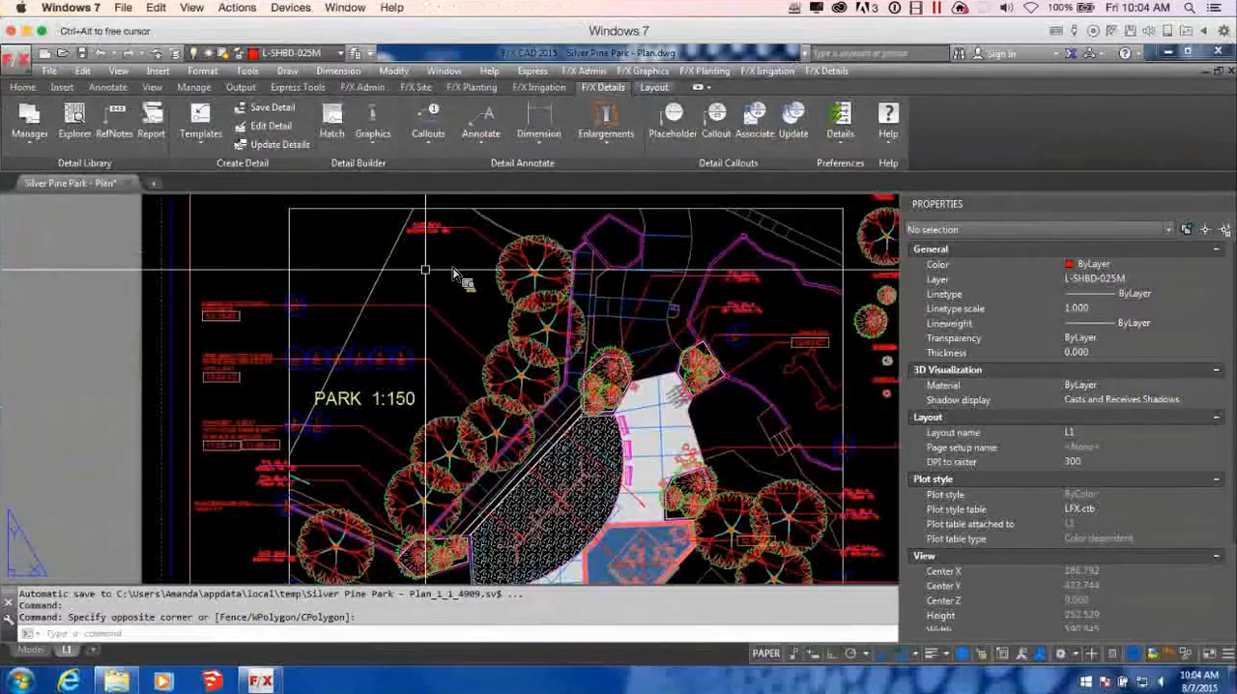
# Examine the park plan's detail callouts, plant and site labels, planting areas and reference notes schedule on the L1 layout
pyautogui.scroll(-5, 454, 275)
pyautogui.scroll(4, 455, 274)
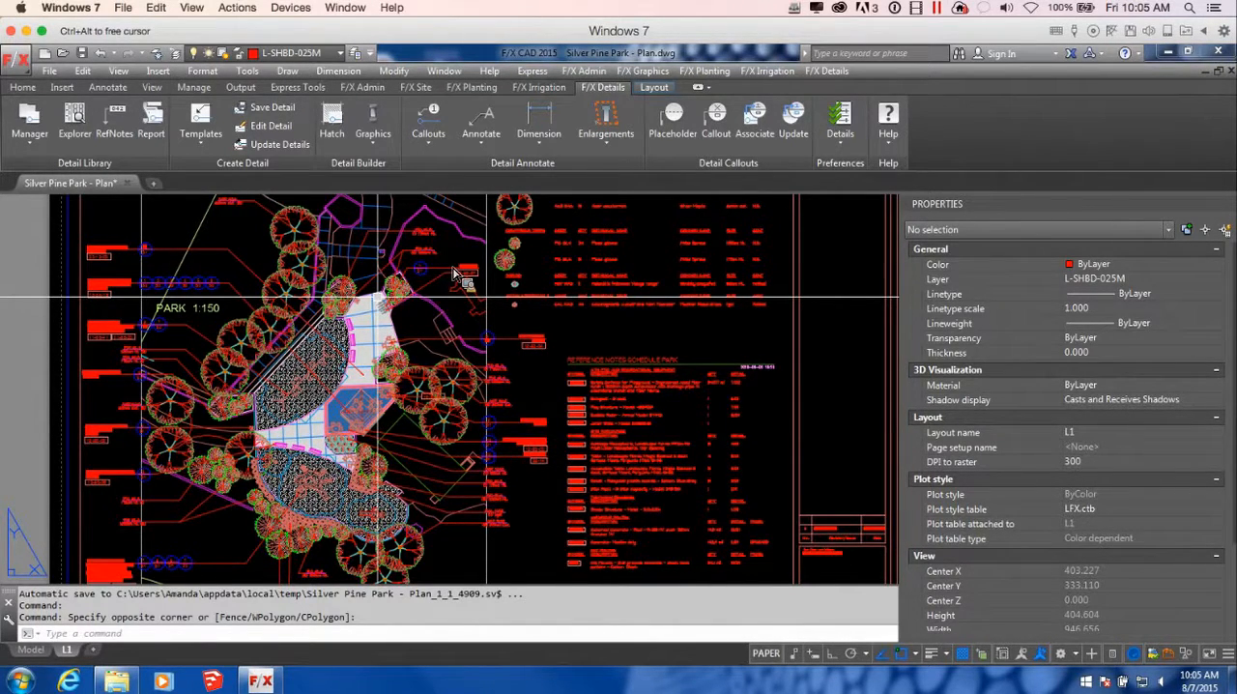
pyautogui.moveTo(500, 327); pyautogui.dragTo(641, 325, button='middle')
pyautogui.scroll(5, 430, 353)
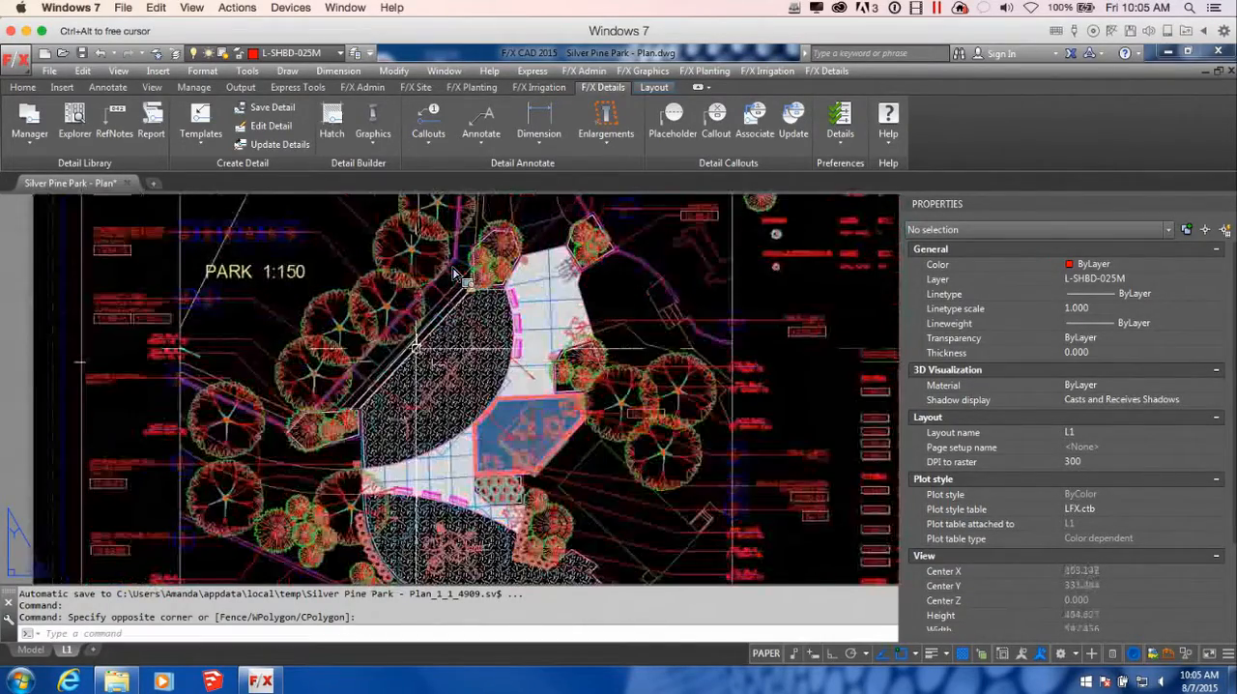
pyautogui.moveTo(430, 353); pyautogui.dragTo(583, 408, button='middle')
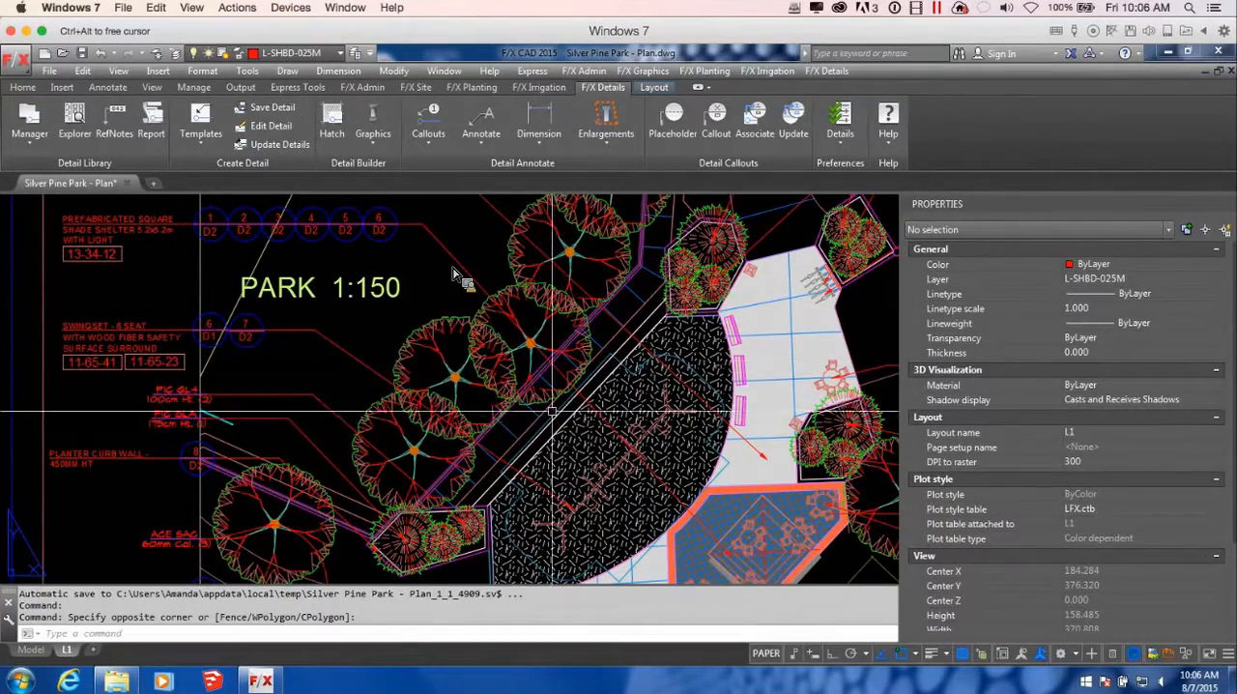
pyautogui.moveTo(563, 422); pyautogui.dragTo(508, 415, button='middle')
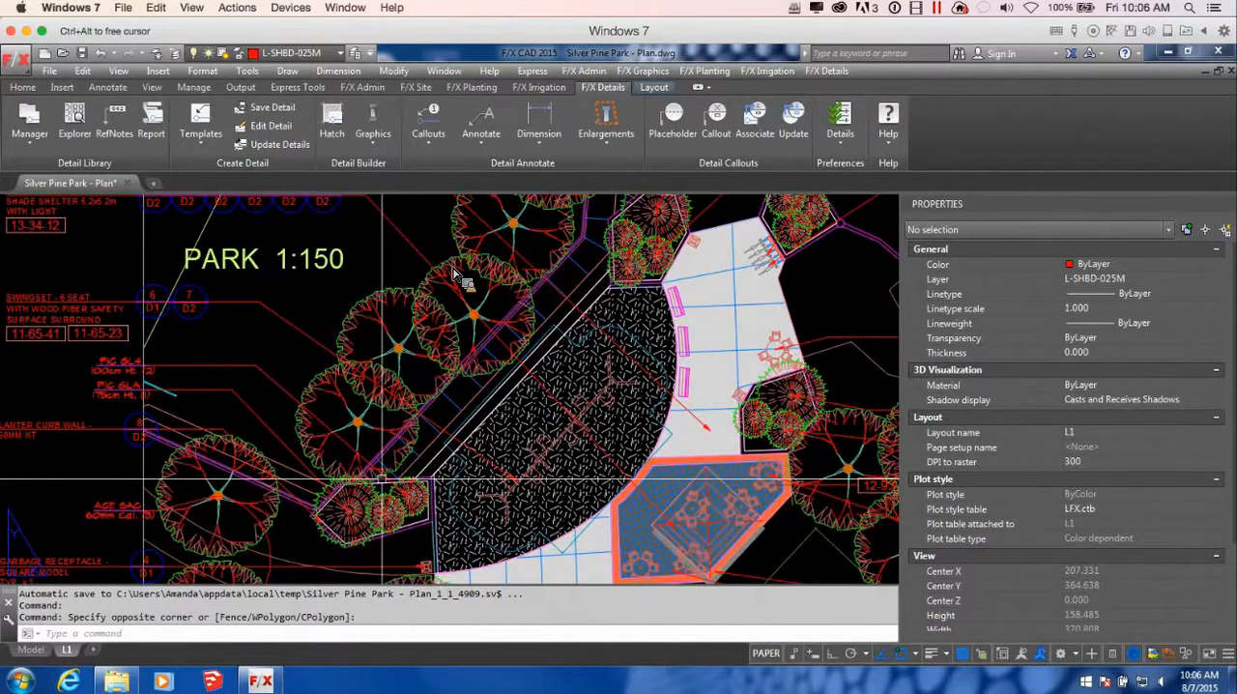
pyautogui.moveTo(683, 369); pyautogui.dragTo(549, 528, button='middle')
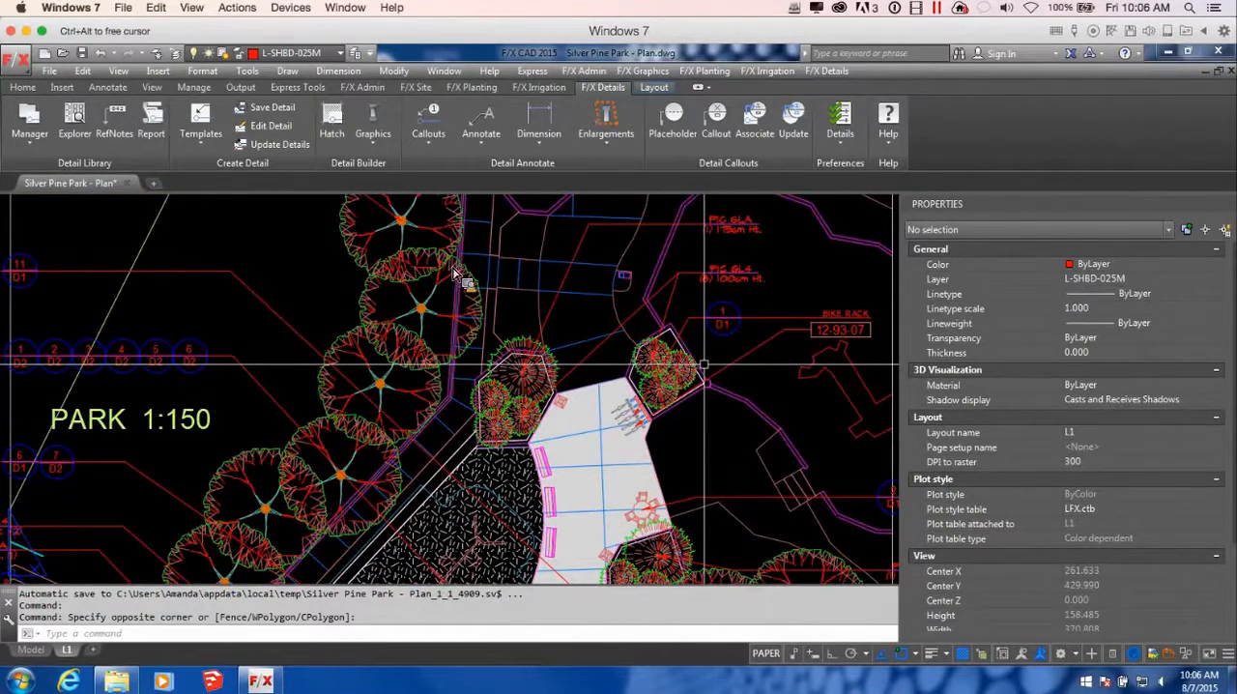
pyautogui.scroll(-2, 454, 273)
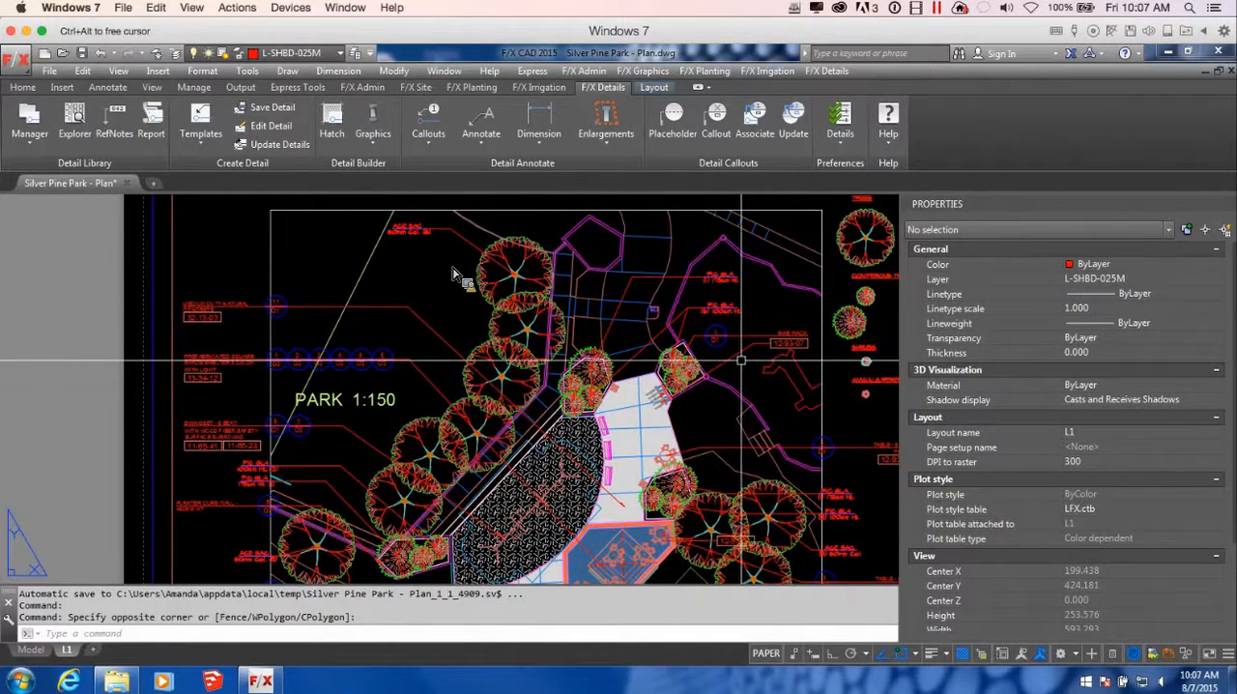
pyautogui.scroll(-2, 725, 369)
pyautogui.moveTo(770, 408); pyautogui.dragTo(479, 313, button='middle')
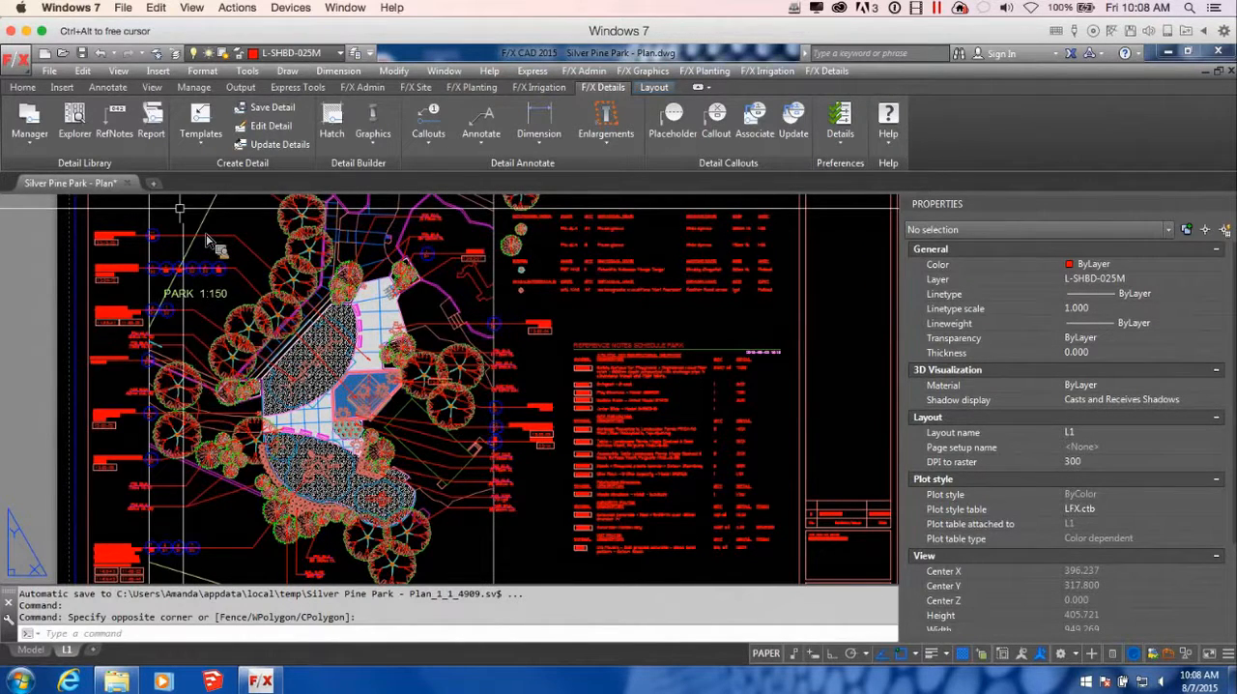
# Create a new drawing from the LFX-NEW-DRAWING-Decimal-Metres-Template.dwt template
pyautogui.click(154, 184)
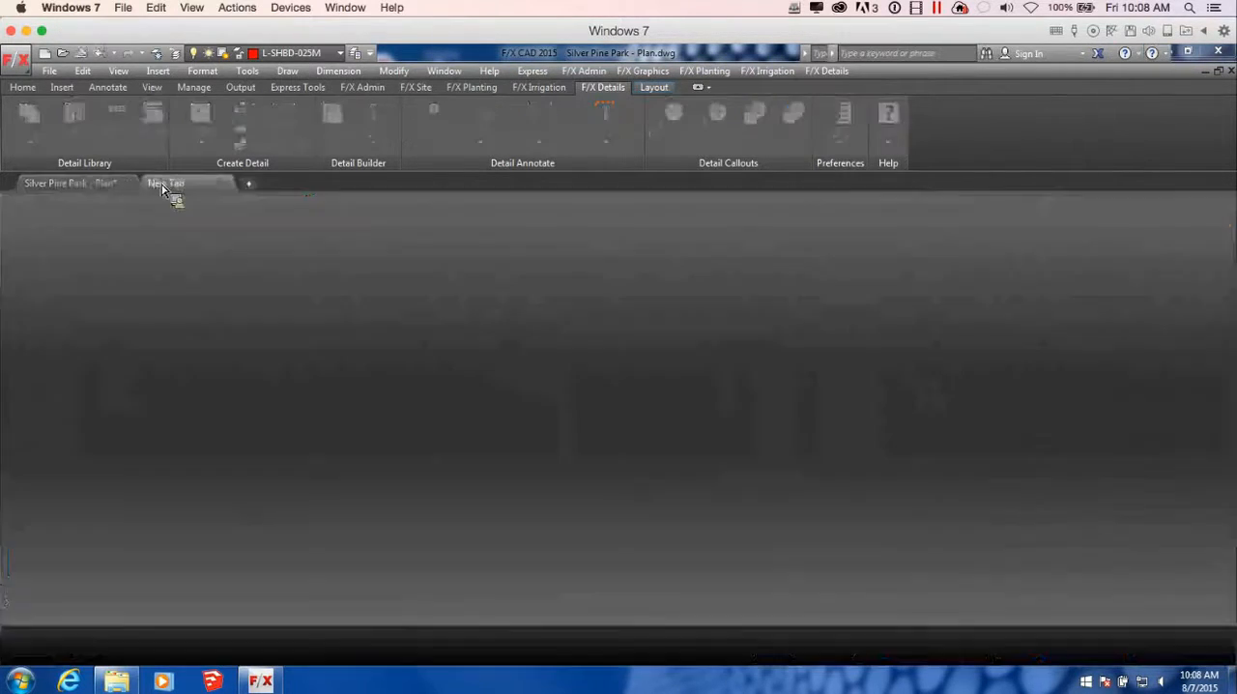
pyautogui.click(303, 421)
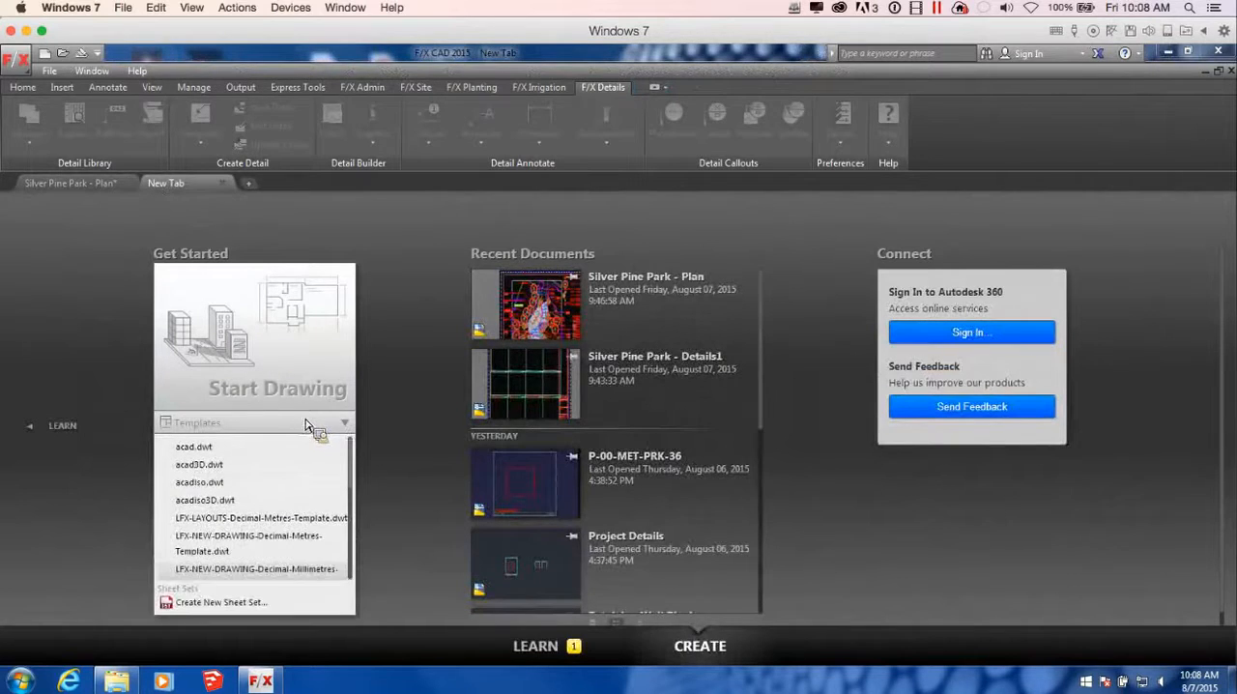
pyautogui.scroll(-1, 385, 435)
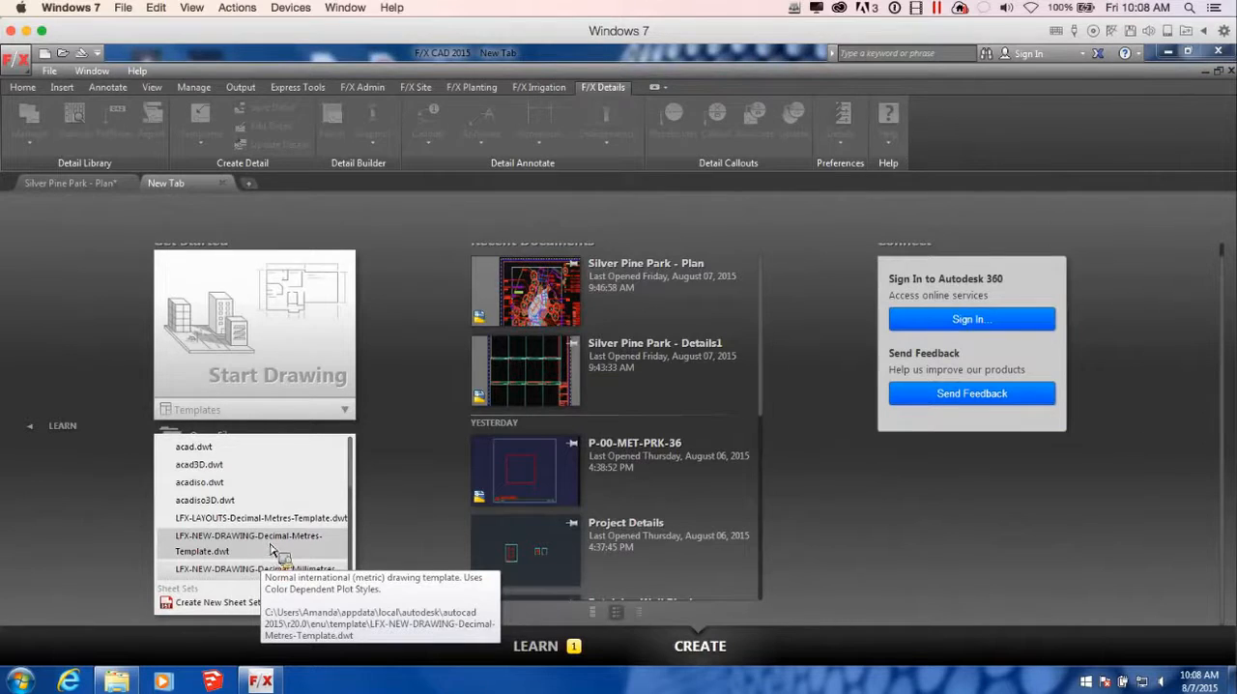
pyautogui.click(272, 548)
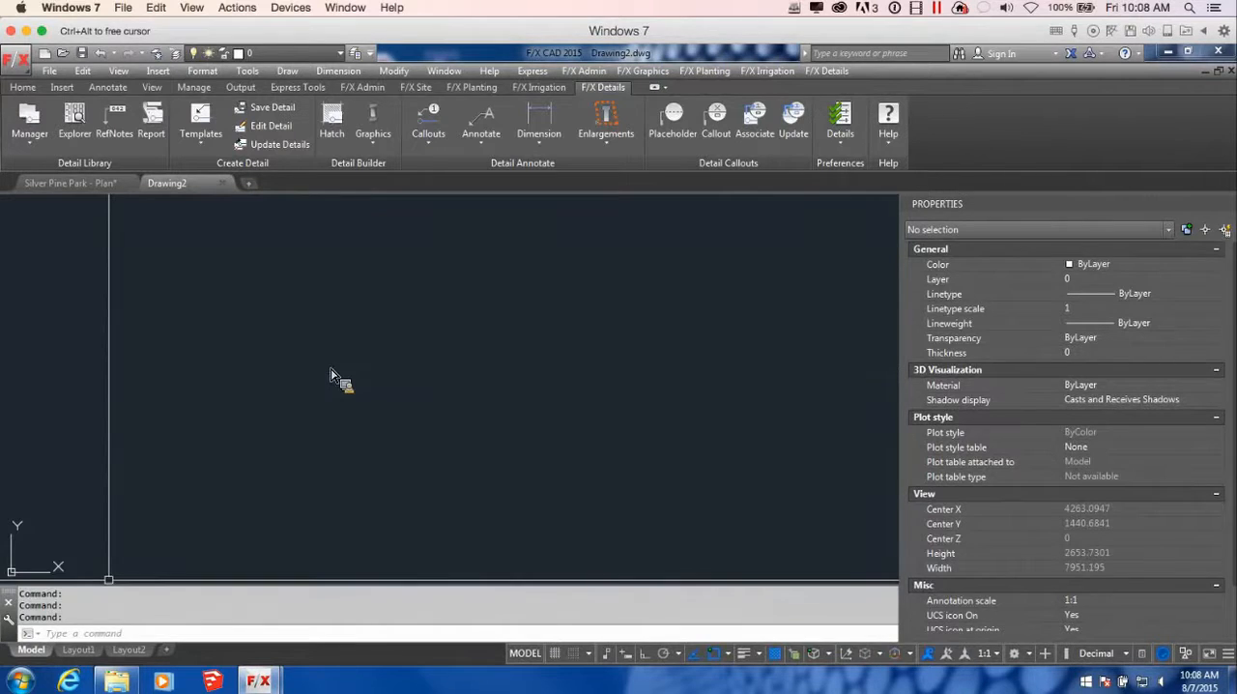
# Insert the 24x36 layout from the LFX-LAYOUTS-Decimal-Metres-Template file into the new drawing
pyautogui.rightClick(93, 650)
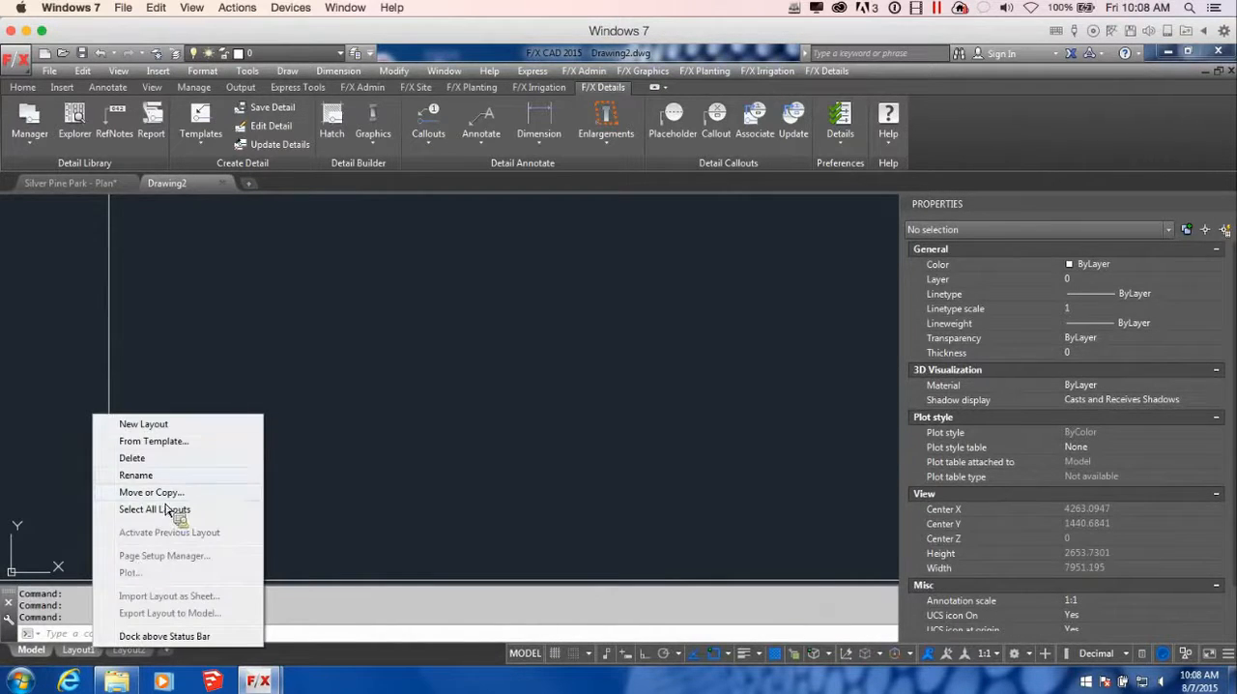
pyautogui.click(153, 441)
pyautogui.click(571, 322)
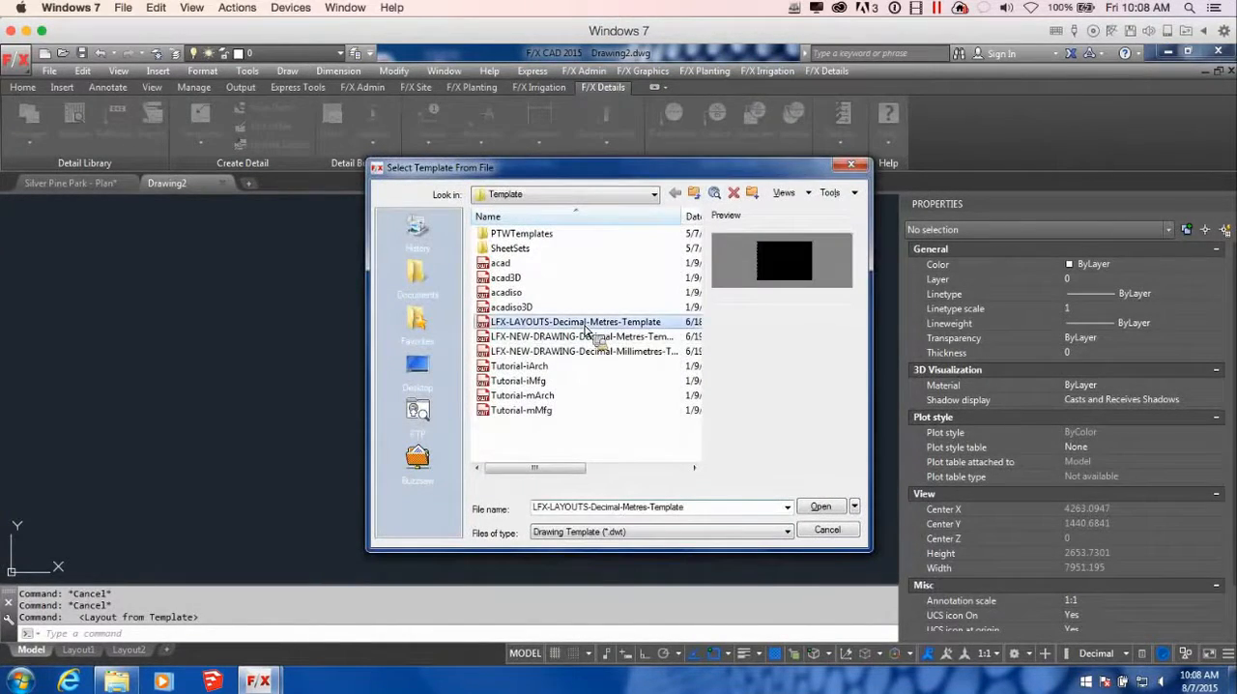
pyautogui.click(818, 506)
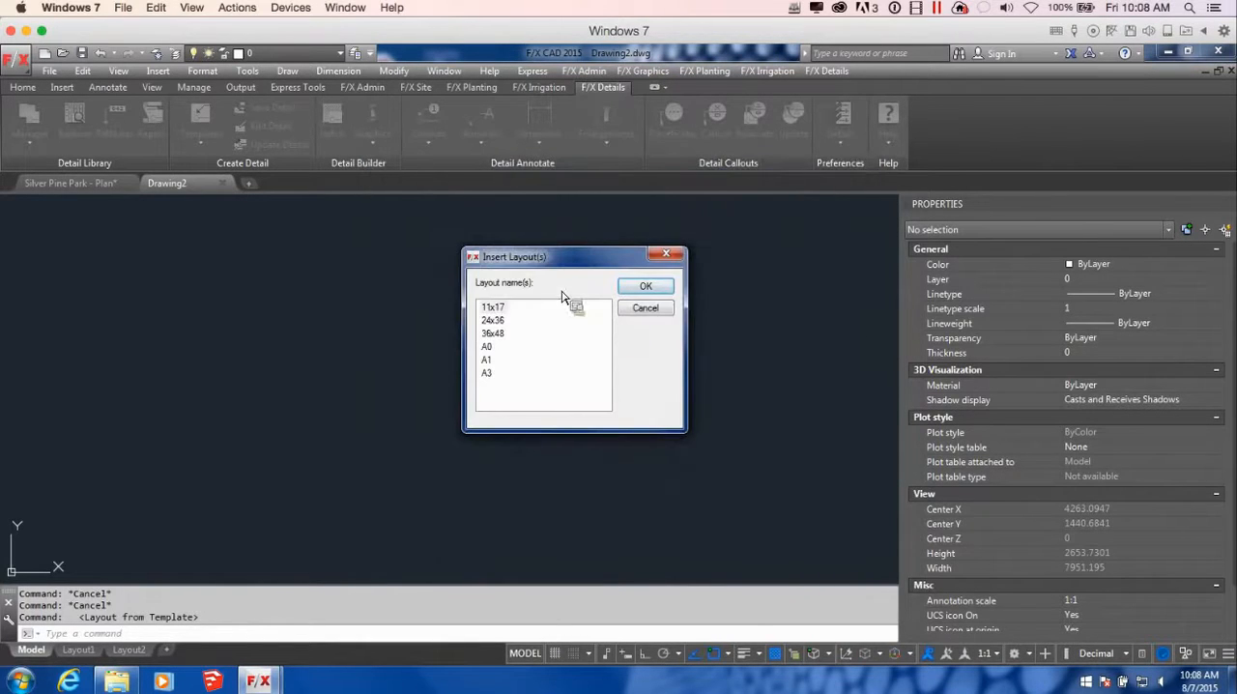
pyautogui.click(498, 320)
pyautogui.click(642, 289)
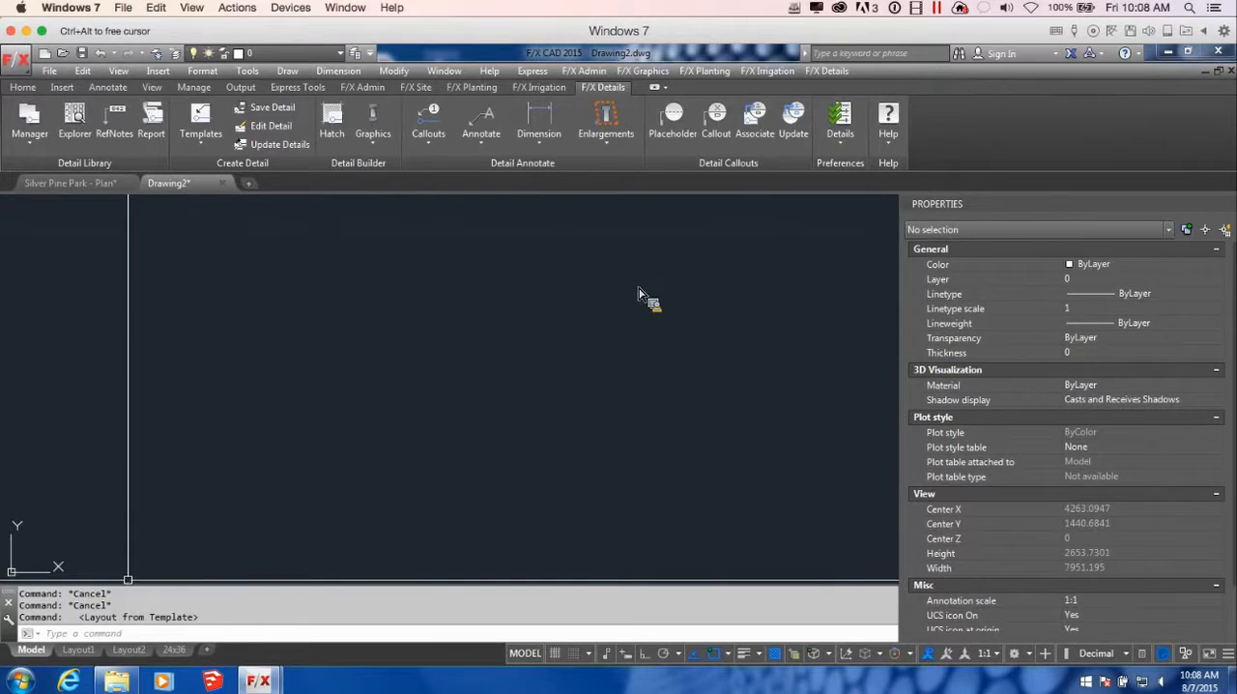
# Delete the default layouts Layout2 and Layout1 from the drawing
pyautogui.rightClick(134, 649)
pyautogui.click(193, 459)
pyautogui.click(647, 421)
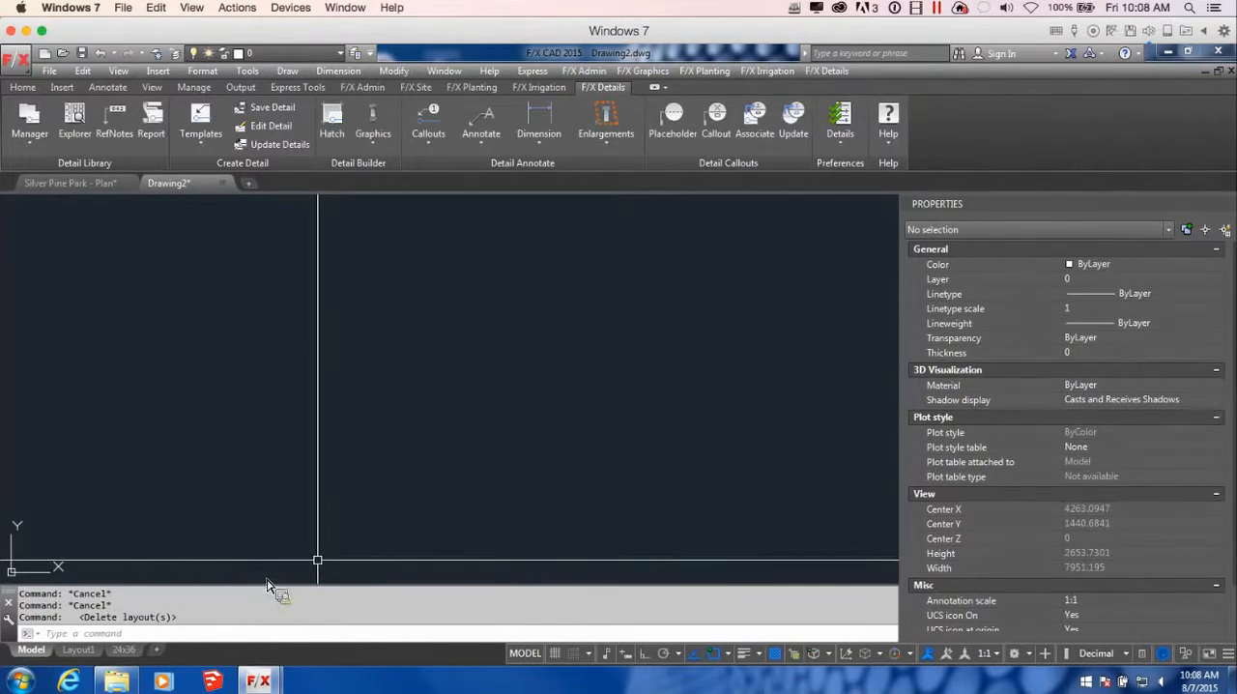
pyautogui.rightClick(88, 649)
pyautogui.click(169, 458)
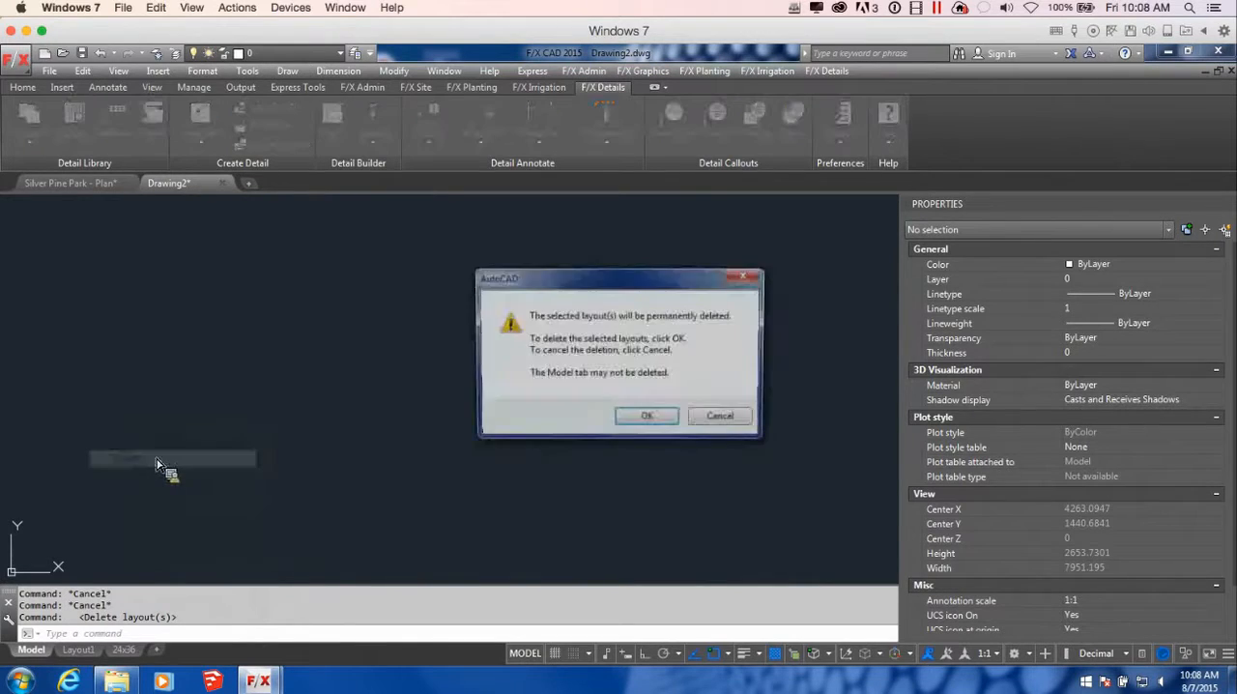
pyautogui.click(649, 418)
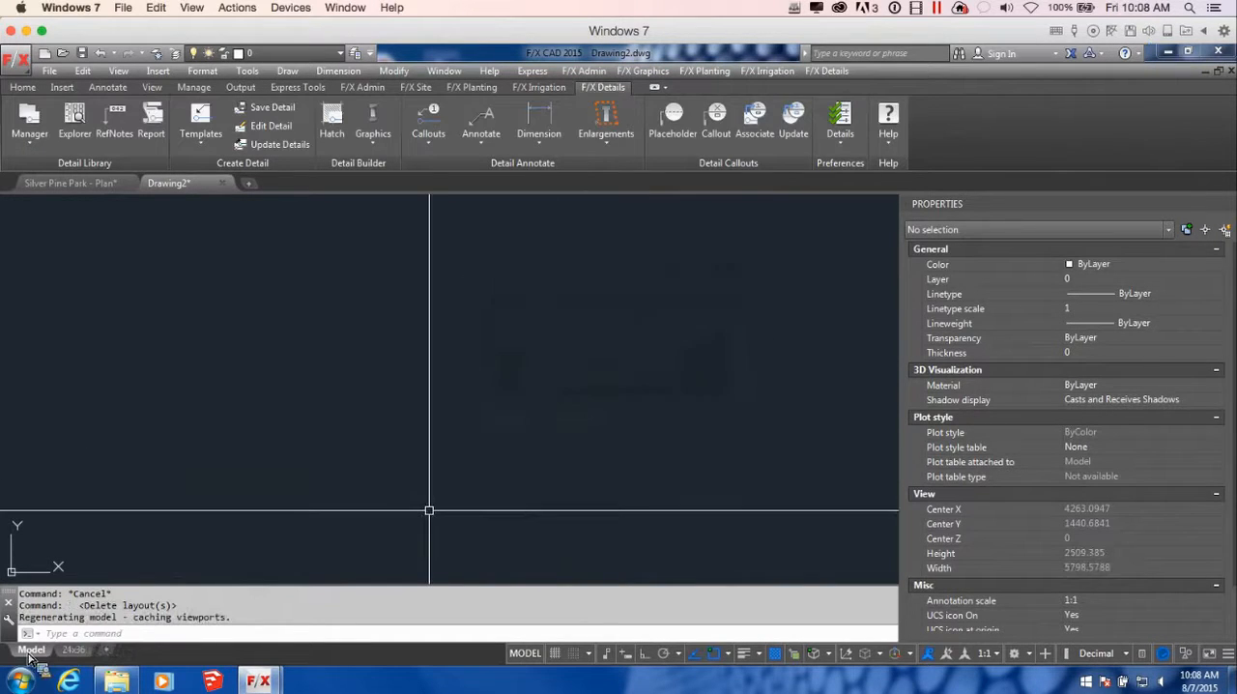
# With the 24x36 layout active, save the drawing in the CAD folder as Silver Pine Park - Details2, replacing the existing file
pyautogui.click(83, 650)
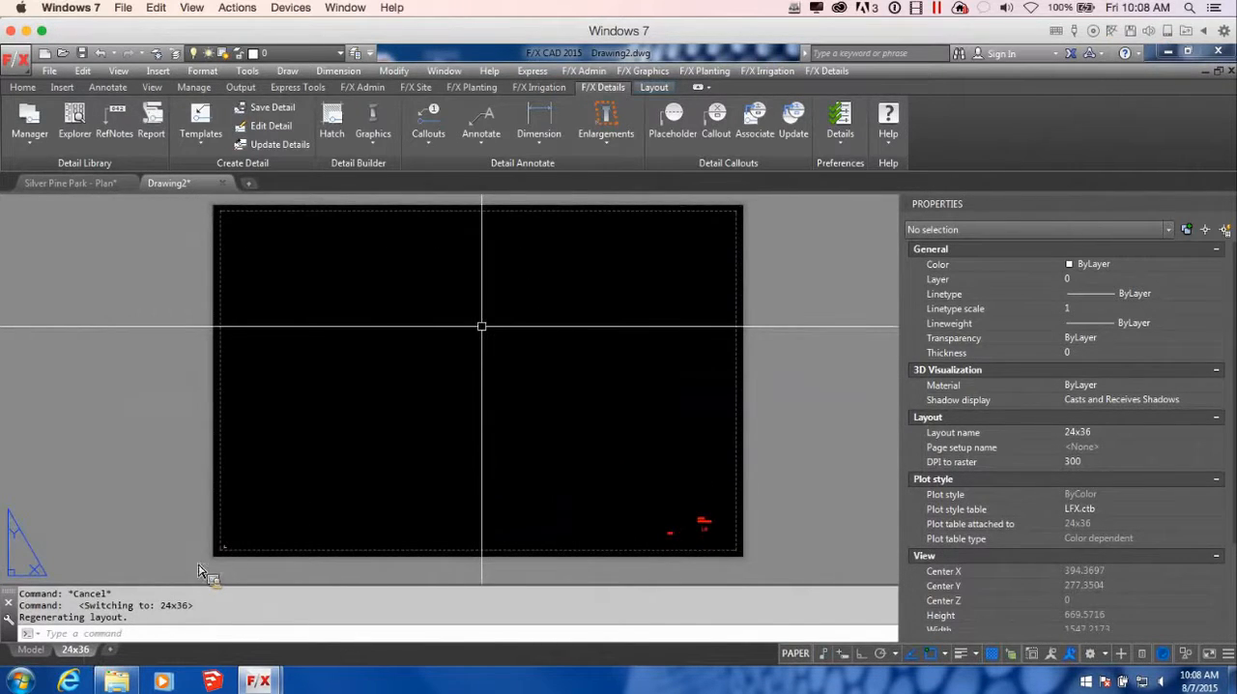
pyautogui.click(81, 54)
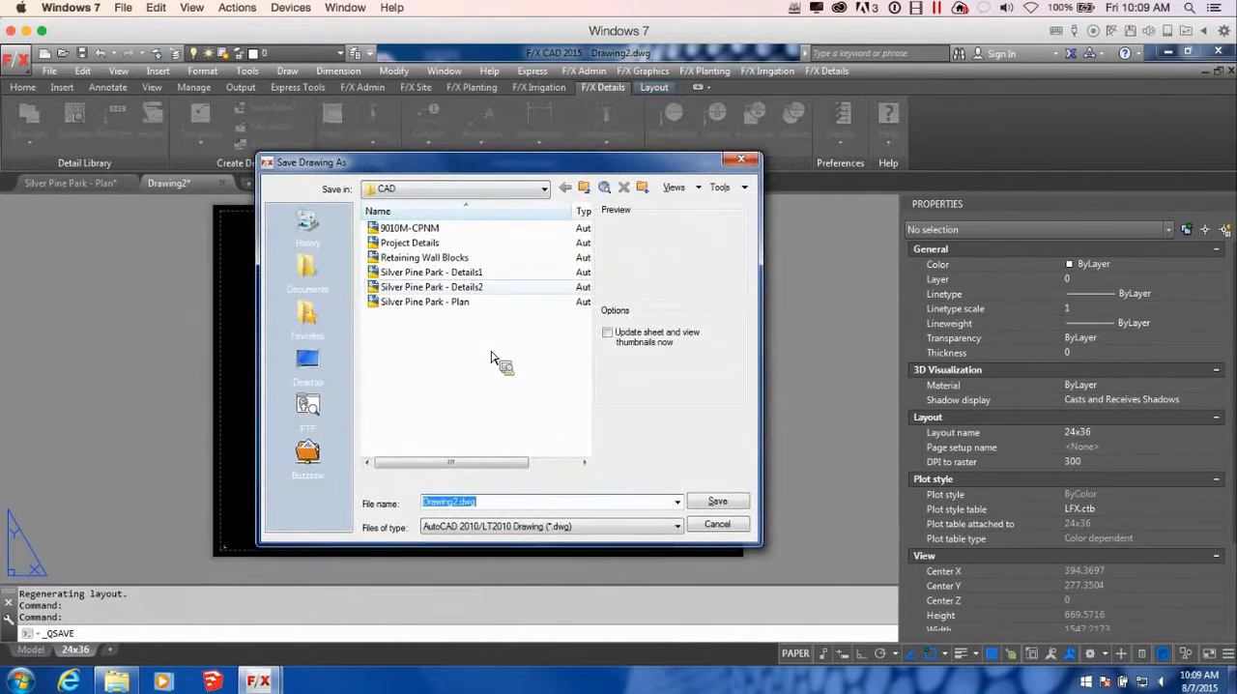
pyautogui.click(489, 287)
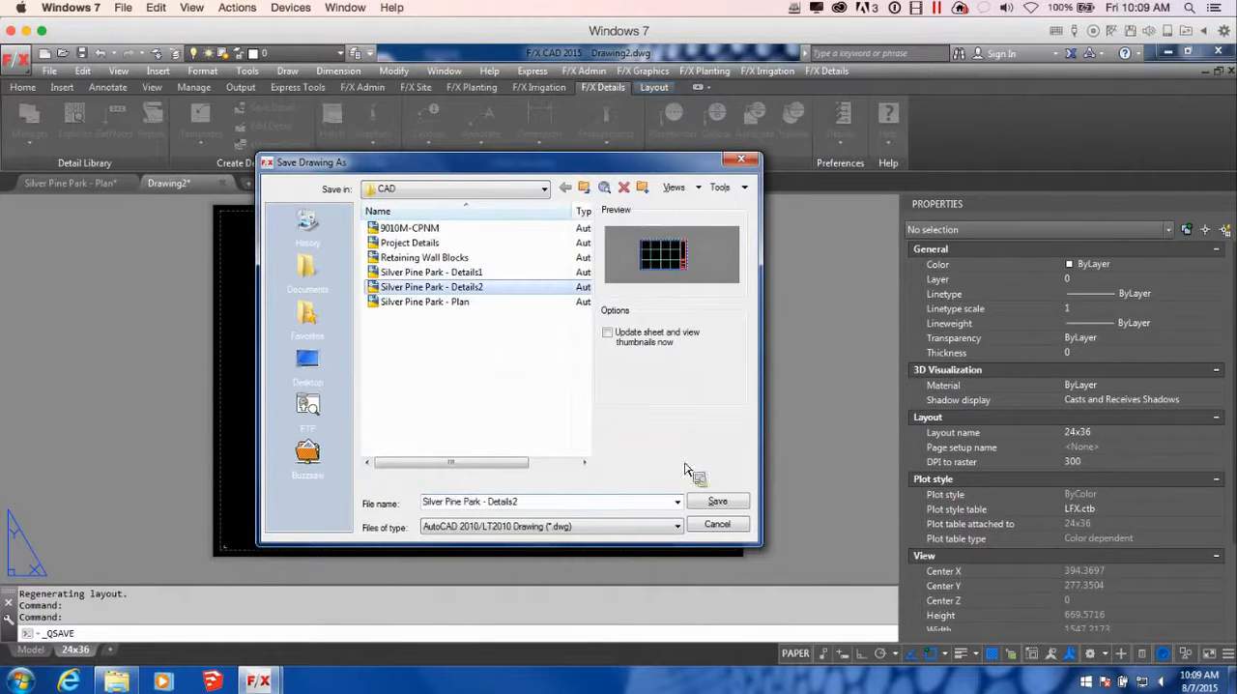
pyautogui.click(727, 508)
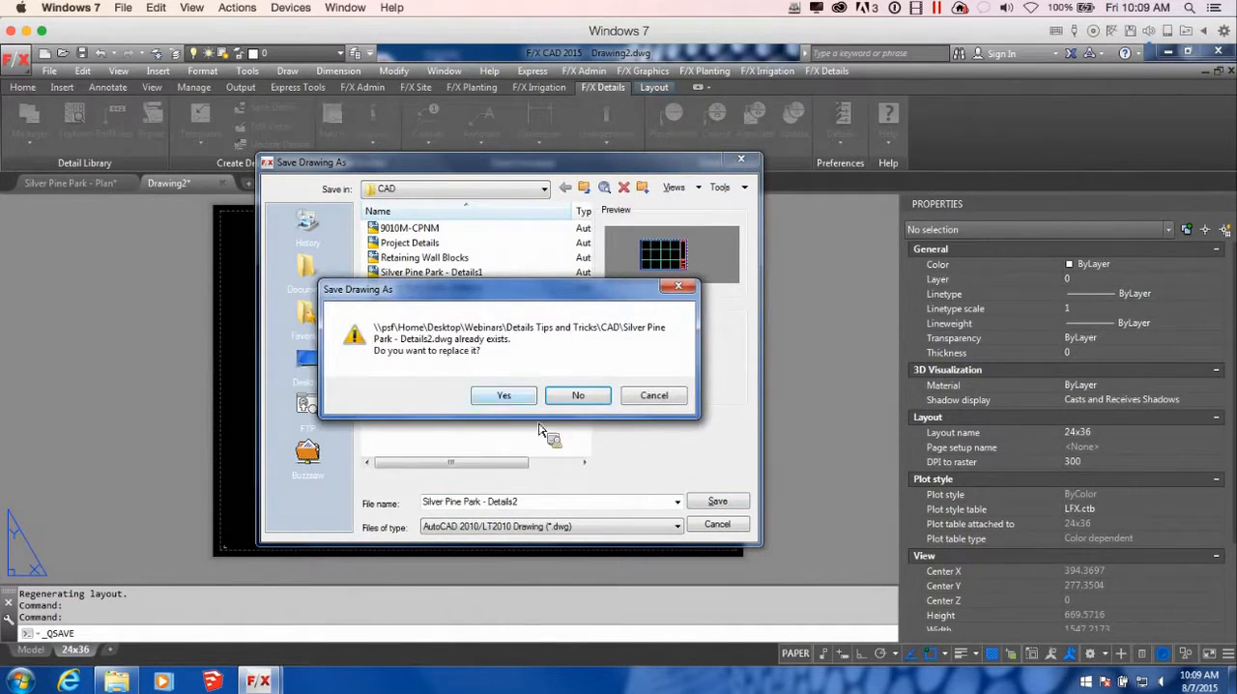
pyautogui.click(503, 395)
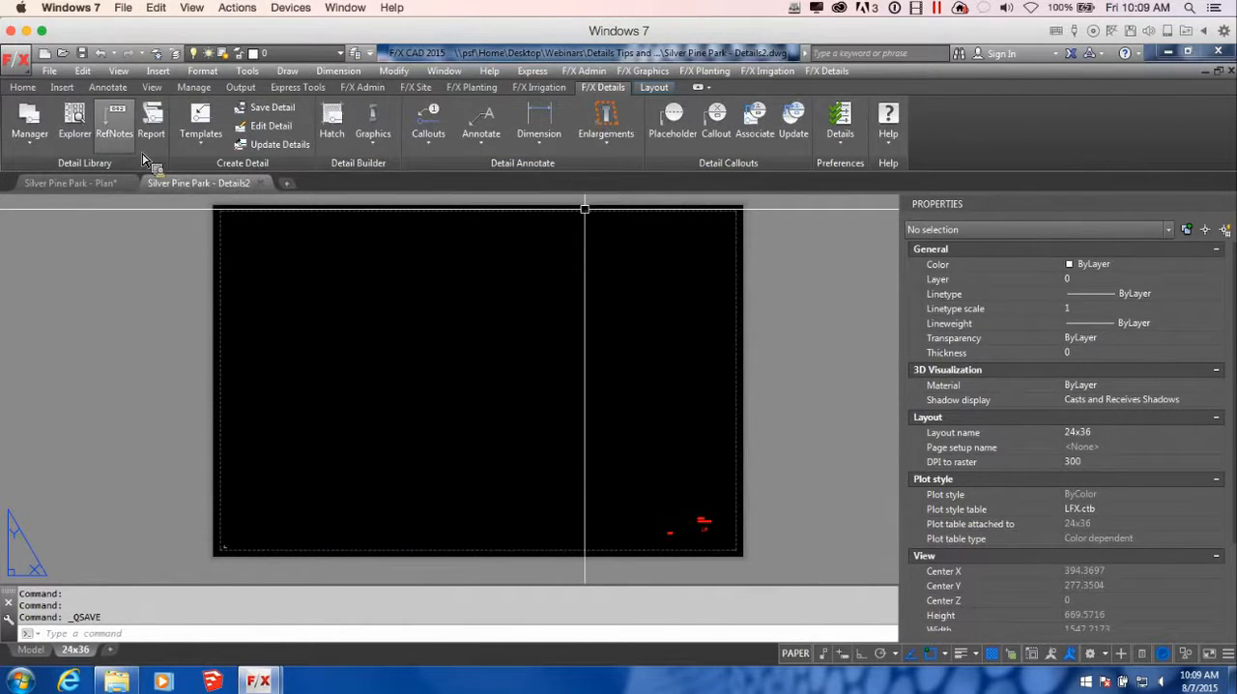
pyautogui.moveTo(32, 659)
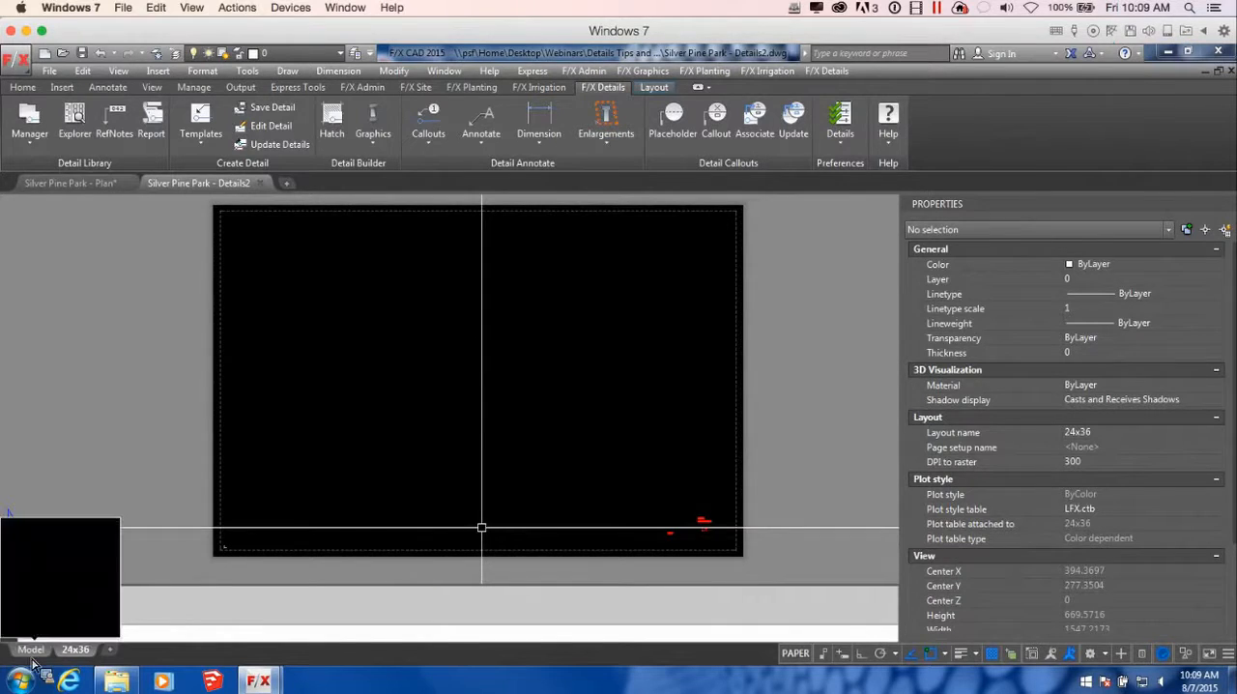
pyautogui.click(66, 184)
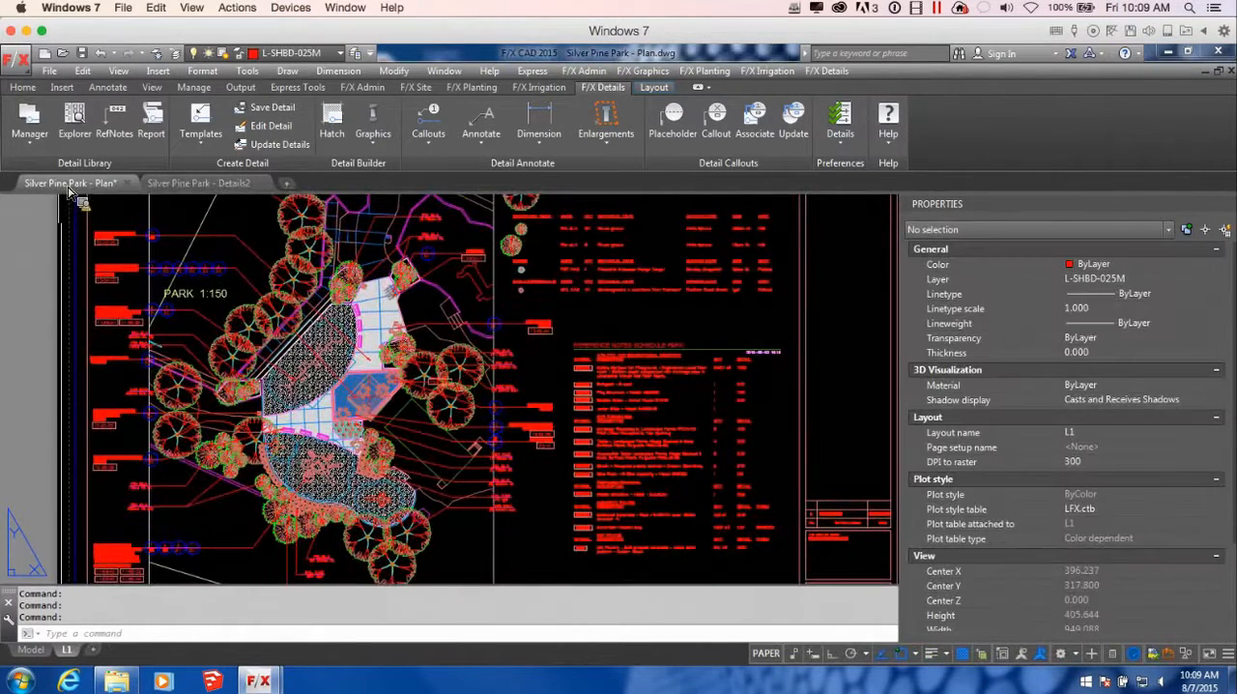
pyautogui.click(198, 183)
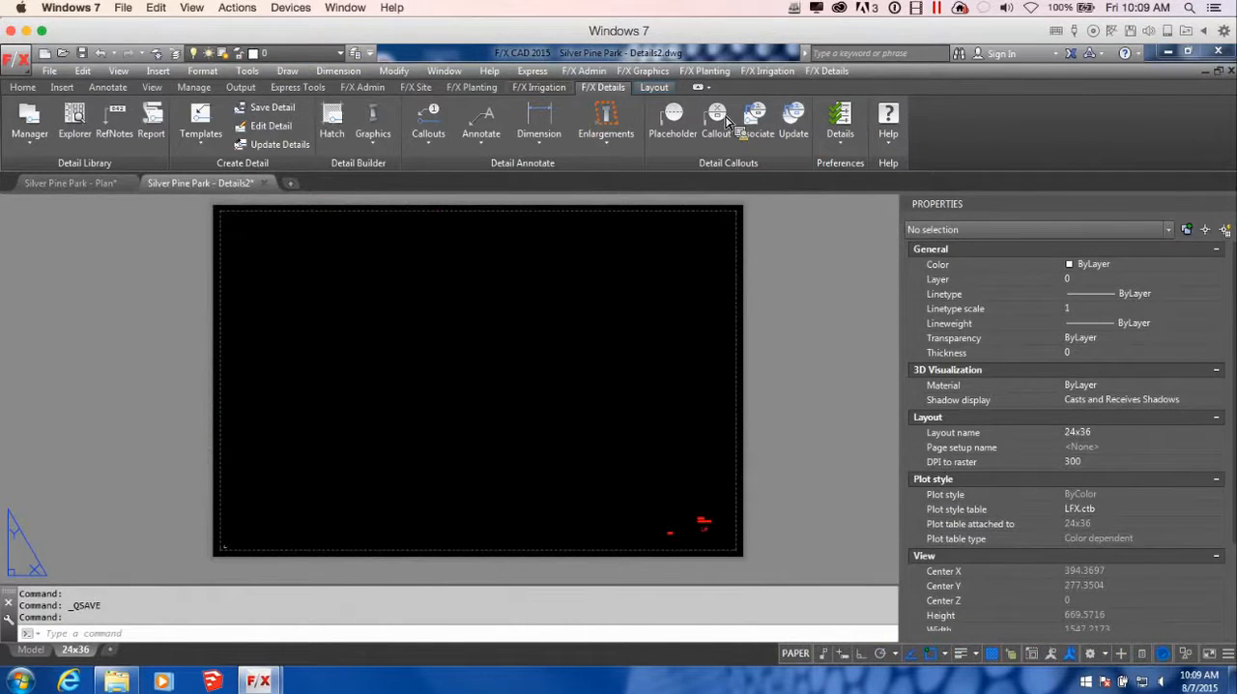
# Open the Silver Pine Park project in Land F/X for the Details2 drawing and accept its Project Manager settings
pyautogui.click(375, 88)
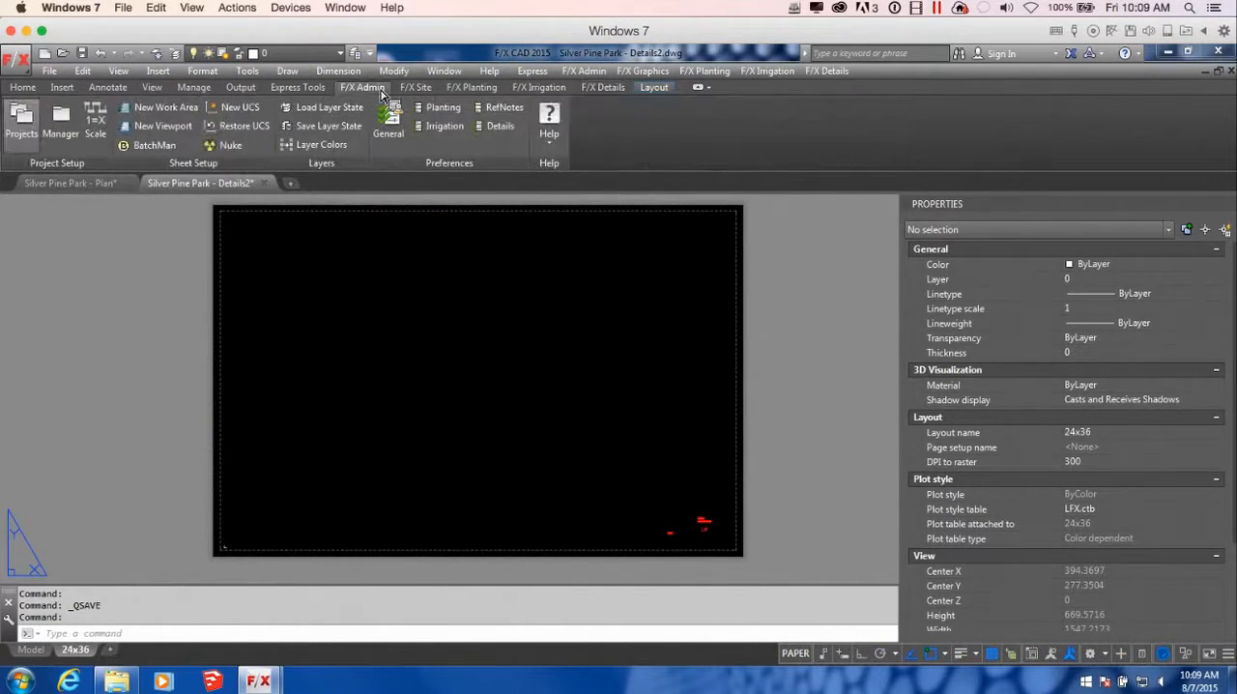
pyautogui.click(64, 130)
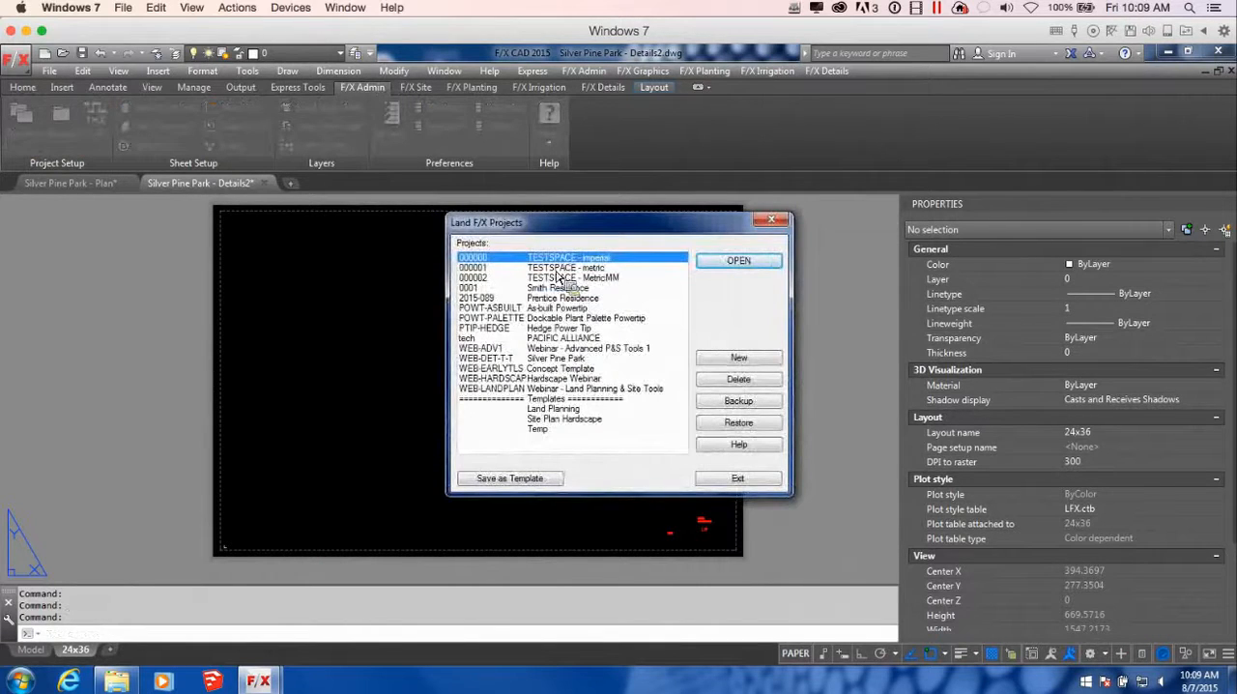
pyautogui.click(558, 358)
pyautogui.click(739, 260)
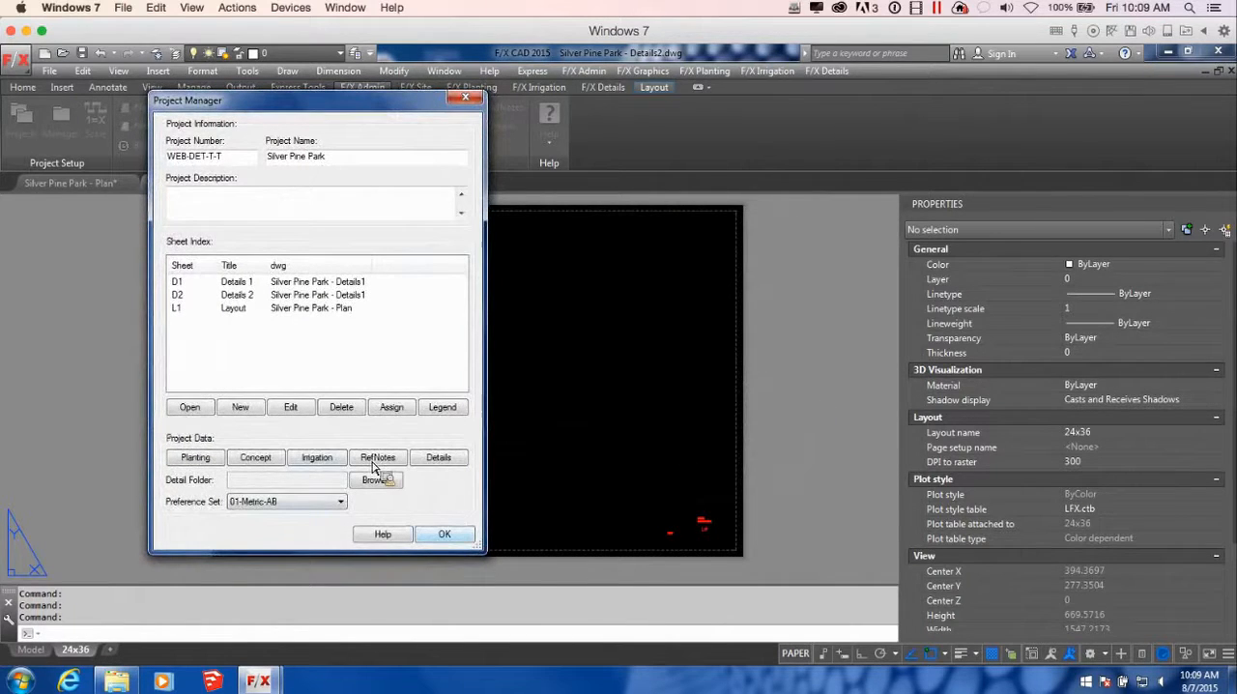
pyautogui.click(445, 535)
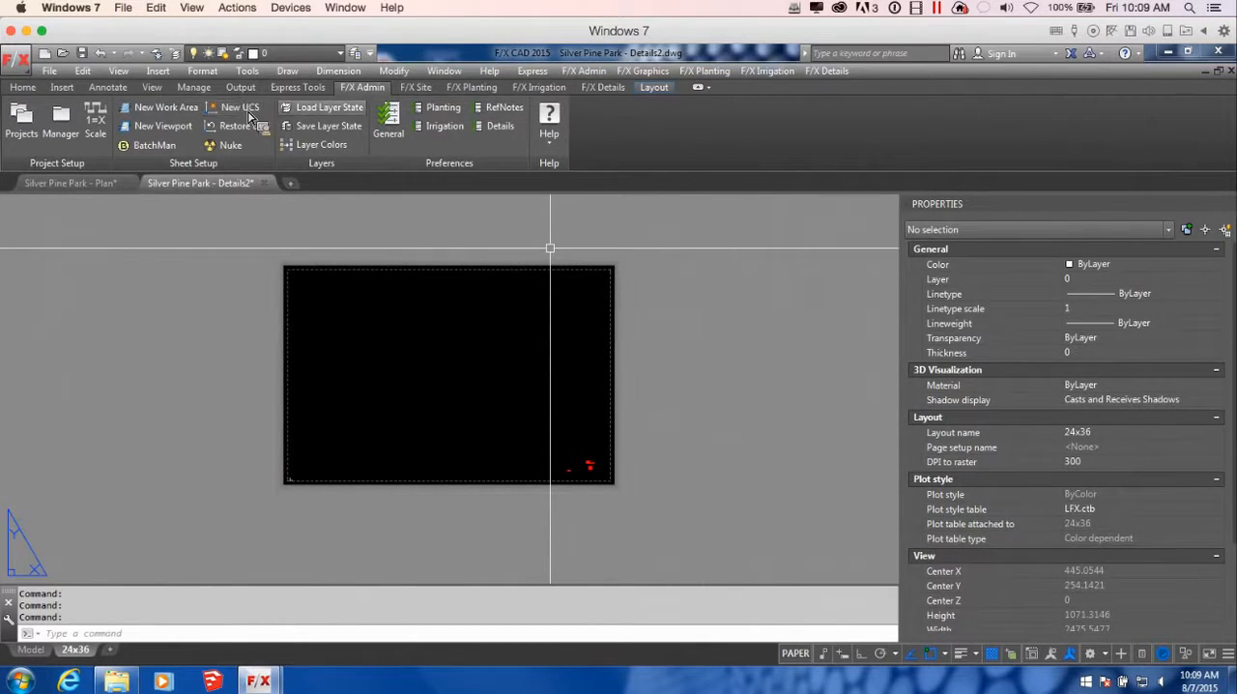
# Insert the TITLE-24X36-M title block from the discipline graphics at the lower-left margin corner of the 24x36 layout
pyautogui.click(423, 88)
pyautogui.click(369, 141)
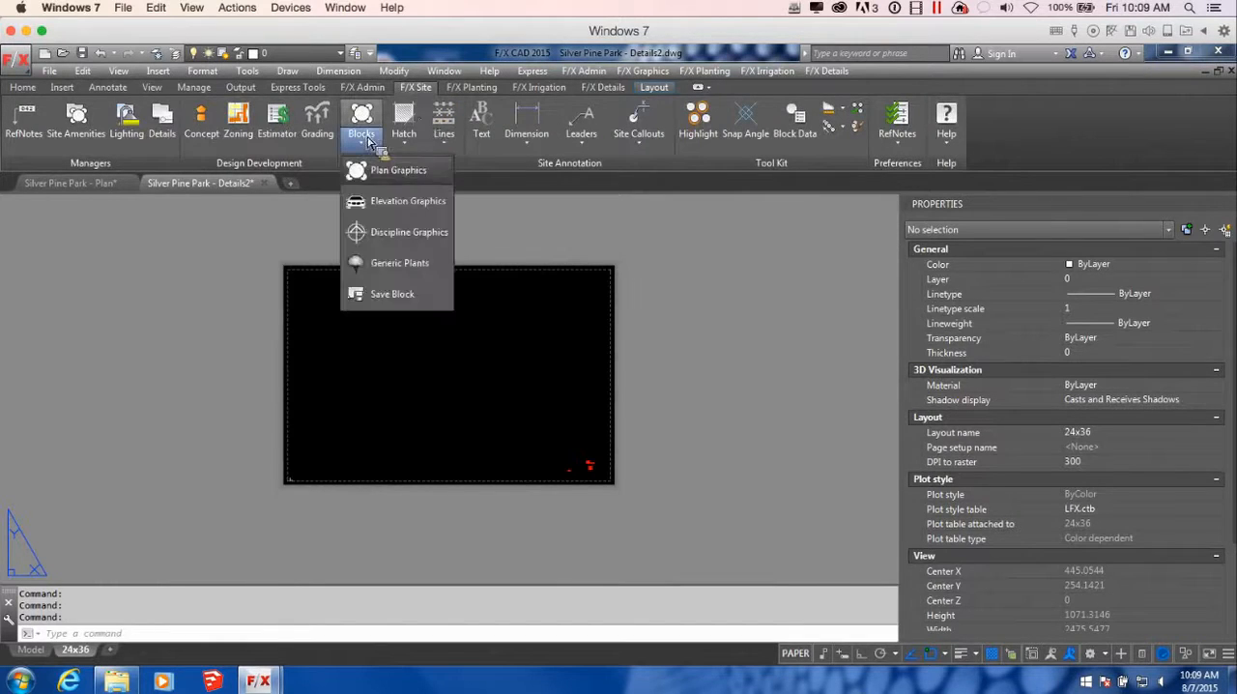
pyautogui.click(397, 231)
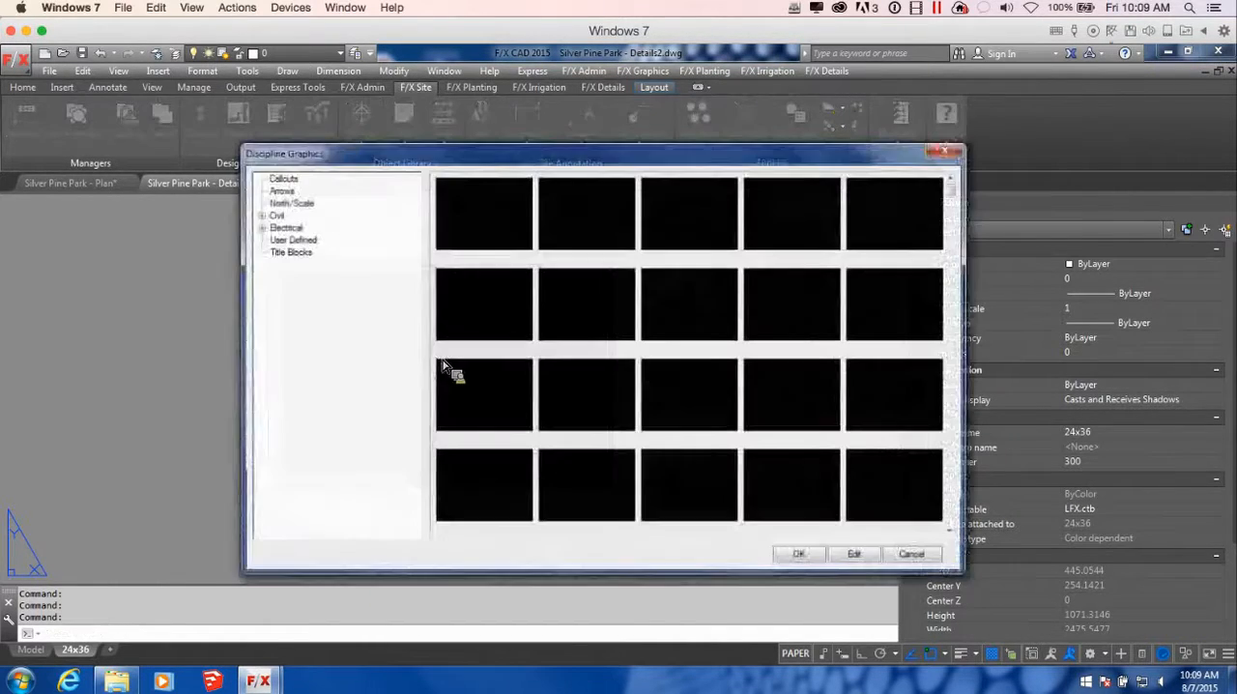
pyautogui.click(290, 252)
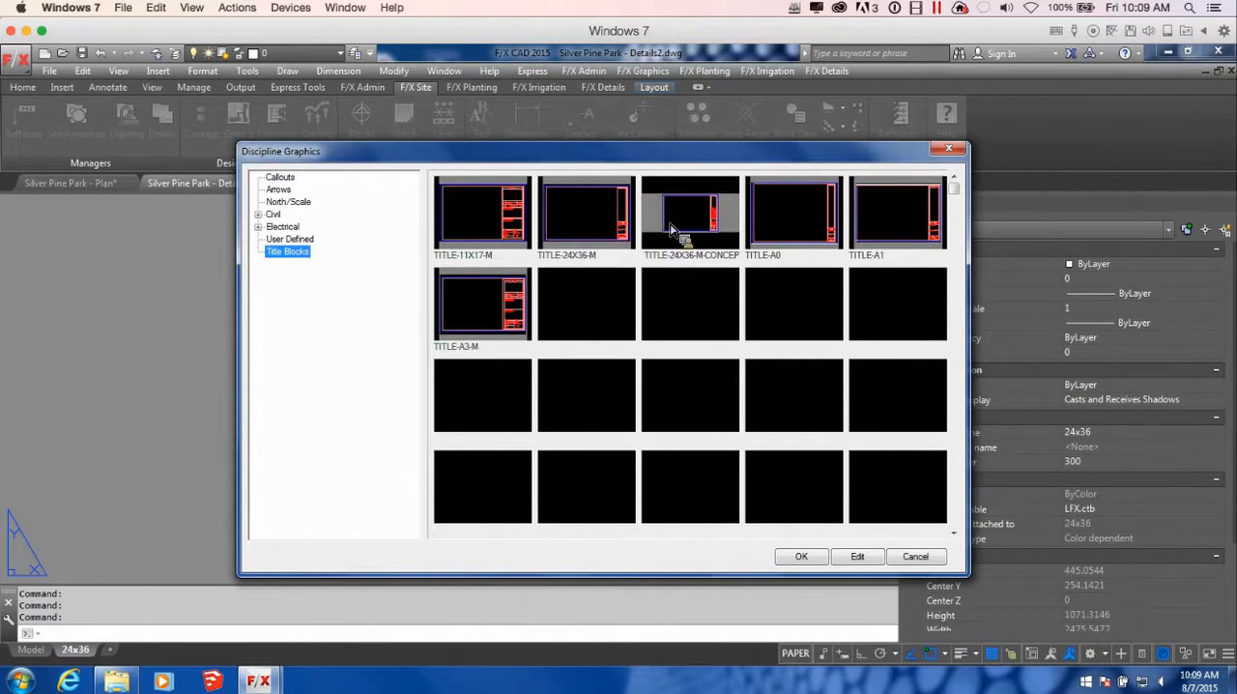
pyautogui.click(583, 222)
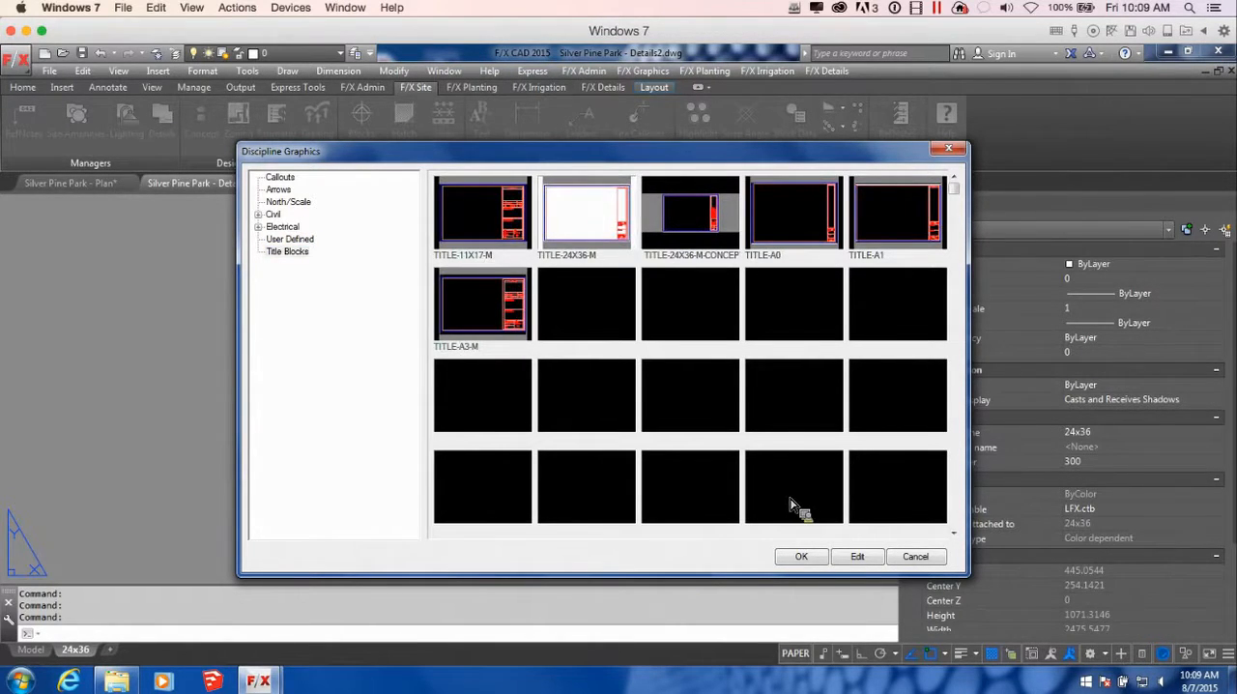
pyautogui.click(801, 556)
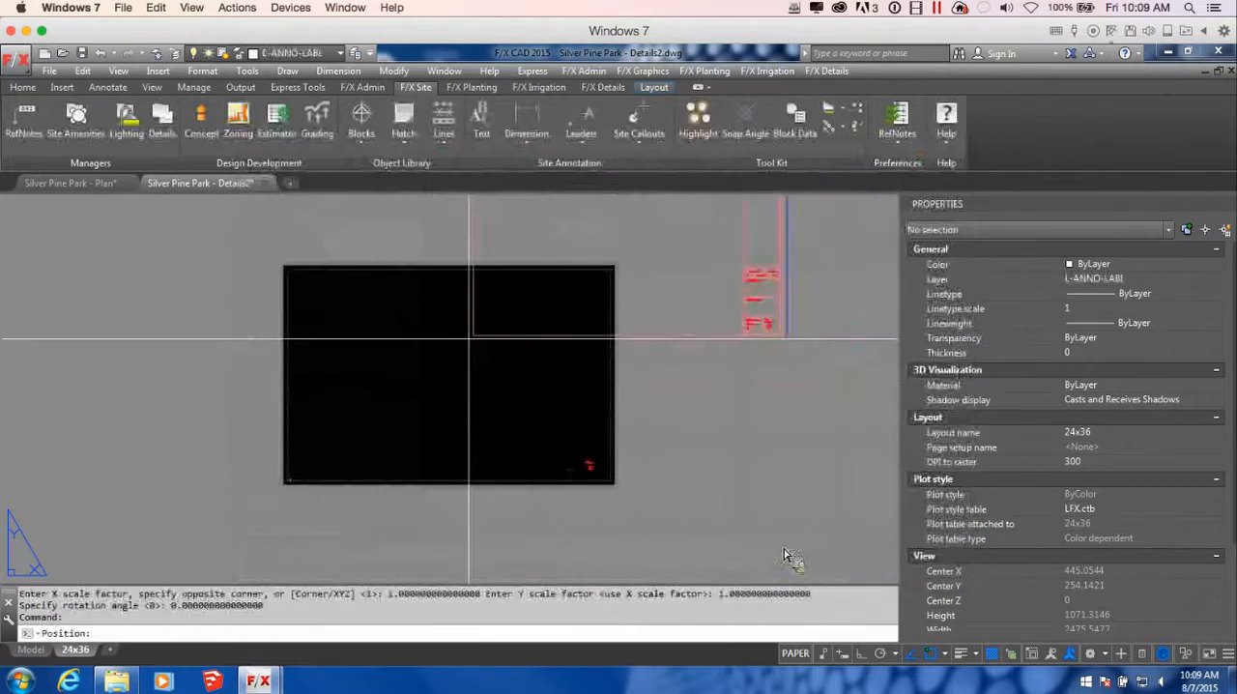
pyautogui.scroll(6, 290, 483)
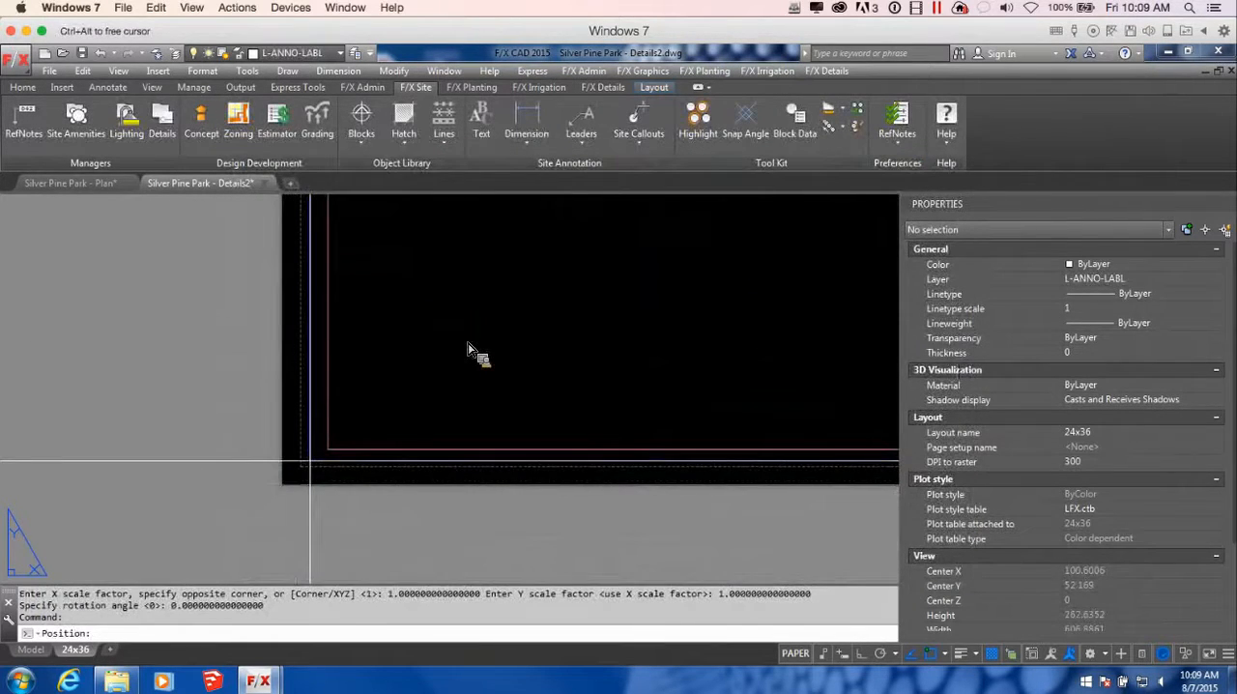
pyautogui.click(311, 460)
pyautogui.scroll(-8, 512, 398)
pyautogui.rightClick(535, 401)
pyautogui.scroll(2, 534, 401)
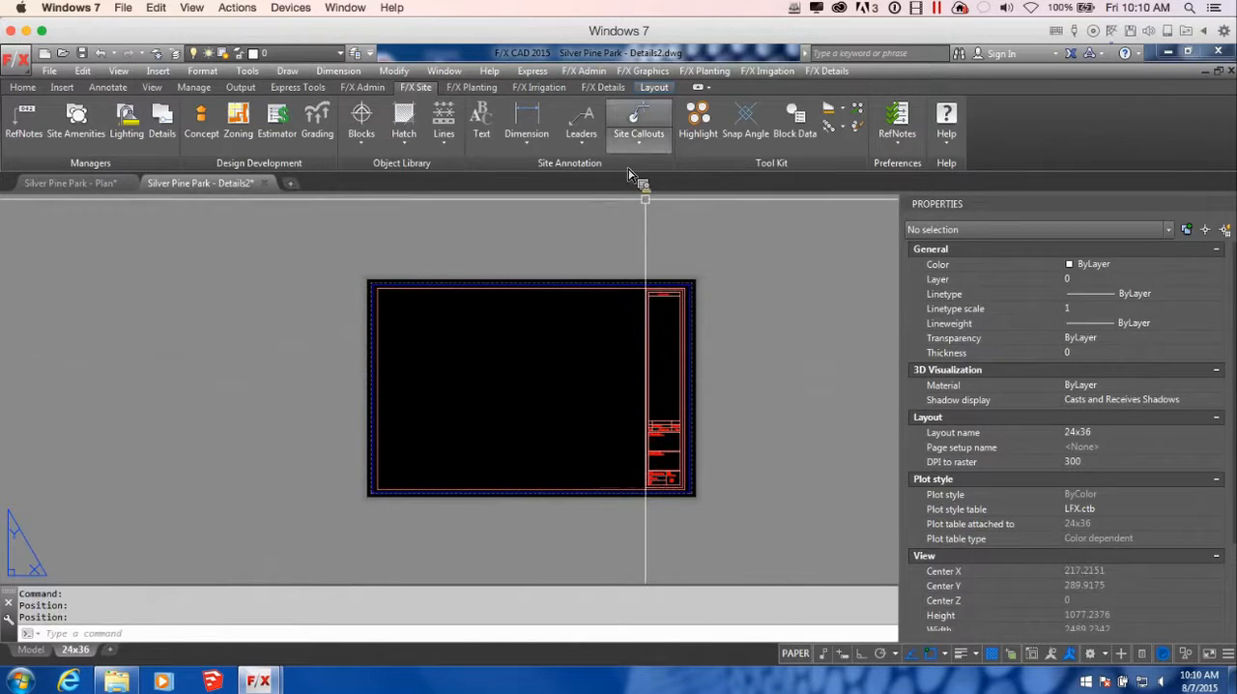
# Place a detail sheet template grid of four columns by three rows filling the area inside the border beside the title block, and save the drawing
pyautogui.click(604, 87)
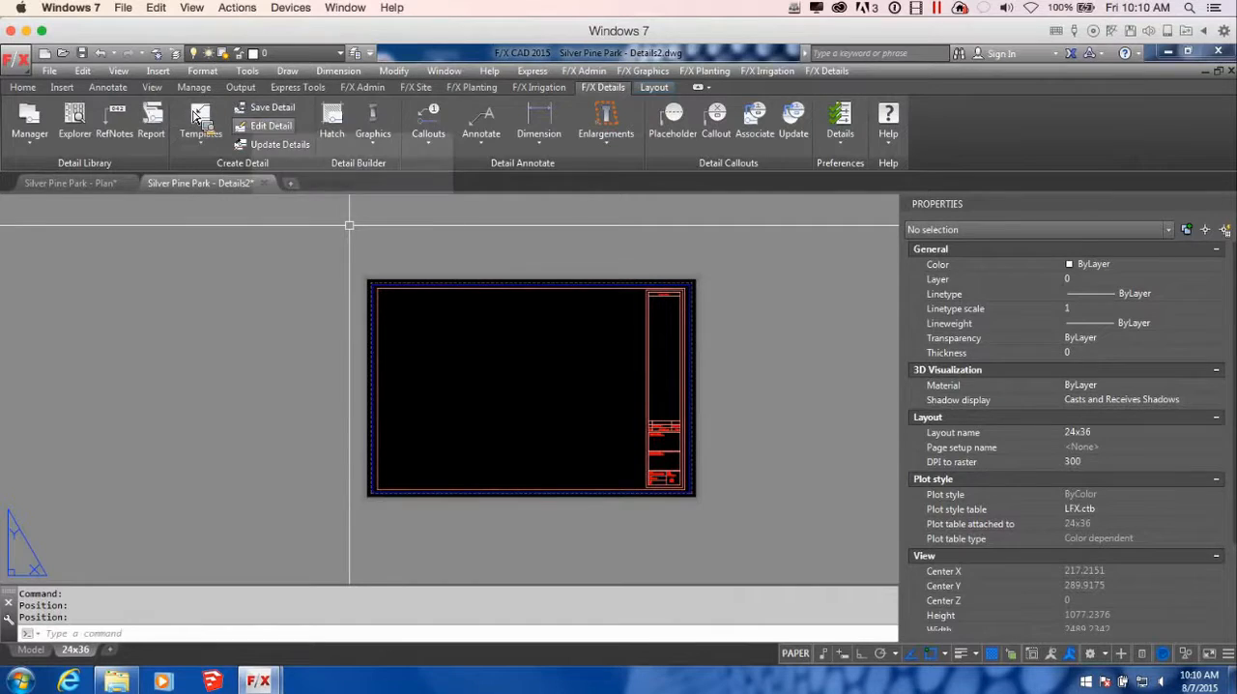
pyautogui.click(201, 141)
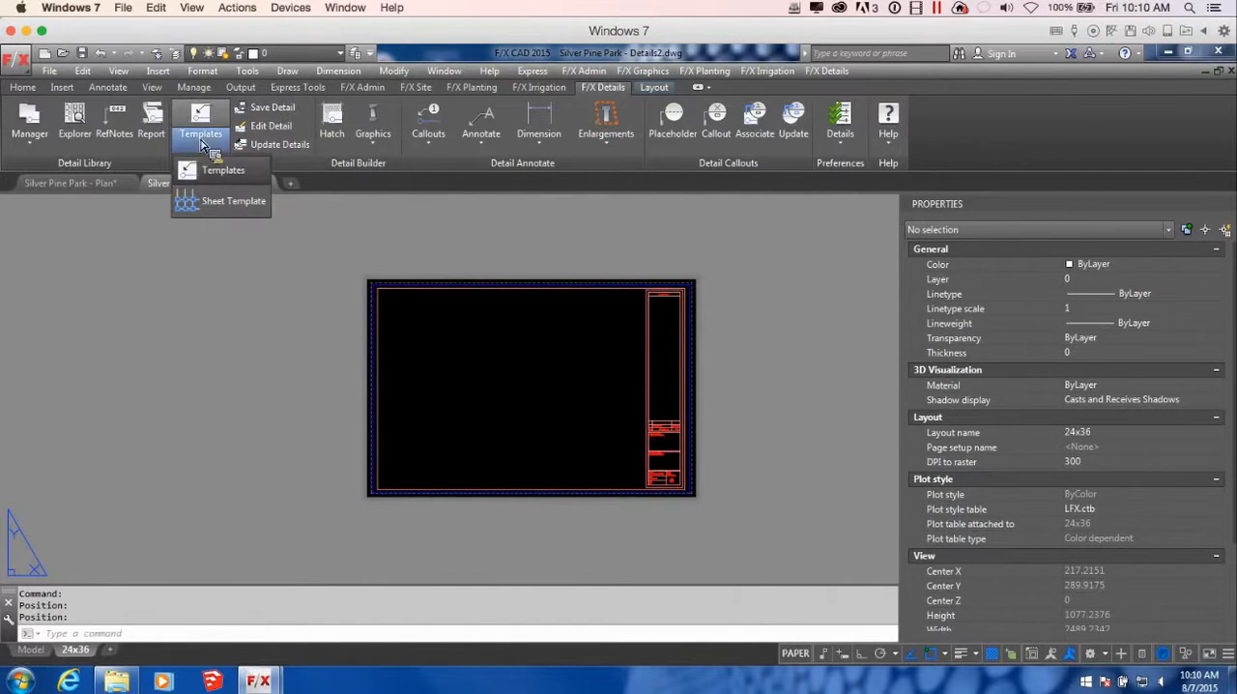
pyautogui.click(228, 201)
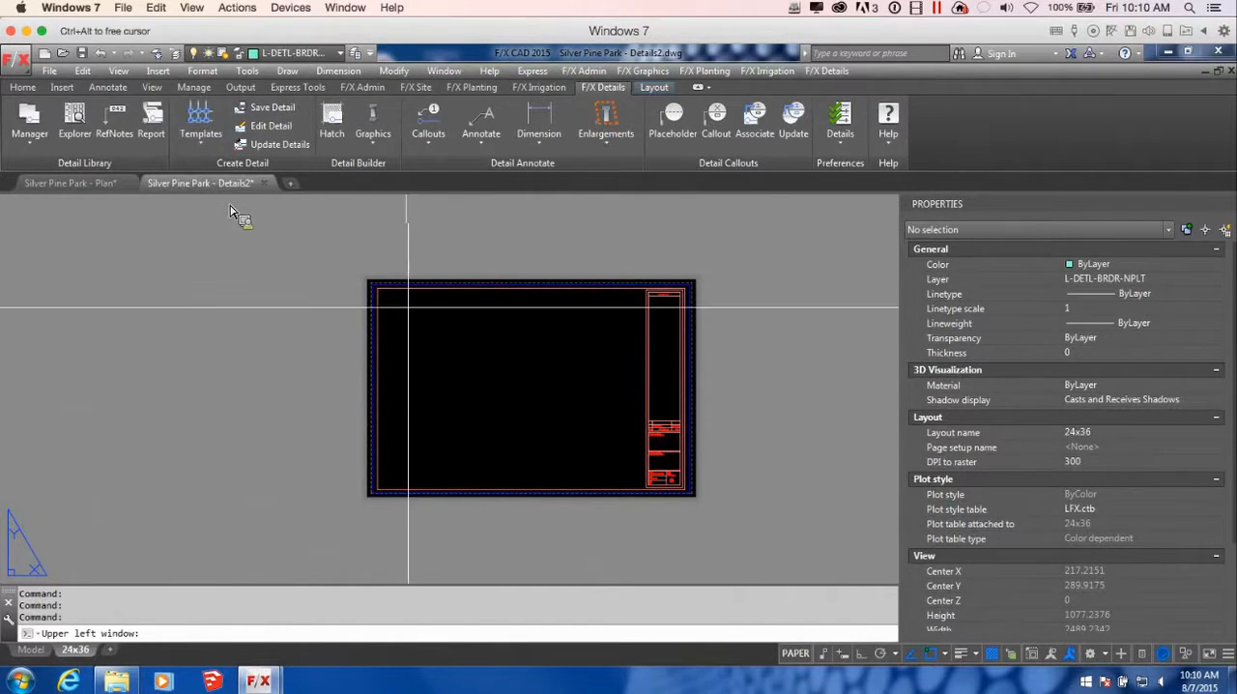
pyautogui.click(460, 350)
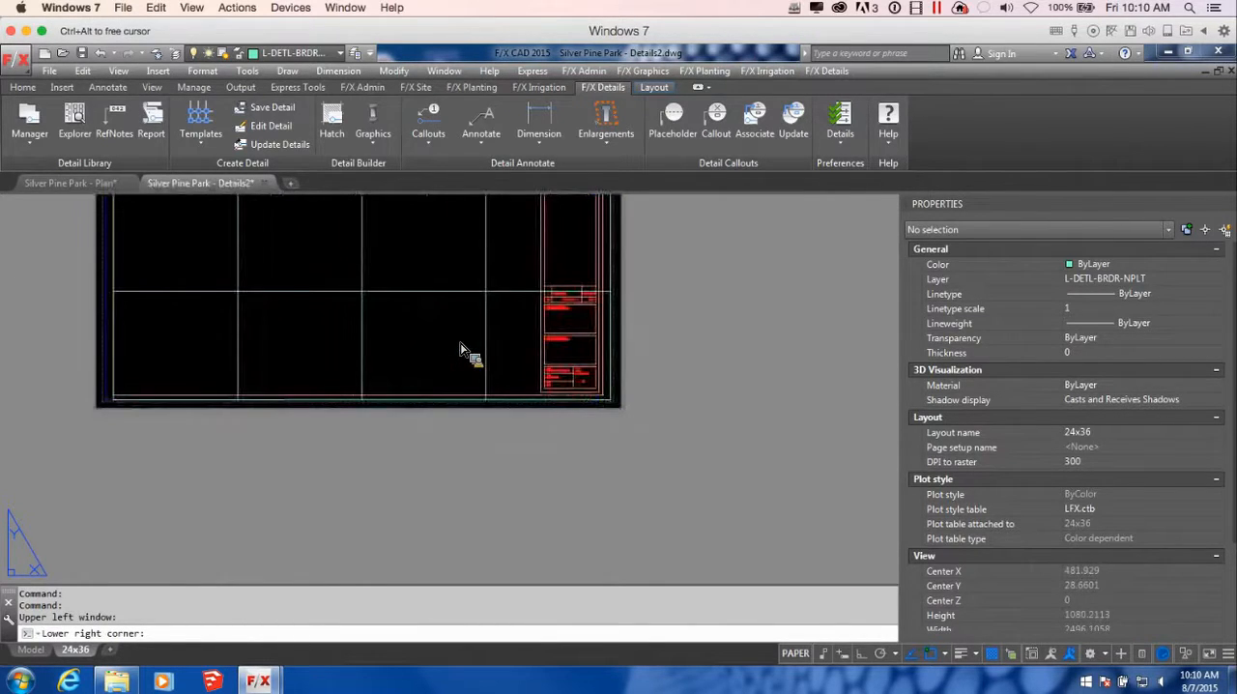
pyautogui.press('F3')
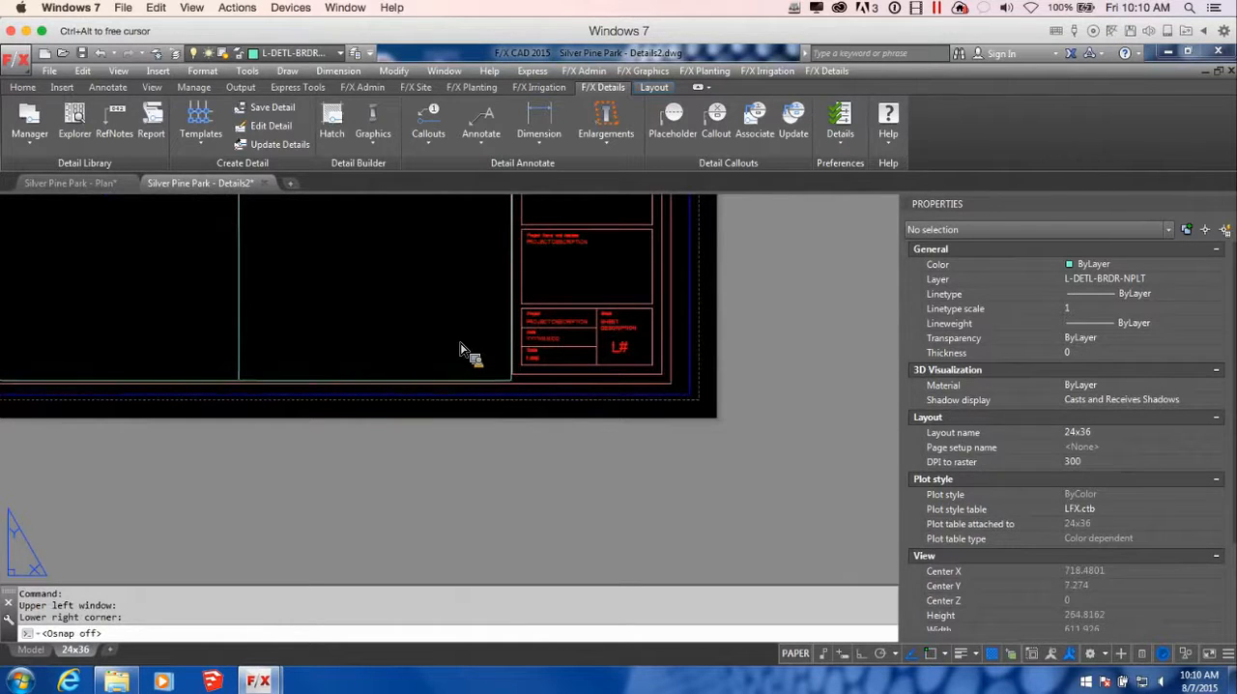
pyautogui.click(511, 383)
pyautogui.scroll(-3, 512, 383)
pyautogui.moveTo(413, 314); pyautogui.dragTo(577, 405, button='middle')
pyautogui.scroll(2, 580, 389)
pyautogui.scroll(-3, 652, 385)
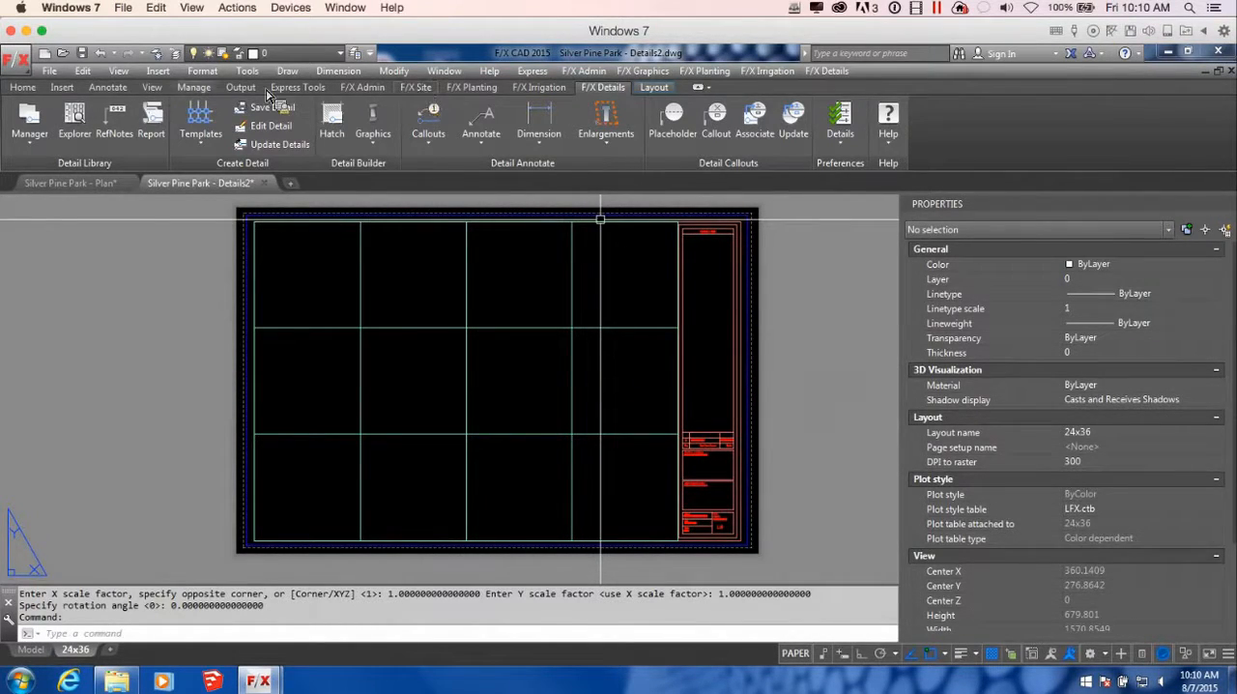
pyautogui.click(85, 54)
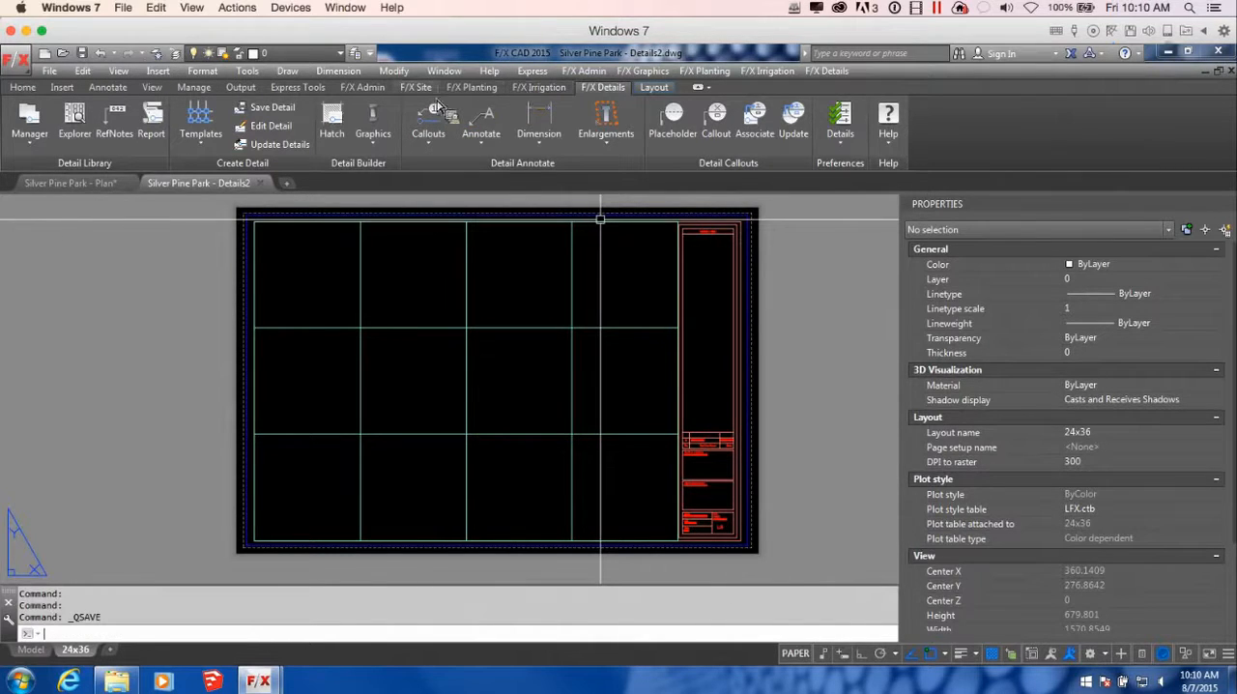
# Add a new sheet numbered D3 with the title Detail 3 to the project's sheet index in the Project Manager
pyautogui.click(381, 89)
pyautogui.click(60, 120)
pyautogui.moveTo(312, 109)
pyautogui.mouseDown()
pyautogui.moveTo(773, 125)
pyautogui.moveTo(723, 115)
pyautogui.mouseUp()
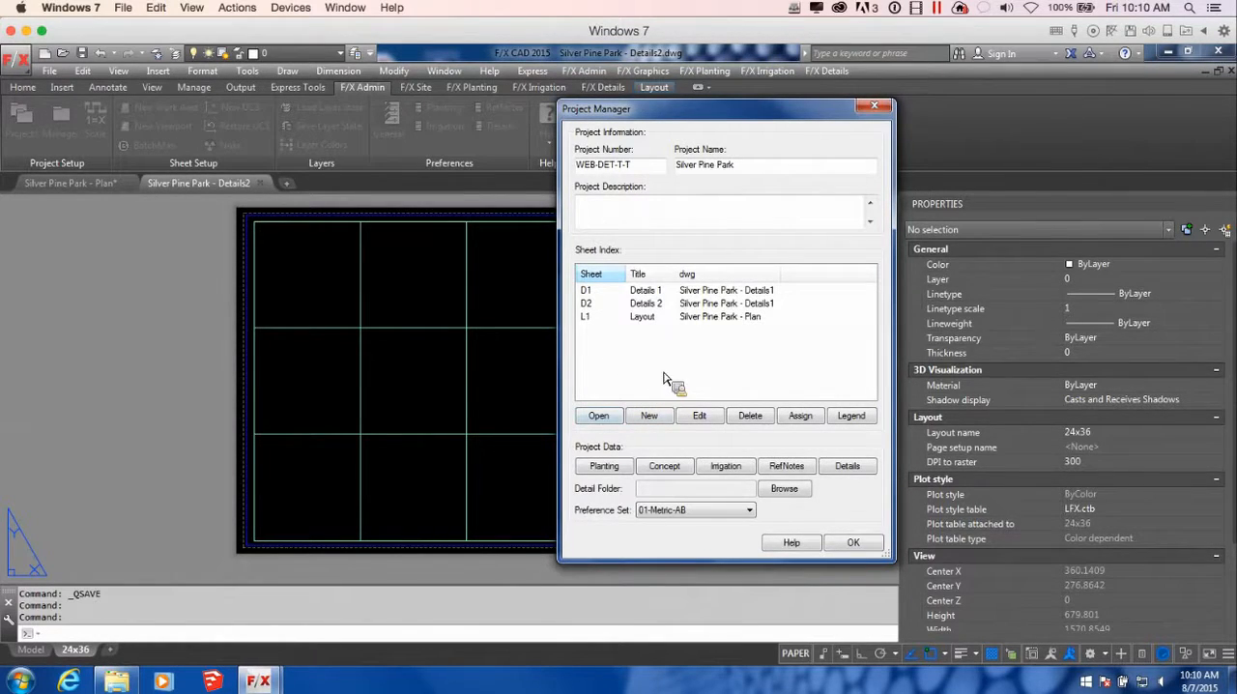
pyautogui.click(653, 423)
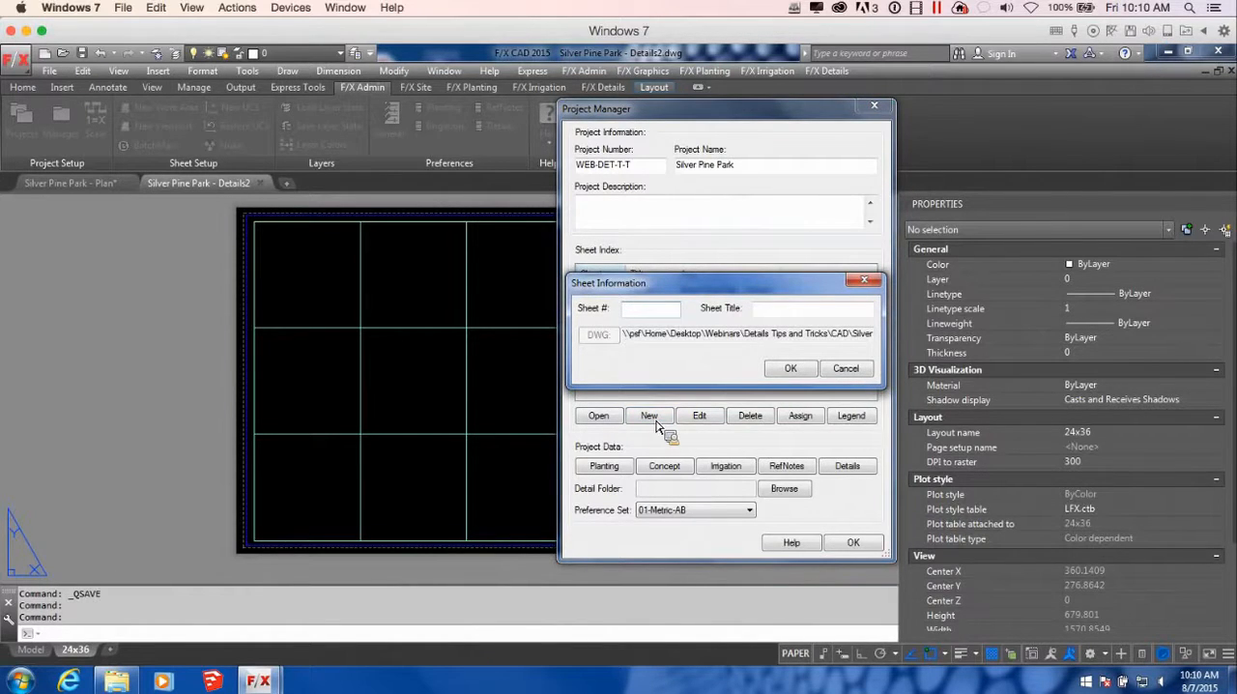
pyautogui.write('D3')
pyautogui.click(814, 310)
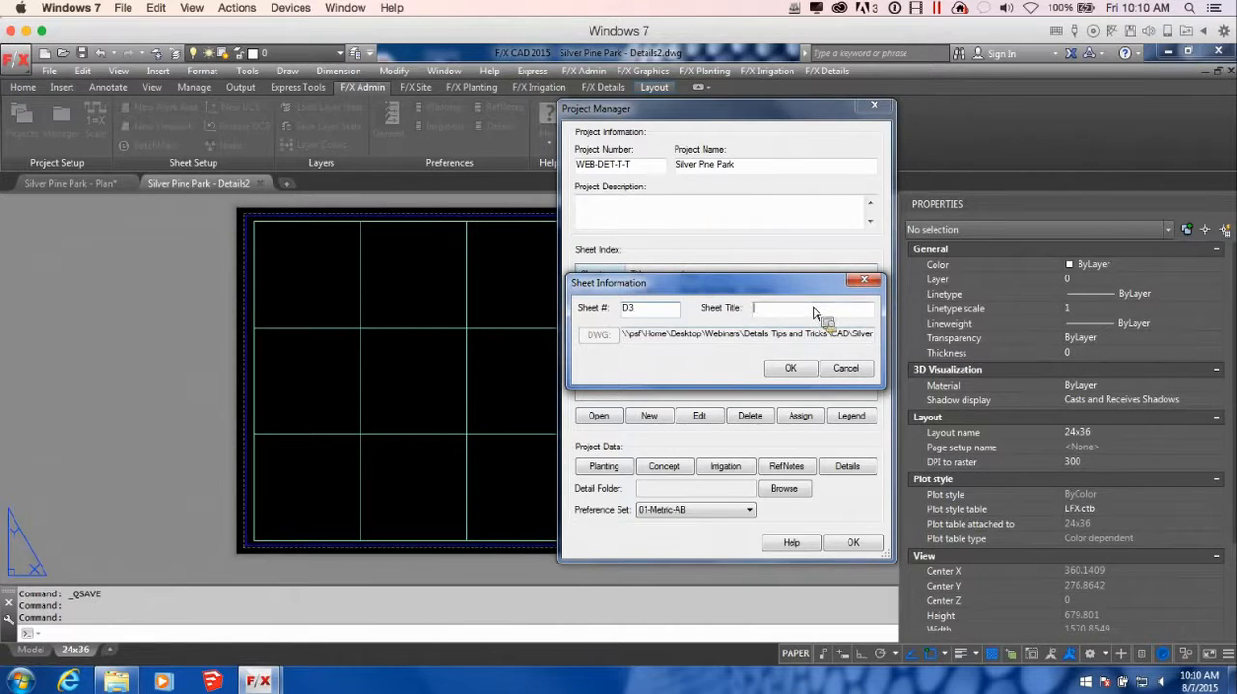
pyautogui.write('Detail 3')
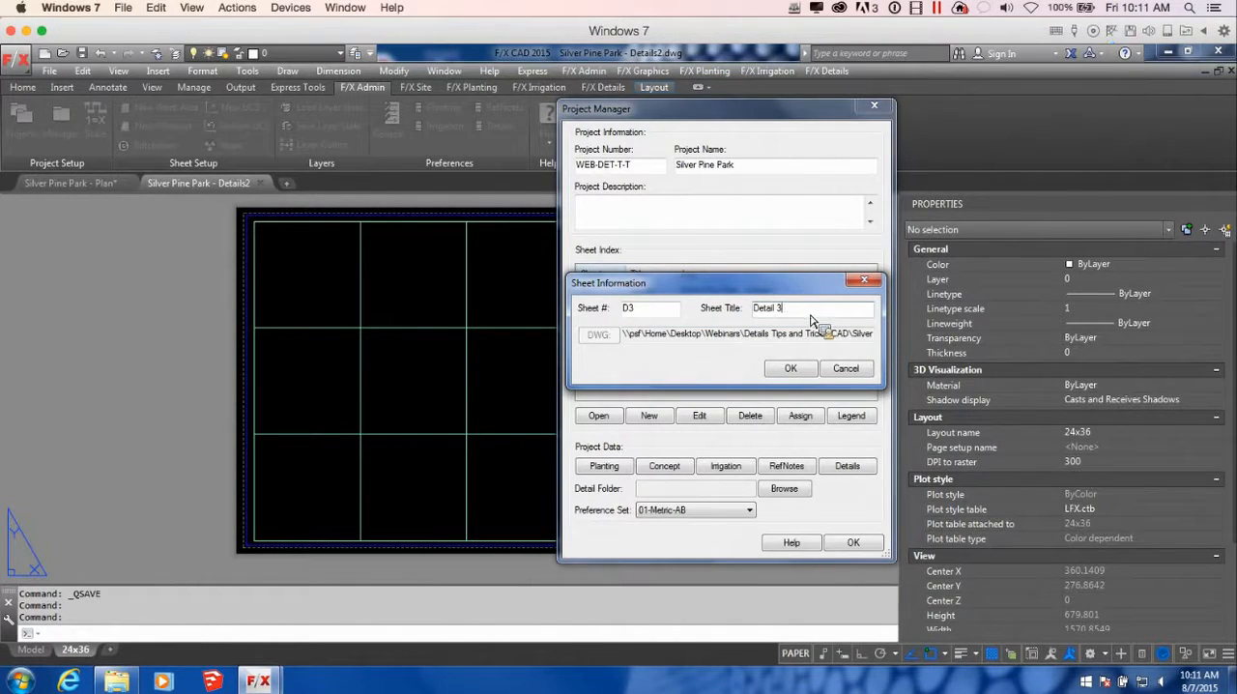
pyautogui.click(806, 372)
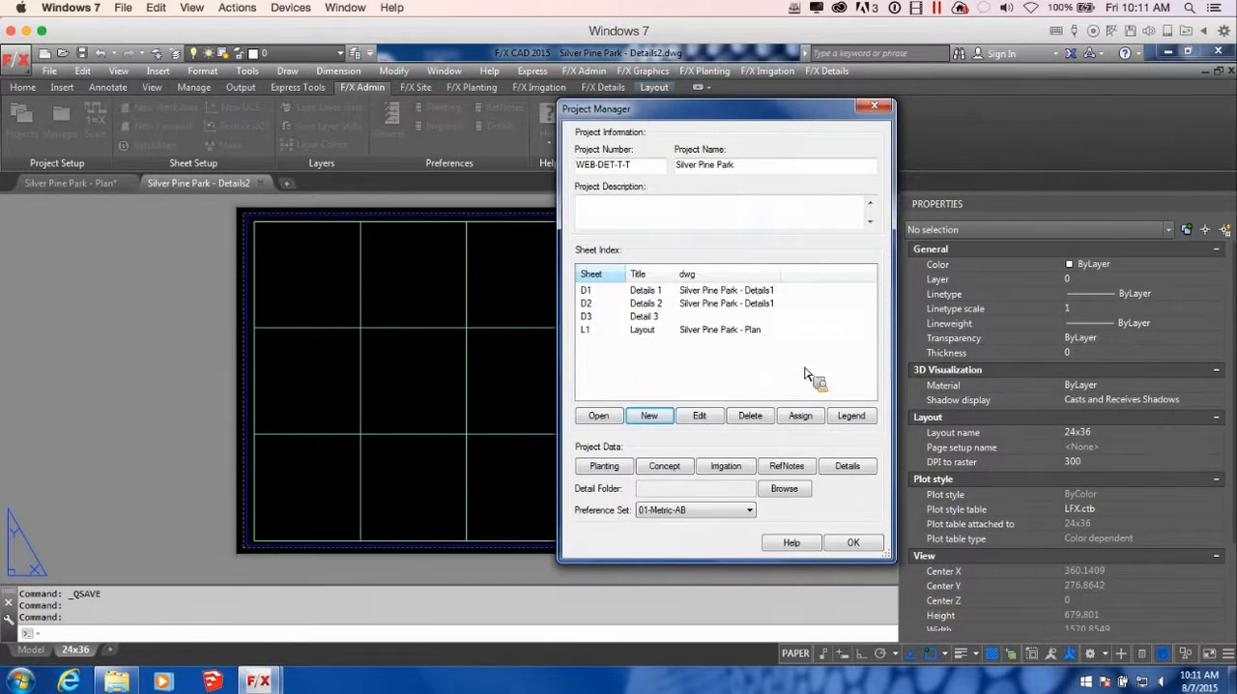
pyautogui.click(640, 319)
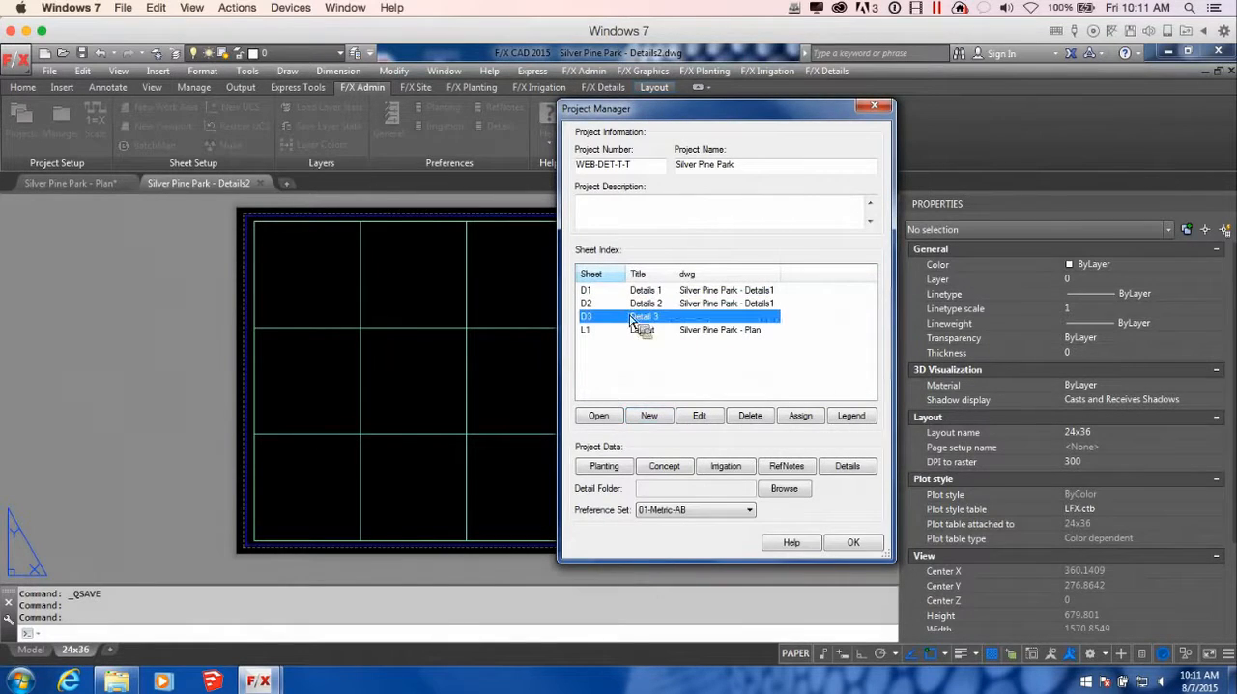
pyautogui.click(801, 416)
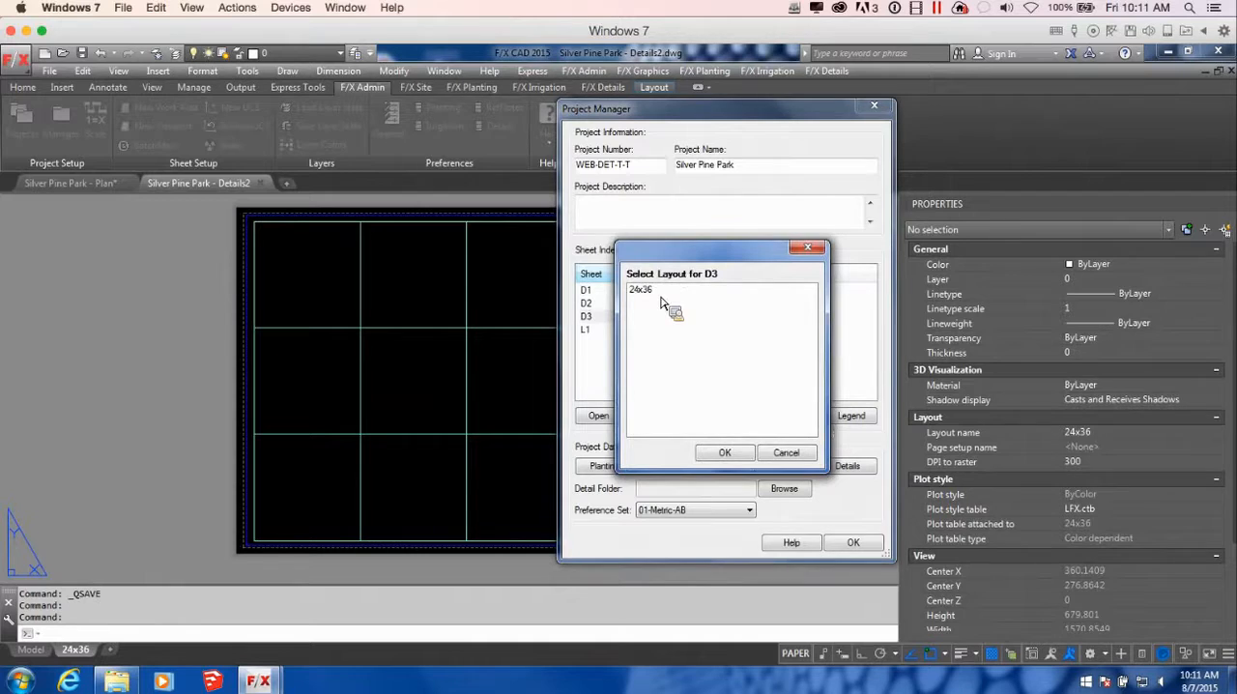
pyautogui.click(787, 456)
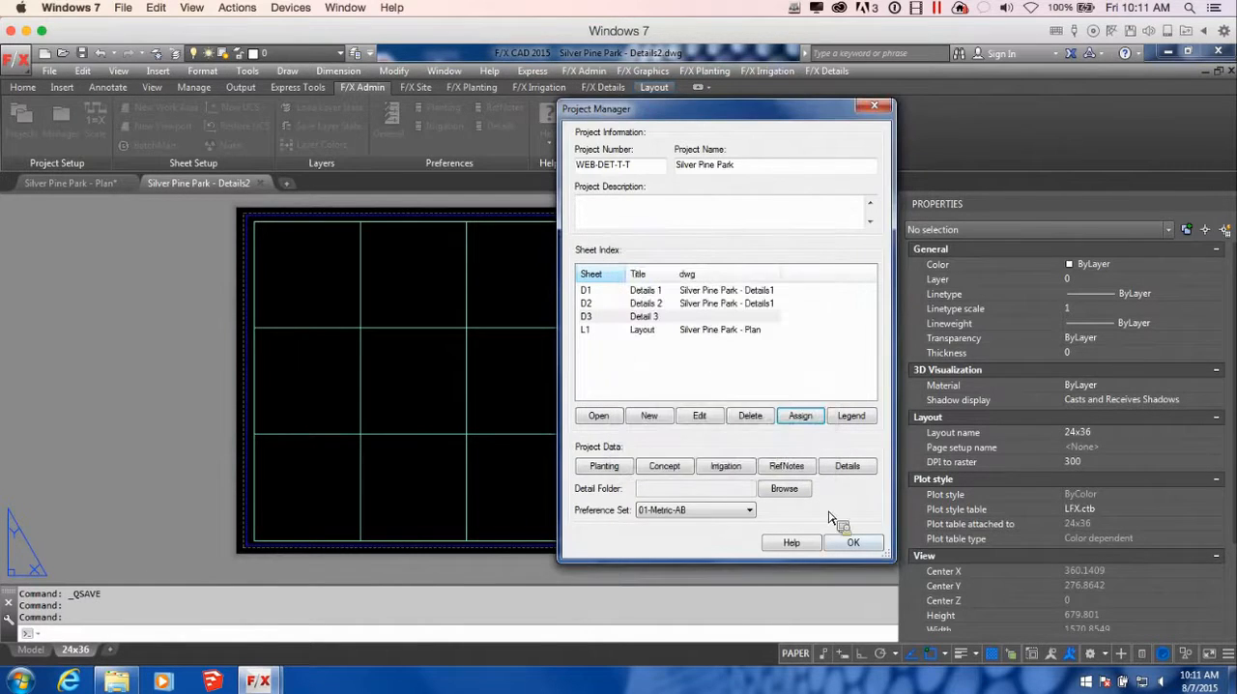
# Close the Project Manager and rename the 24x36 layout as D3
pyautogui.click(854, 544)
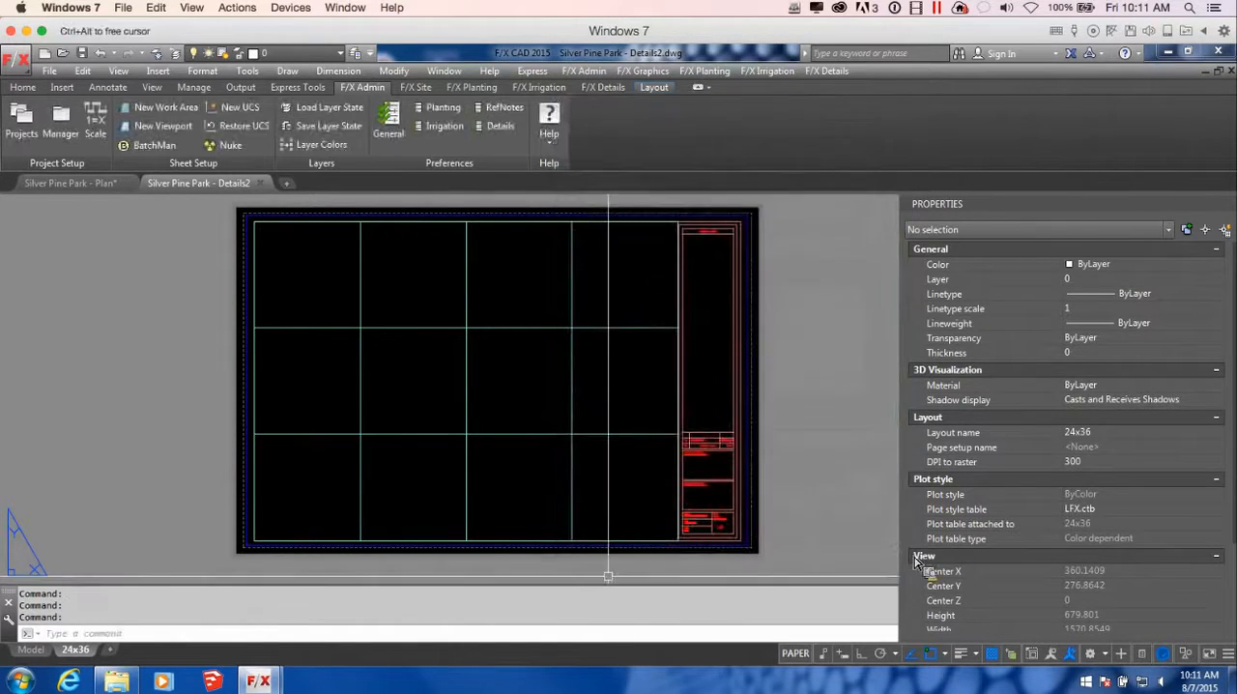
pyautogui.doubleClick(78, 651)
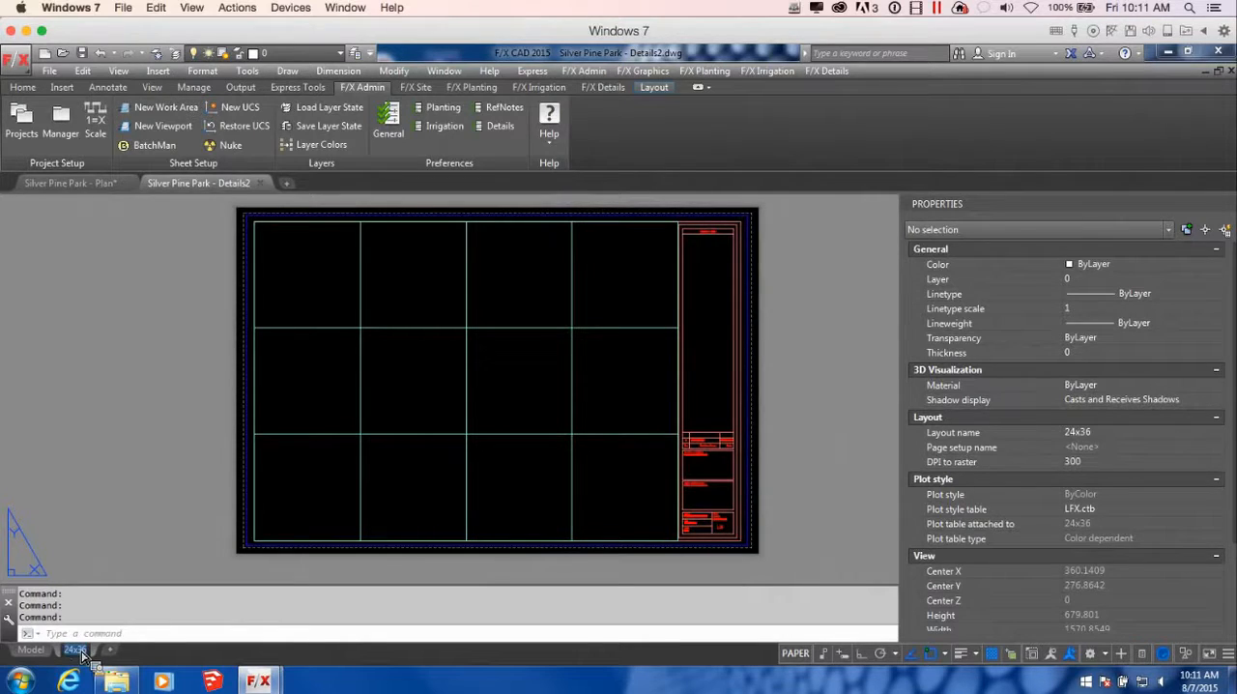
pyautogui.write('D3')
pyautogui.click(138, 531)
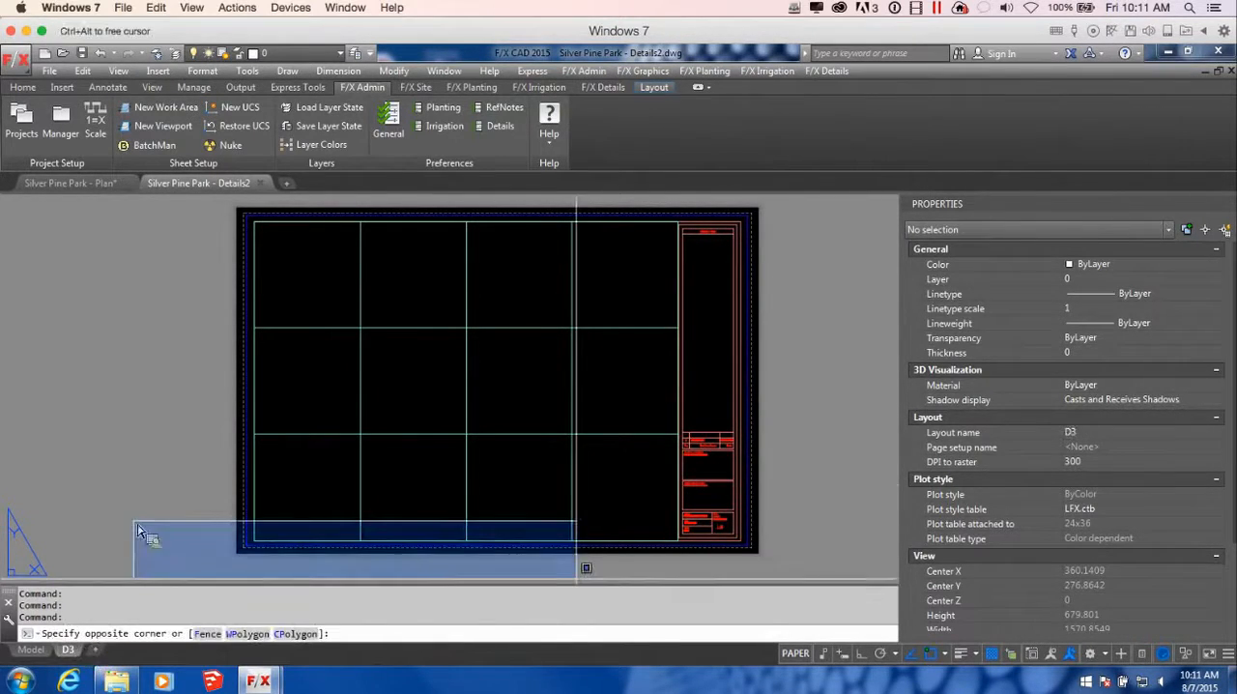
pyautogui.click(149, 483)
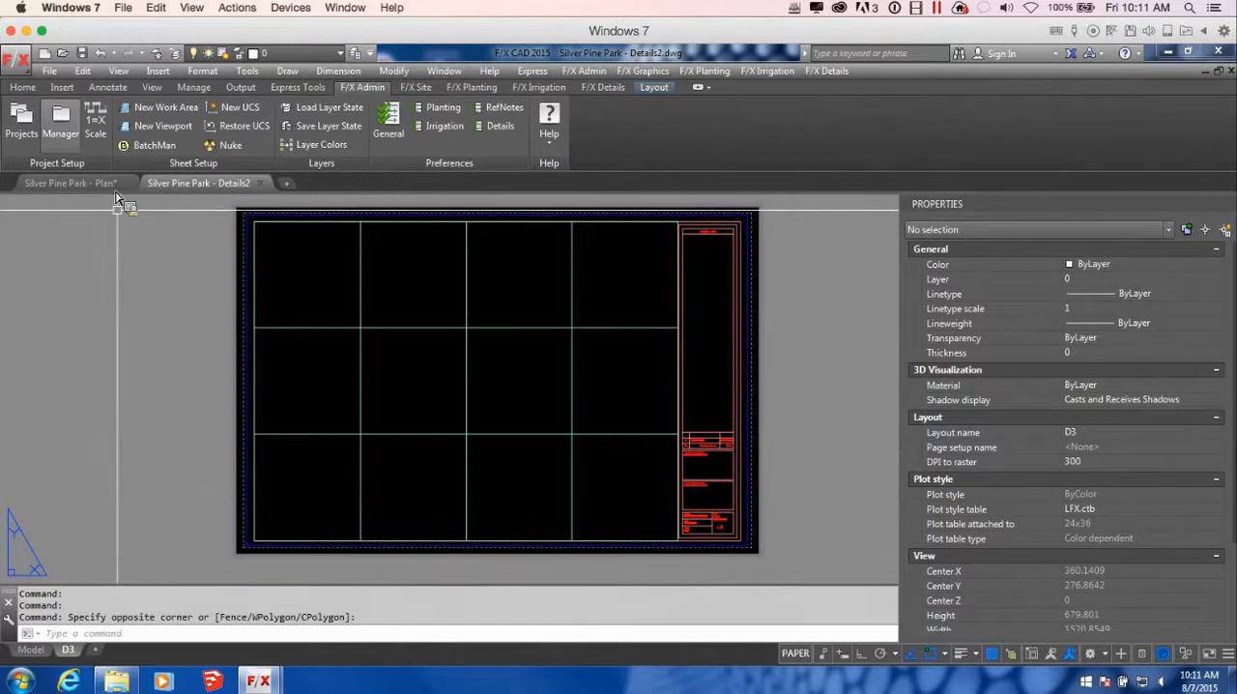
# Assign the D3 layout of the Details2 drawing to sheet D3 in the Project Manager and accept the project settings
pyautogui.click(62, 118)
pyautogui.click(662, 320)
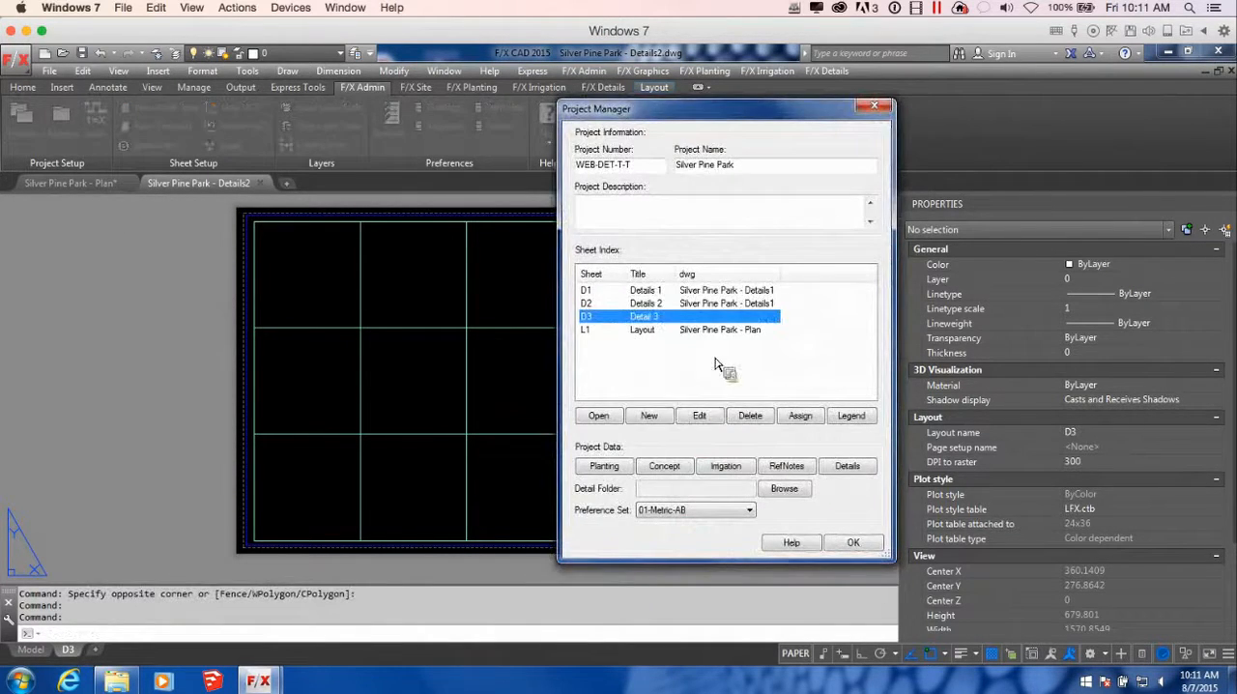
pyautogui.click(799, 416)
pyautogui.click(677, 291)
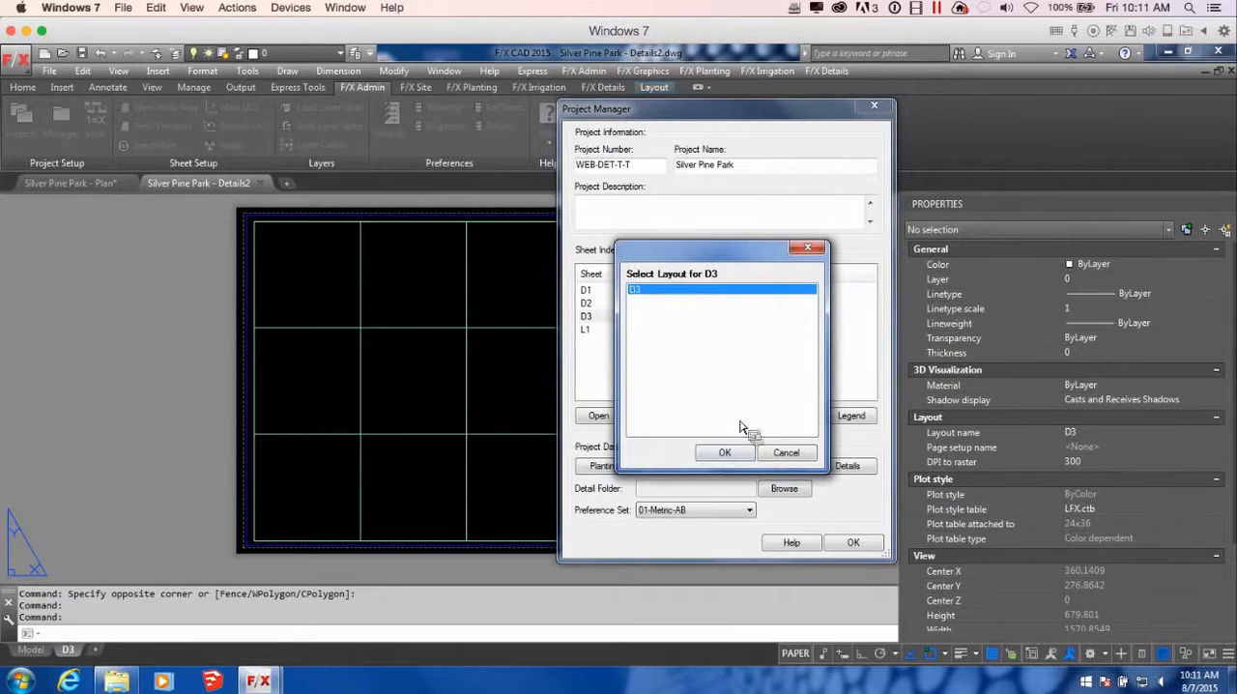
pyautogui.click(753, 452)
pyautogui.click(796, 376)
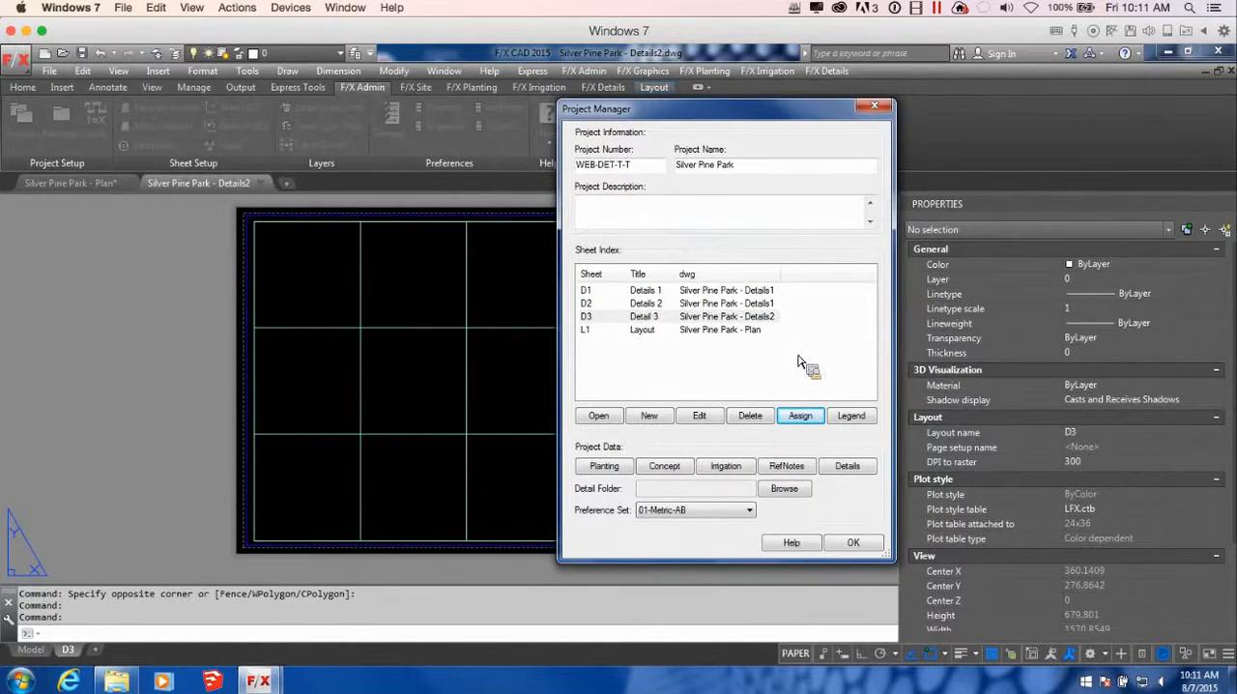
pyautogui.click(852, 545)
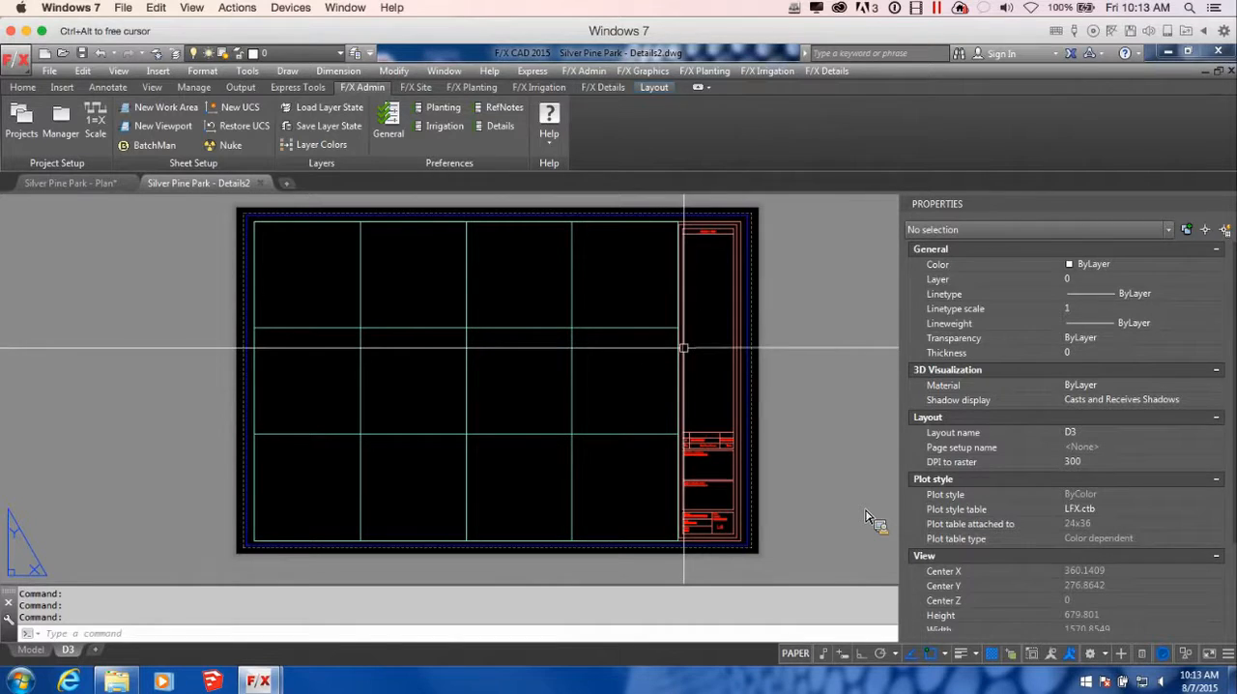
# Open the Retaining Wall Blocks drawing from Windows Explorer in the CAD program to show its block geometry in model space
pyautogui.moveTo(737, 359); pyautogui.dragTo(744, 359, button='middle')
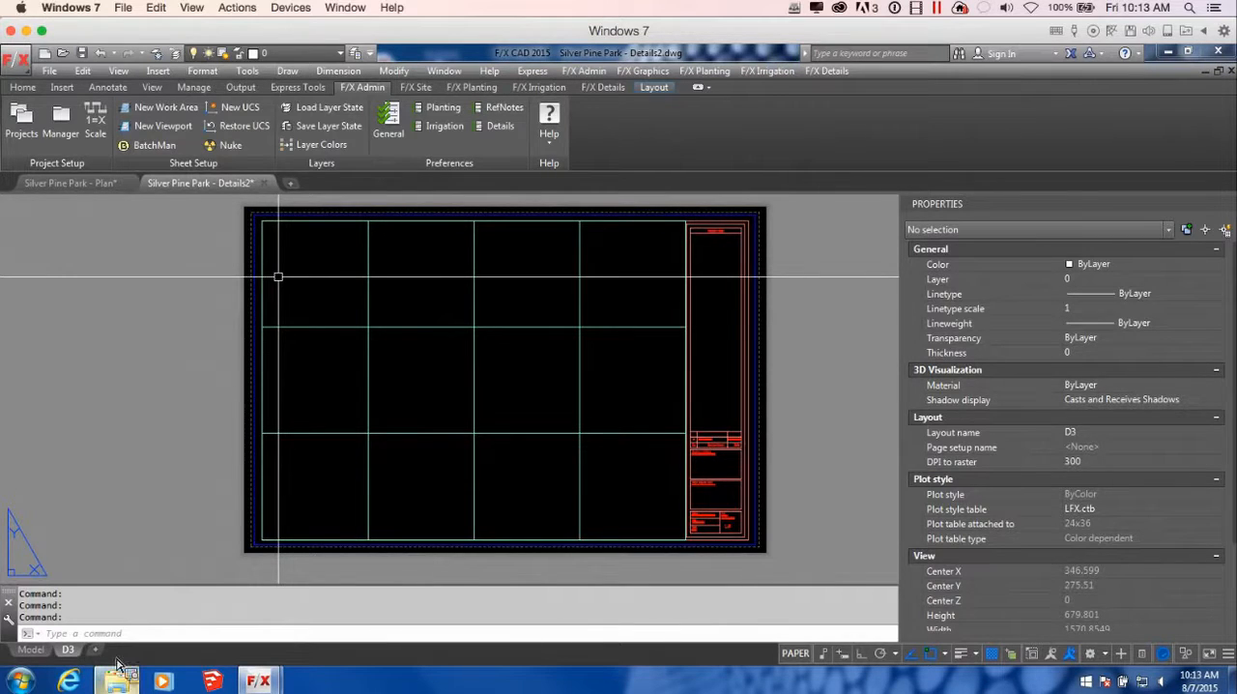
pyautogui.click(126, 687)
pyautogui.moveTo(498, 400)
pyautogui.mouseDown()
pyautogui.moveTo(501, 257)
pyautogui.moveTo(499, 277)
pyautogui.mouseUp()
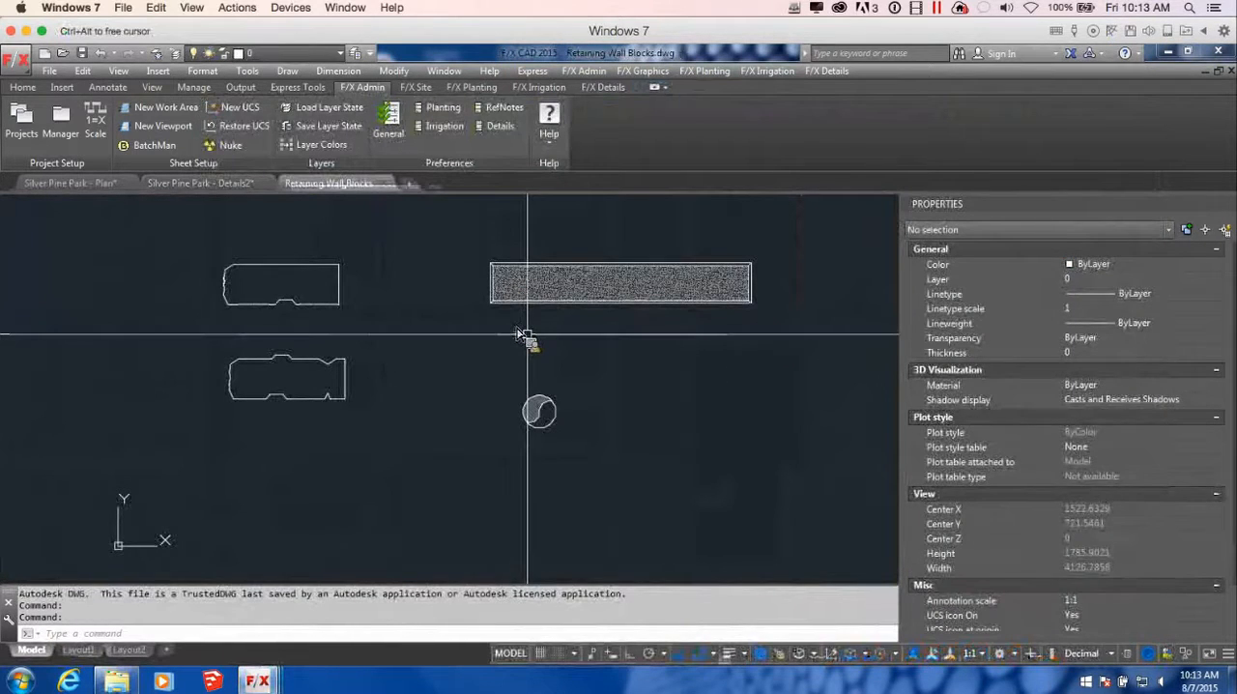
pyautogui.moveTo(559, 330); pyautogui.dragTo(648, 381, button='middle')
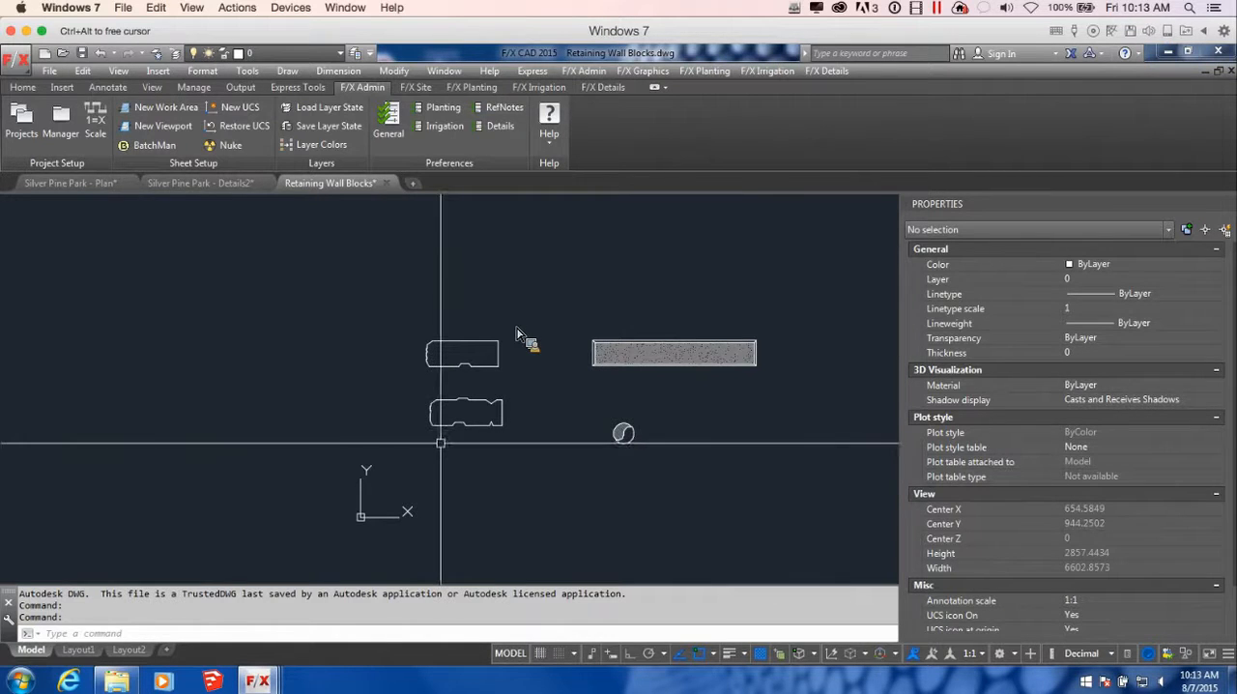
pyautogui.moveTo(485, 376); pyautogui.dragTo(482, 383, button='middle')
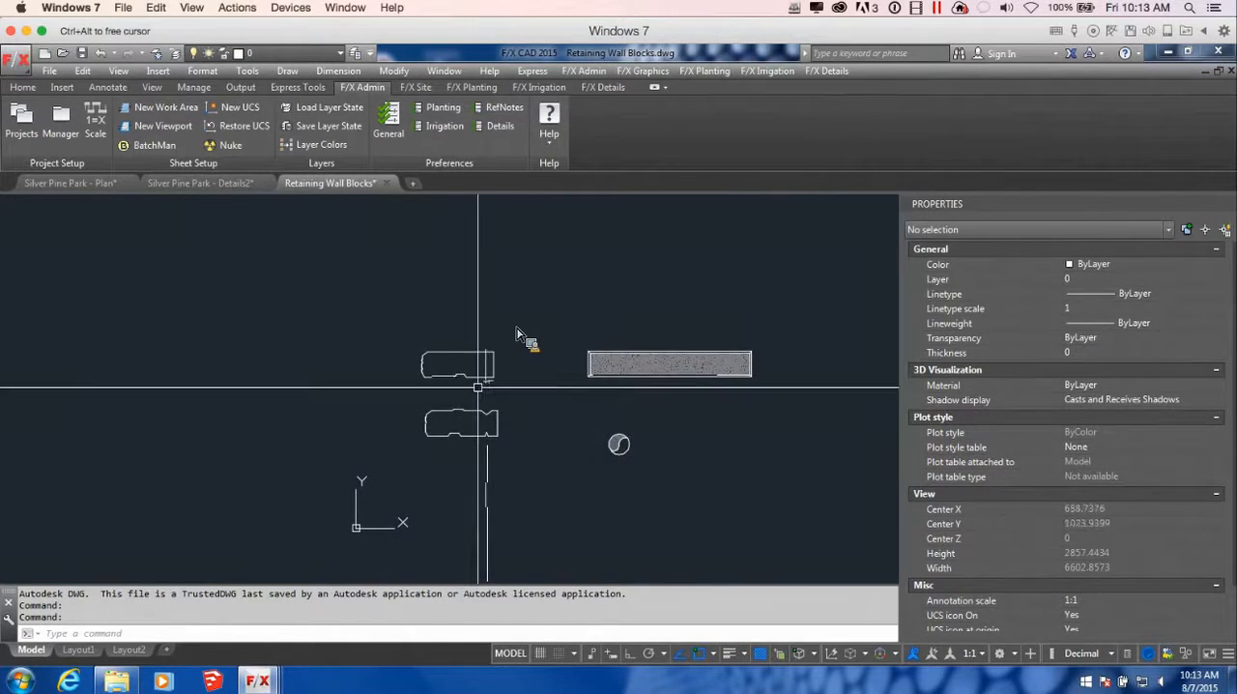
pyautogui.scroll(2, 478, 372)
pyautogui.moveTo(500, 389); pyautogui.dragTo(486, 412, button='middle')
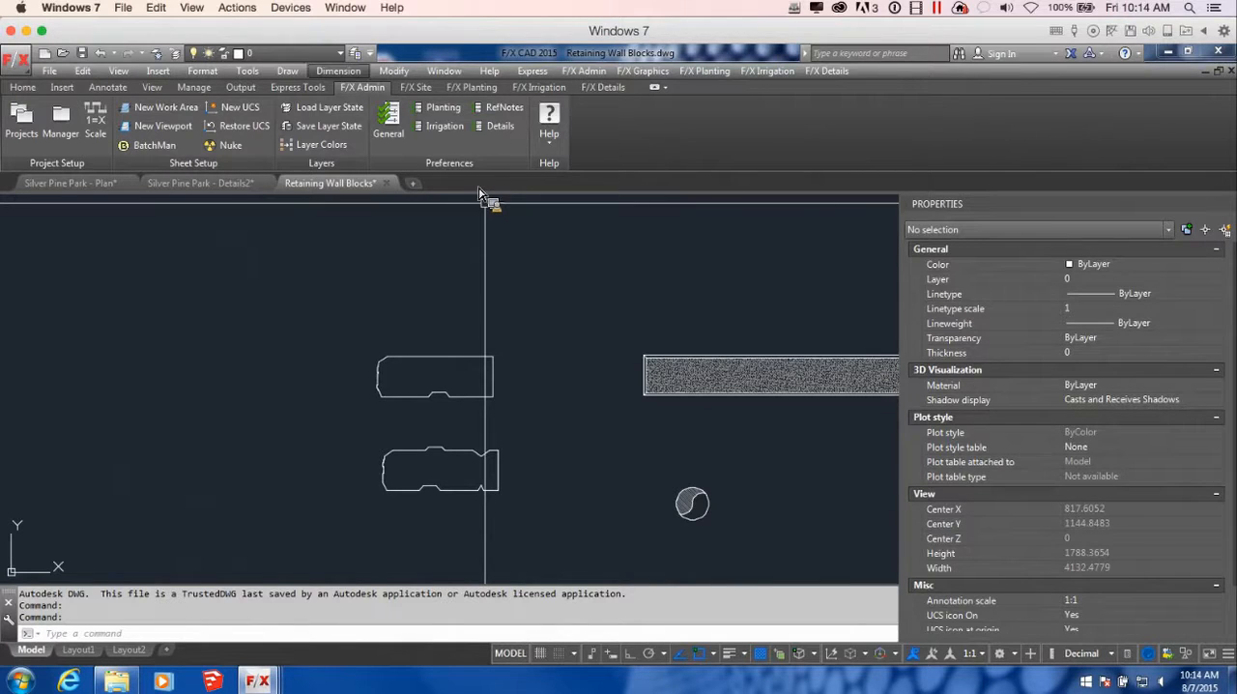
# Draw a rectangle with length 150 and width 500 above the upper retaining wall block outline
pyautogui.click(417, 87)
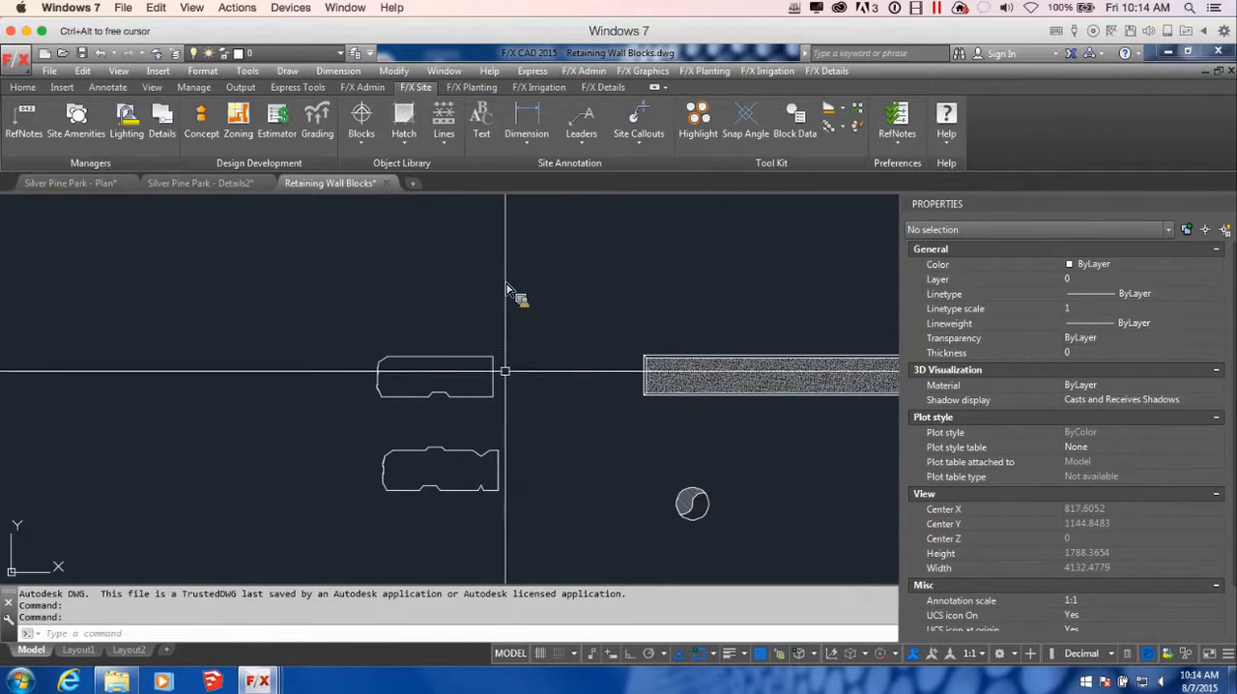
pyautogui.scroll(-1, 510, 380)
pyautogui.moveTo(554, 394); pyautogui.dragTo(532, 404, button='middle')
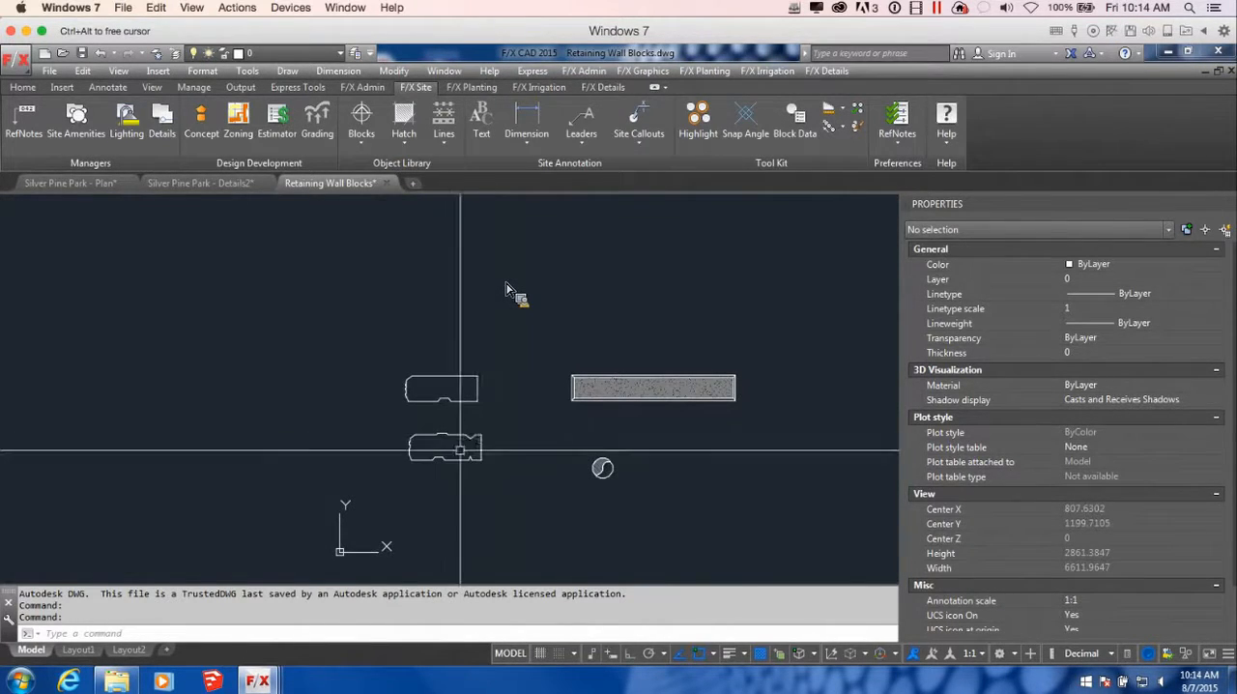
pyautogui.write('r')
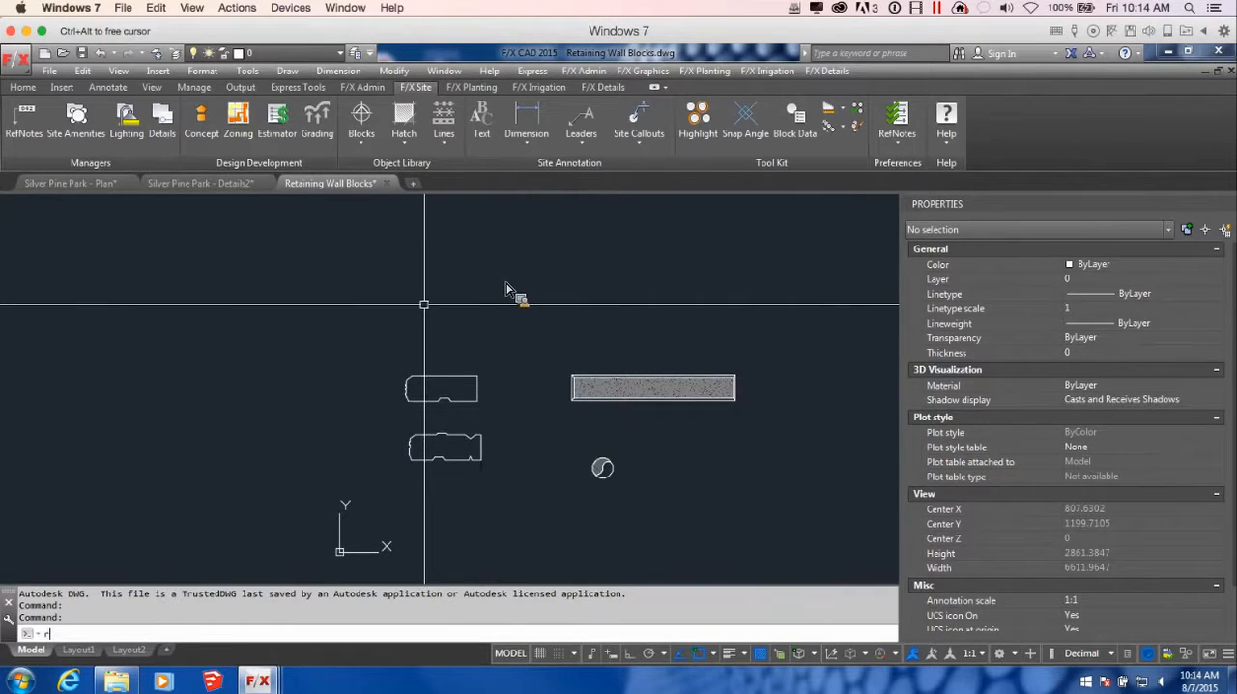
pyautogui.write('ec')
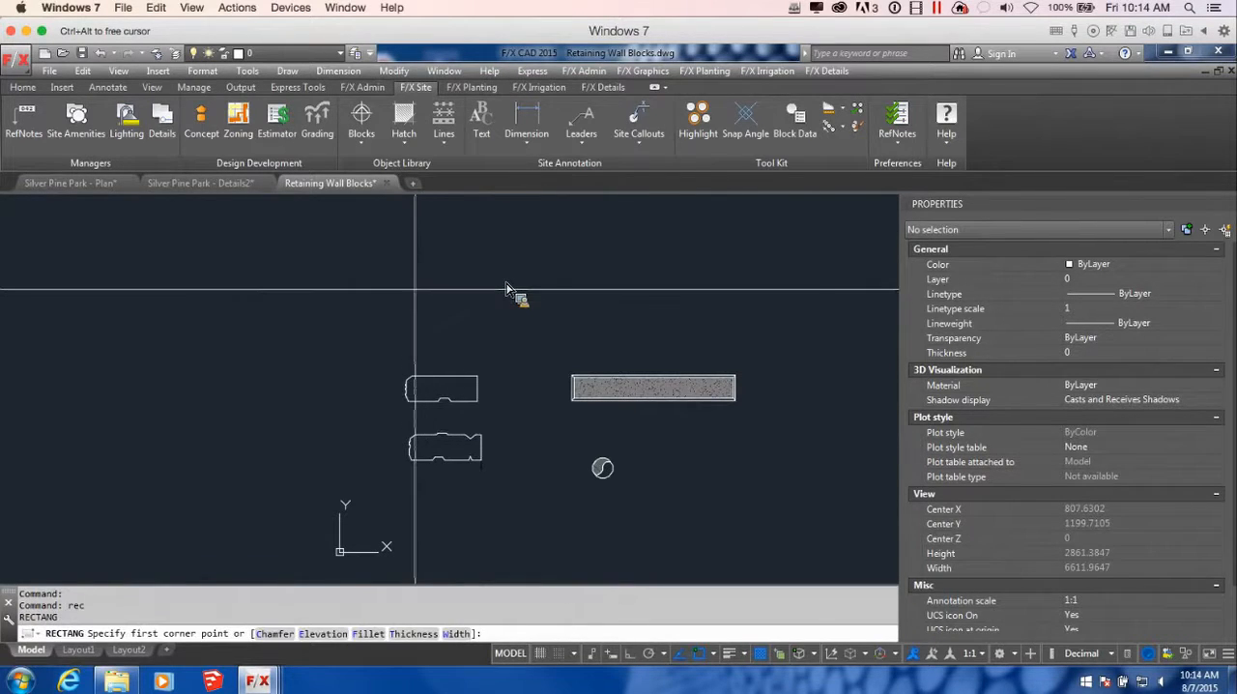
pyautogui.click(404, 288)
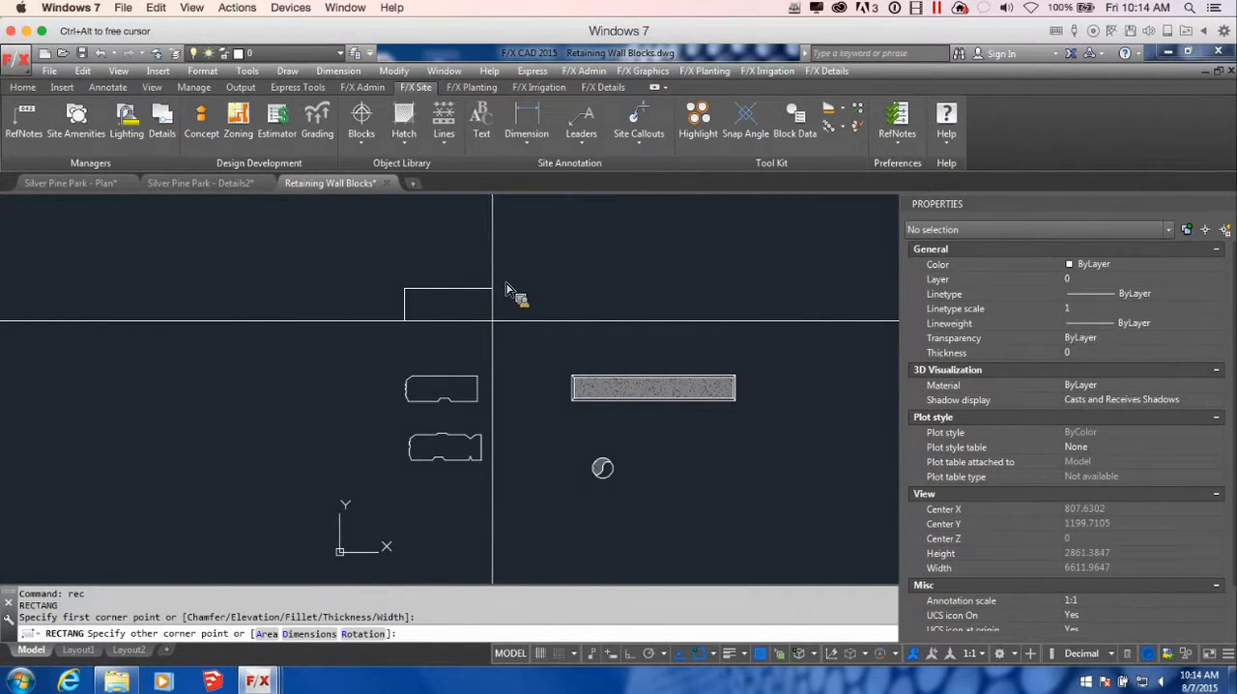
pyautogui.write('d')
pyautogui.press('Return')
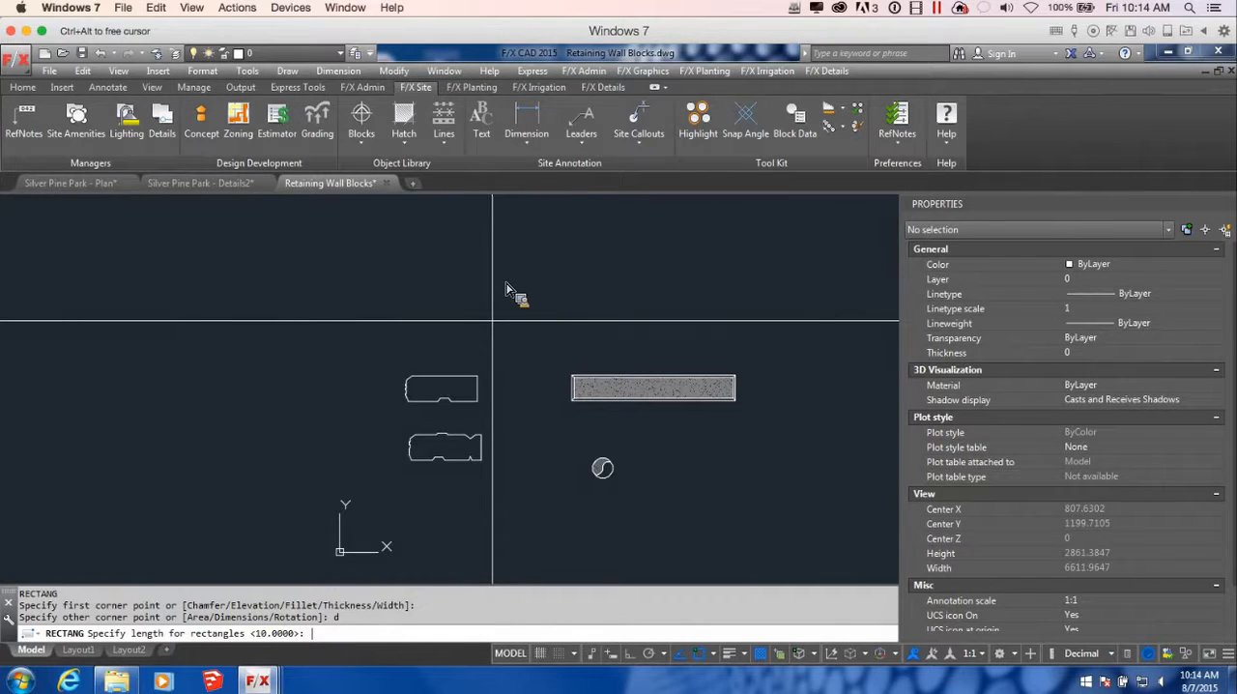
pyautogui.write('150')
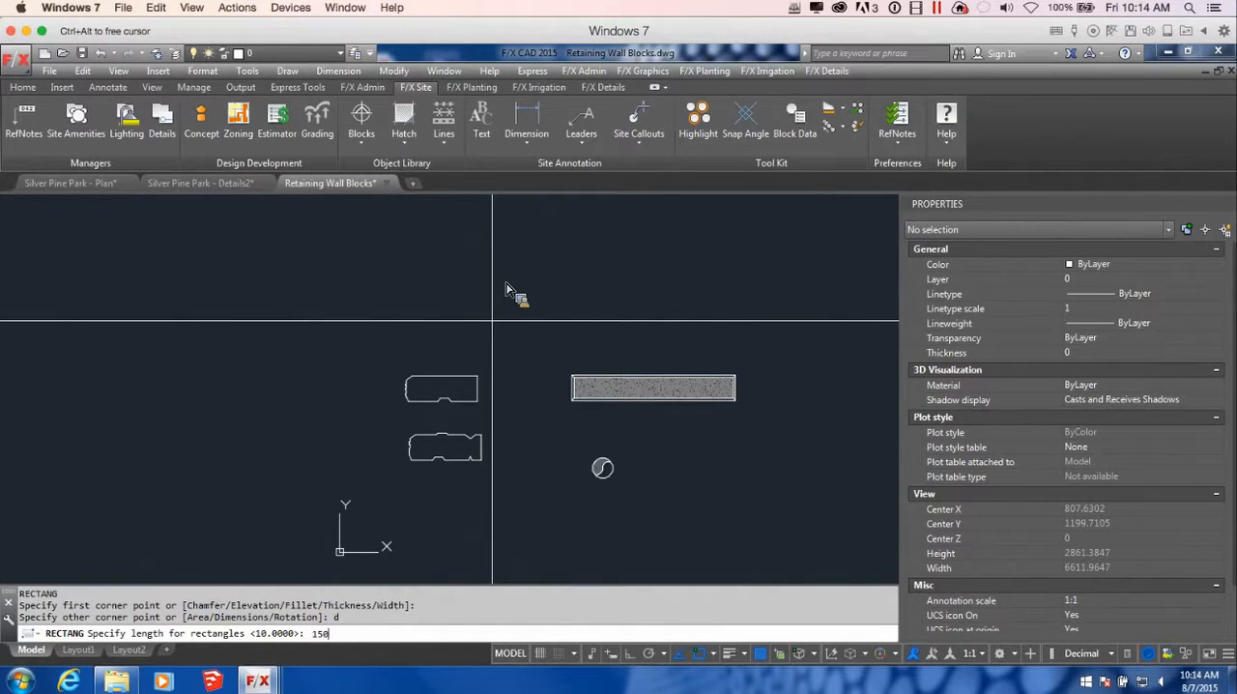
pyautogui.press('Return')
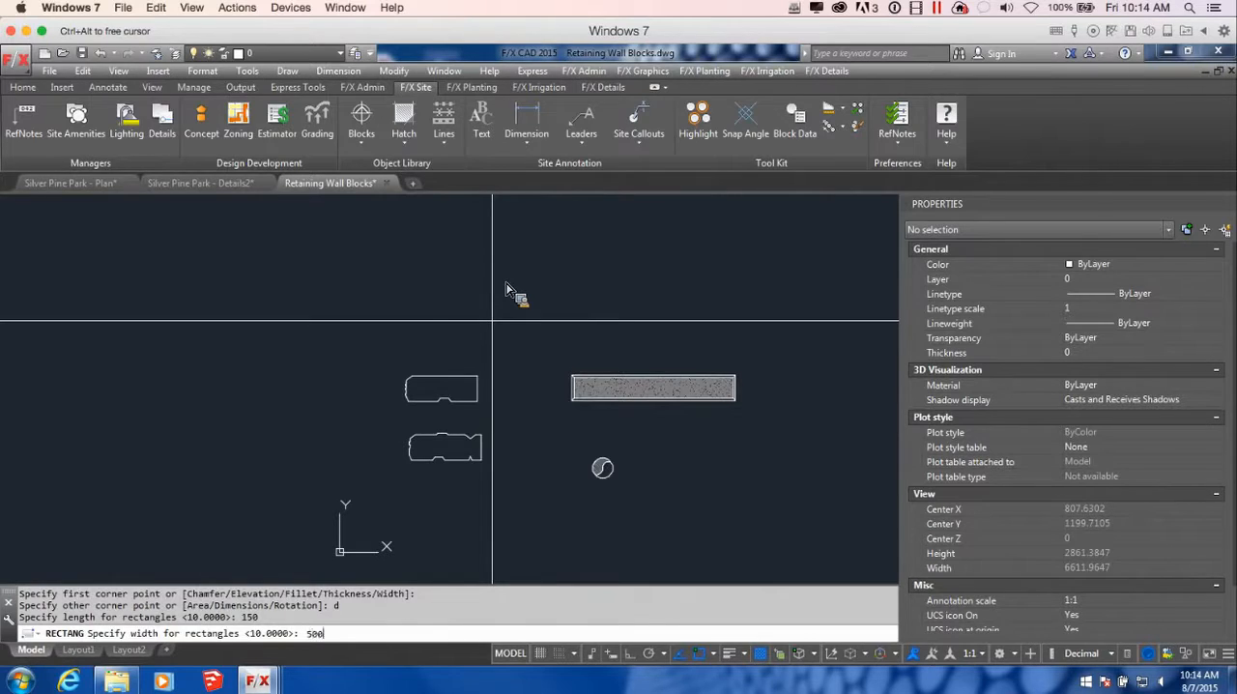
pyautogui.press('Return')
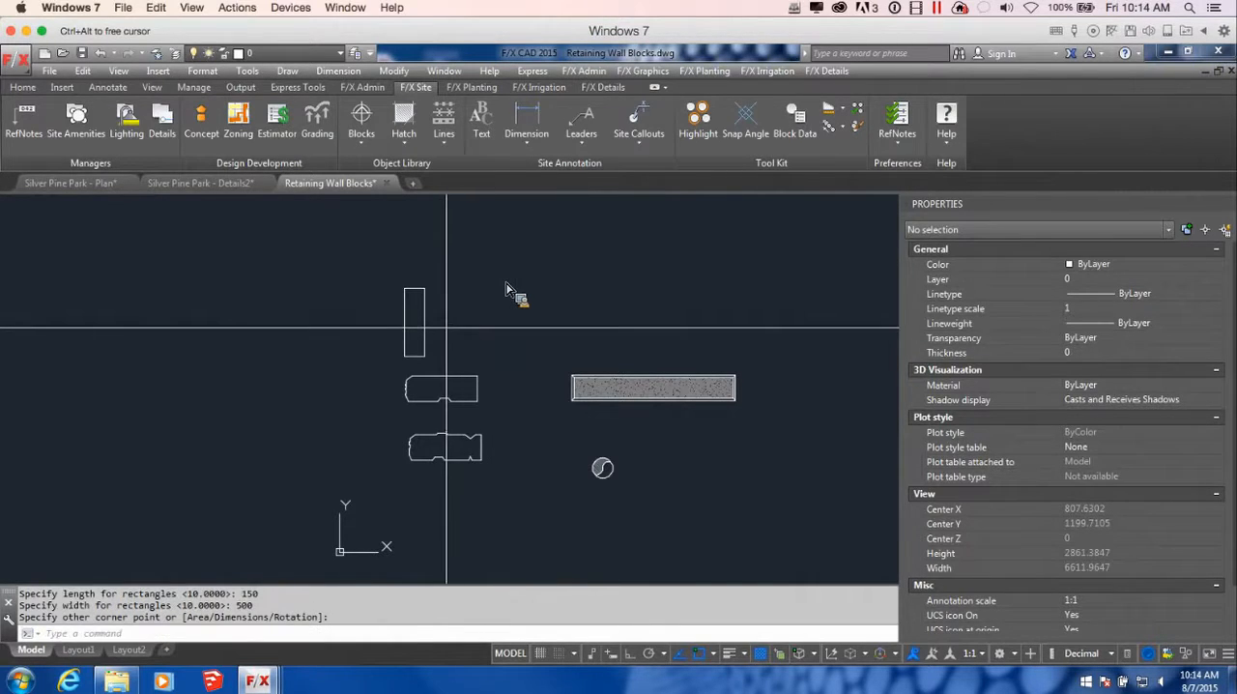
# Rotate the rectangle about its upper-left corner with Ortho on so that its long side lies horizontally
pyautogui.click(447, 327)
pyautogui.click(417, 324)
pyautogui.write('re')
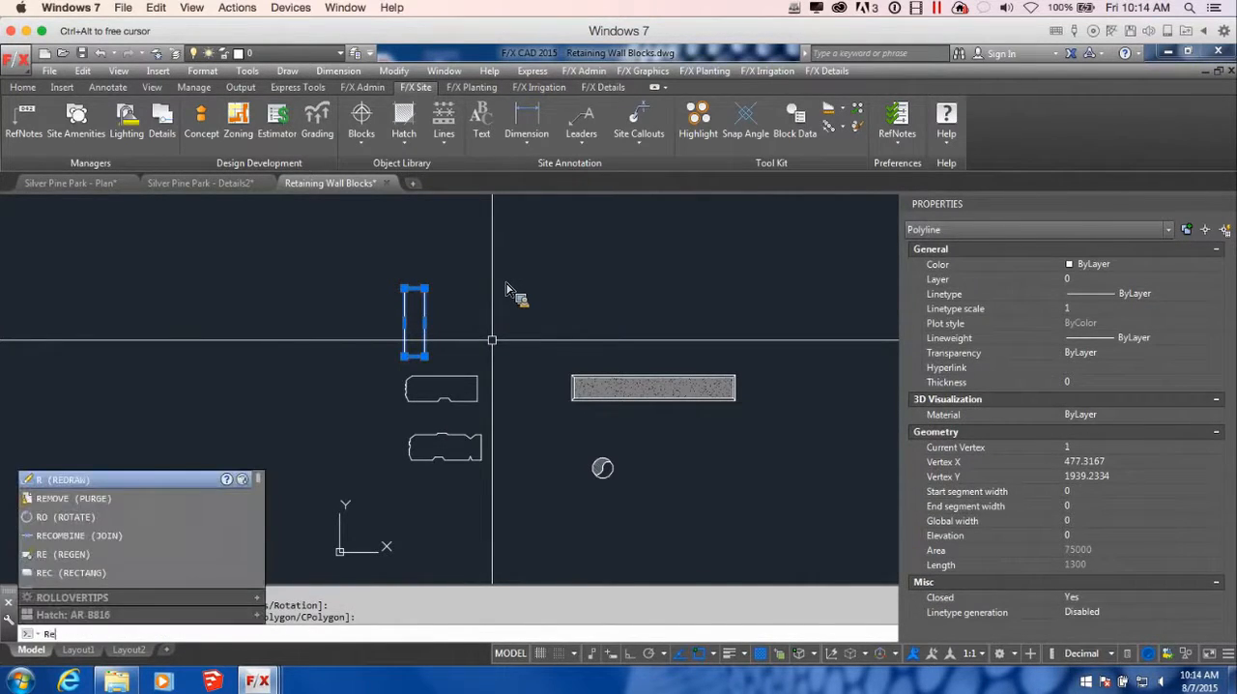
pyautogui.press('Return')
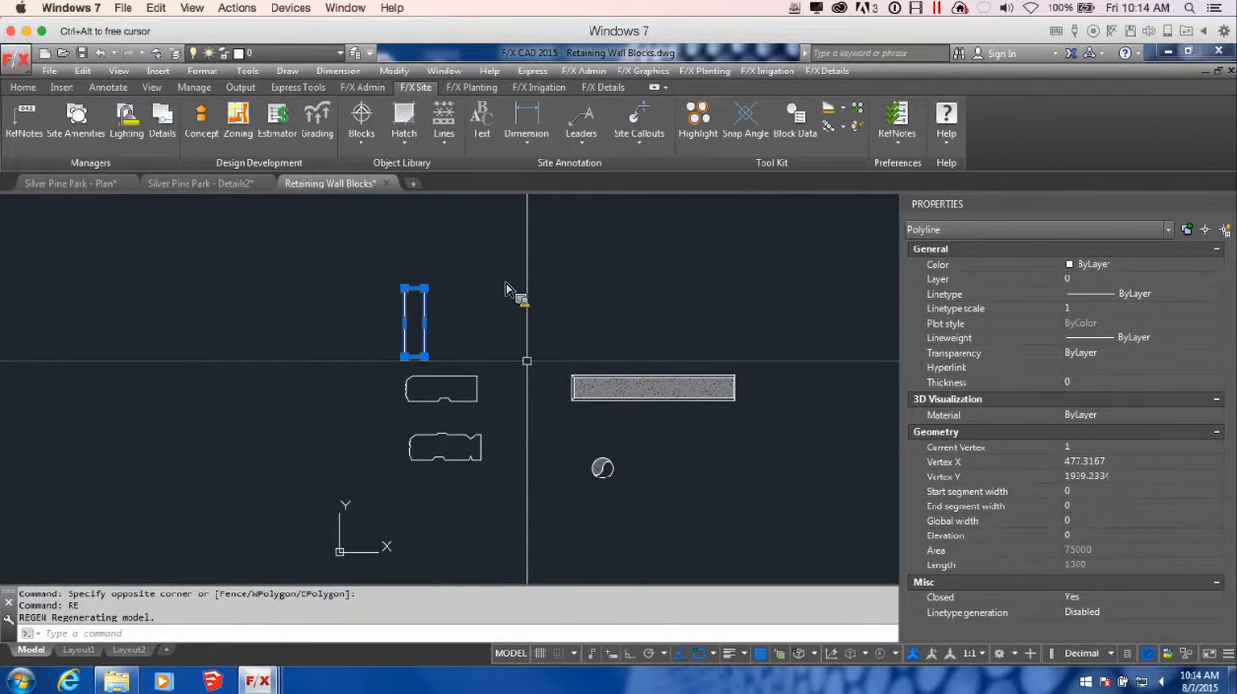
pyautogui.write('ro')
pyautogui.press('Return')
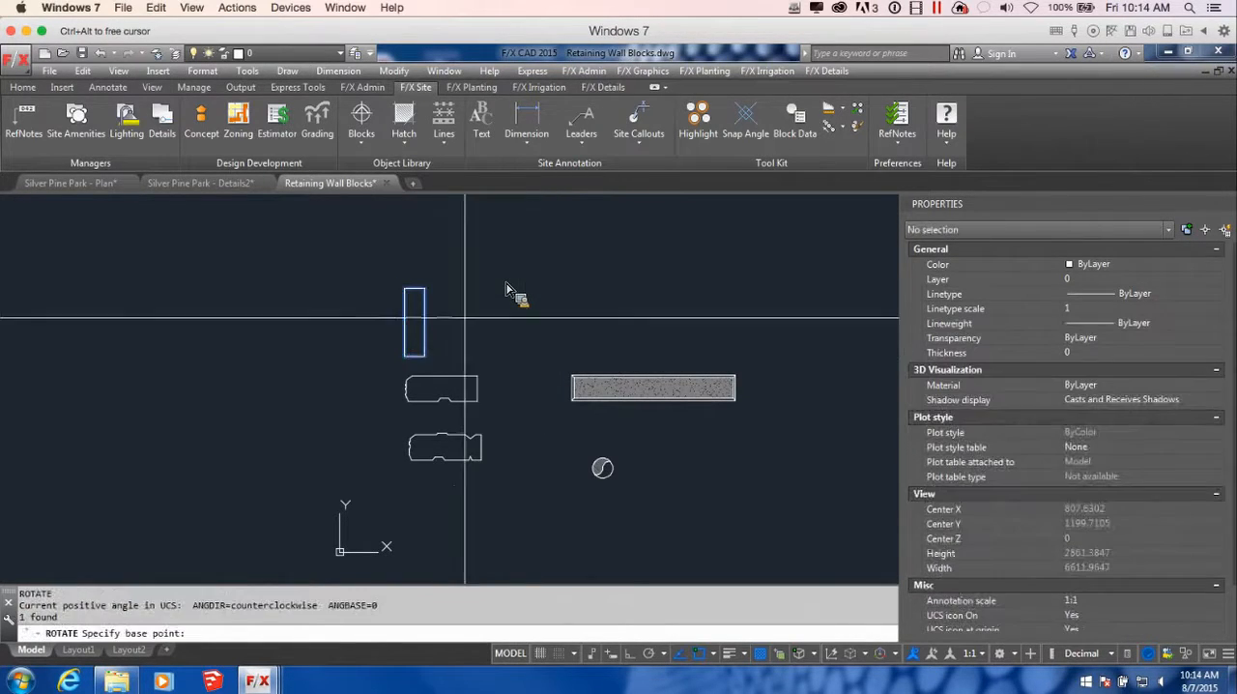
pyautogui.click(404, 288)
pyautogui.press('F8')
pyautogui.press('Return')
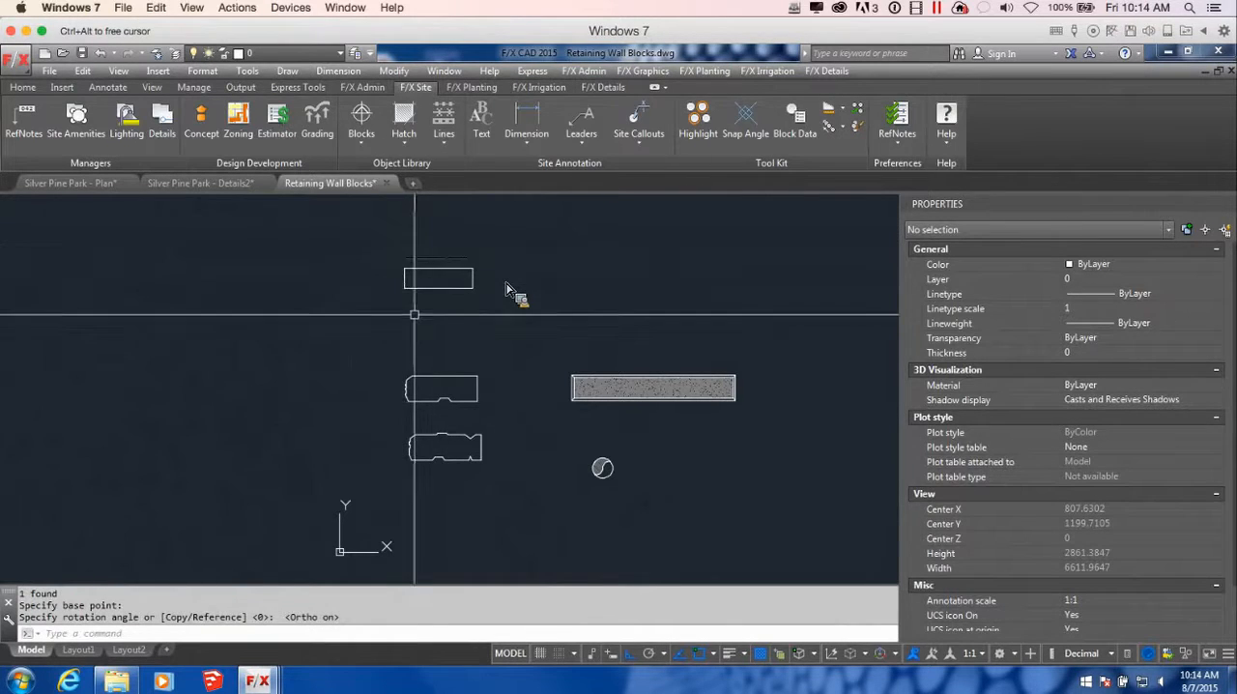
pyautogui.scroll(2, 451, 422)
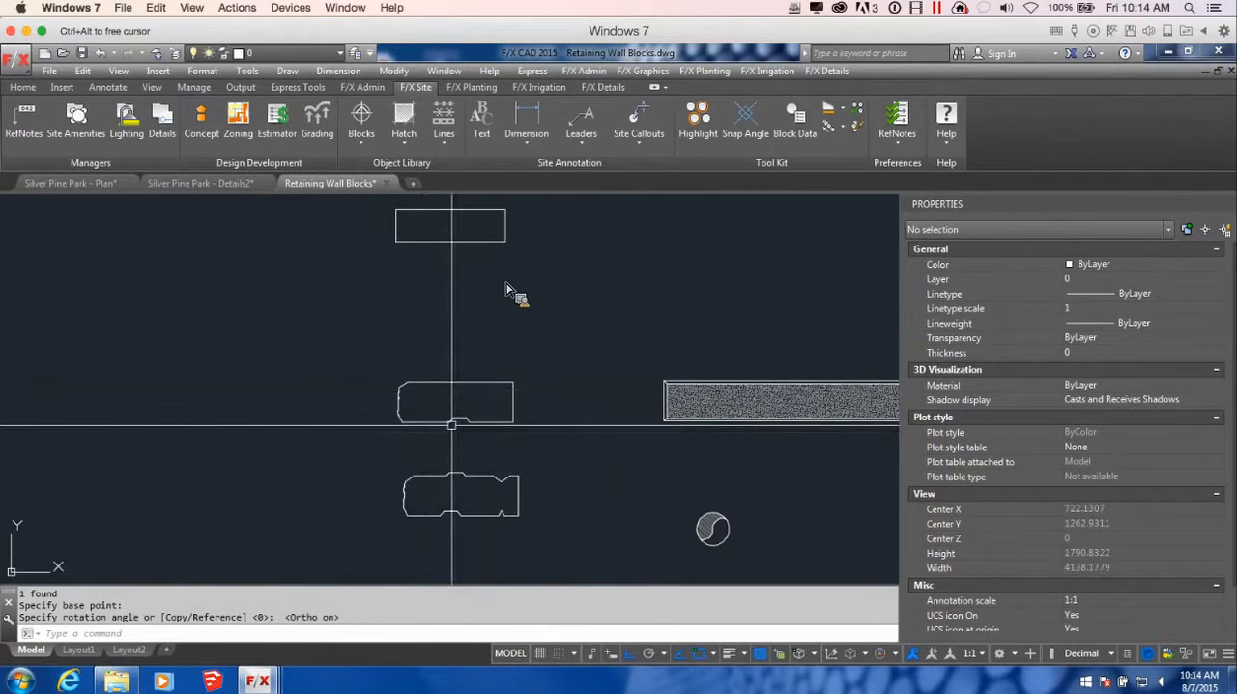
pyautogui.scroll(2, 498, 447)
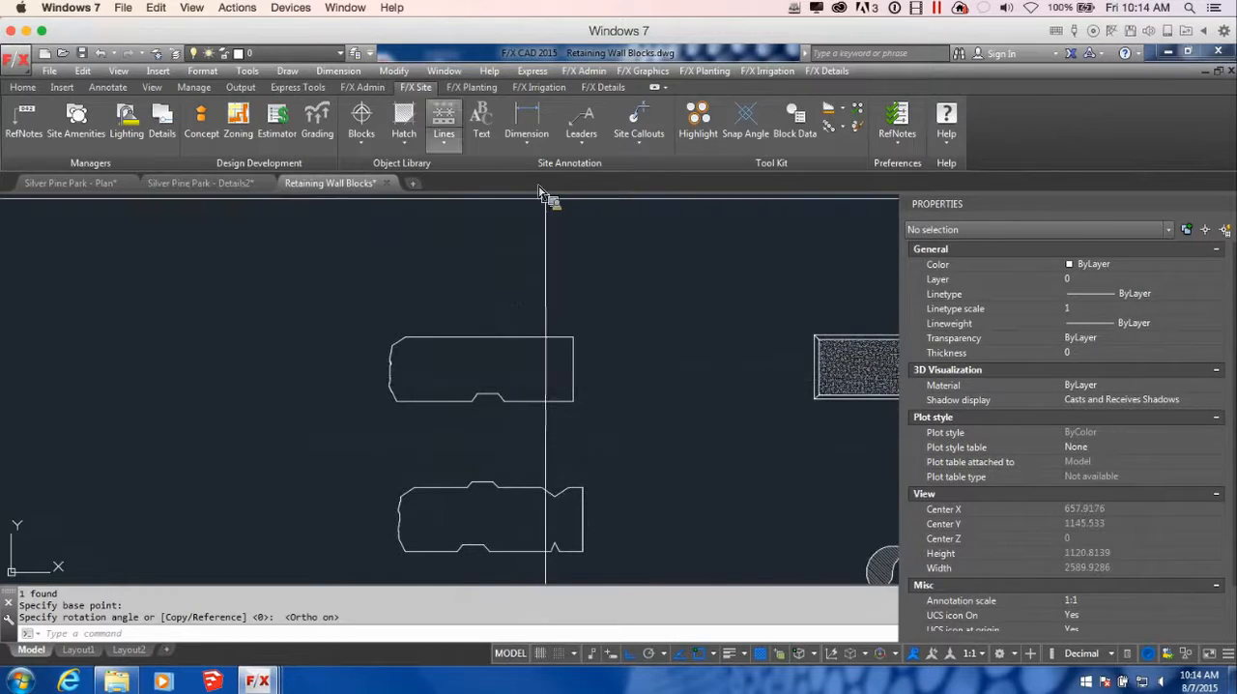
pyautogui.click(373, 143)
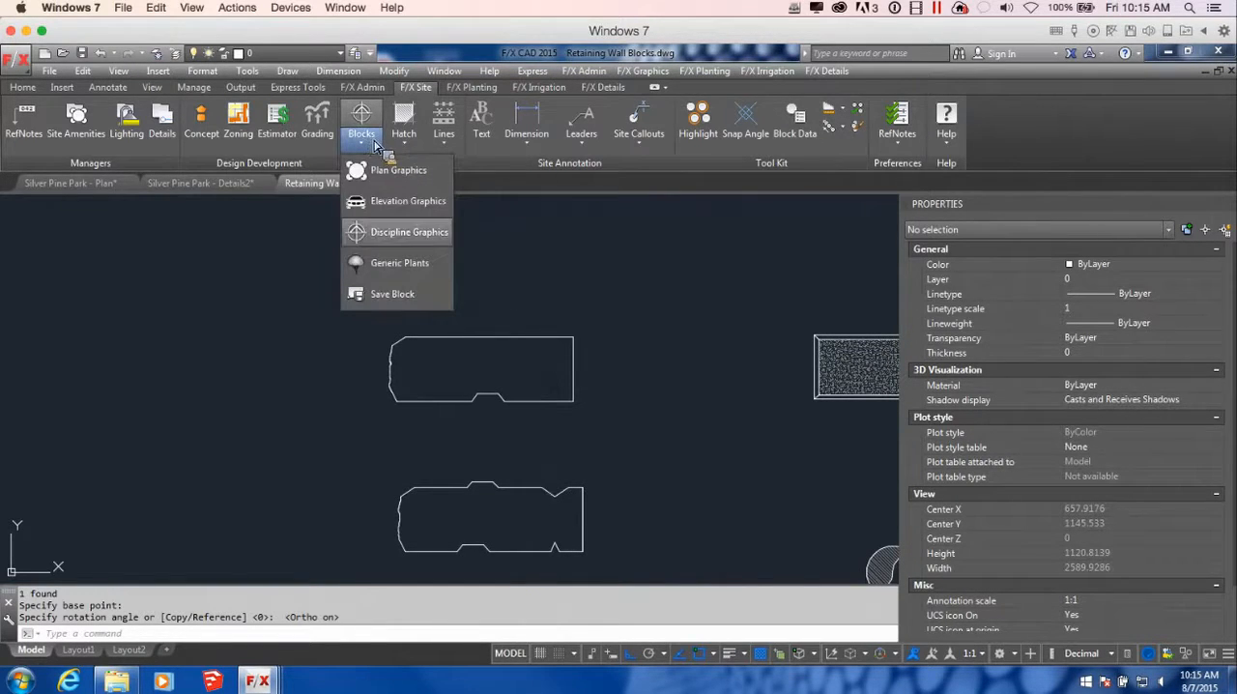
pyautogui.click(407, 298)
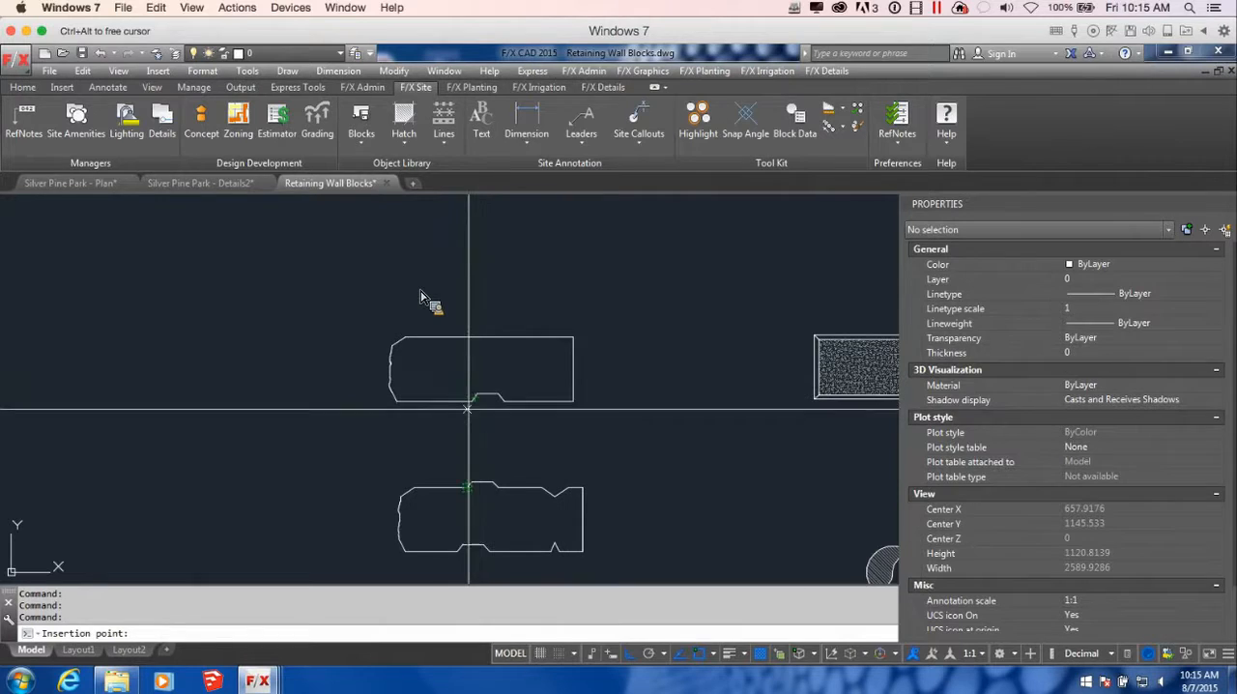
pyautogui.click(472, 401)
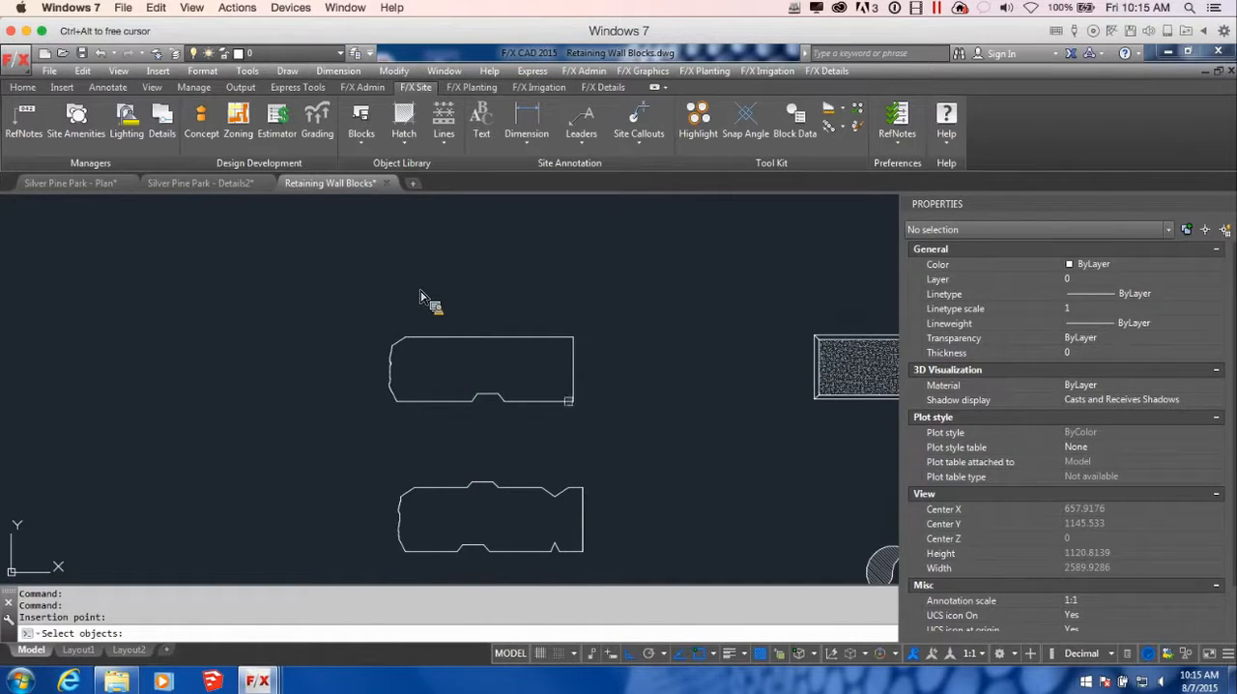
pyautogui.click(587, 414)
pyautogui.click(400, 314)
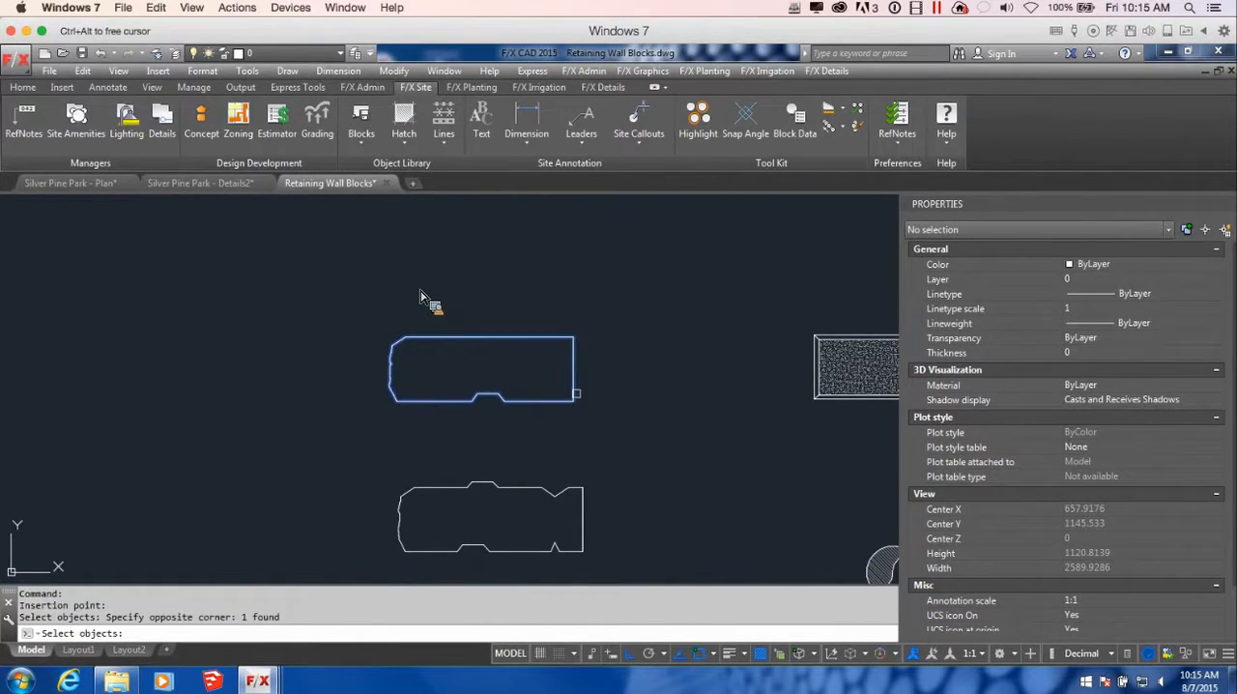
pyautogui.press('Return')
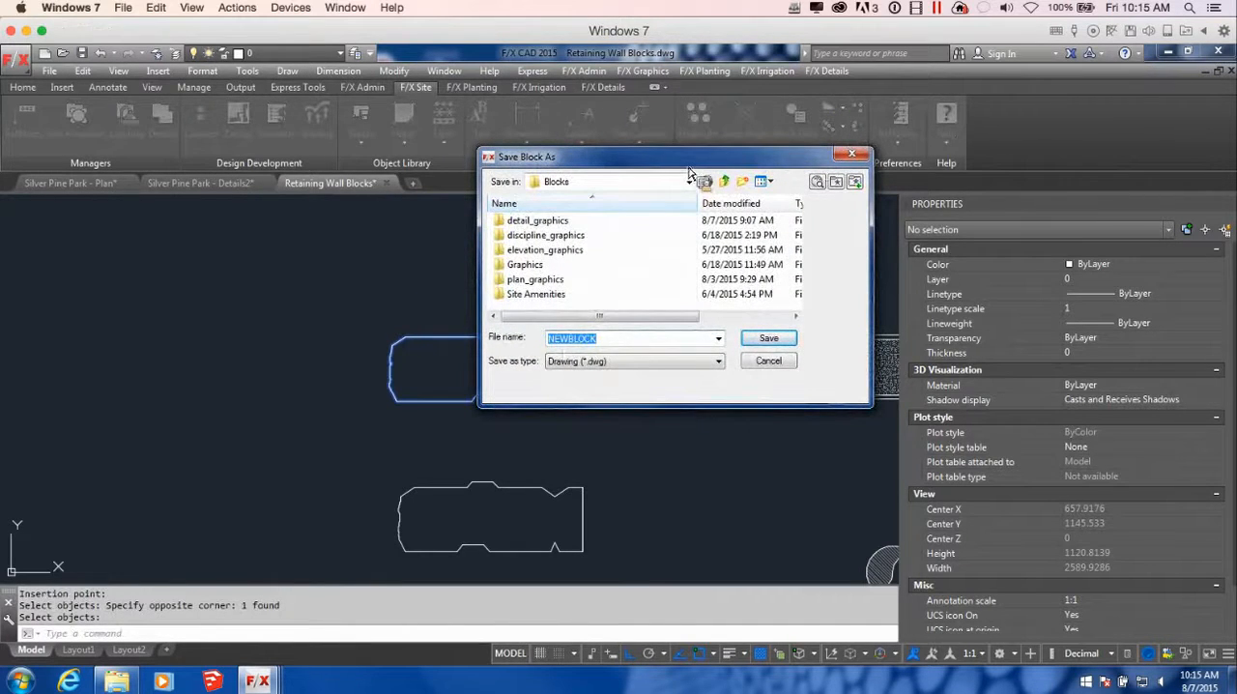
pyautogui.moveTo(690, 170); pyautogui.dragTo(564, 245)
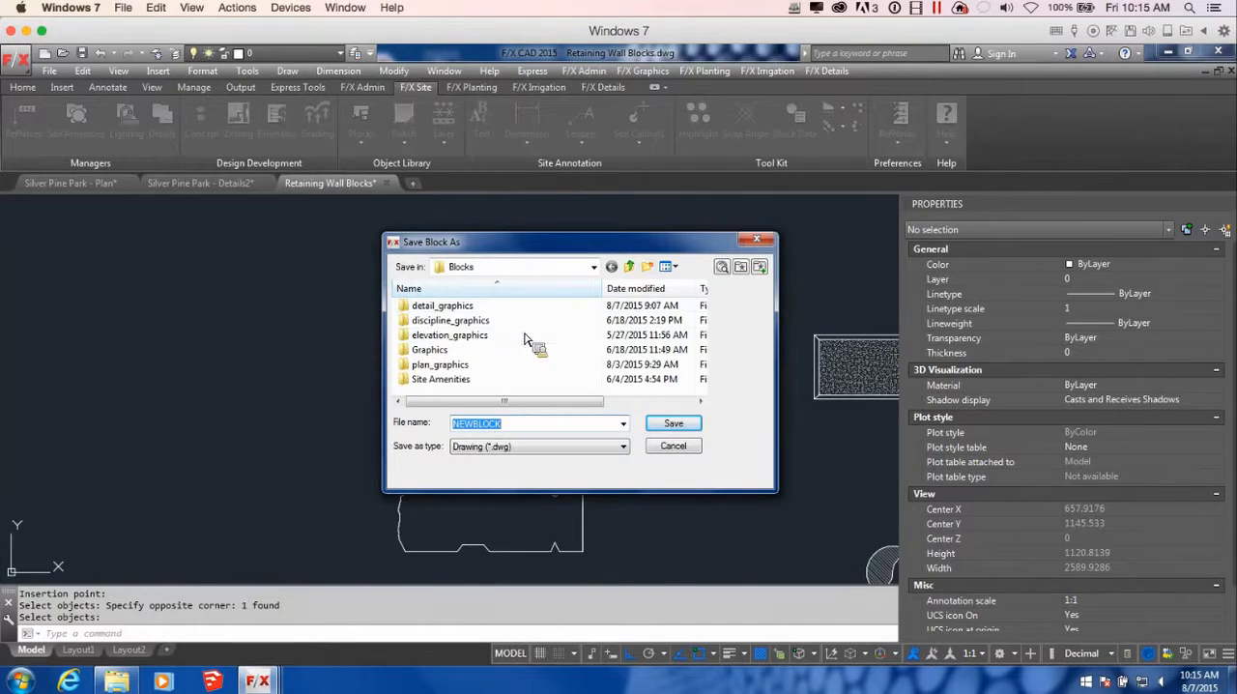
pyautogui.click(766, 244)
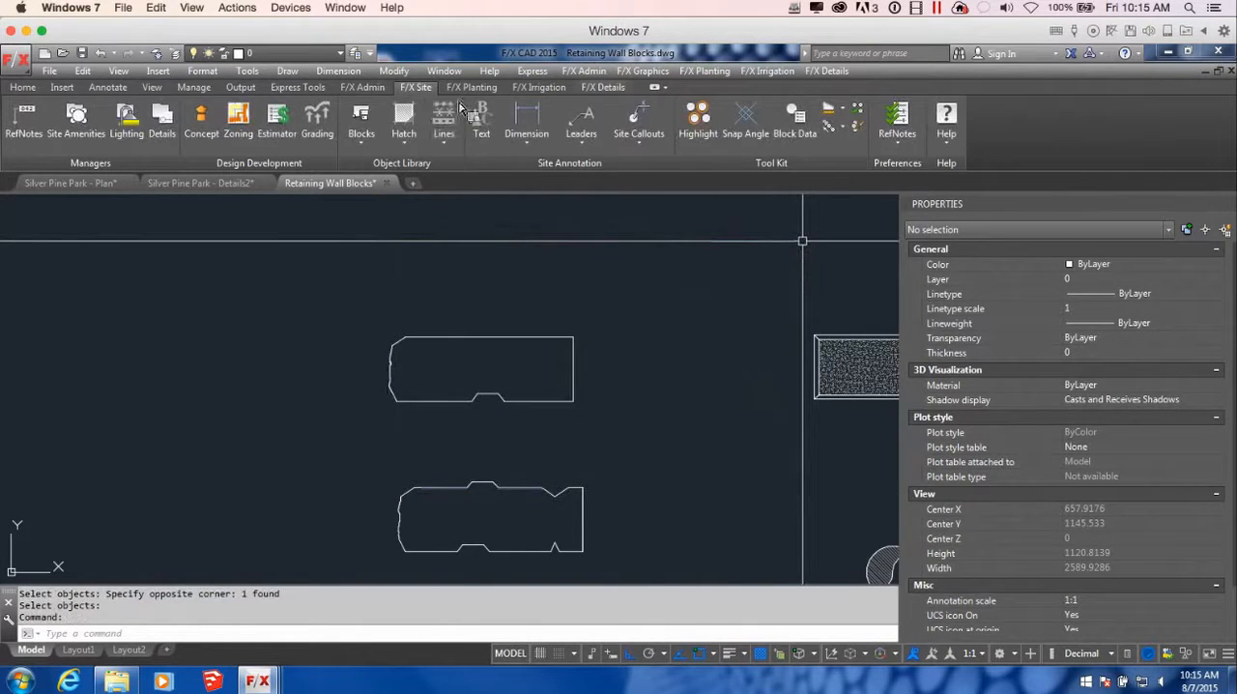
# Start a Save Detail Block for the upper wall block outline, with the insertion point at the left corner of its bottom notch
pyautogui.click(603, 87)
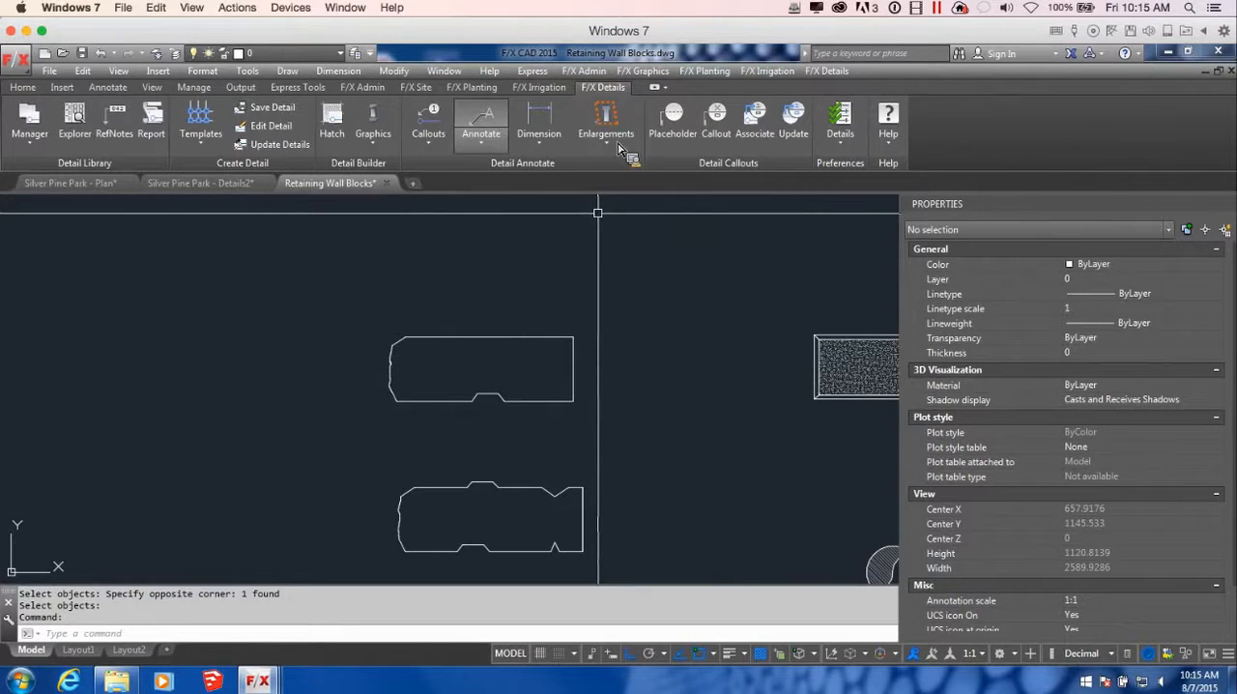
pyautogui.click(379, 140)
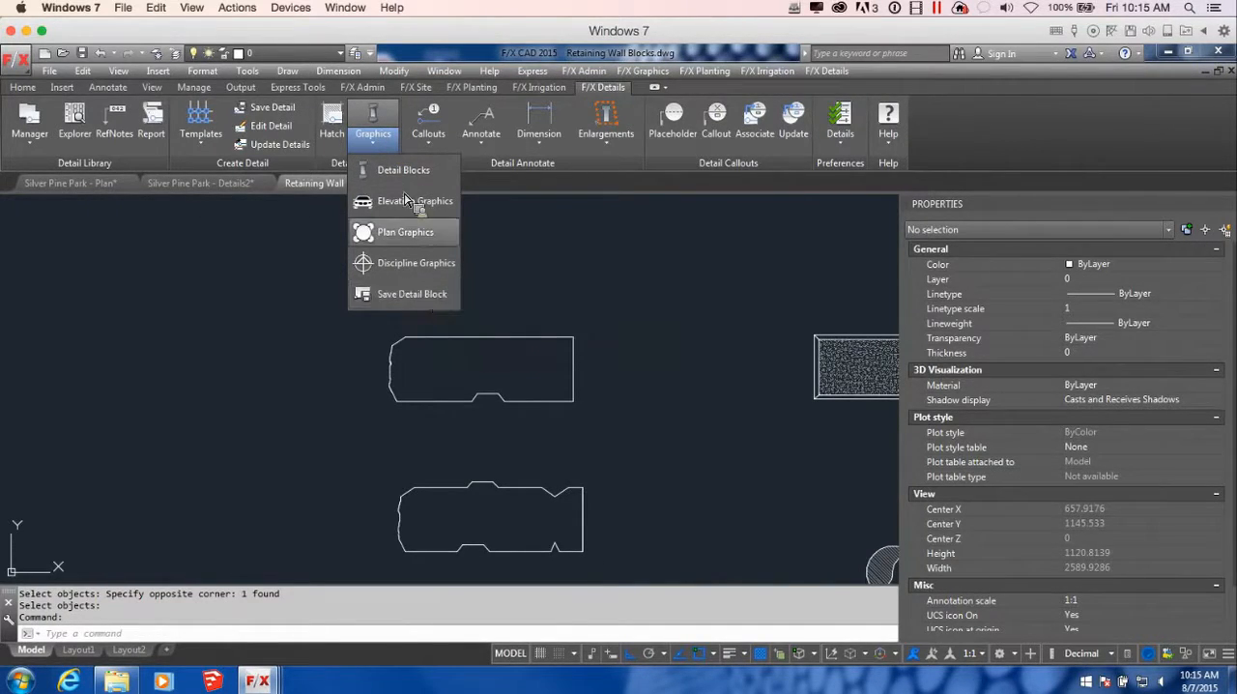
pyautogui.click(406, 293)
pyautogui.click(476, 405)
pyautogui.click(613, 431)
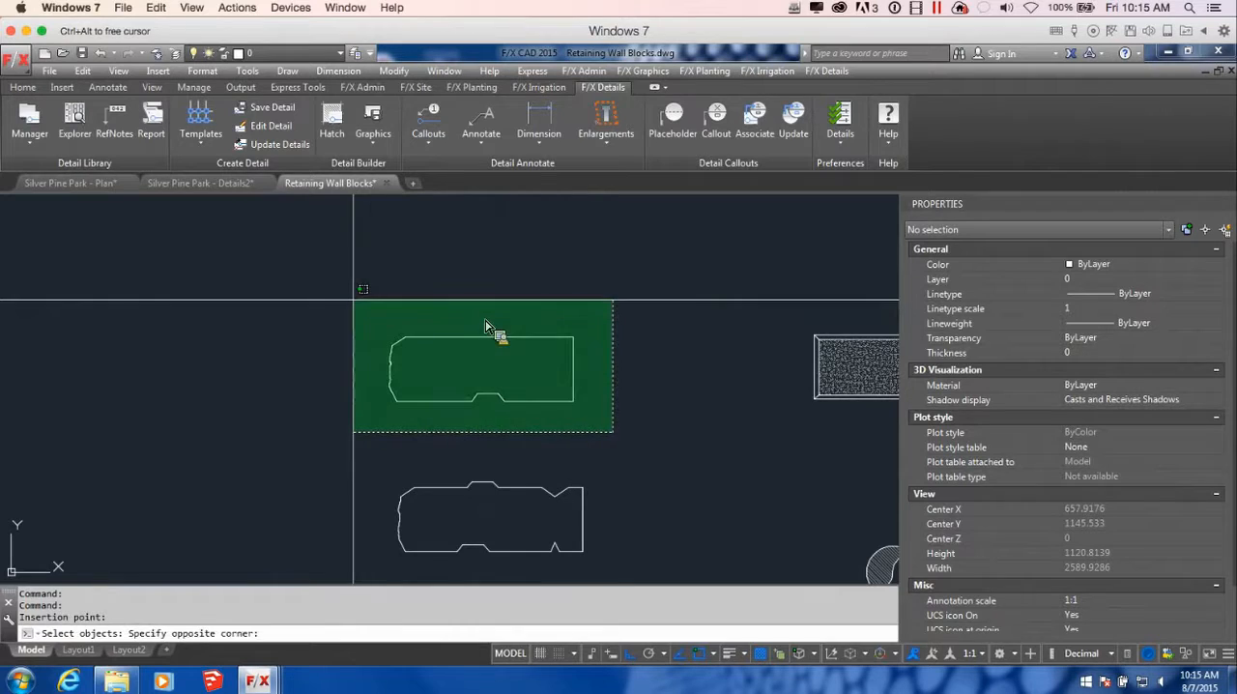
pyautogui.click(360, 299)
pyautogui.press('Return')
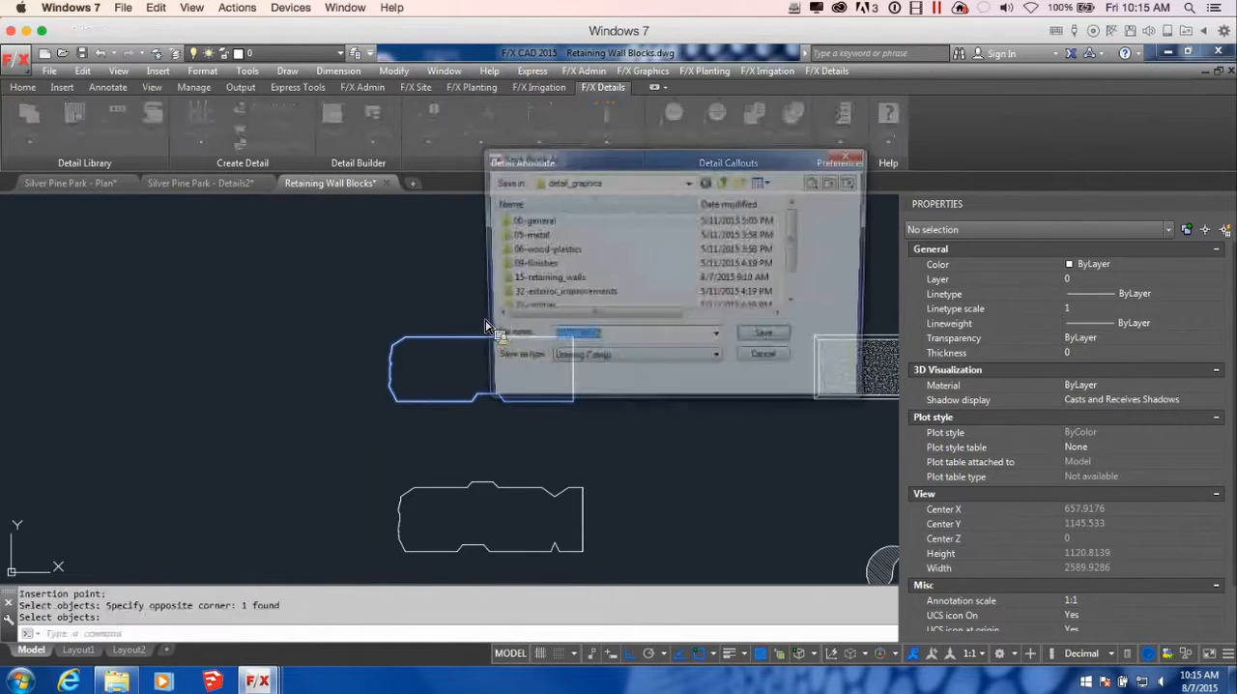
# Save the detail block as LANDSTONE_COPING in the 15-retaining_walls folder of detail_graphics, replacing the existing file
pyautogui.click(682, 182)
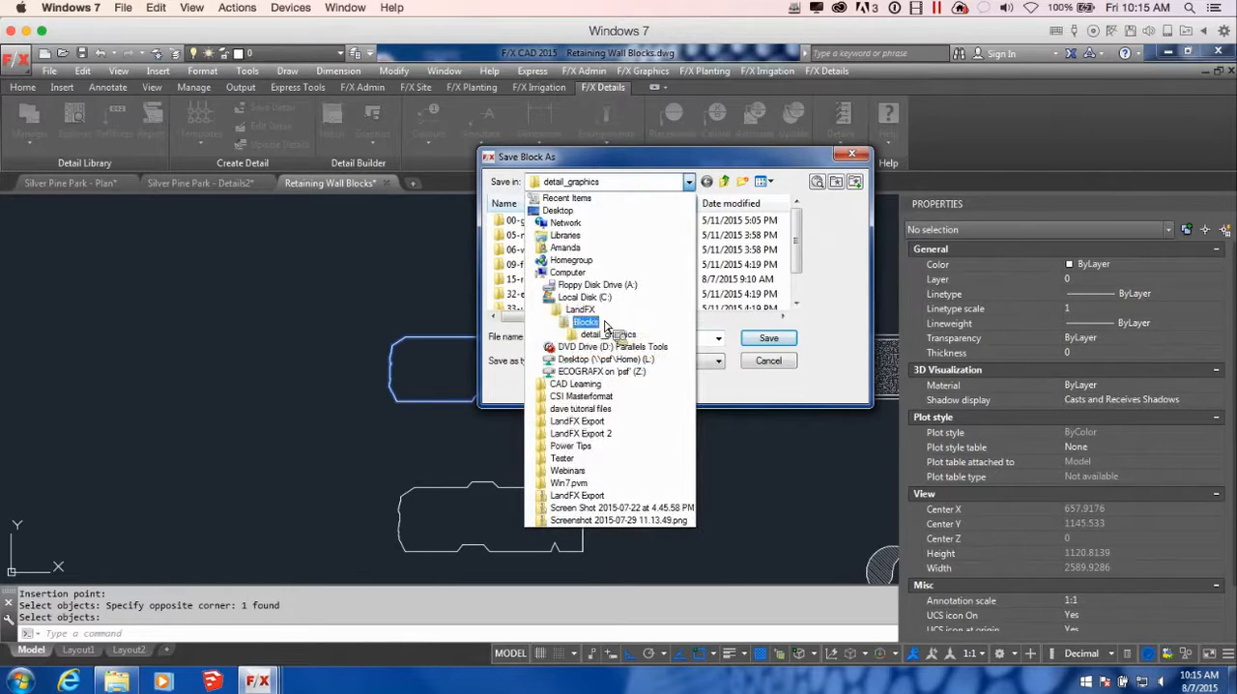
pyautogui.click(609, 334)
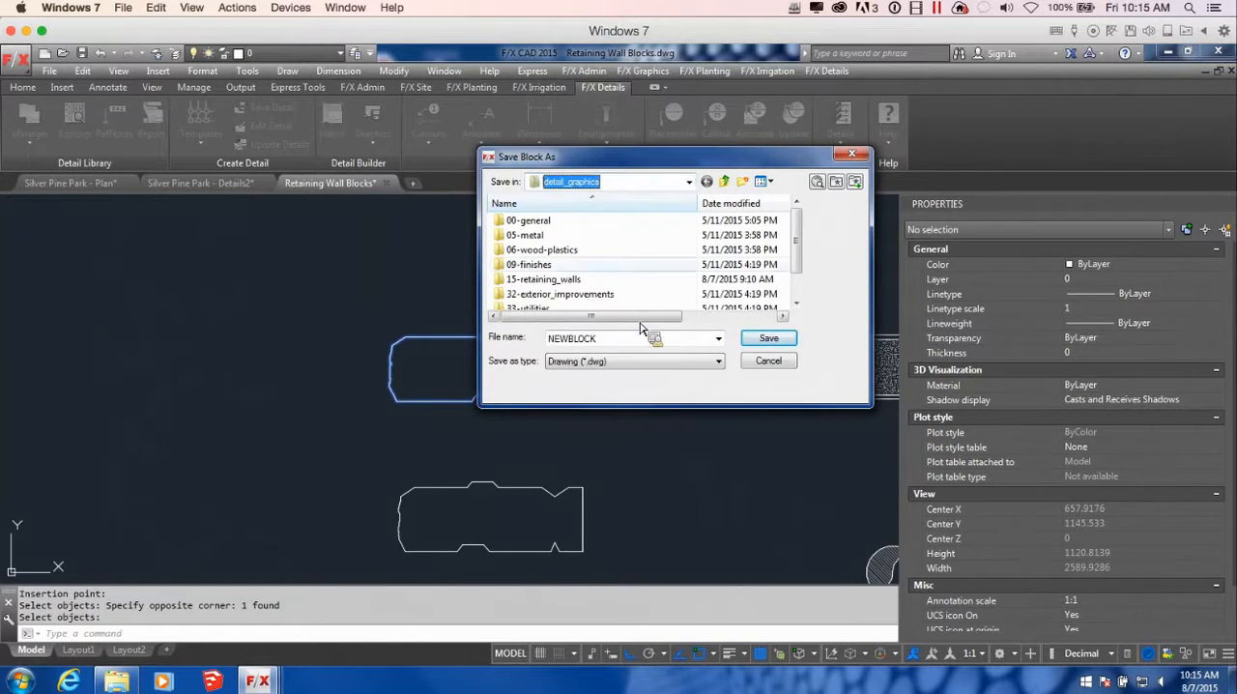
pyautogui.moveTo(800, 229); pyautogui.dragTo(798, 253)
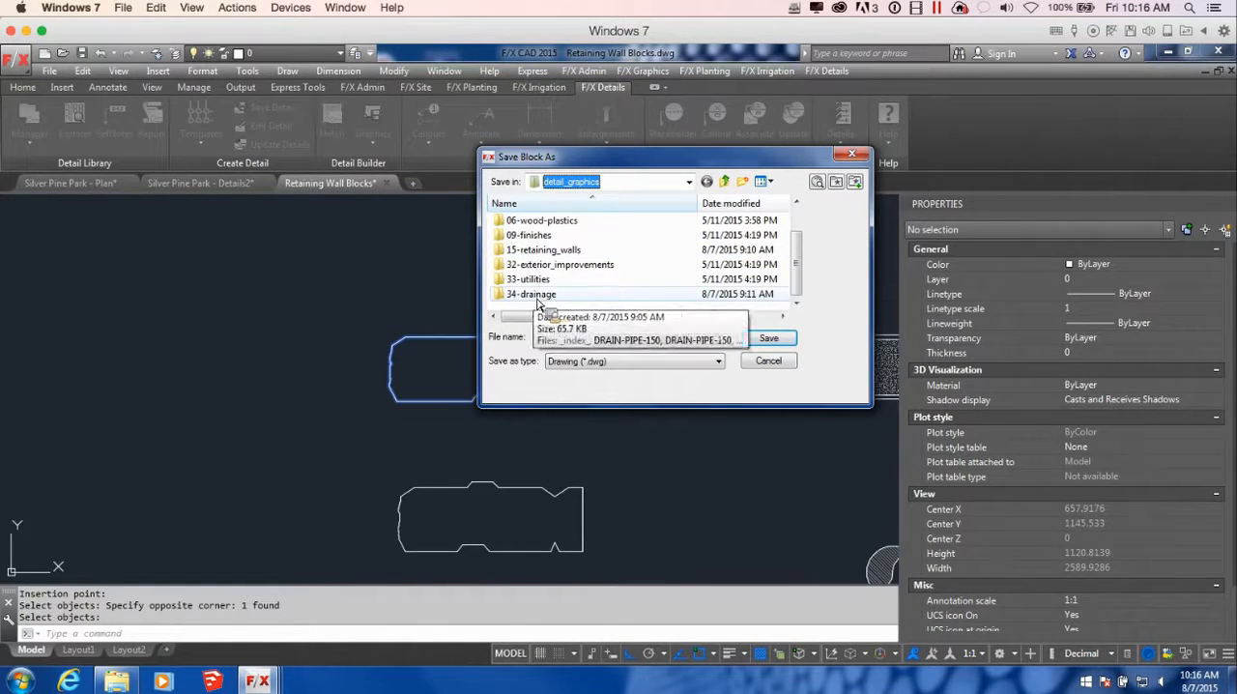
pyautogui.doubleClick(569, 250)
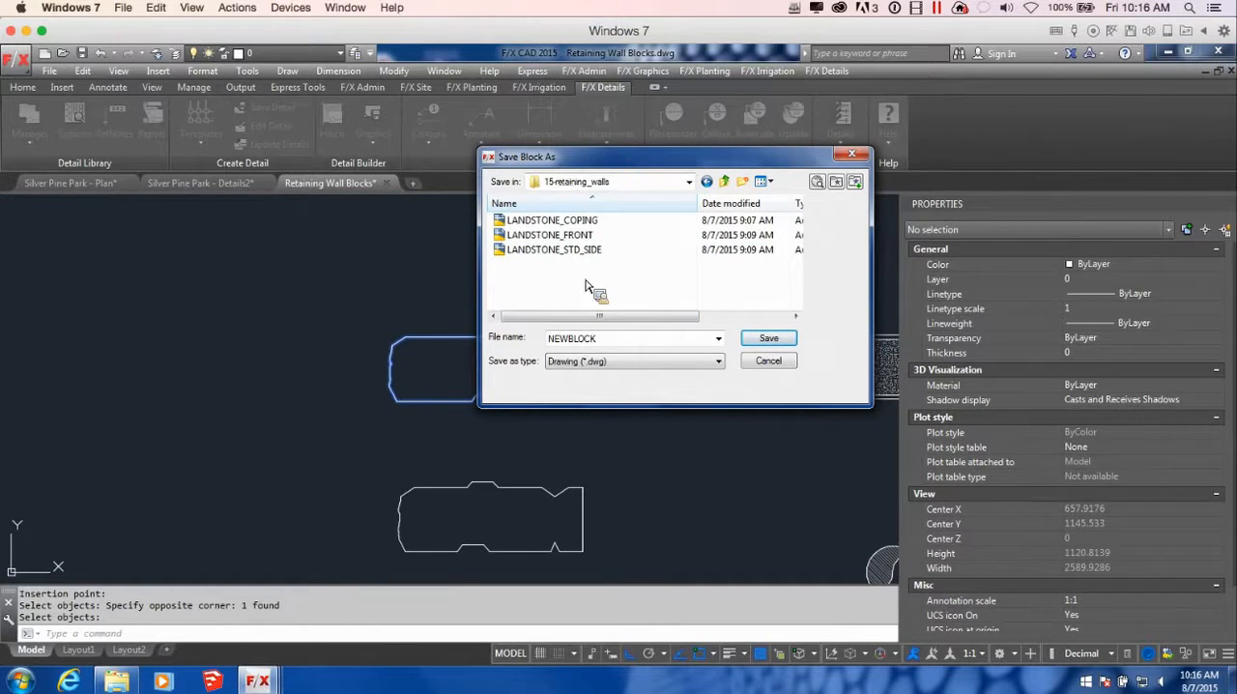
pyautogui.moveTo(613, 158); pyautogui.dragTo(705, 157)
pyautogui.click(629, 196)
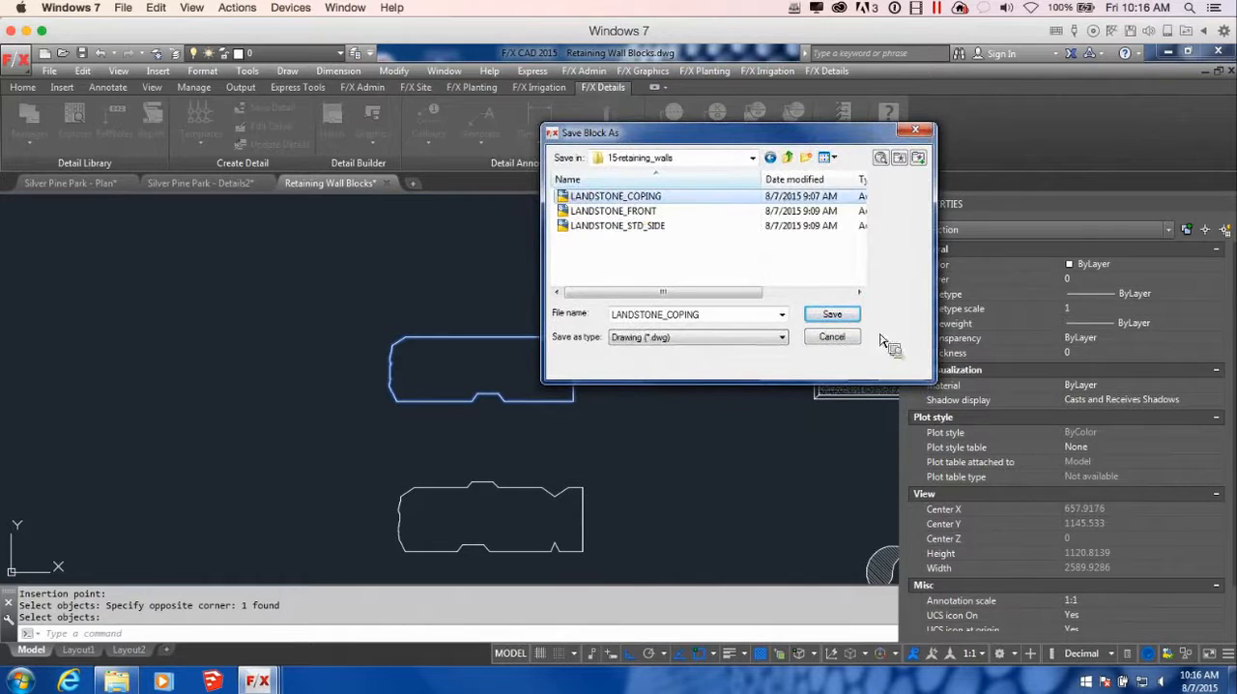
pyautogui.moveTo(727, 138); pyautogui.dragTo(704, 137)
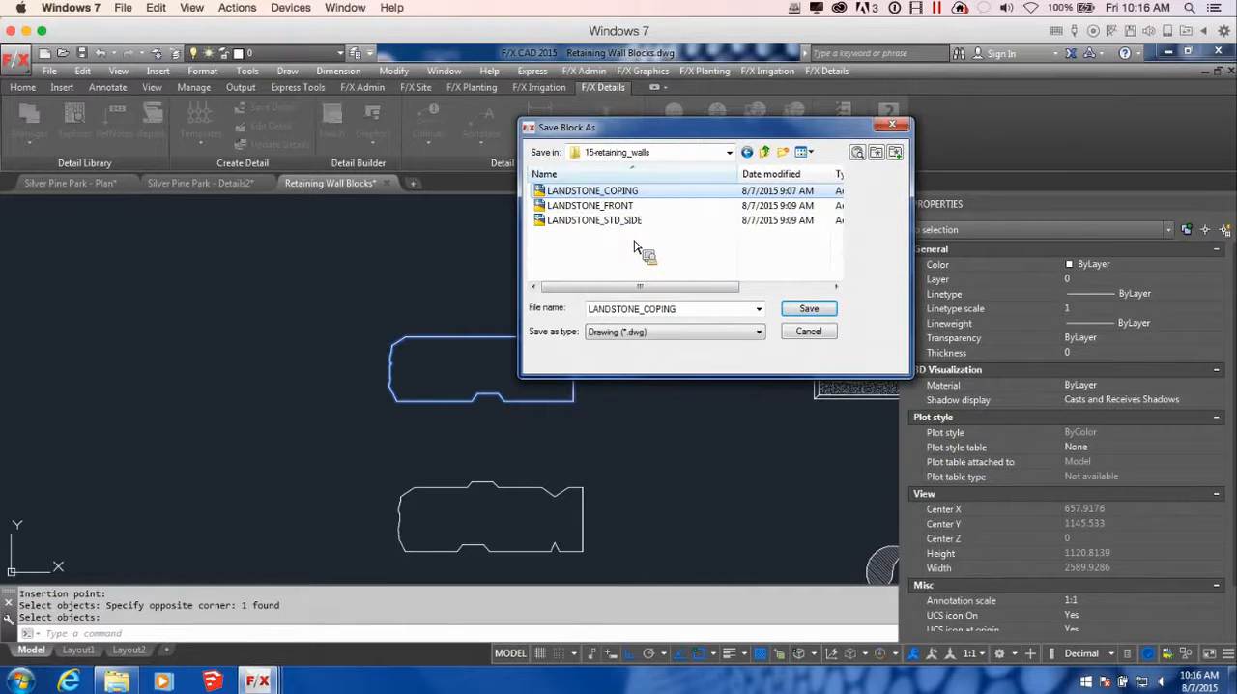
pyautogui.click(808, 309)
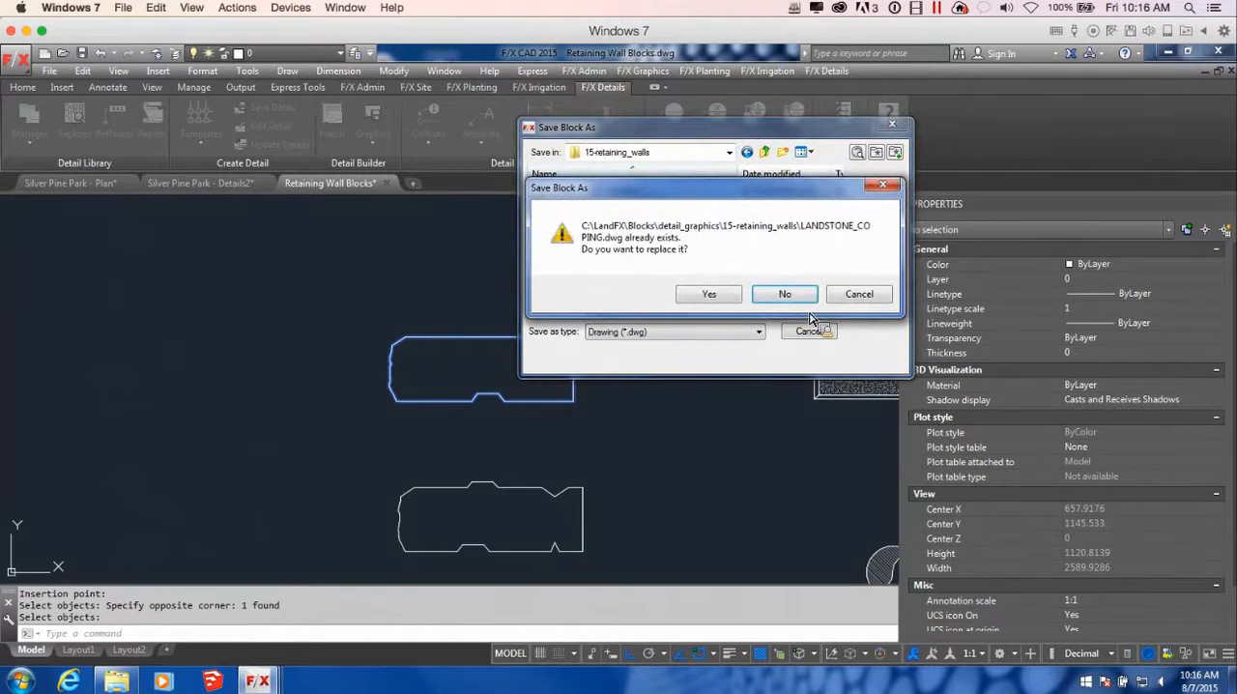
pyautogui.click(715, 296)
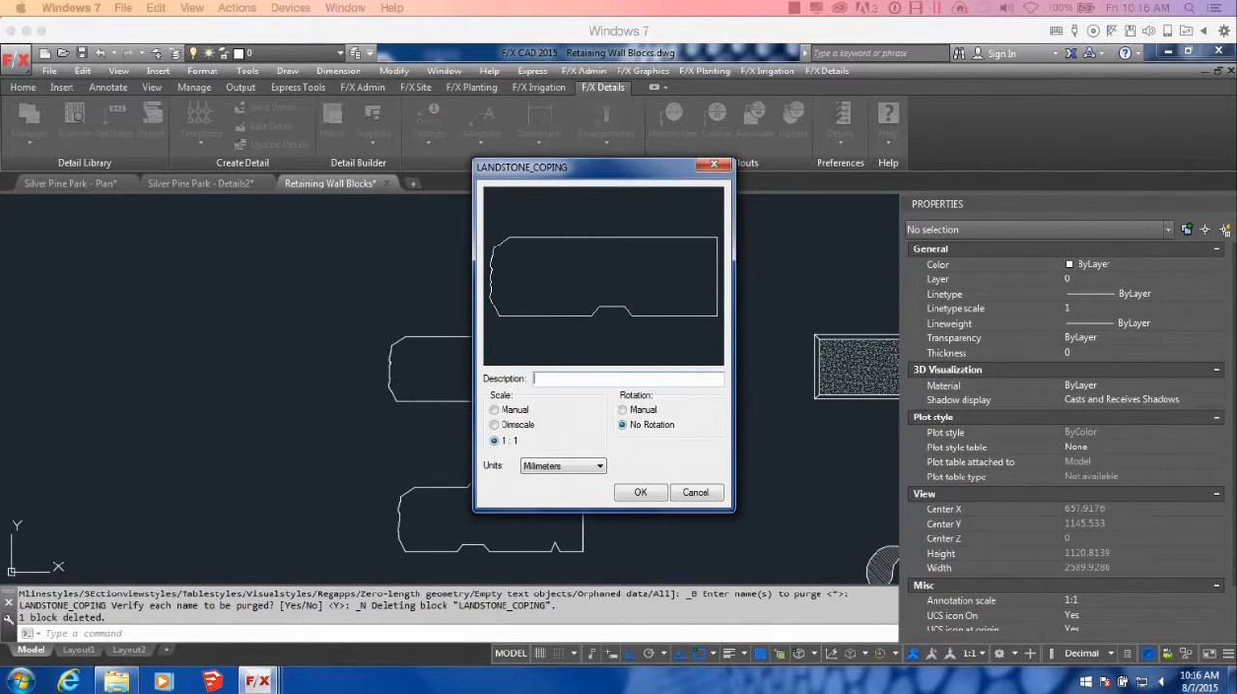
# Describe the coping detail block as LANDSTONE COPING, keeping 1:1 scale, no rotation and Millimeters, and accept the settings
pyautogui.click(607, 388)
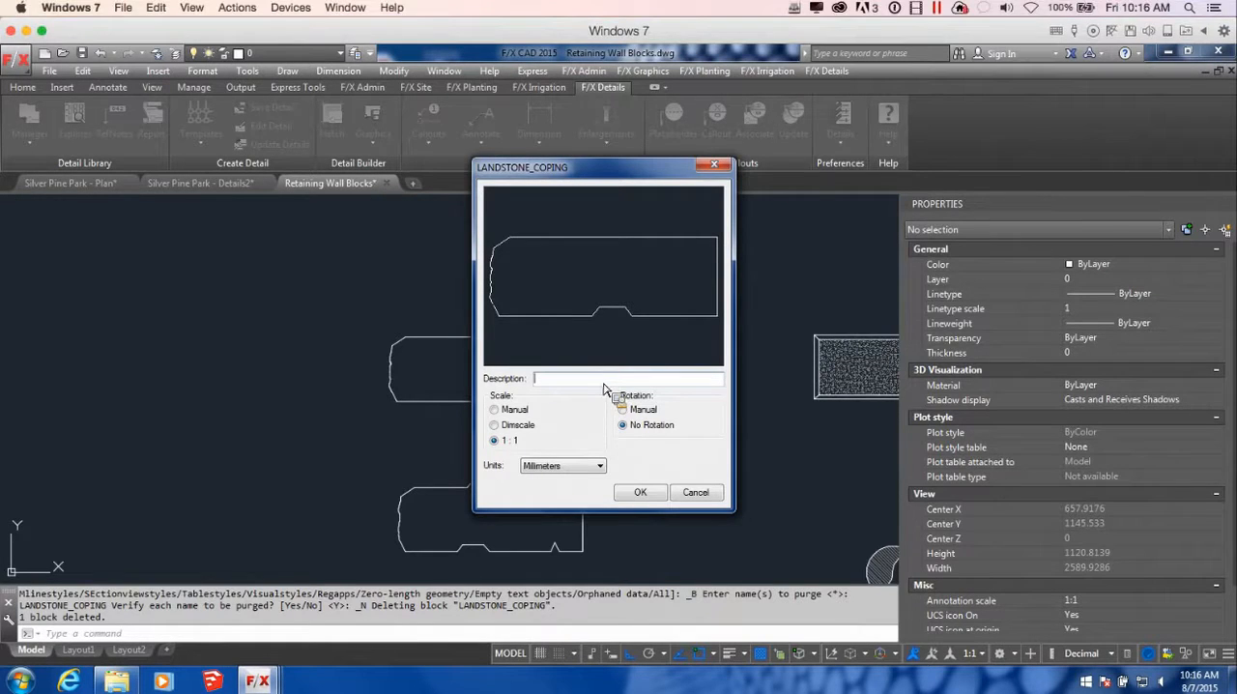
pyautogui.write('LANDSTONE COPING')
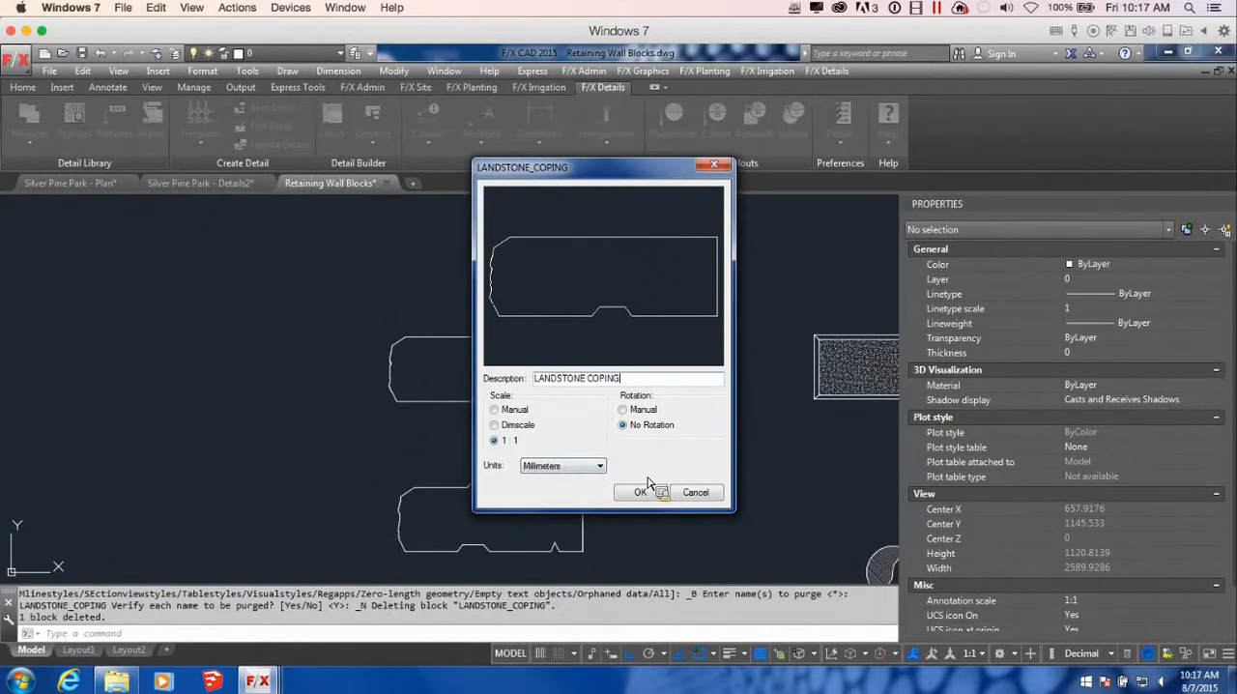
pyautogui.click(592, 466)
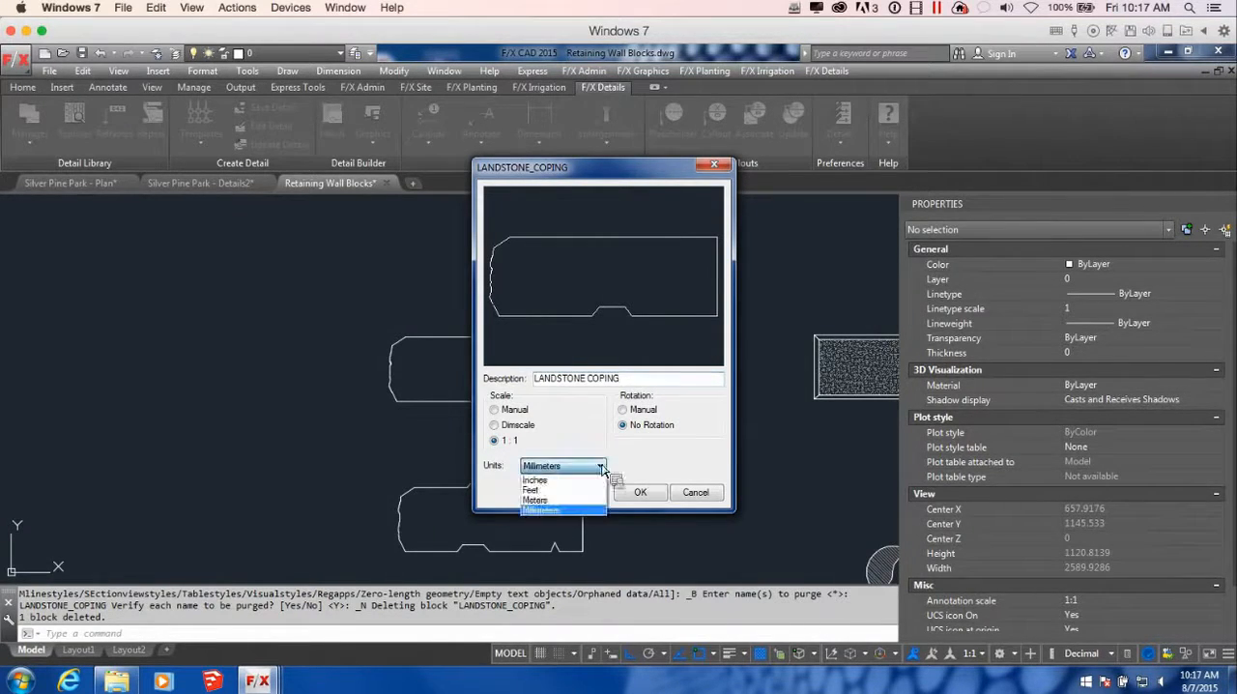
pyautogui.click(566, 510)
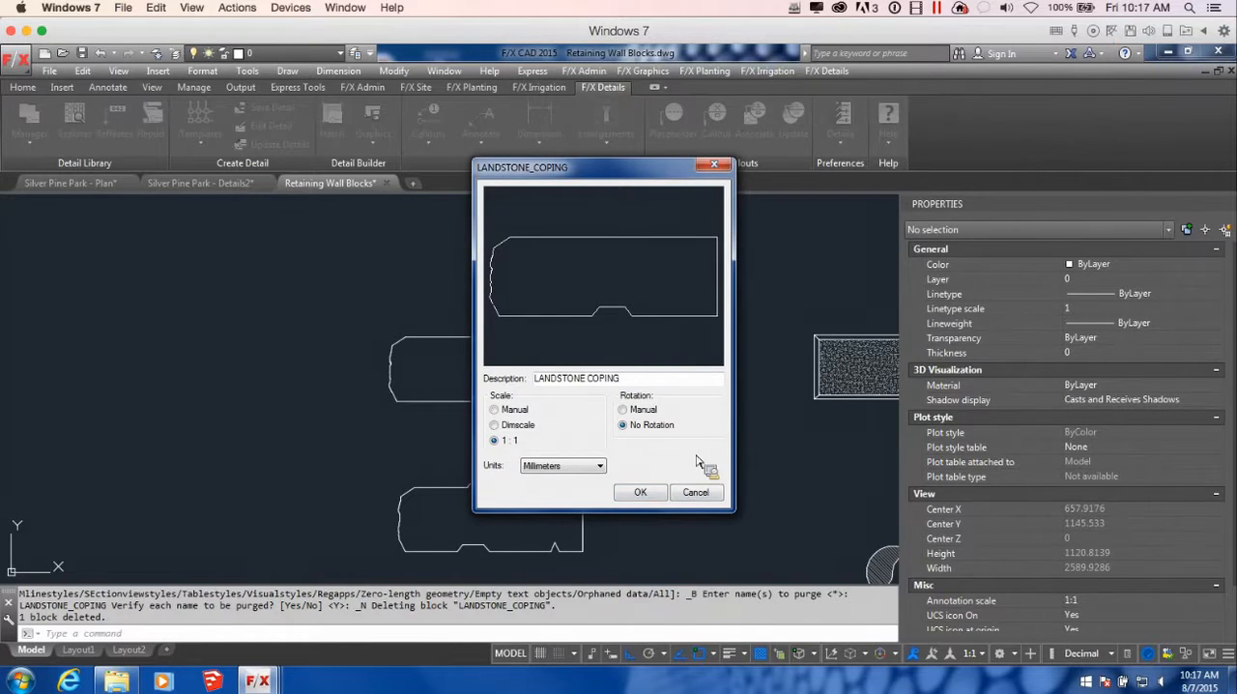
pyautogui.click(661, 497)
# Start a Save Detail Block for the lower wall block outline, with the insertion point at the left corner of its bottom notch
pyautogui.scroll(-3, 676, 515)
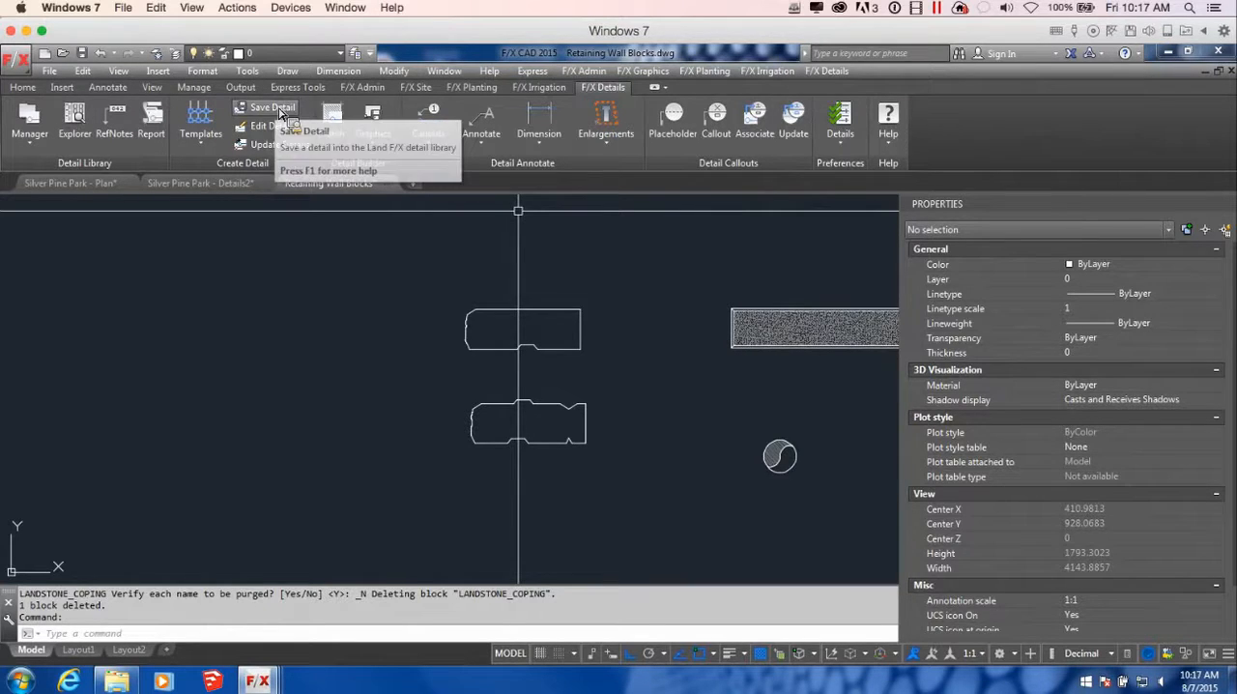
pyautogui.click(372, 121)
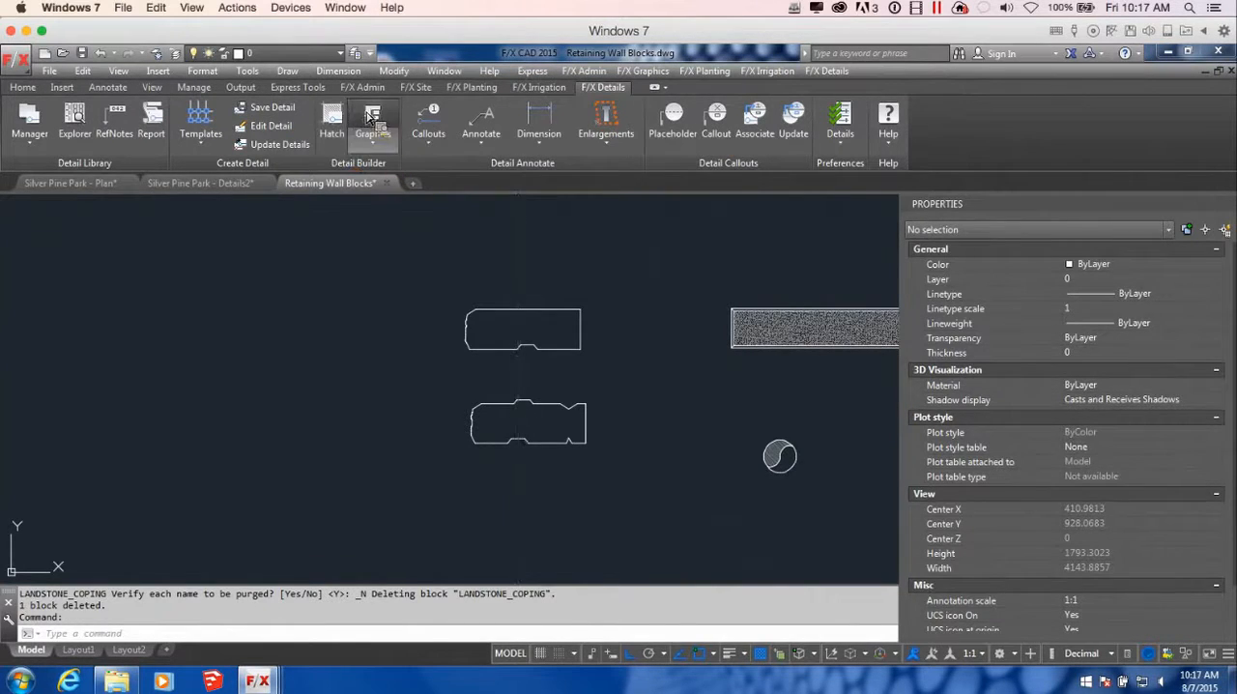
pyautogui.scroll(4, 508, 446)
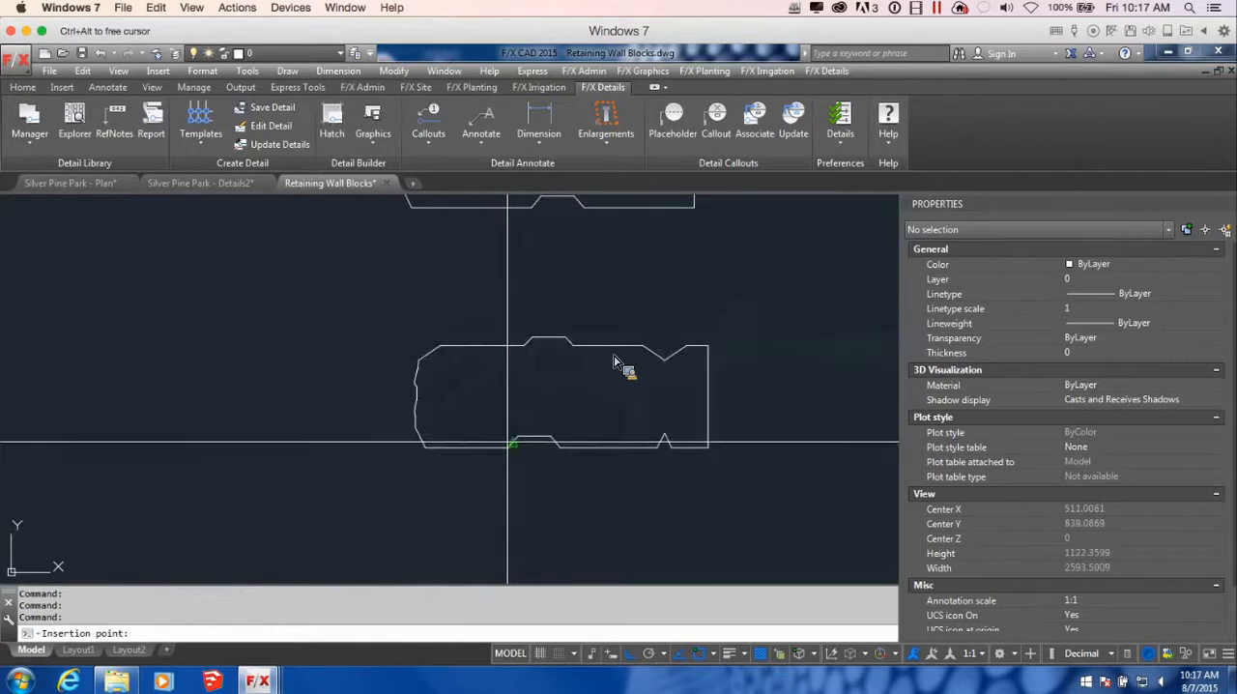
pyautogui.click(508, 447)
pyautogui.click(763, 476)
pyautogui.click(543, 313)
pyautogui.press('Return')
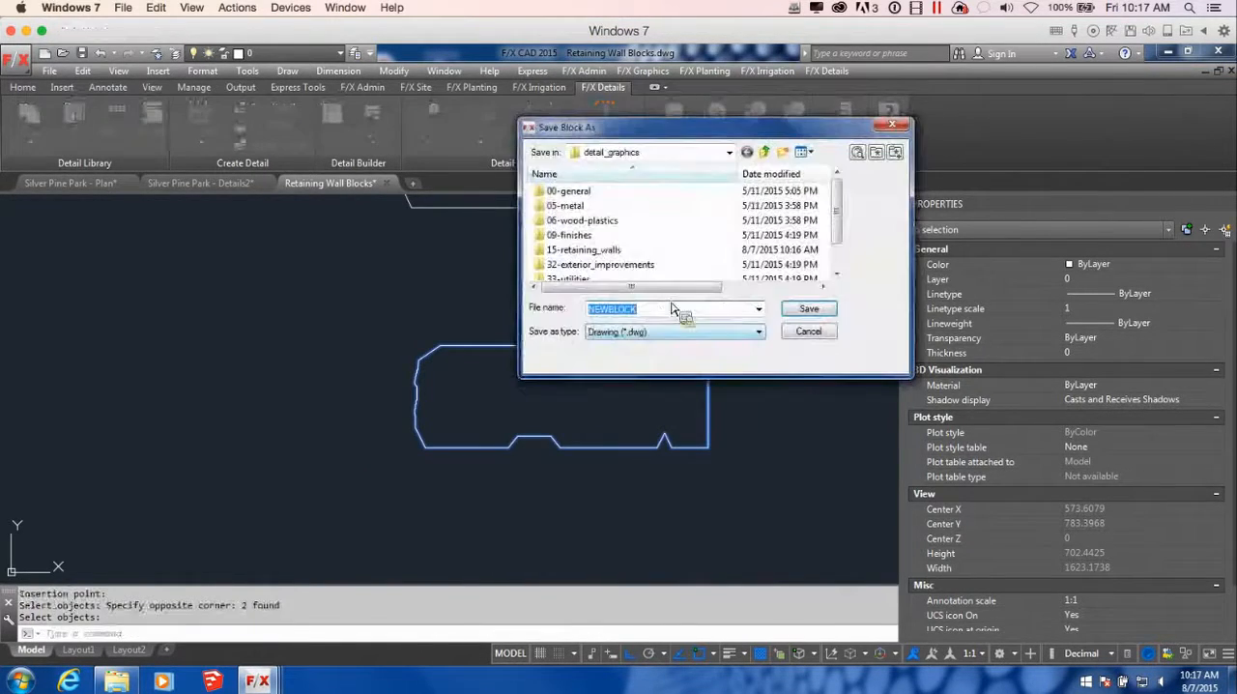
# Save the detail block as LANDSTONE_STD_SIDE in the 15-retaining_walls folder, replacing the existing file
pyautogui.doubleClick(585, 253)
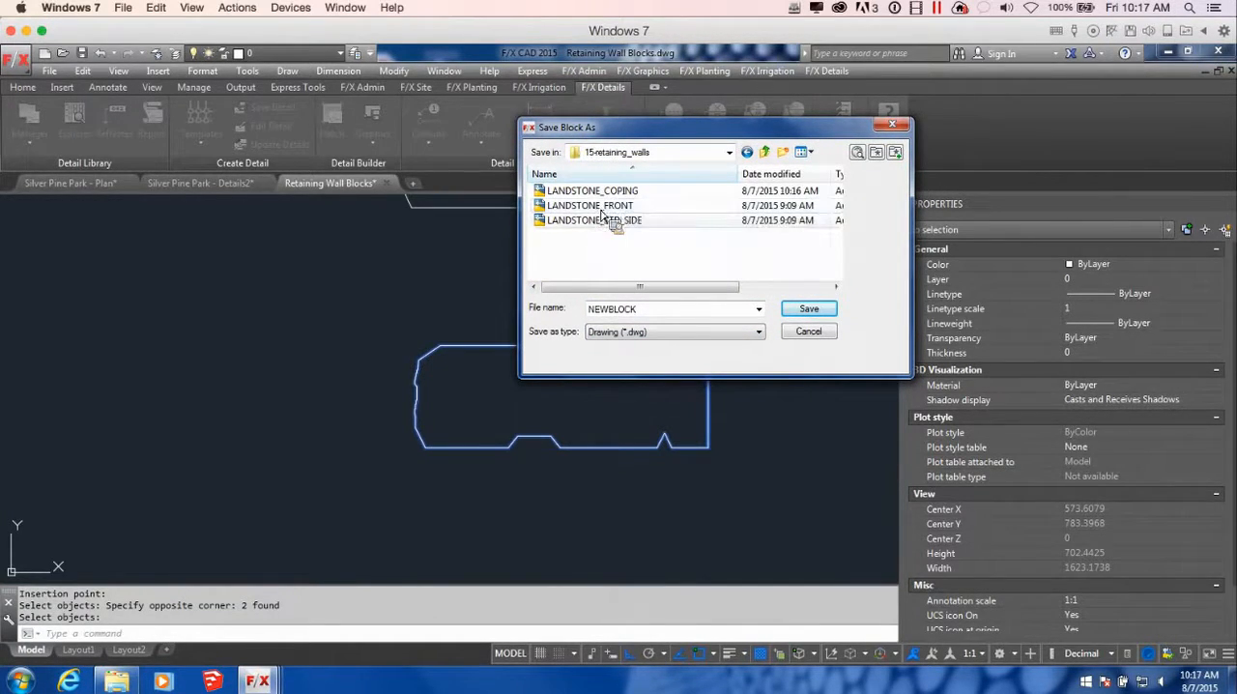
pyautogui.click(613, 221)
pyautogui.click(808, 308)
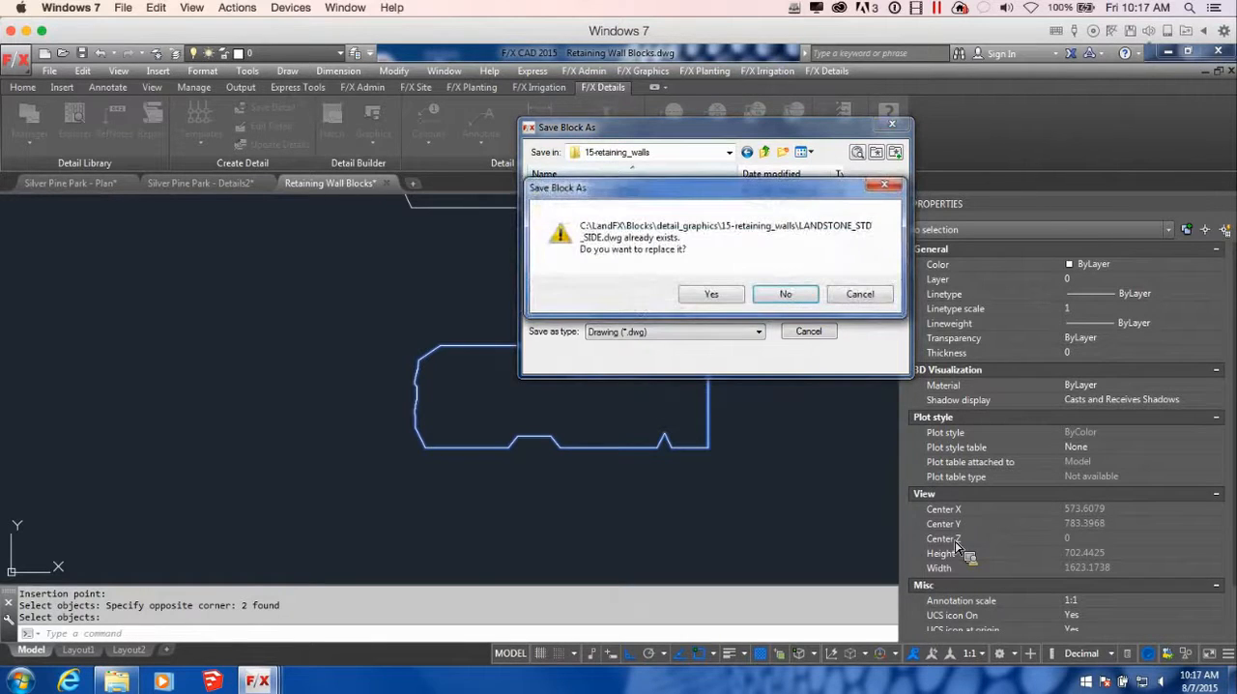
pyautogui.click(727, 296)
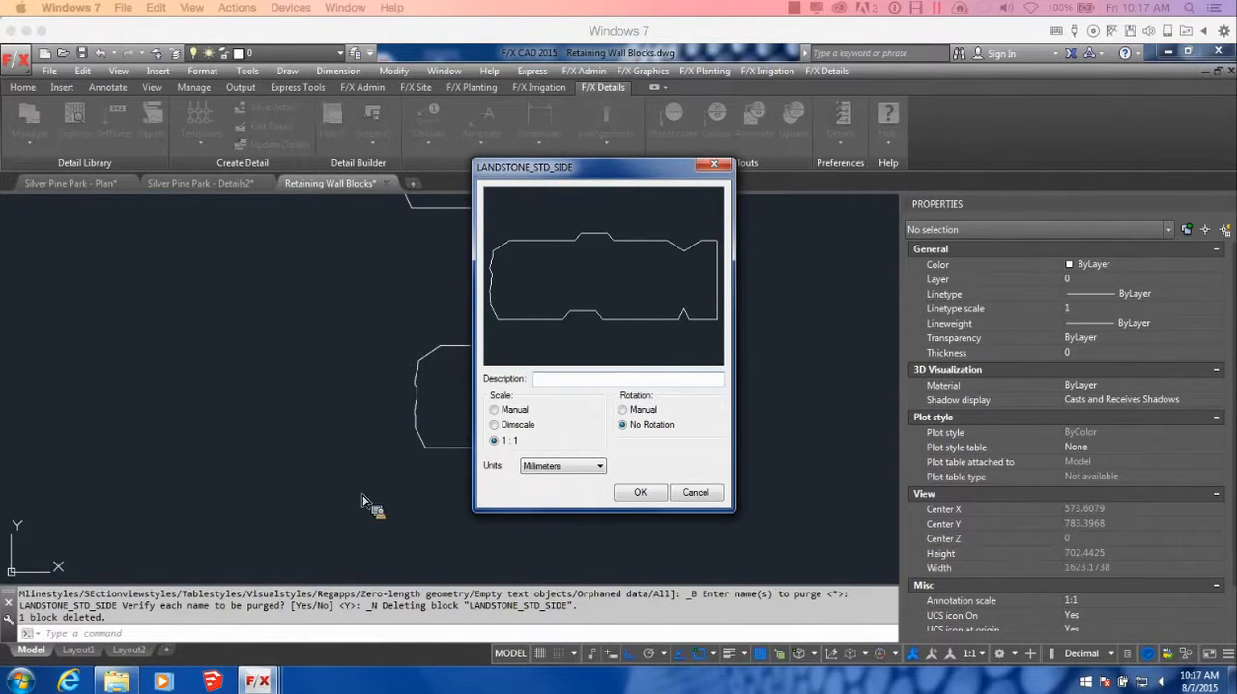
# Describe the side-view block as LANDSTONE STD BLOCK and accept the 1:1, no rotation and Millimeters settings
pyautogui.click(546, 386)
pyautogui.write('LANDSTONE STD BLOCK')
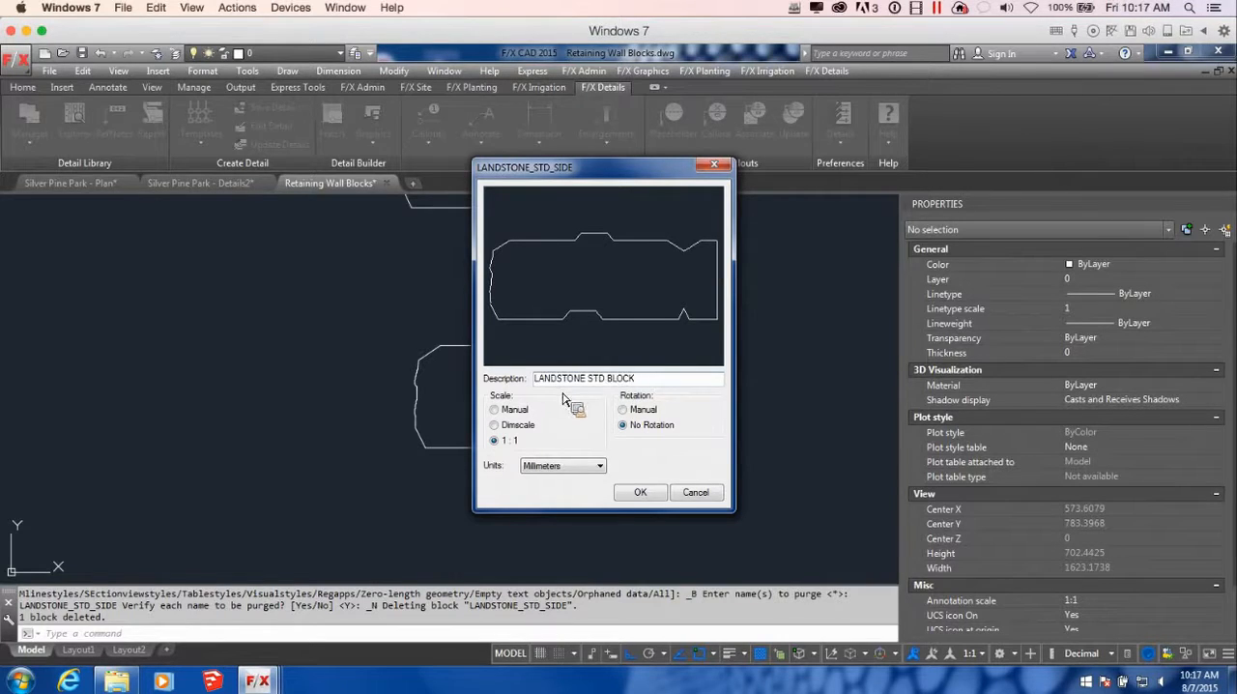
pyautogui.click(644, 494)
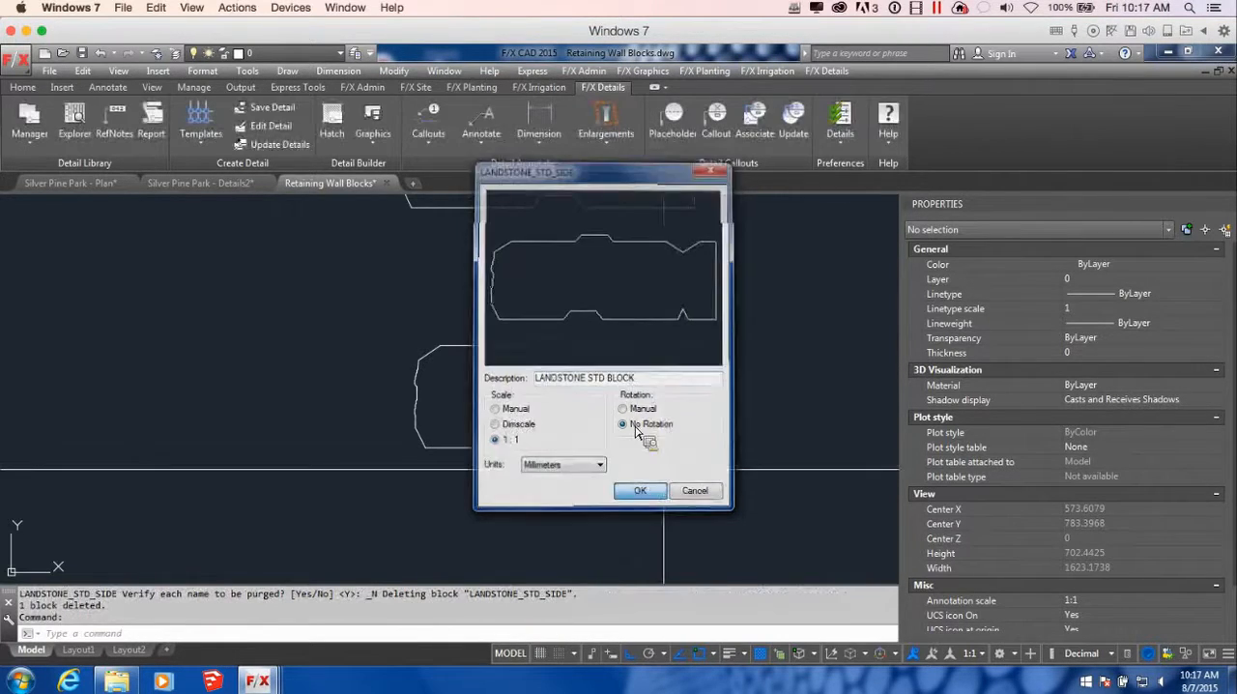
# Delete the dense concrete hatch inside the long front-view block to the right of the wall block outlines
pyautogui.scroll(-2, 655, 429)
pyautogui.moveTo(745, 431); pyautogui.dragTo(373, 479, button='middle')
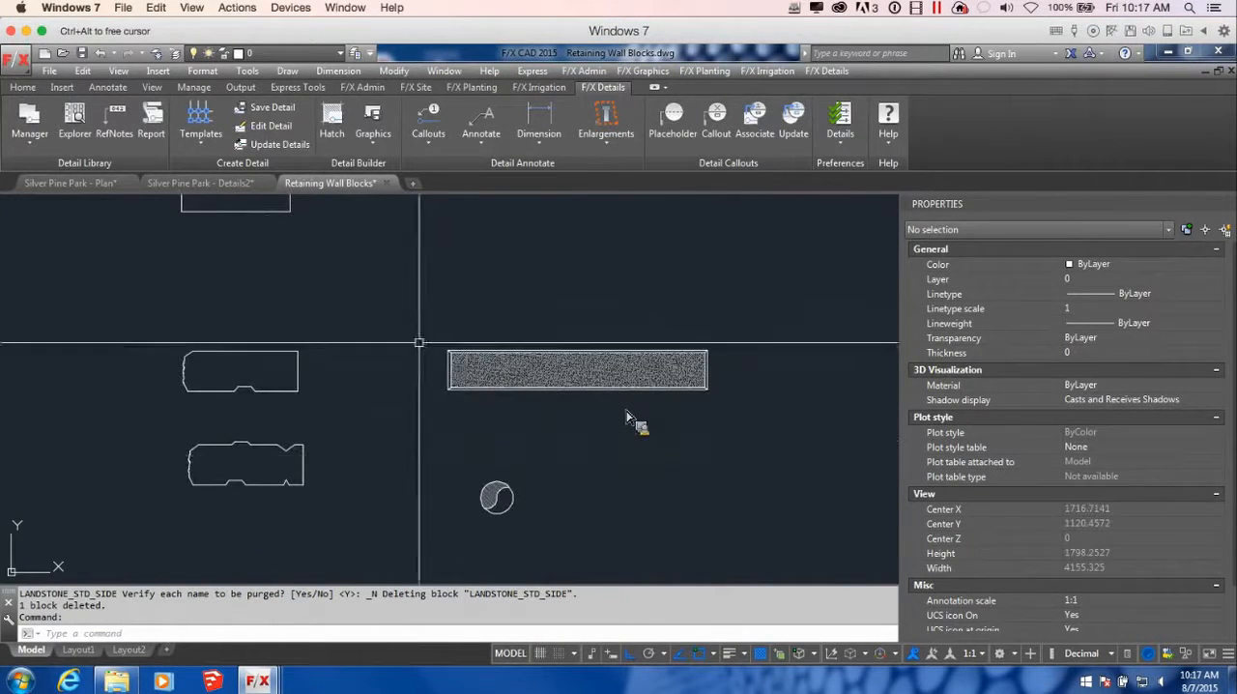
pyautogui.scroll(2, 644, 361)
pyautogui.moveTo(704, 352)
pyautogui.mouseDown(button='middle')
pyautogui.moveTo(752, 404)
pyautogui.moveTo(730, 382)
pyautogui.mouseUp(button='middle')
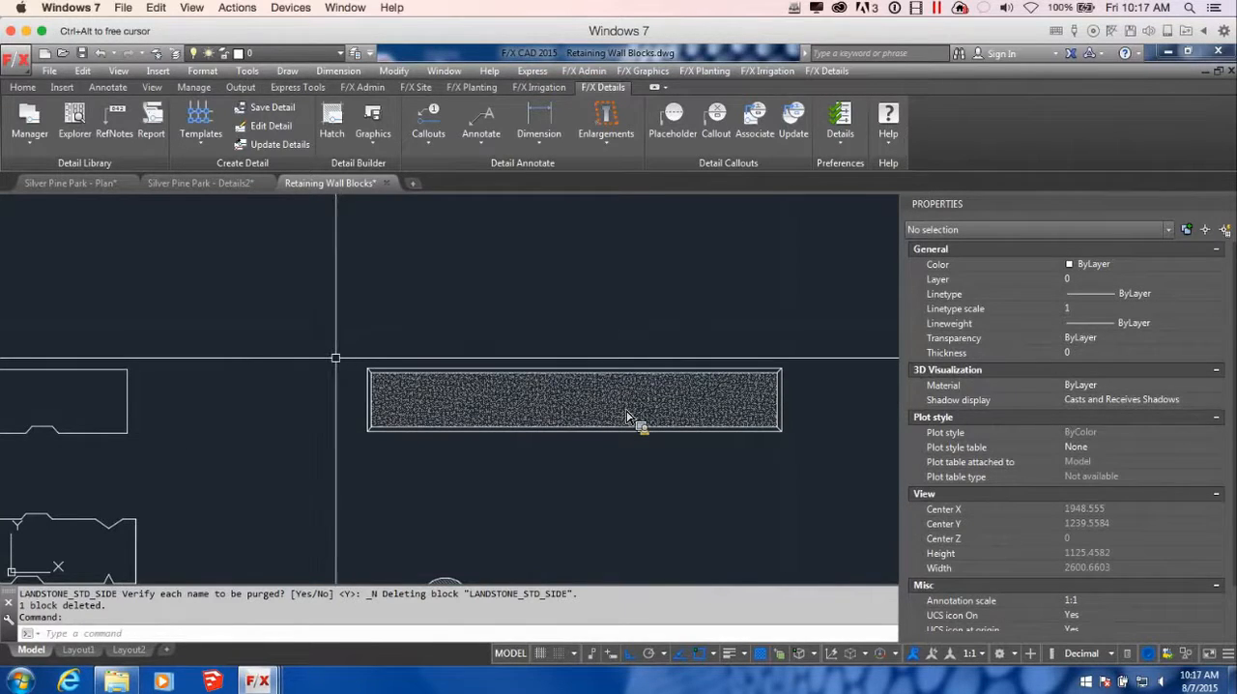
pyautogui.click(626, 387)
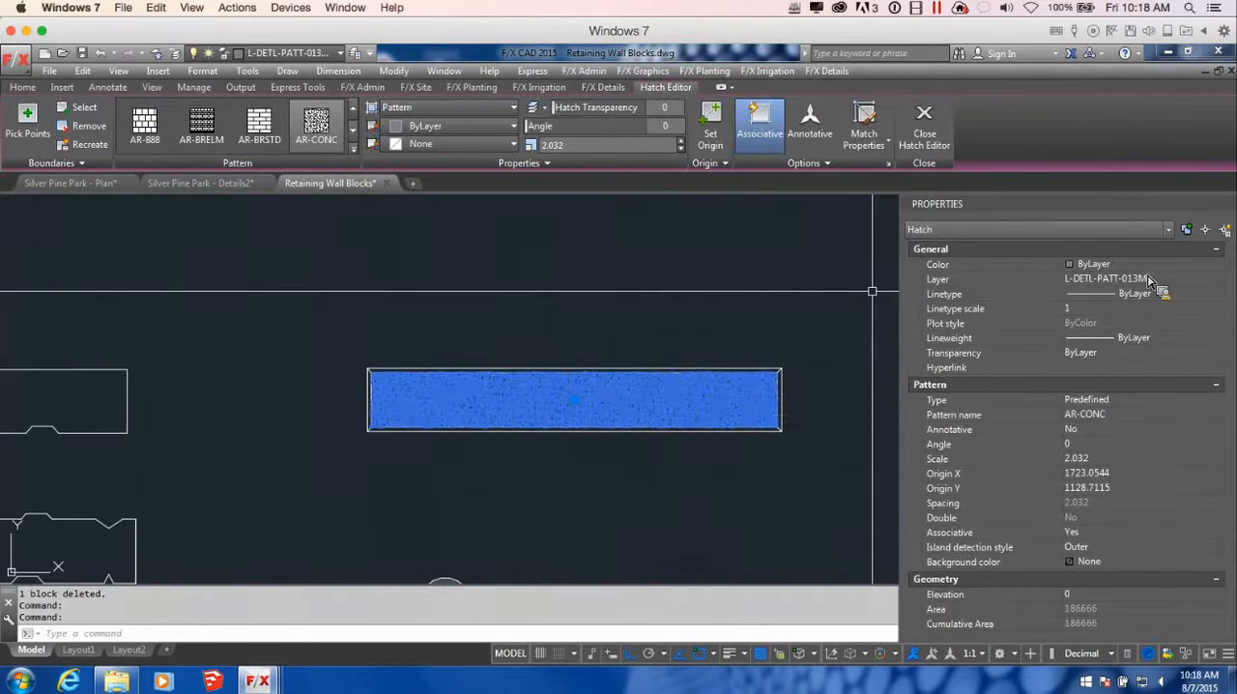
pyautogui.press('Delete')
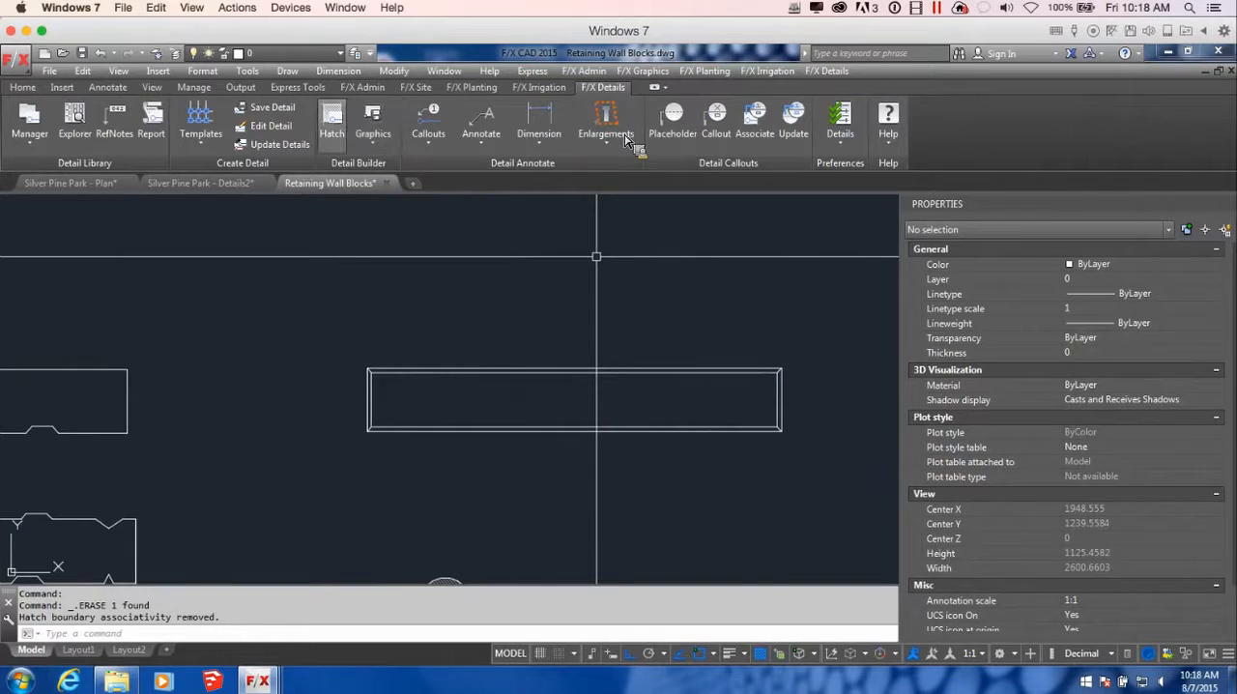
# Hatch the interior of the front-view block with the CONCRETE detail pattern
pyautogui.click(338, 127)
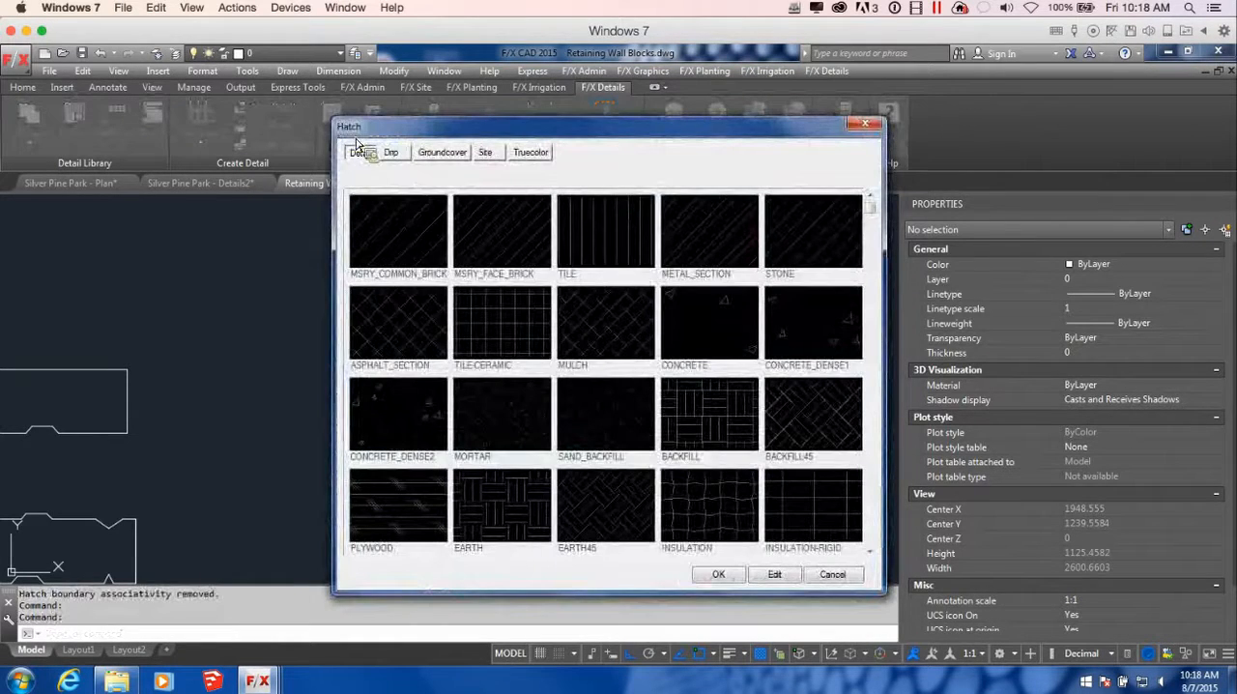
pyautogui.click(721, 348)
pyautogui.click(718, 575)
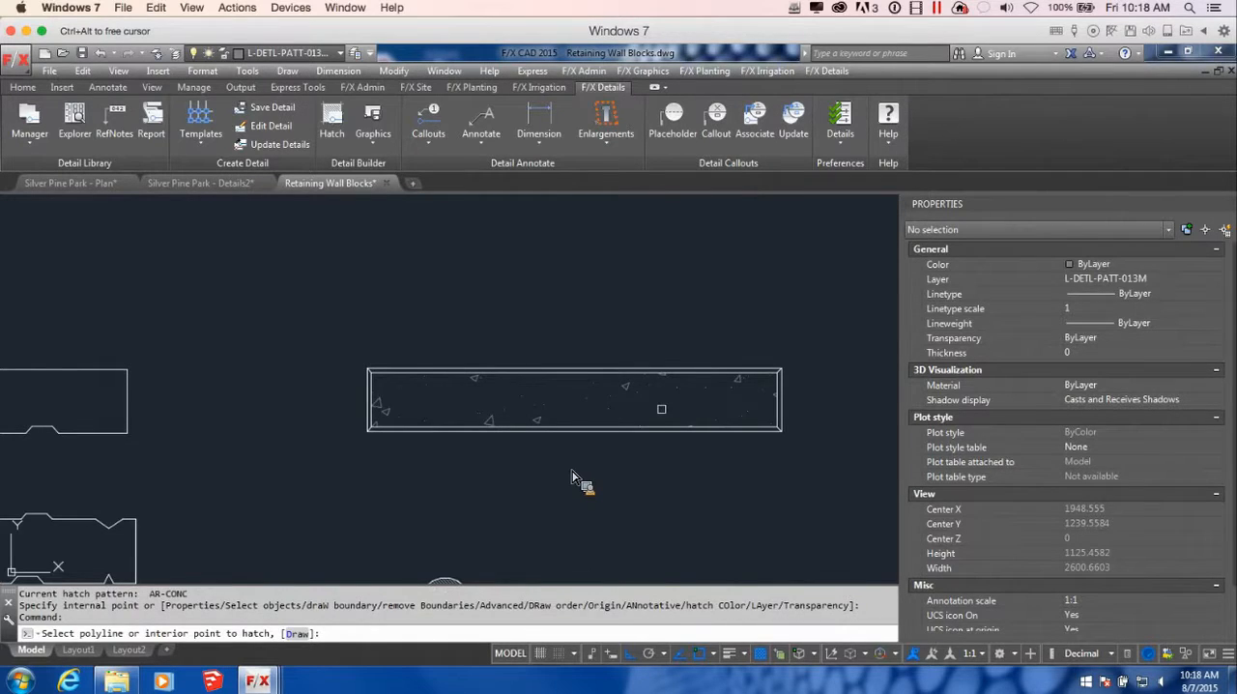
pyautogui.press('Return')
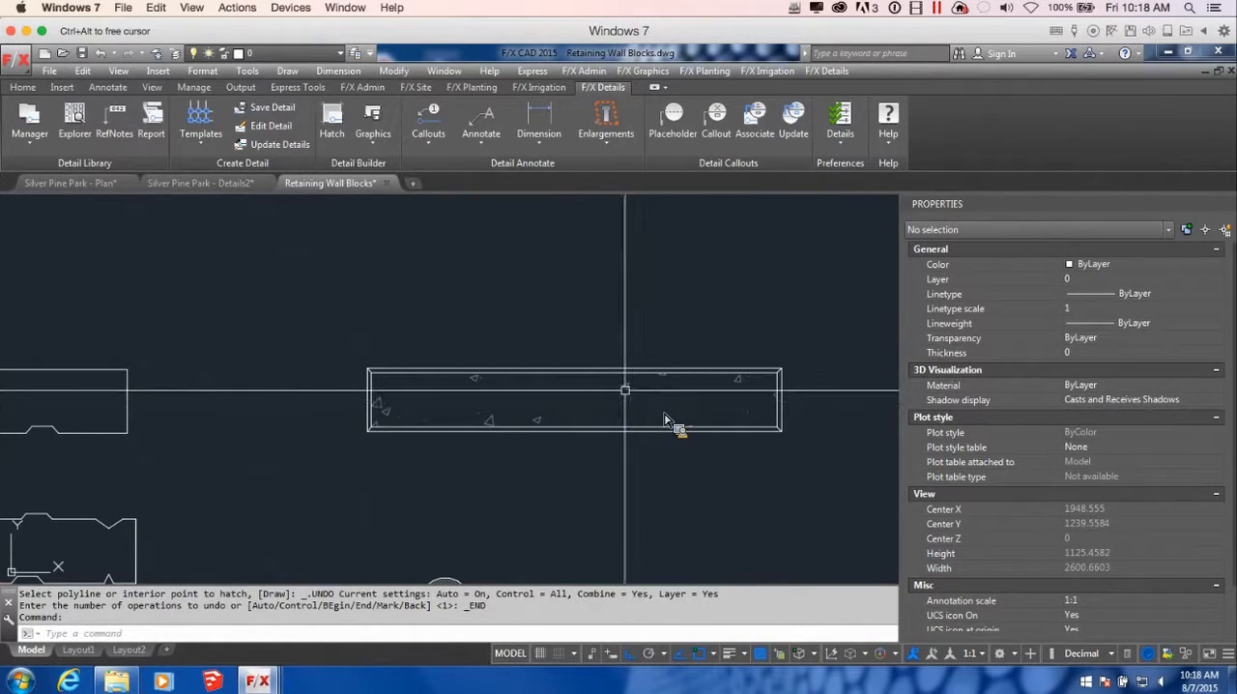
# Set the new concrete hatch's pattern scale to 1, reduce it to 0.5, and deselect the hatch
pyautogui.click(665, 422)
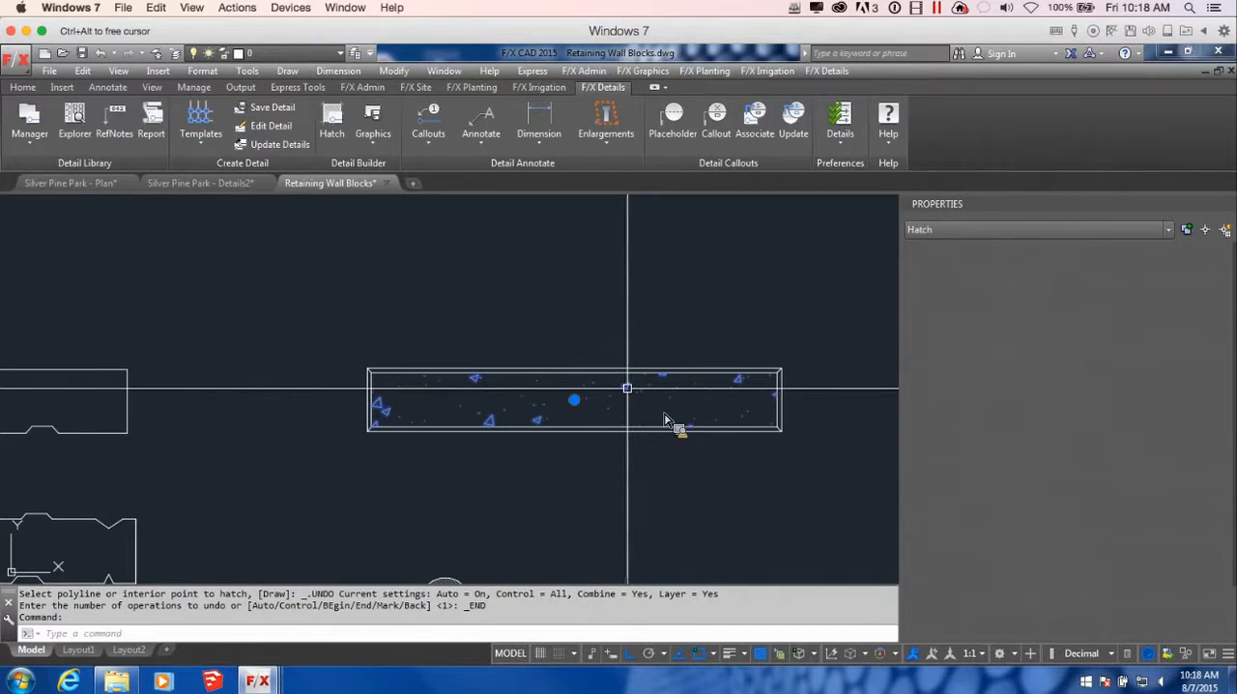
pyautogui.click(1088, 459)
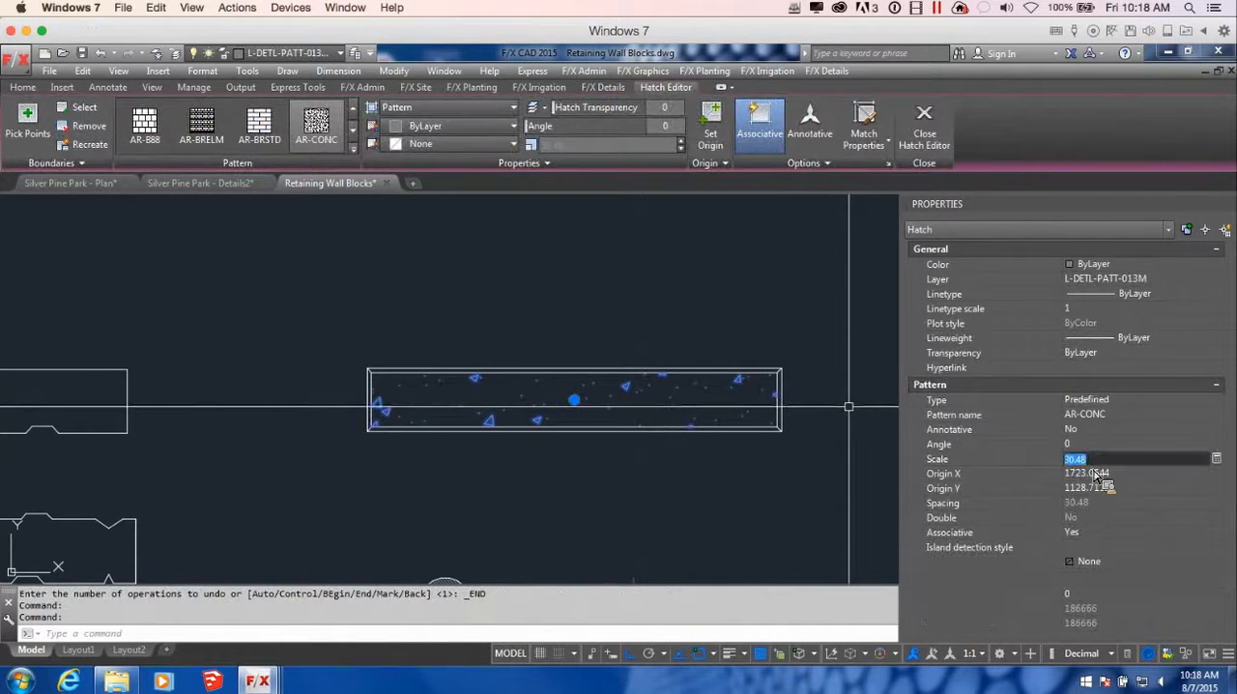
pyautogui.write('1')
pyautogui.press('Return')
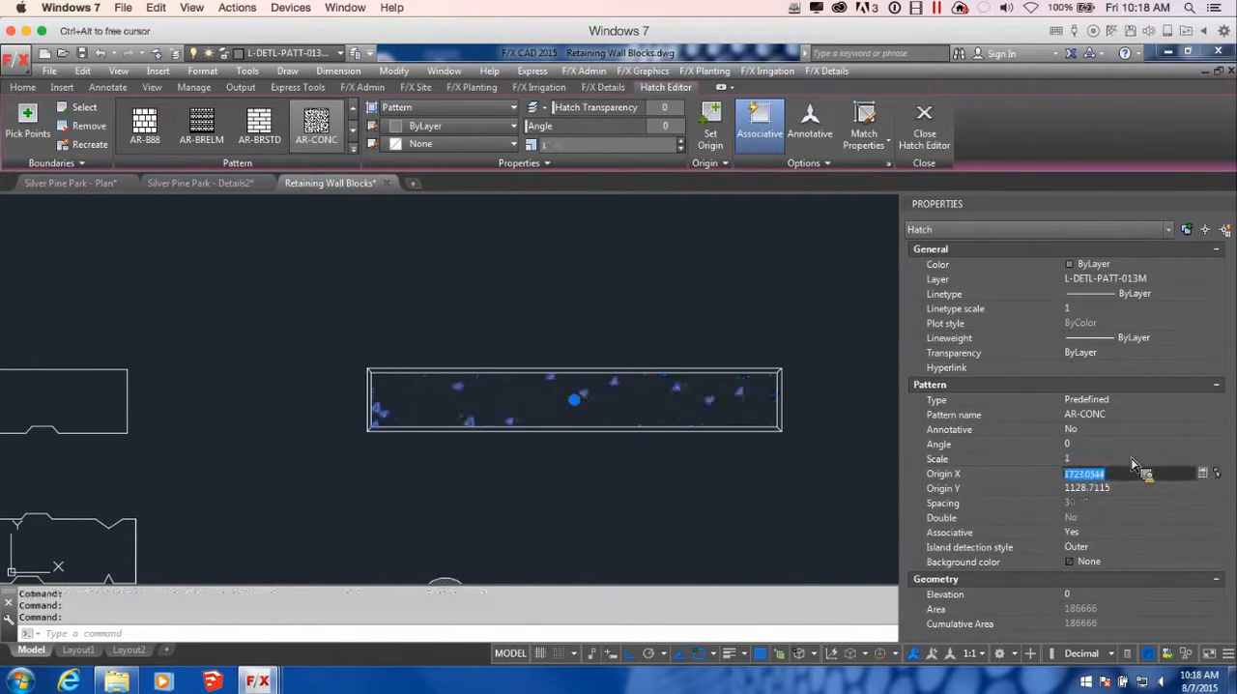
pyautogui.write('5')
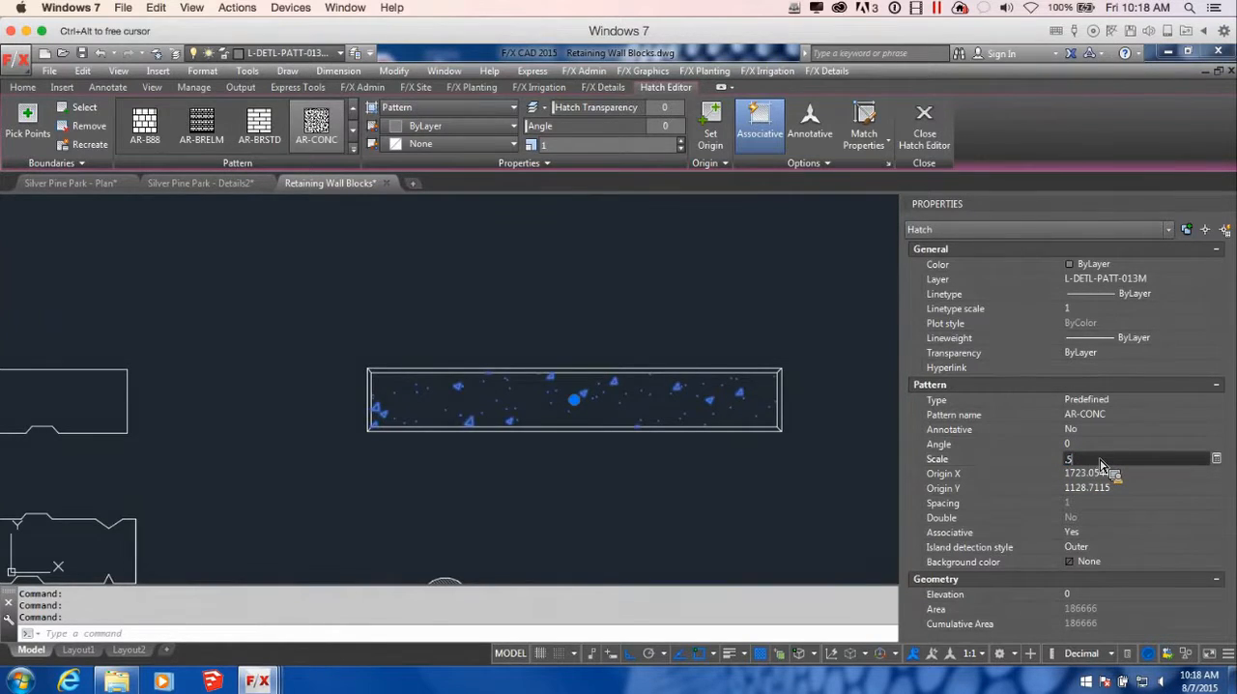
pyautogui.press('Tab')
pyautogui.click(616, 471)
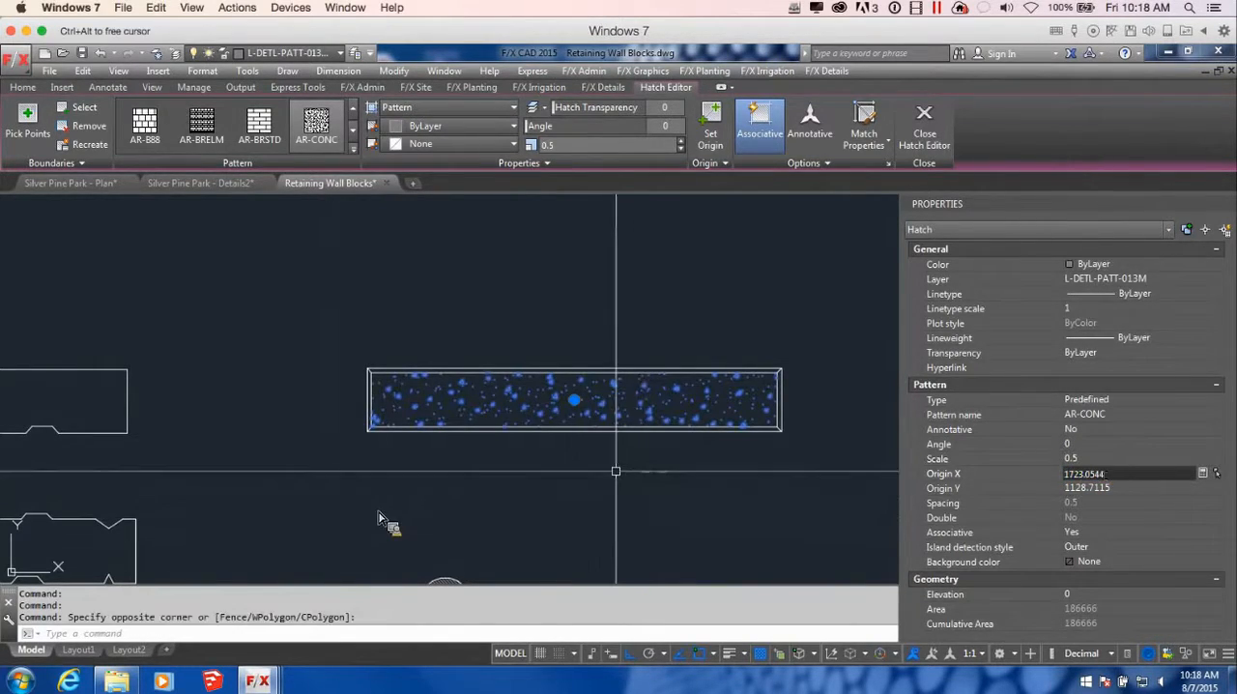
pyautogui.press('Escape')
# Start a Save Detail Block for the hatched front-view block, with the insertion point at its lower-left outer corner
pyautogui.scroll(-2, 627, 478)
pyautogui.moveTo(661, 508); pyautogui.dragTo(775, 459, button='middle')
pyautogui.scroll(-2, 775, 454)
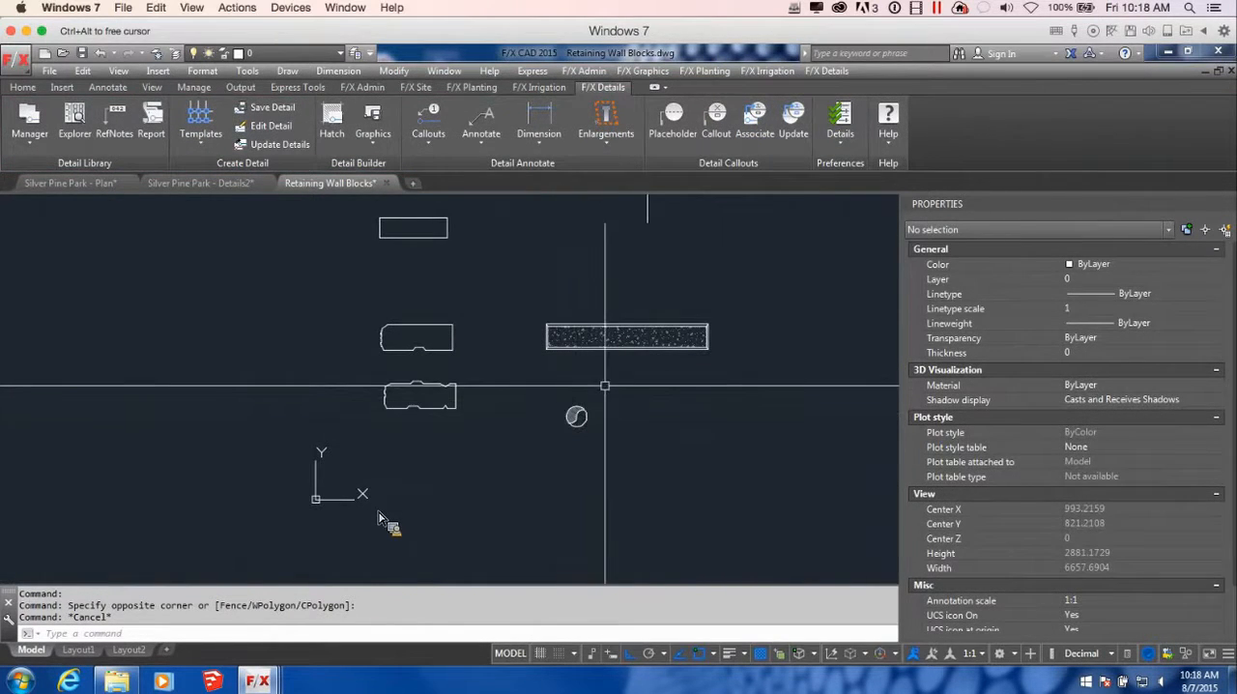
pyautogui.scroll(4, 387, 522)
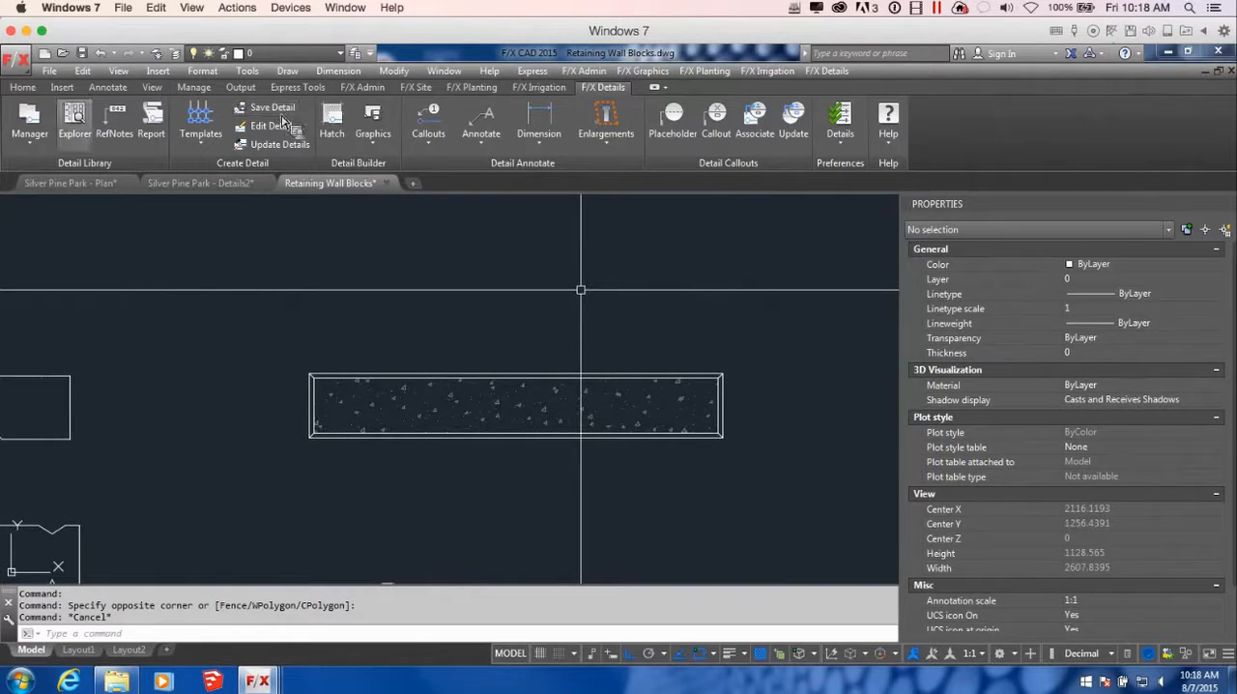
pyautogui.click(394, 138)
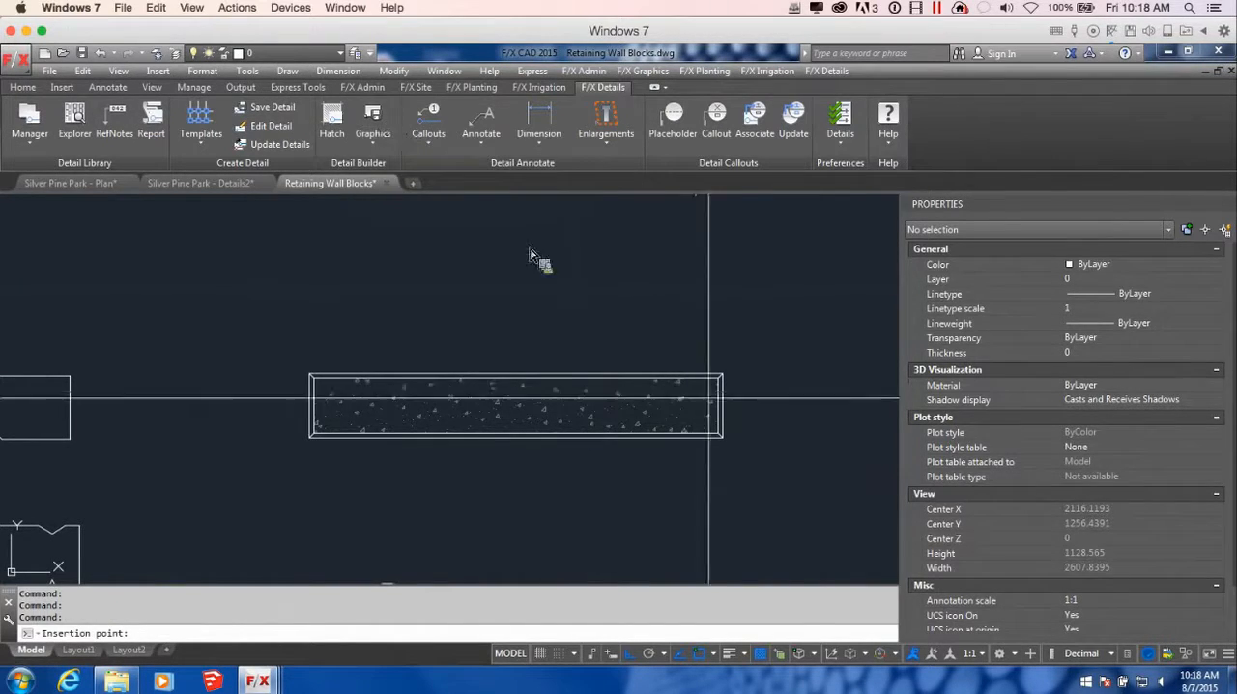
pyautogui.click(310, 437)
pyautogui.click(812, 477)
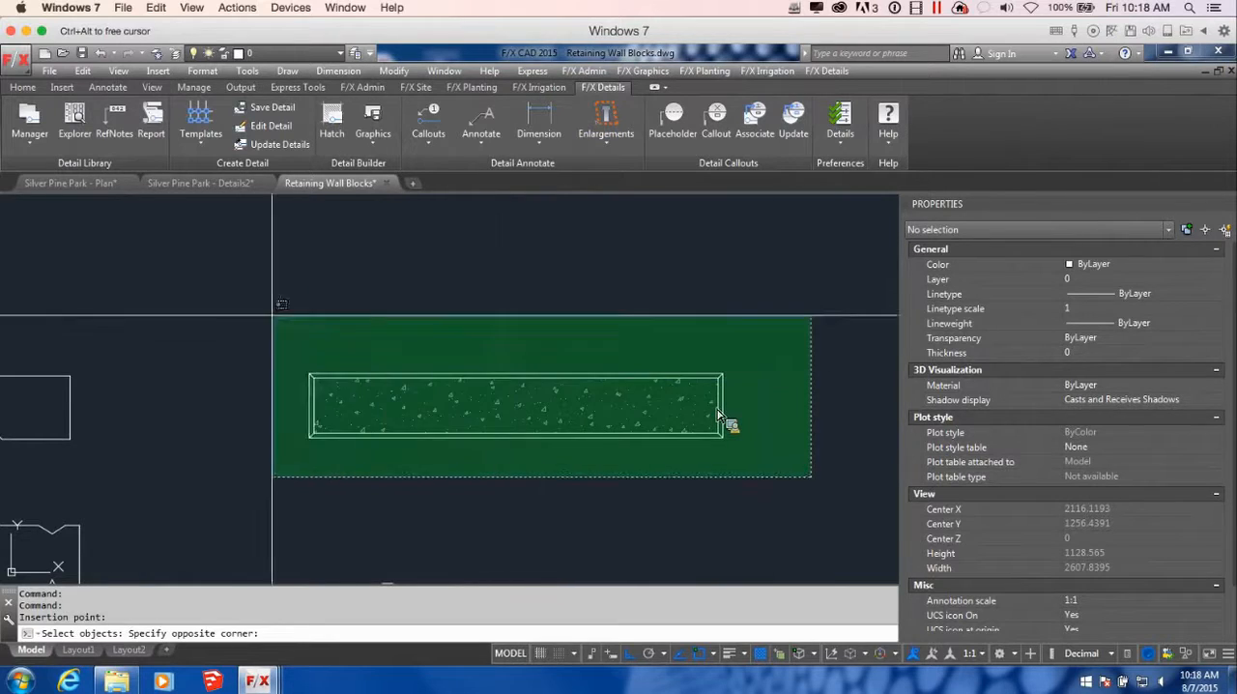
pyautogui.click(312, 302)
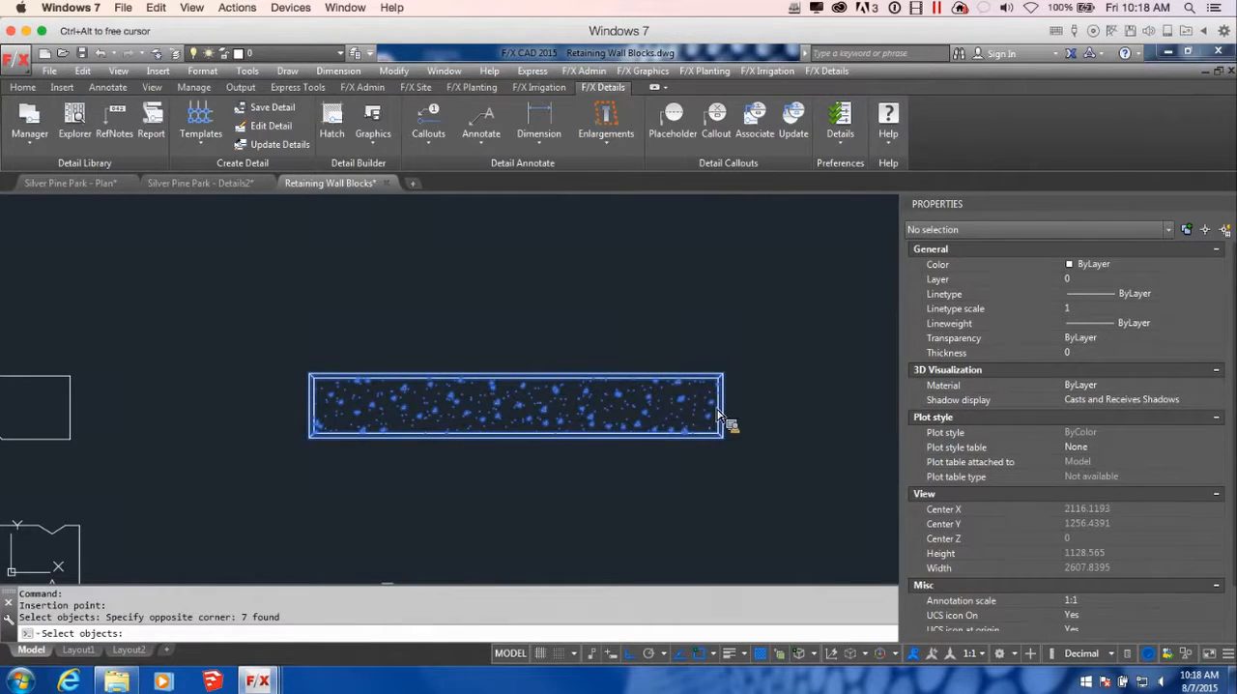
pyautogui.press('Return')
# Choose LANDSTONE_FRONT in the 15-retaining_walls folder as the target file, but cancel the save
pyautogui.scroll(-1, 810, 227)
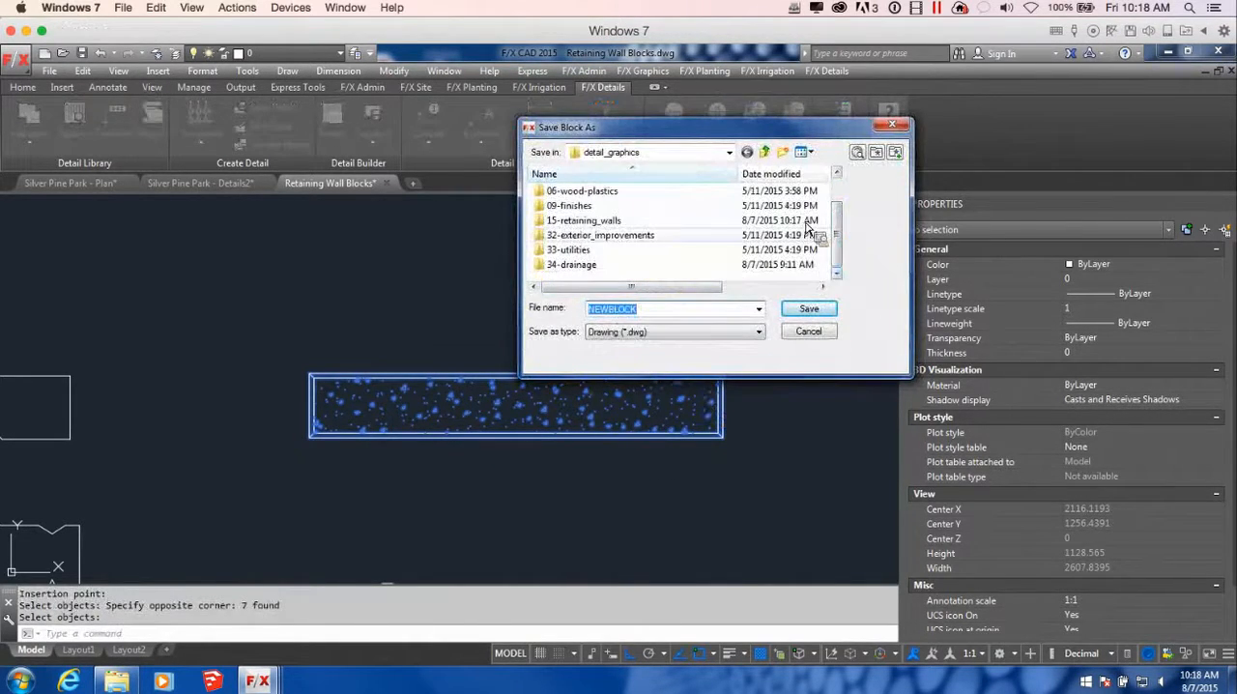
pyautogui.doubleClick(583, 221)
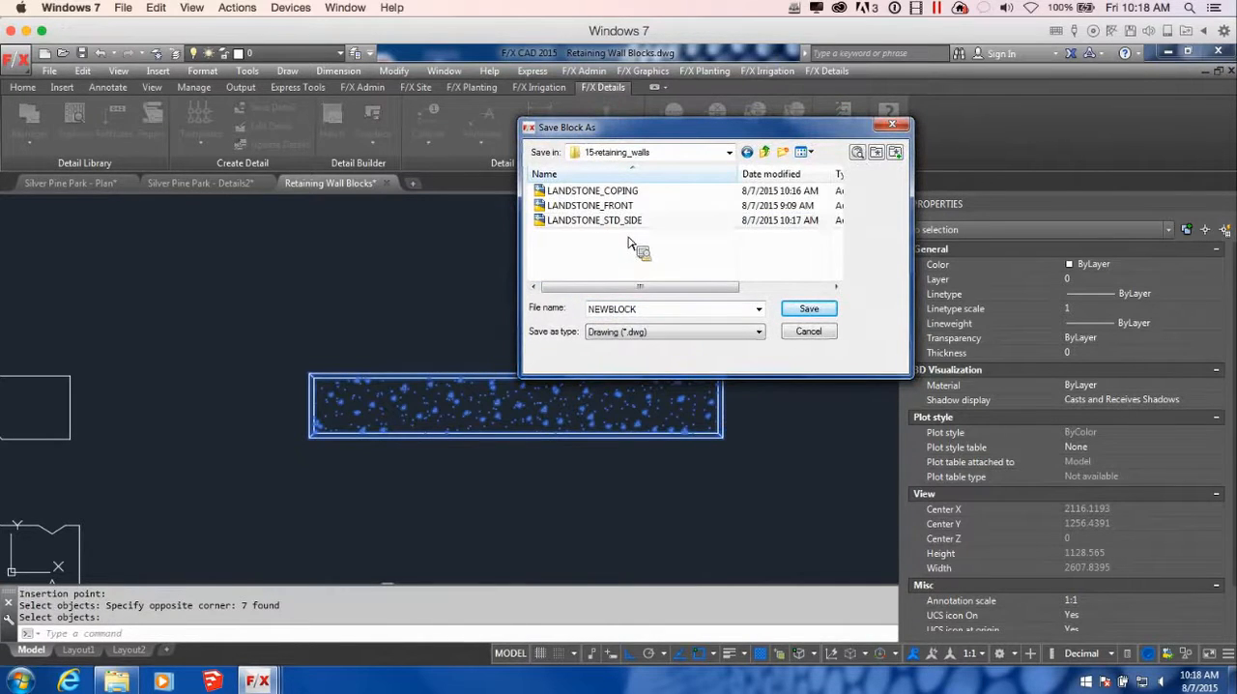
pyautogui.click(629, 206)
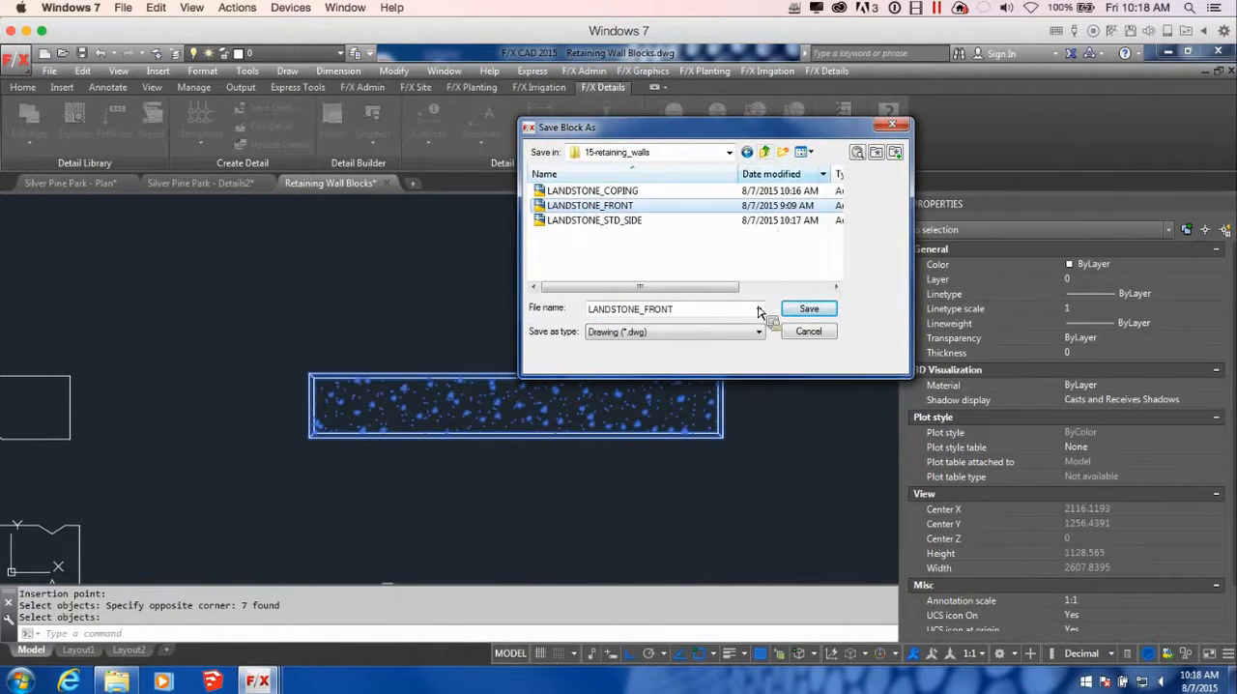
pyautogui.click(892, 125)
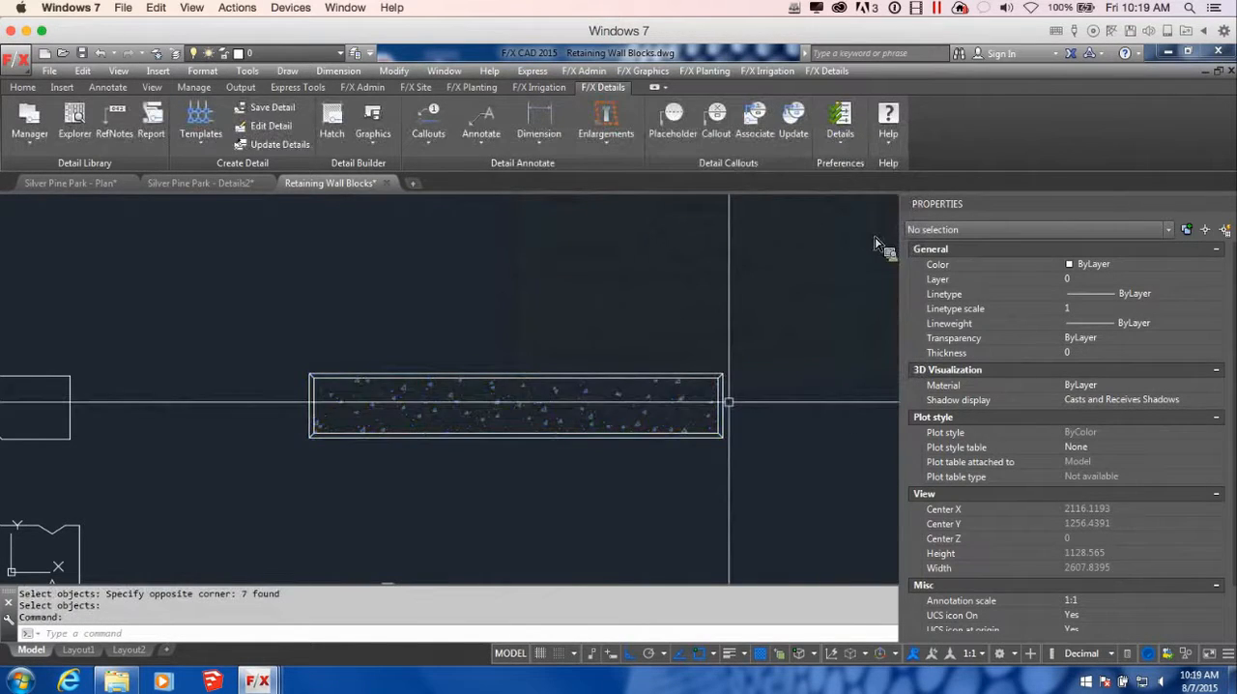
pyautogui.scroll(-2, 670, 448)
pyautogui.moveTo(603, 470)
pyautogui.mouseDown(button='middle')
pyautogui.moveTo(751, 362)
pyautogui.moveTo(658, 406)
pyautogui.mouseUp(button='middle')
pyautogui.scroll(5, 615, 448)
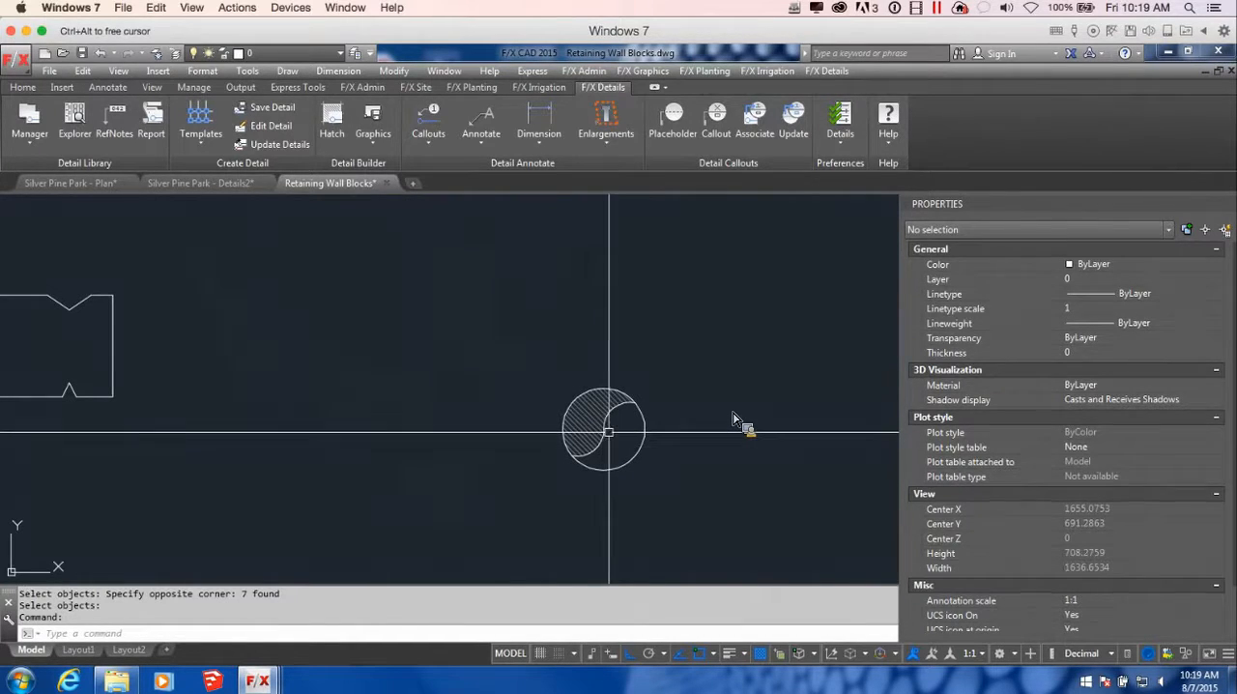
# Create a new drawing from the LFX-NEW-DRAWING-Decimal-Millimetres template
pyautogui.scroll(-2, 604, 435)
pyautogui.scroll(-2, 614, 433)
pyautogui.moveTo(788, 422); pyautogui.dragTo(694, 461, button='middle')
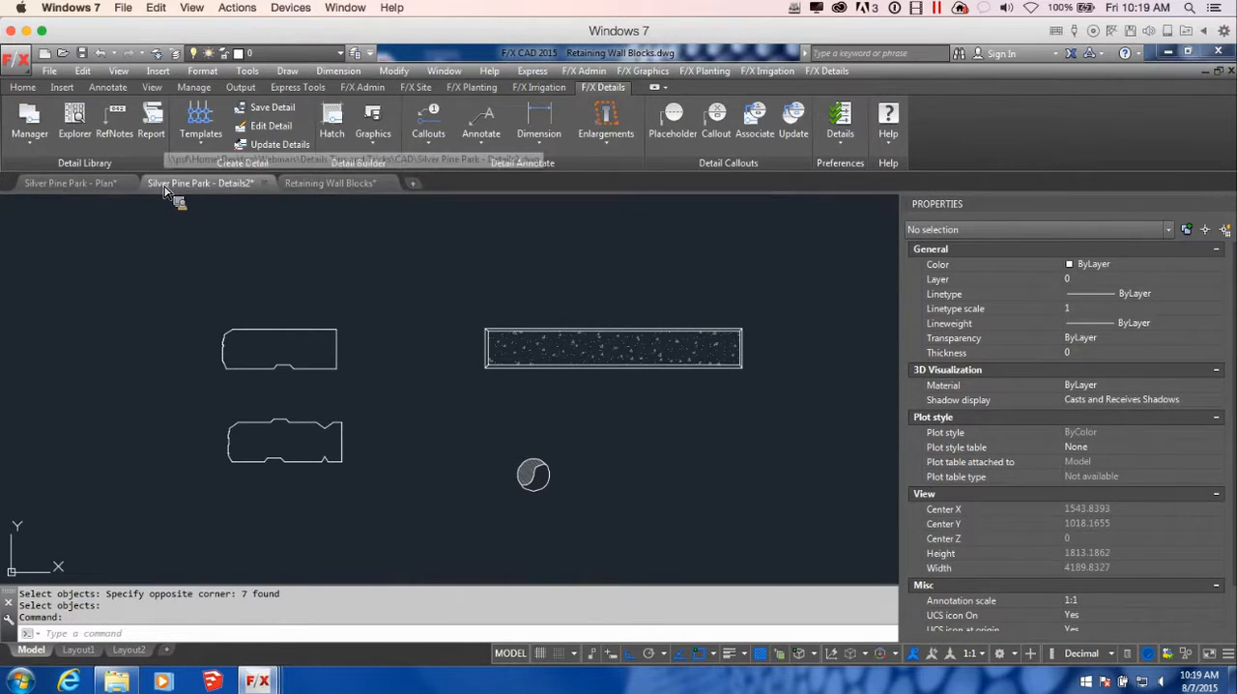
pyautogui.click(200, 183)
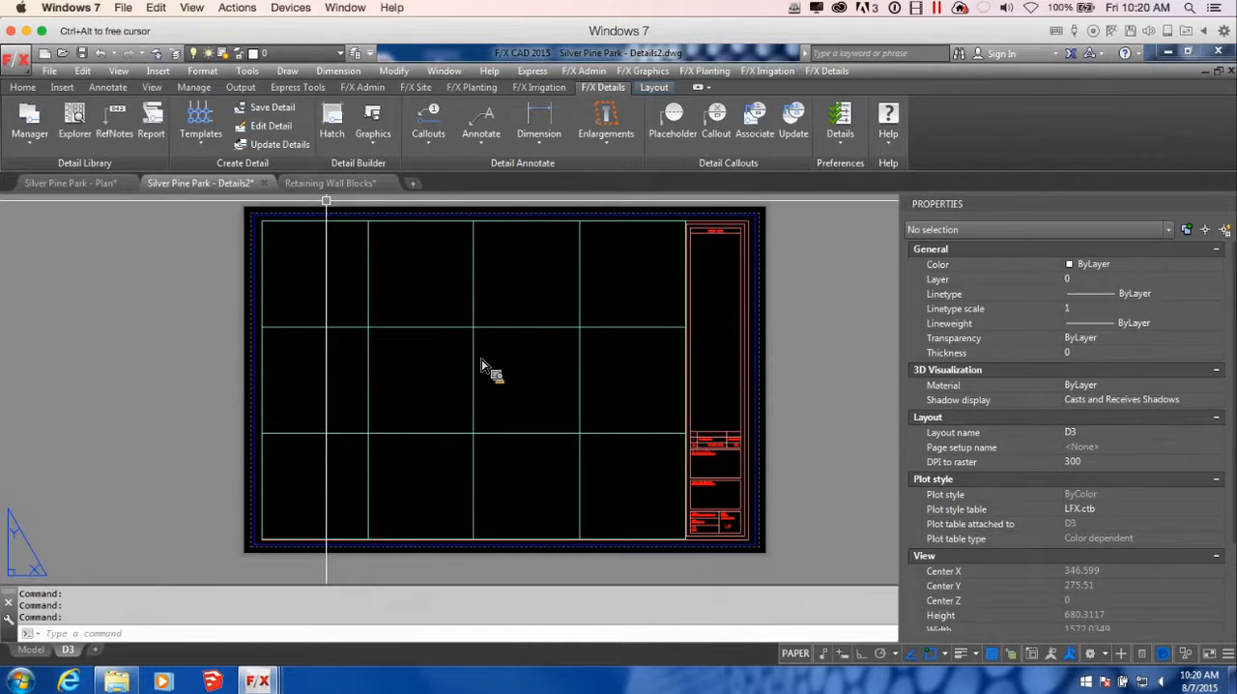
pyautogui.click(413, 182)
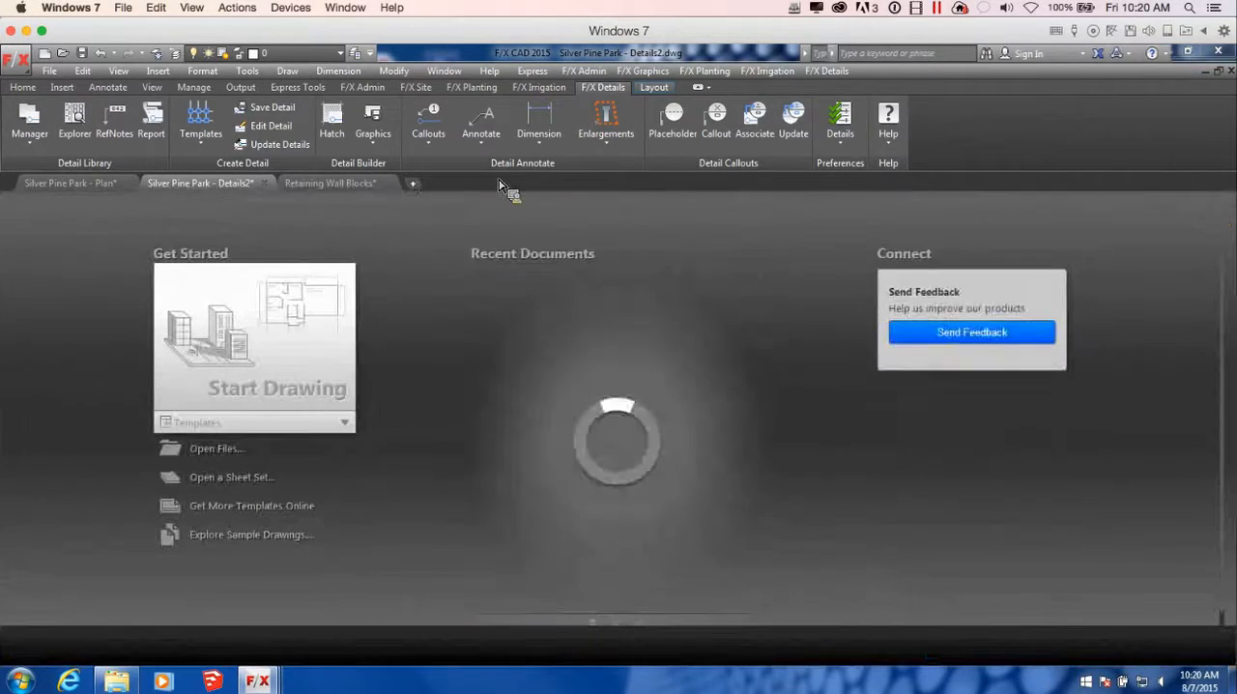
pyautogui.click(334, 423)
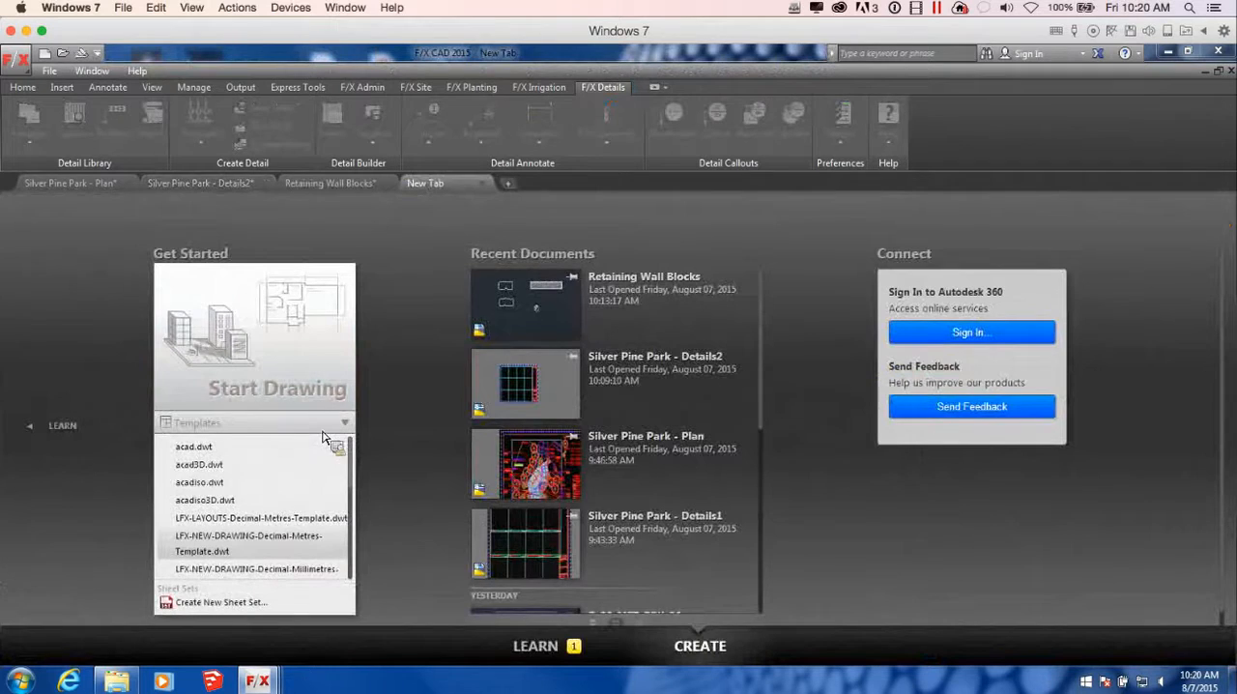
pyautogui.click(270, 582)
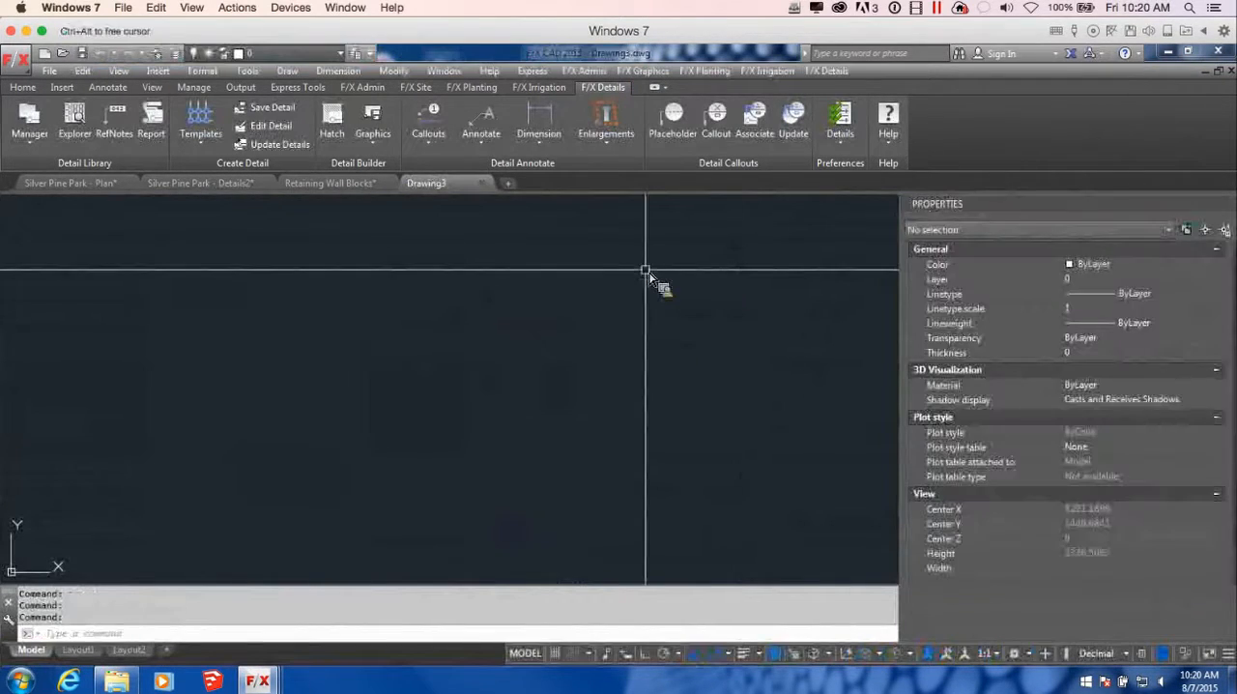
pyautogui.scroll(-6, 641, 330)
pyautogui.moveTo(665, 333)
pyautogui.mouseDown(button='middle')
pyautogui.moveTo(645, 378)
pyautogui.moveTo(667, 389)
pyautogui.mouseUp(button='middle')
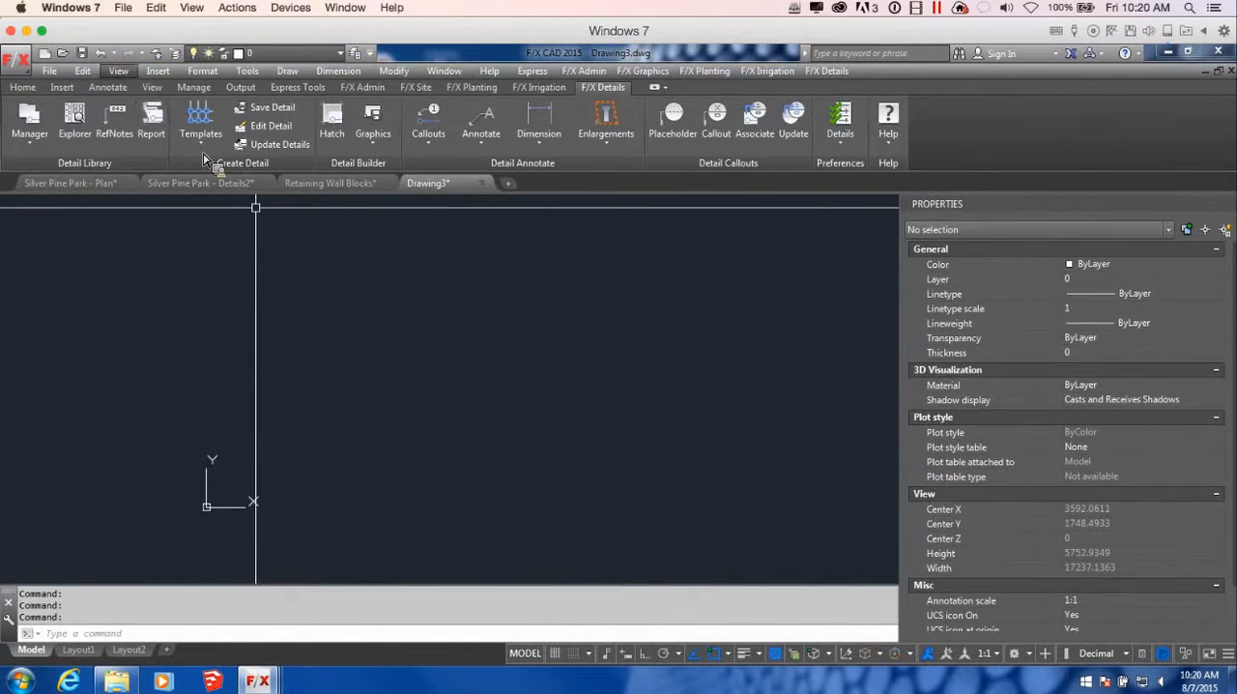
# Save the new drawing as Project Details in the CAD folder, replacing the existing file
pyautogui.click(83, 55)
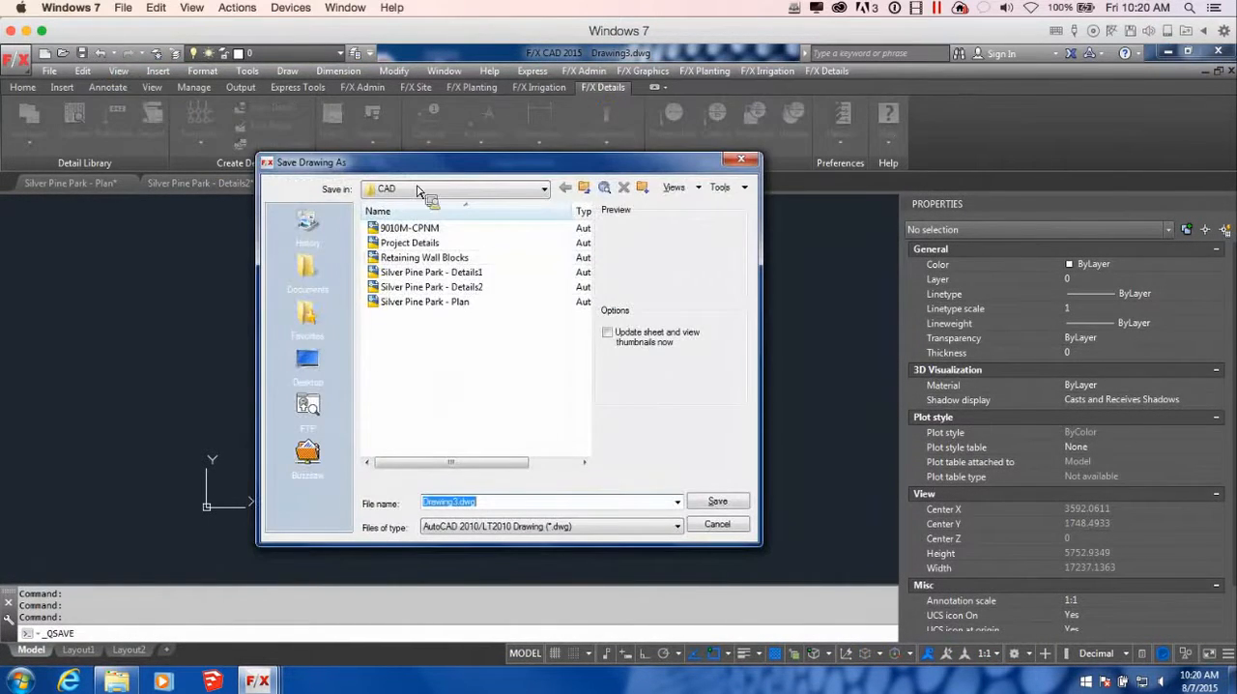
pyautogui.moveTo(605, 161); pyautogui.dragTo(679, 164)
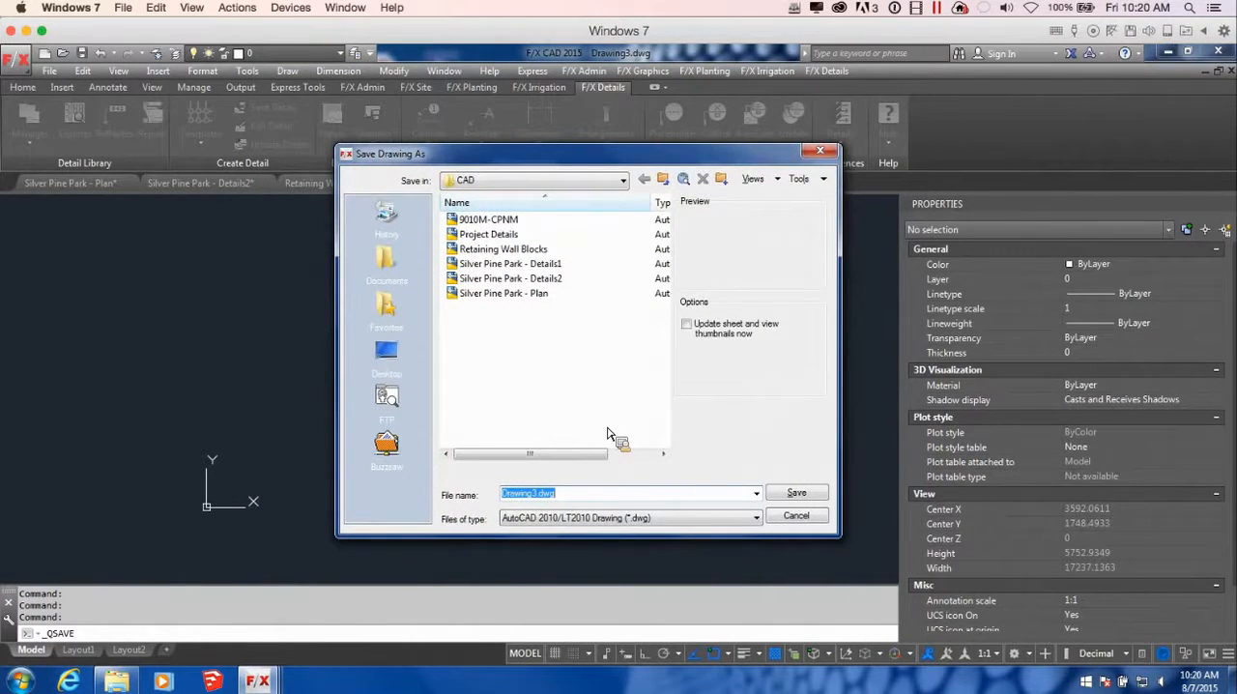
pyautogui.click(489, 238)
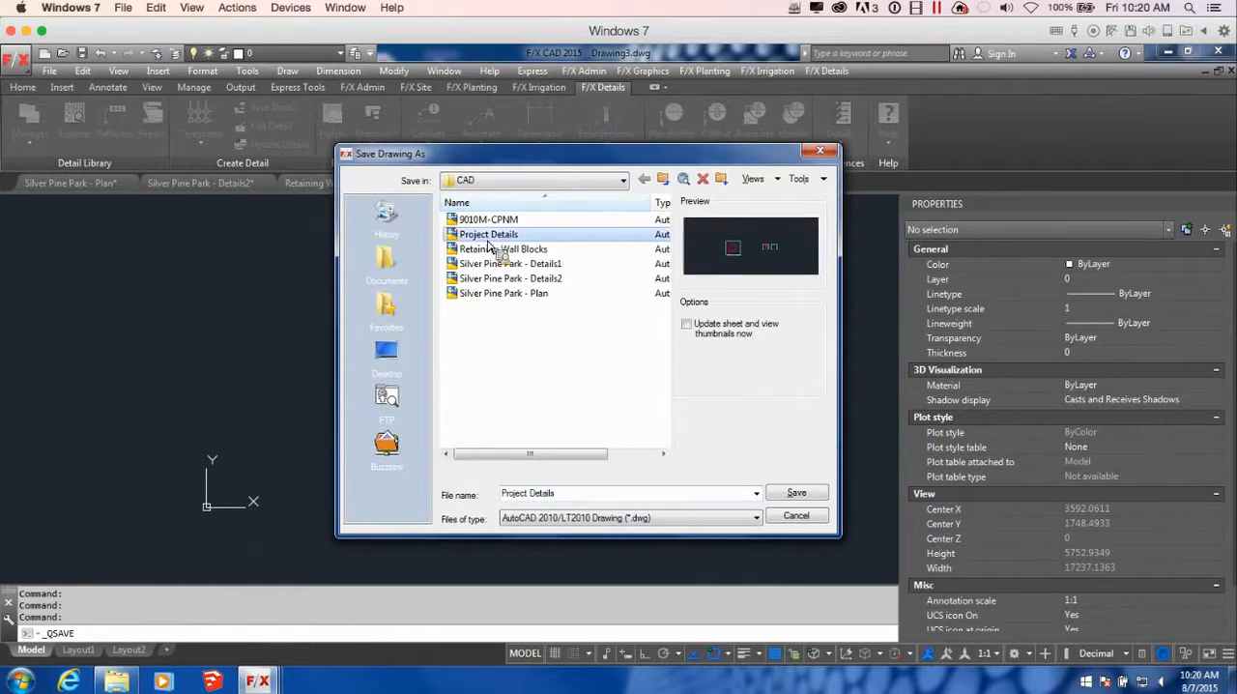
pyautogui.click(797, 495)
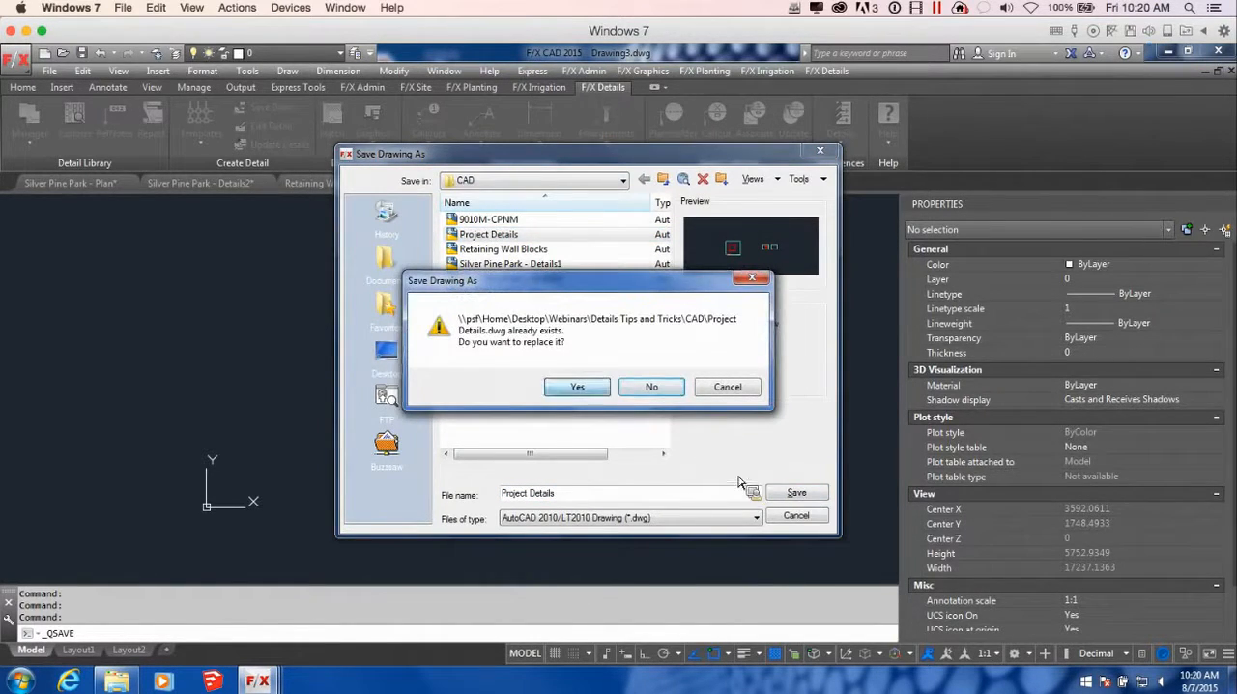
pyautogui.click(591, 385)
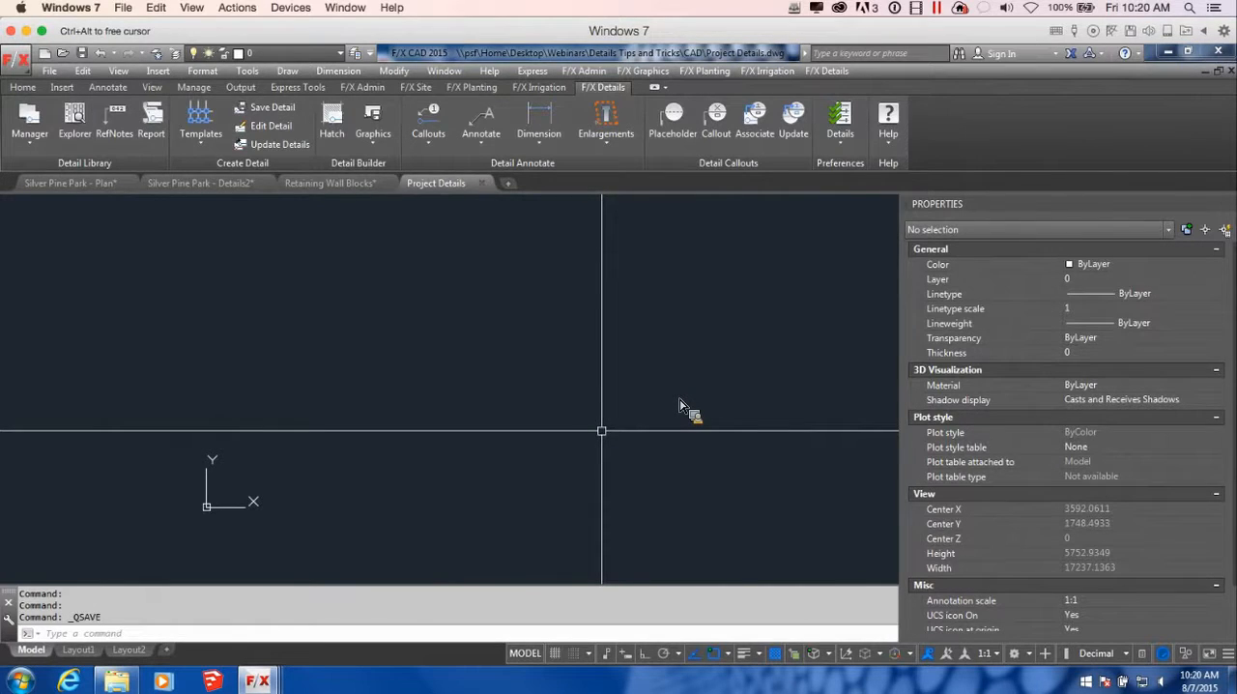
# Choose the side-view LANDSTONE STD block from the Retaining Walls category of the Detail Blocks library for insertion
pyautogui.scroll(-3, 547, 419)
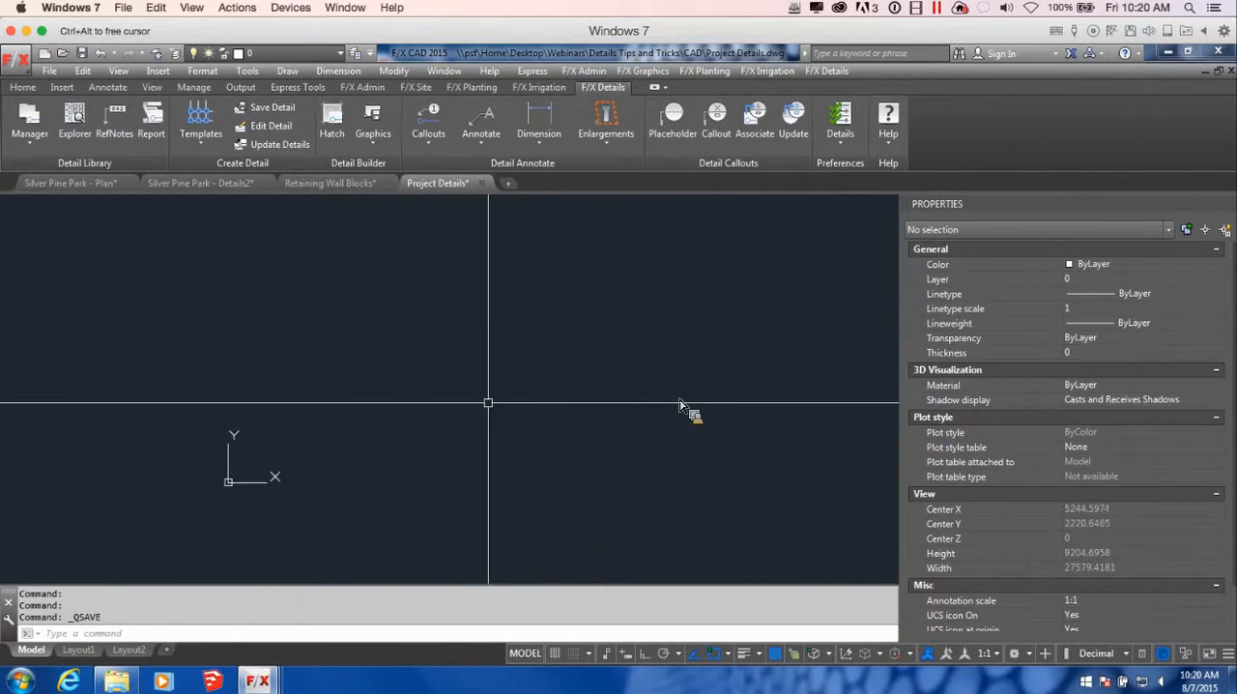
pyautogui.click(383, 141)
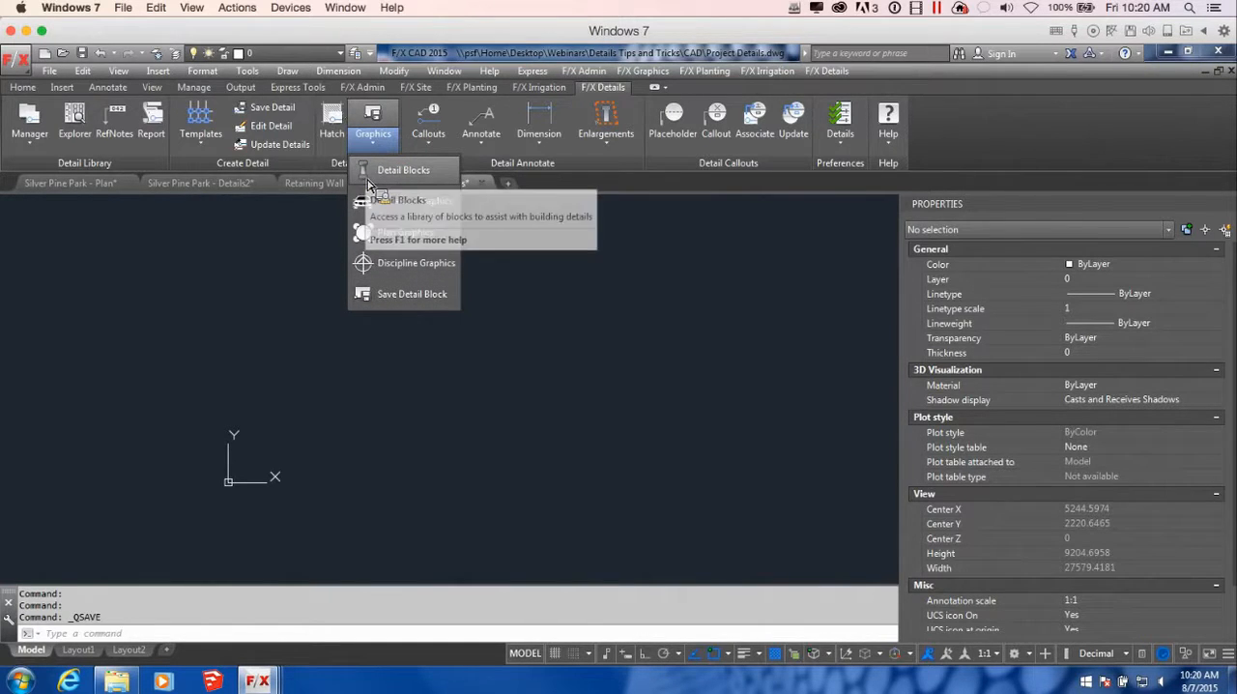
pyautogui.click(385, 170)
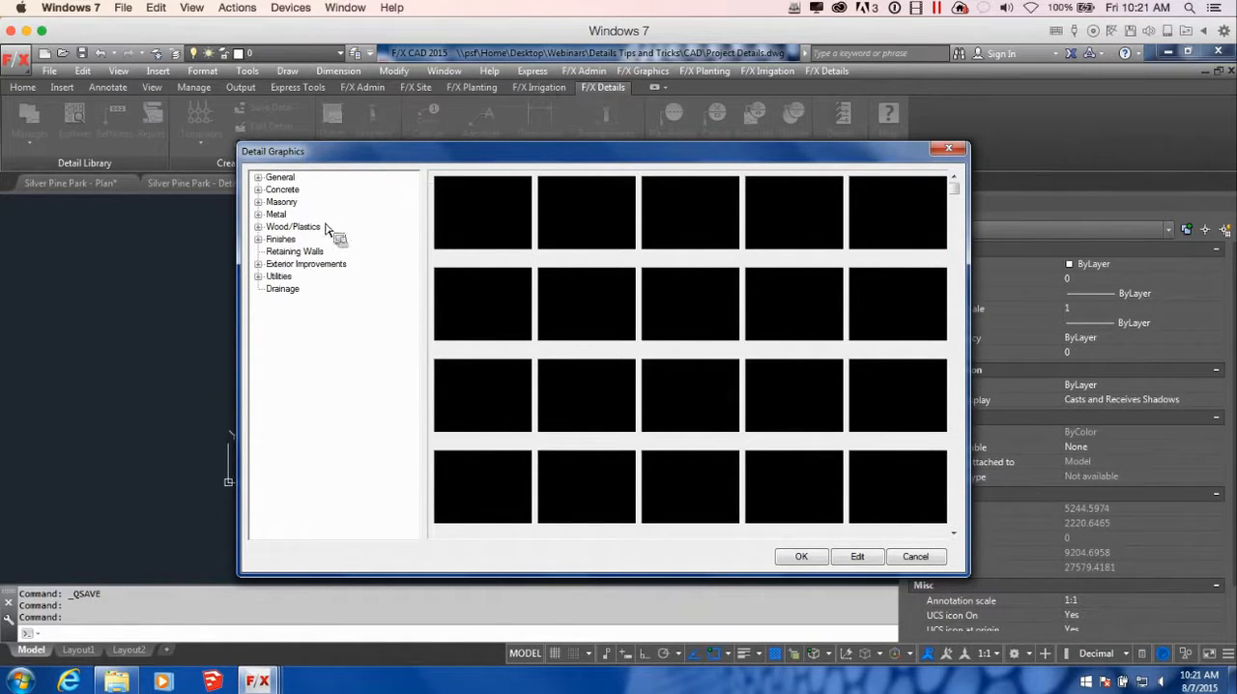
pyautogui.click(290, 251)
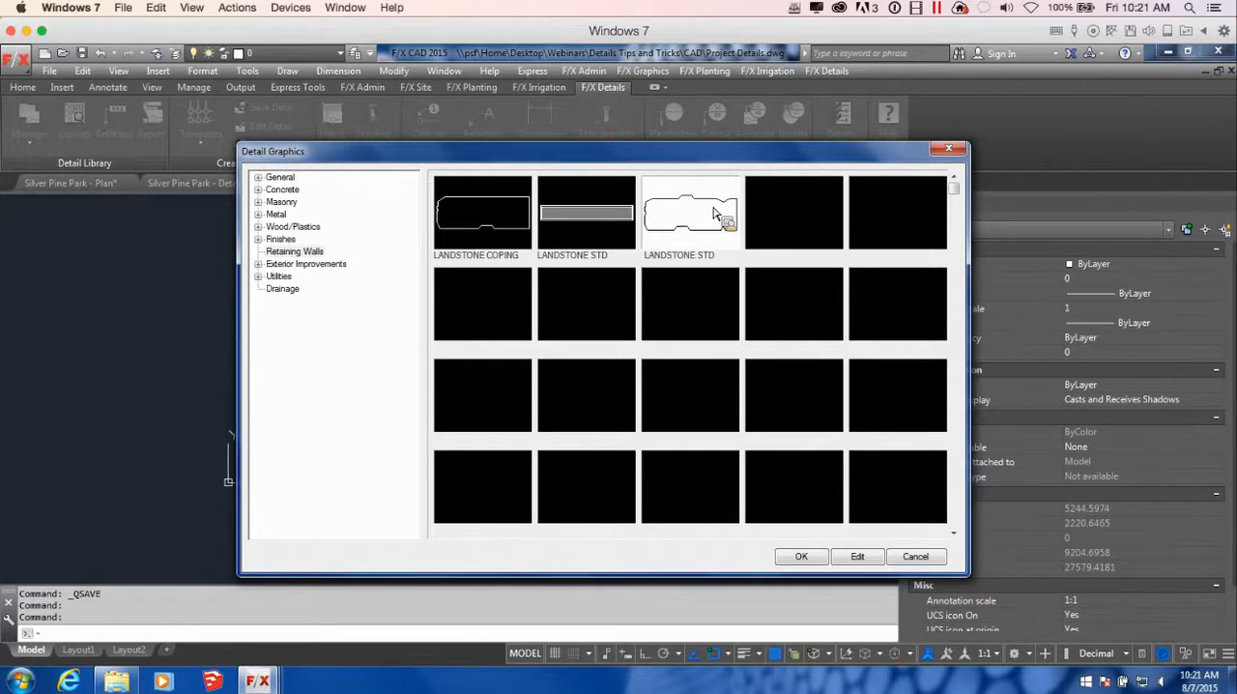
pyautogui.click(806, 559)
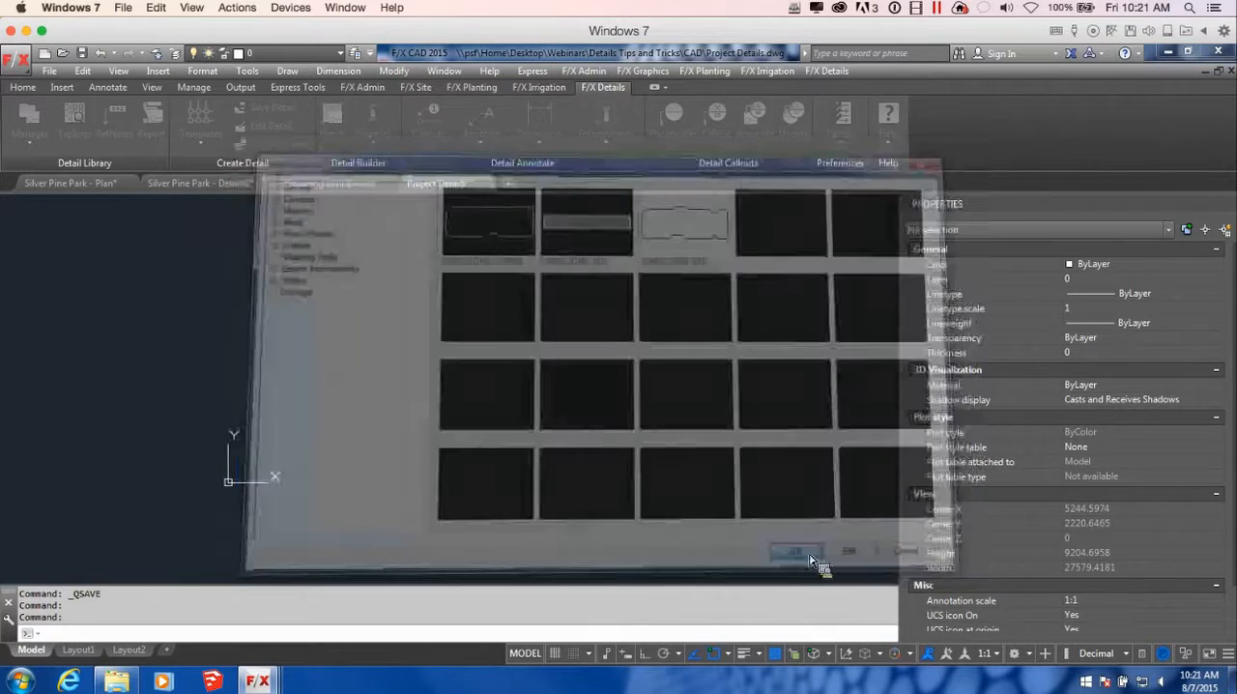
# Place the first side-view LANDSTONE STD block in open model space as the base course of the wall
pyautogui.moveTo(508, 501); pyautogui.dragTo(735, 500, button='middle')
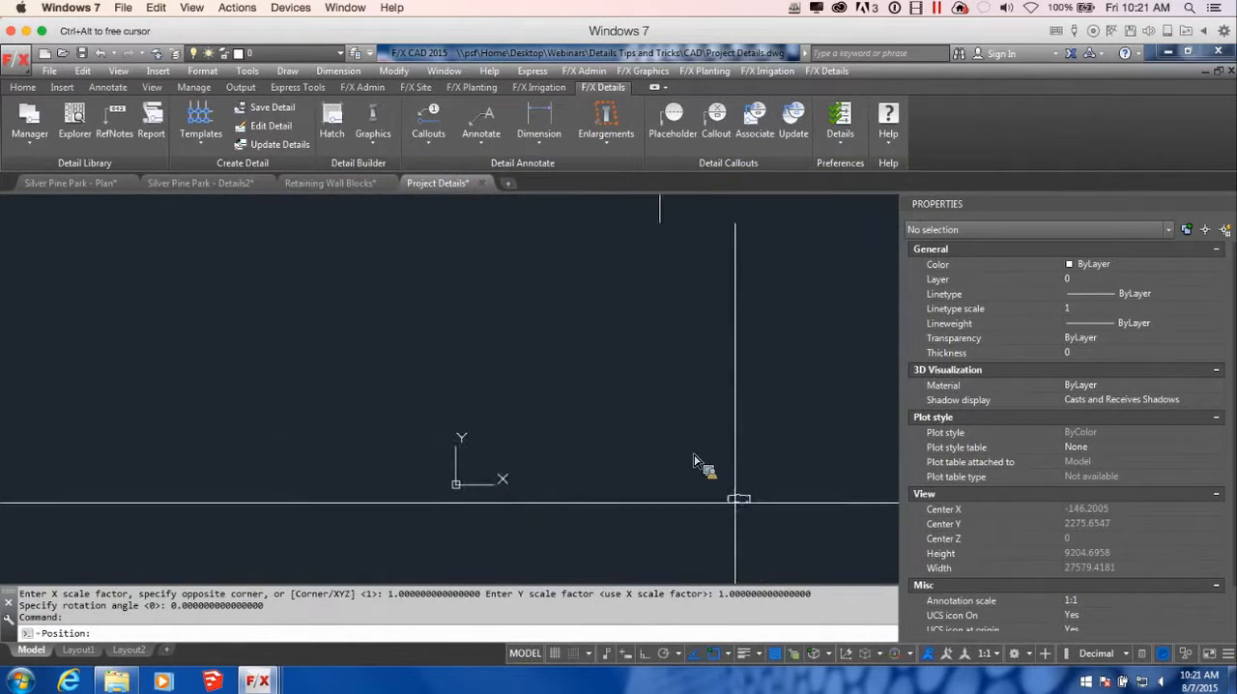
pyautogui.scroll(6, 501, 448)
pyautogui.scroll(-4, 616, 502)
pyautogui.moveTo(616, 503); pyautogui.dragTo(528, 432, button='middle')
pyautogui.scroll(2, 495, 429)
pyautogui.scroll(2, 495, 429)
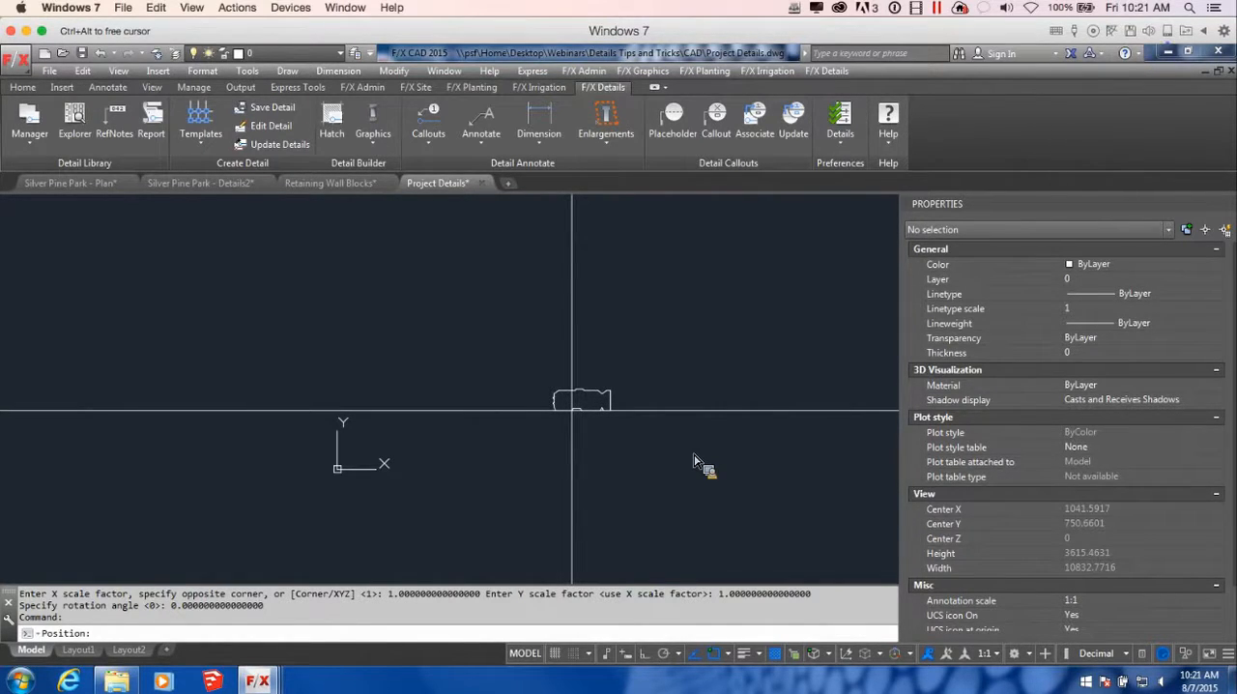
pyautogui.moveTo(566, 419); pyautogui.dragTo(511, 426, button='middle')
pyautogui.click(493, 425)
pyautogui.scroll(3, 488, 409)
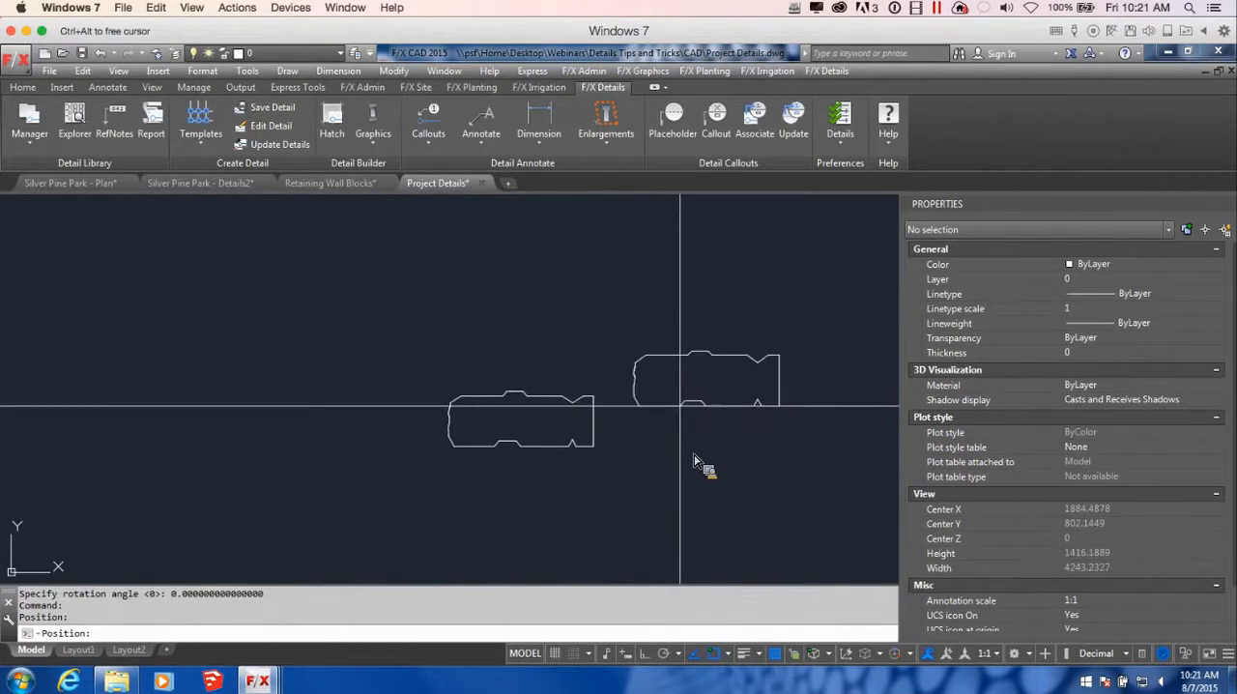
# Stack three more LANDSTONE STD blocks on the base block, each stepped slightly back, and finish the insertion
pyautogui.click(507, 391)
pyautogui.click(520, 335)
pyautogui.scroll(-2, 648, 348)
pyautogui.moveTo(659, 366); pyautogui.dragTo(690, 458, button='middle')
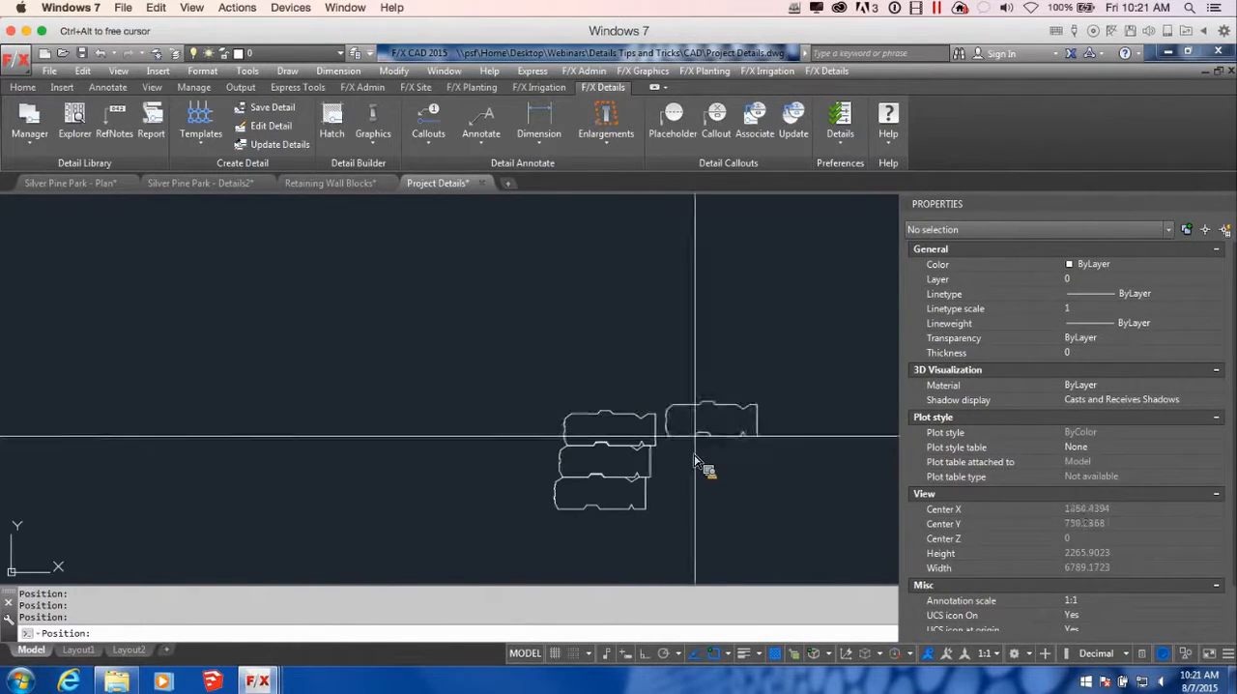
pyautogui.click(594, 413)
pyautogui.press('Escape')
pyautogui.scroll(-2, 763, 482)
pyautogui.moveTo(780, 490); pyautogui.dragTo(683, 452, button='middle')
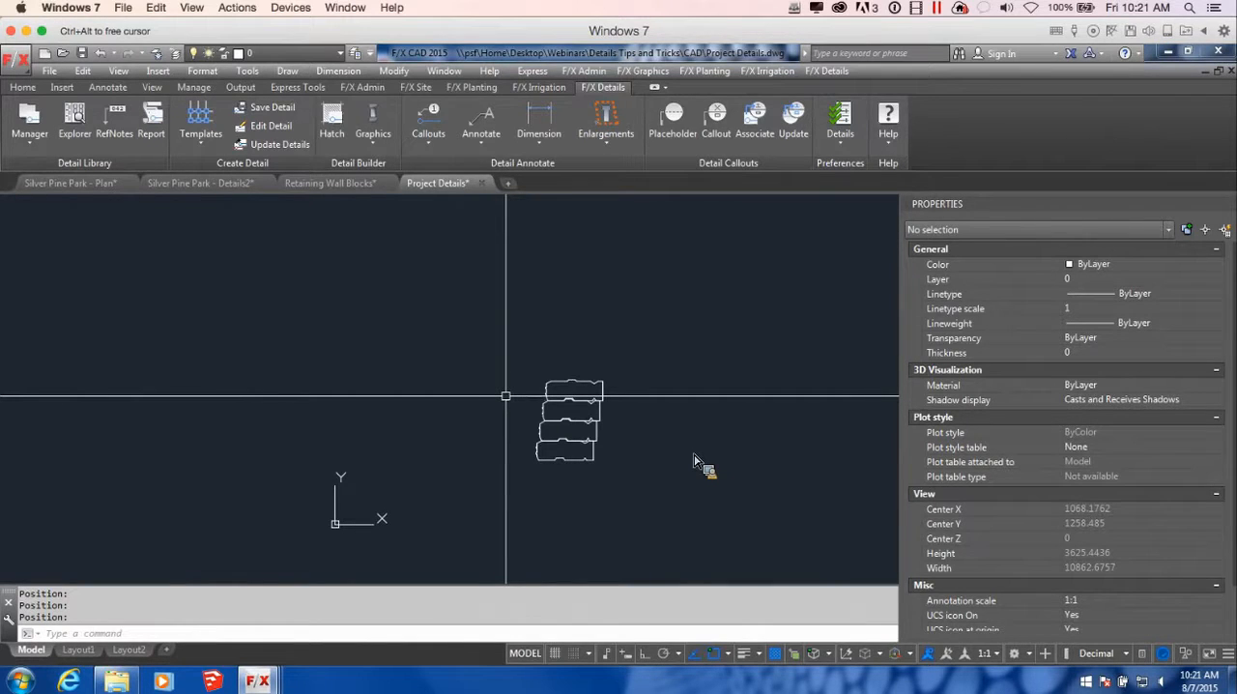
pyautogui.write('l')
pyautogui.press('Return')
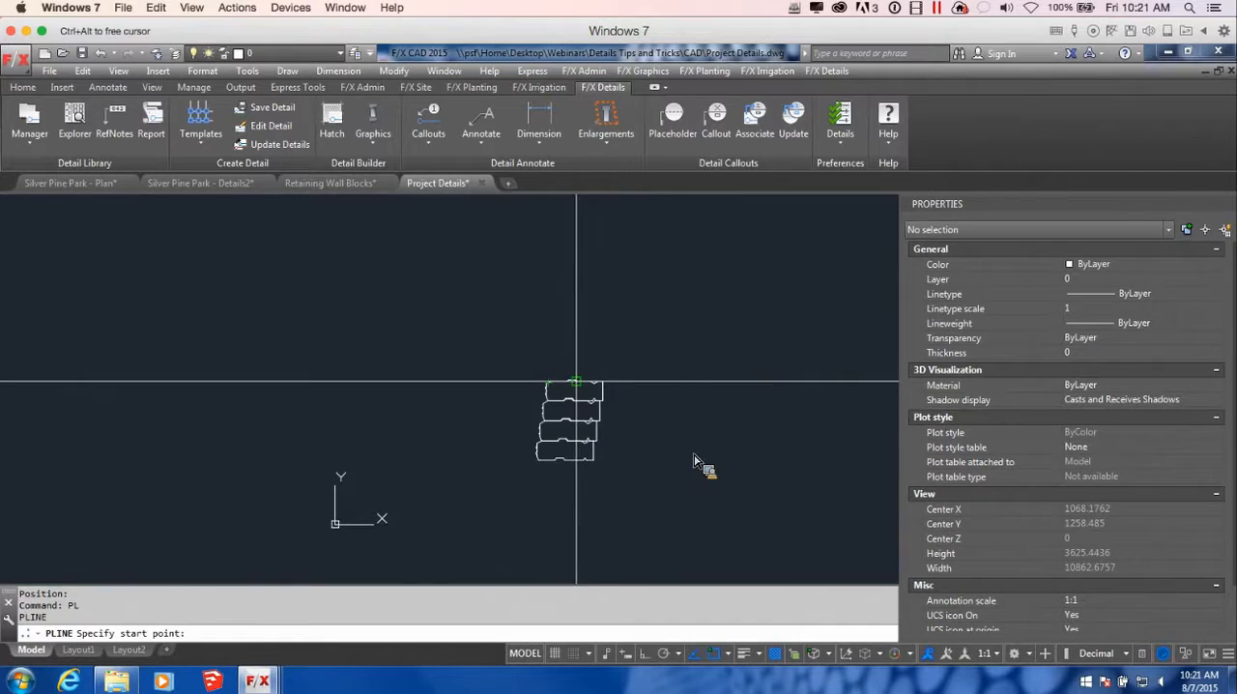
pyautogui.press('Escape')
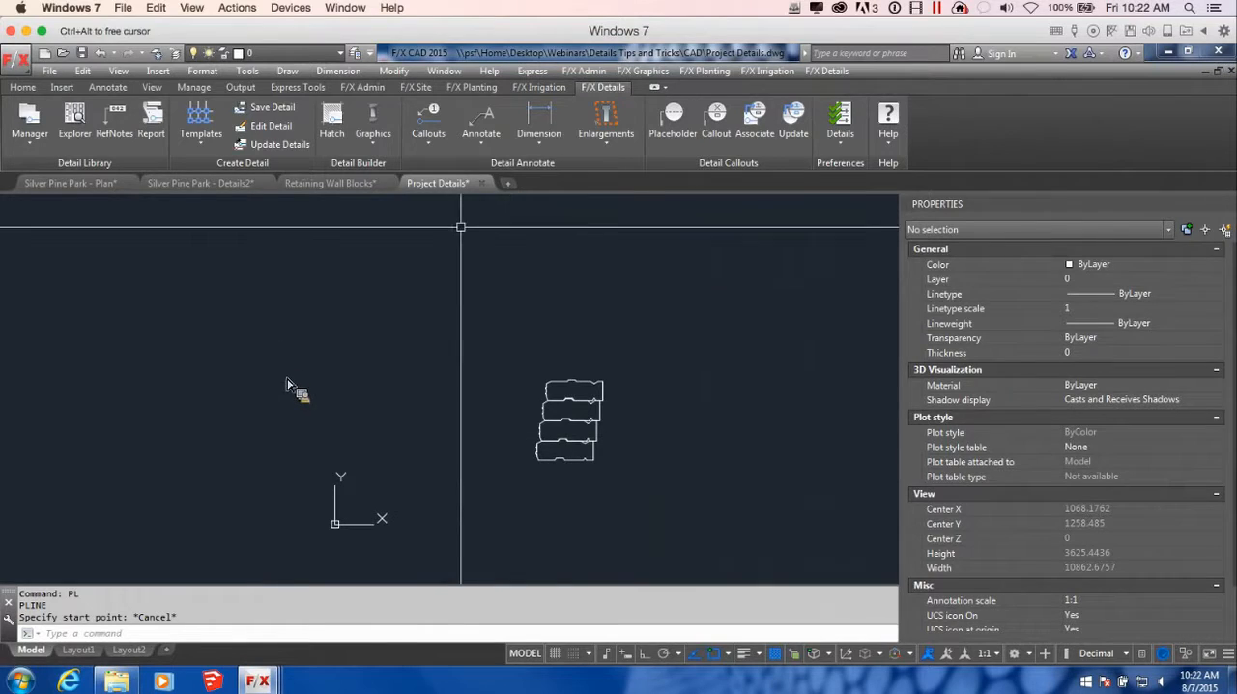
# Load the [DETAILS] layer state into the Project Details drawing
pyautogui.click(365, 88)
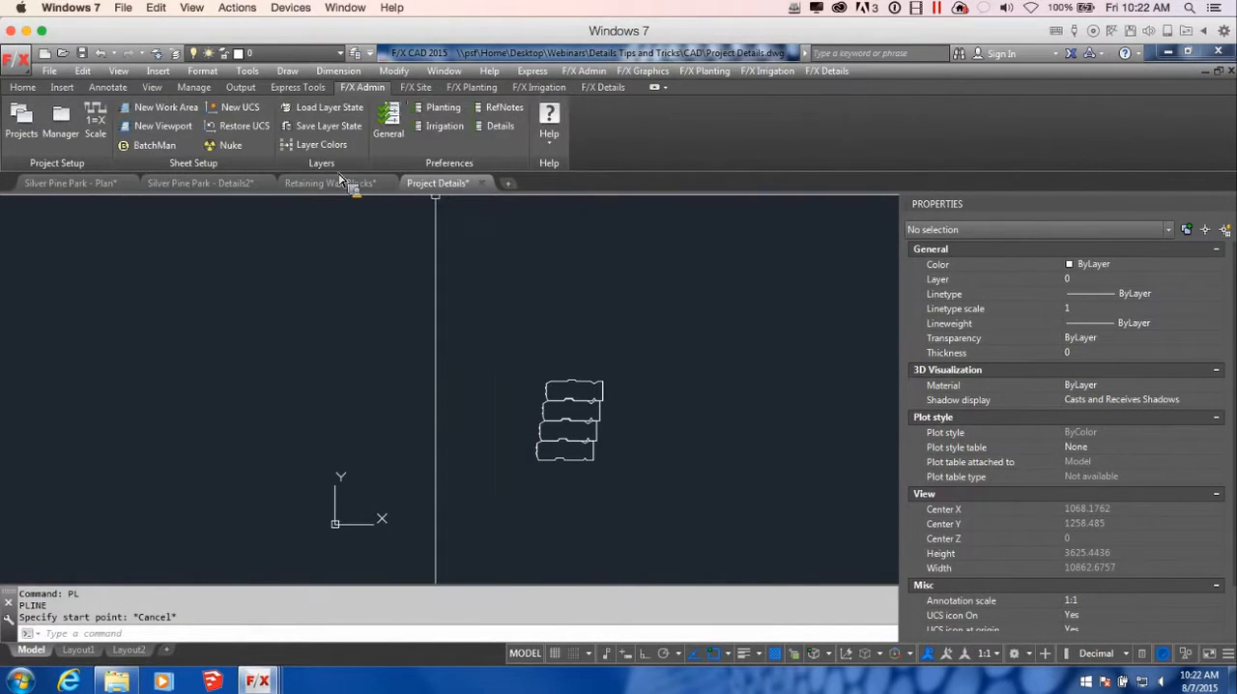
pyautogui.click(353, 117)
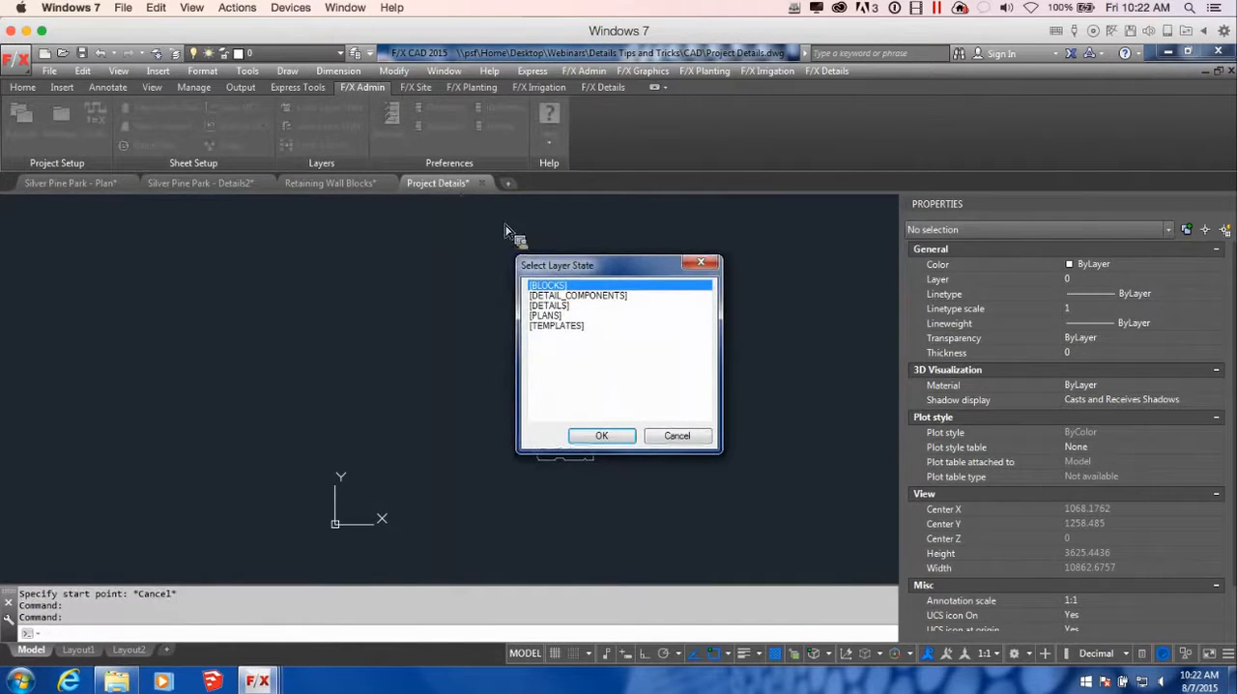
pyautogui.click(563, 316)
pyautogui.click(601, 436)
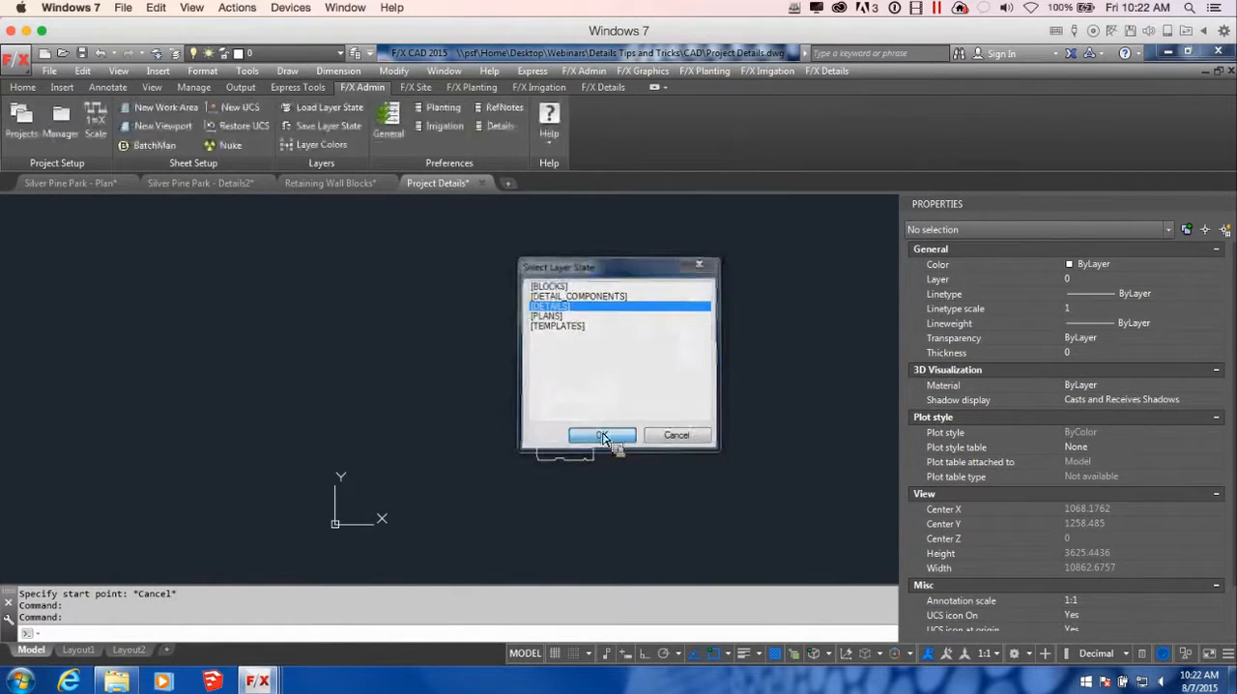
pyautogui.click(601, 436)
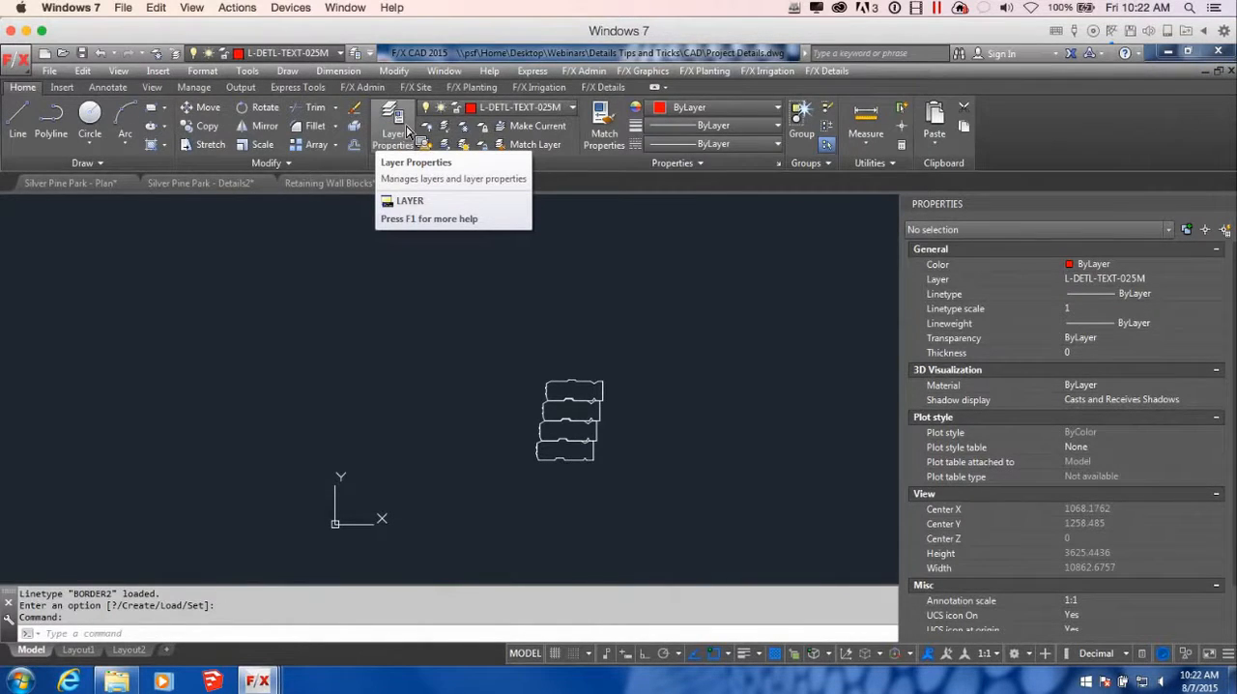
# Make L-DETL-025M the current layer through the Layer Properties Manager
pyautogui.click(394, 129)
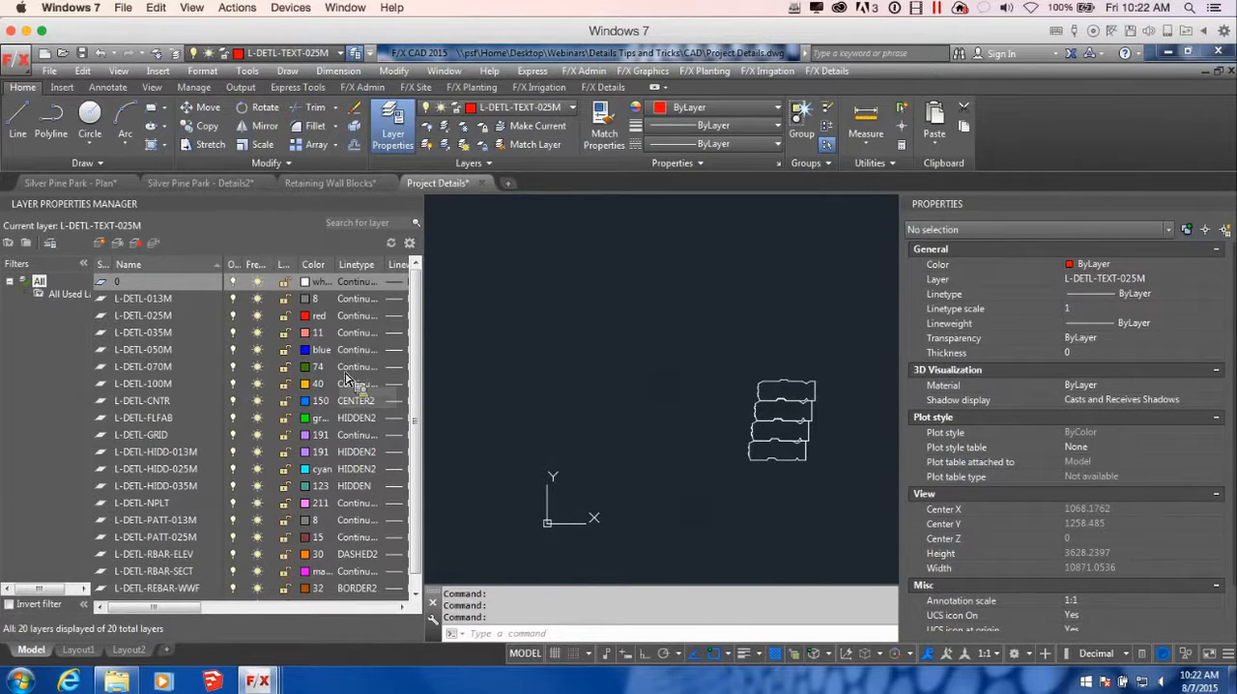
pyautogui.doubleClick(159, 317)
pyautogui.moveTo(735, 431)
pyautogui.mouseDown(button='middle')
pyautogui.moveTo(622, 421)
pyautogui.moveTo(671, 419)
pyautogui.mouseUp(button='middle')
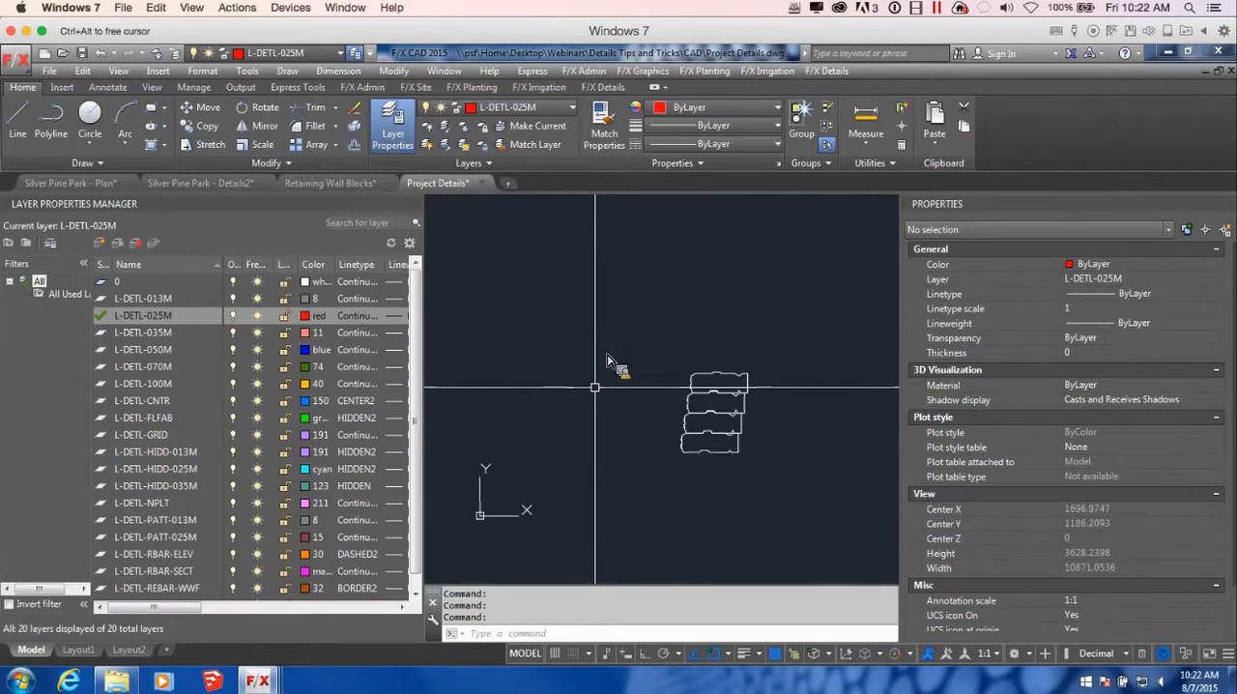
# Draw a horizontal grade polyline about 1090 units long, running left from the face of the third block course up
pyautogui.press('Return')
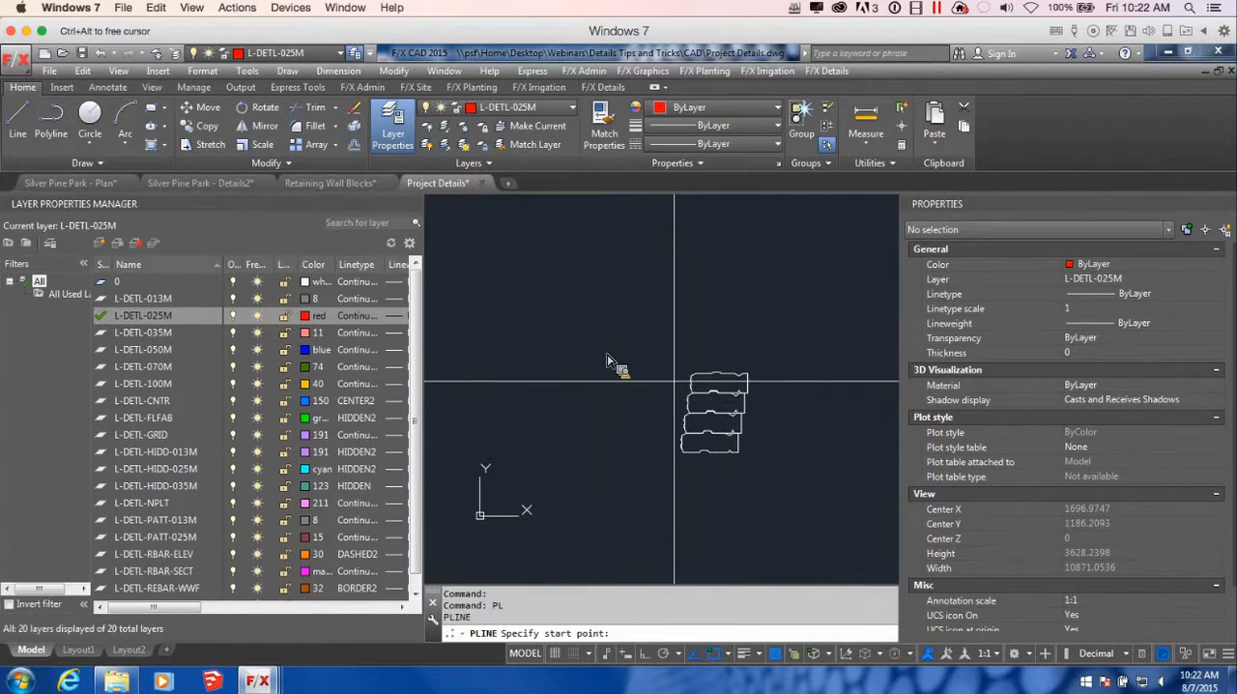
pyautogui.scroll(4, 667, 406)
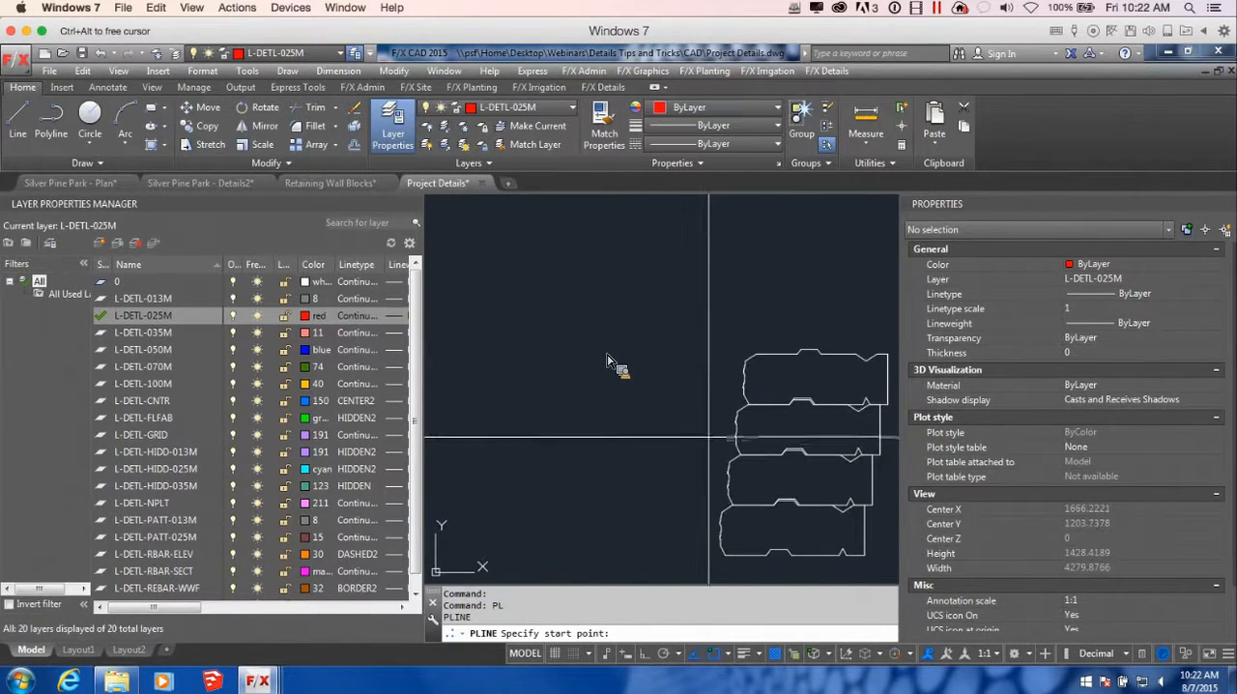
pyautogui.moveTo(724, 519)
pyautogui.mouseDown(button='middle')
pyautogui.moveTo(840, 335)
pyautogui.moveTo(667, 422)
pyautogui.mouseUp(button='middle')
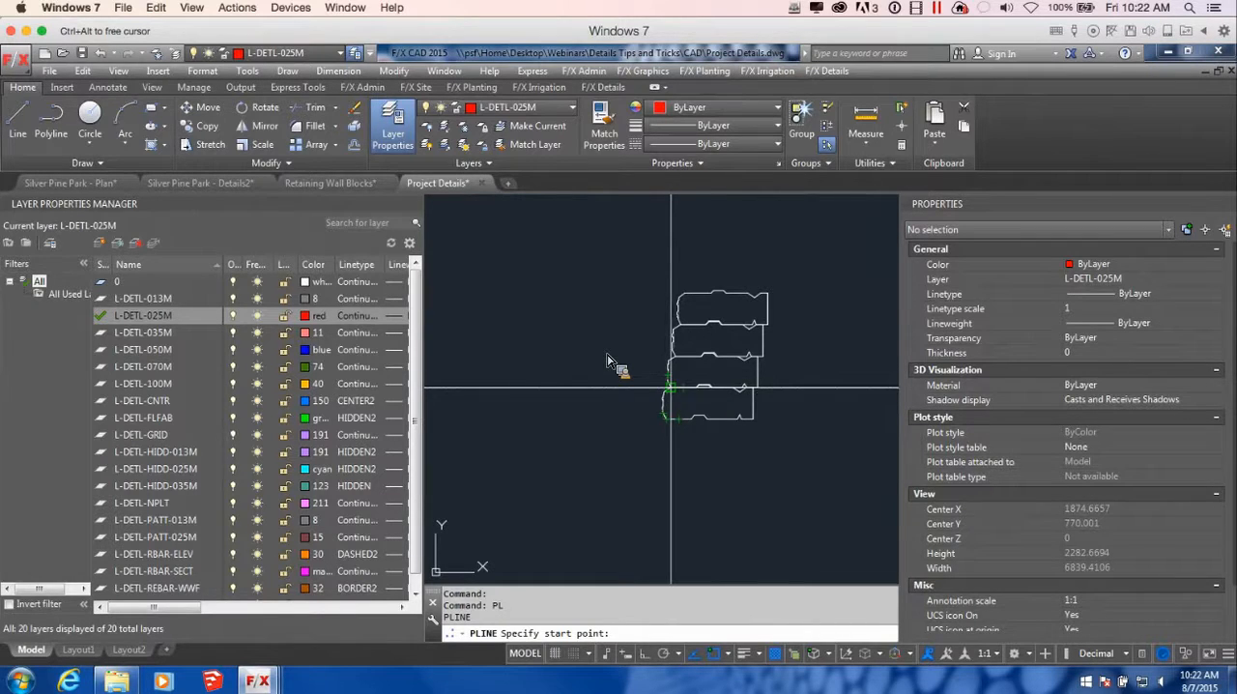
pyautogui.moveTo(619, 319); pyautogui.dragTo(780, 377, button='middle')
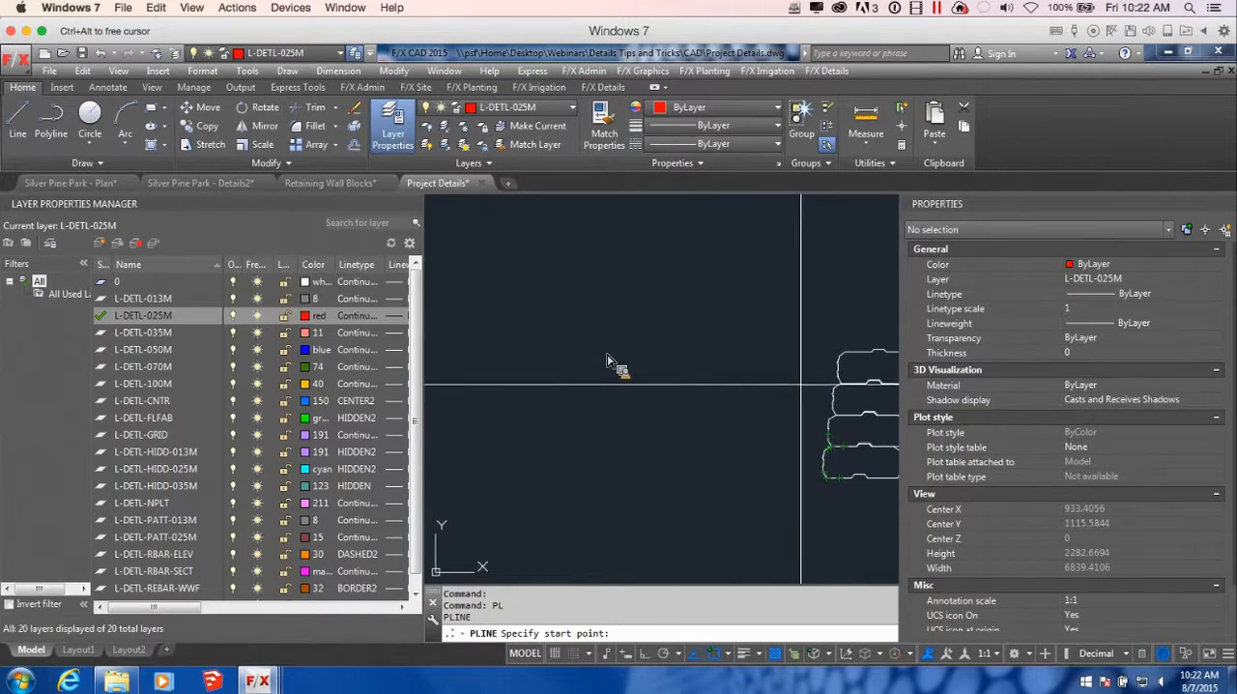
pyautogui.click(831, 397)
pyautogui.press('F8')
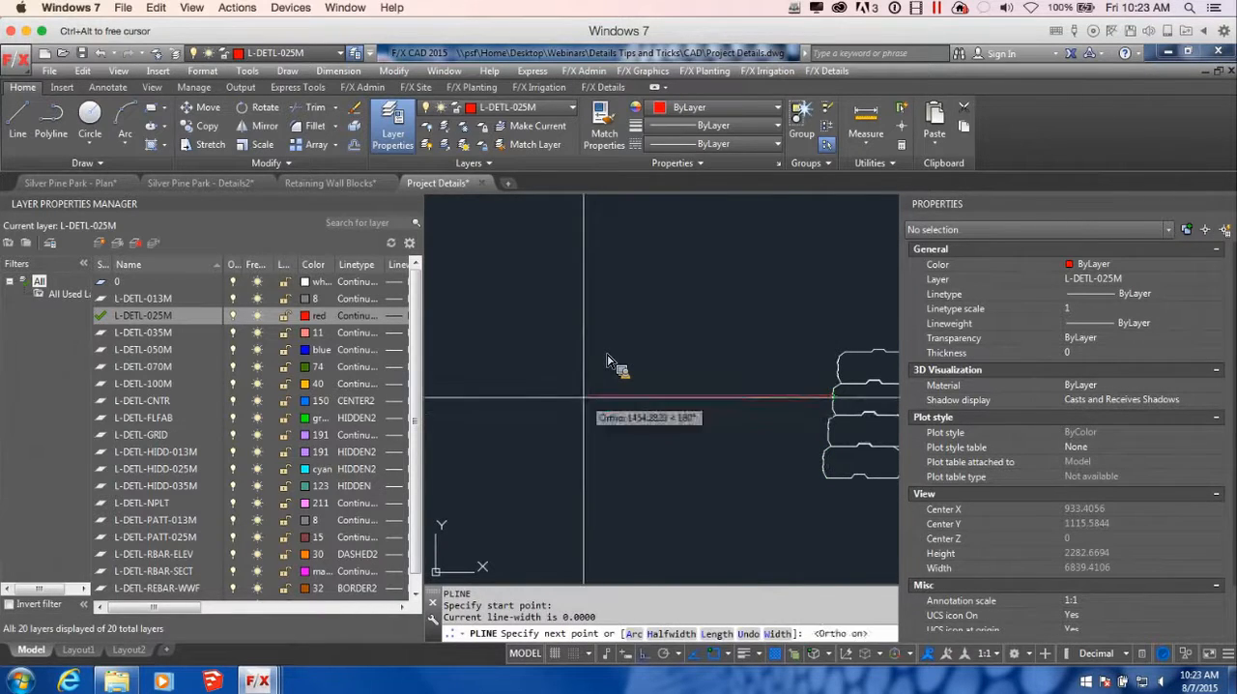
pyautogui.scroll(-2, 609, 387)
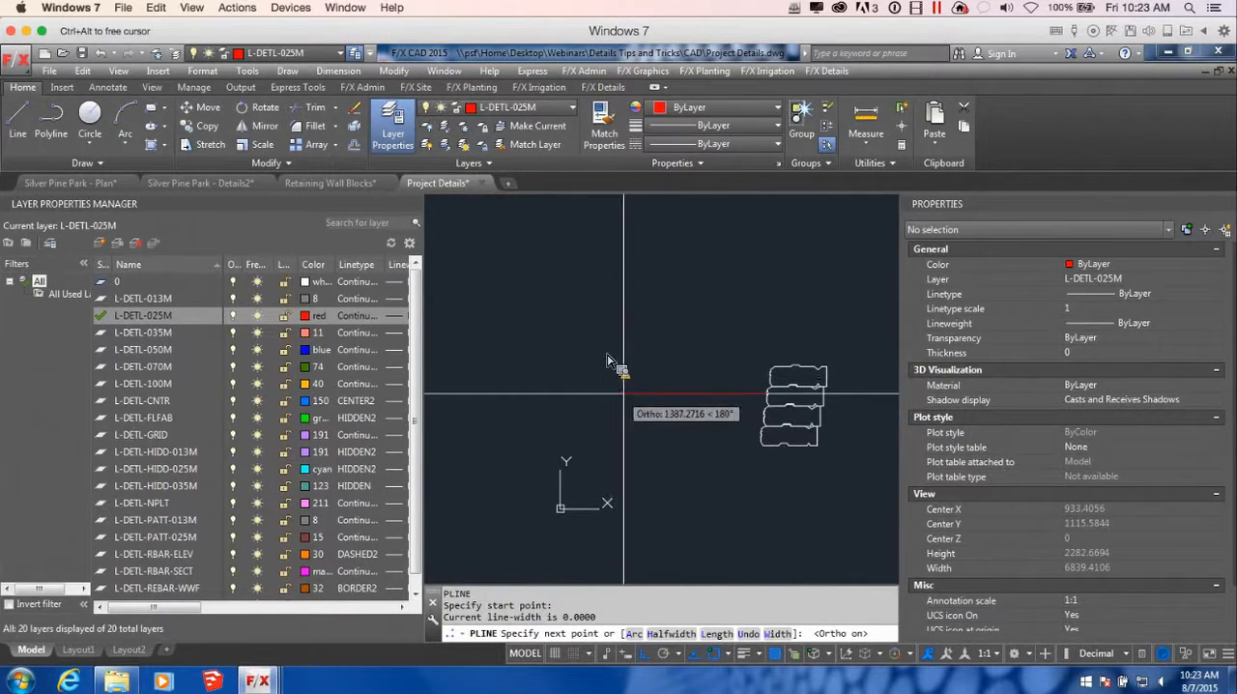
pyautogui.click(651, 395)
pyautogui.scroll(-2, 674, 426)
pyautogui.moveTo(690, 424); pyautogui.dragTo(608, 436, button='middle')
pyautogui.scroll(2, 609, 433)
pyautogui.press('Return')
pyautogui.scroll(5, 628, 425)
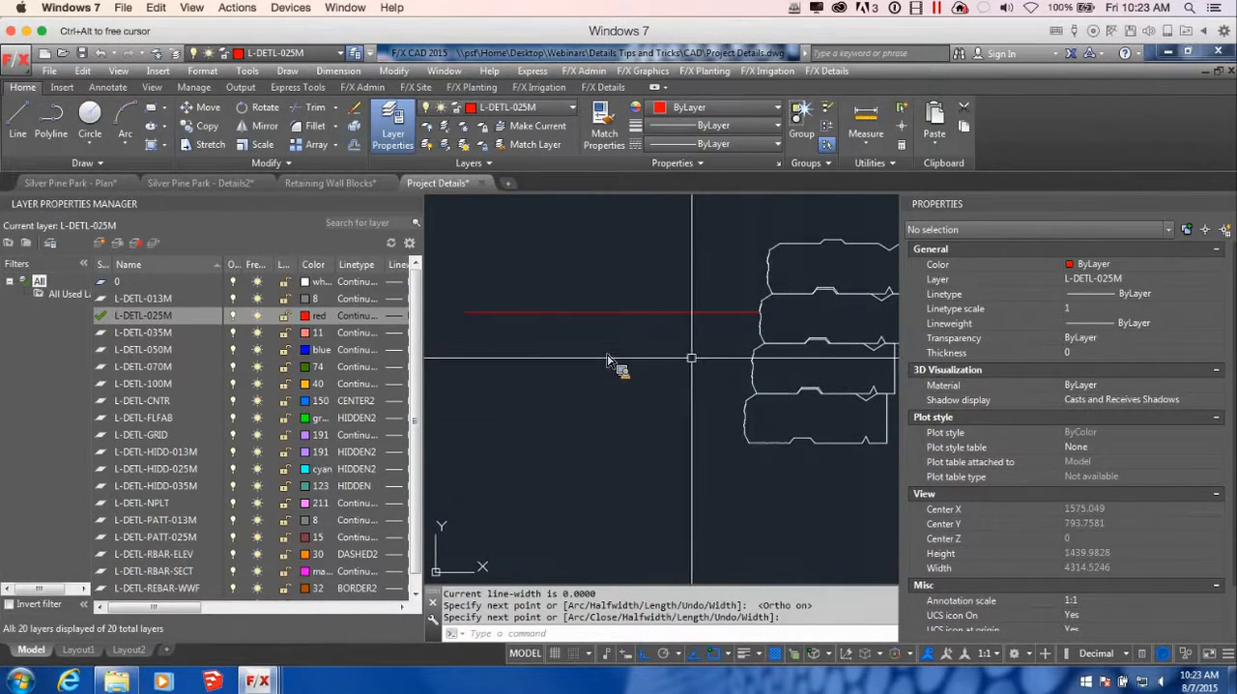
pyautogui.write('o')
pyautogui.press('Return')
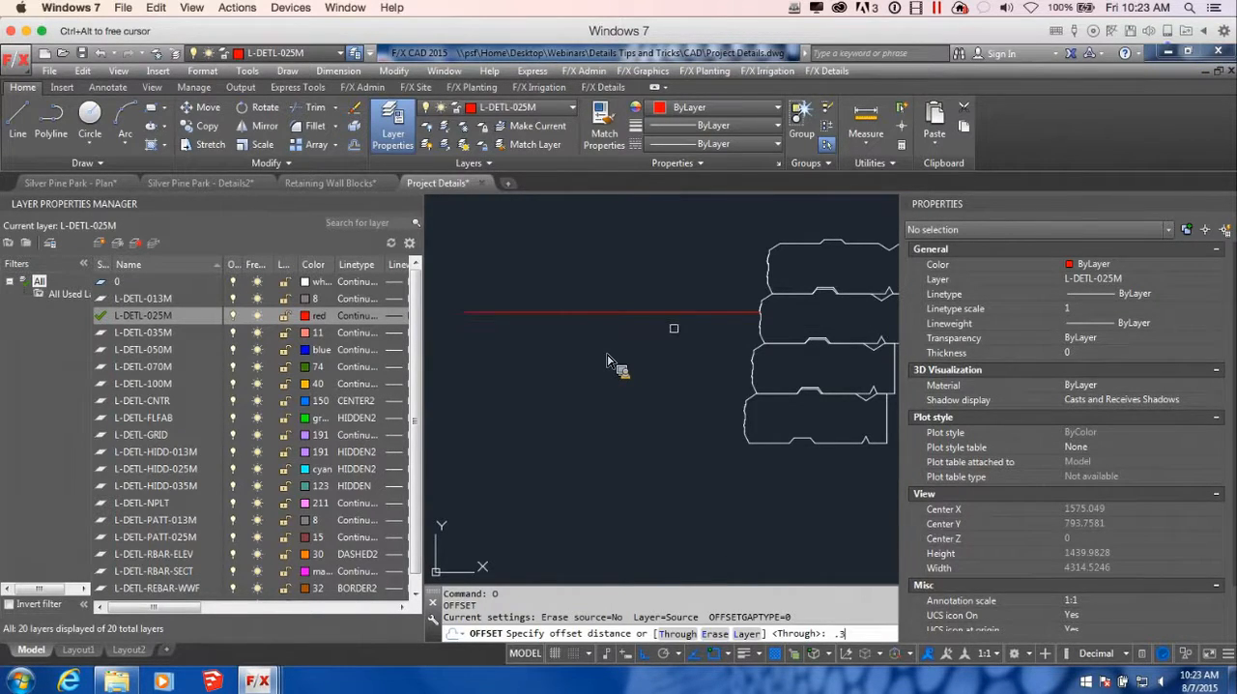
pyautogui.press('Return')
pyautogui.press('Escape')
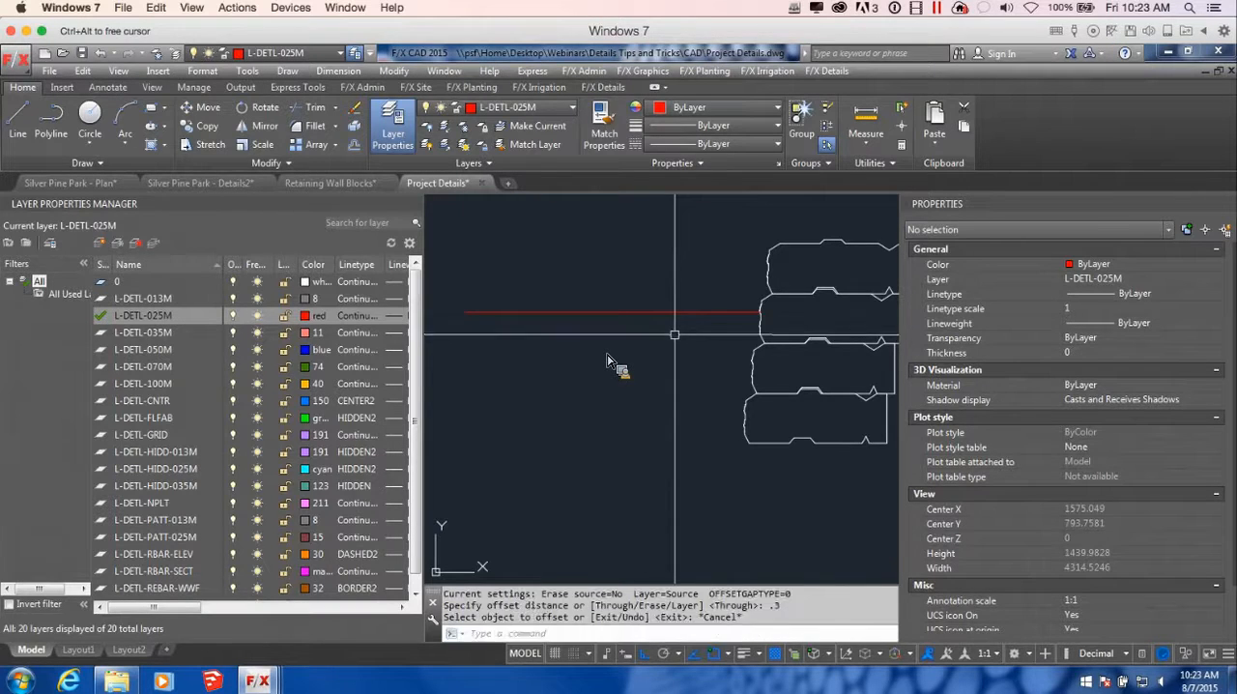
# Offset the grade line 300 units downward and end the Offset command
pyautogui.press('Return')
pyautogui.write('o')
pyautogui.press('Return')
pyautogui.write('300')
pyautogui.press('Return')
pyautogui.click(667, 310)
pyautogui.click(670, 527)
pyautogui.scroll(-2, 704, 444)
pyautogui.click(725, 448)
pyautogui.moveTo(725, 449); pyautogui.dragTo(630, 486, button='middle')
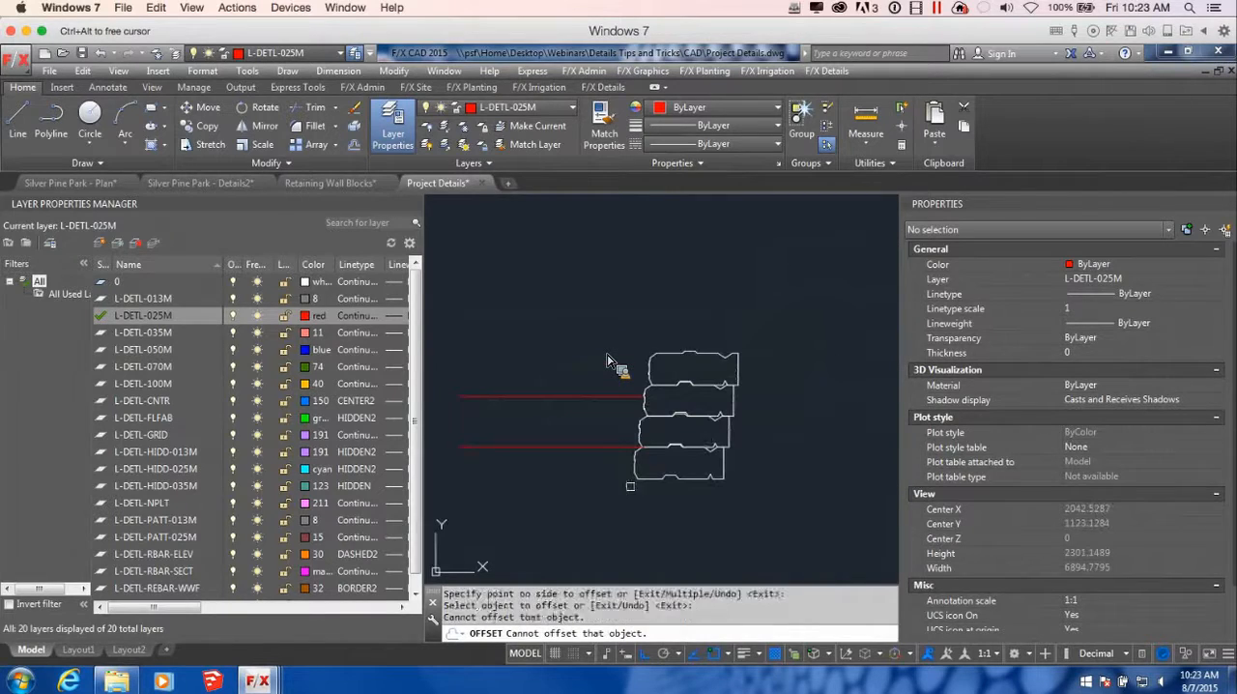
pyautogui.moveTo(633, 424); pyautogui.dragTo(779, 430, button='middle')
pyautogui.scroll(4, 822, 384)
pyautogui.scroll(-2, 607, 361)
pyautogui.press('Return')
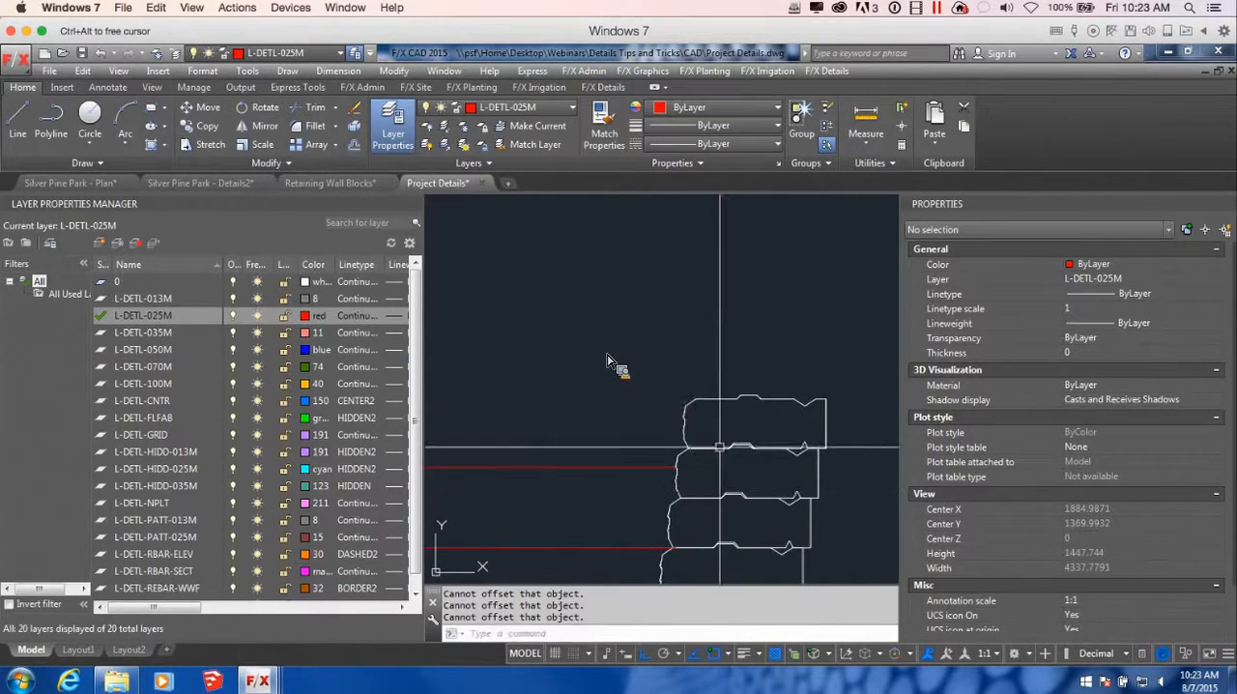
# Move both grade lines so the upper one's right end meets the front joint below the top block
pyautogui.moveTo(729, 519)
pyautogui.mouseDown(button='middle')
pyautogui.moveTo(806, 421)
pyautogui.moveTo(824, 418)
pyautogui.mouseUp(button='middle')
pyautogui.scroll(-2, 824, 418)
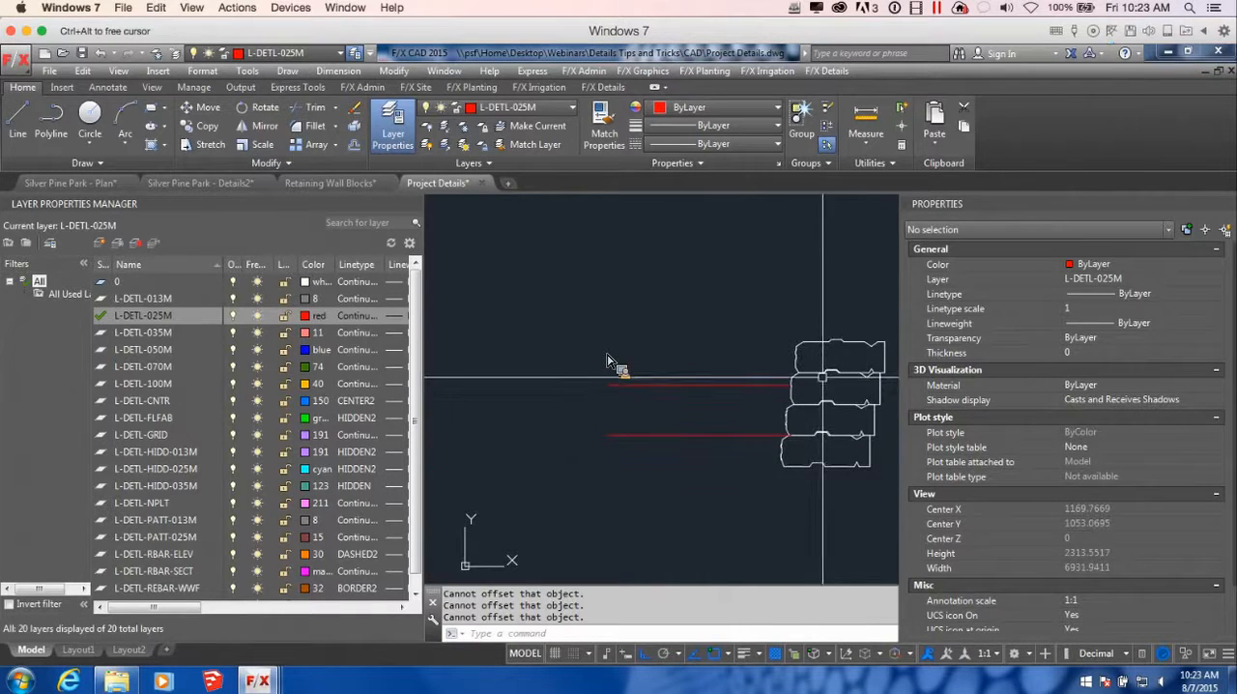
pyautogui.click(730, 473)
pyautogui.click(671, 379)
pyautogui.write('m')
pyautogui.press('Return')
pyautogui.scroll(2, 812, 384)
pyautogui.scroll(8, 812, 384)
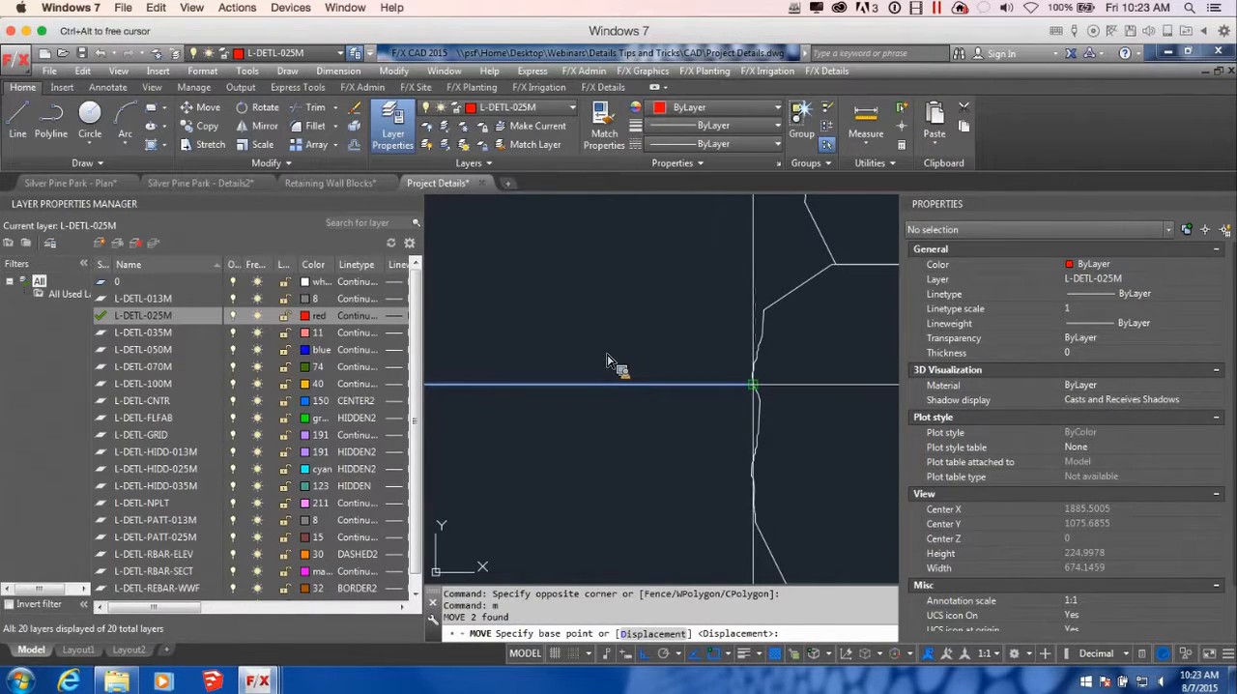
pyautogui.click(754, 381)
pyautogui.scroll(-4, 837, 265)
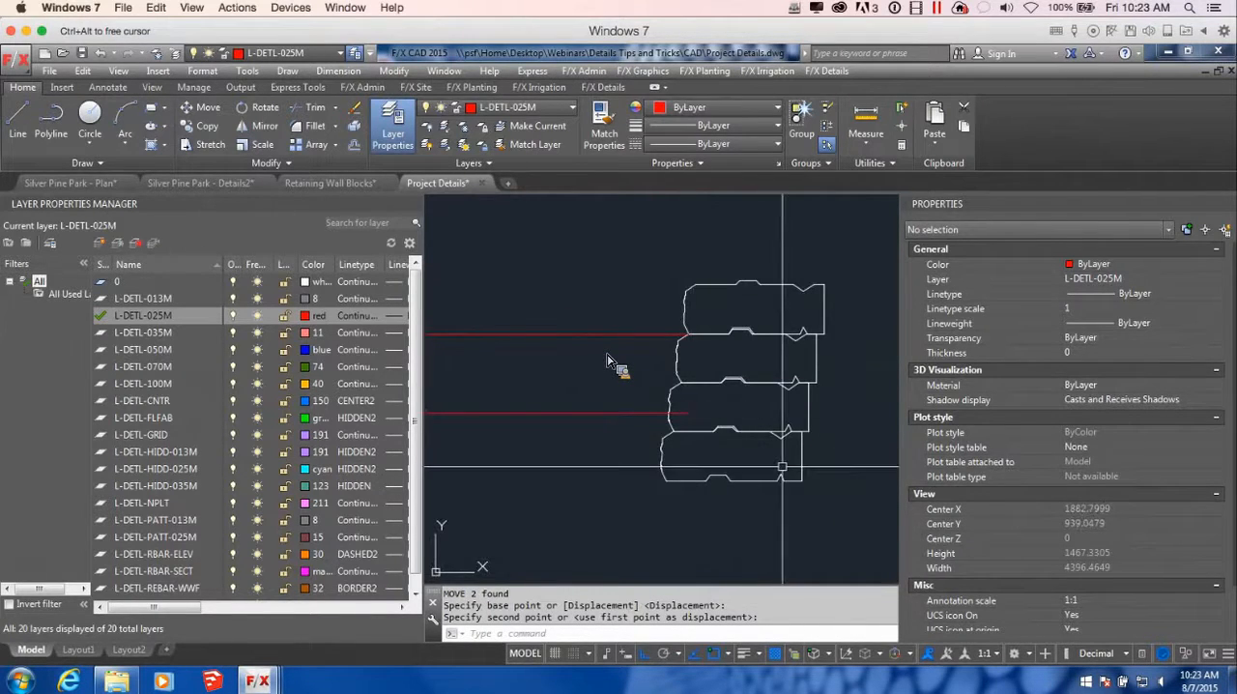
# Stretch the right end of the lower grade line back to the face of the second block course
pyautogui.scroll(-1, 716, 432)
pyautogui.scroll(2, 641, 357)
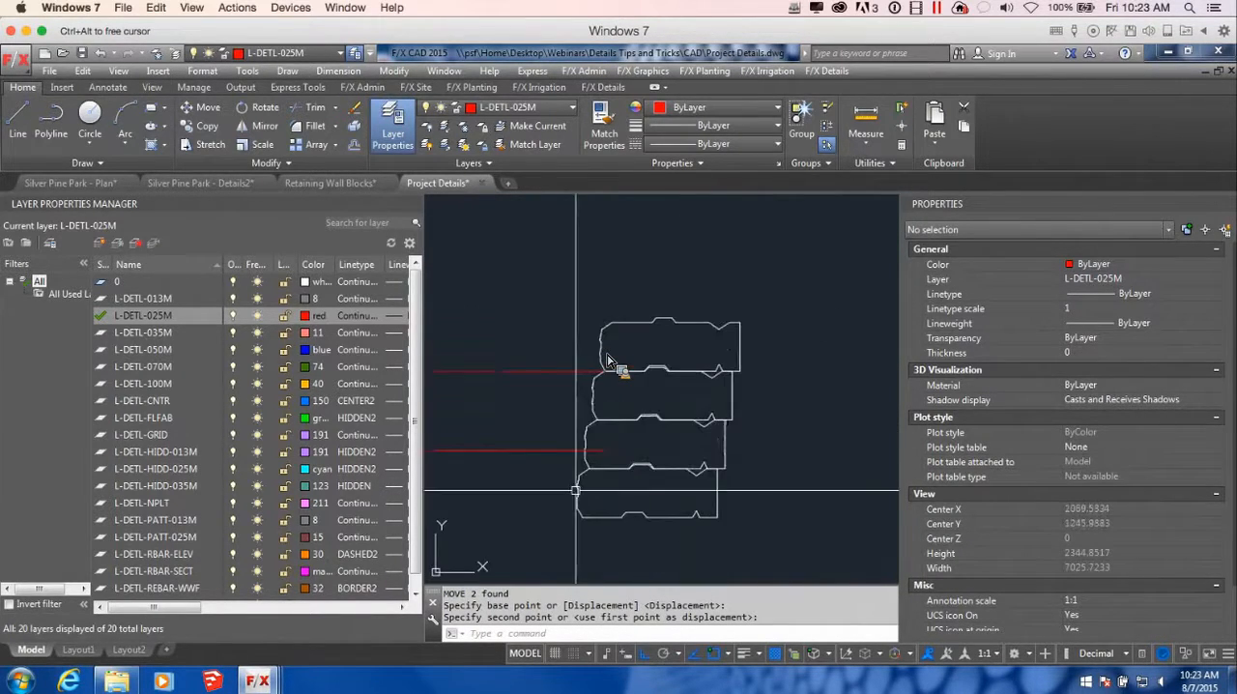
pyautogui.scroll(6, 599, 451)
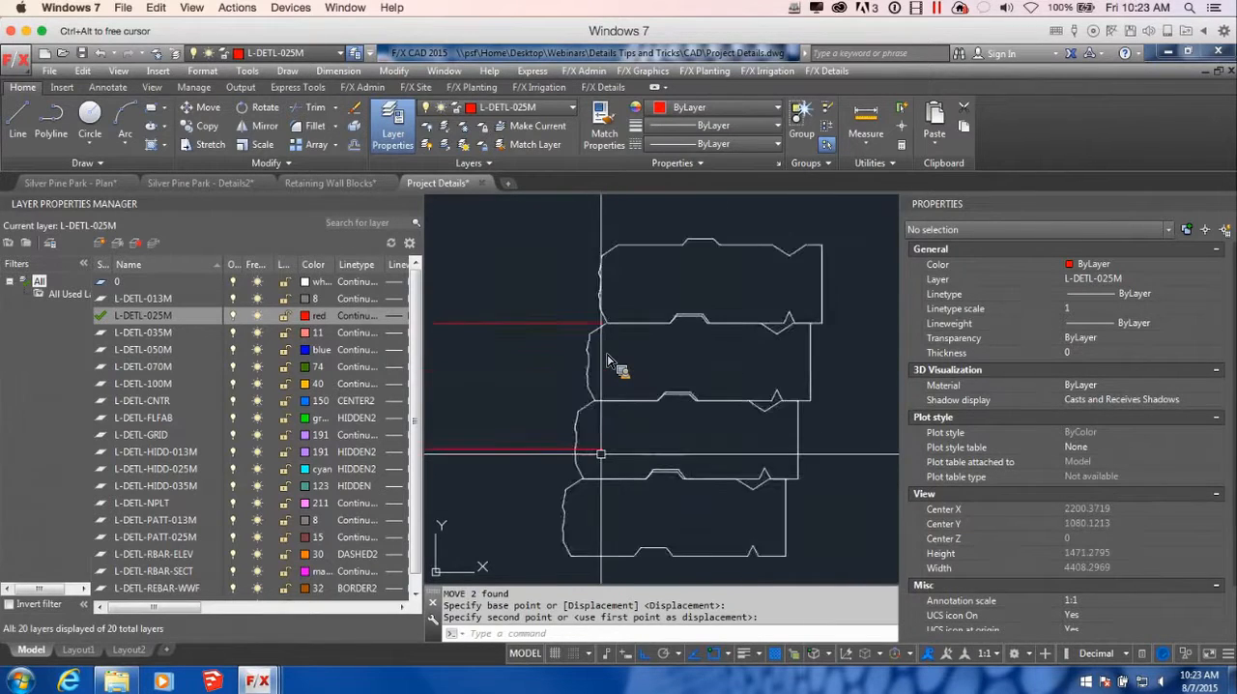
pyautogui.click(602, 445)
pyautogui.click(616, 445)
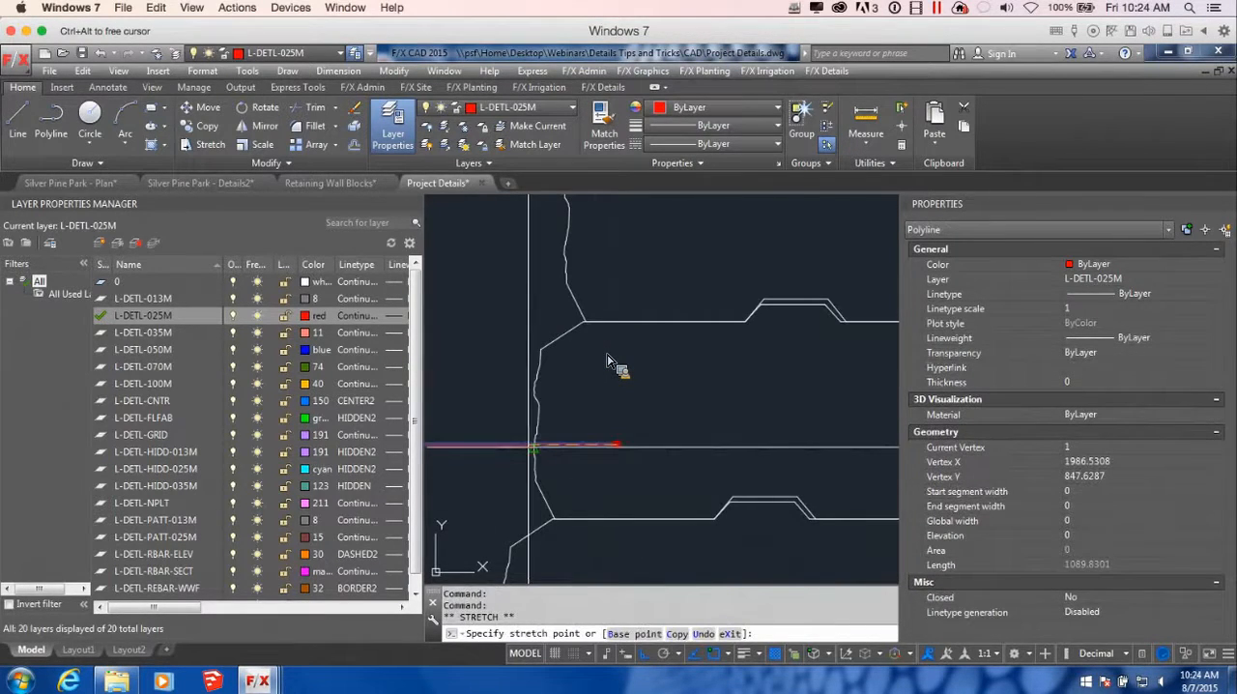
pyautogui.click(537, 442)
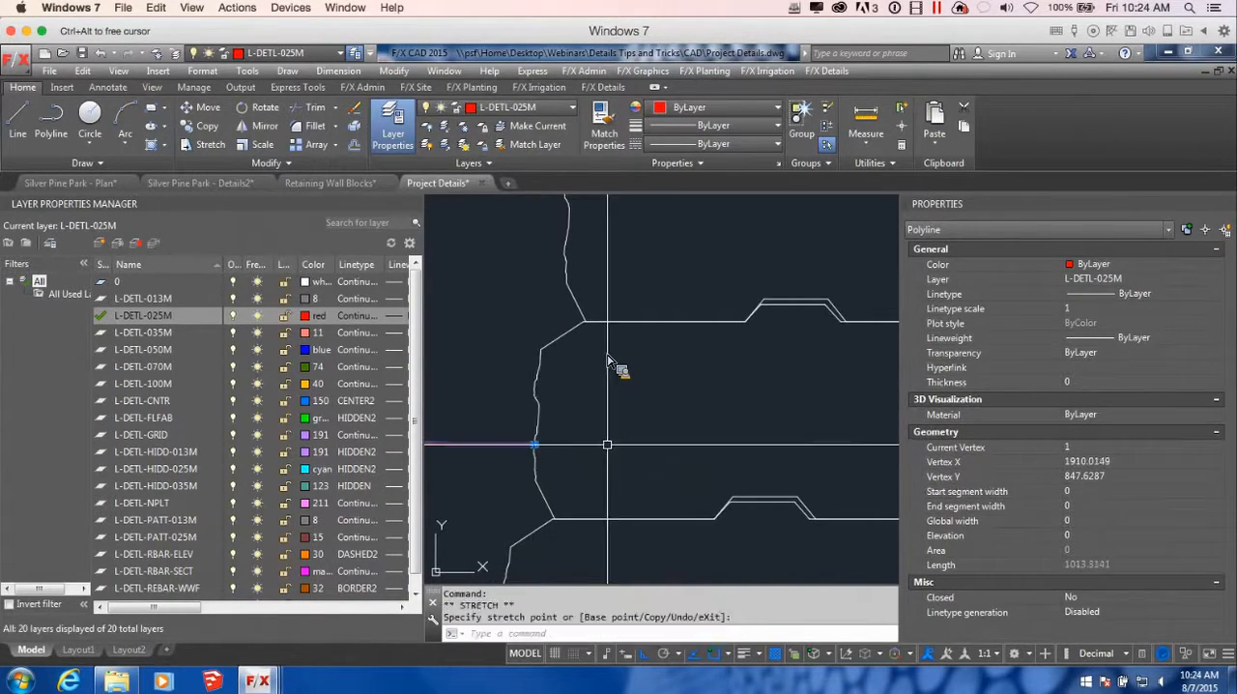
pyautogui.scroll(-4, 603, 445)
pyautogui.moveTo(602, 444); pyautogui.dragTo(729, 409, button='middle')
pyautogui.scroll(-2, 682, 437)
pyautogui.moveTo(665, 442)
pyautogui.mouseDown(button='middle')
pyautogui.moveTo(815, 422)
pyautogui.moveTo(689, 420)
pyautogui.mouseUp(button='middle')
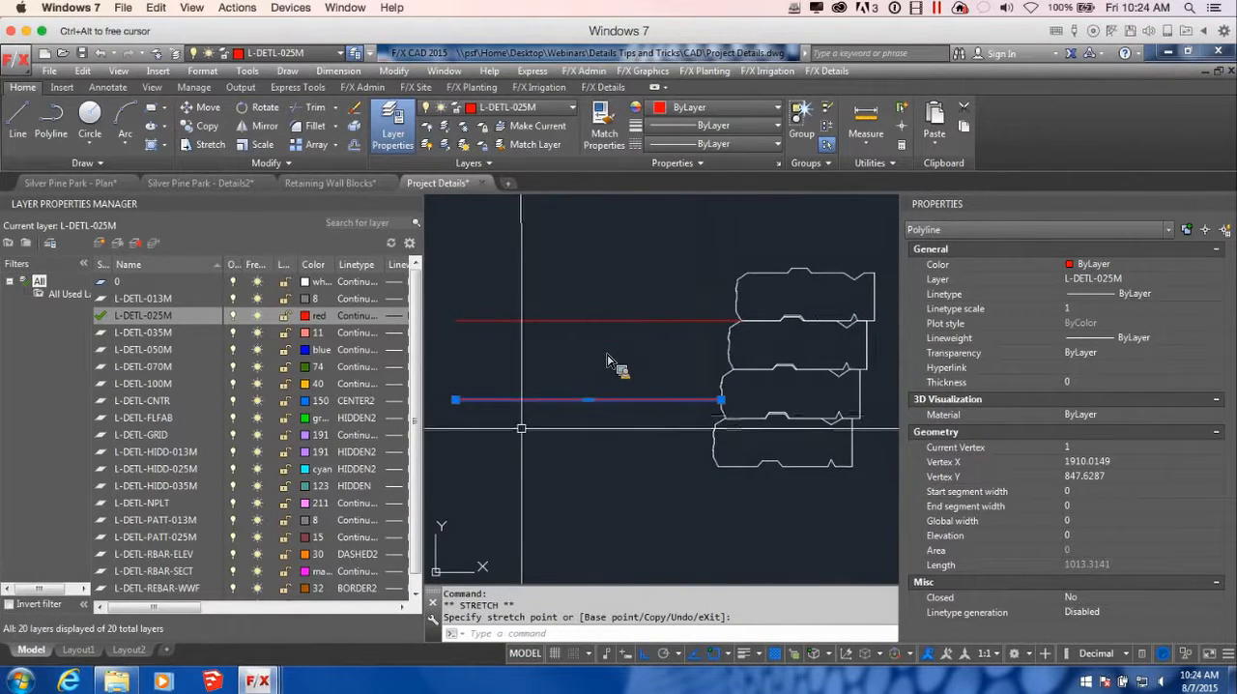
pyautogui.moveTo(457, 401)
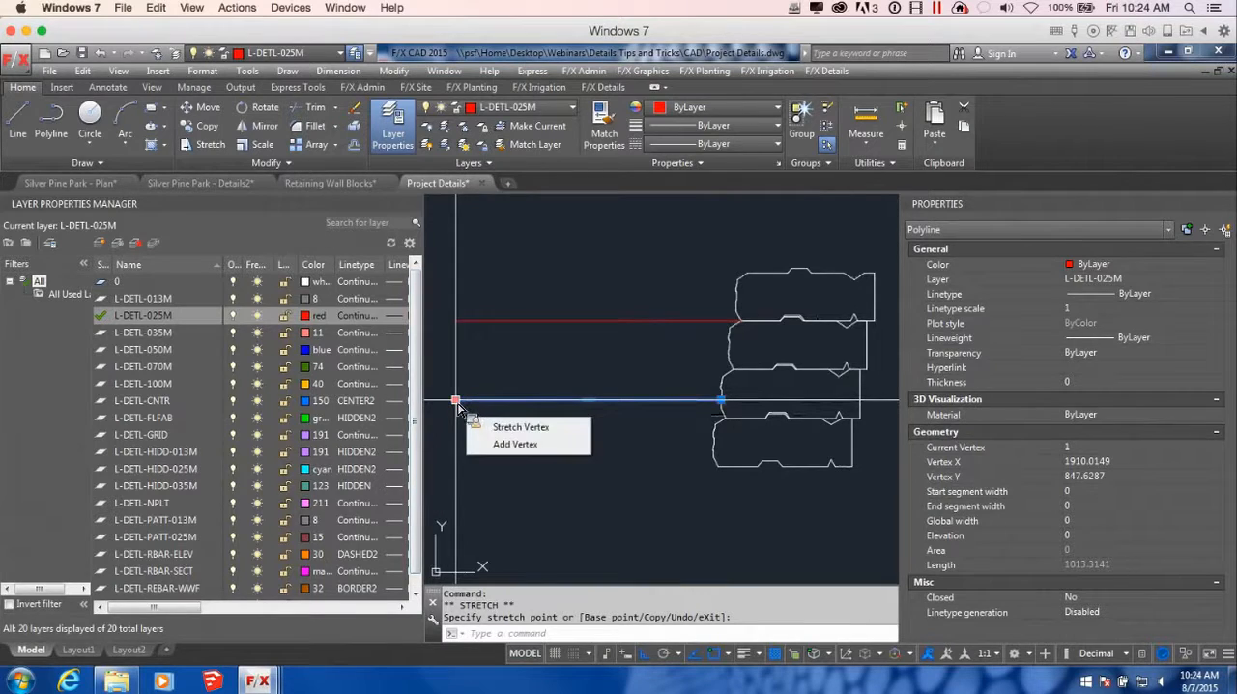
pyautogui.click(522, 444)
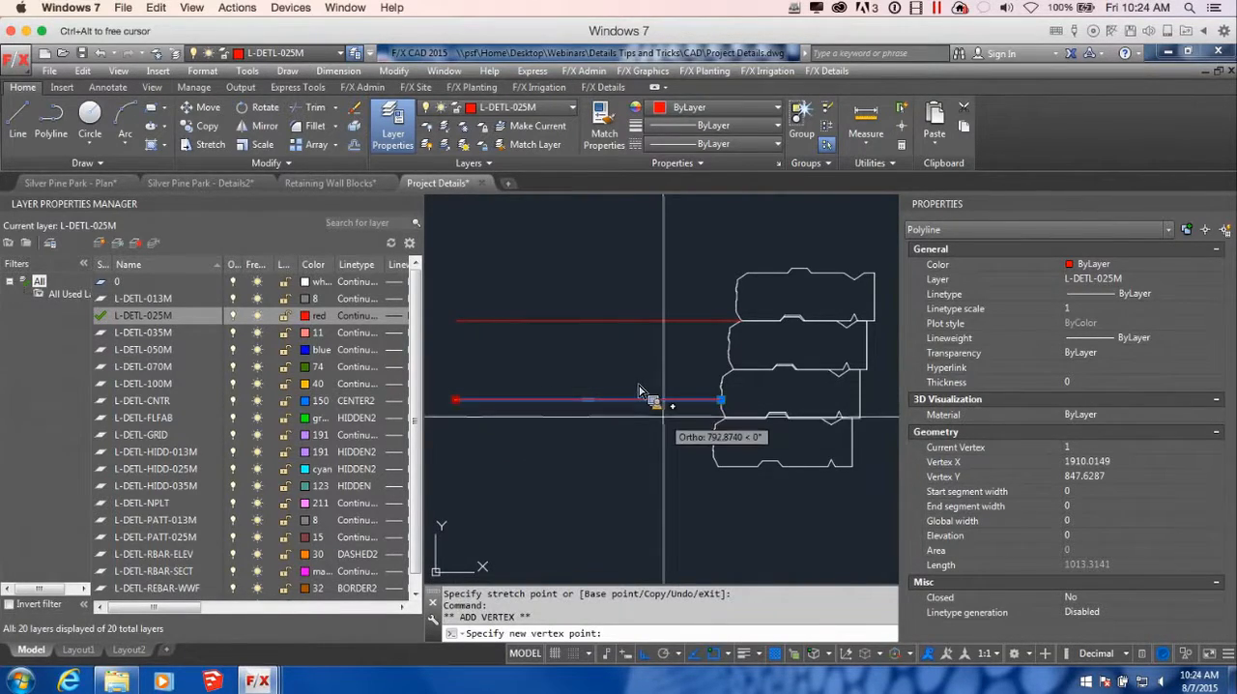
pyautogui.scroll(2, 639, 392)
pyautogui.press('F3')
pyautogui.scroll(-4, 662, 456)
pyautogui.moveTo(662, 455); pyautogui.dragTo(843, 356, button='middle')
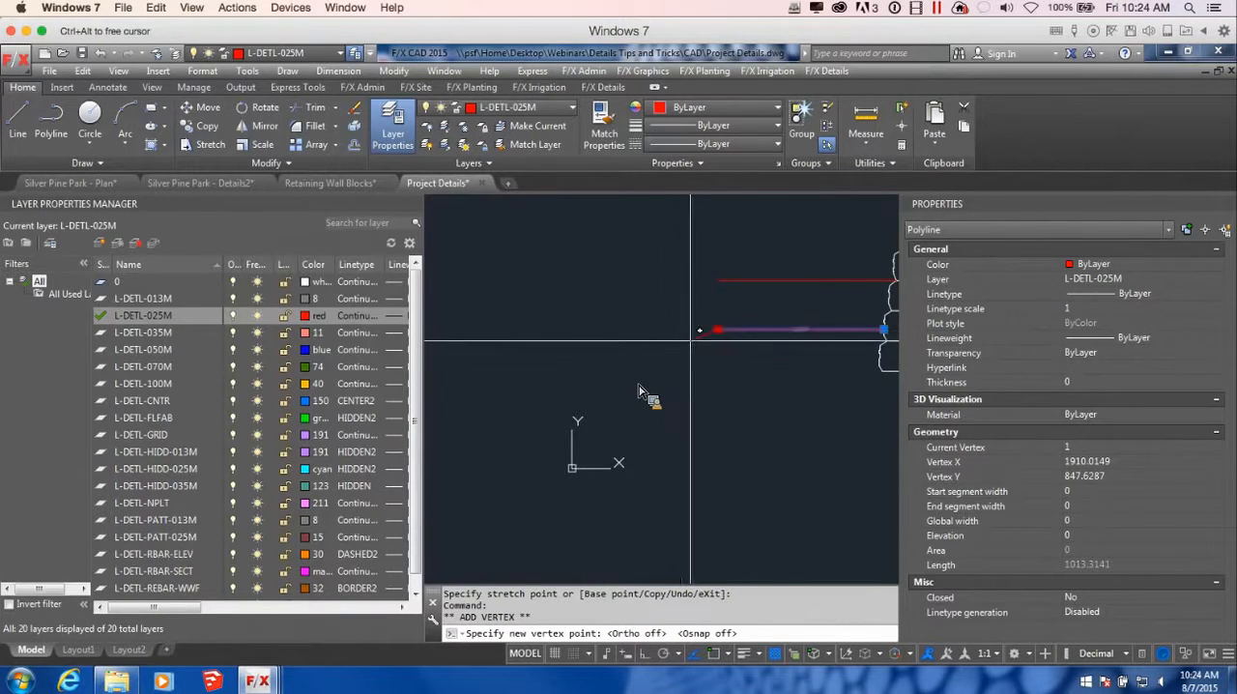
pyautogui.press('Escape')
# Shorten the lower grade line from its left end to about 441 units, sloping slightly down away from the wall
pyautogui.moveTo(719, 331); pyautogui.dragTo(514, 305, button='middle')
pyautogui.click(514, 303)
pyautogui.scroll(-6, 617, 354)
pyautogui.moveTo(699, 364); pyautogui.dragTo(641, 361, button='middle')
pyautogui.scroll(4, 636, 353)
pyautogui.moveTo(567, 338)
pyautogui.mouseDown(button='middle')
pyautogui.moveTo(735, 351)
pyautogui.moveTo(756, 373)
pyautogui.moveTo(699, 377)
pyautogui.mouseUp(button='middle')
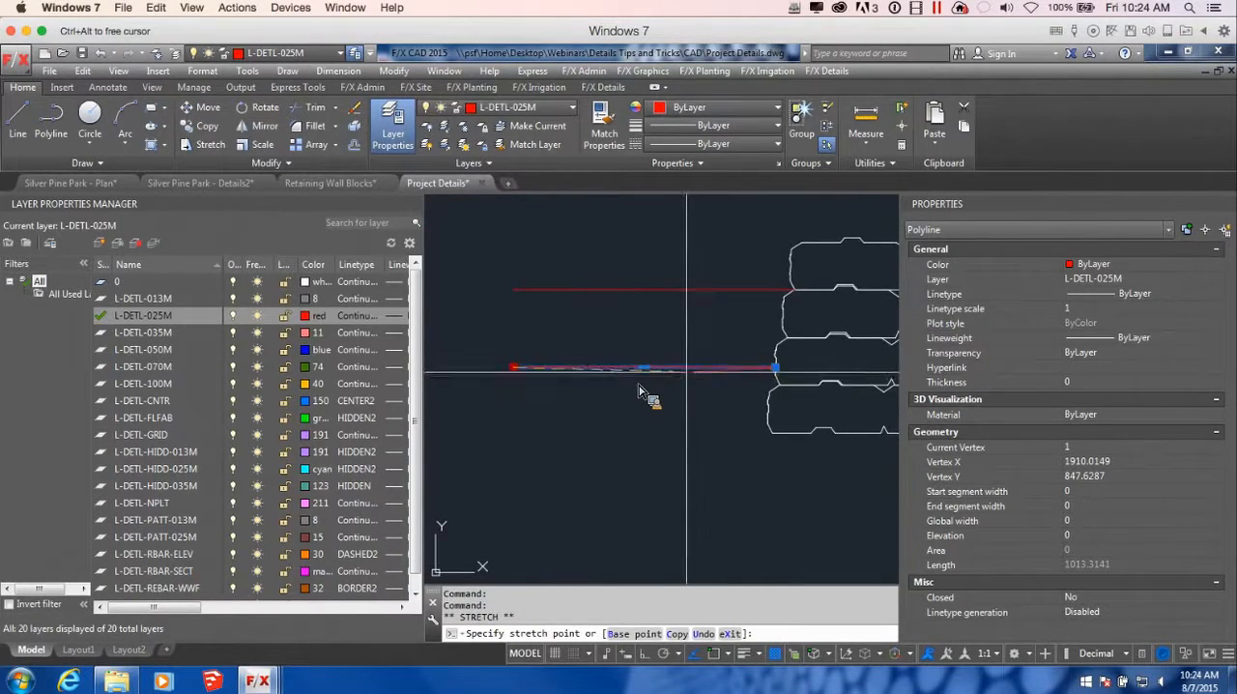
pyautogui.click(687, 370)
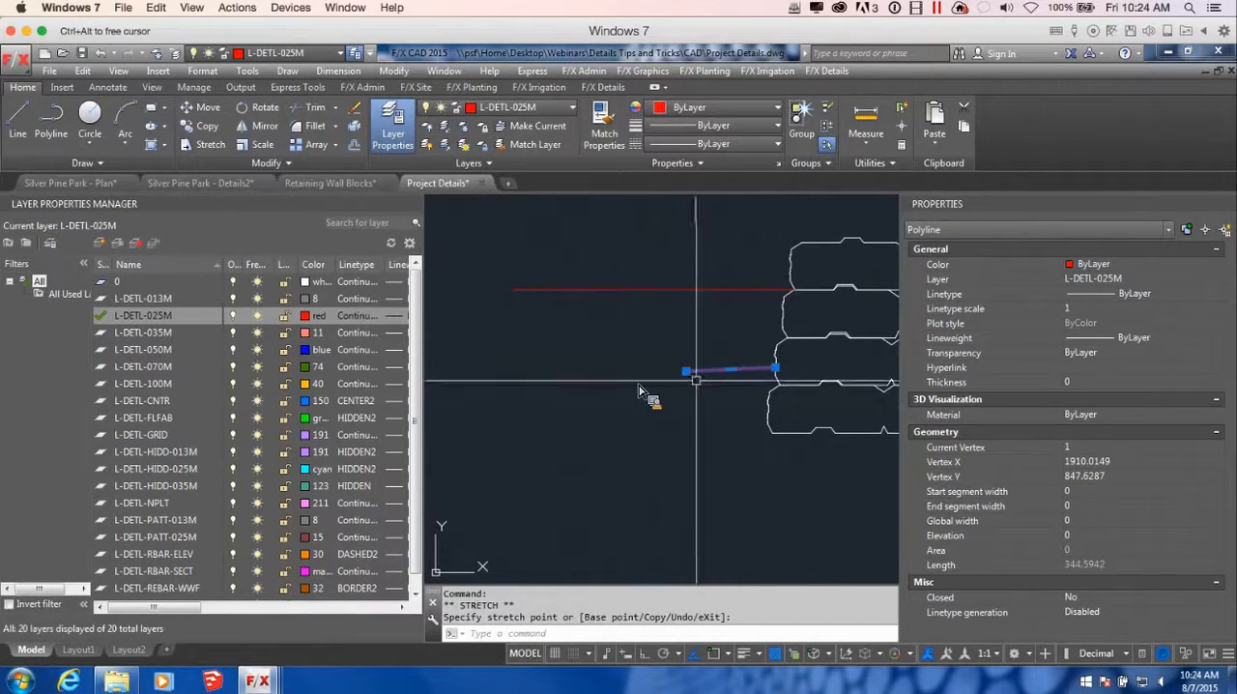
pyautogui.moveTo(686, 372)
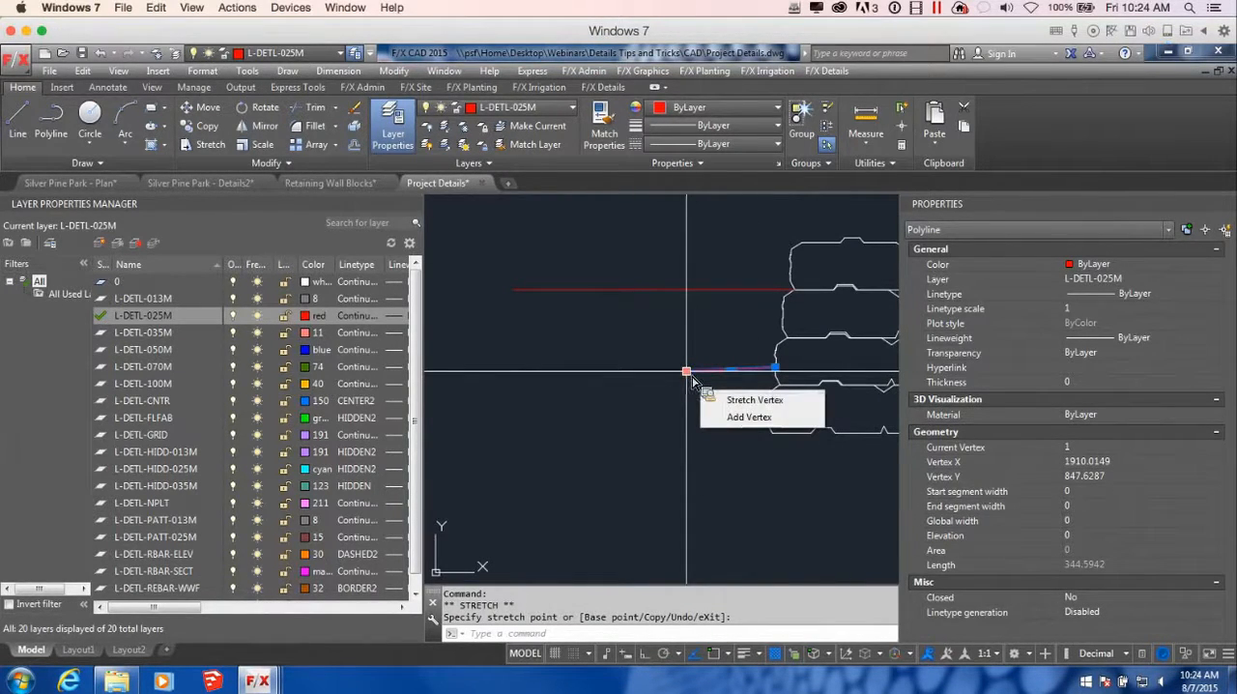
pyautogui.click(687, 371)
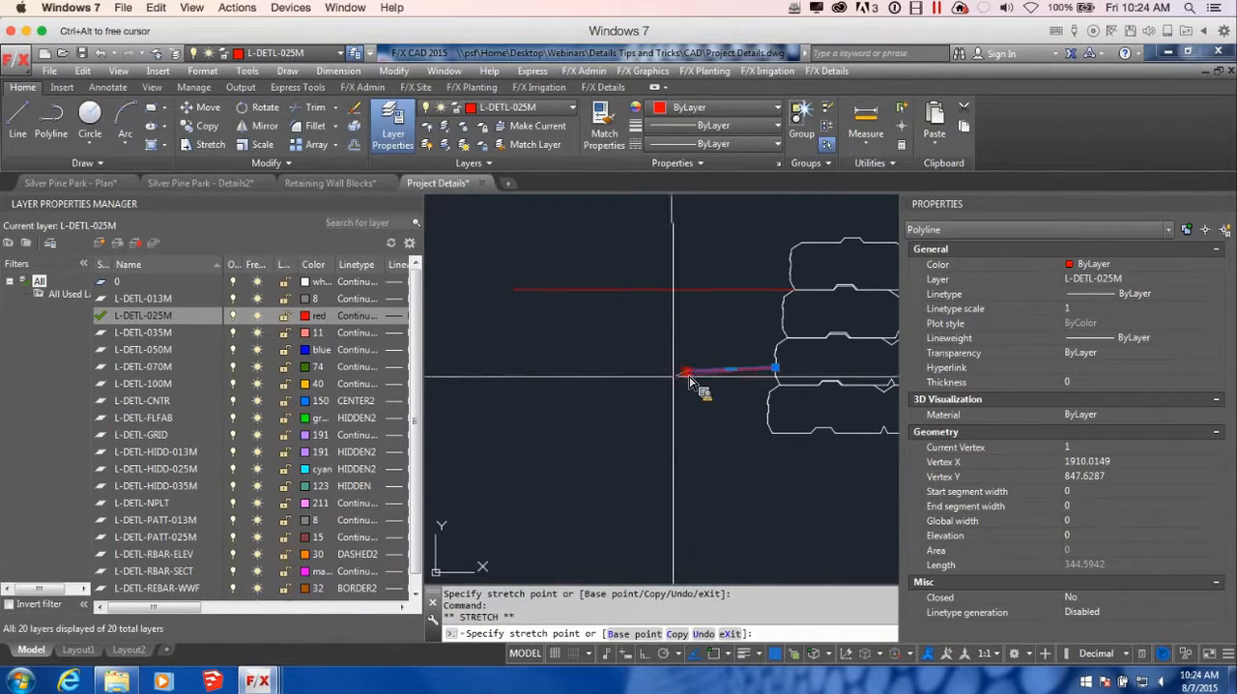
pyautogui.click(661, 373)
# Add a left end vertex to the lower grade line just beyond the upper line's left end, rising slightly to form a shallow swale
pyautogui.moveTo(663, 377)
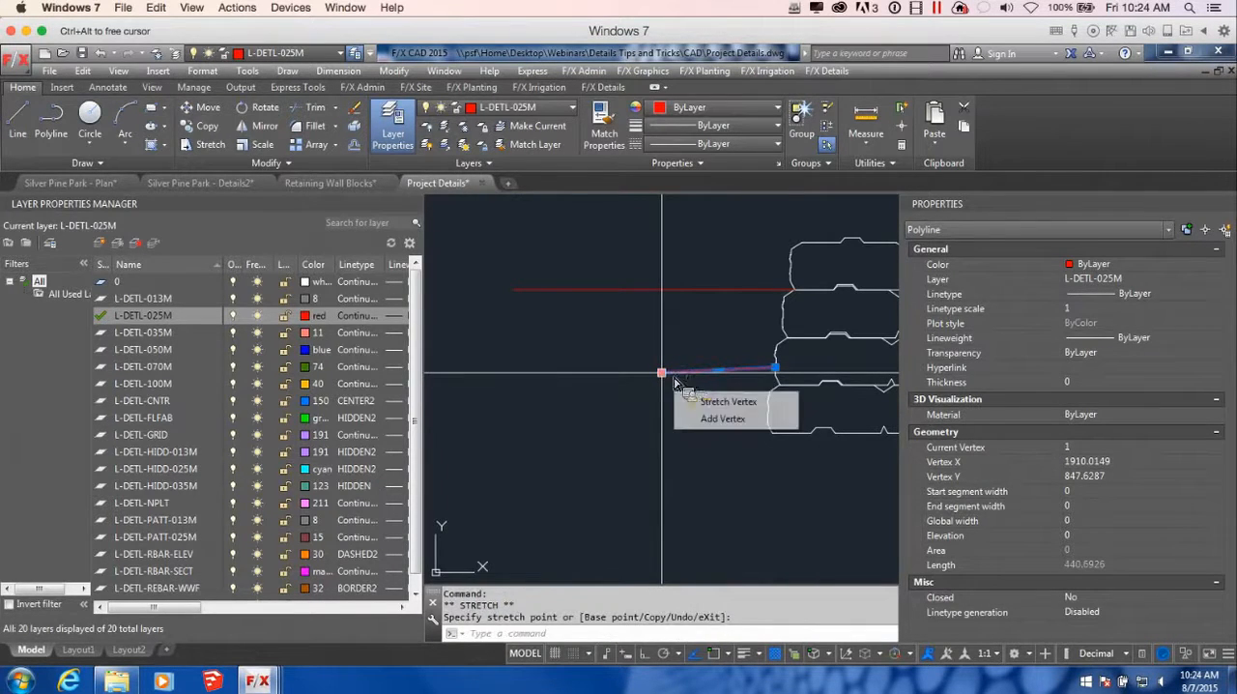
pyautogui.click(720, 418)
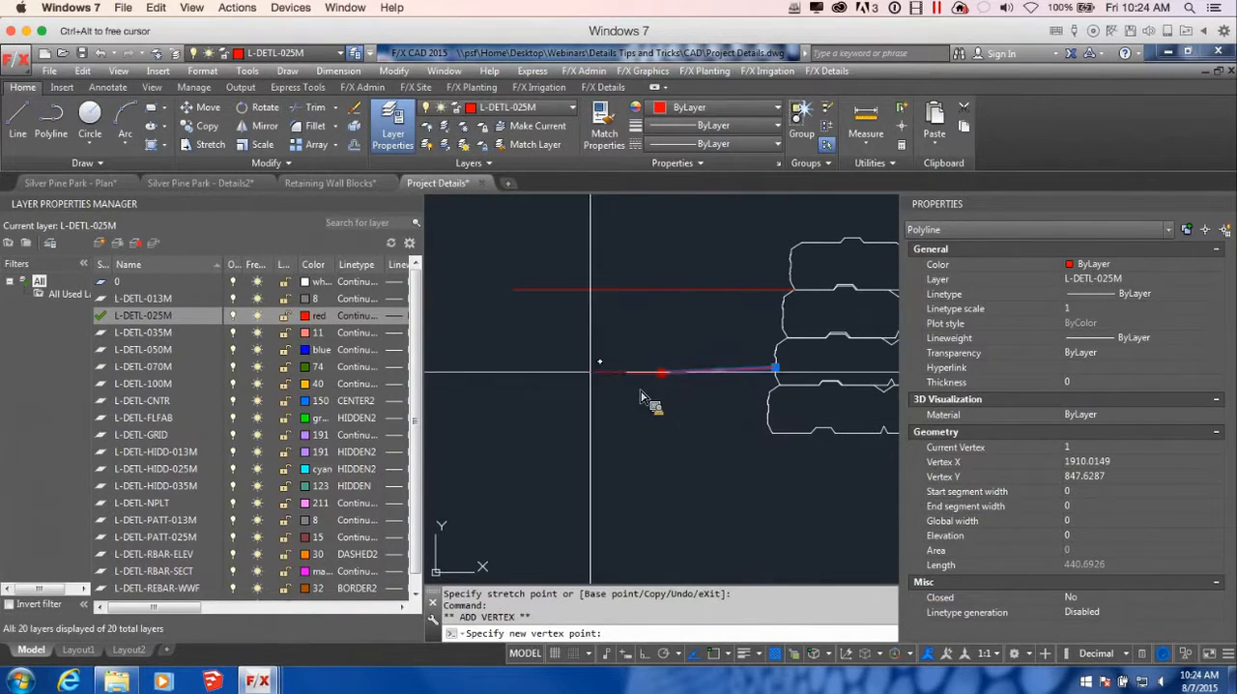
pyautogui.click(502, 367)
pyautogui.press('Escape')
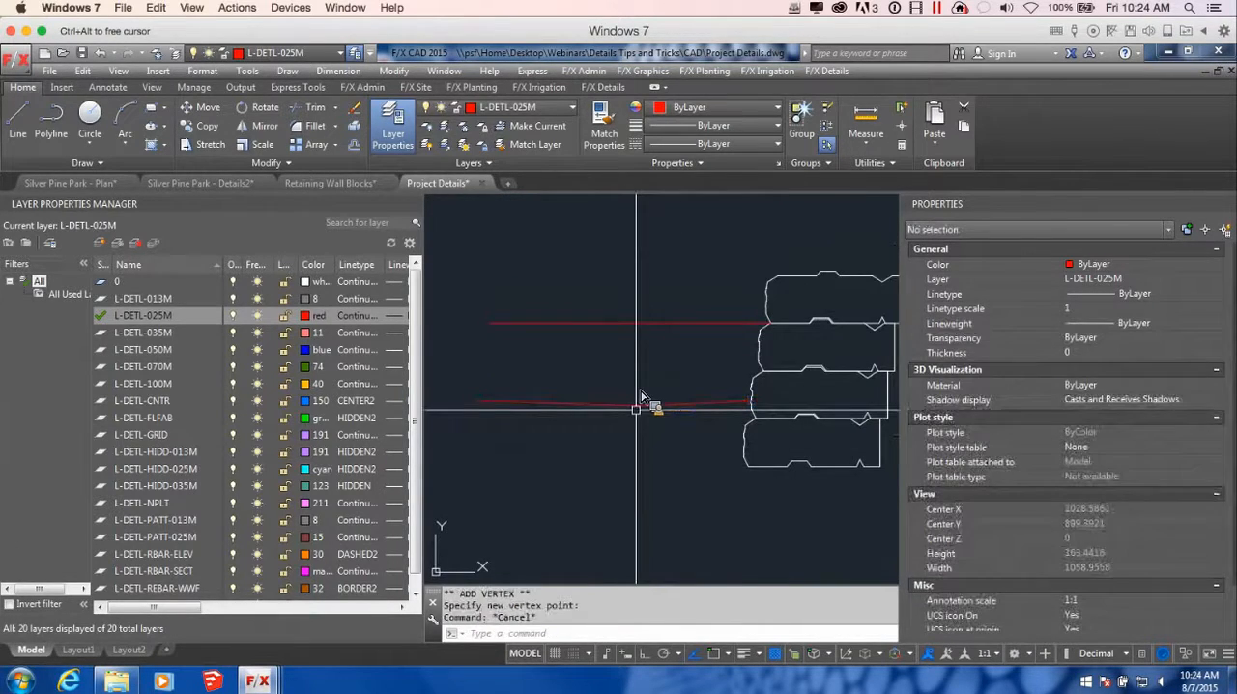
# Start a trench polyline on the lower grade line in the swale and draw its left side about 368 units straight down
pyautogui.write('pl')
pyautogui.press('Return')
pyautogui.scroll(-2, 643, 397)
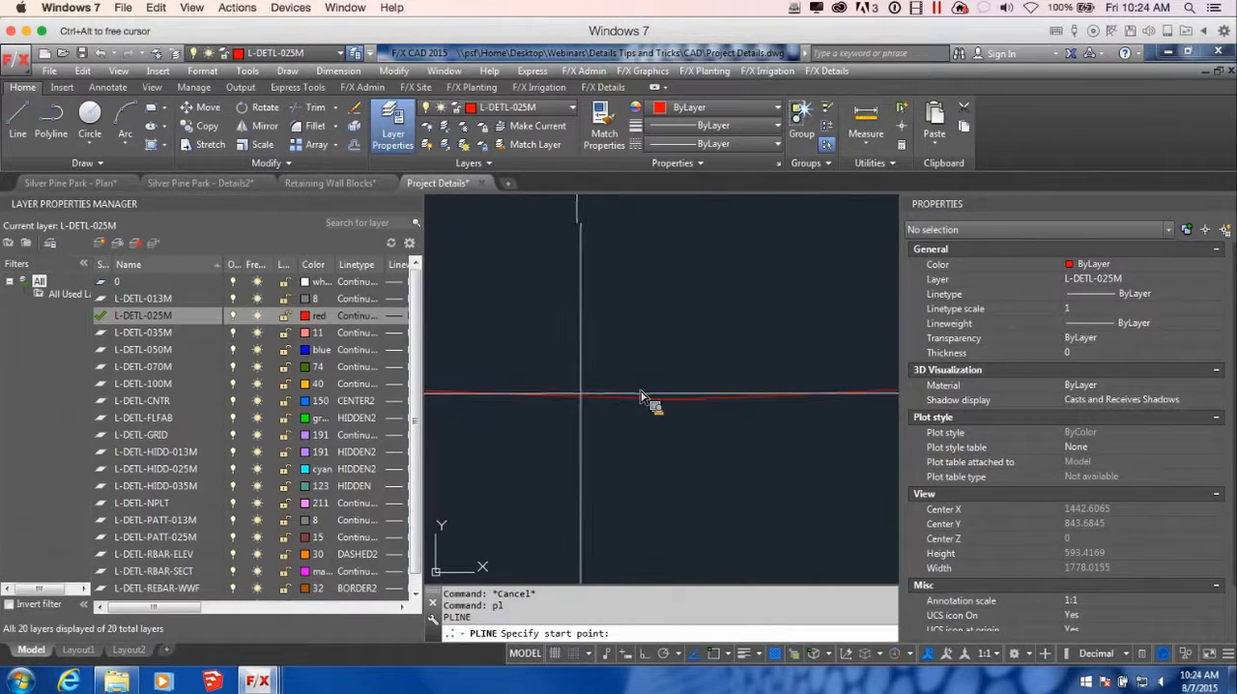
pyautogui.click(578, 394)
pyautogui.scroll(-2, 588, 401)
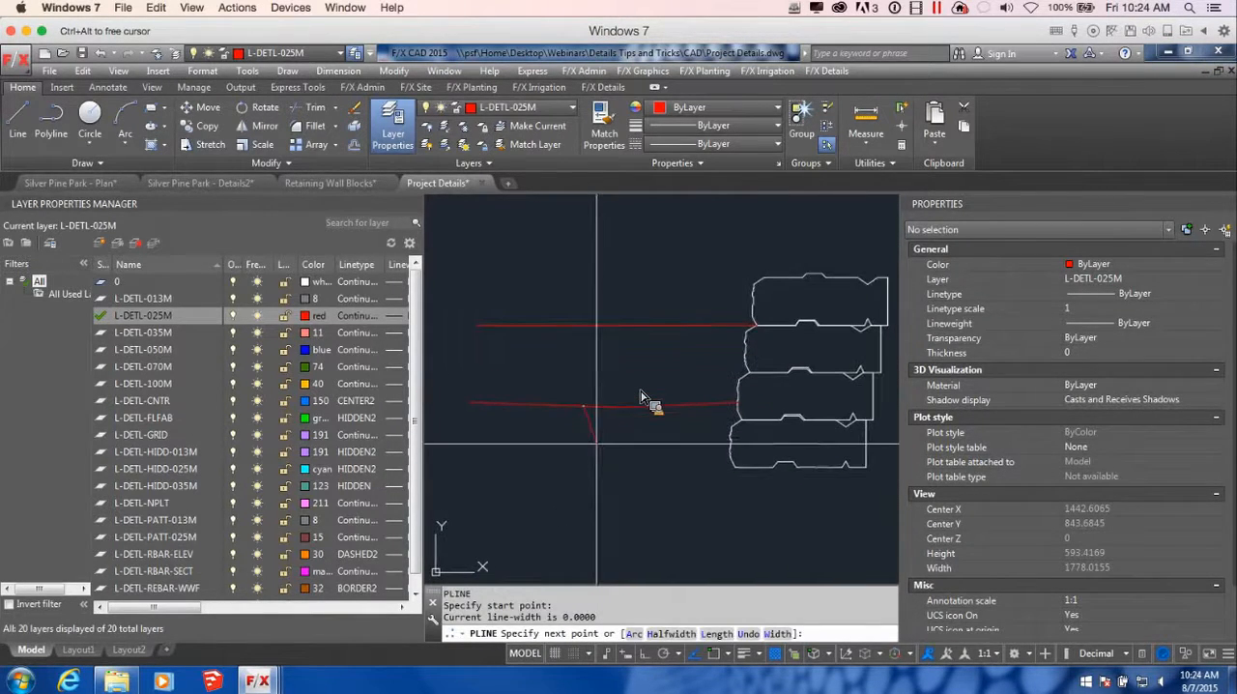
pyautogui.press('F8')
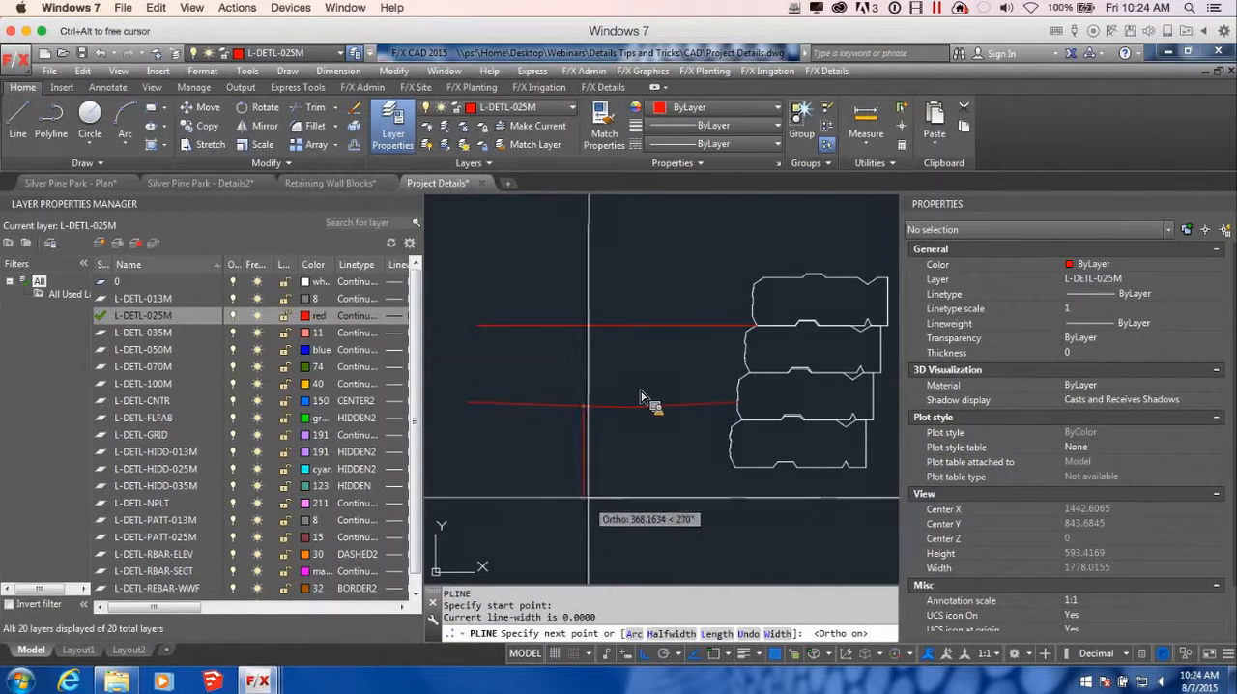
pyautogui.click(587, 497)
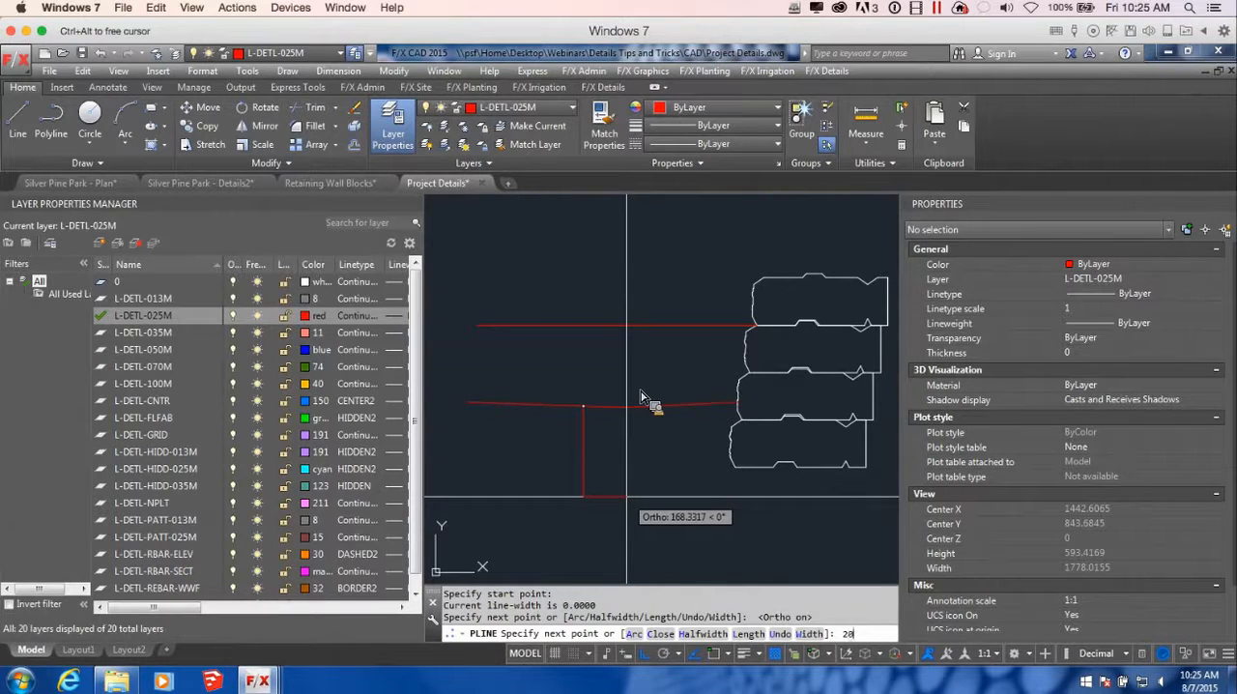
# Complete the trench outline with a 200-unit-wide base and a vertical right side up to the lower grade line
pyautogui.press('Return')
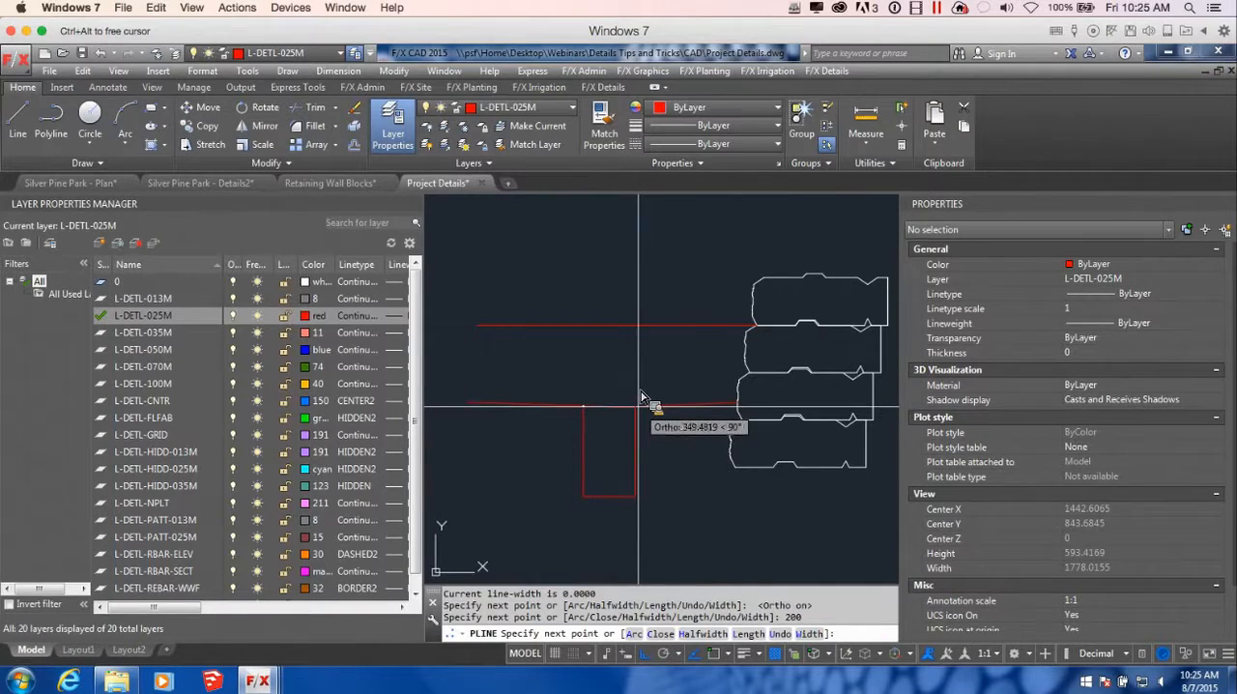
pyautogui.scroll(2, 641, 398)
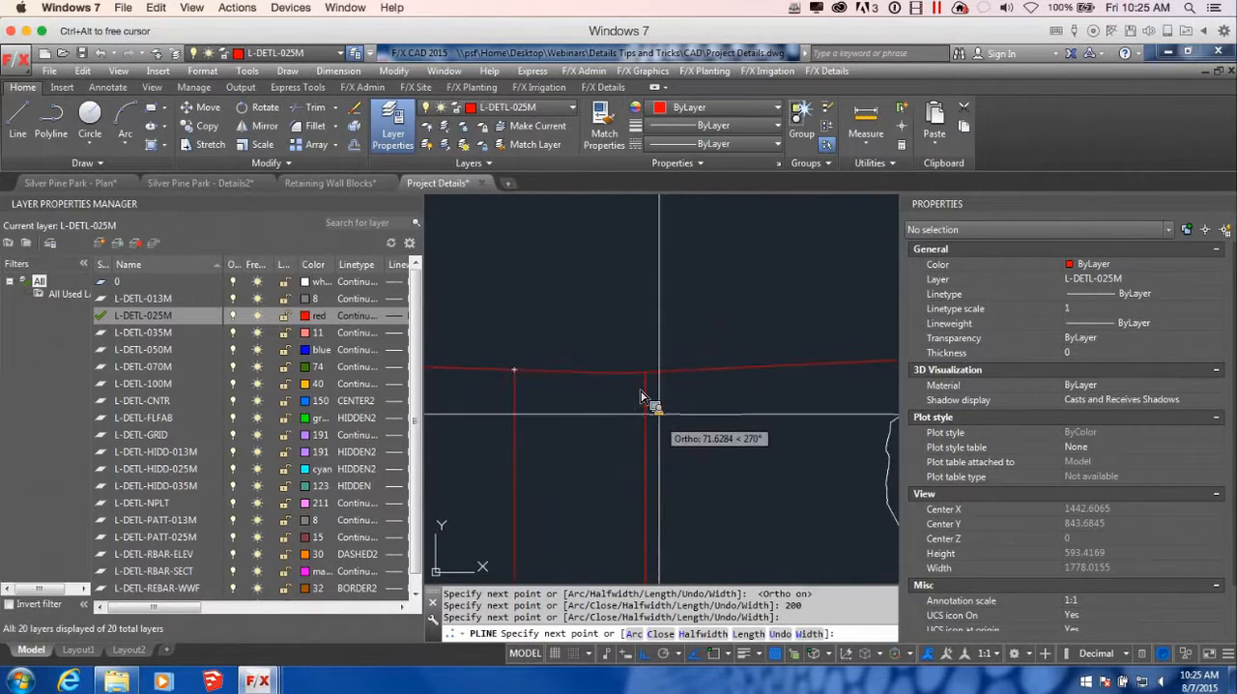
pyautogui.press('Return')
pyautogui.scroll(5, 652, 387)
pyautogui.scroll(-3, 628, 439)
pyautogui.moveTo(629, 475); pyautogui.dragTo(714, 440, button='middle')
pyautogui.moveTo(589, 459); pyautogui.dragTo(865, 475, button='middle')
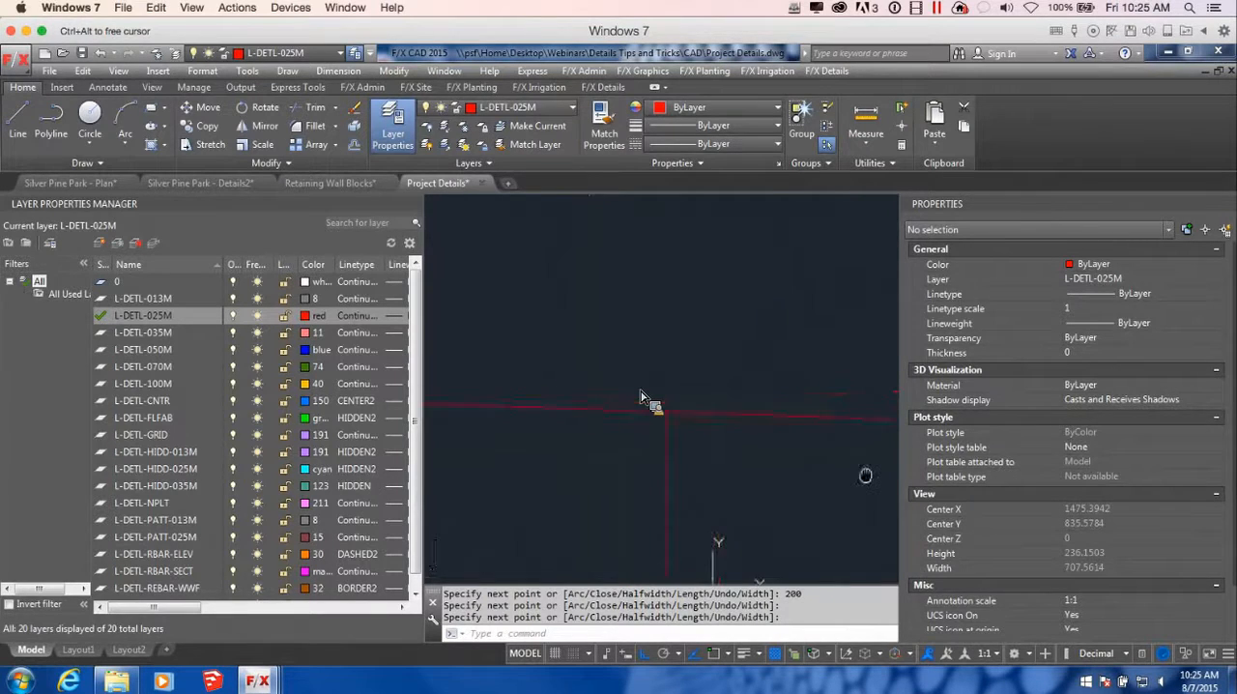
pyautogui.scroll(-4, 760, 429)
pyautogui.scroll(-3, 760, 428)
pyautogui.scroll(-3, 761, 428)
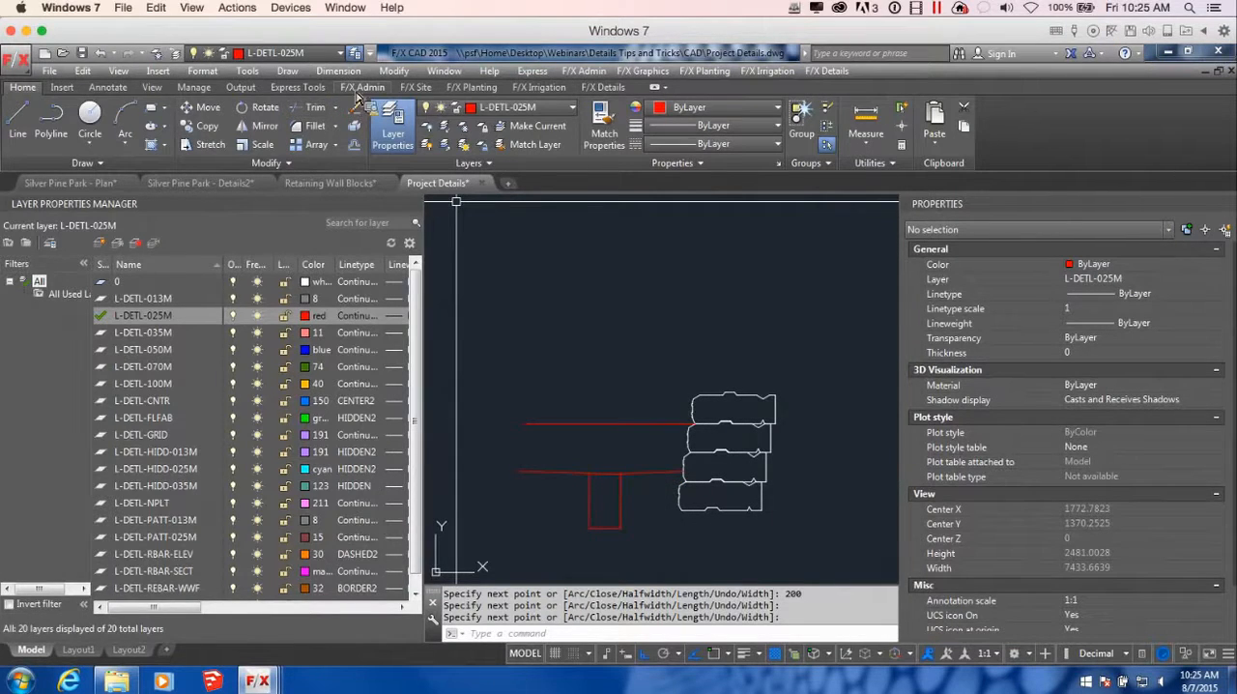
# Insert the 150MM DRAIN PIPE detail graphic from the Drainage category inside the trench, near its base
pyautogui.click(413, 88)
pyautogui.click(407, 143)
pyautogui.click(408, 145)
pyautogui.click(362, 144)
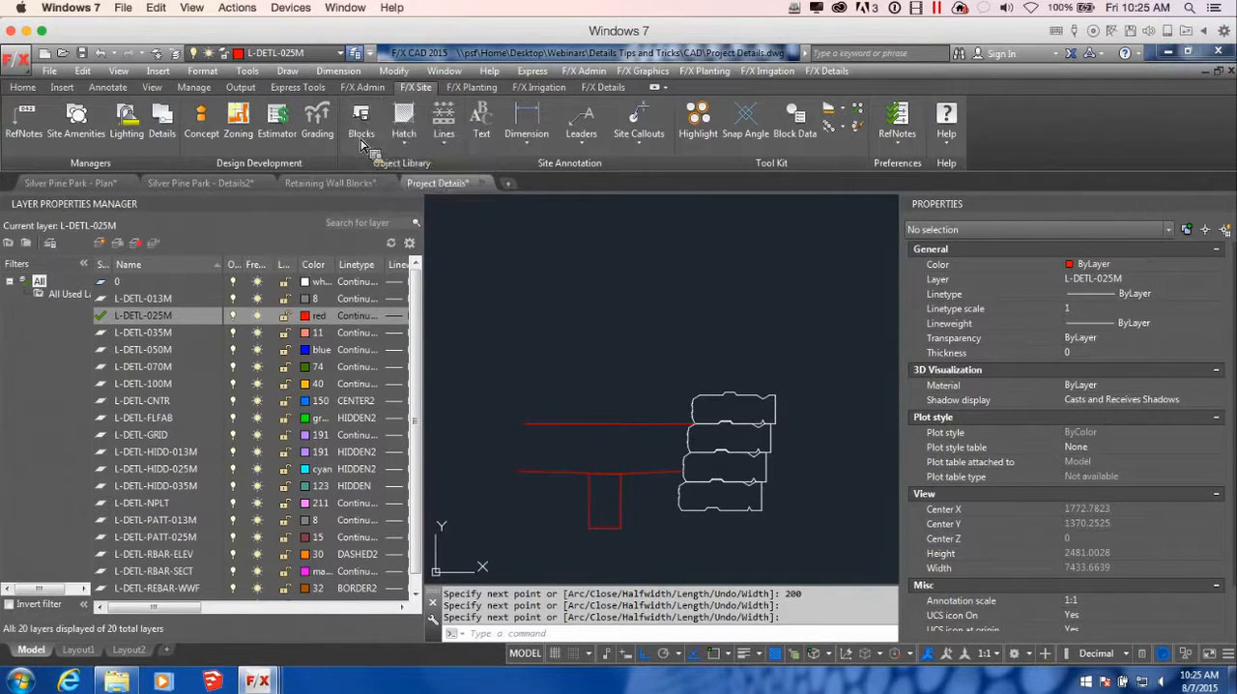
pyautogui.click(613, 88)
pyautogui.click(373, 124)
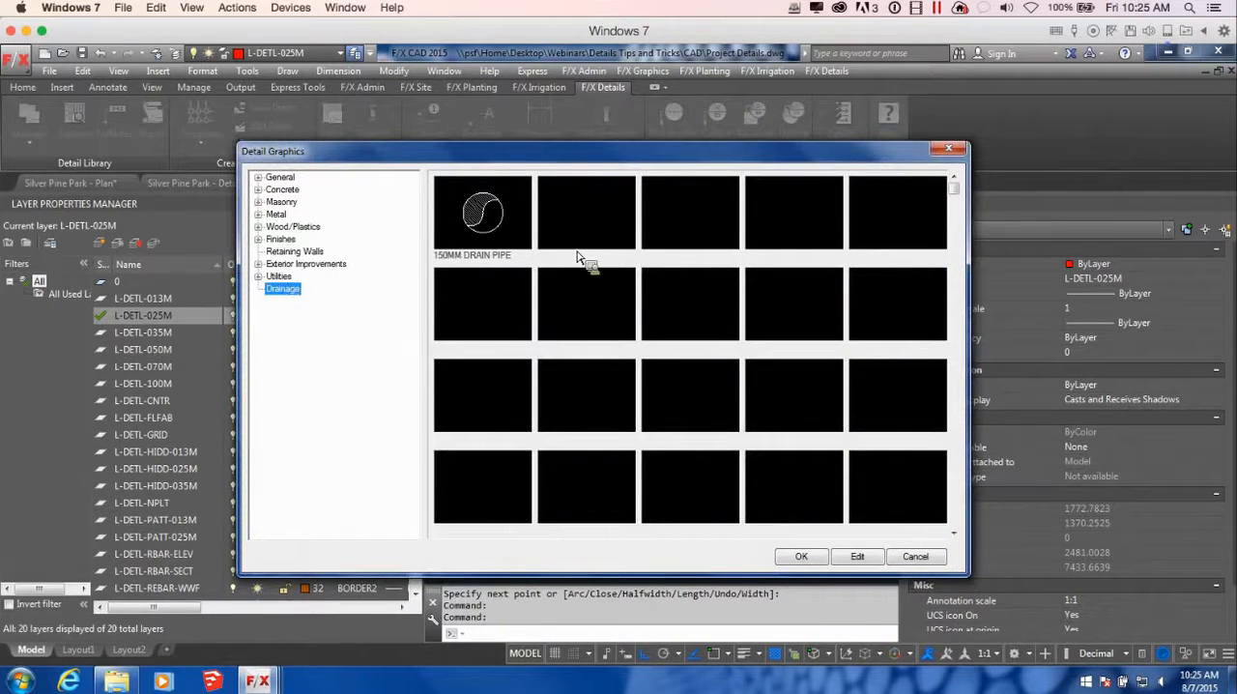
pyautogui.click(801, 556)
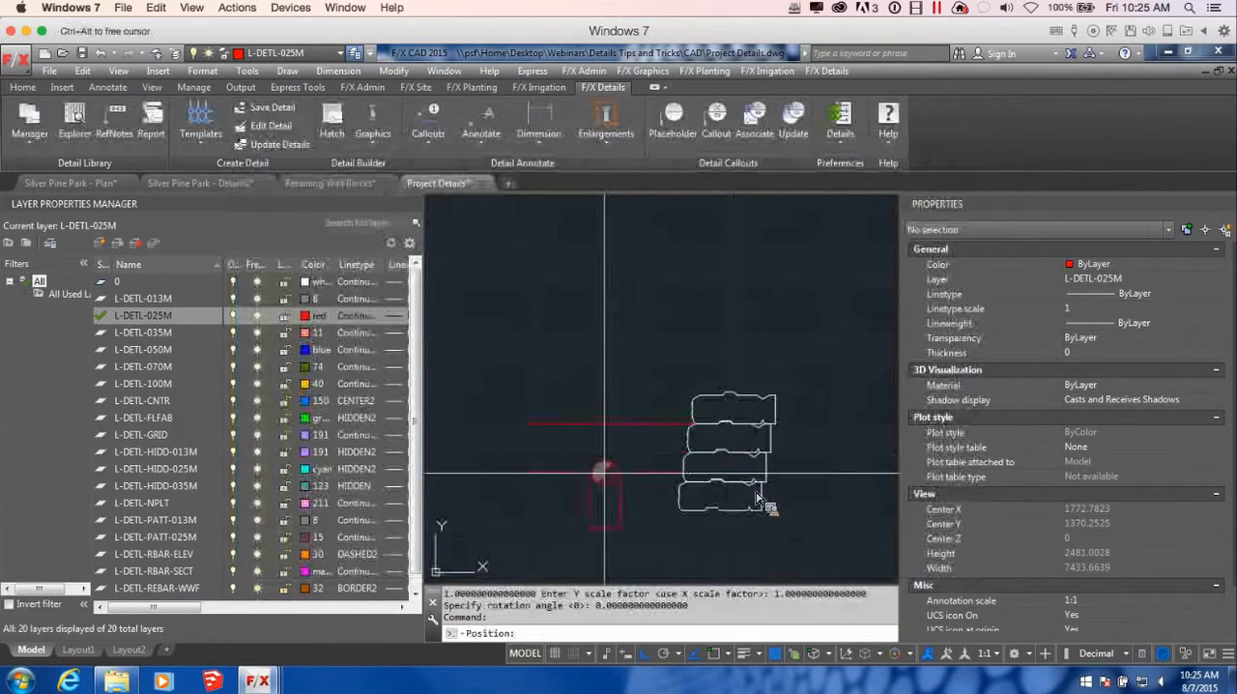
pyautogui.scroll(1, 690, 423)
pyautogui.scroll(-3, 690, 423)
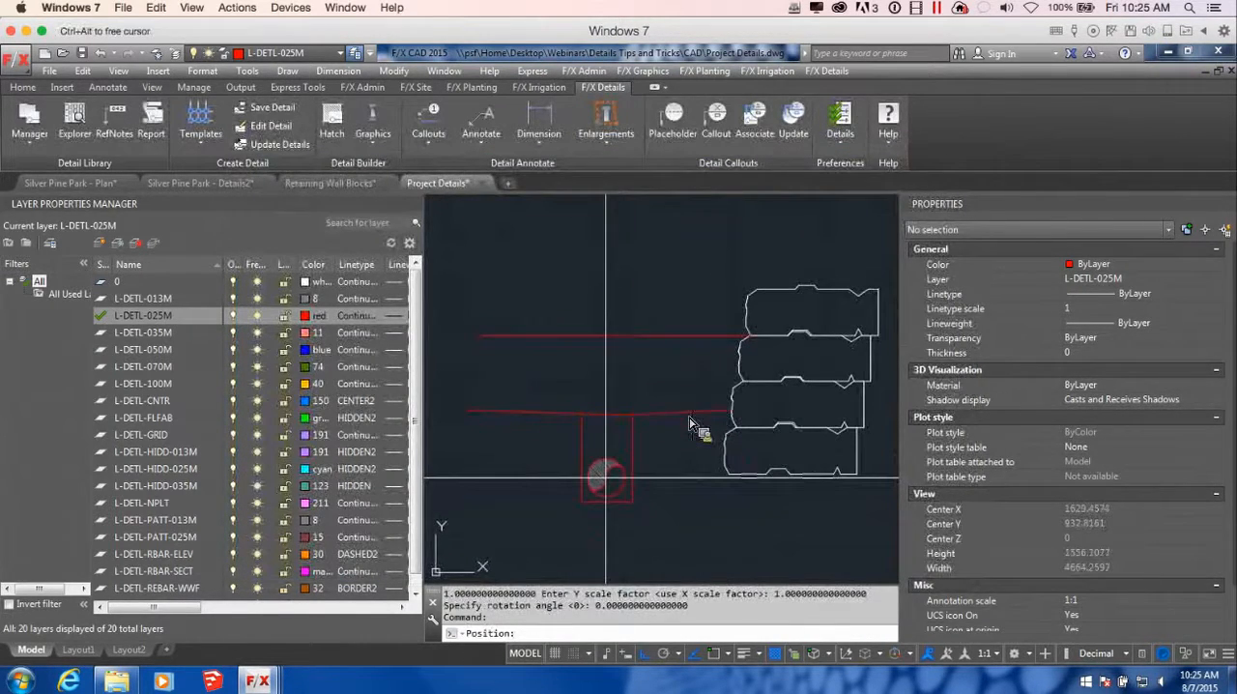
pyautogui.press('Escape')
# Erase the top LANDSTONE block of the retaining wall
pyautogui.scroll(-6, 673, 486)
pyautogui.moveTo(724, 461); pyautogui.dragTo(642, 444, button='middle')
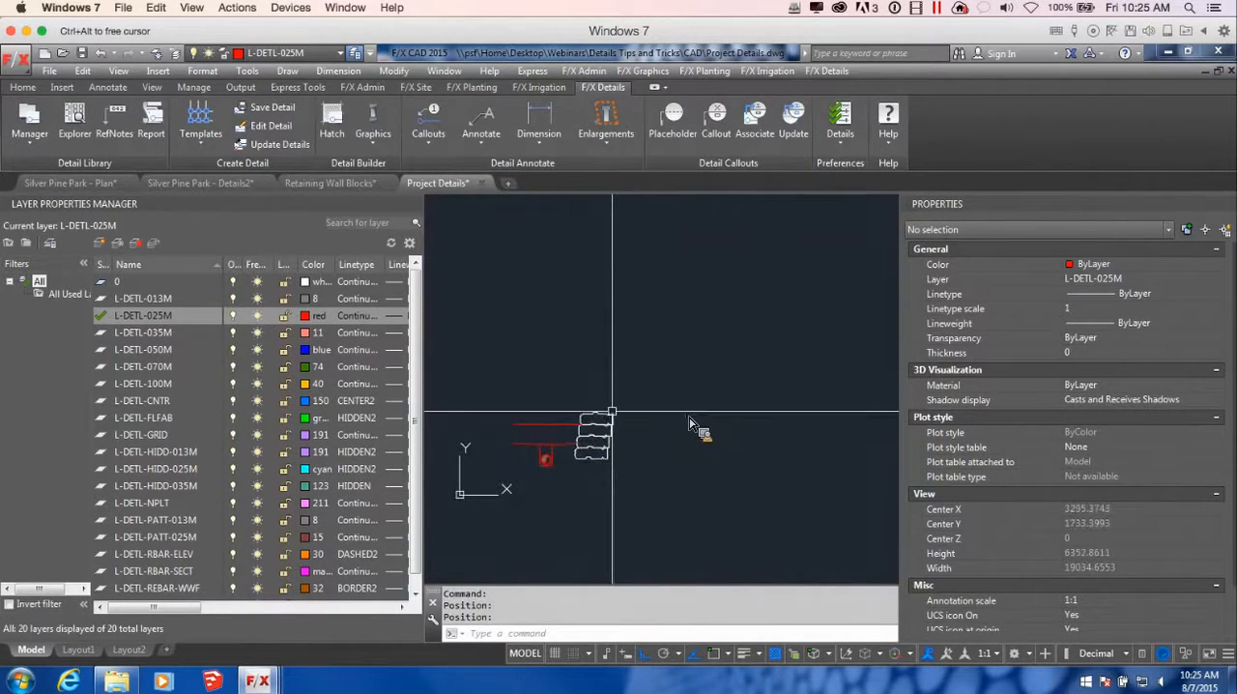
pyautogui.scroll(6, 600, 430)
pyautogui.scroll(3, 691, 423)
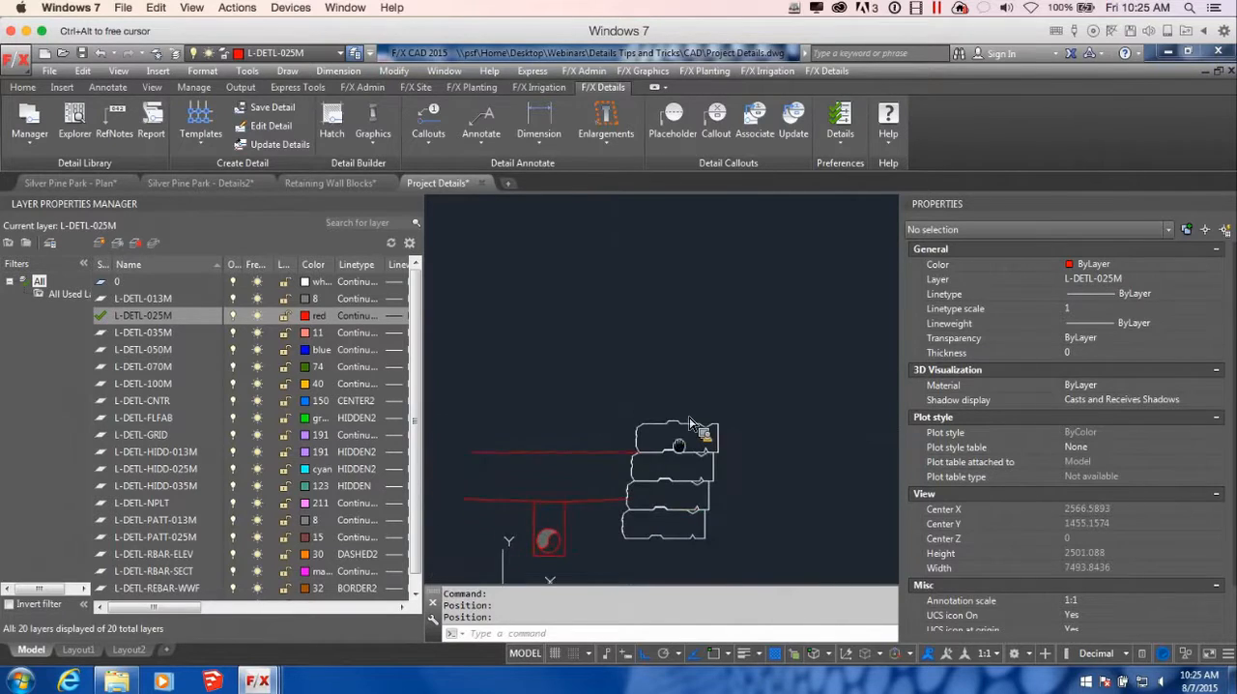
pyautogui.click(706, 424)
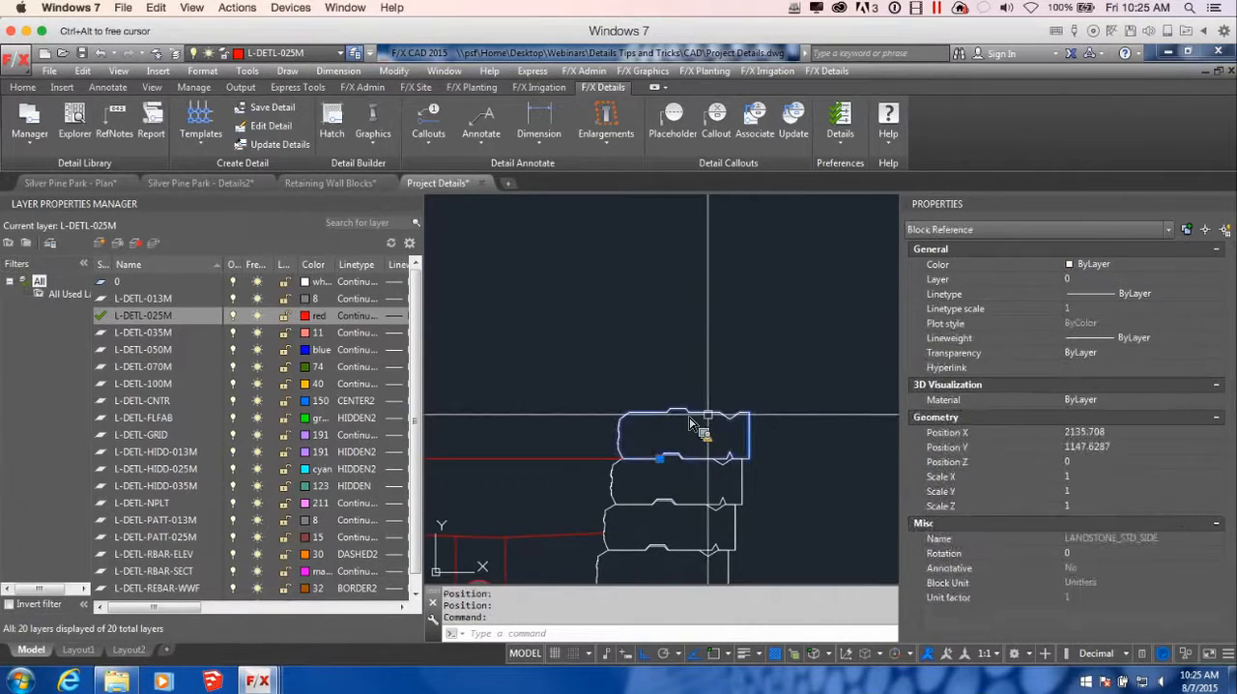
pyautogui.press('Delete')
pyautogui.scroll(-3, 696, 426)
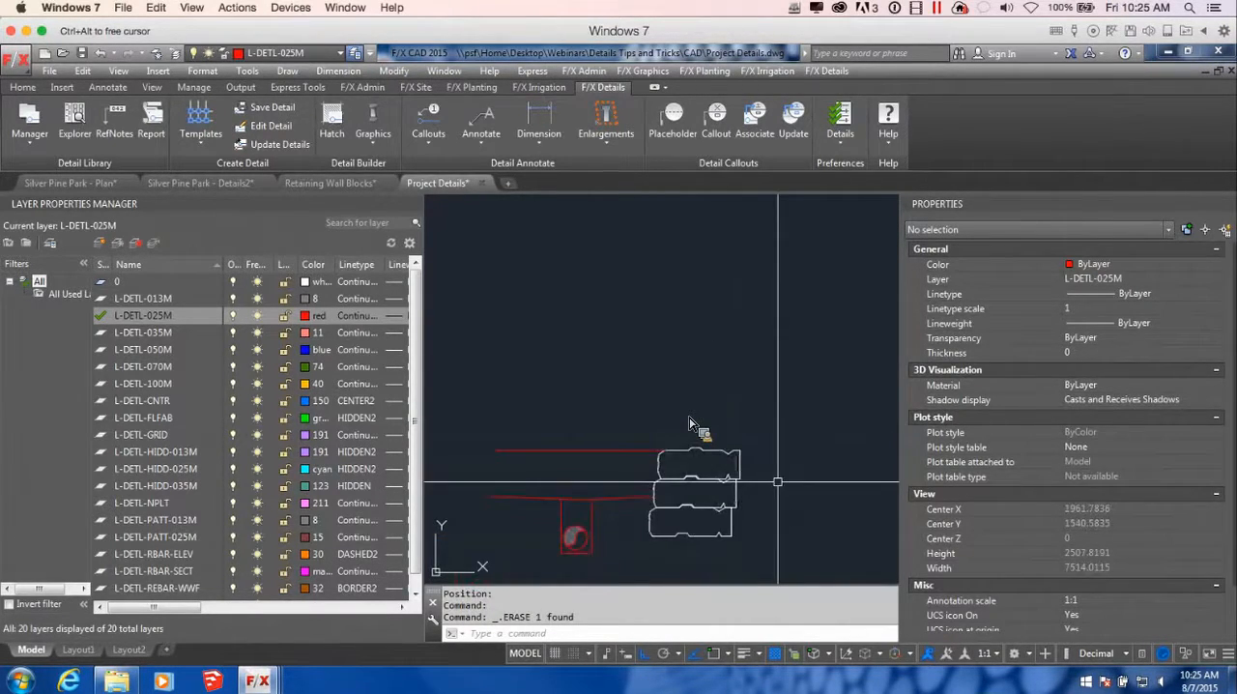
pyautogui.click(371, 125)
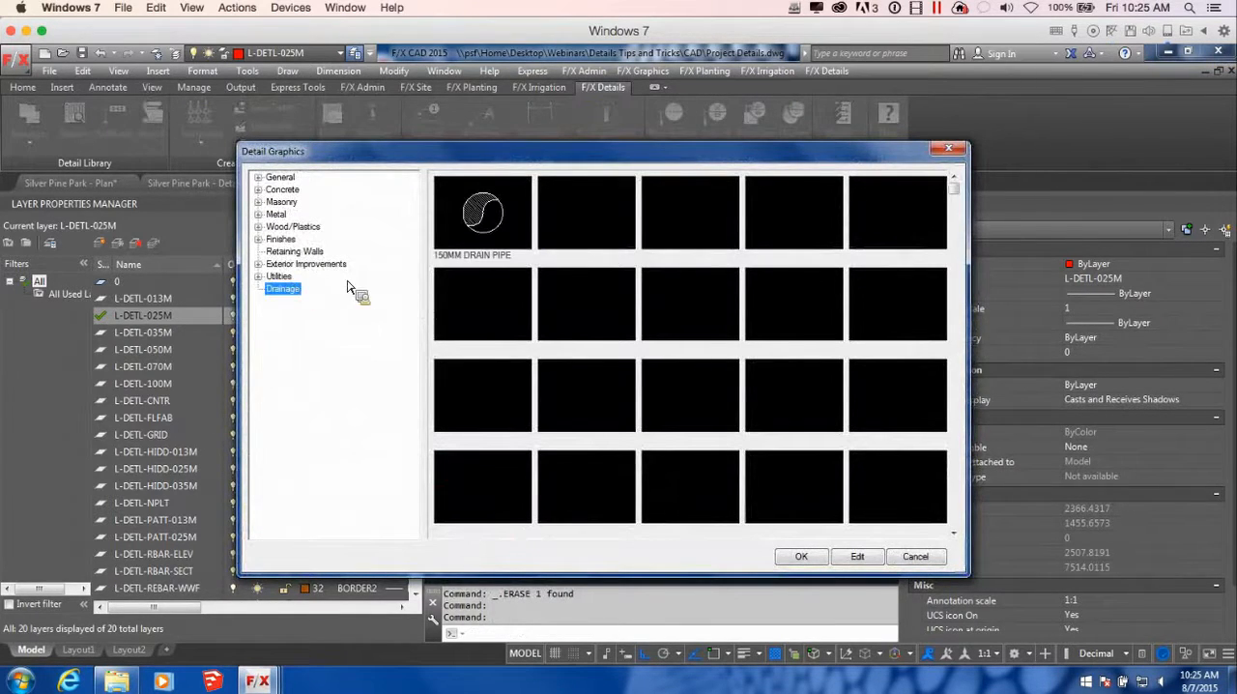
pyautogui.click(295, 251)
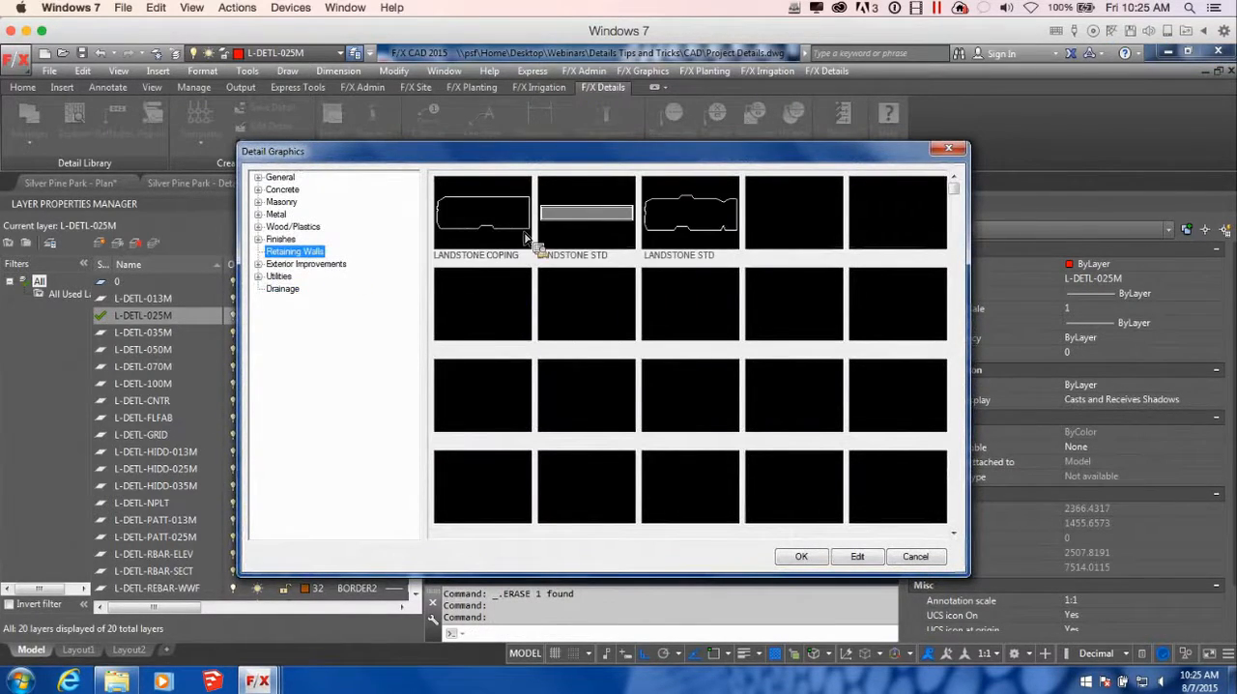
pyautogui.doubleClick(522, 232)
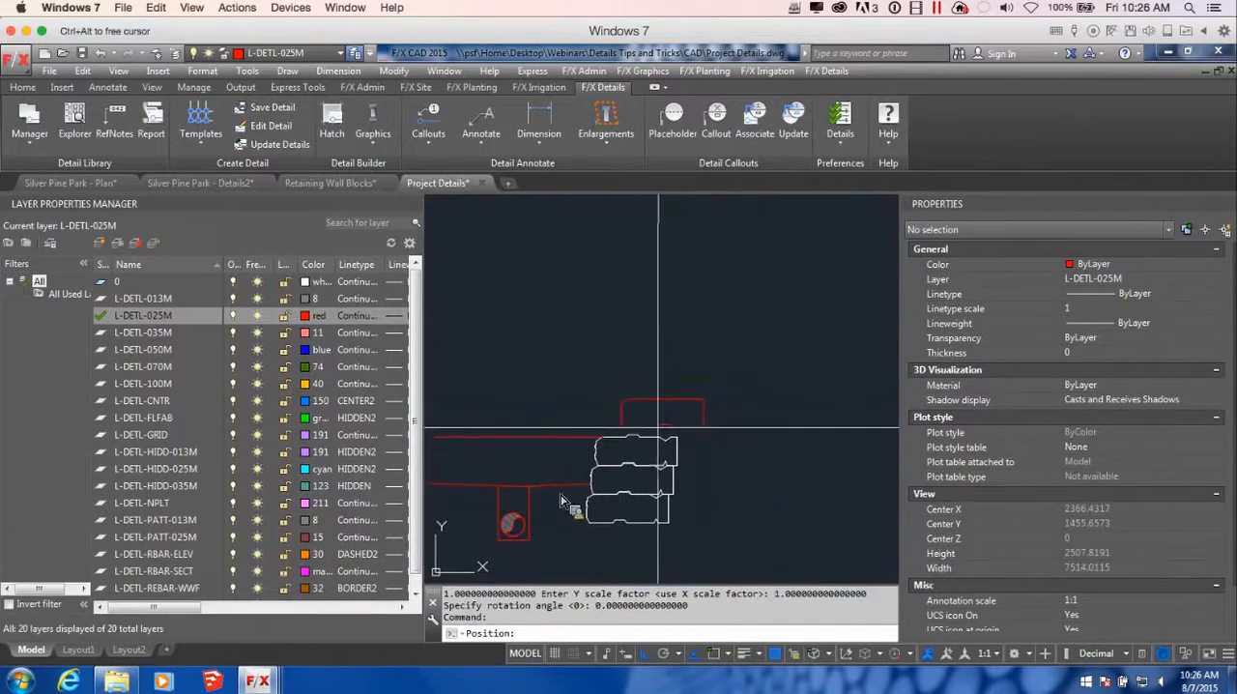
pyautogui.press('Escape')
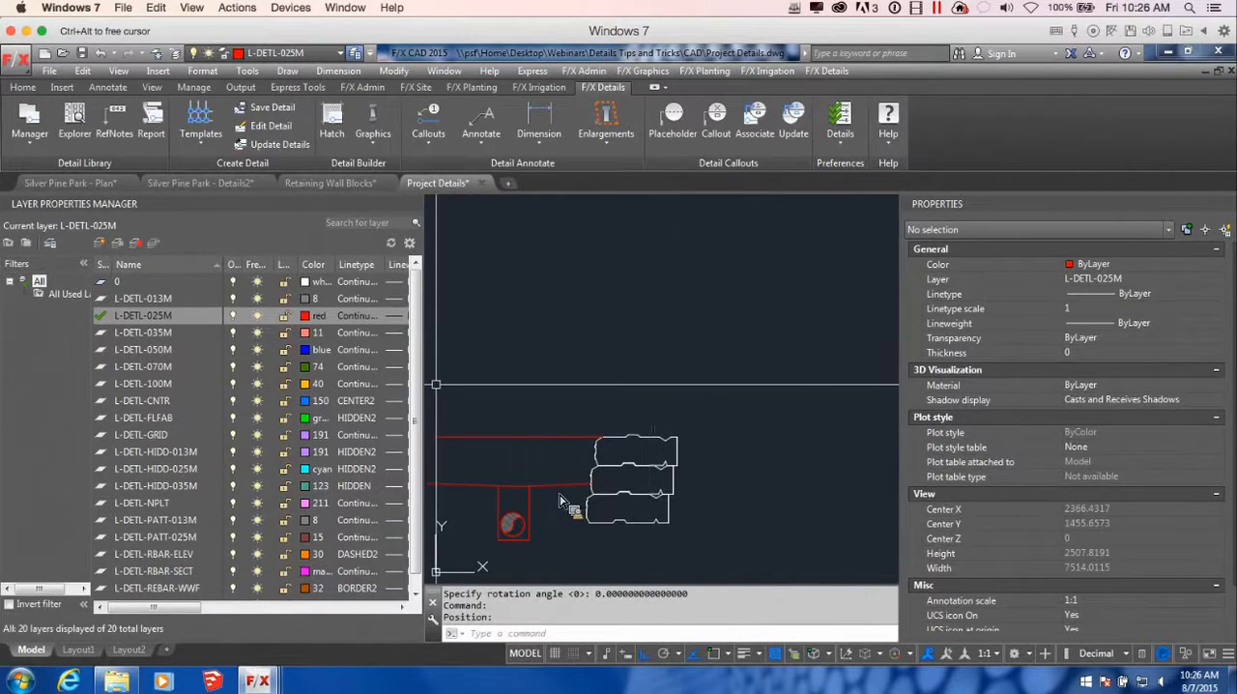
# Make L-DETL-035M the current layer and assign the three remaining wall blocks to it
pyautogui.doubleClick(107, 333)
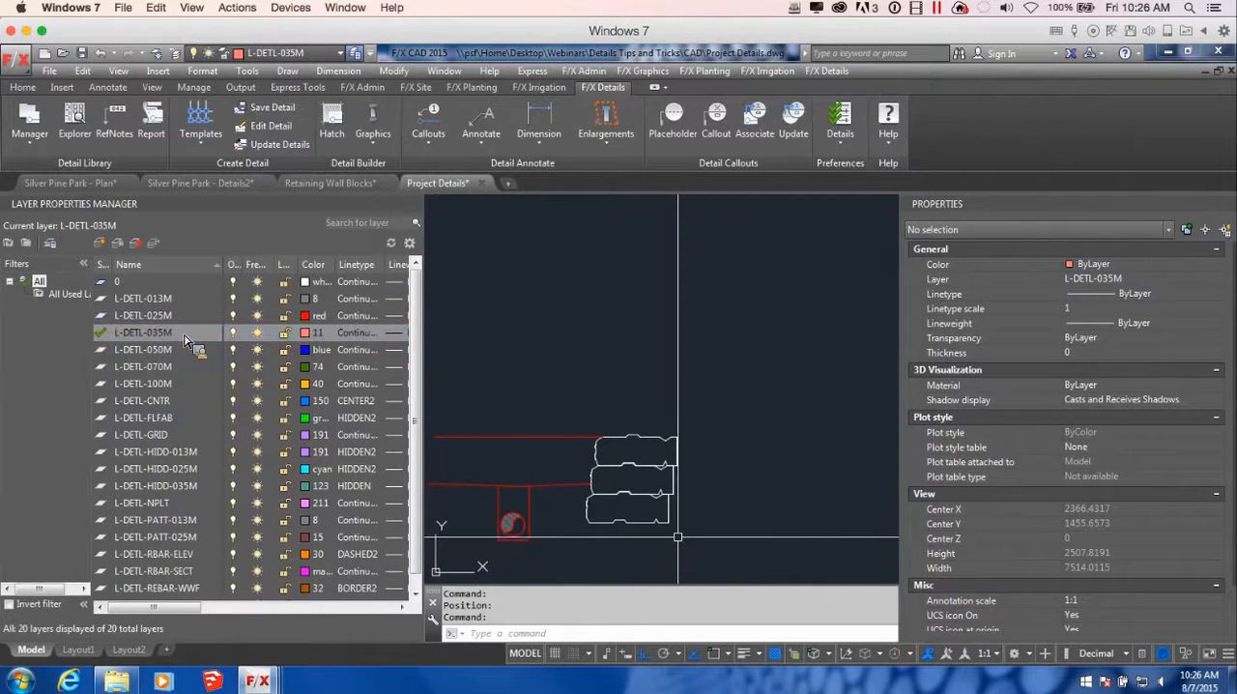
pyautogui.click(474, 422)
pyautogui.click(684, 539)
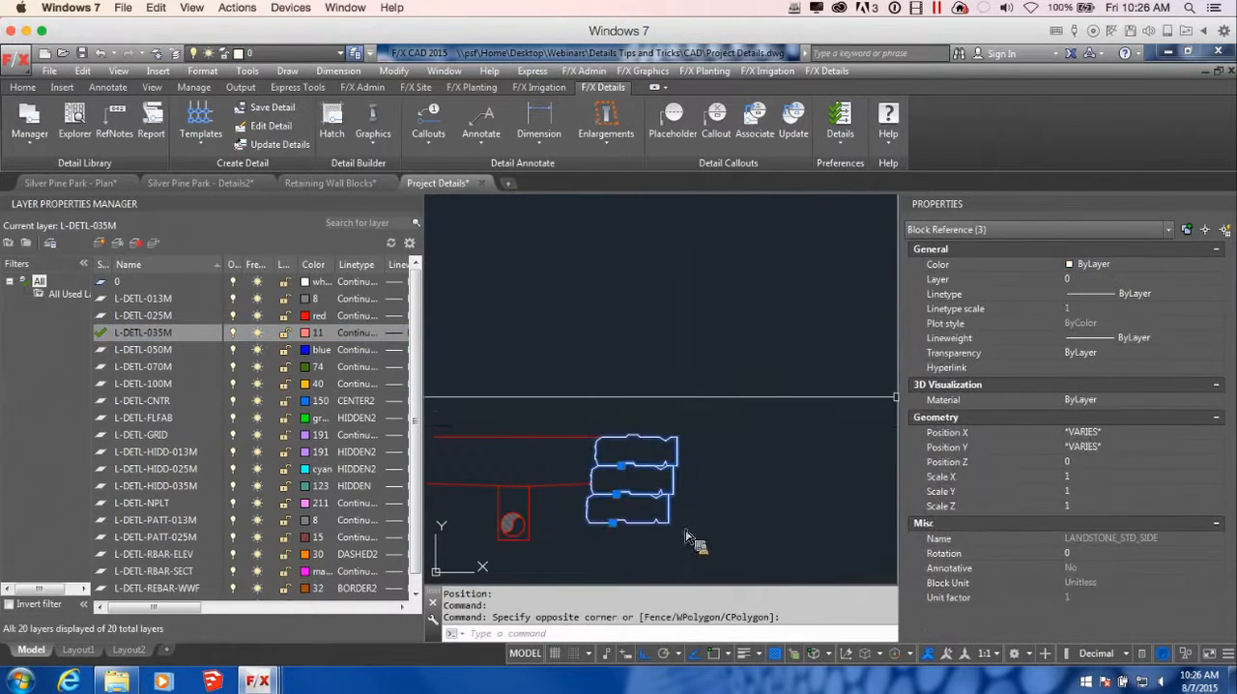
pyautogui.click(1146, 280)
pyautogui.click(1217, 280)
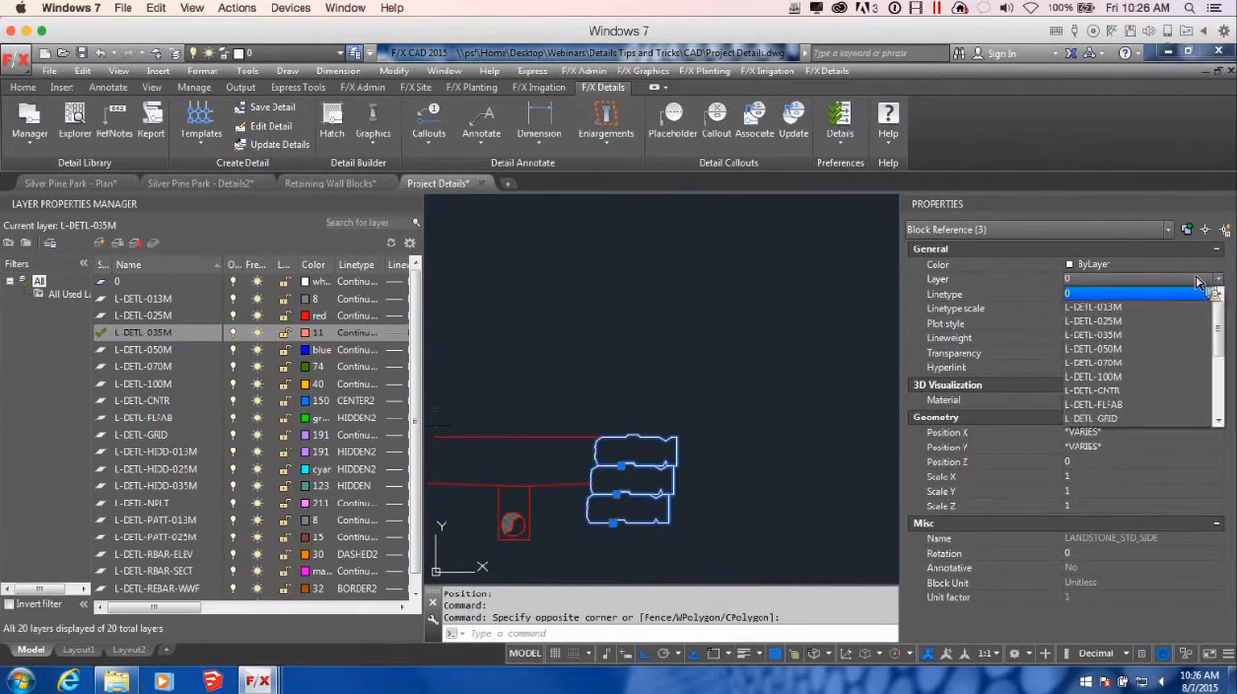
pyautogui.click(1121, 334)
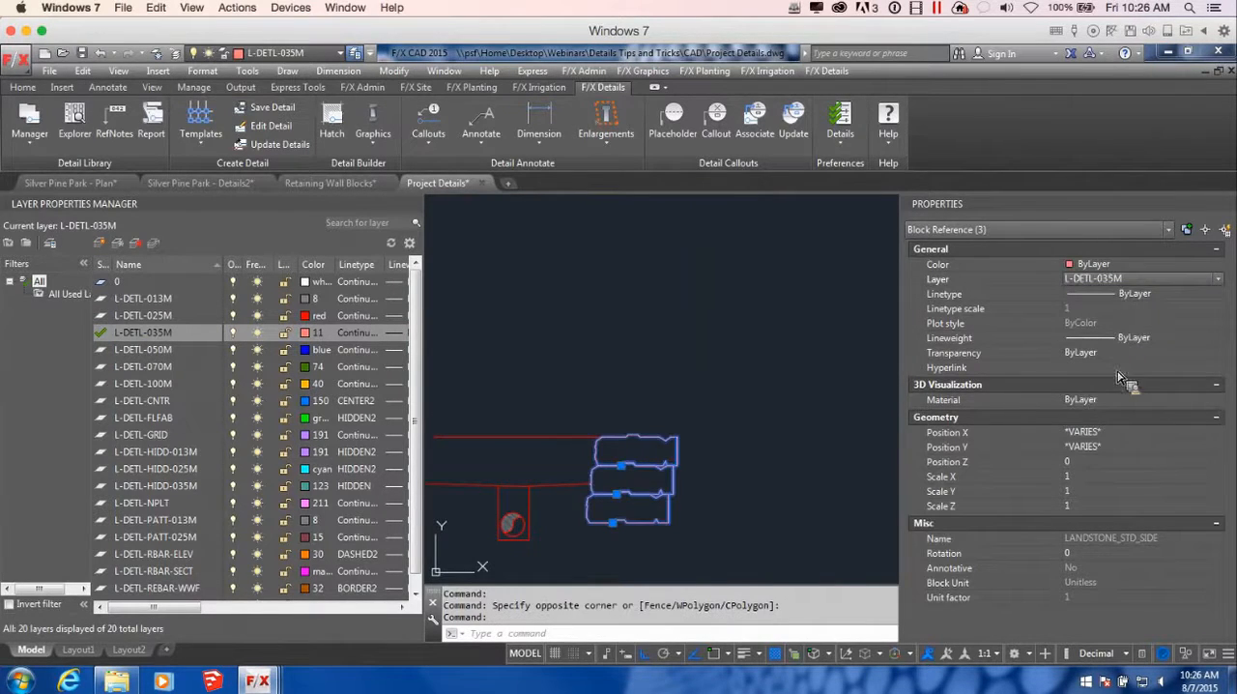
pyautogui.press('Escape')
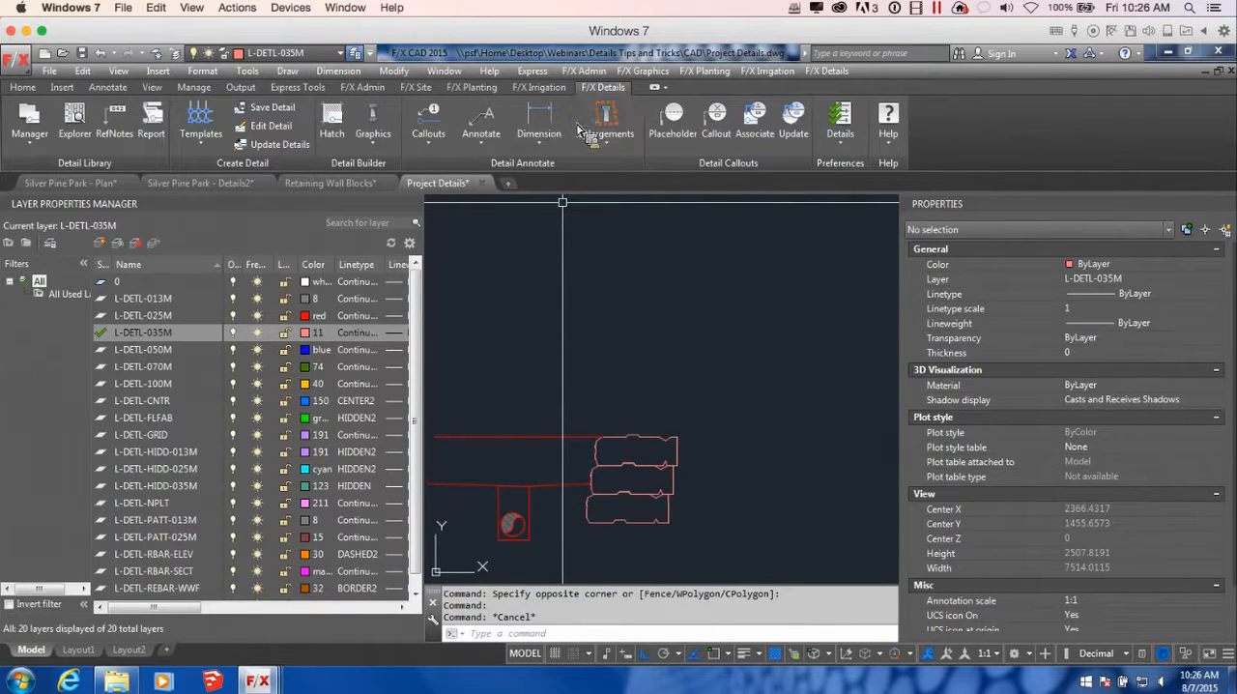
# Place a LANDSTONE COPING detail graphic from Retaining Walls on top of the wall and a second one just above and behind it
pyautogui.click(372, 124)
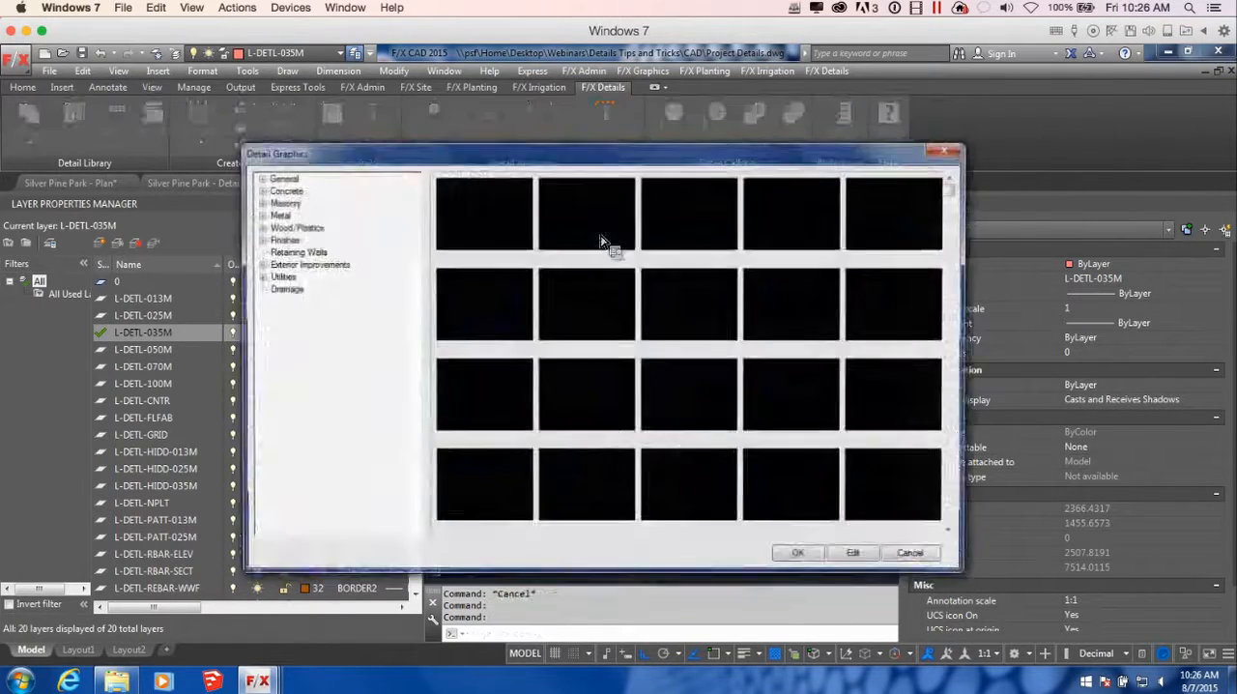
pyautogui.click(295, 251)
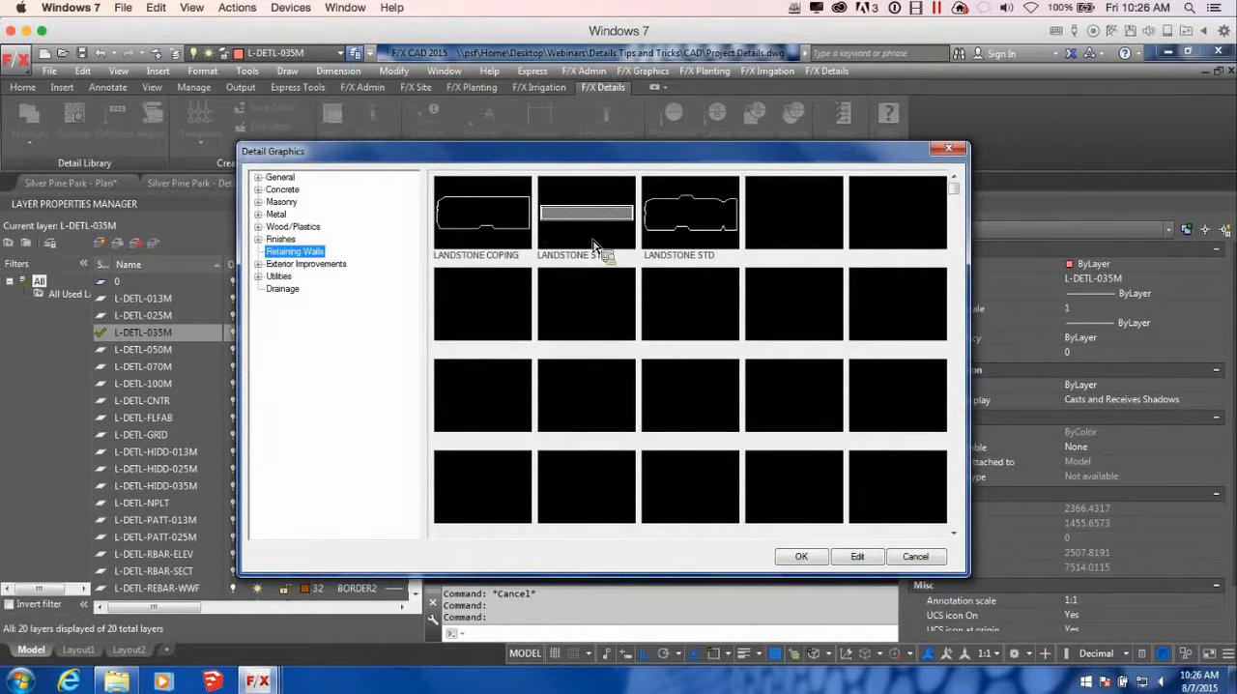
pyautogui.click(502, 230)
pyautogui.click(802, 557)
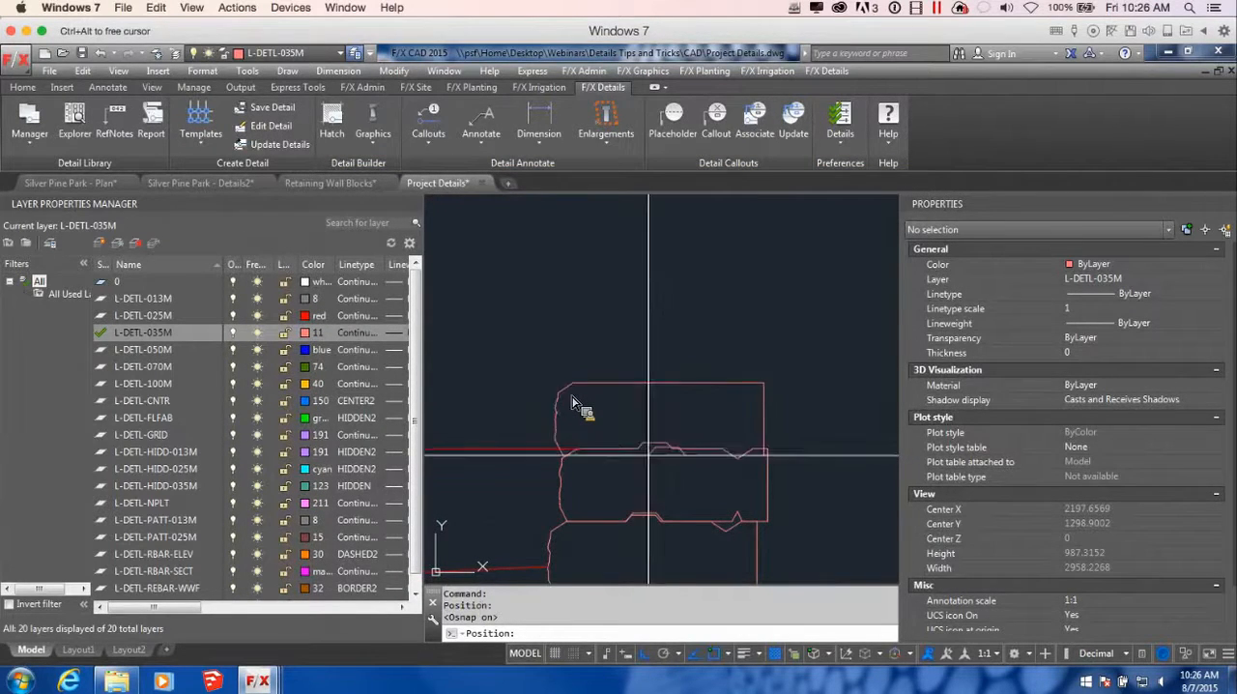
pyautogui.scroll(-5, 783, 471)
pyautogui.scroll(5, 755, 434)
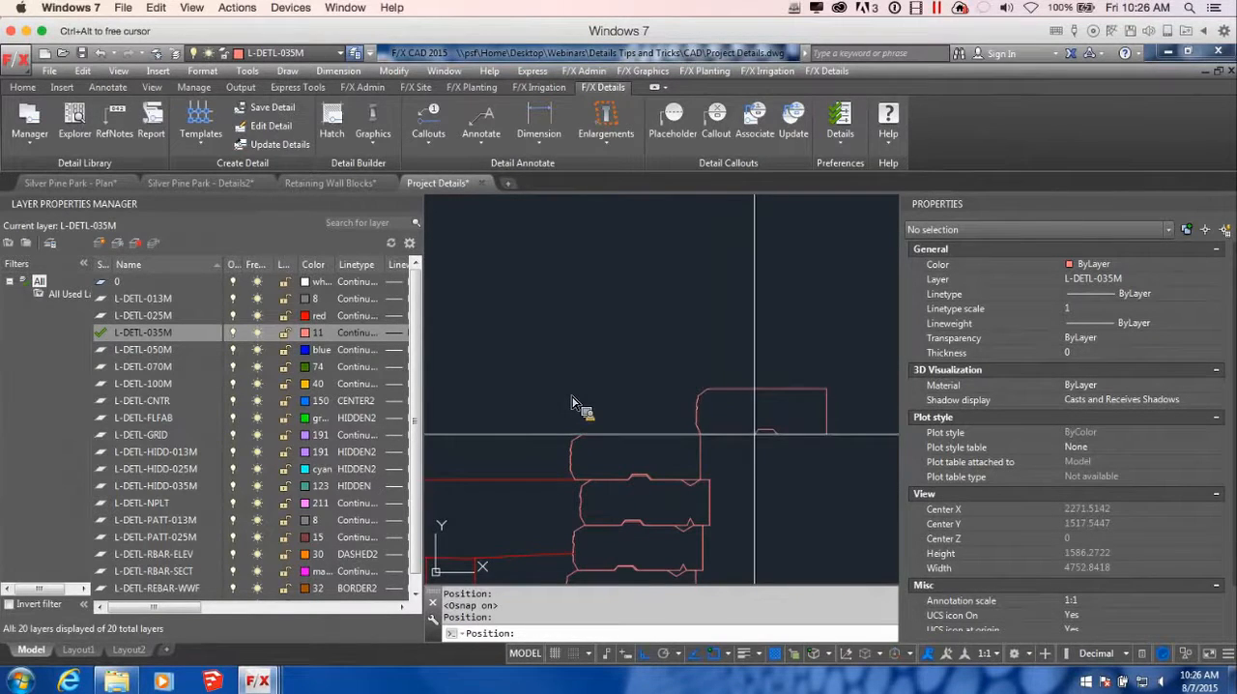
pyautogui.click(781, 431)
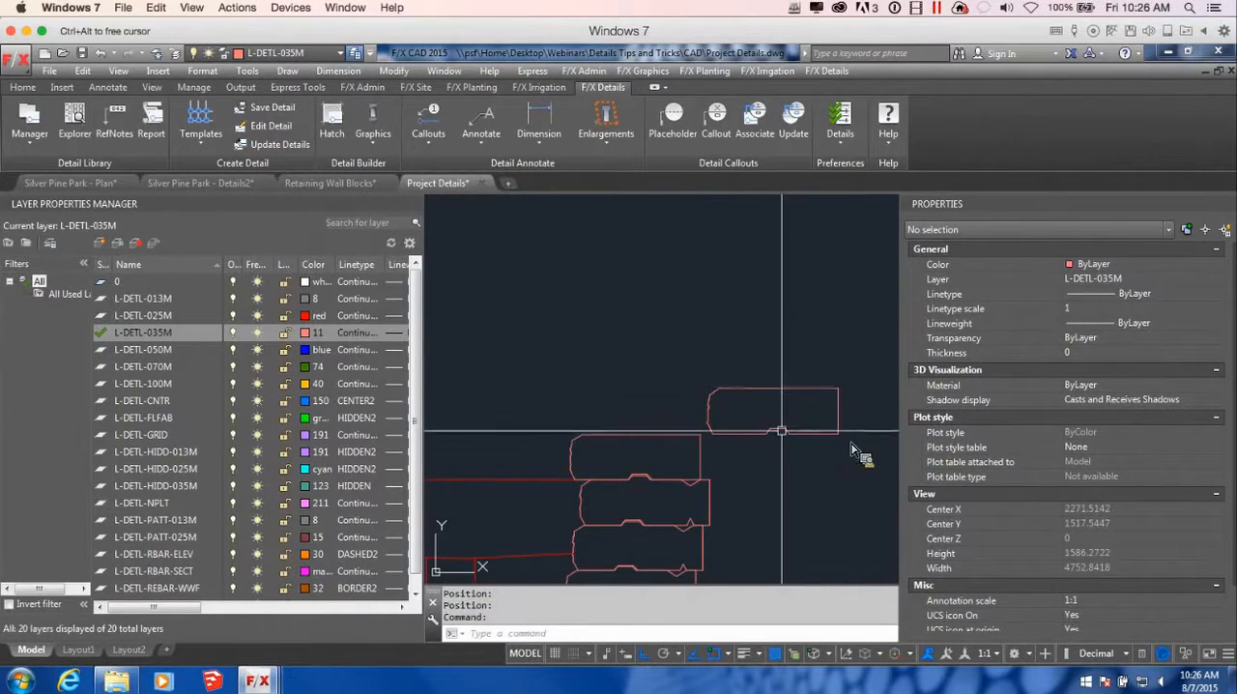
# Move the second coping so its lower front corner meets the first coping's upper back corner
pyautogui.write('m')
pyautogui.press('Return')
pyautogui.scroll(4, 727, 433)
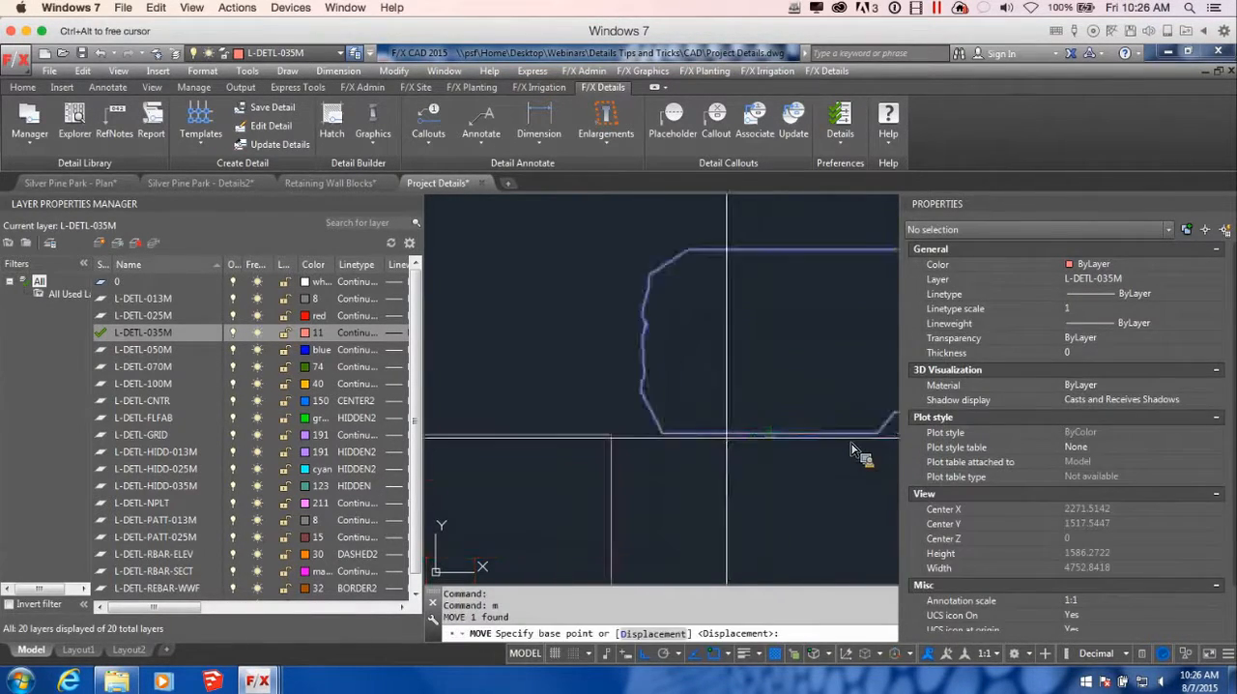
pyautogui.click(662, 433)
pyautogui.scroll(-5, 711, 527)
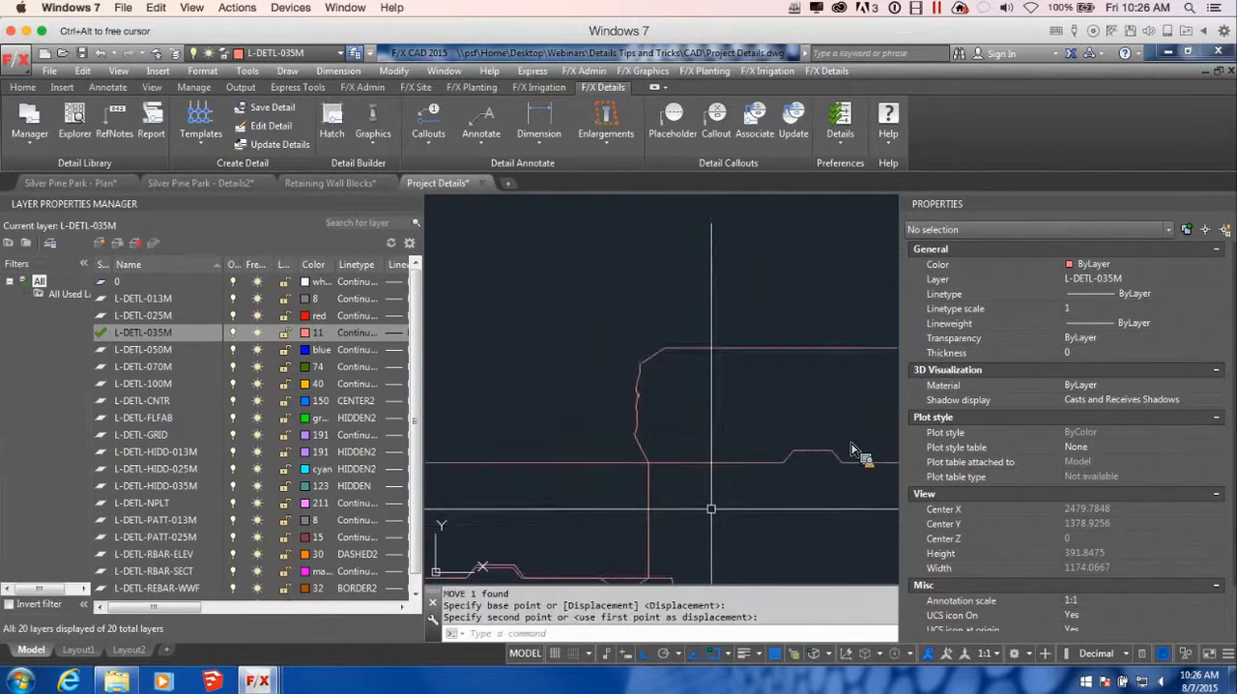
pyautogui.scroll(5, 690, 495)
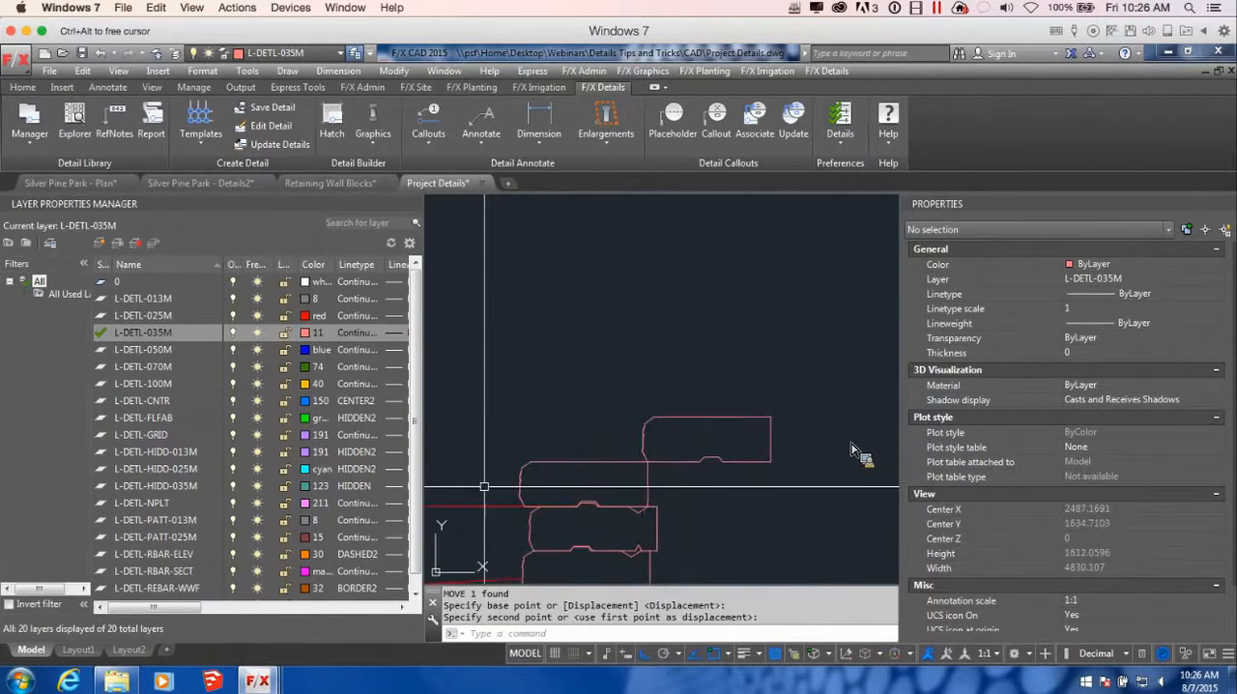
pyautogui.scroll(-3, 754, 459)
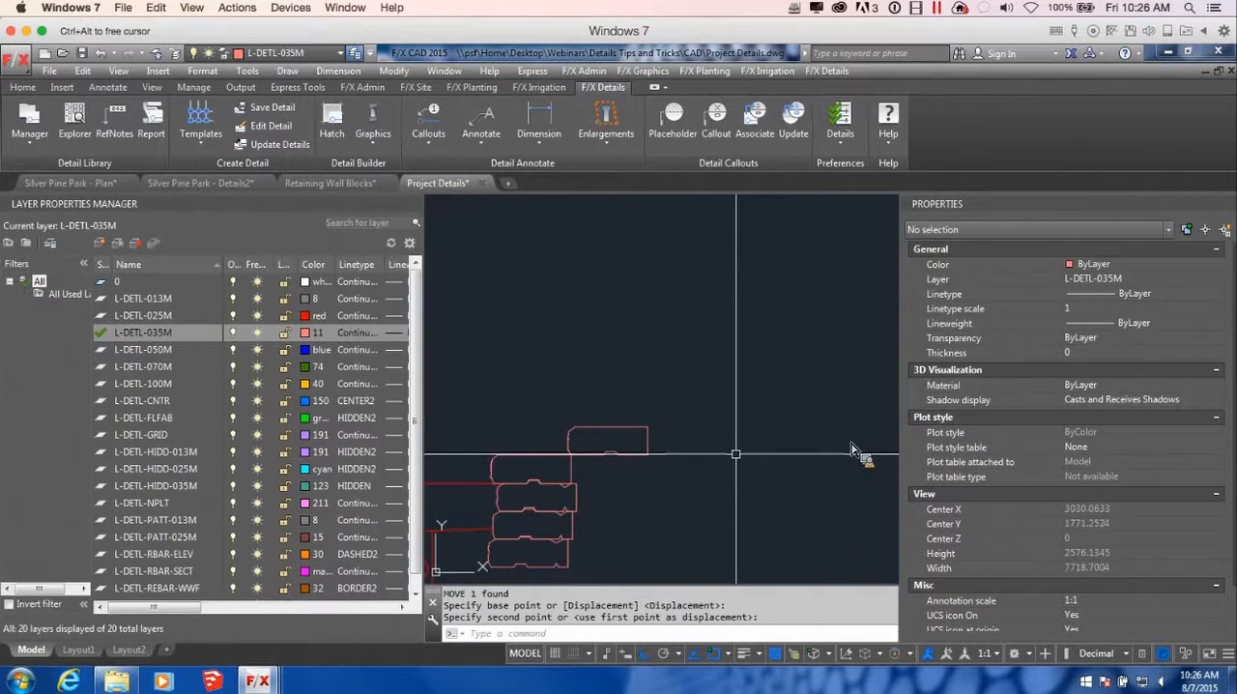
pyautogui.press('Return')
pyautogui.scroll(-3, 674, 453)
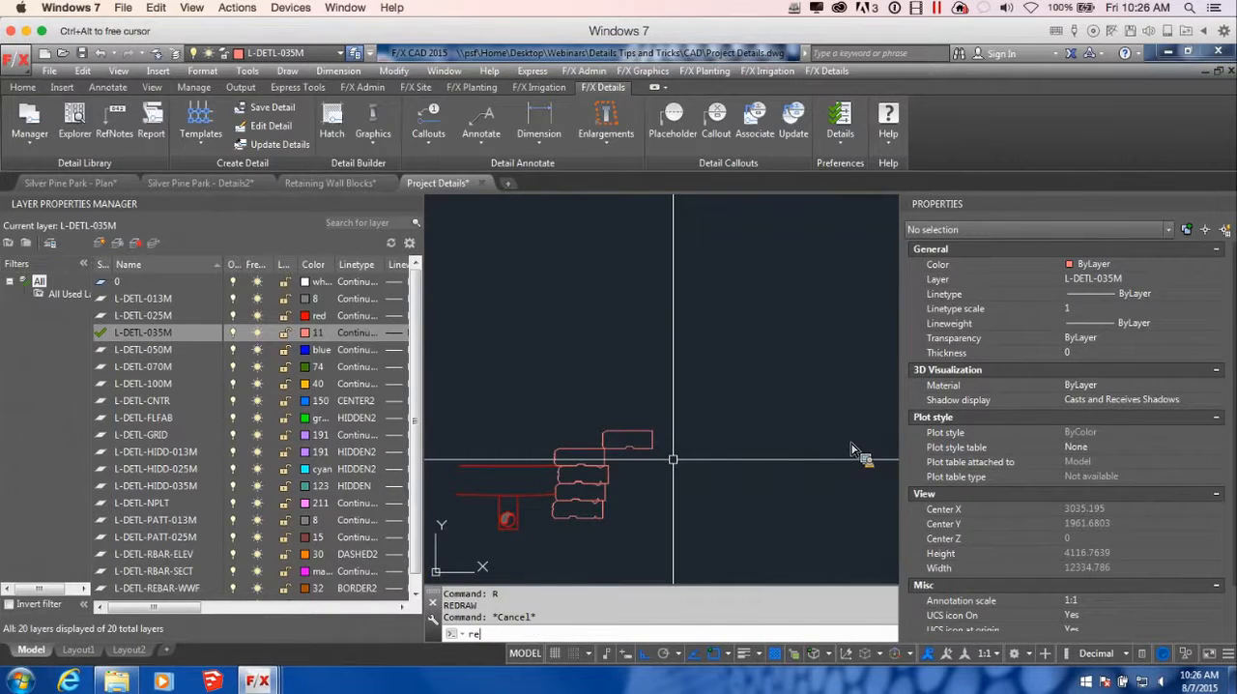
pyautogui.write('c')
pyautogui.press('Return')
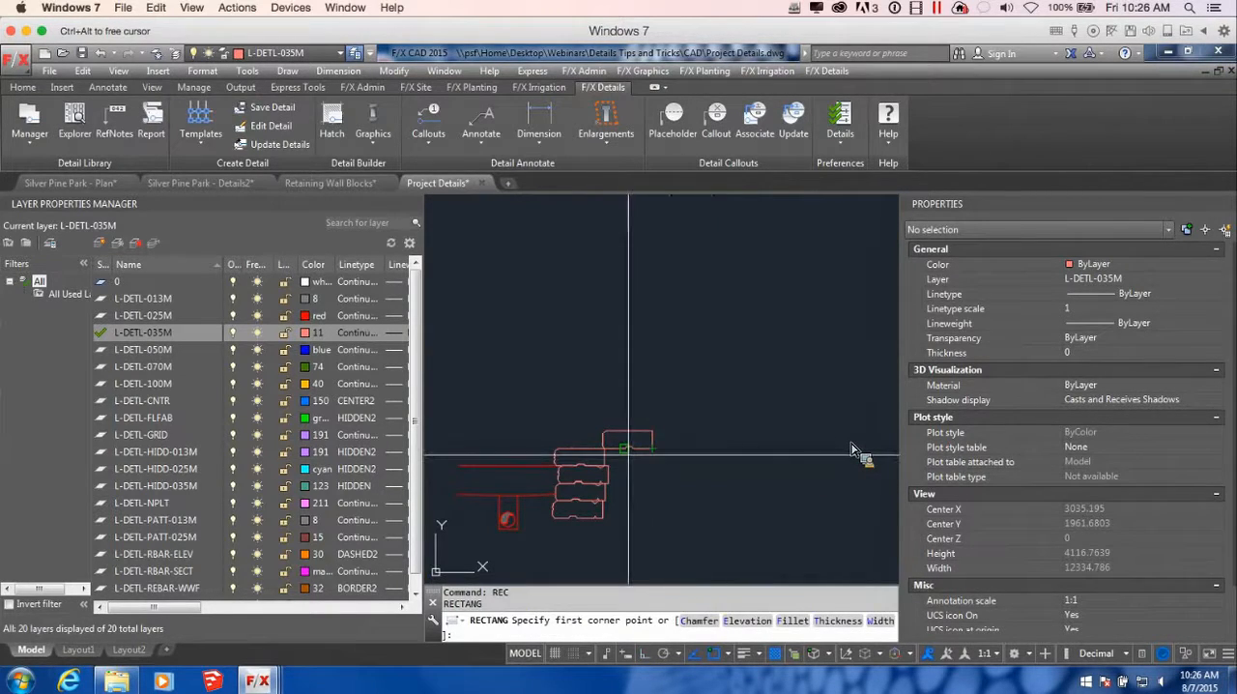
pyautogui.scroll(5, 629, 450)
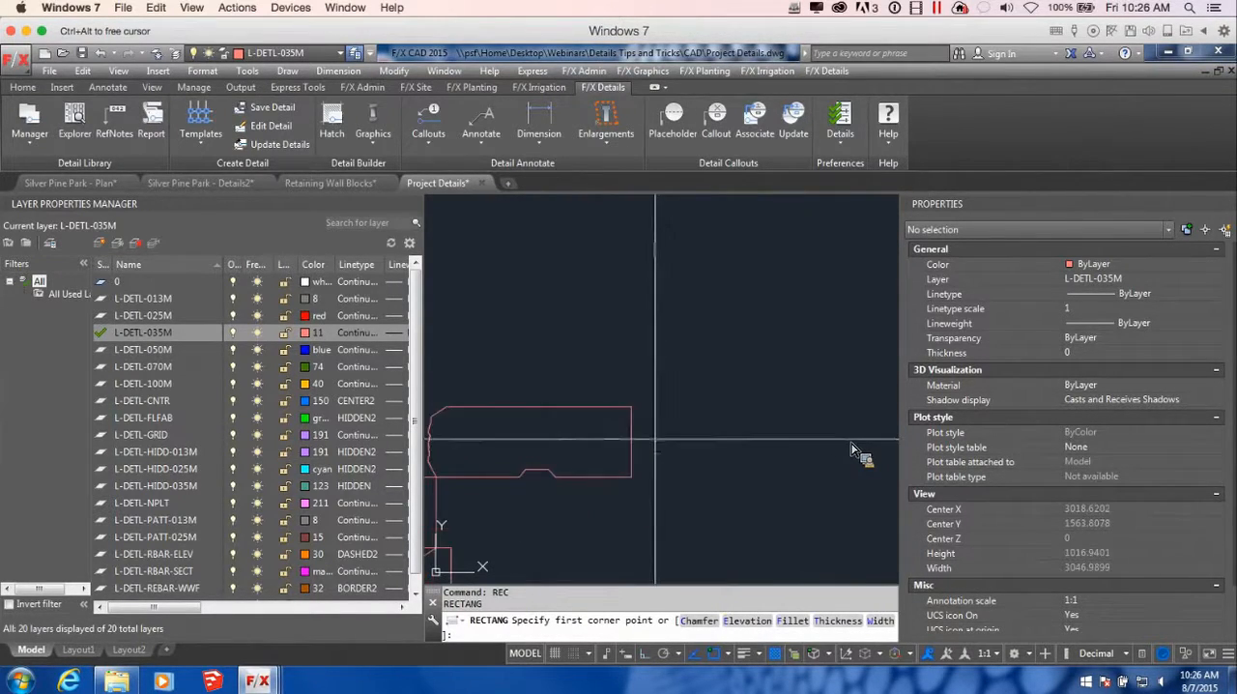
pyautogui.click(631, 407)
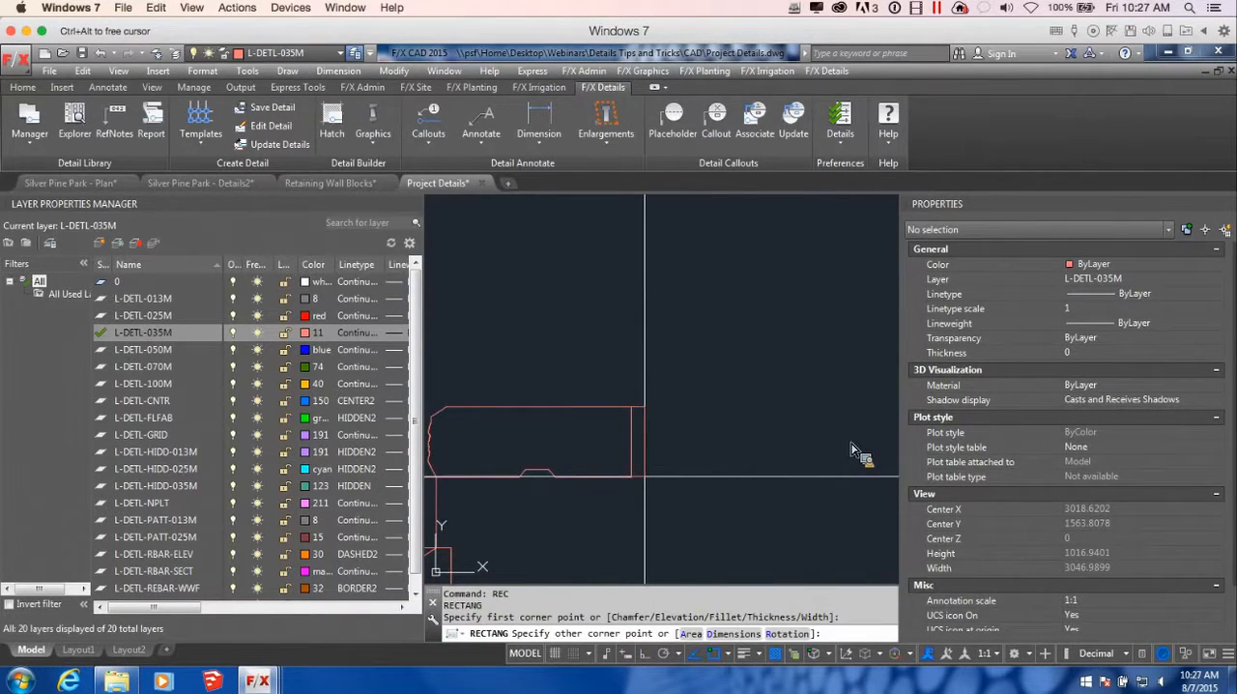
pyautogui.press('Escape')
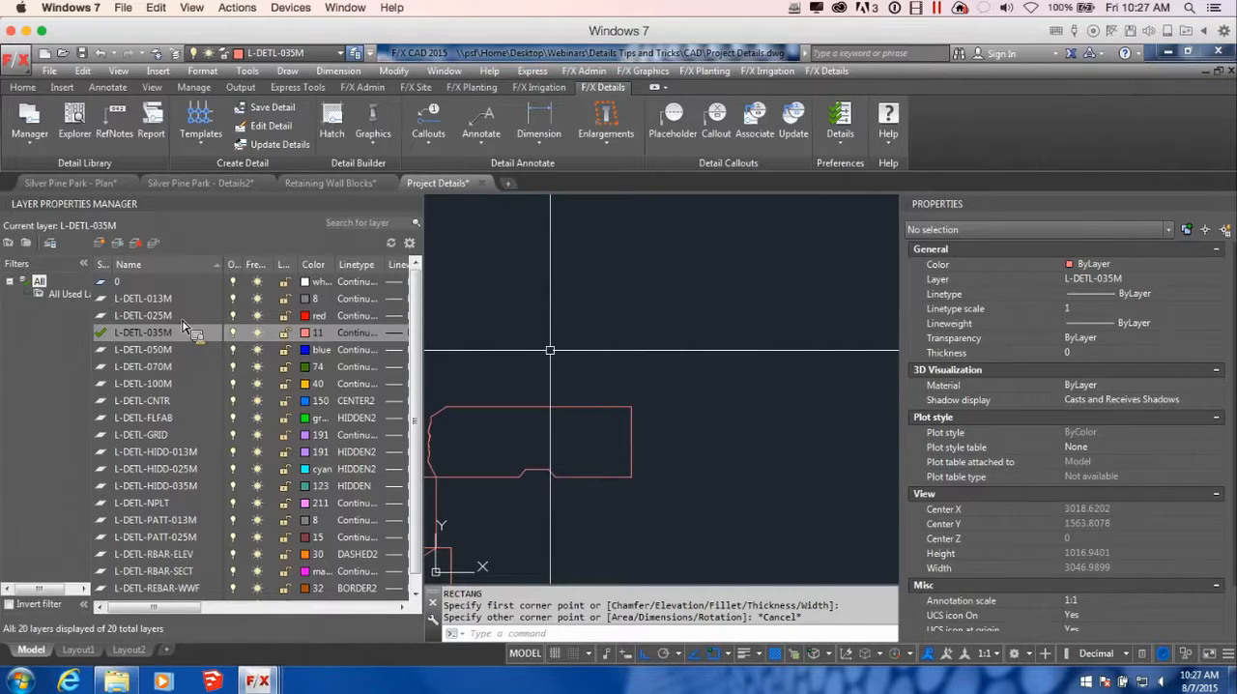
# Make L-DETL-050M the current layer and draw a thin rectangle along the upper coping's back face, with object snap off for the second corner
pyautogui.doubleClick(104, 351)
pyautogui.moveTo(687, 414); pyautogui.dragTo(664, 416, button='middle')
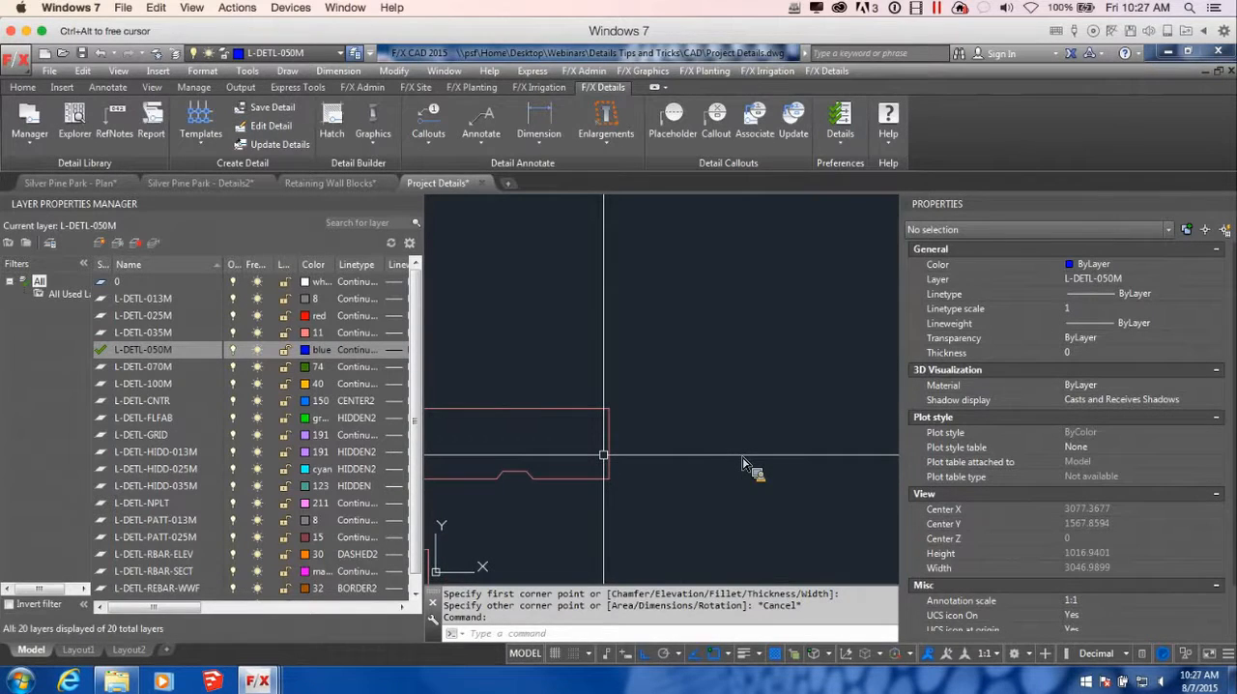
pyautogui.press('Return')
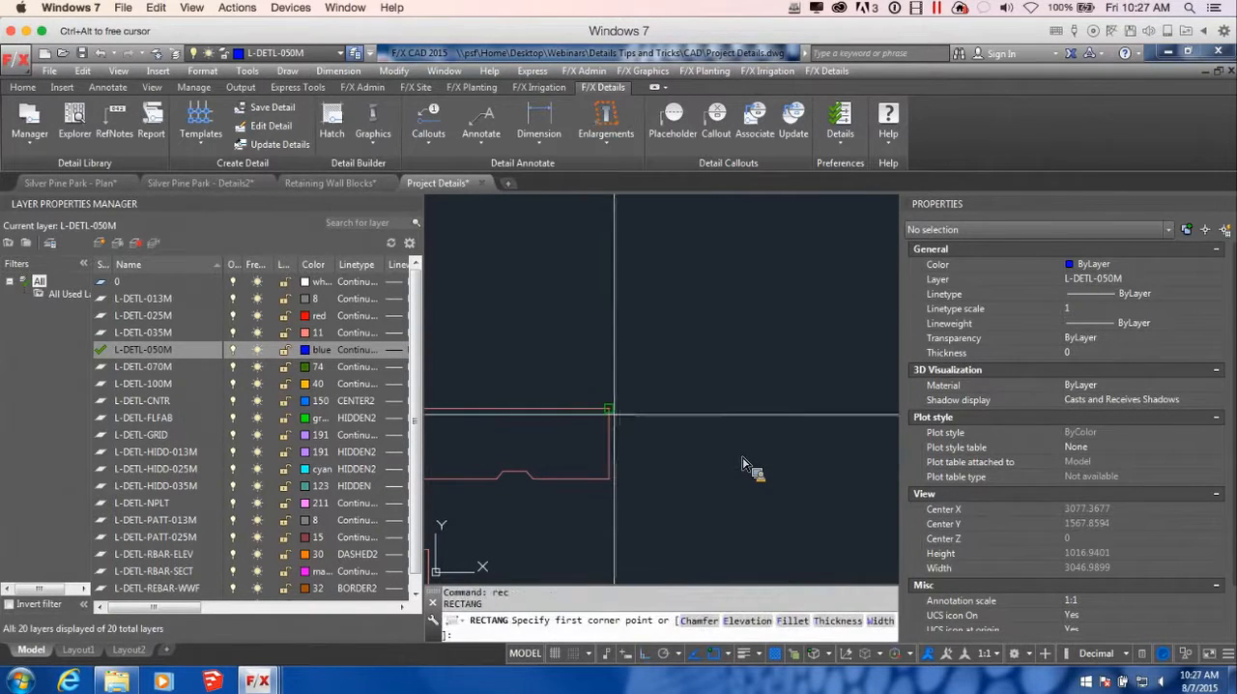
pyautogui.click(609, 408)
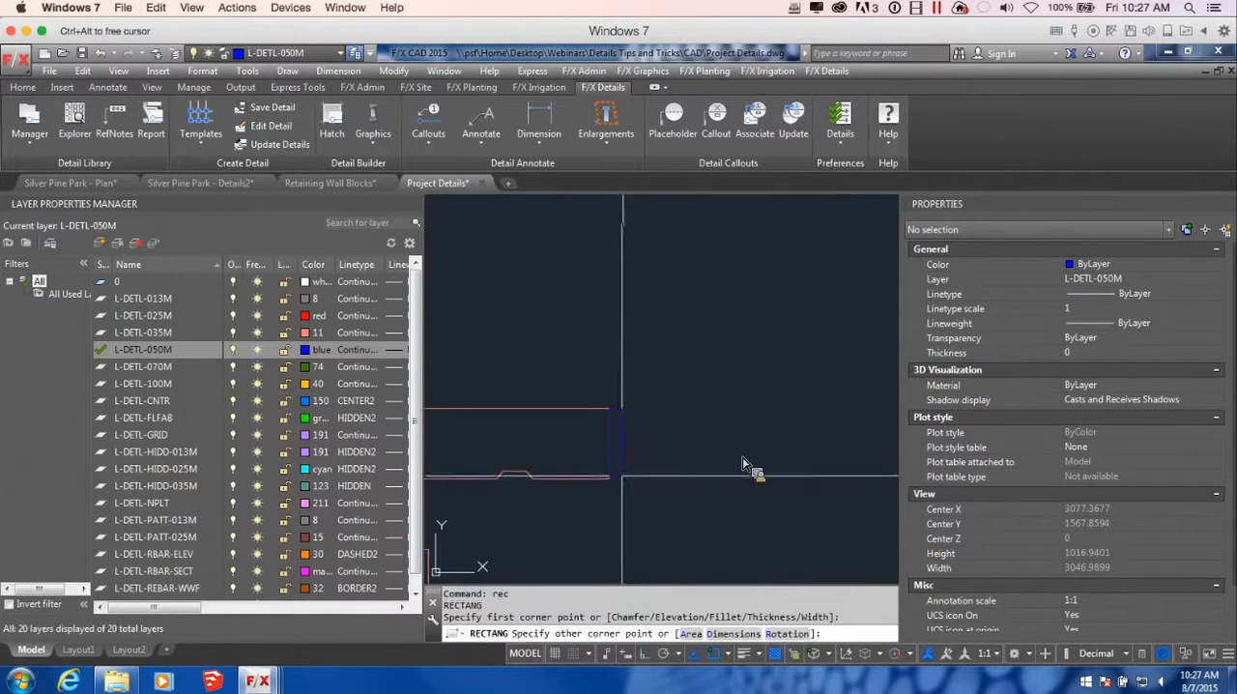
pyautogui.press('F3')
pyautogui.scroll(4, 619, 474)
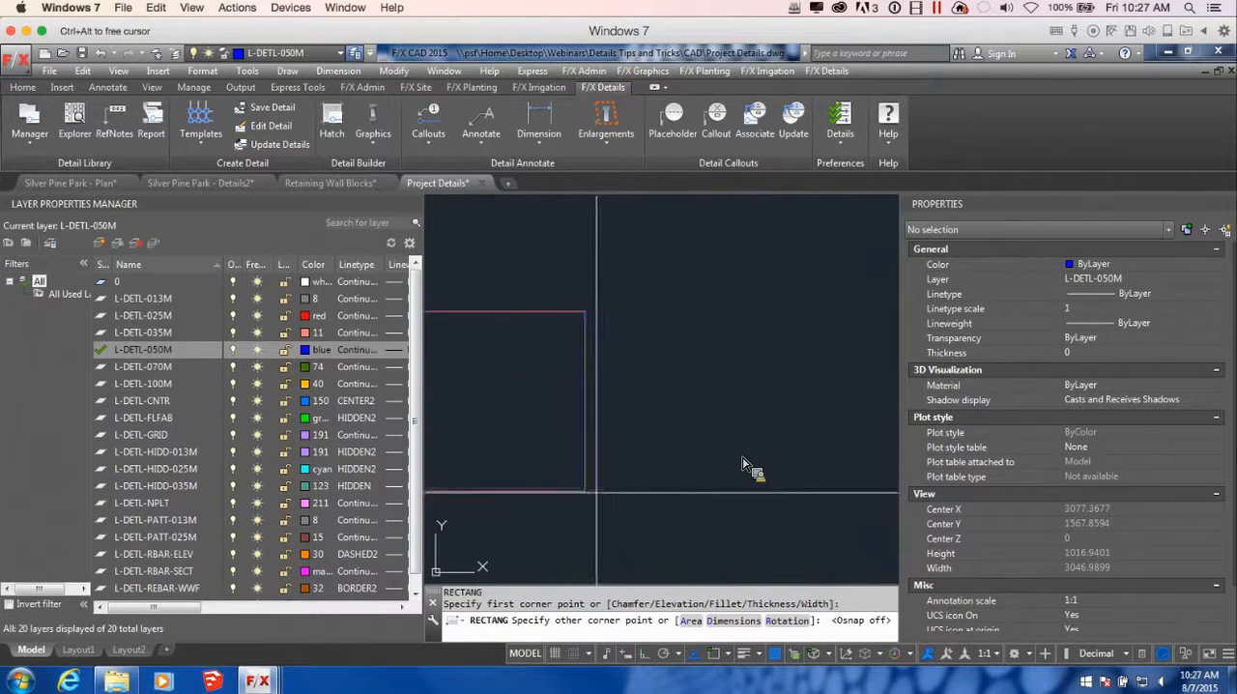
pyautogui.click(602, 493)
pyautogui.scroll(-3, 601, 493)
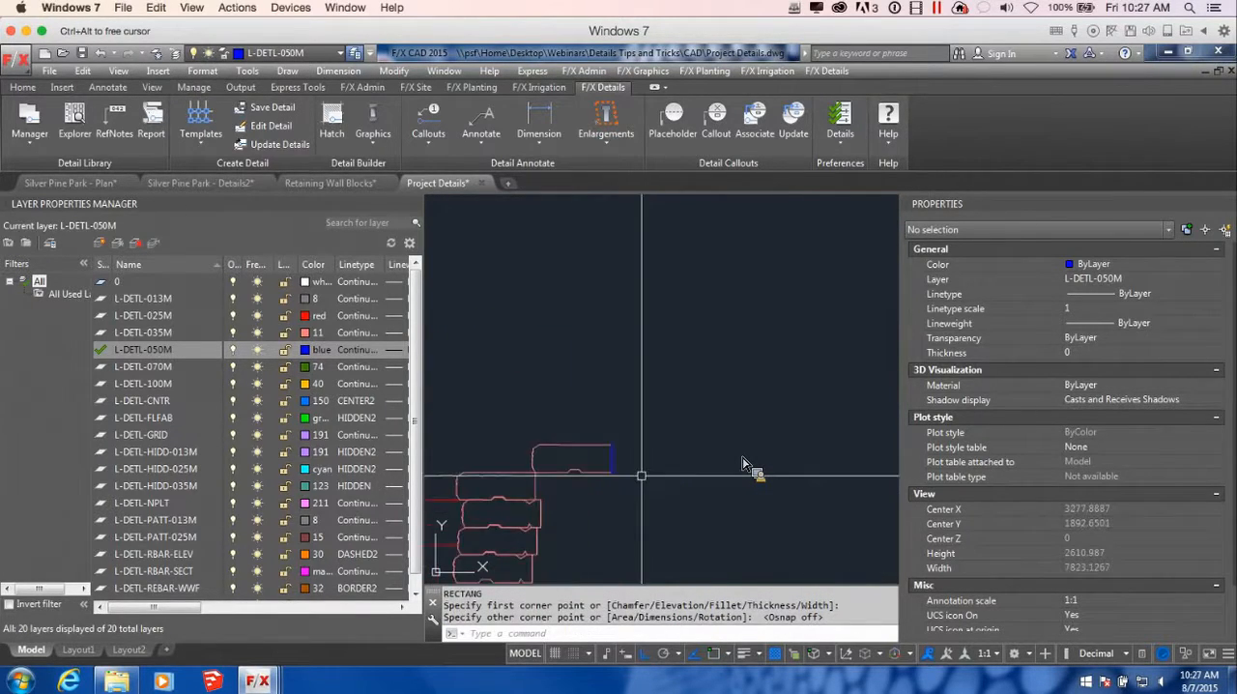
pyautogui.scroll(3, 742, 465)
pyautogui.scroll(-8, 771, 473)
pyautogui.moveTo(812, 483)
pyautogui.mouseDown(button='middle')
pyautogui.moveTo(668, 441)
pyautogui.moveTo(668, 428)
pyautogui.mouseUp(button='middle')
pyautogui.scroll(2, 672, 435)
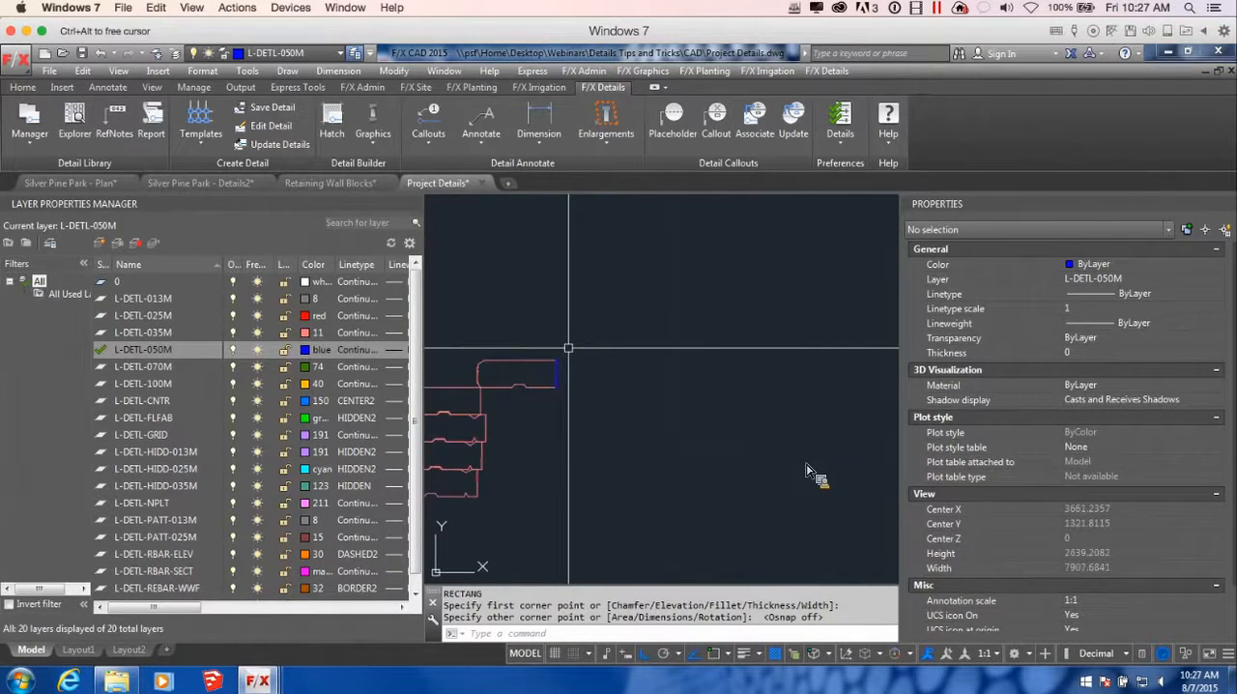
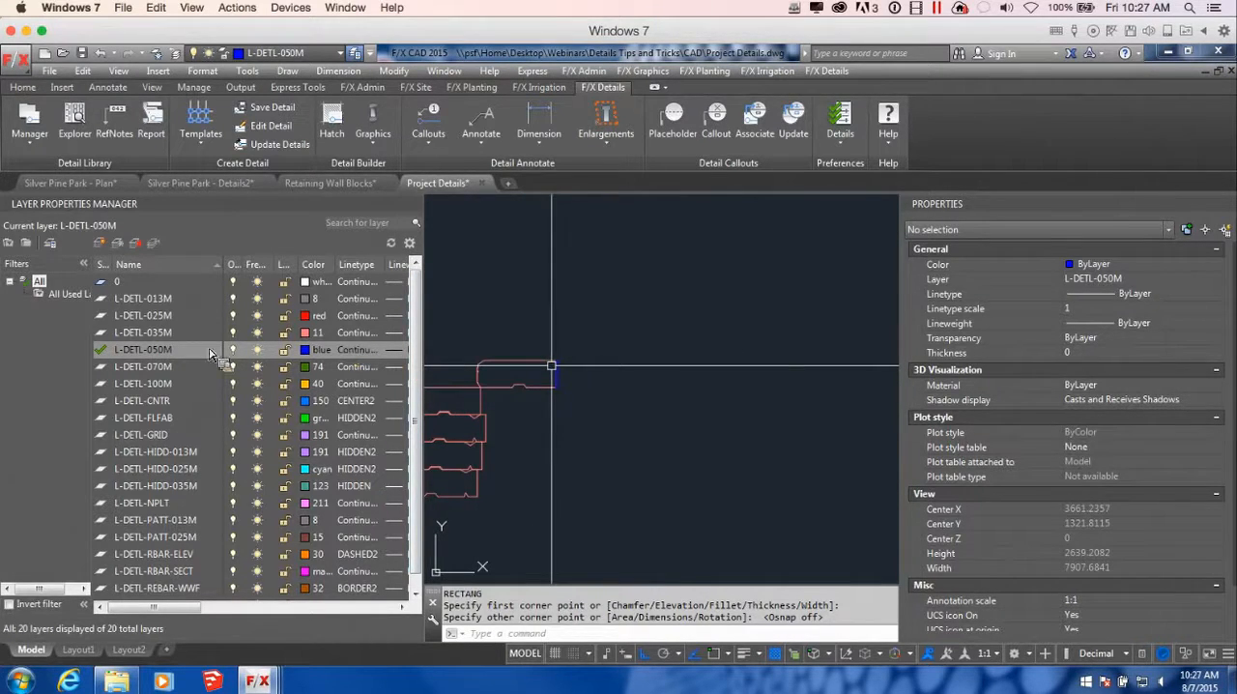
# Make L-DETL-025M the current layer and draw a 1200 by 100 slab rectangle extending back from the joint's upper back corner
pyautogui.doubleClick(140, 315)
pyautogui.moveTo(629, 376); pyautogui.dragTo(665, 367, button='middle')
pyautogui.scroll(2, 614, 363)
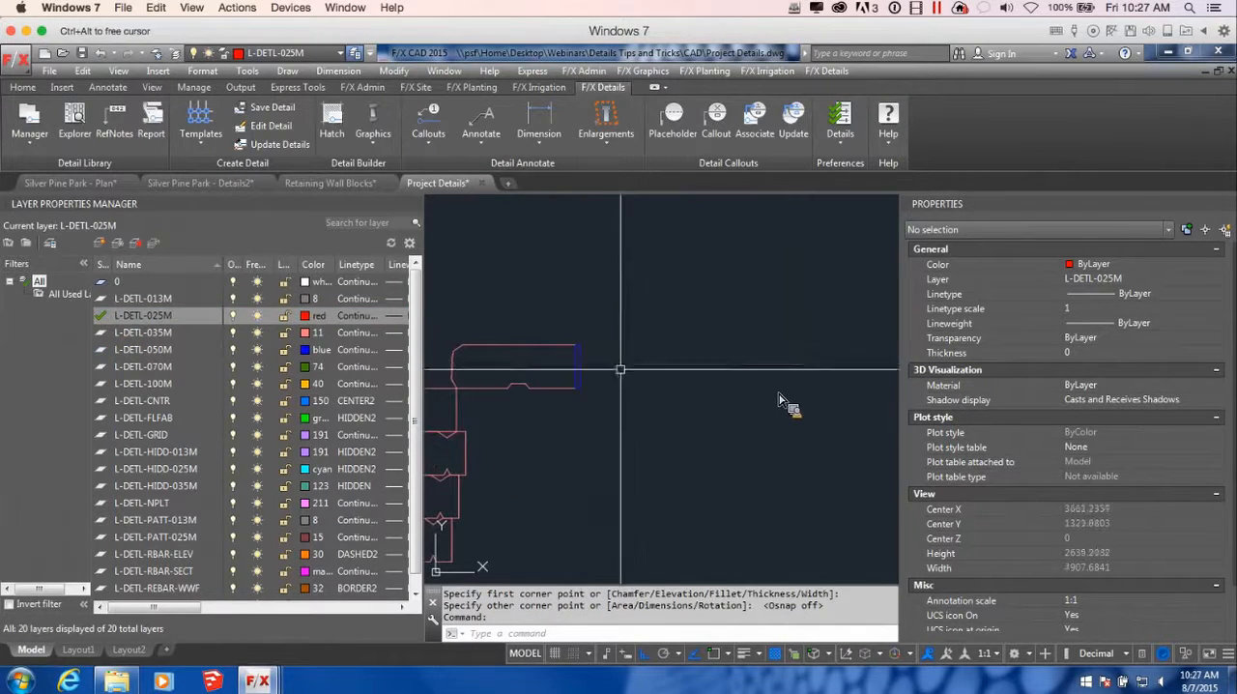
pyautogui.write('rec')
pyautogui.press('Return')
pyautogui.scroll(4, 592, 372)
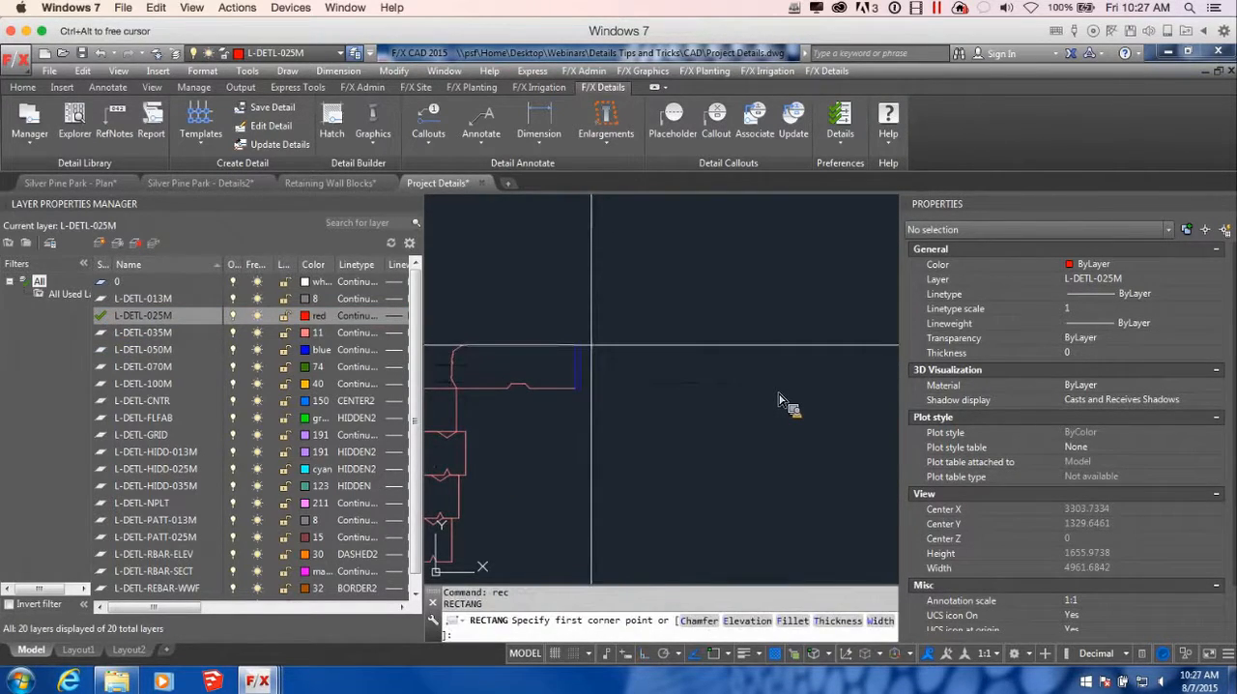
pyautogui.press('F3')
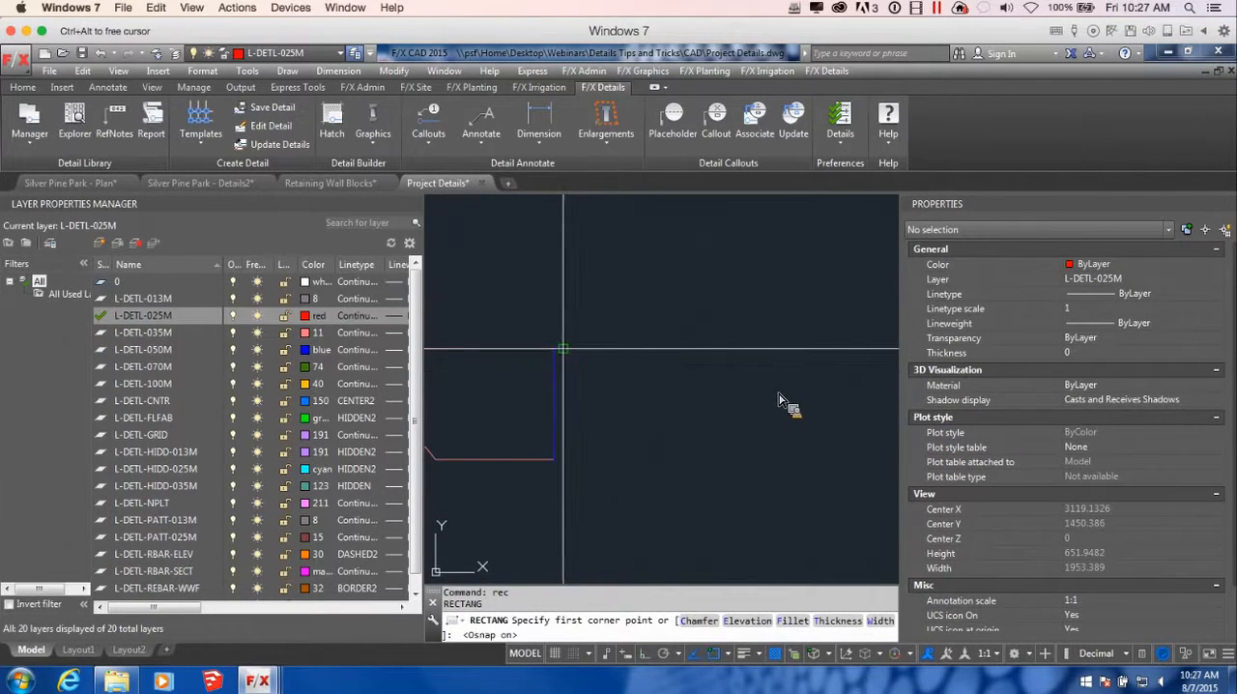
pyautogui.click(564, 348)
pyautogui.scroll(-7, 669, 396)
pyautogui.scroll(3, 721, 397)
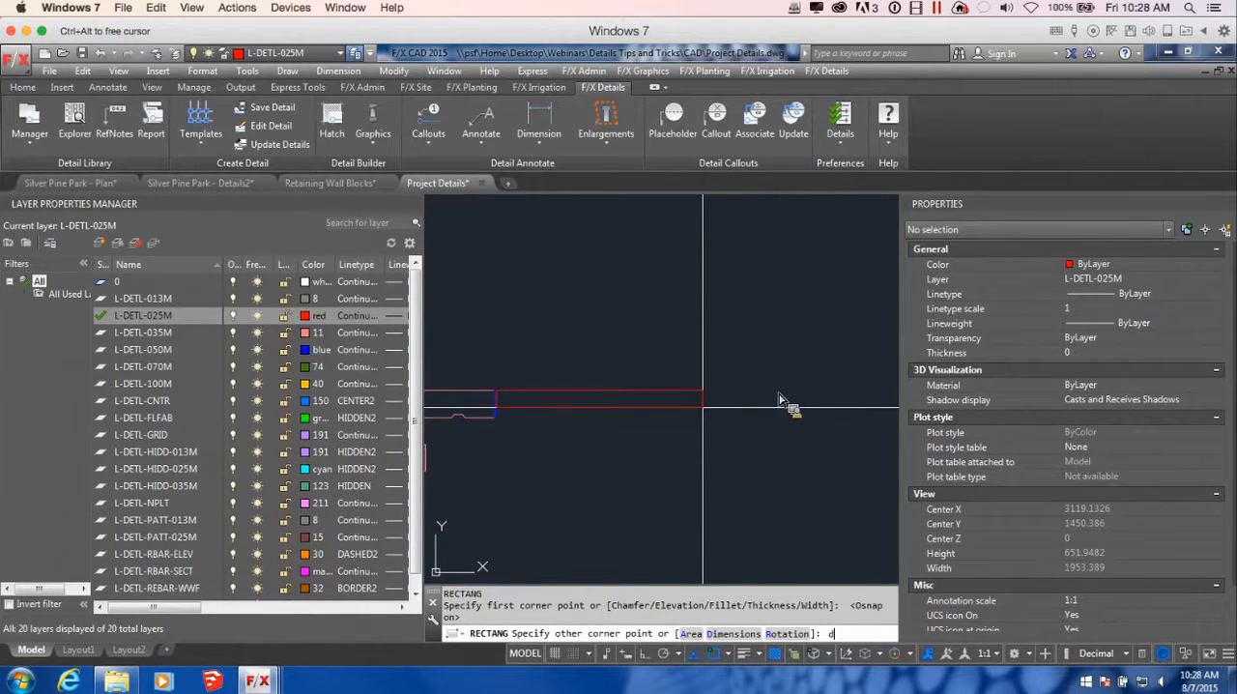
pyautogui.press('Return')
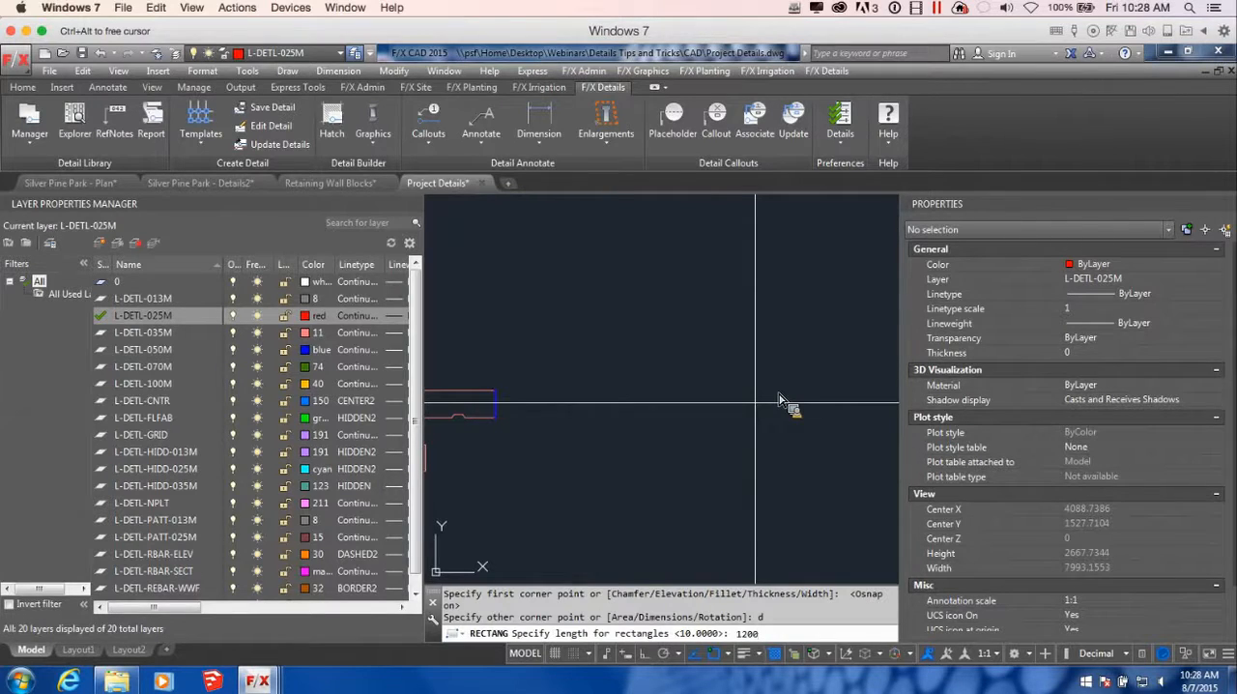
pyautogui.press('Return')
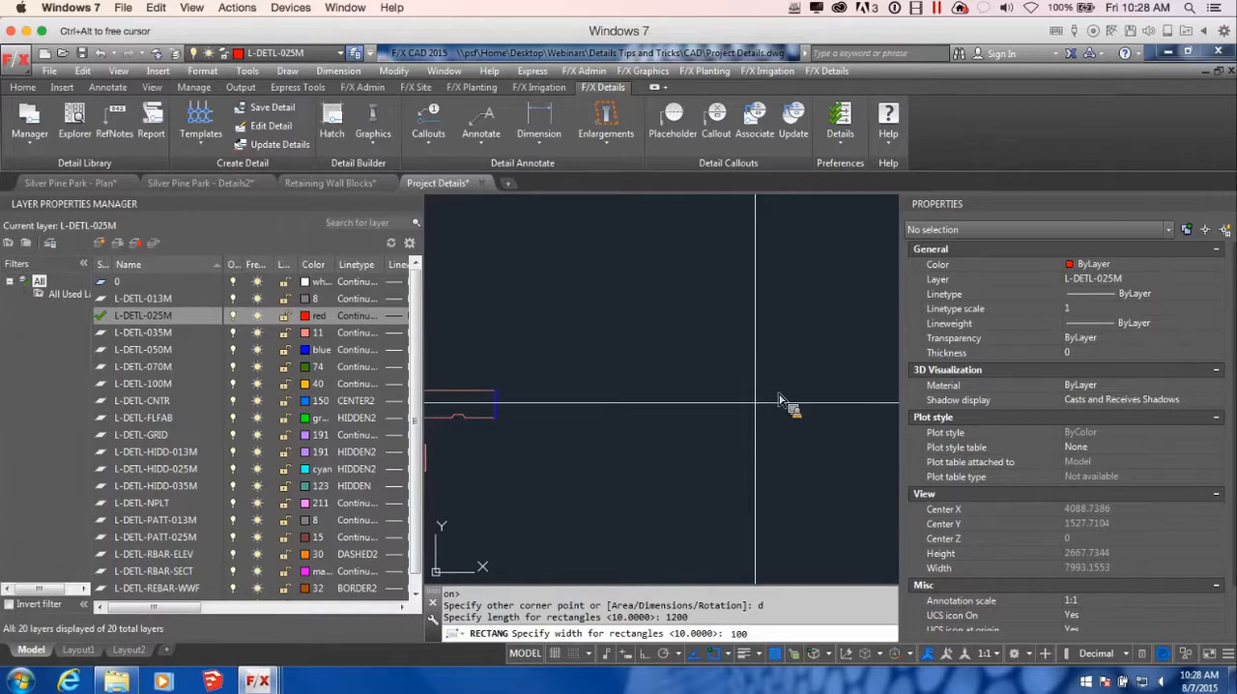
pyautogui.press('Return')
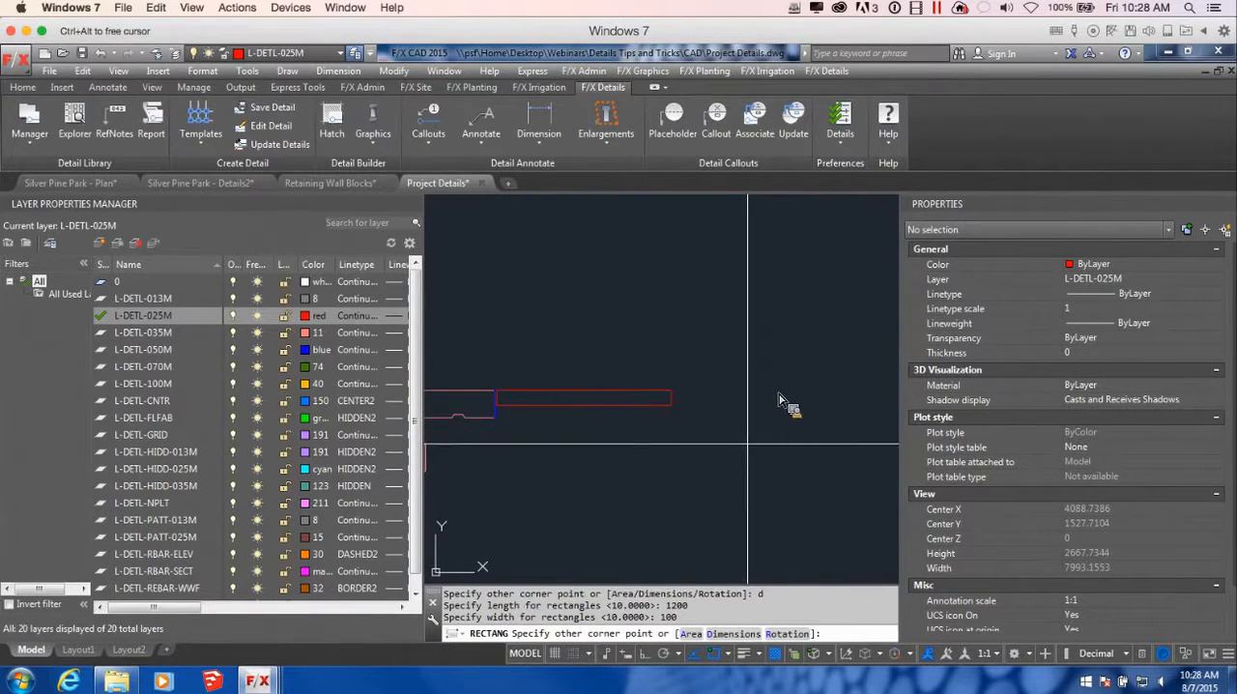
pyautogui.click(748, 444)
pyautogui.scroll(-2, 738, 498)
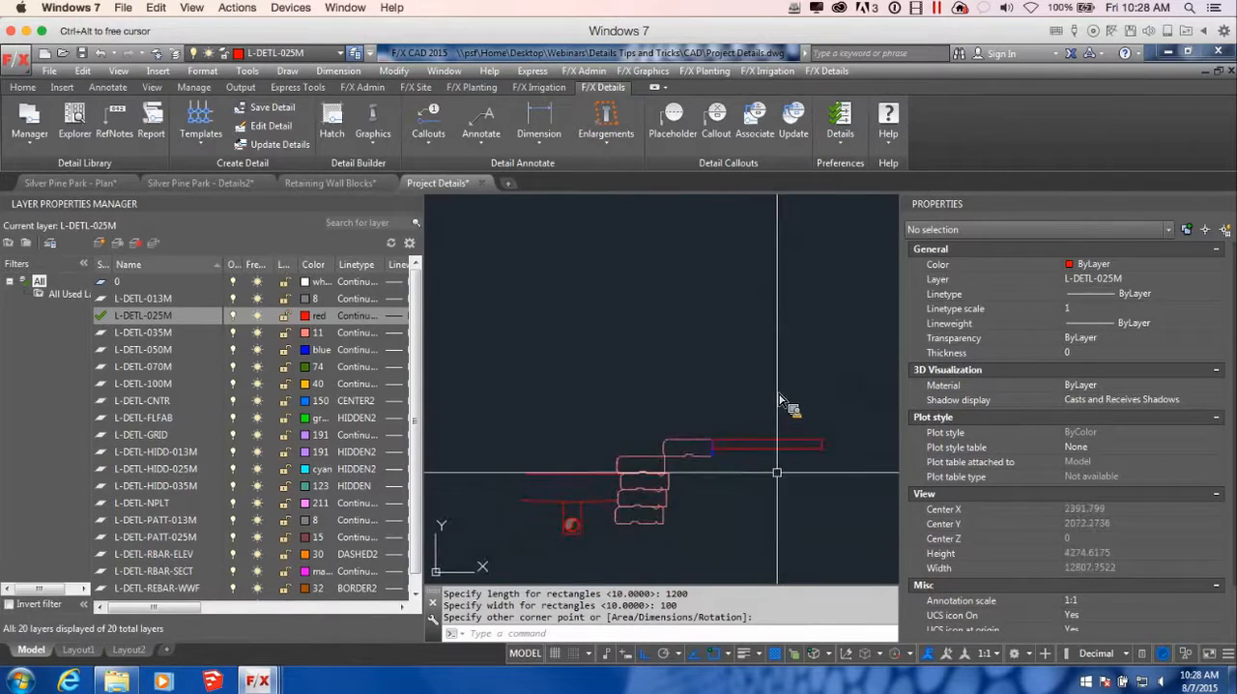
pyautogui.scroll(2, 703, 467)
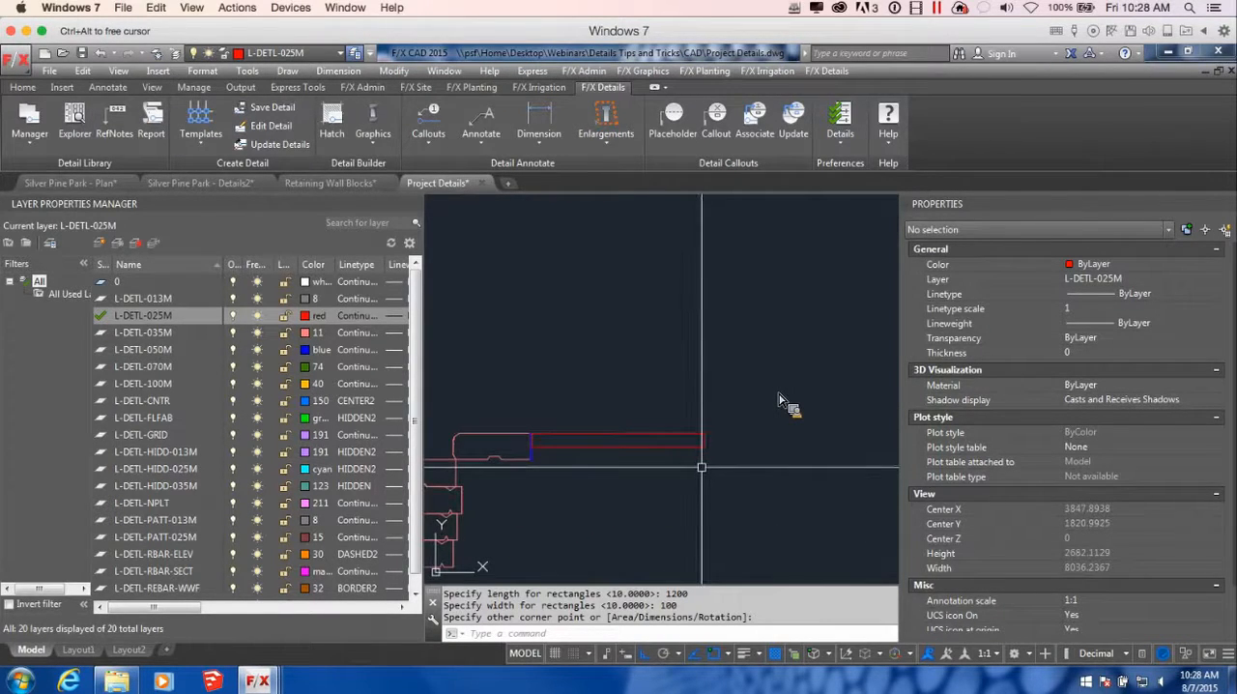
# Try to stretch the joint rectangle's lower back corner up to the slab's underside with object snap off
pyautogui.scroll(10, 538, 458)
pyautogui.click(486, 467)
pyautogui.scroll(-2, 551, 351)
pyautogui.scroll(2, 515, 442)
pyautogui.click(509, 429)
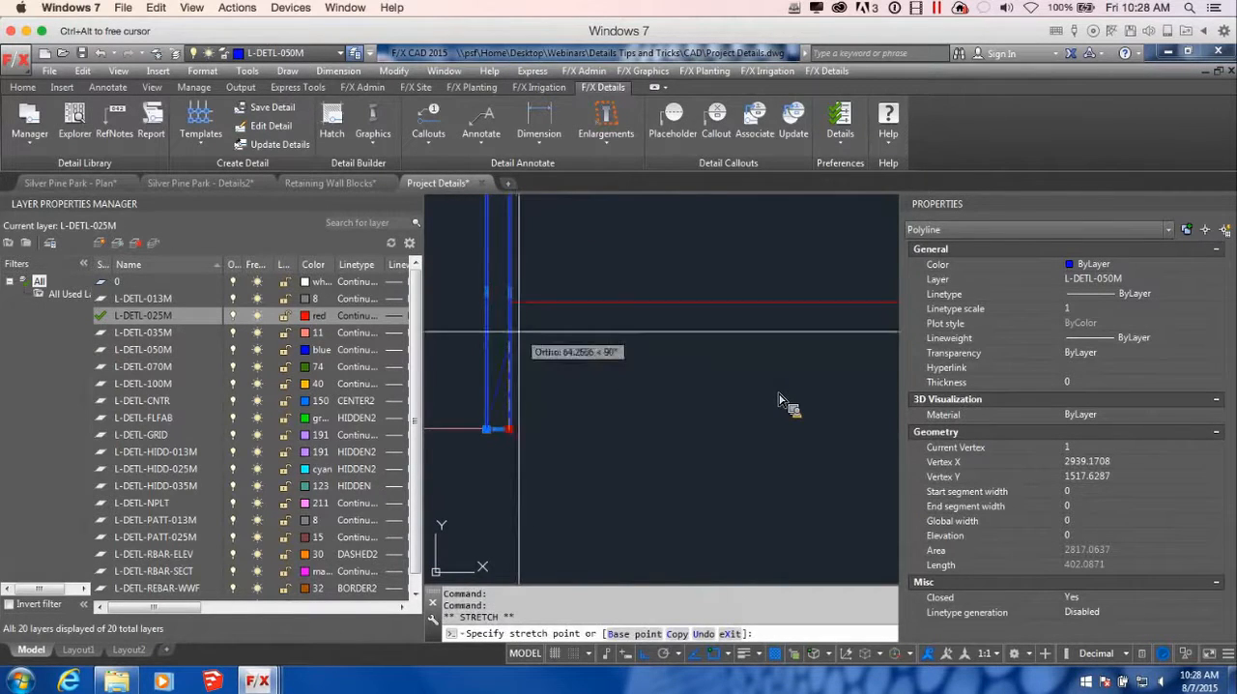
pyautogui.scroll(2, 512, 308)
pyautogui.press('F3')
pyautogui.moveTo(515, 307); pyautogui.dragTo(541, 394, button='middle')
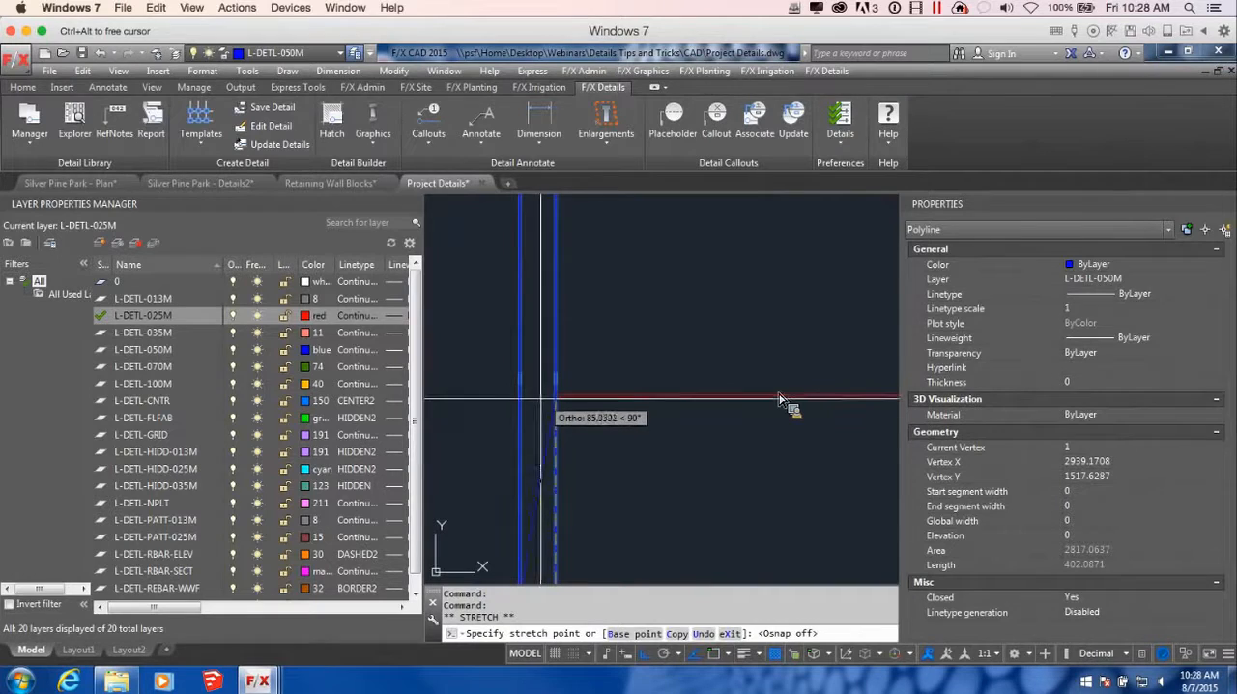
pyautogui.click(554, 397)
pyautogui.scroll(-3, 556, 401)
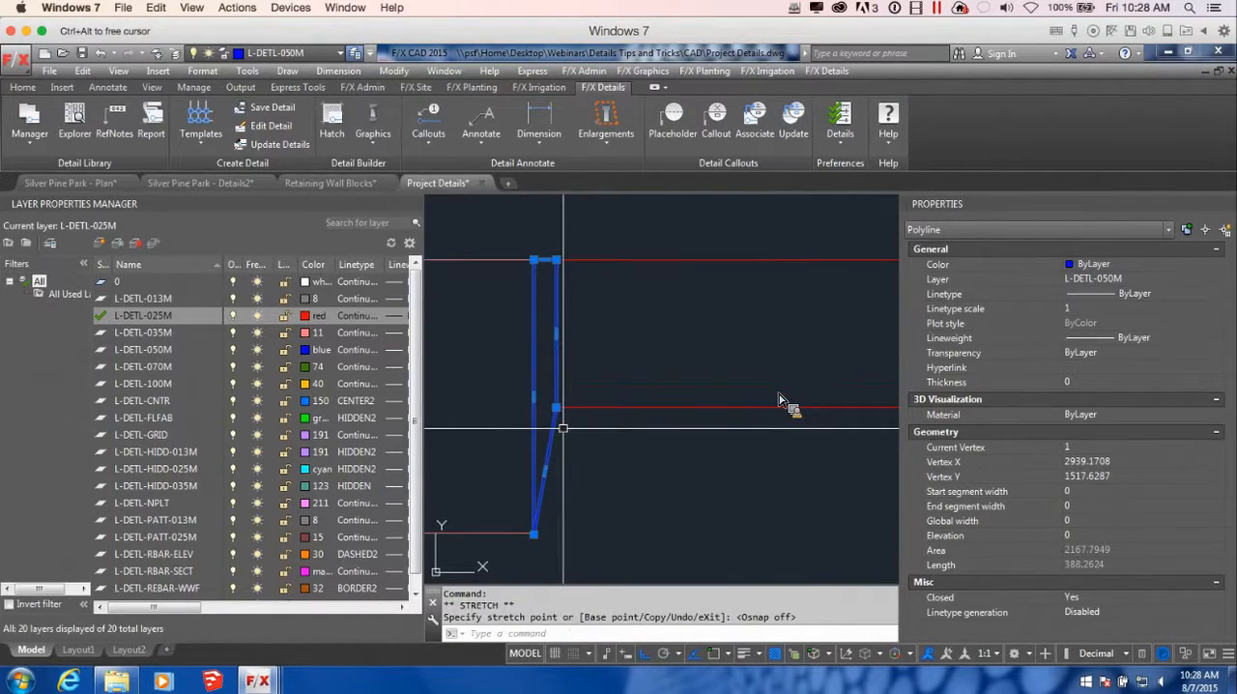
pyautogui.hotkey('ctrl', 'z')
# Stretch the joint rectangle's bottom edge up to the level of the slab's underside with object snap off
pyautogui.click(498, 429)
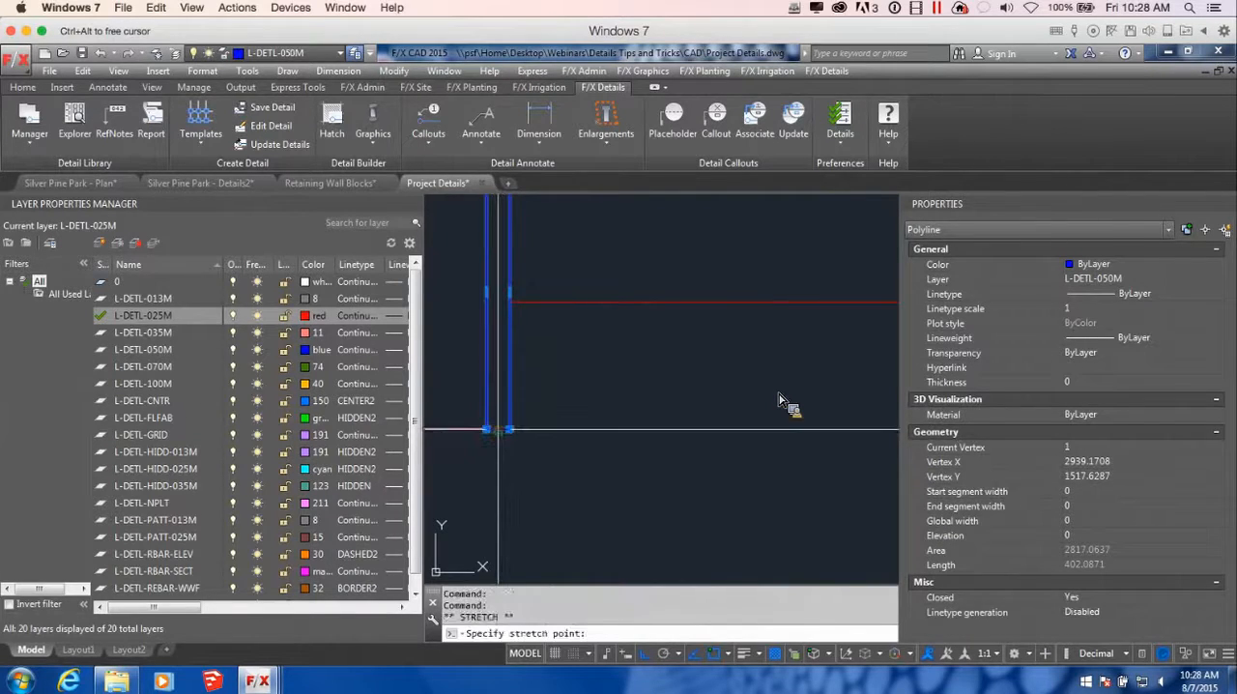
pyautogui.scroll(4, 516, 327)
pyautogui.press('F3')
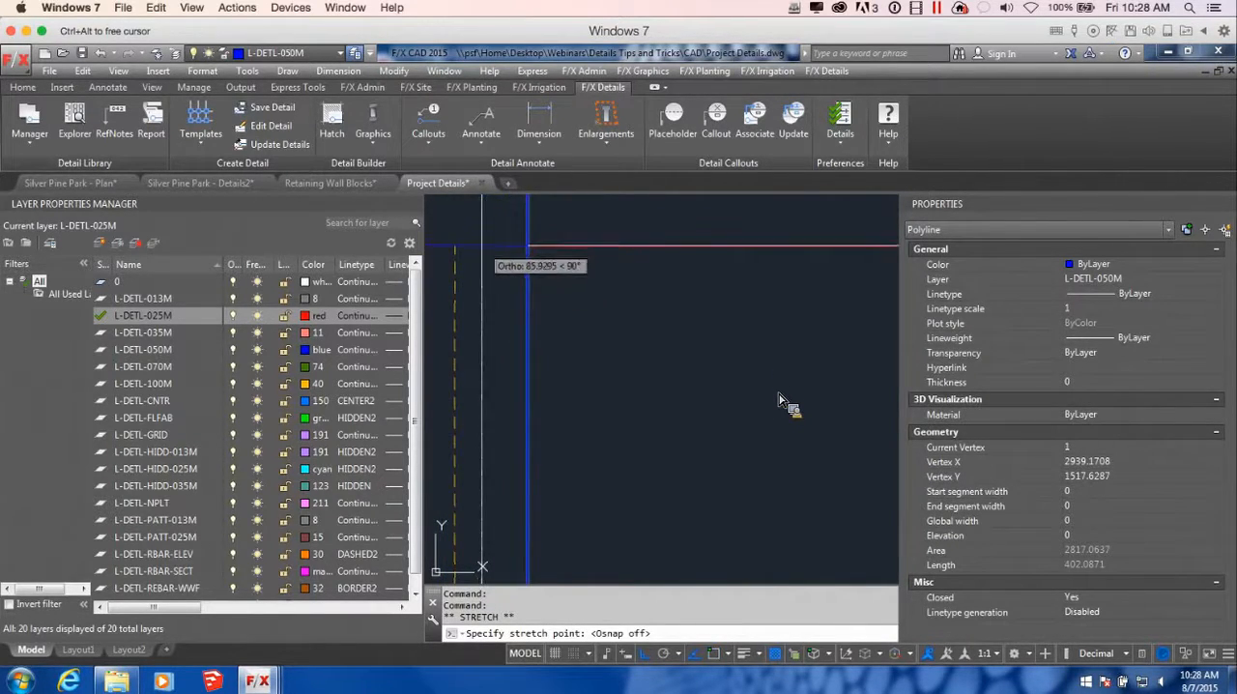
pyautogui.click(481, 246)
pyautogui.scroll(-6, 528, 290)
# Narrow the joint by stretching its back edge toward the upper coping
pyautogui.moveTo(528, 290); pyautogui.dragTo(594, 519, button='middle')
pyautogui.scroll(2, 620, 499)
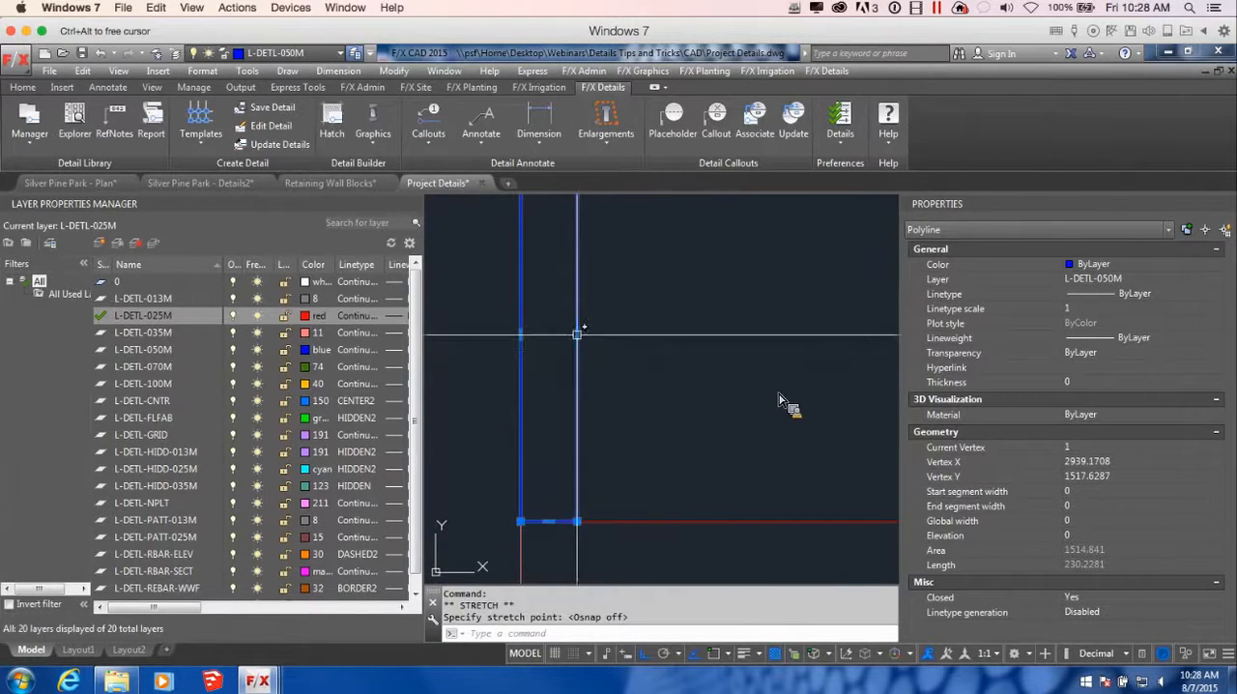
pyautogui.click(577, 335)
pyautogui.click(547, 330)
pyautogui.scroll(-5, 587, 357)
pyautogui.moveTo(611, 298); pyautogui.dragTo(613, 325, button='middle')
pyautogui.press('Escape')
# Turn object snap on and move the slab rectangle so its upper front corner meets the joint's upper back corner
pyautogui.click(587, 300)
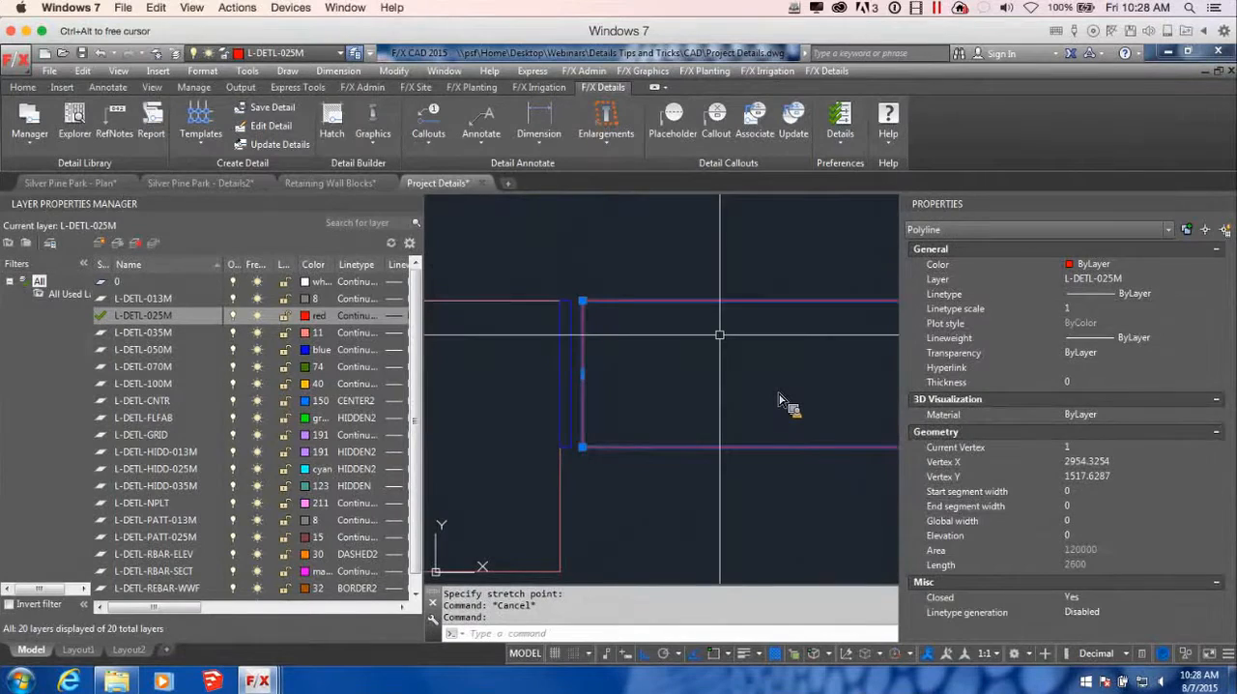
pyautogui.press('Return')
pyautogui.scroll(3, 607, 312)
pyautogui.press('F3')
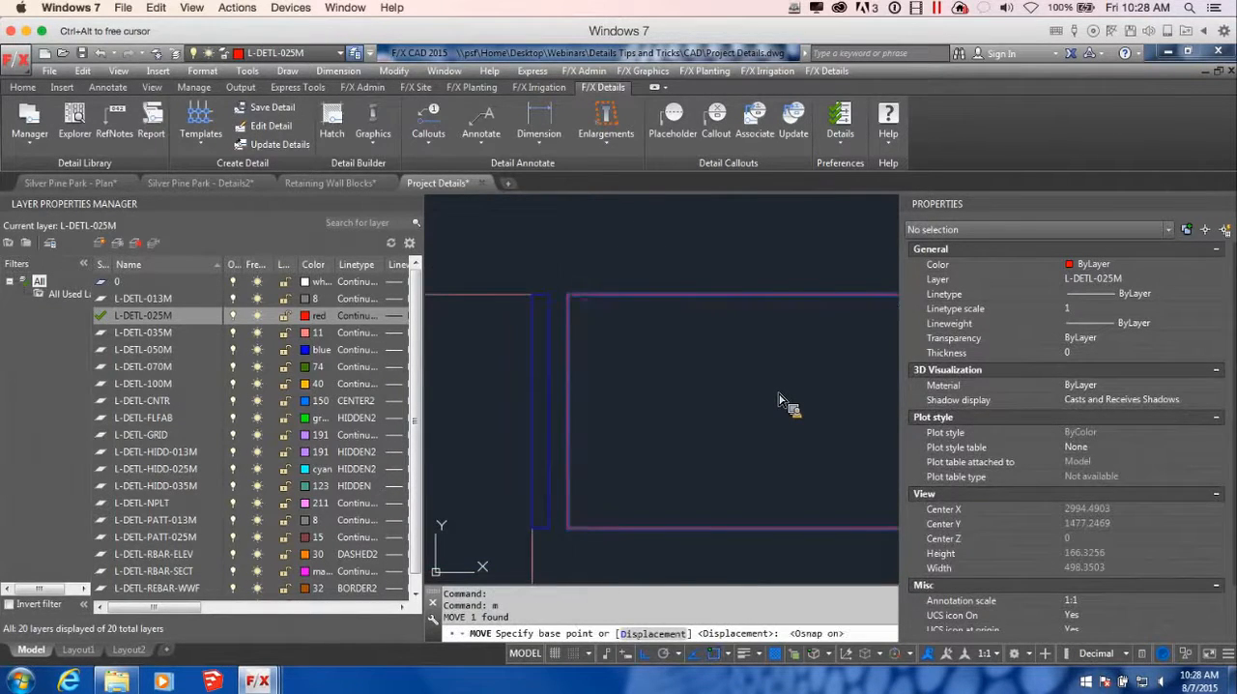
pyautogui.click(569, 294)
pyautogui.scroll(-10, 577, 310)
pyautogui.moveTo(721, 374); pyautogui.dragTo(566, 415, button='middle')
pyautogui.scroll(2, 712, 392)
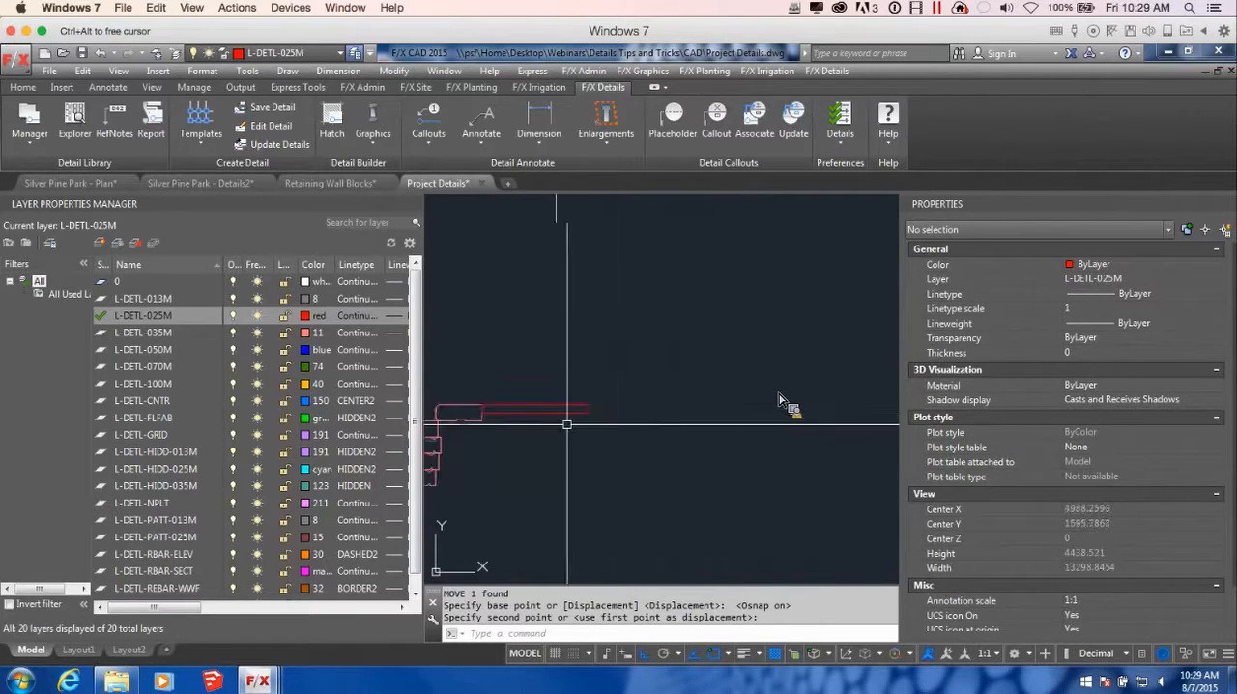
# Draw a curb polyline from the slab's upper back corner: 150 up, 150 back, down to the slab's underside and across to its lower corner
pyautogui.scroll(2, 580, 411)
pyautogui.scroll(3, 580, 411)
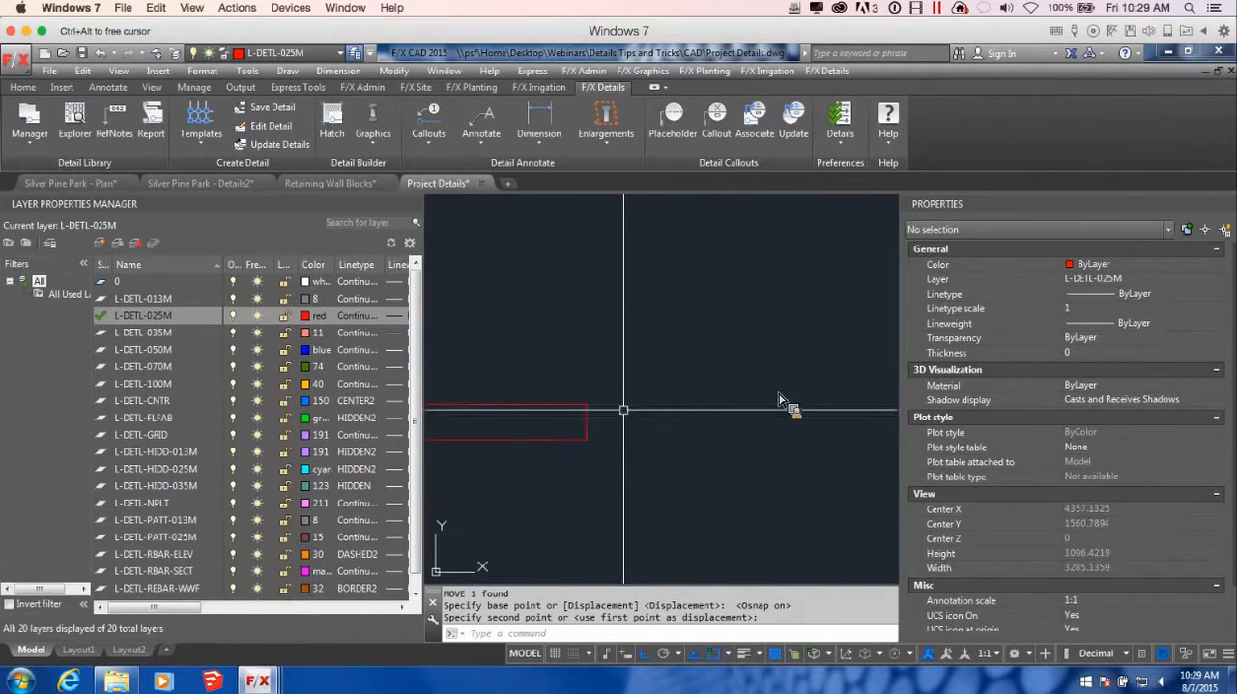
pyautogui.click(600, 410)
pyautogui.write('PL')
pyautogui.press('Return')
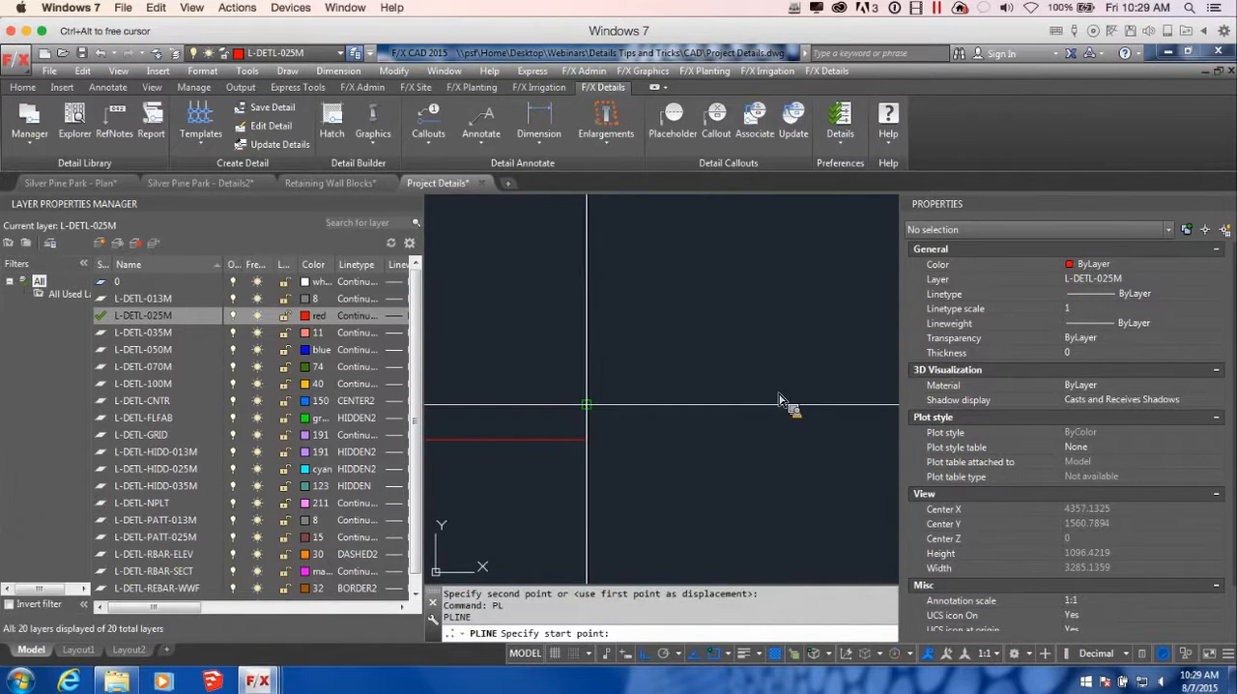
pyautogui.click(587, 404)
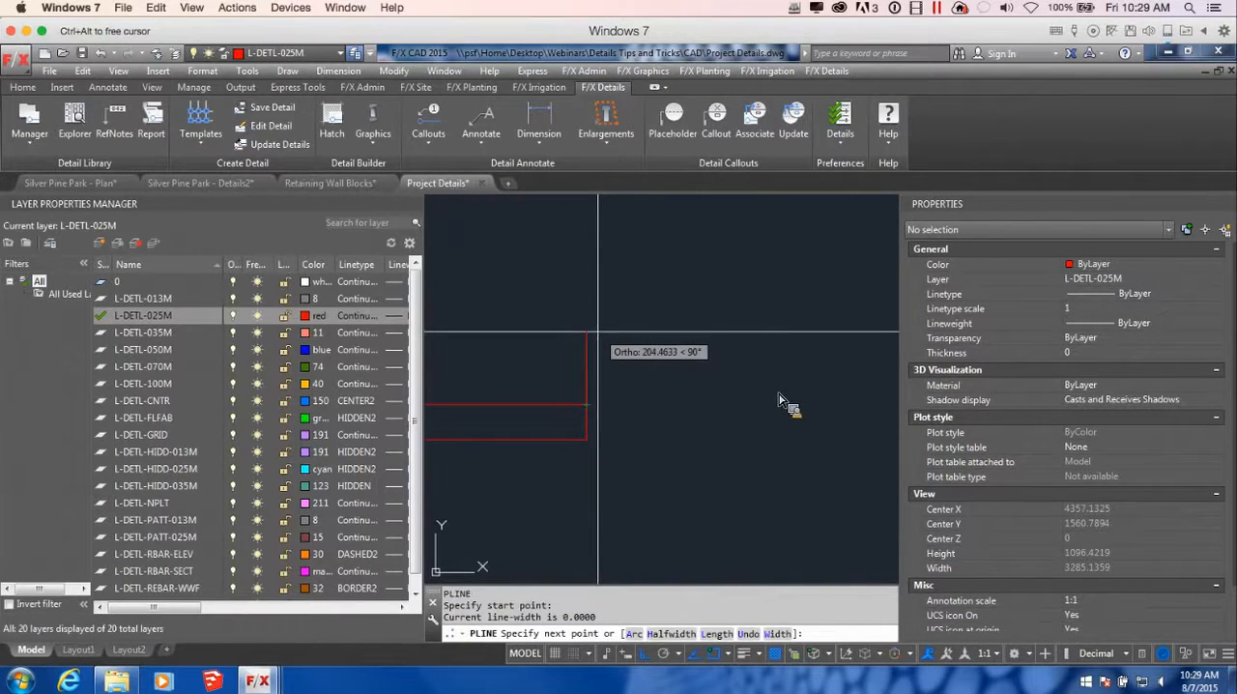
pyautogui.write('150')
pyautogui.press('Return')
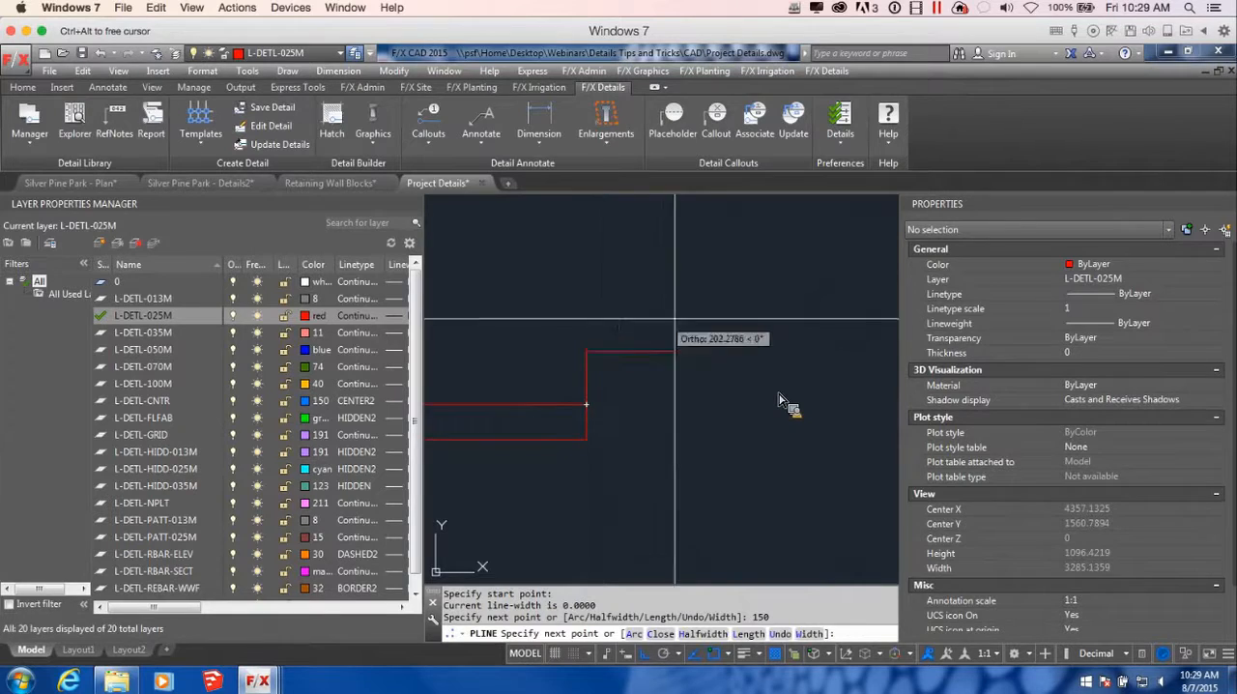
pyautogui.write('150')
pyautogui.press('Return')
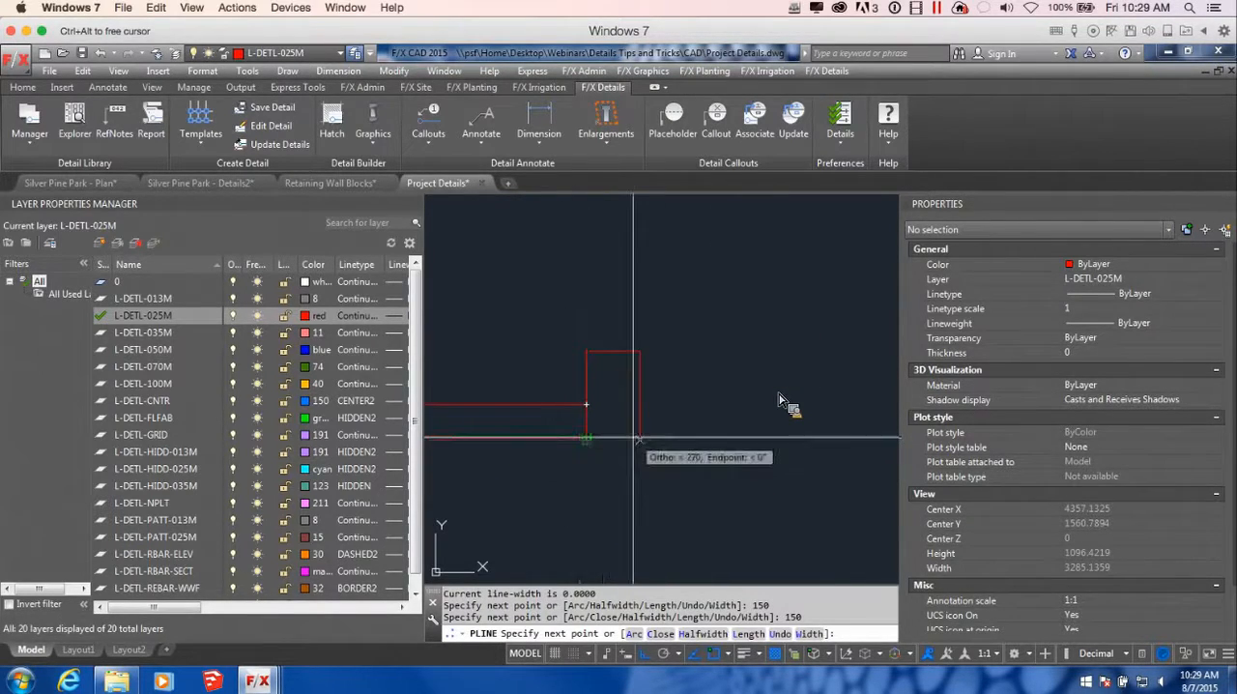
pyautogui.scroll(-4, 677, 437)
pyautogui.scroll(-2, 680, 439)
pyautogui.moveTo(679, 439); pyautogui.dragTo(683, 436, button='middle')
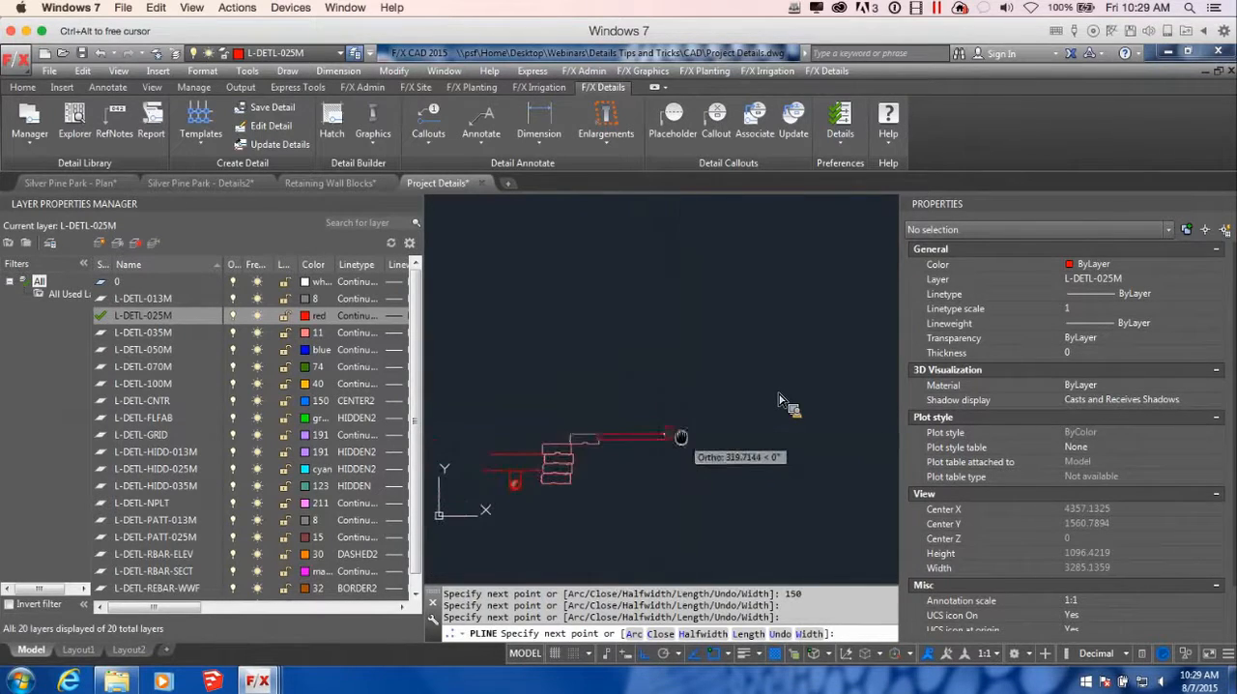
pyautogui.press('Return')
# Draw a grade polyline with Ortho off from the curb's upper back corner, sloping slightly down, then rising away in arc segments
pyautogui.scroll(-3, 757, 447)
pyautogui.moveTo(760, 456); pyautogui.dragTo(698, 451, button='middle')
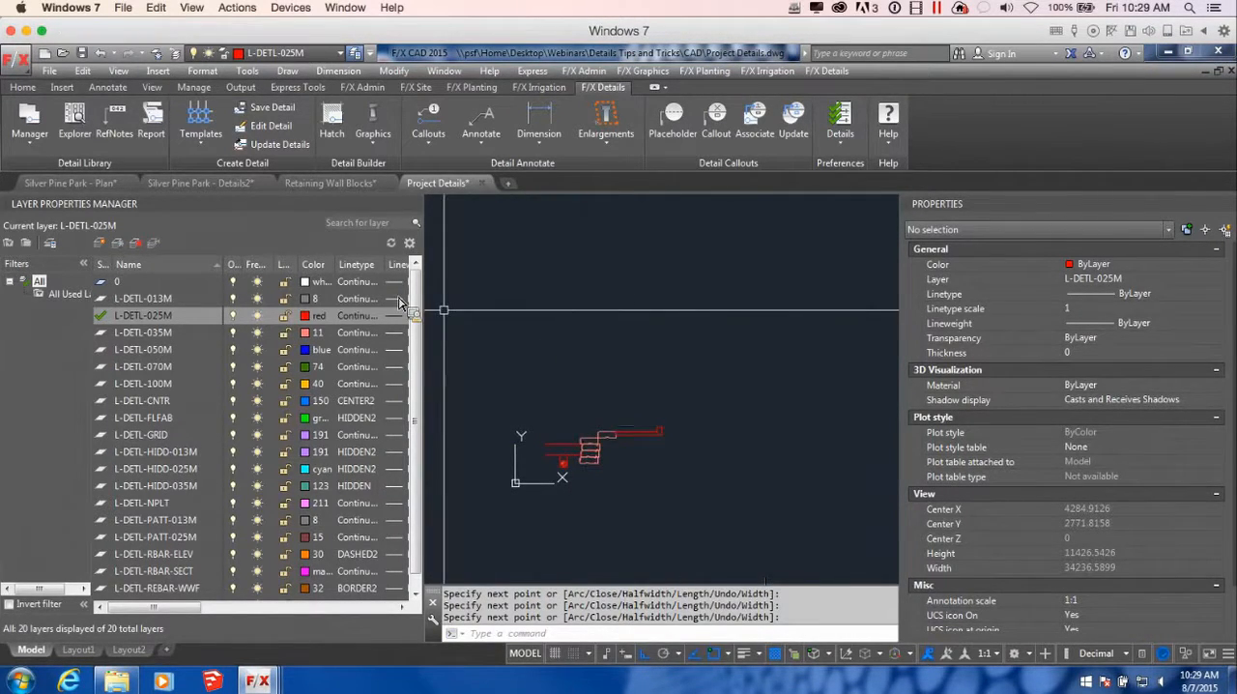
pyautogui.scroll(5, 657, 435)
pyautogui.scroll(2, 743, 437)
pyautogui.moveTo(744, 437); pyautogui.dragTo(648, 465, button='middle')
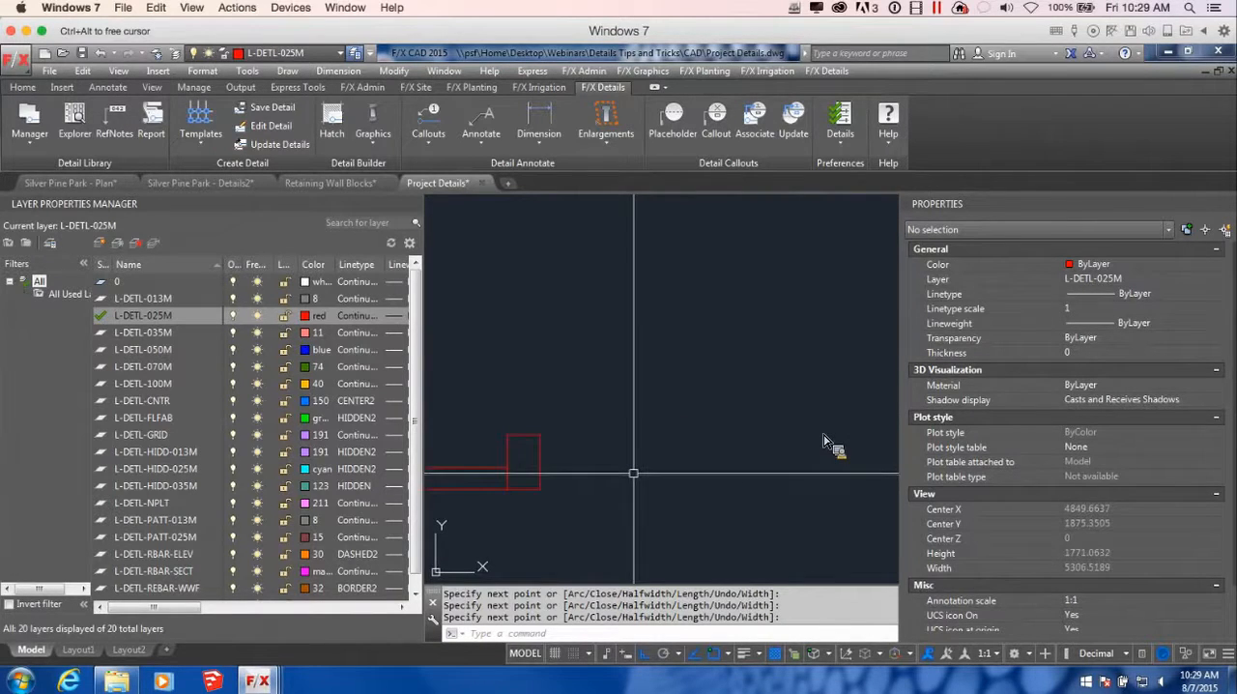
pyautogui.write('l')
pyautogui.press('Return')
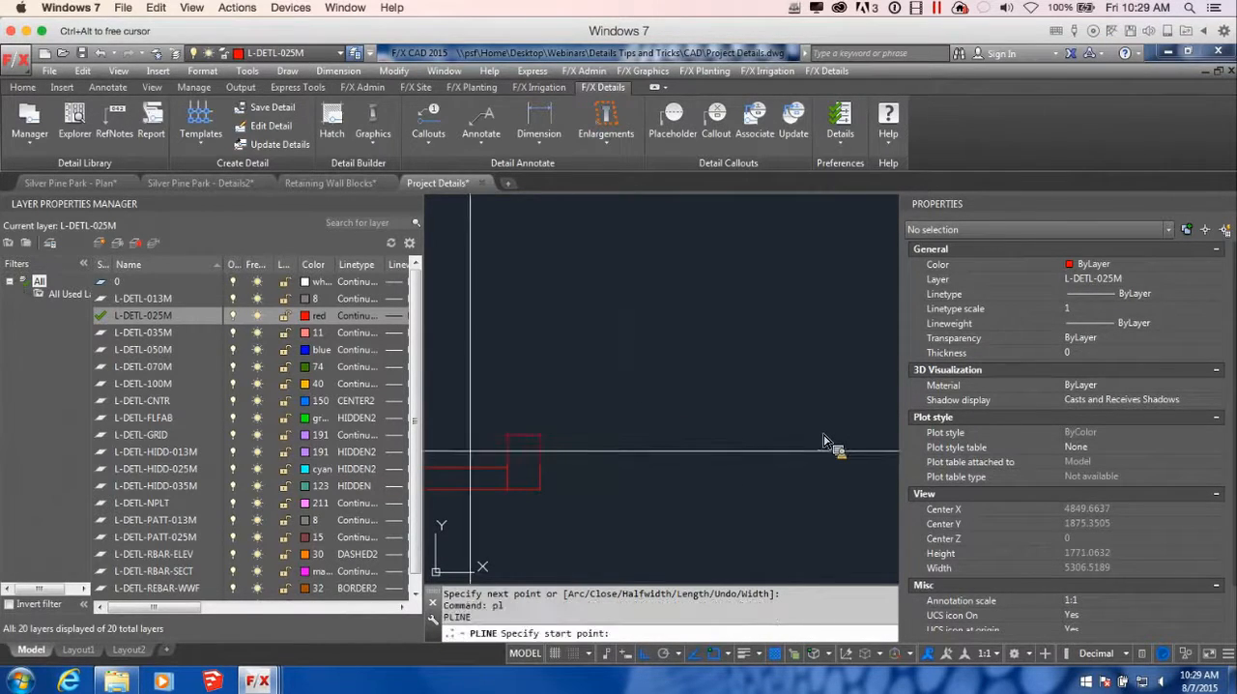
pyautogui.click(538, 435)
pyautogui.press('F8')
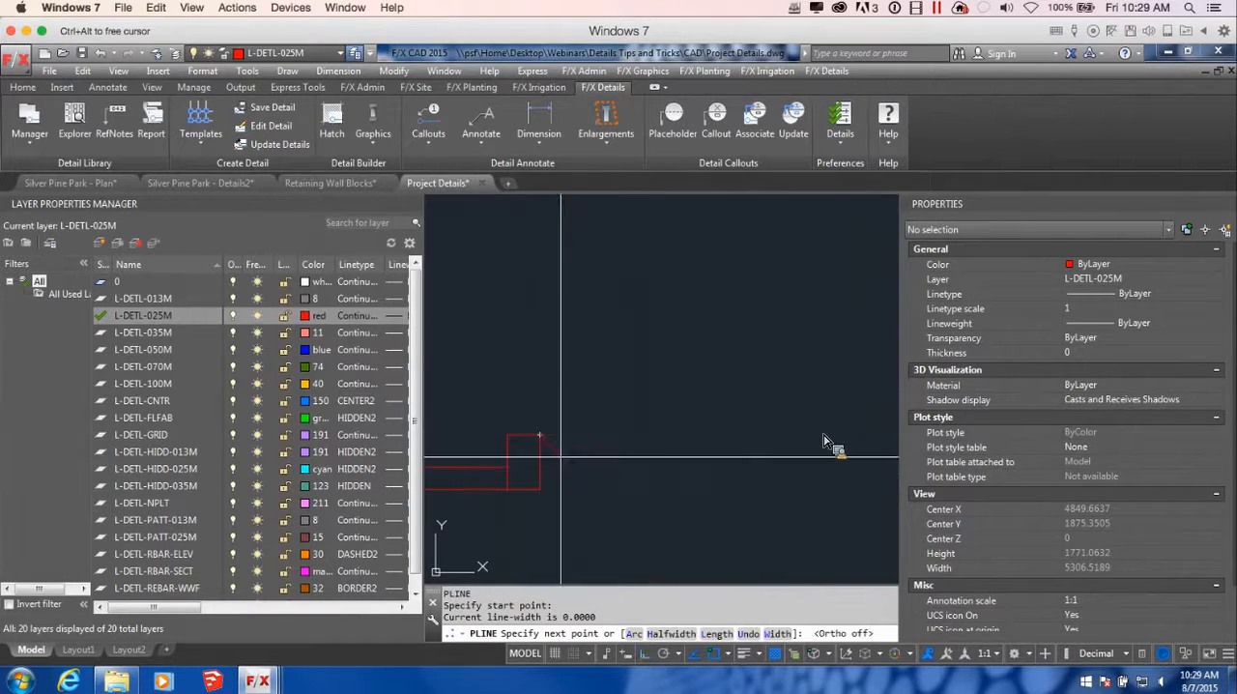
pyautogui.click(696, 445)
pyautogui.scroll(-5, 727, 462)
pyautogui.moveTo(727, 462); pyautogui.dragTo(611, 473, button='middle')
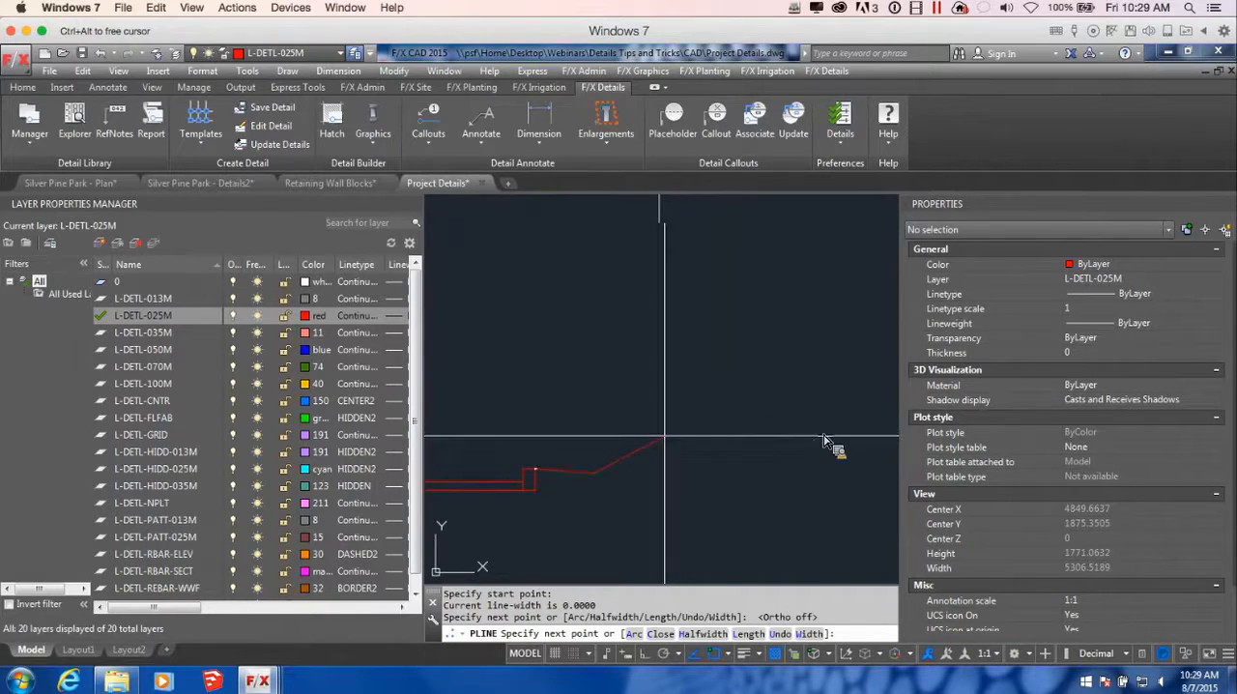
pyautogui.write('a')
pyautogui.press('Return')
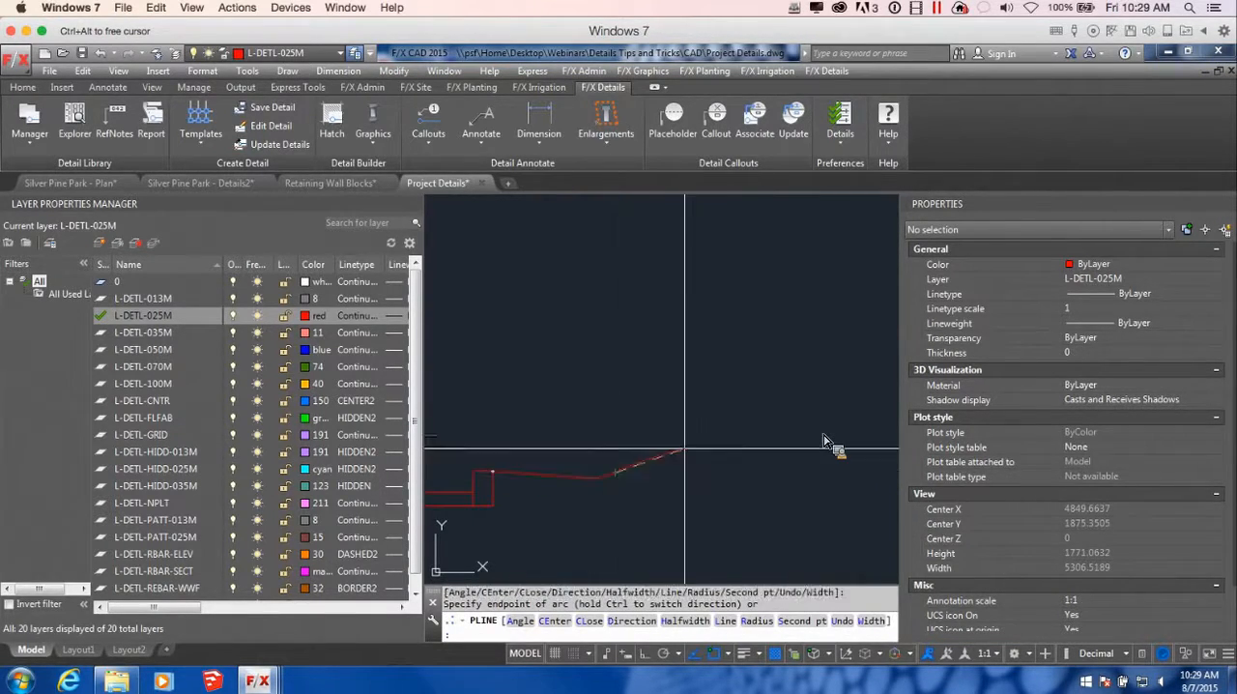
pyautogui.scroll(-2, 783, 423)
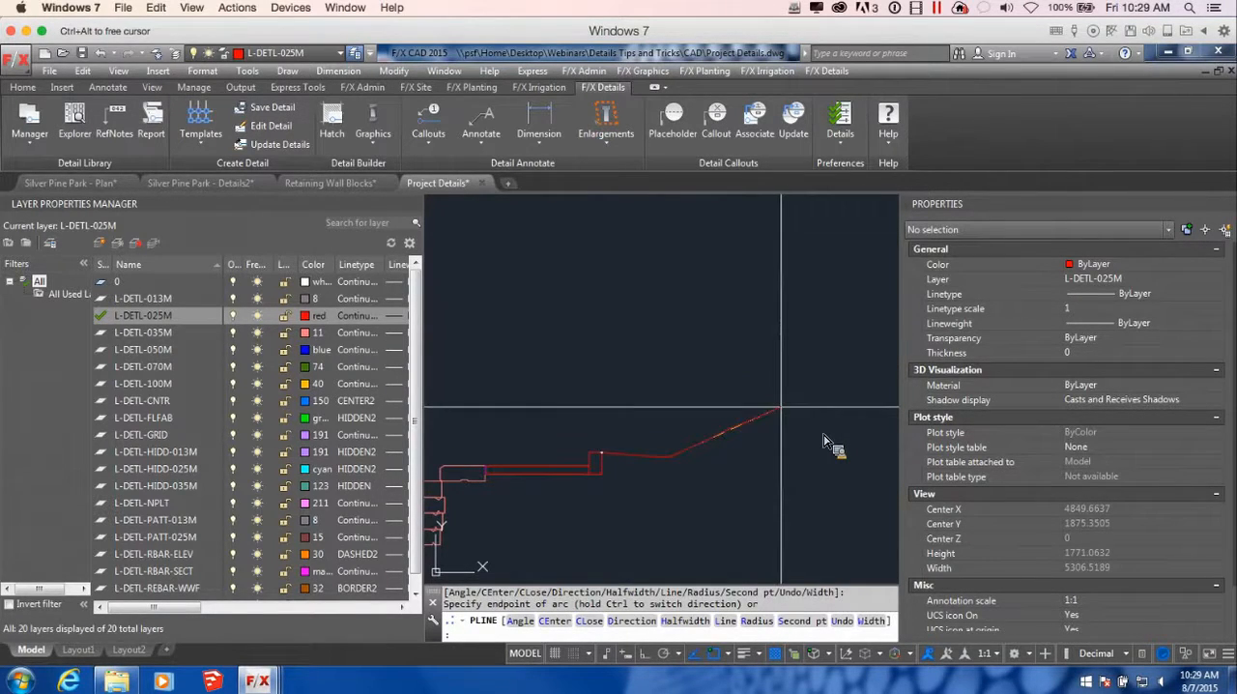
pyautogui.press('Return')
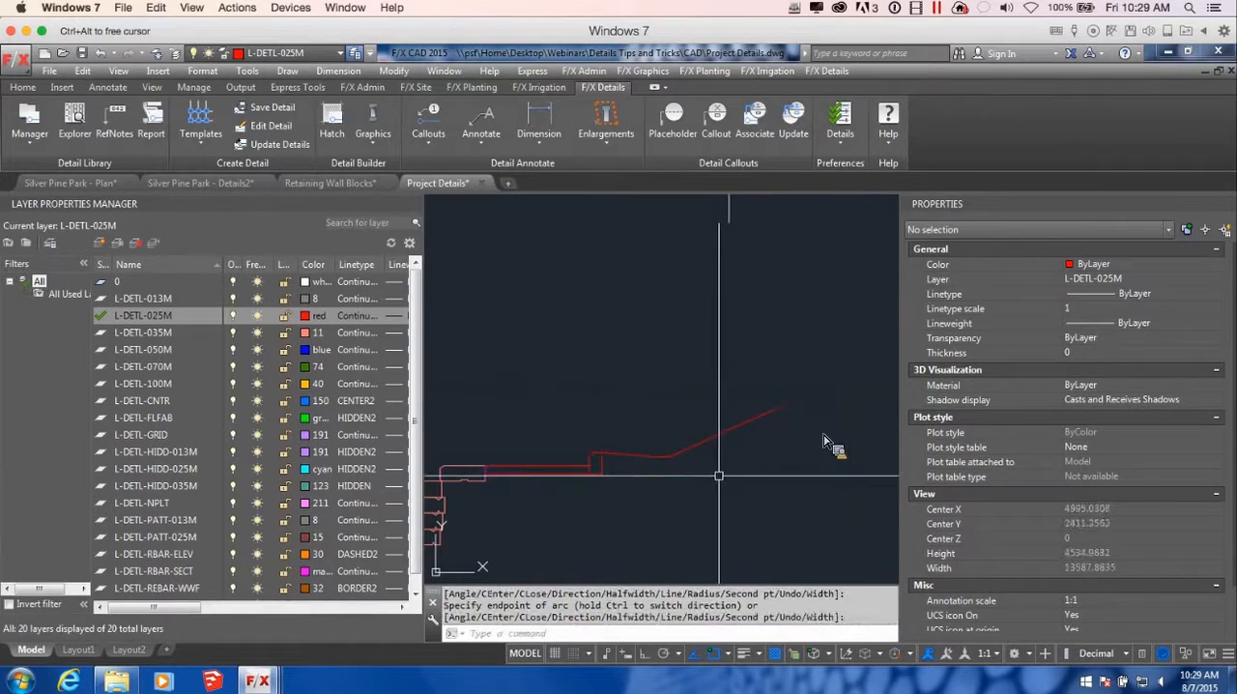
pyautogui.scroll(-5, 741, 494)
pyautogui.moveTo(740, 494); pyautogui.dragTo(724, 469, button='middle')
pyautogui.scroll(5, 633, 400)
pyautogui.scroll(-4, 600, 428)
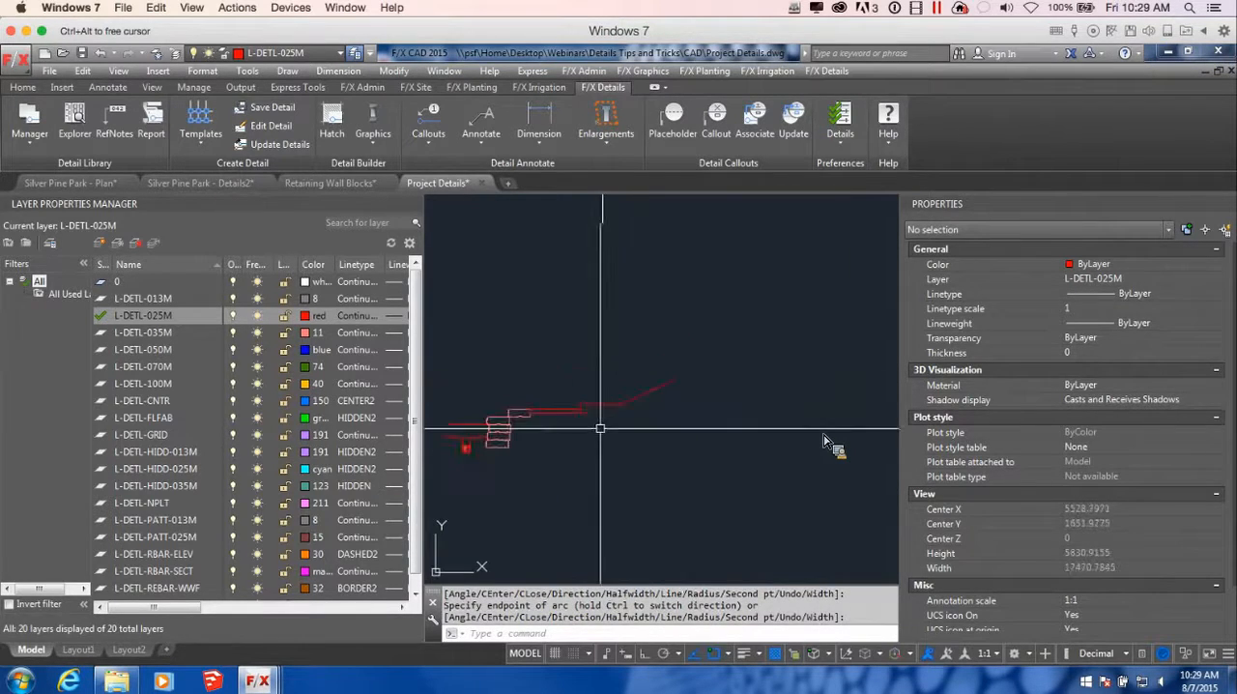
pyautogui.moveTo(589, 450)
pyautogui.mouseDown(button='middle')
pyautogui.moveTo(702, 461)
pyautogui.moveTo(690, 489)
pyautogui.moveTo(694, 471)
pyautogui.mouseUp(button='middle')
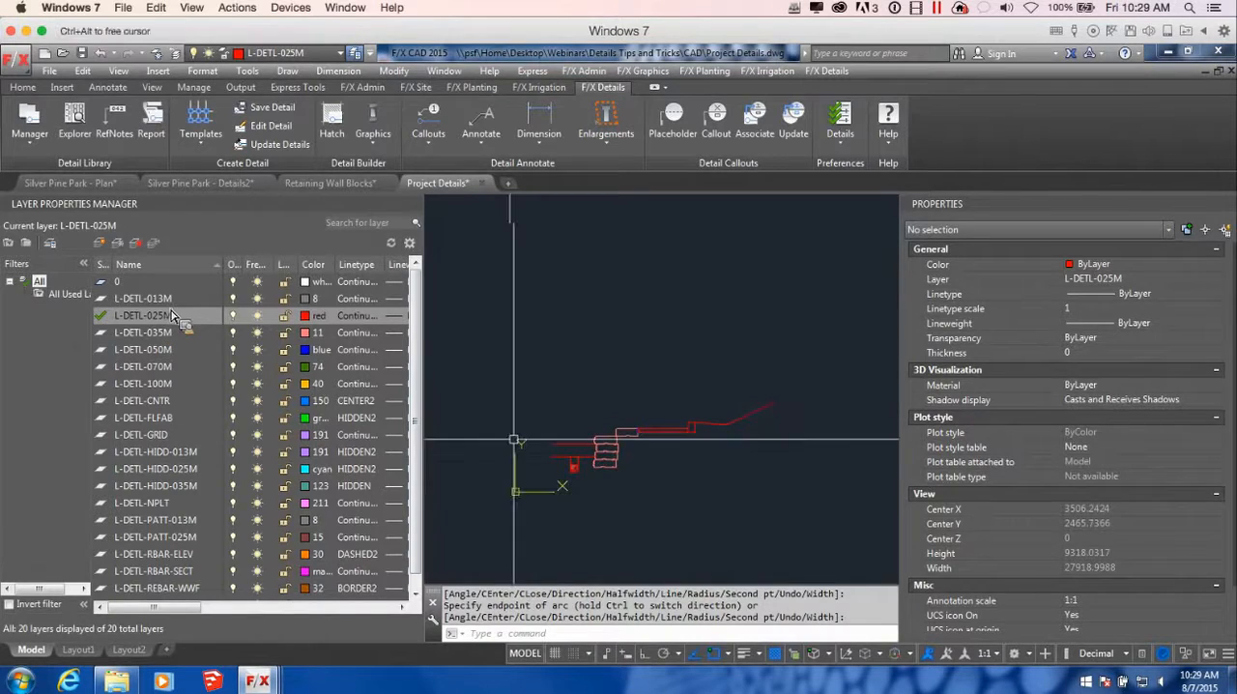
pyautogui.moveTo(641, 514); pyautogui.dragTo(628, 474, button='middle')
pyautogui.scroll(4, 647, 428)
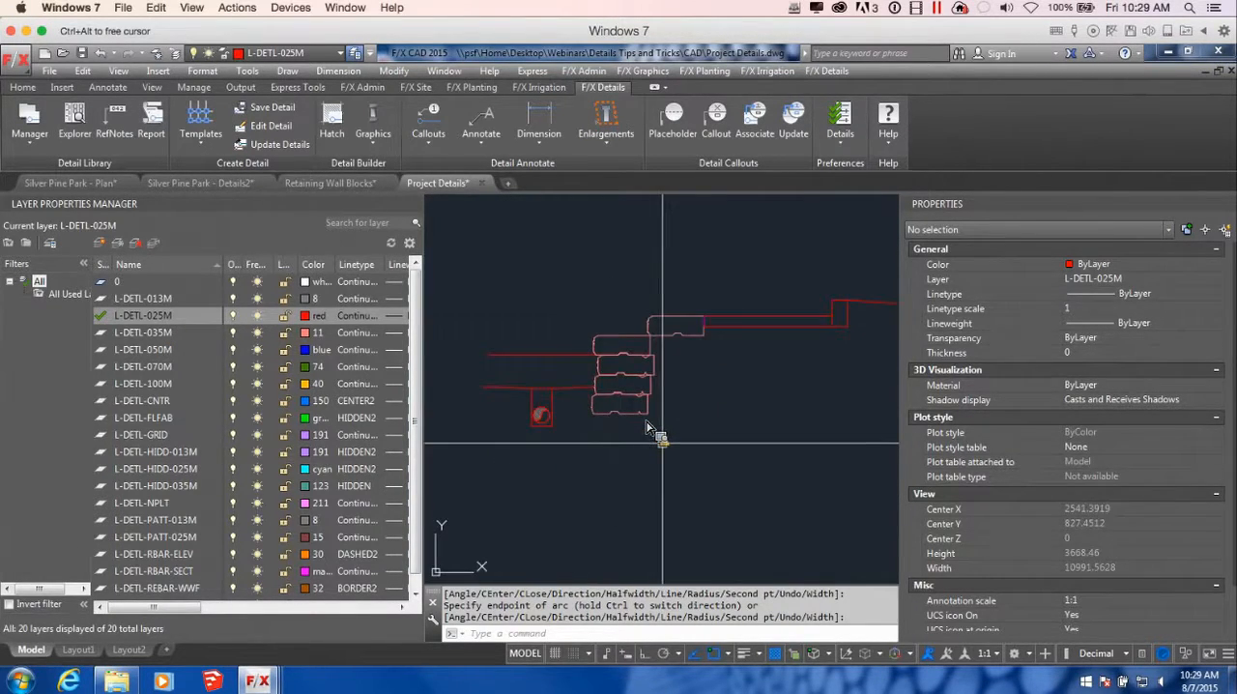
# Start a base polyline at the lowest block's lower front corner: 200 straight down, horizontally back past the block, and diagonally up with Ortho off
pyautogui.write('pl')
pyautogui.press('Return')
pyautogui.click(592, 414)
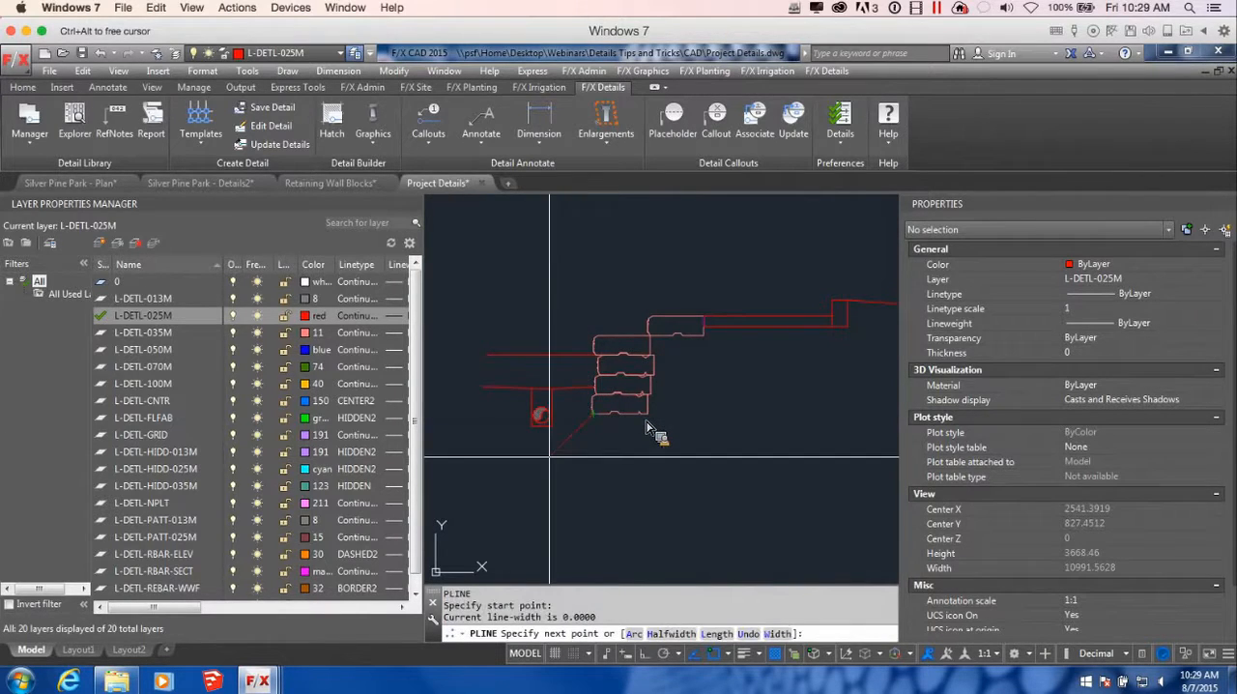
pyautogui.scroll(4, 571, 430)
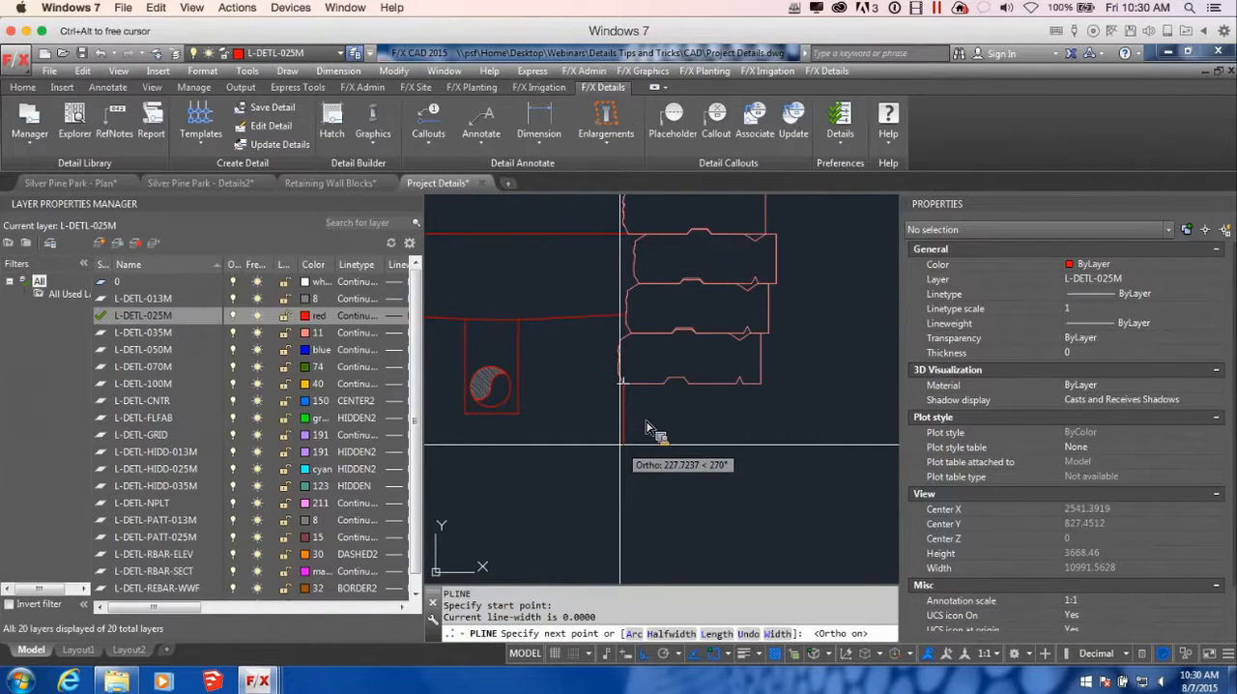
pyautogui.write('00')
pyautogui.press('Return')
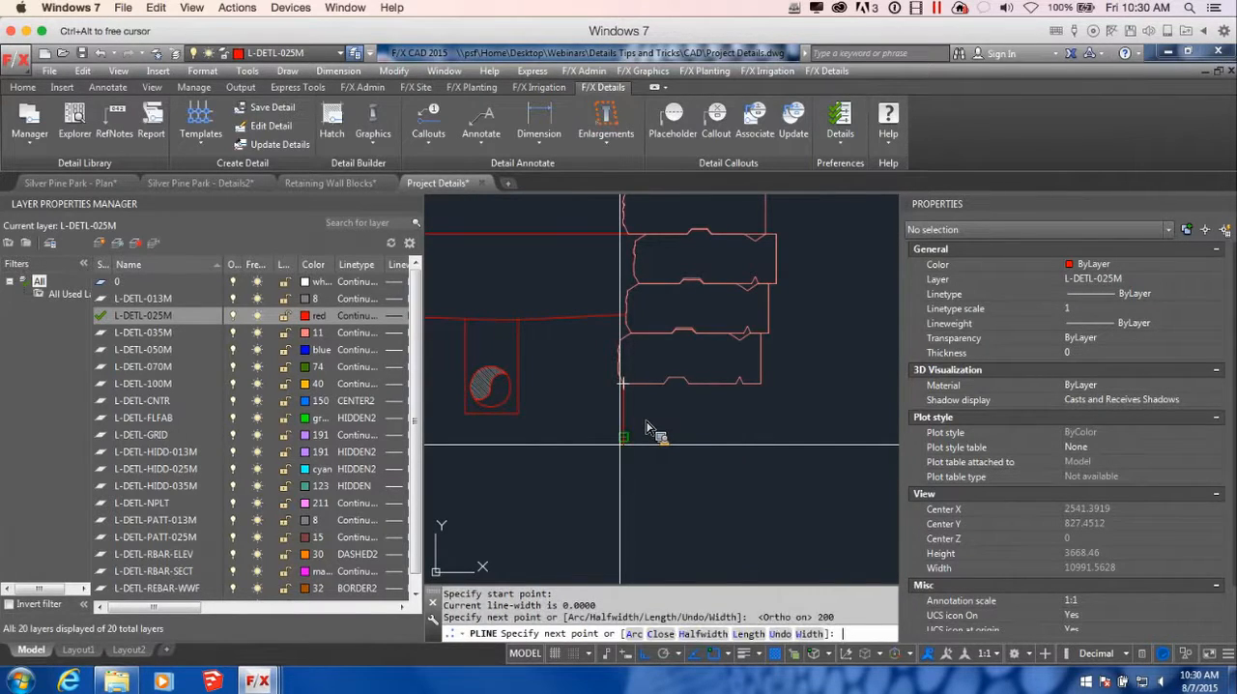
pyautogui.scroll(-6, 738, 436)
pyautogui.moveTo(788, 422); pyautogui.dragTo(738, 422, button='middle')
pyautogui.scroll(4, 738, 422)
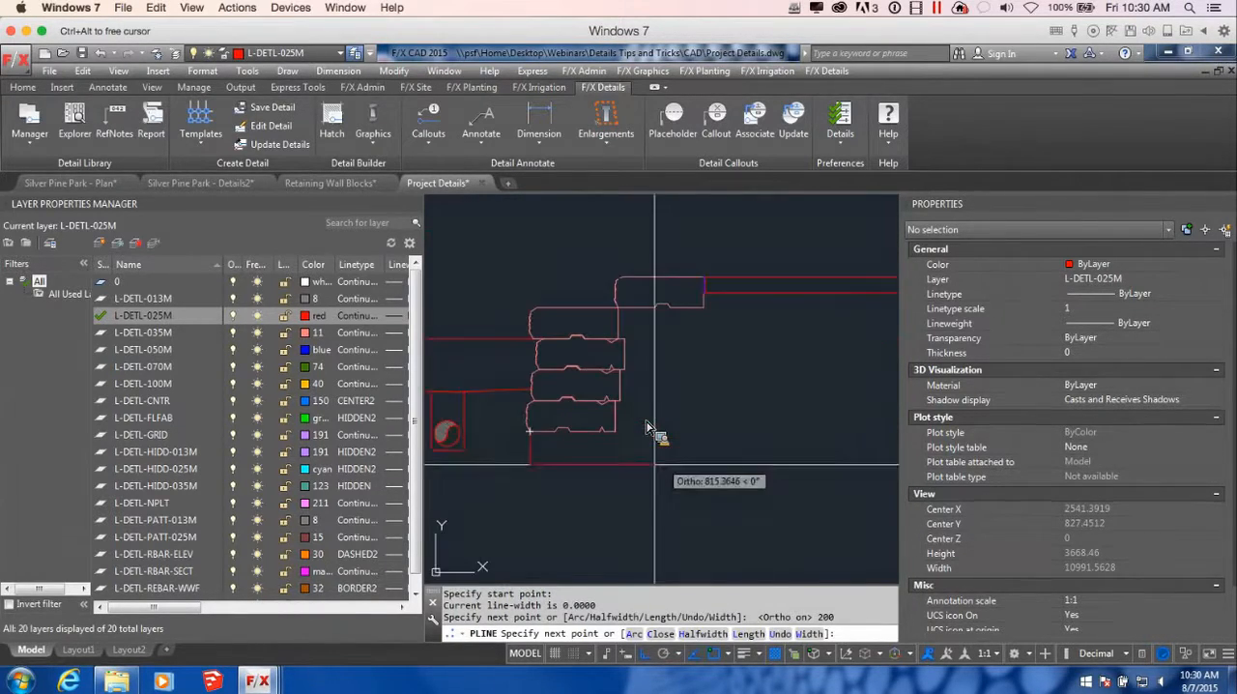
pyautogui.press('F8')
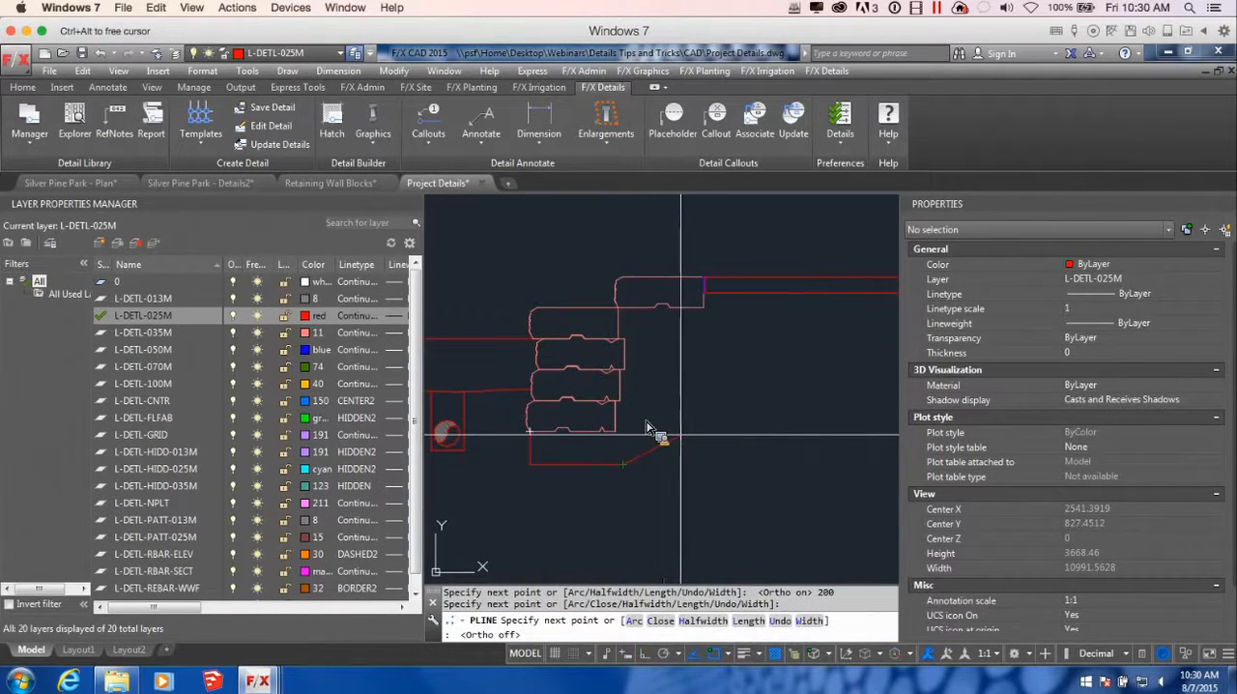
pyautogui.click(681, 436)
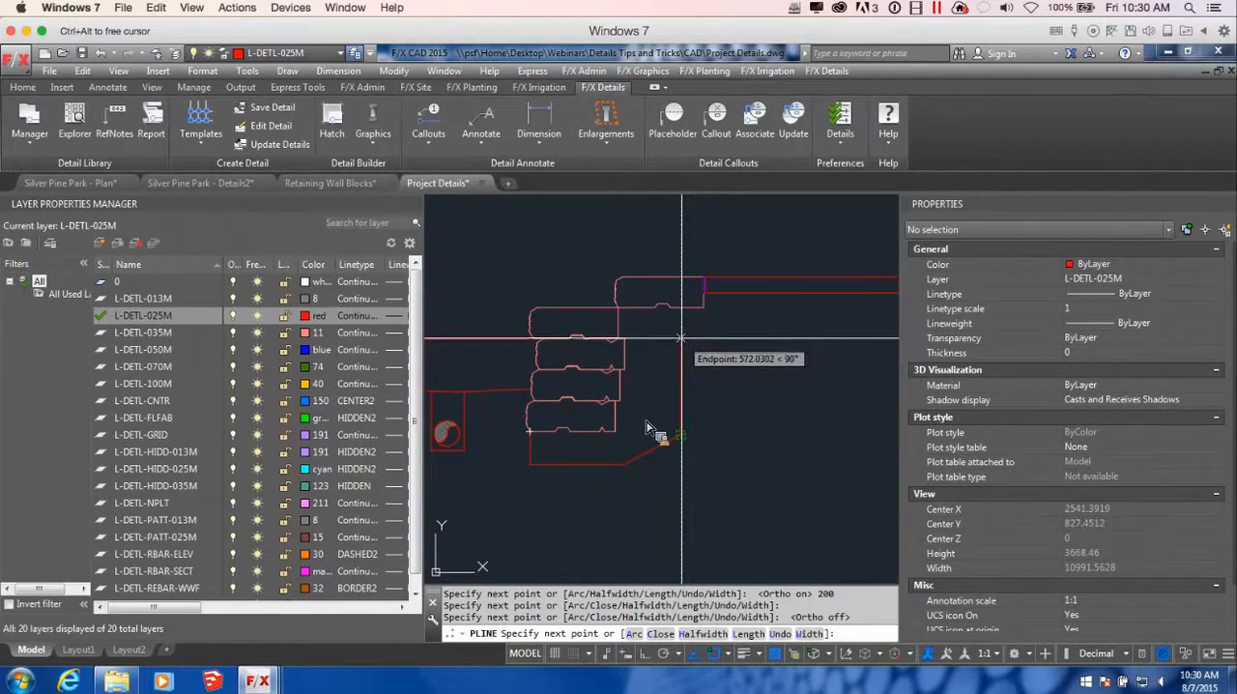
# Continue the base polyline straight up, back below the slab to beyond the curb, and end it at the curb's lower back corner
pyautogui.scroll(3, 696, 344)
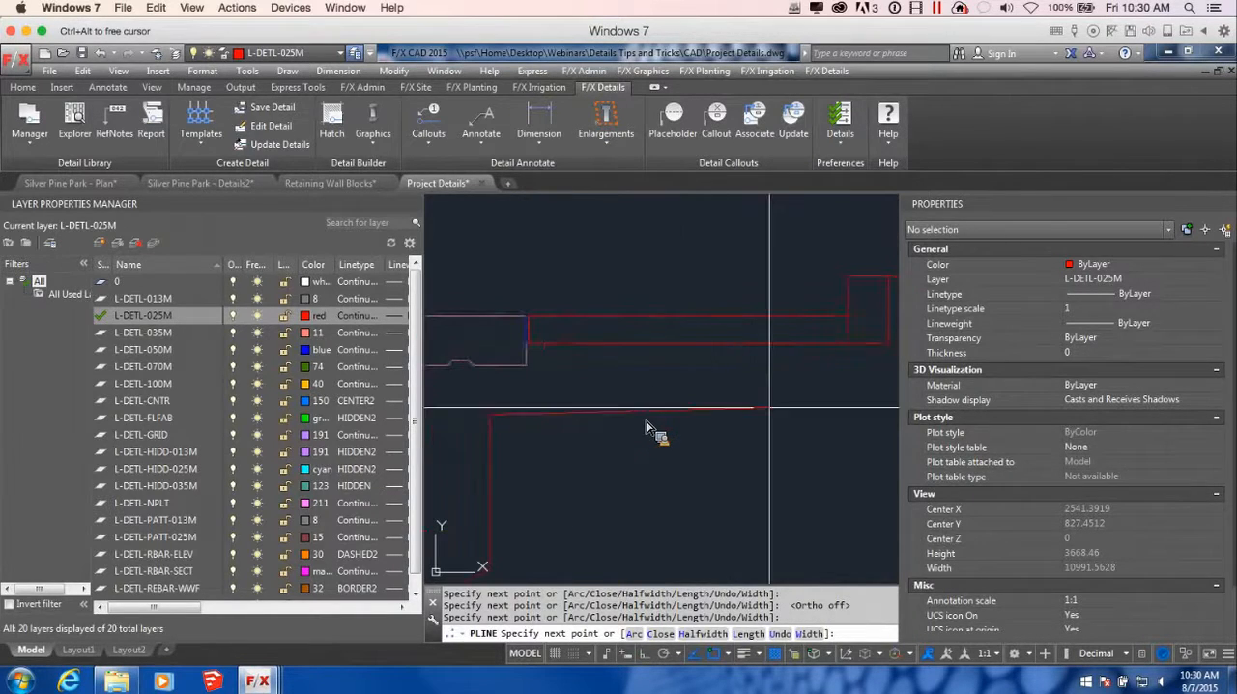
pyautogui.moveTo(821, 433); pyautogui.dragTo(640, 419, button='middle')
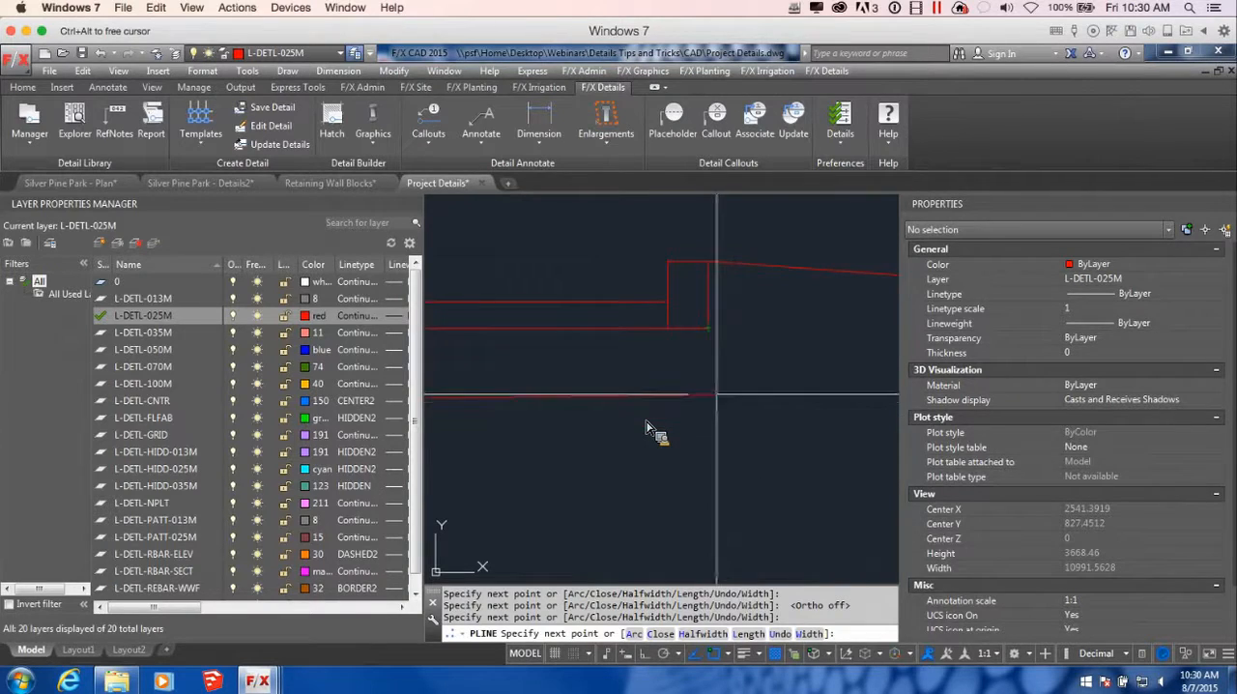
pyautogui.press('F8')
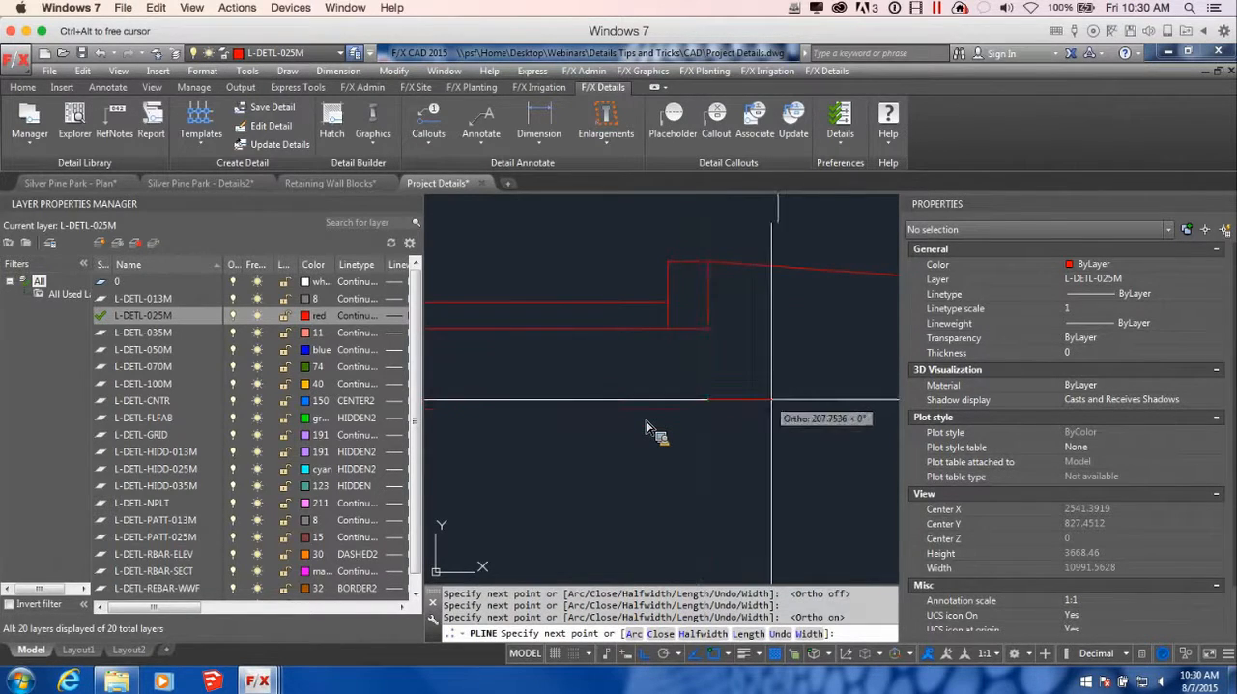
pyautogui.scroll(-5, 754, 386)
pyautogui.scroll(-2, 757, 356)
pyautogui.scroll(6, 746, 416)
pyautogui.press('Return')
pyautogui.scroll(-2, 668, 379)
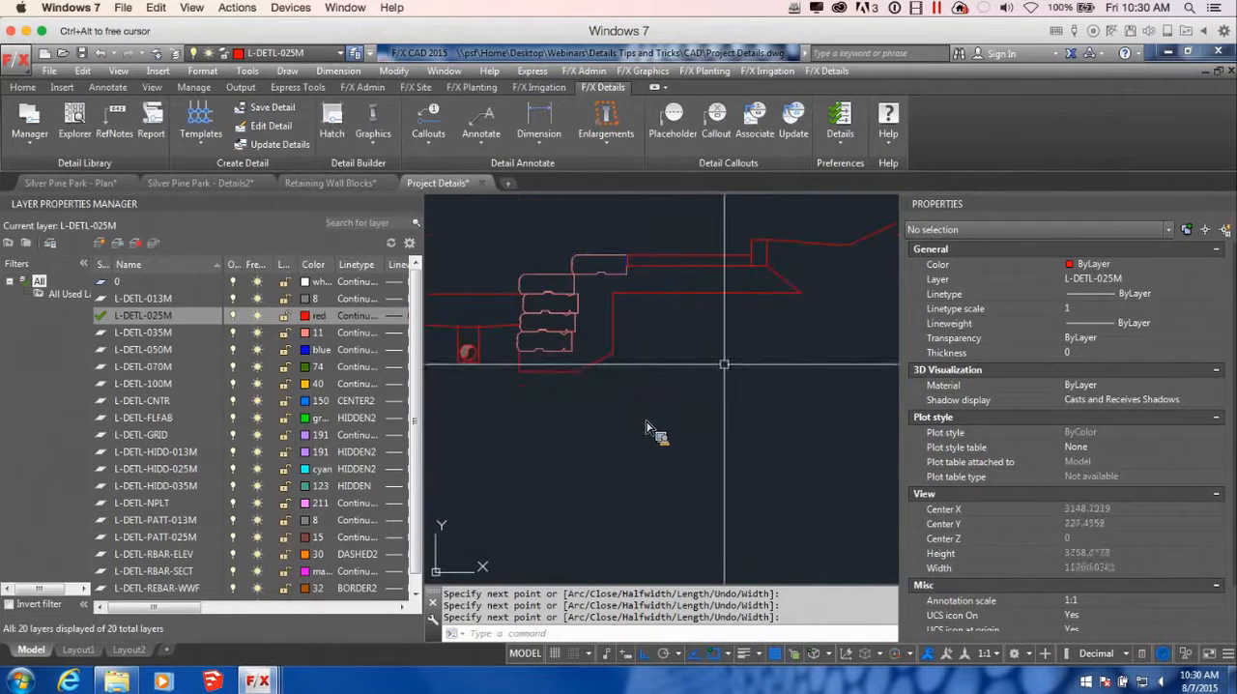
# Stretch the base polyline's lower front vertex horizontally outward so its front edge slopes down from the lowest block
pyautogui.click(519, 371)
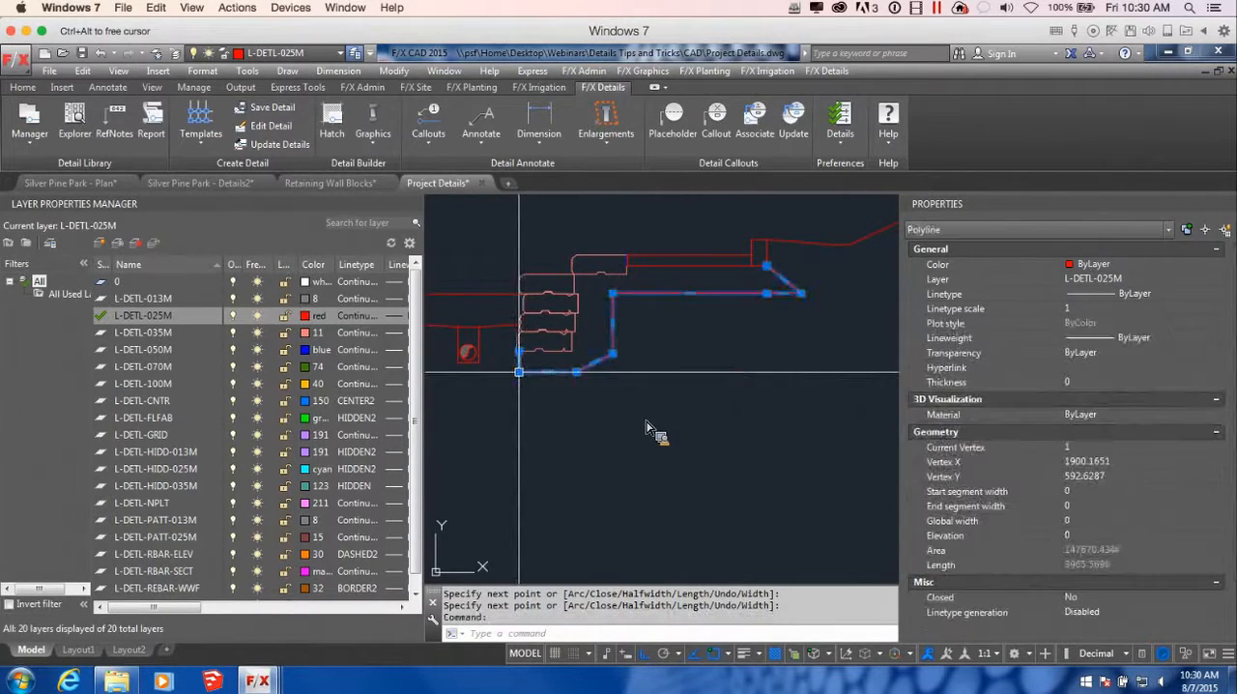
pyautogui.scroll(2, 519, 371)
pyautogui.click(519, 371)
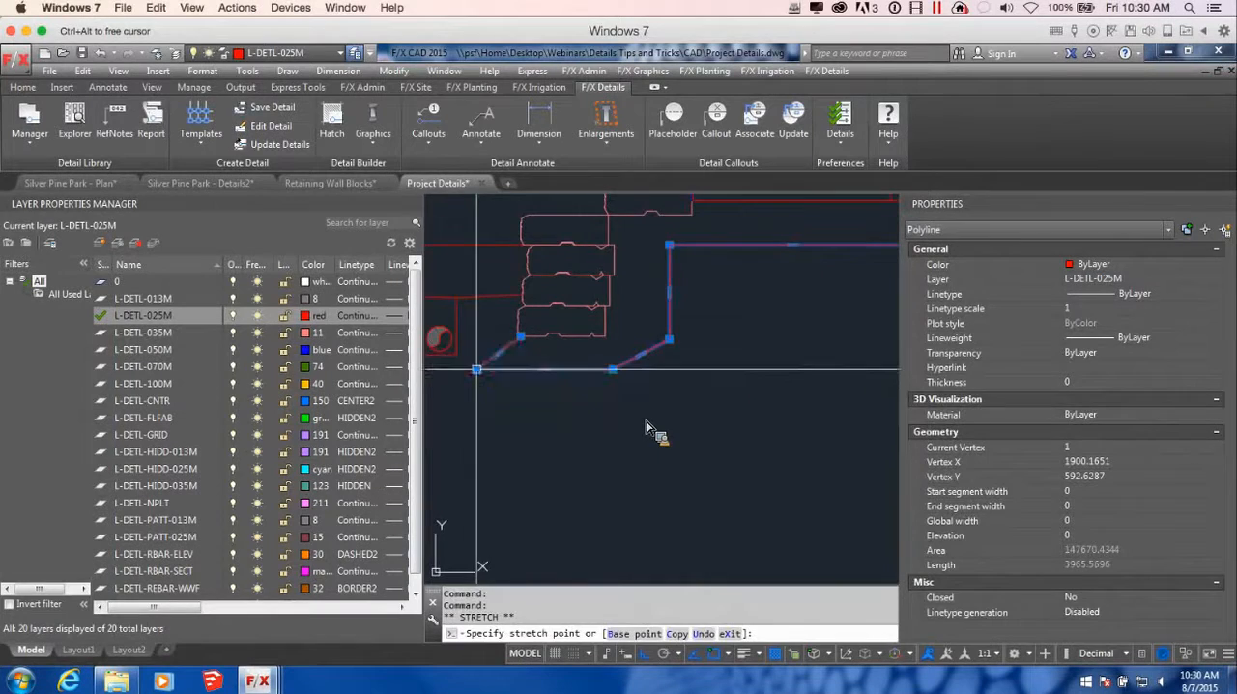
pyautogui.click(477, 369)
pyautogui.scroll(-3, 557, 371)
pyautogui.moveTo(659, 369)
pyautogui.mouseDown(button='middle')
pyautogui.moveTo(639, 387)
pyautogui.moveTo(736, 406)
pyautogui.mouseUp(button='middle')
pyautogui.press('Escape')
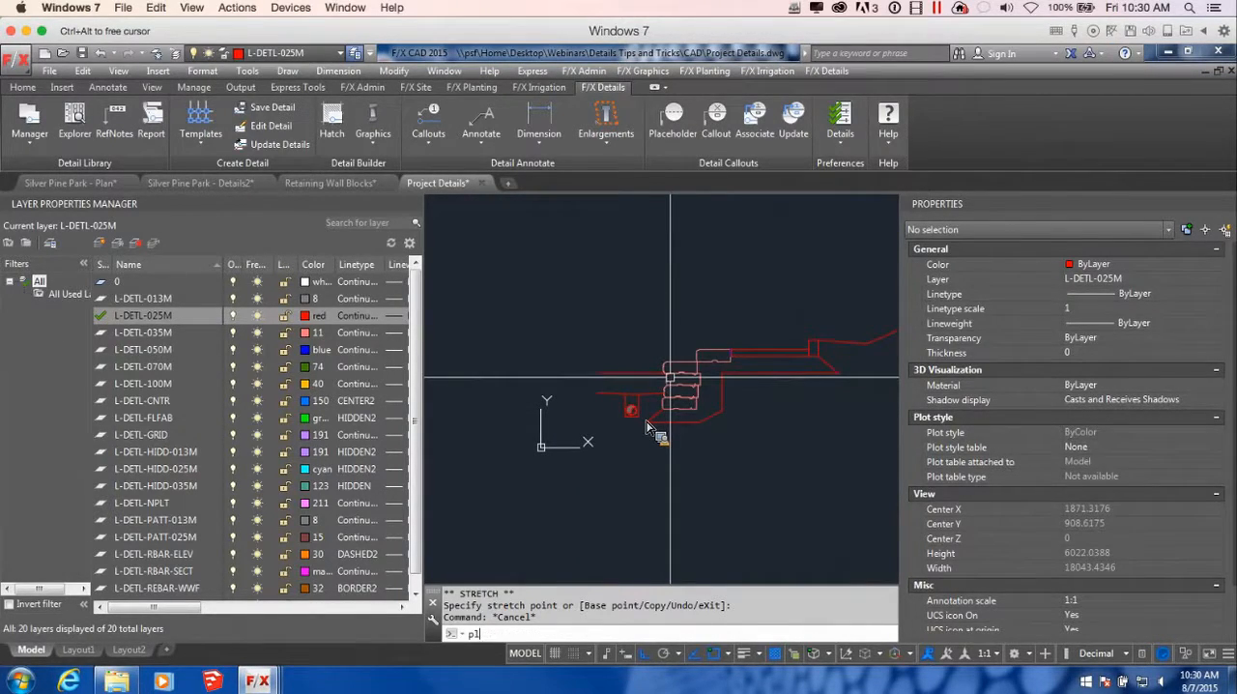
# Draw a closing polyline between the outer ends of the two lines in front of the wall
pyautogui.press('Return')
pyautogui.scroll(6, 619, 387)
pyautogui.click(633, 357)
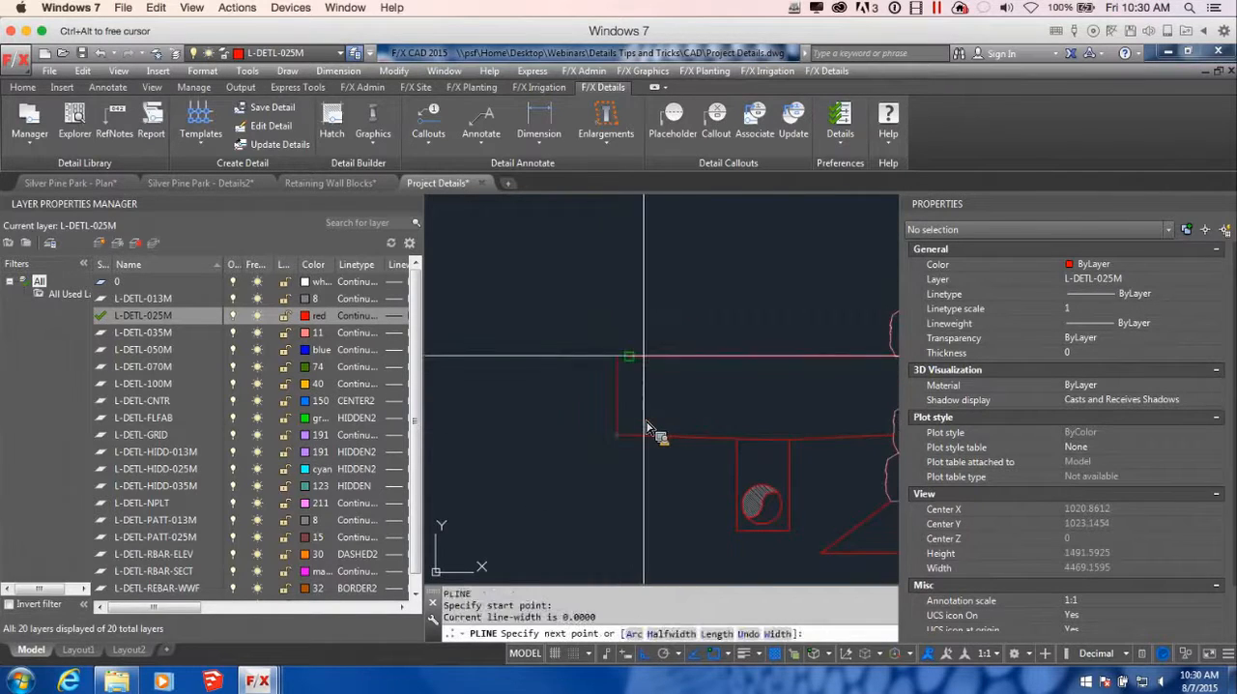
pyautogui.scroll(-8, 647, 427)
pyautogui.press('Escape')
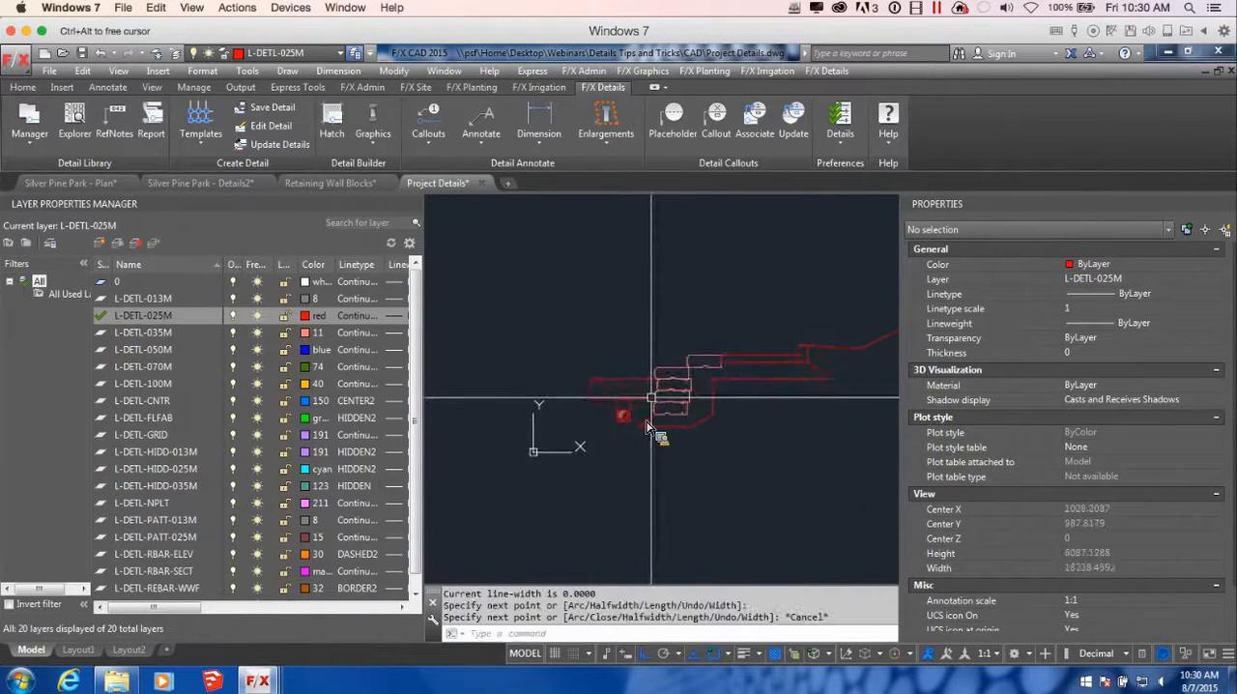
# Hatch the curb and the slab with the CONCRETE_DENSE1 detail pattern
pyautogui.scroll(4, 653, 425)
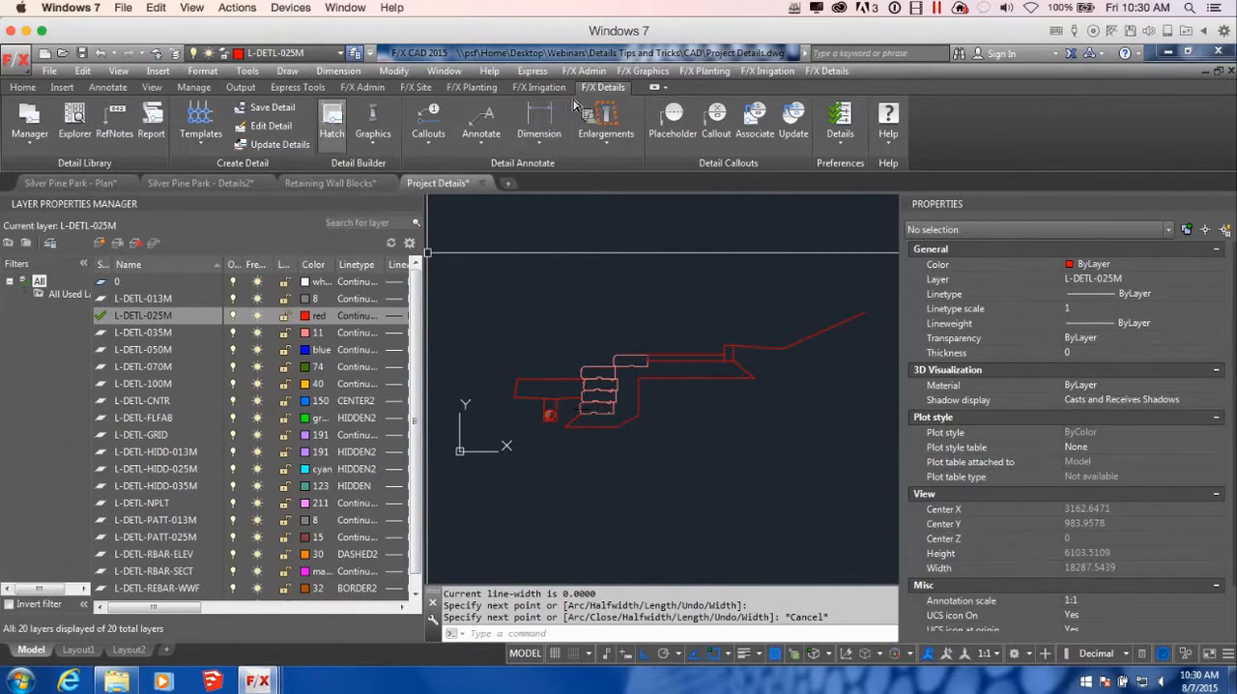
pyautogui.click(336, 124)
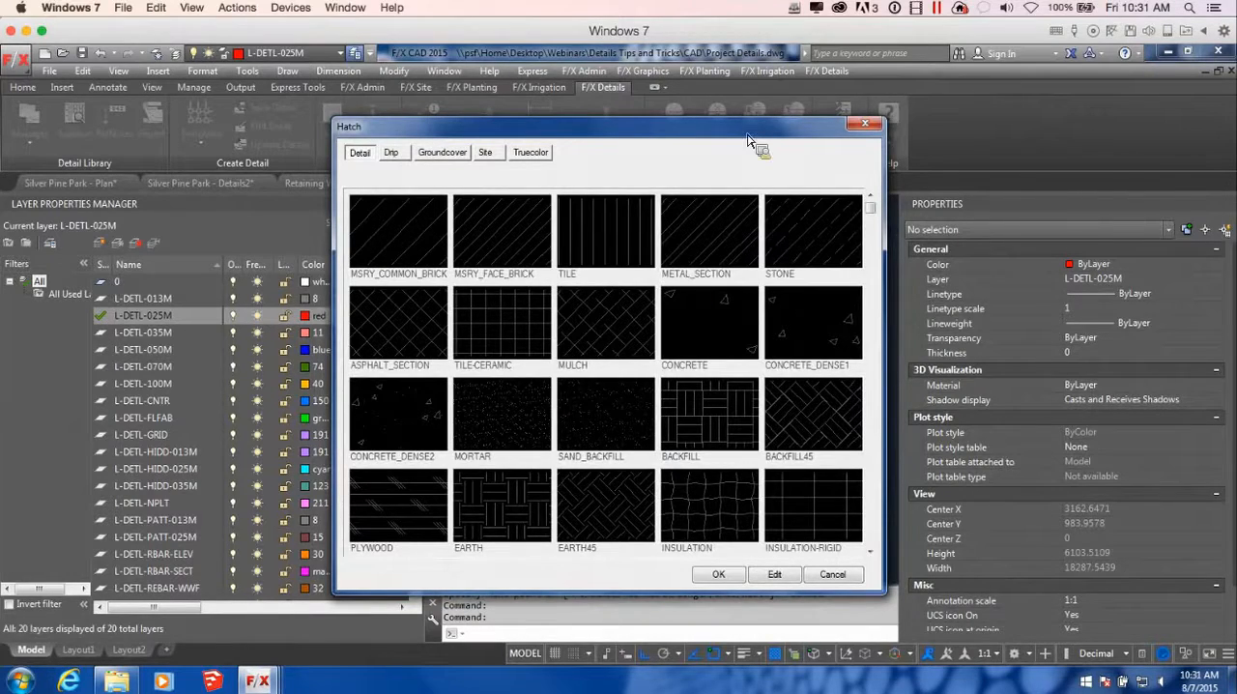
pyautogui.moveTo(747, 140)
pyautogui.mouseDown()
pyautogui.moveTo(427, 143)
pyautogui.moveTo(433, 125)
pyautogui.moveTo(592, 119)
pyautogui.mouseUp()
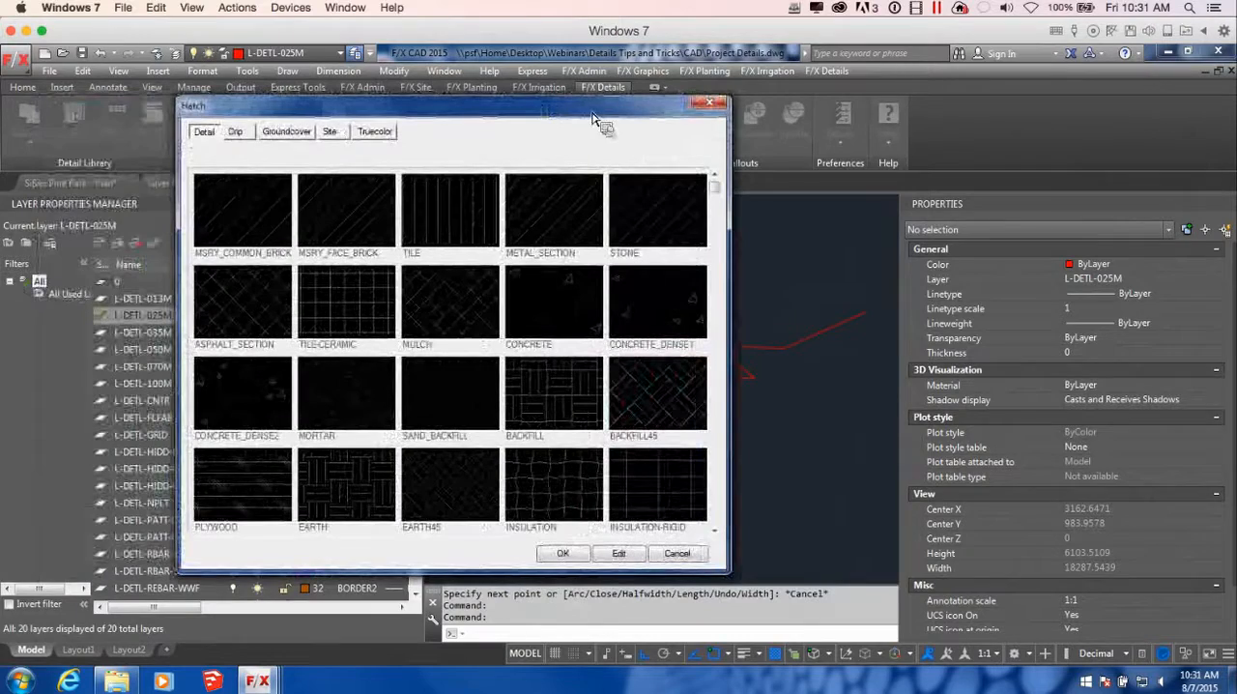
pyautogui.click(675, 427)
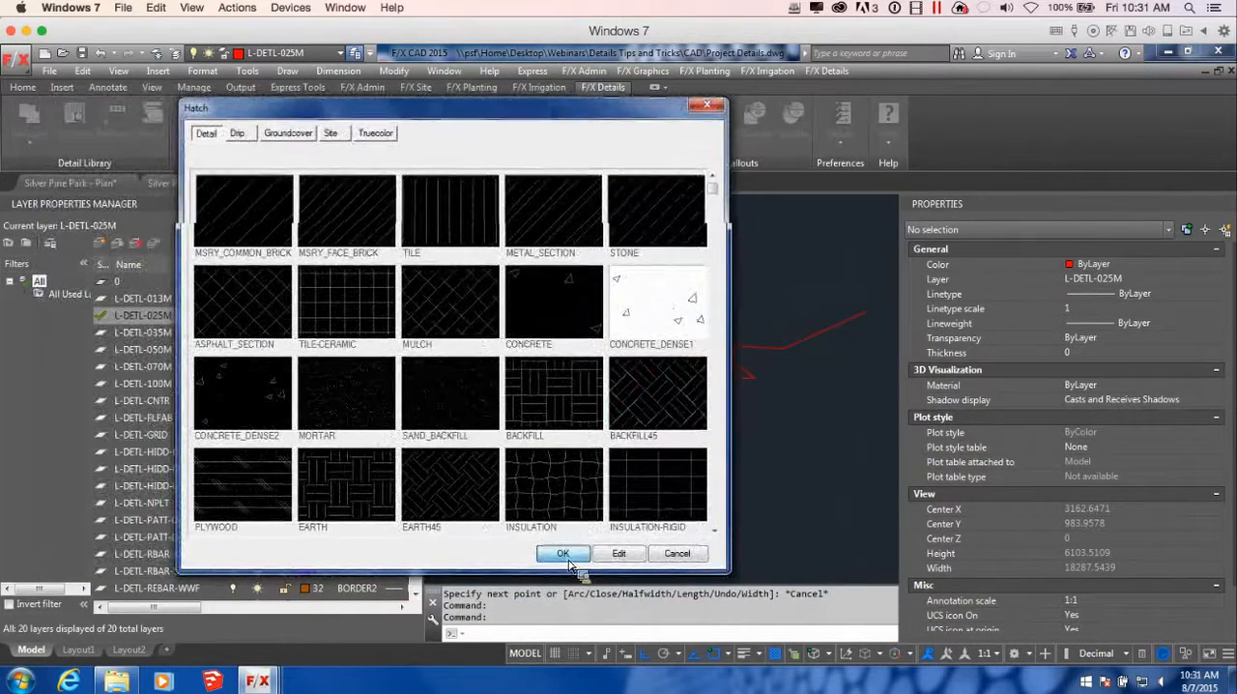
pyautogui.click(562, 553)
pyautogui.scroll(4, 731, 381)
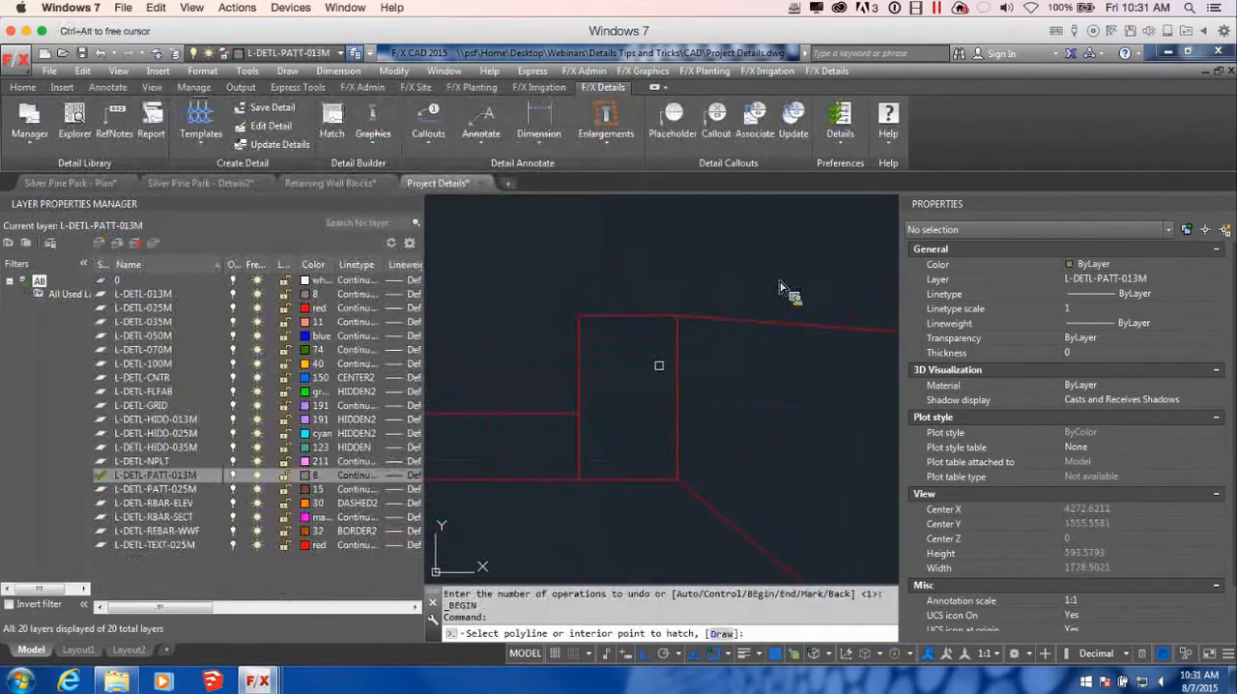
pyautogui.click(657, 365)
pyautogui.scroll(-6, 674, 470)
pyautogui.scroll(6, 648, 488)
pyautogui.scroll(1, 655, 489)
pyautogui.scroll(-5, 703, 450)
pyautogui.scroll(3, 659, 451)
pyautogui.scroll(-8, 661, 452)
pyautogui.moveTo(586, 486); pyautogui.dragTo(690, 462, button='middle')
pyautogui.press('Escape')
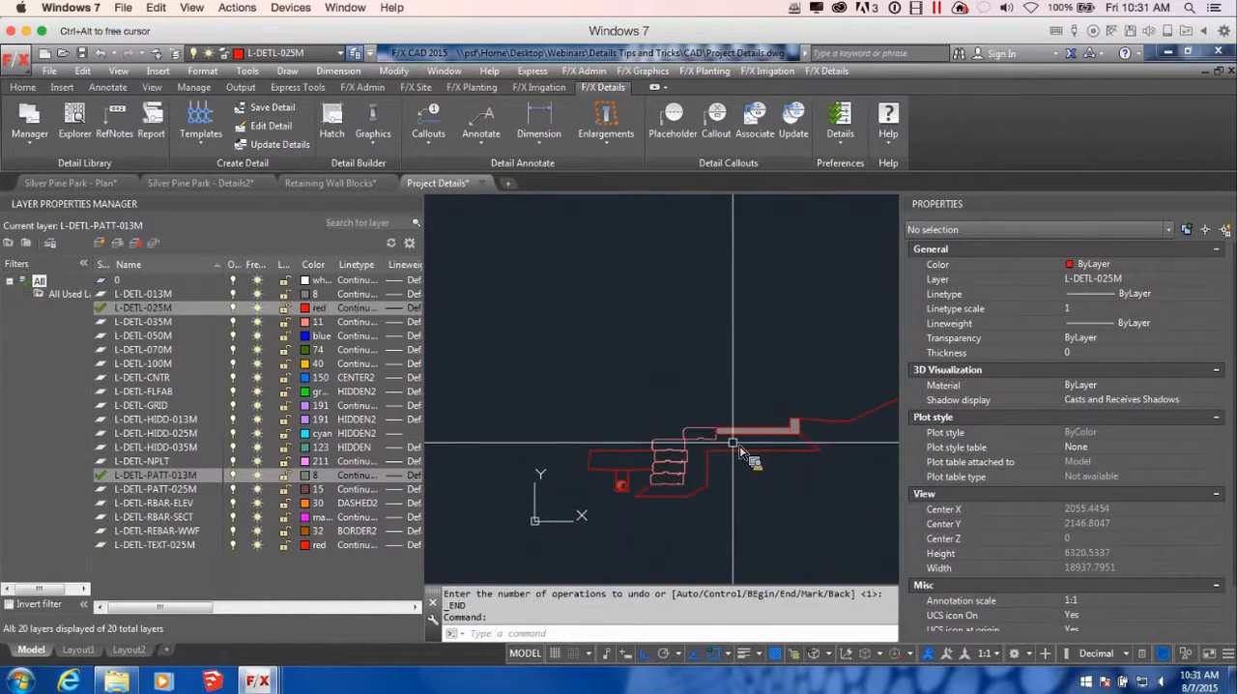
# Hatch the base area beneath the slab and around the back and underside of the wall blocks with the GRAVEL-DENSE pattern
pyautogui.press('Return')
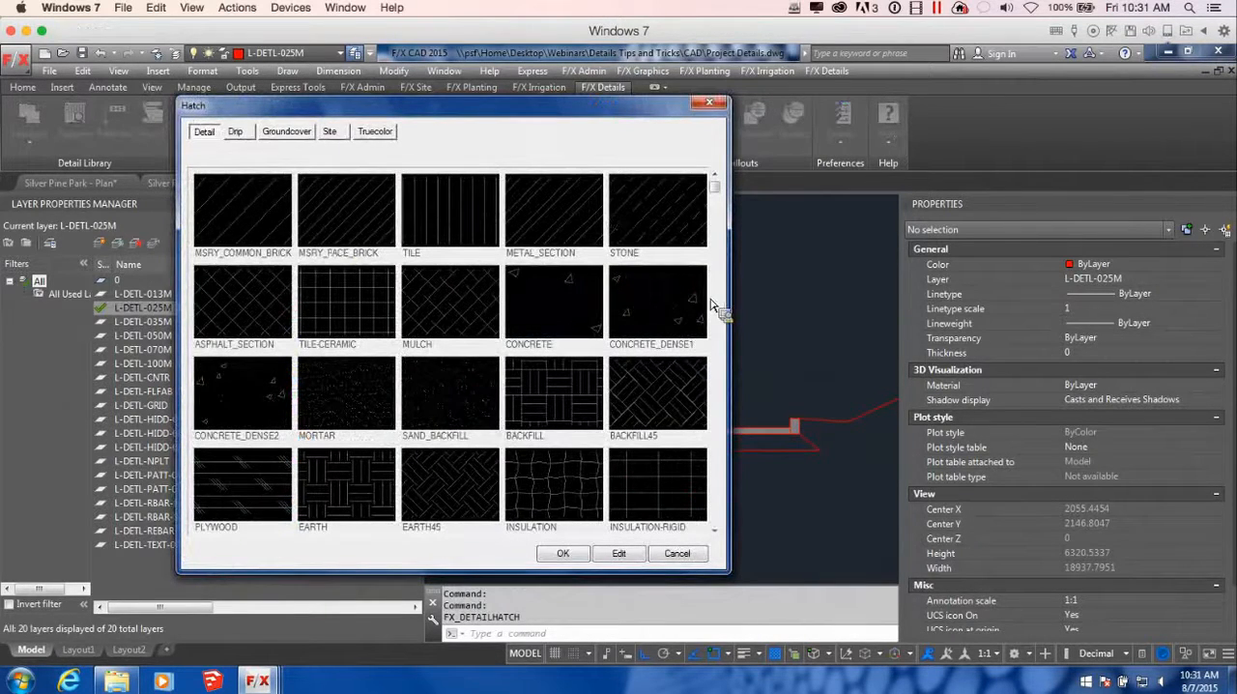
pyautogui.click(655, 405)
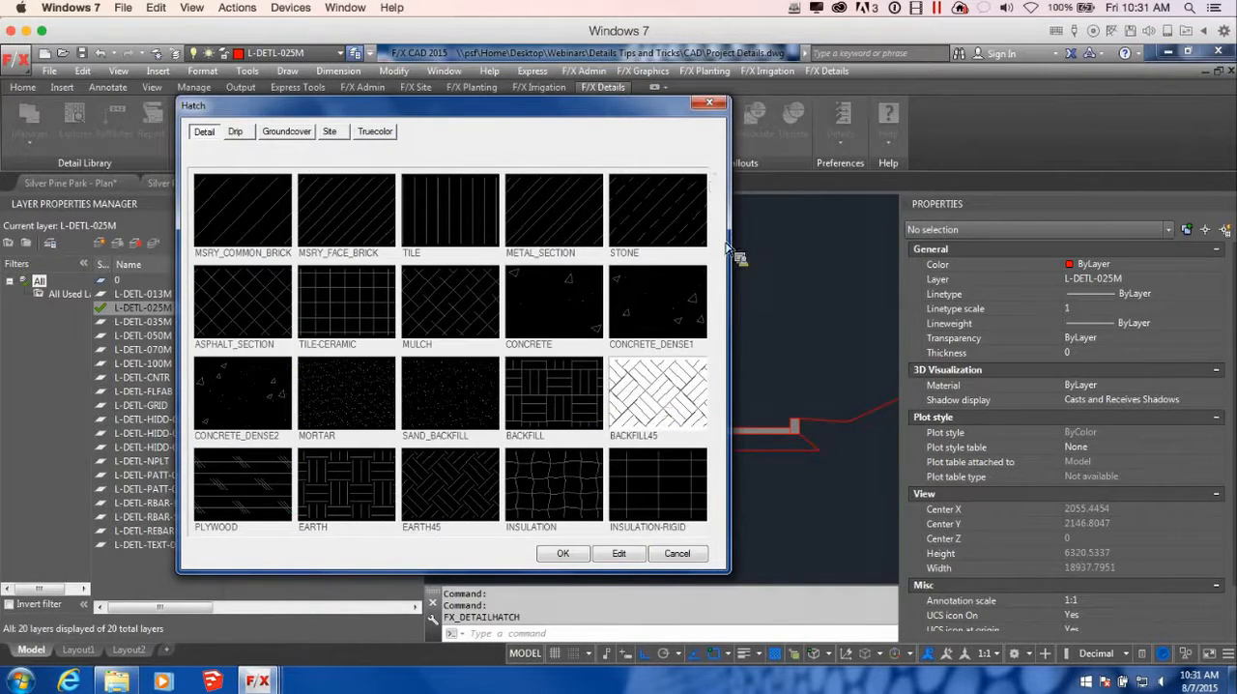
pyautogui.click(714, 530)
pyautogui.click(714, 530)
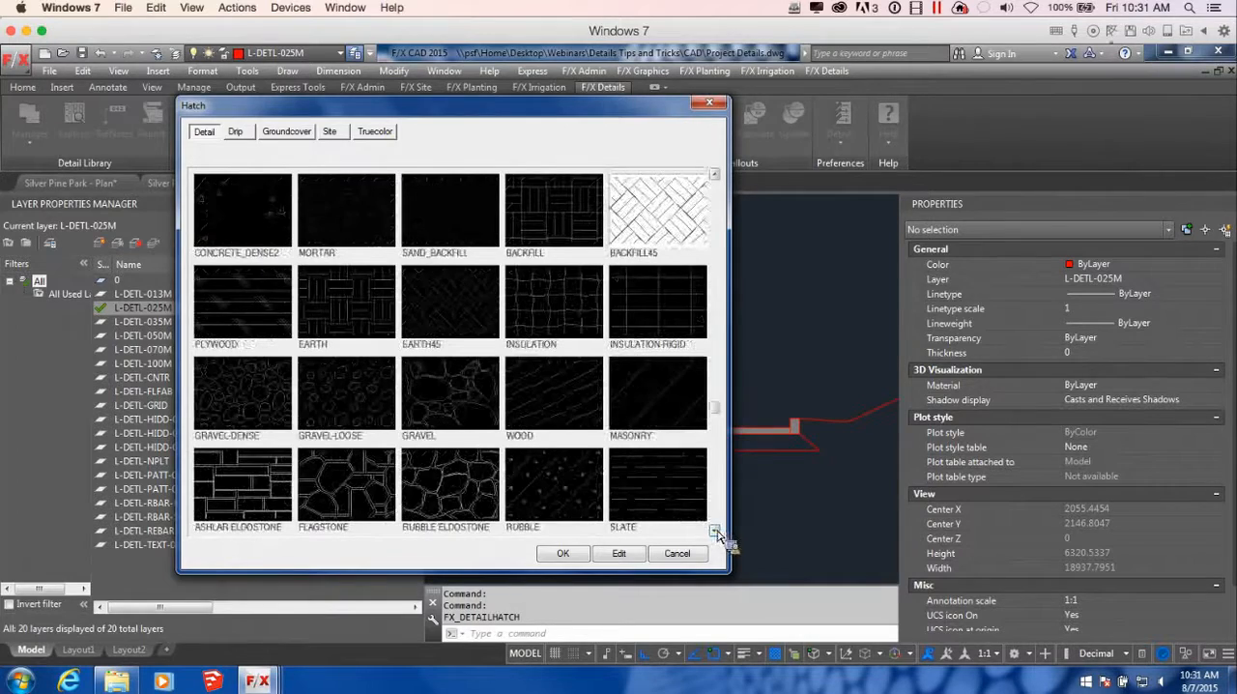
pyautogui.click(257, 409)
pyautogui.click(562, 553)
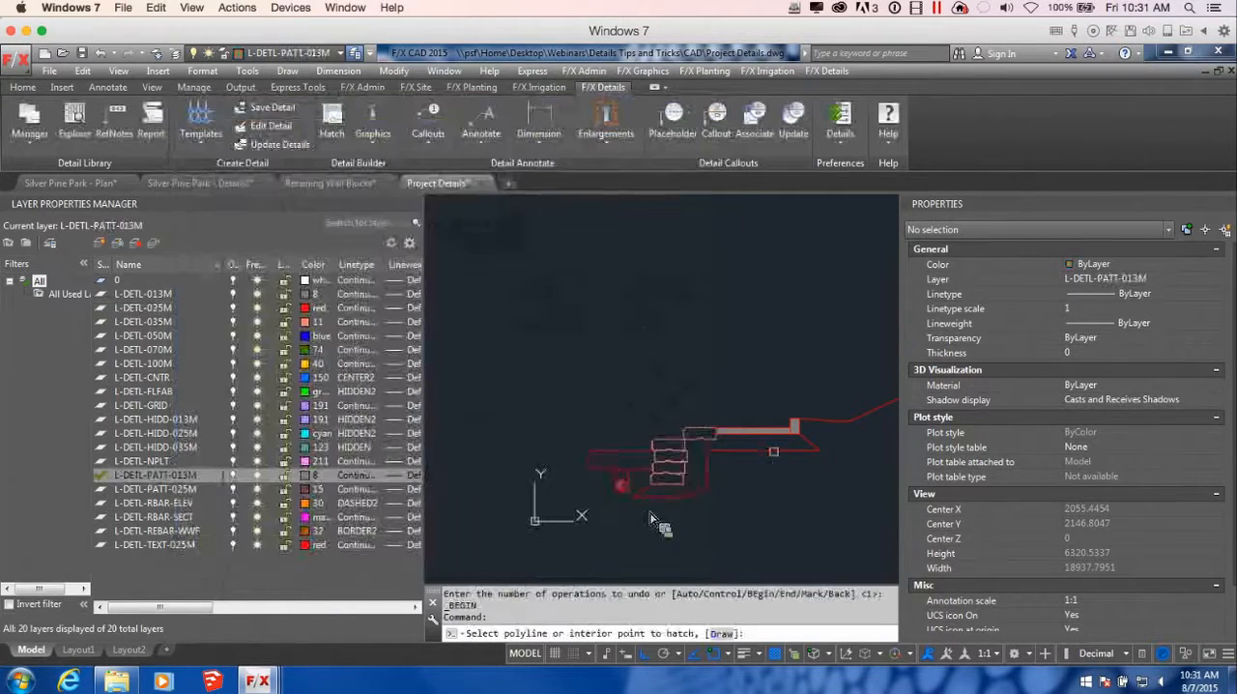
pyautogui.scroll(4, 773, 455)
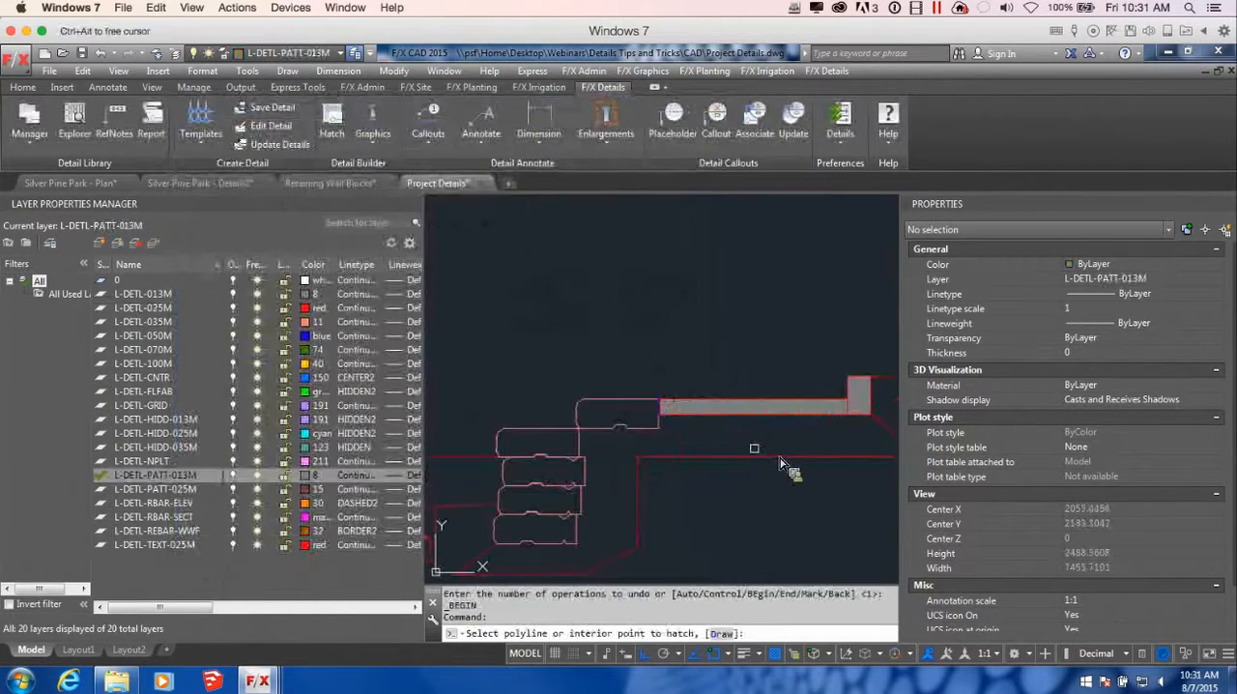
pyautogui.click(729, 443)
pyautogui.press('Return')
pyautogui.press('Return')
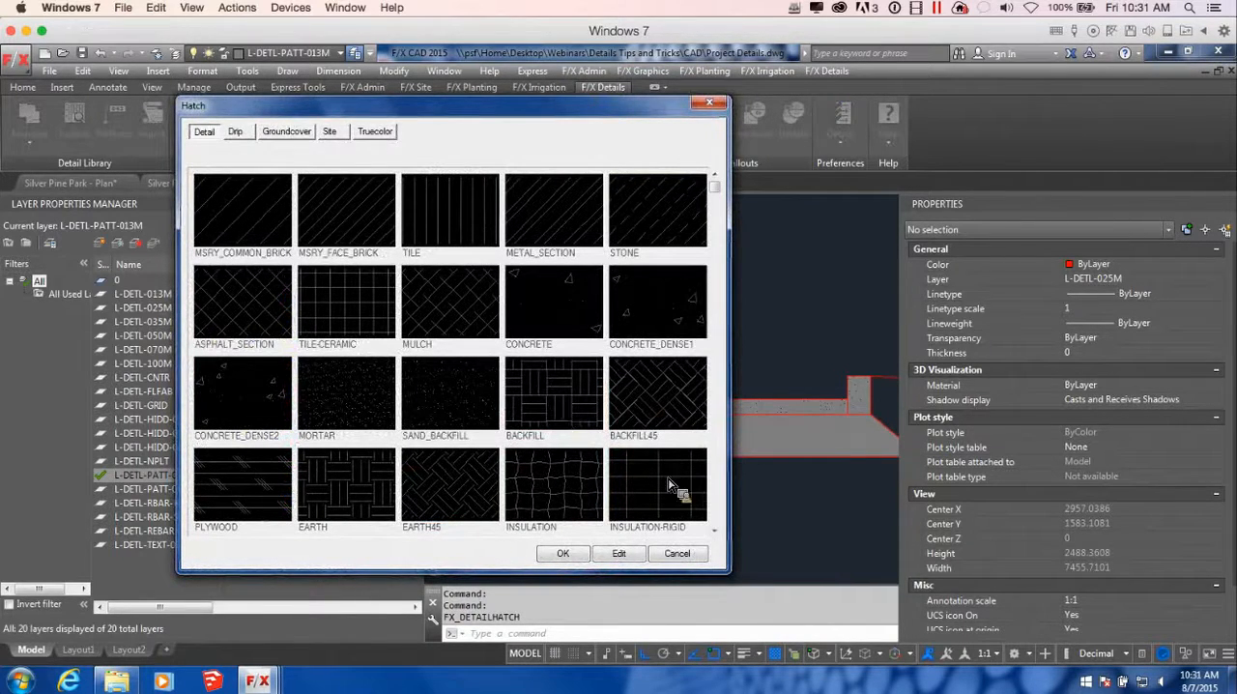
# Hatch the enclosed area in front of the wall above the trench drain with the ASPHALT_SECTION pattern
pyautogui.click(258, 308)
pyautogui.click(558, 554)
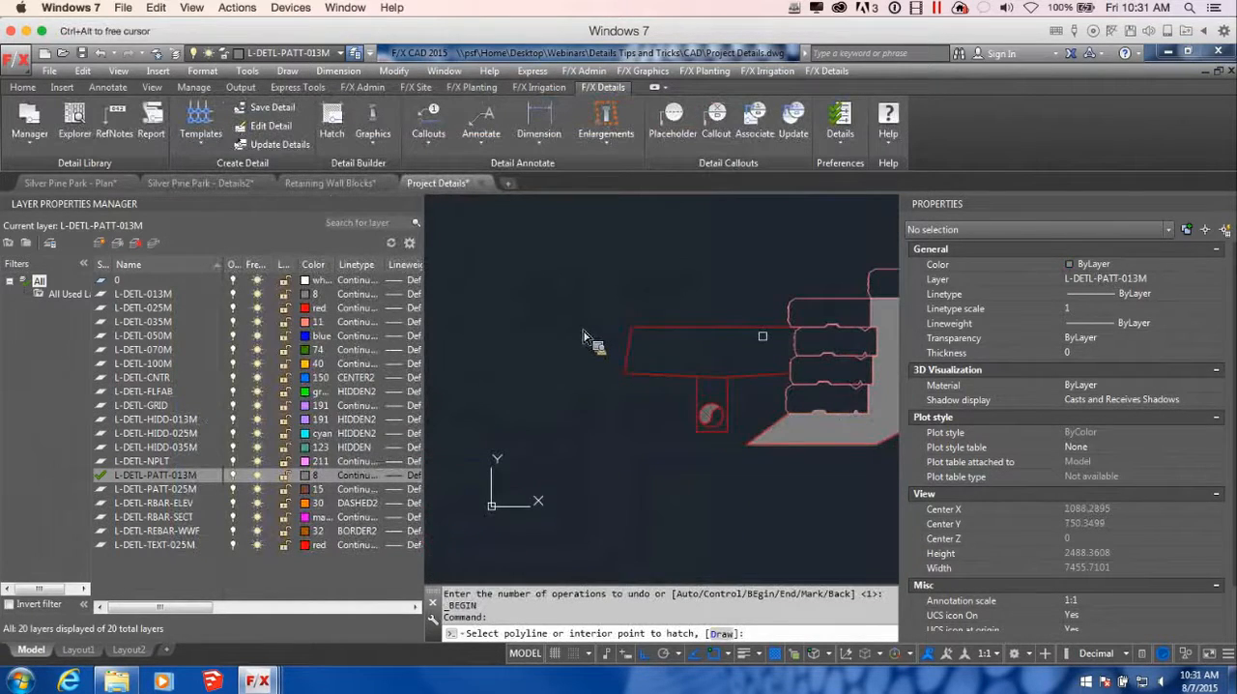
pyautogui.click(727, 364)
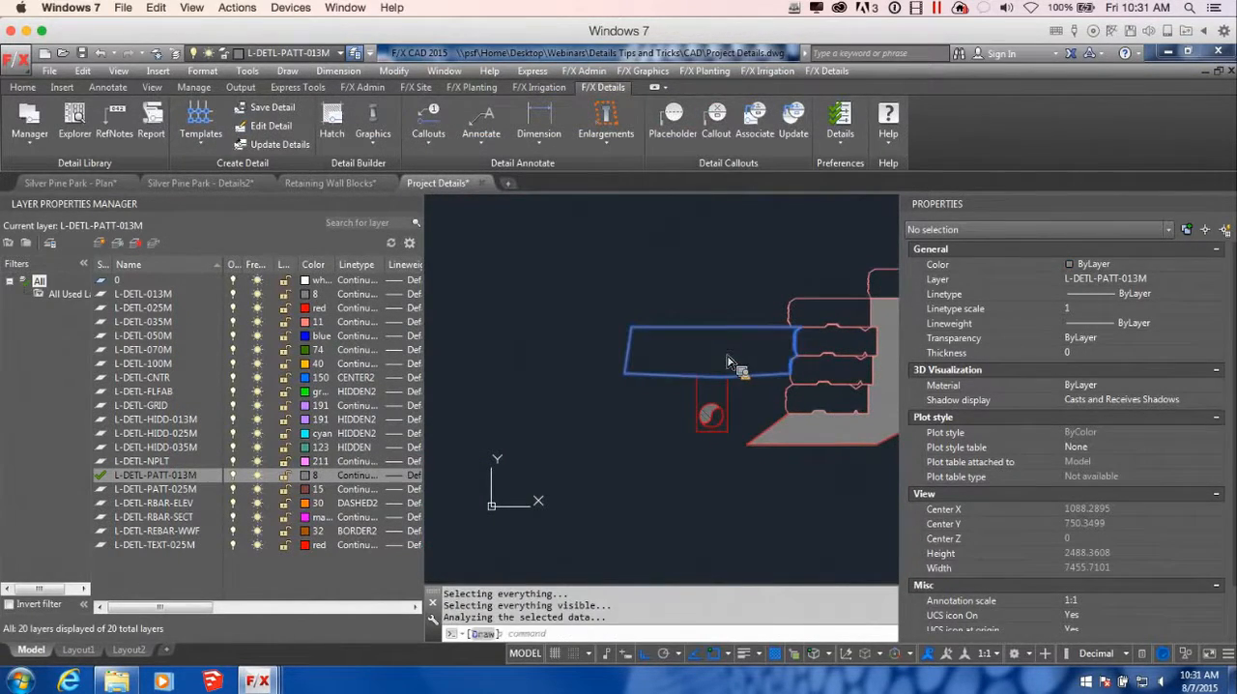
pyautogui.press('Return')
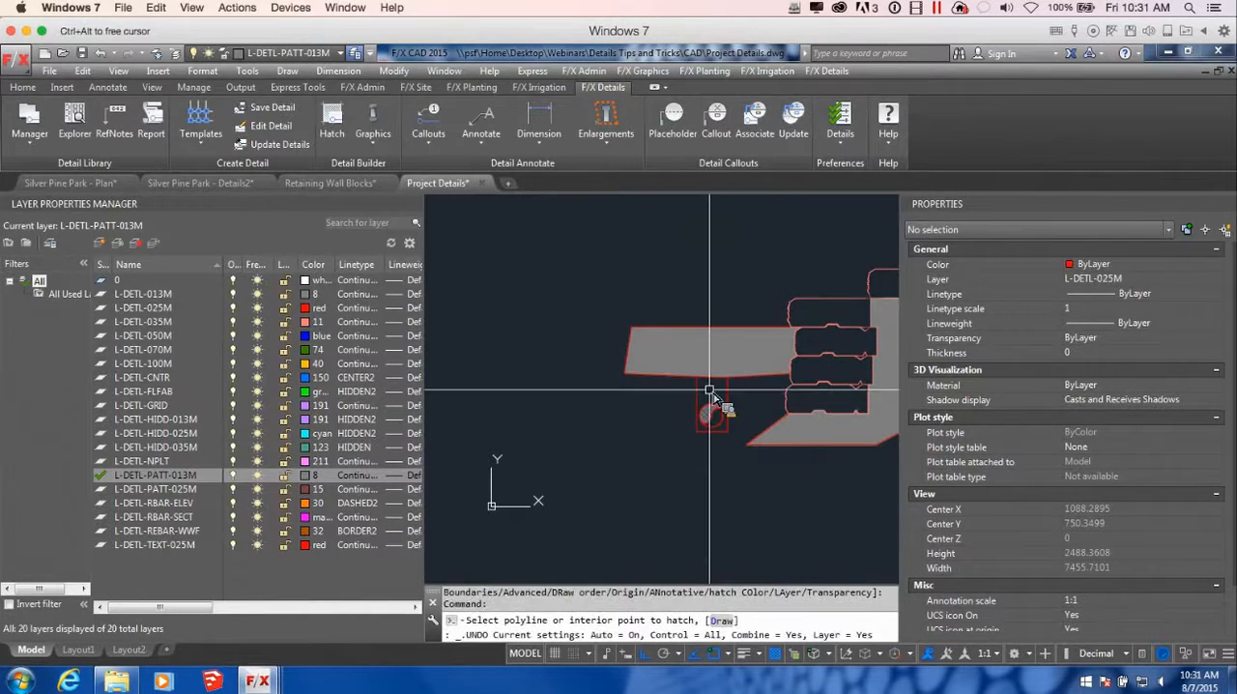
# Select the hatches in front of and behind the wall together and set their pattern scale to 1
pyautogui.scroll(4, 773, 402)
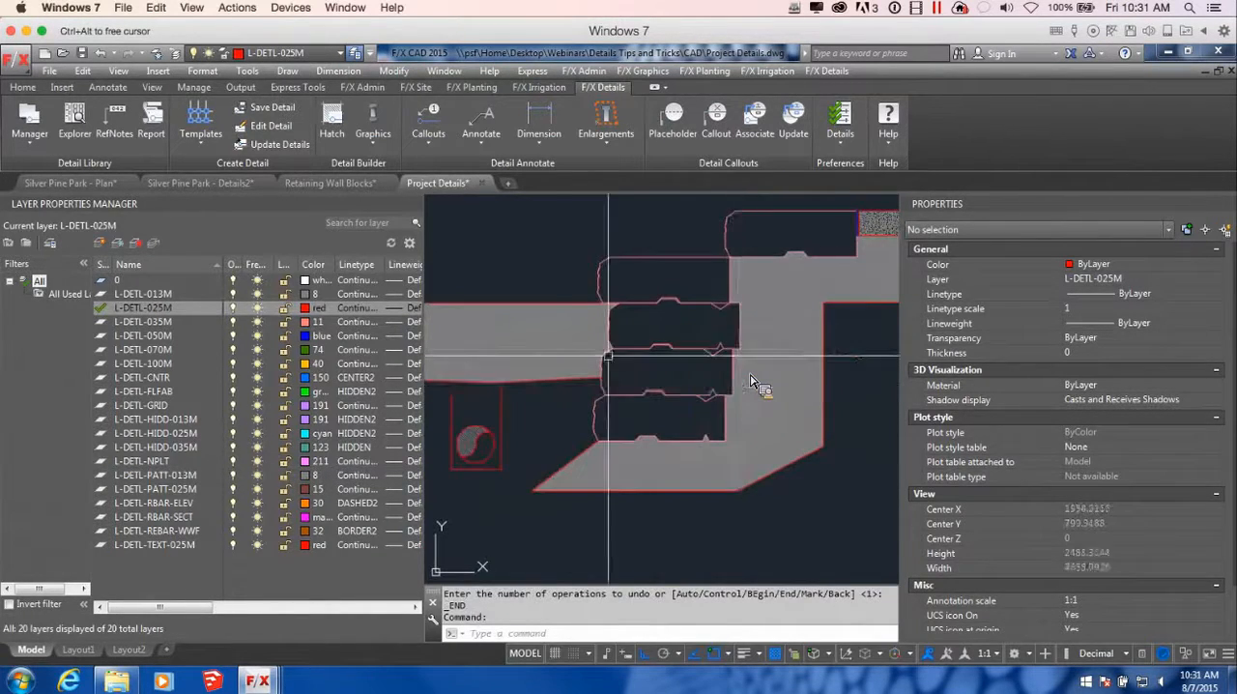
pyautogui.click(557, 337)
pyautogui.click(754, 382)
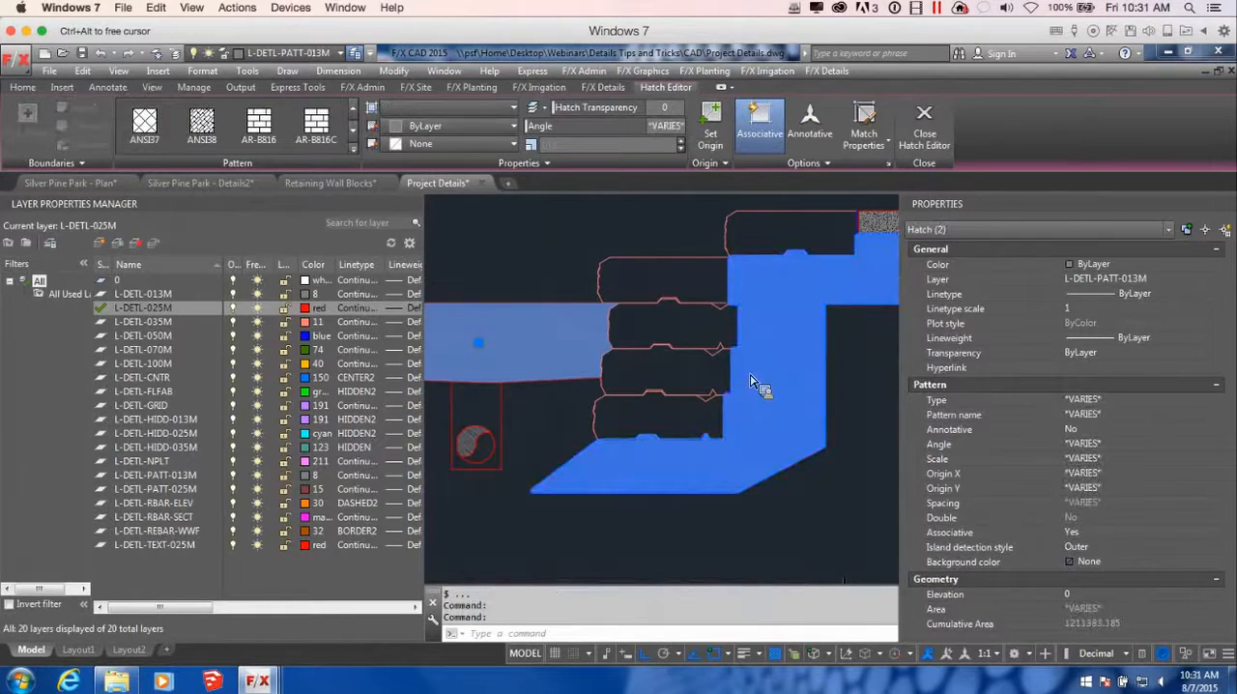
pyautogui.scroll(-4, 833, 324)
pyautogui.scroll(2, 818, 345)
pyautogui.moveTo(819, 372); pyautogui.dragTo(597, 411, button='middle')
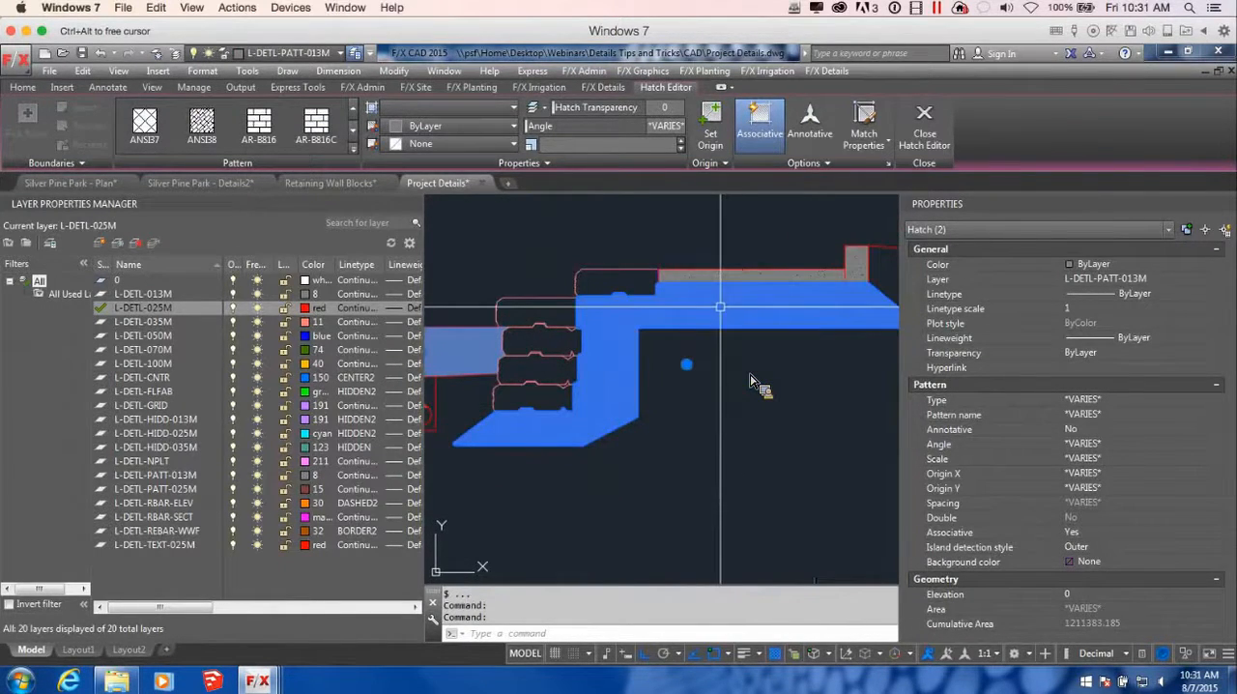
pyautogui.click(1113, 459)
pyautogui.write('1')
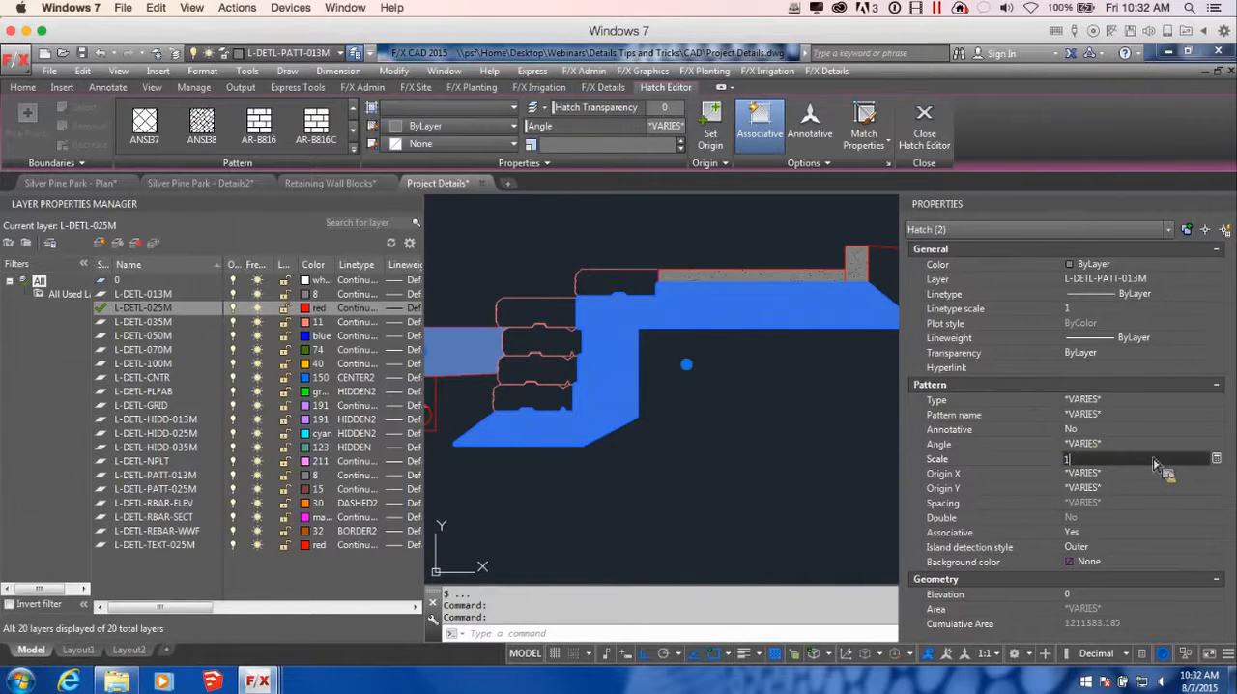
pyautogui.press('Return')
# Set the pattern origin of both selected hatches to X 100 and Y 50, and clear the selection
pyautogui.click(1141, 473)
pyautogui.write('100')
pyautogui.press('Return')
pyautogui.click(1112, 488)
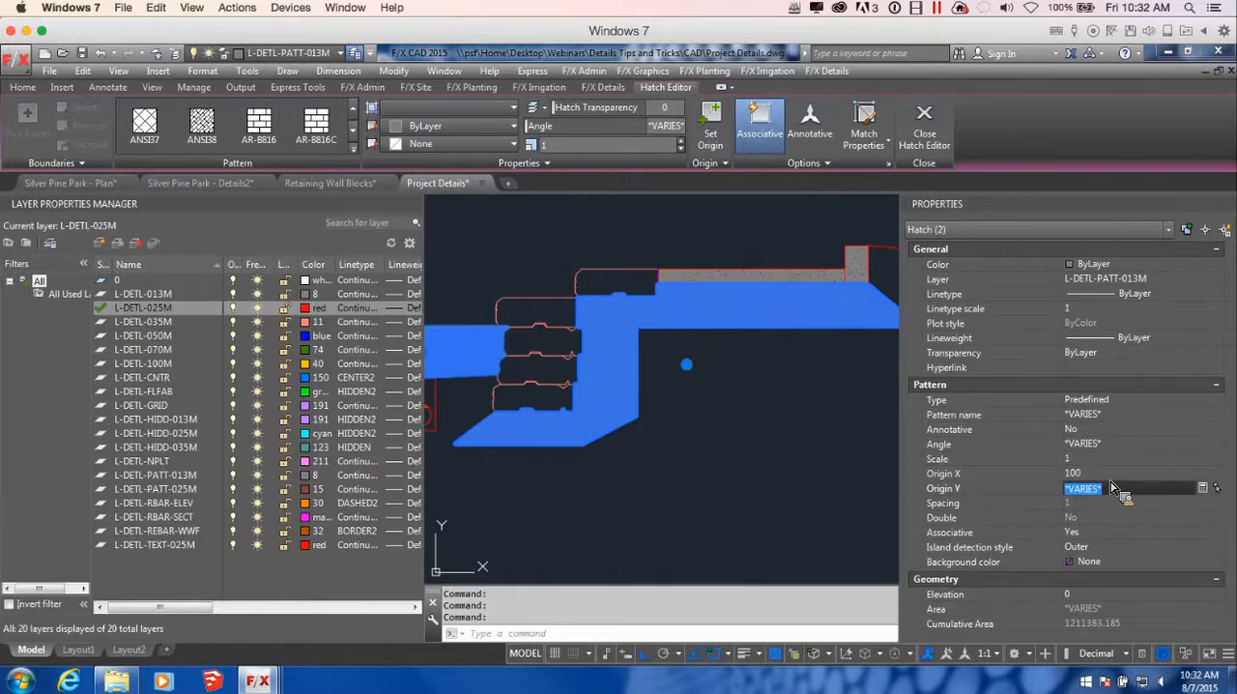
pyautogui.write('50')
pyautogui.press('Return')
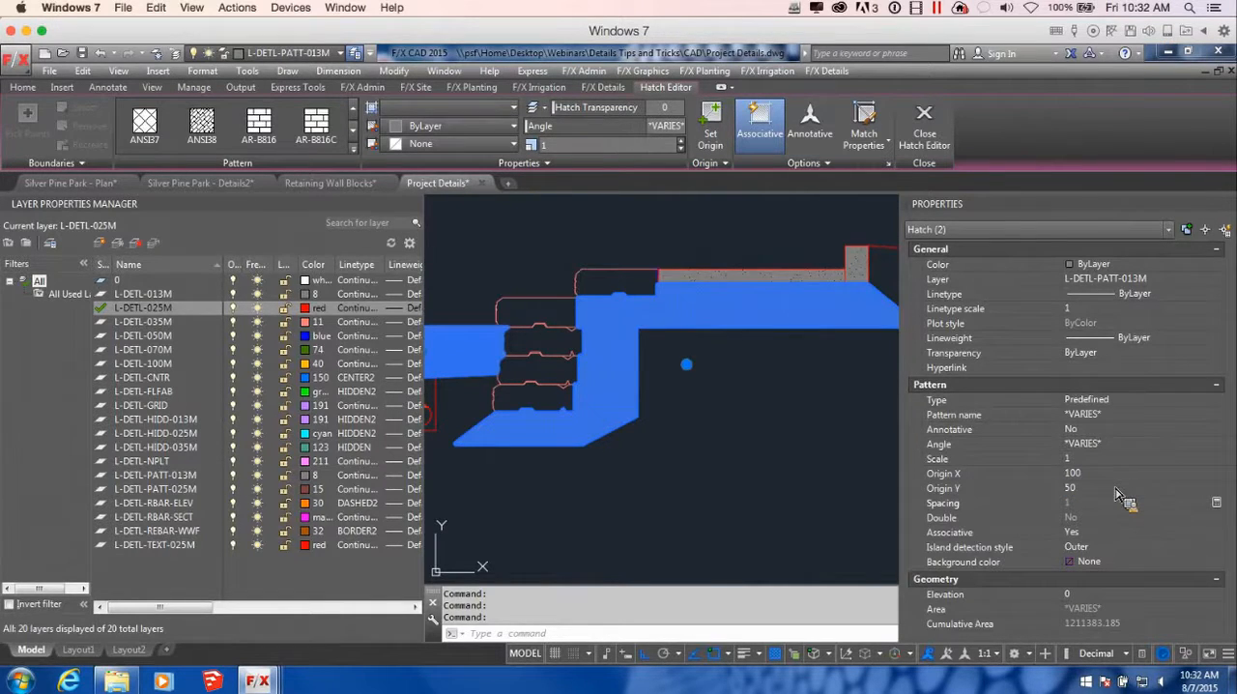
pyautogui.scroll(3, 580, 426)
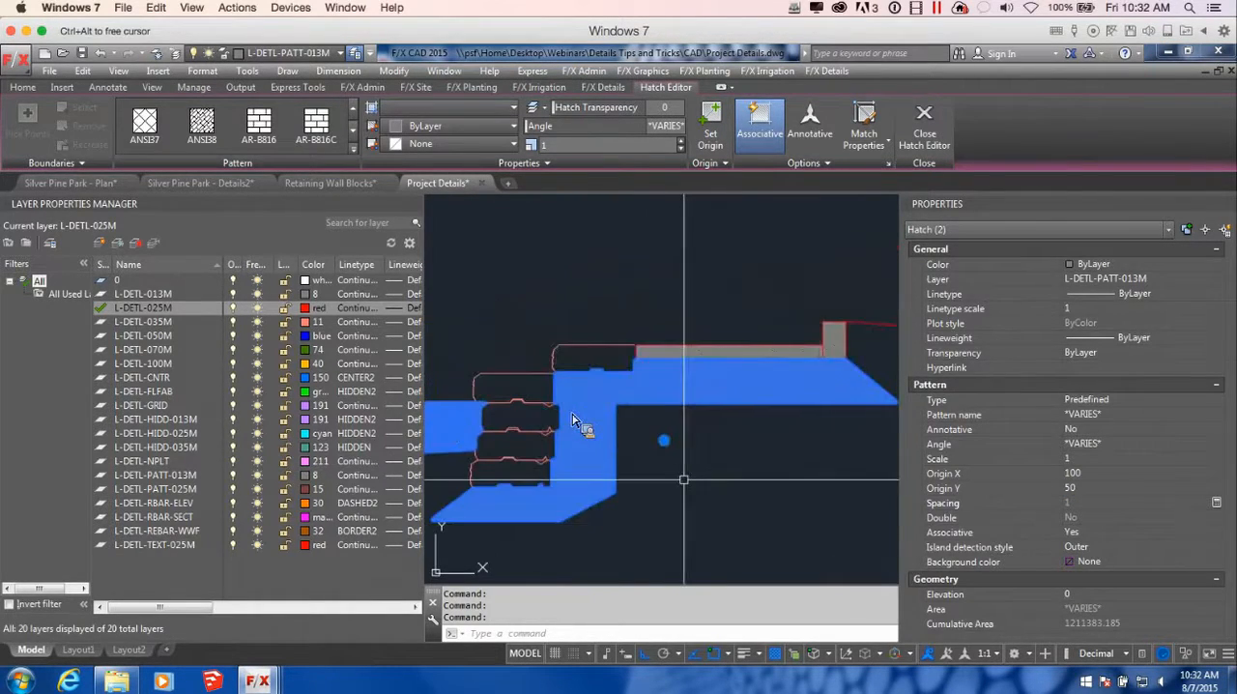
pyautogui.press('Escape')
pyautogui.scroll(-4, 576, 423)
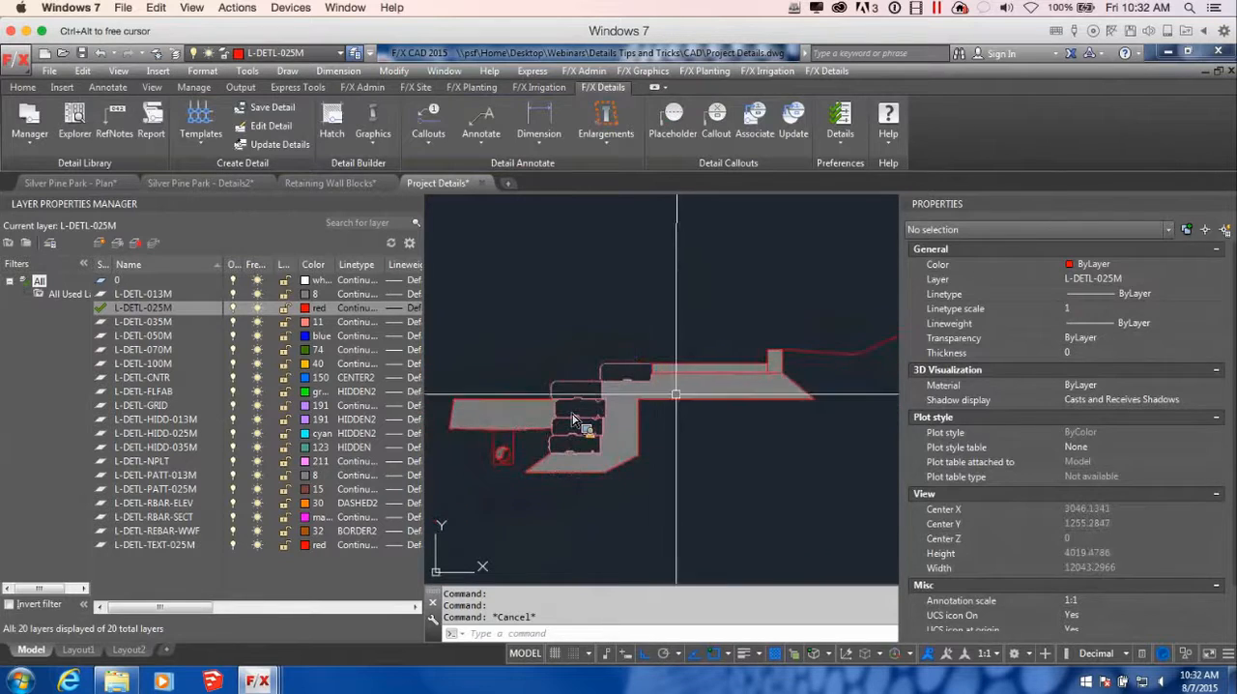
# Delete the hatch in front of the wall and the base hatch behind and beneath the blocks
pyautogui.click(573, 422)
pyautogui.click(571, 421)
pyautogui.press('Delete')
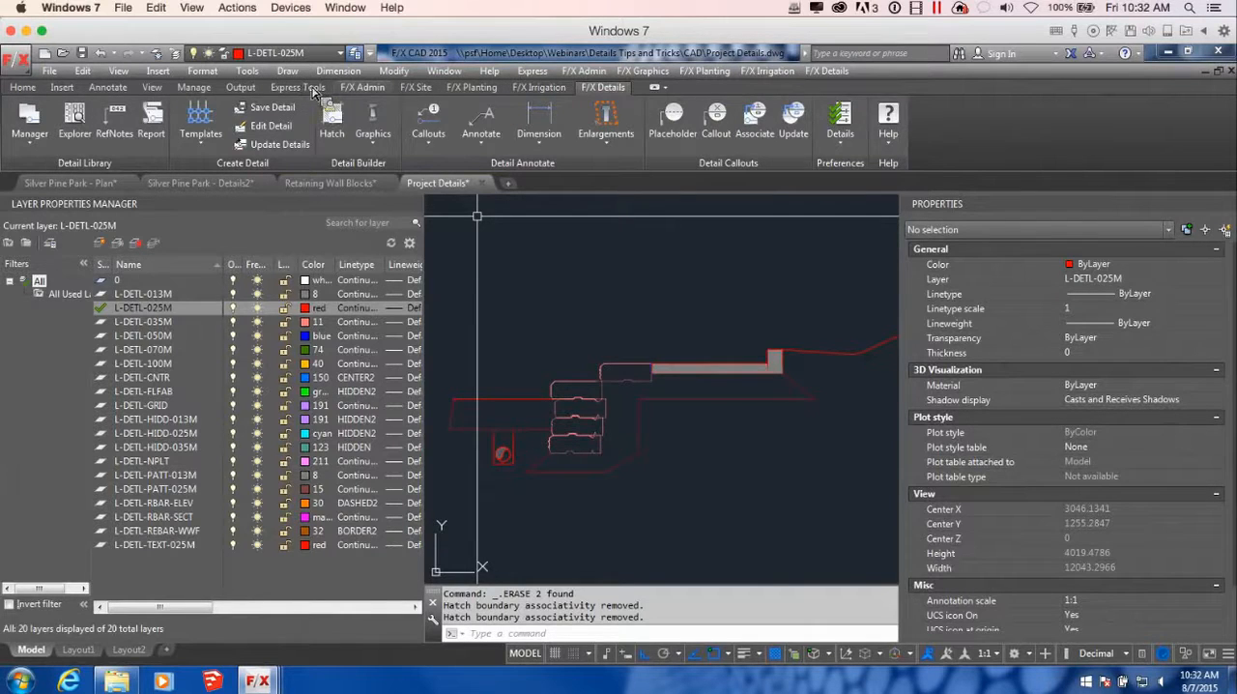
# Set the drawing scale to metric 1:25 with millimetres as drawing units, leaving existing objects unrescaled
pyautogui.click(345, 89)
pyautogui.click(102, 114)
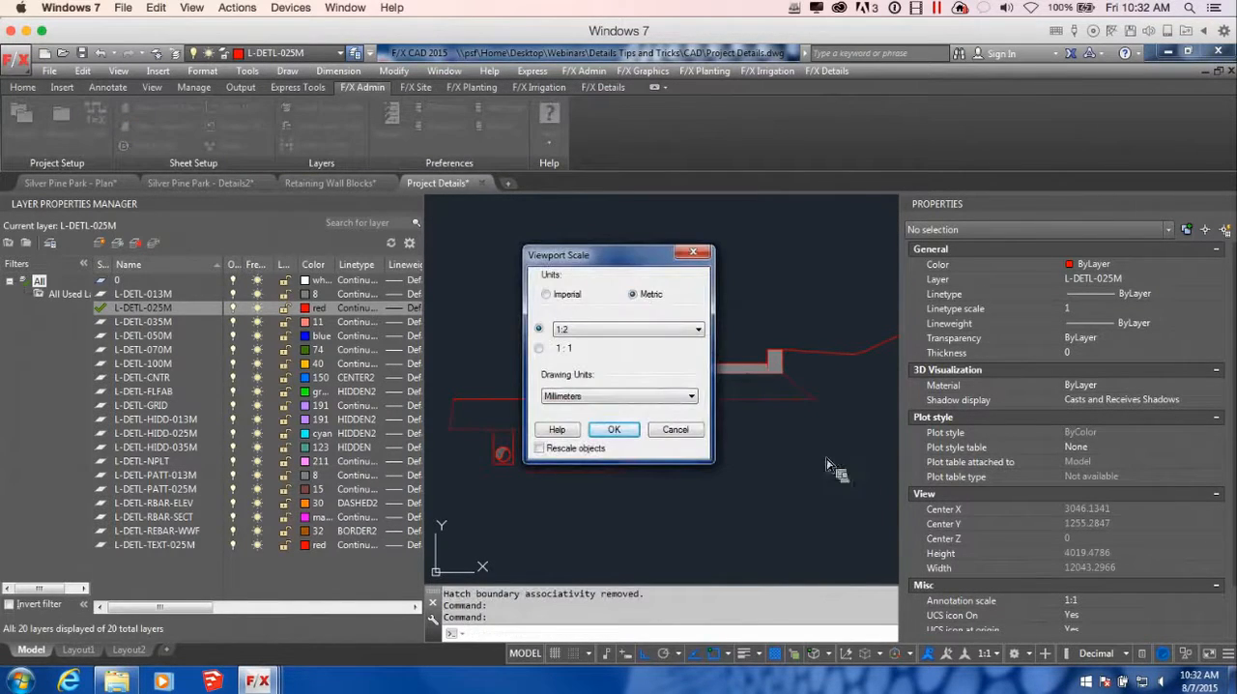
pyautogui.click(657, 331)
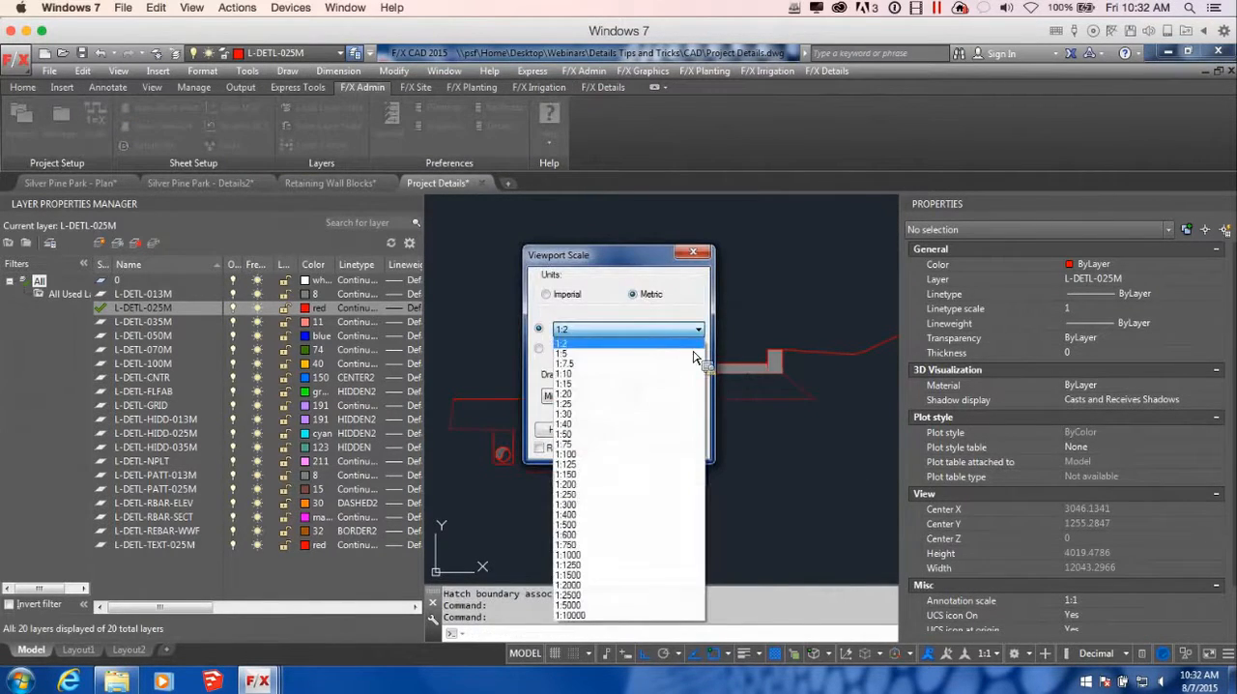
pyautogui.click(584, 405)
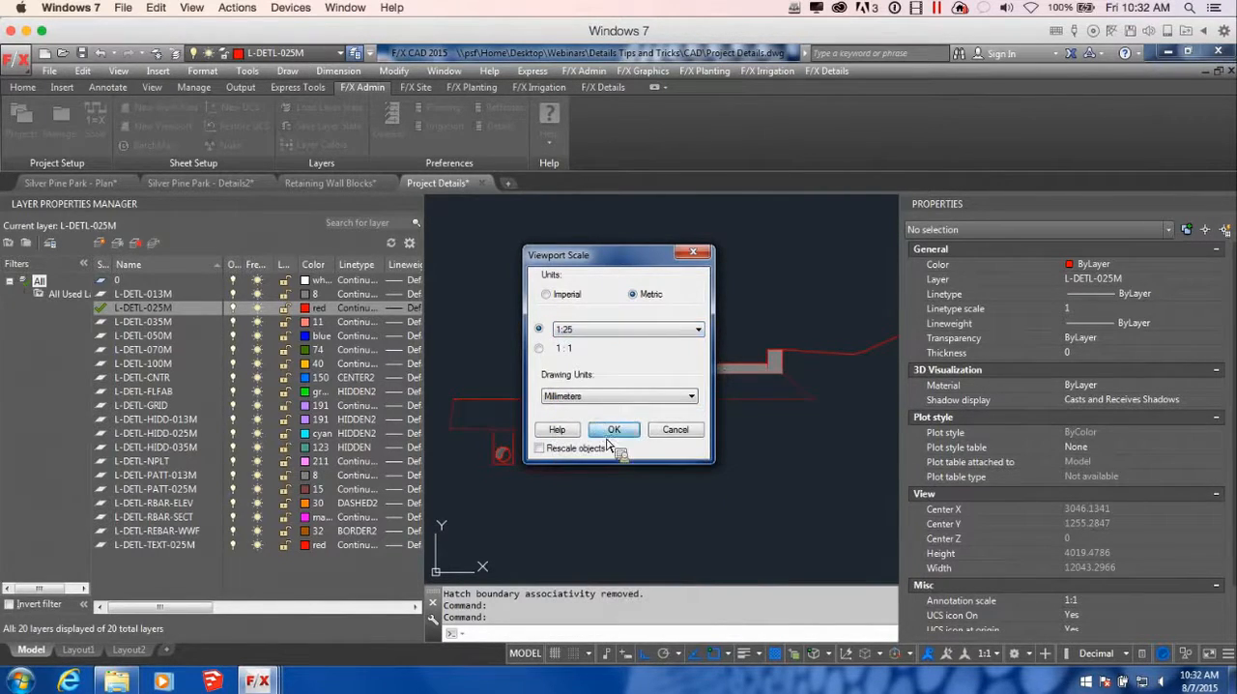
pyautogui.click(613, 430)
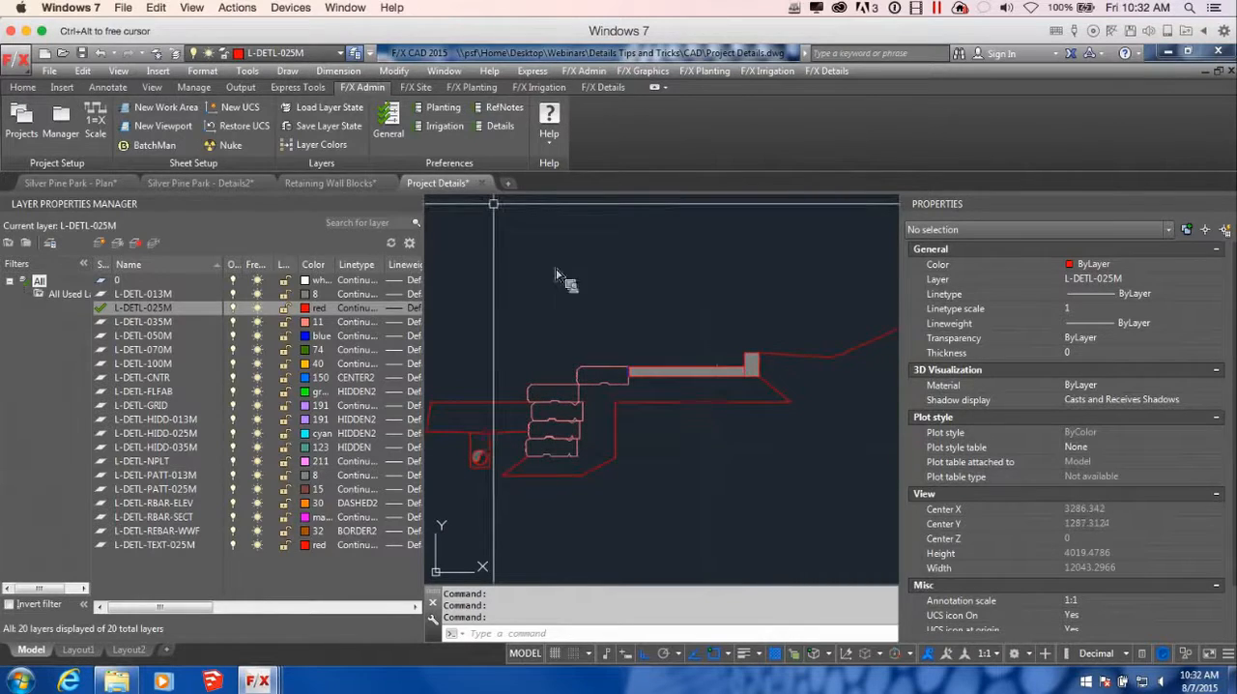
# Hatch the enclosed area in front of the wall above the trench drain with the ASPHALT_SECTION detail pattern
pyautogui.click(603, 87)
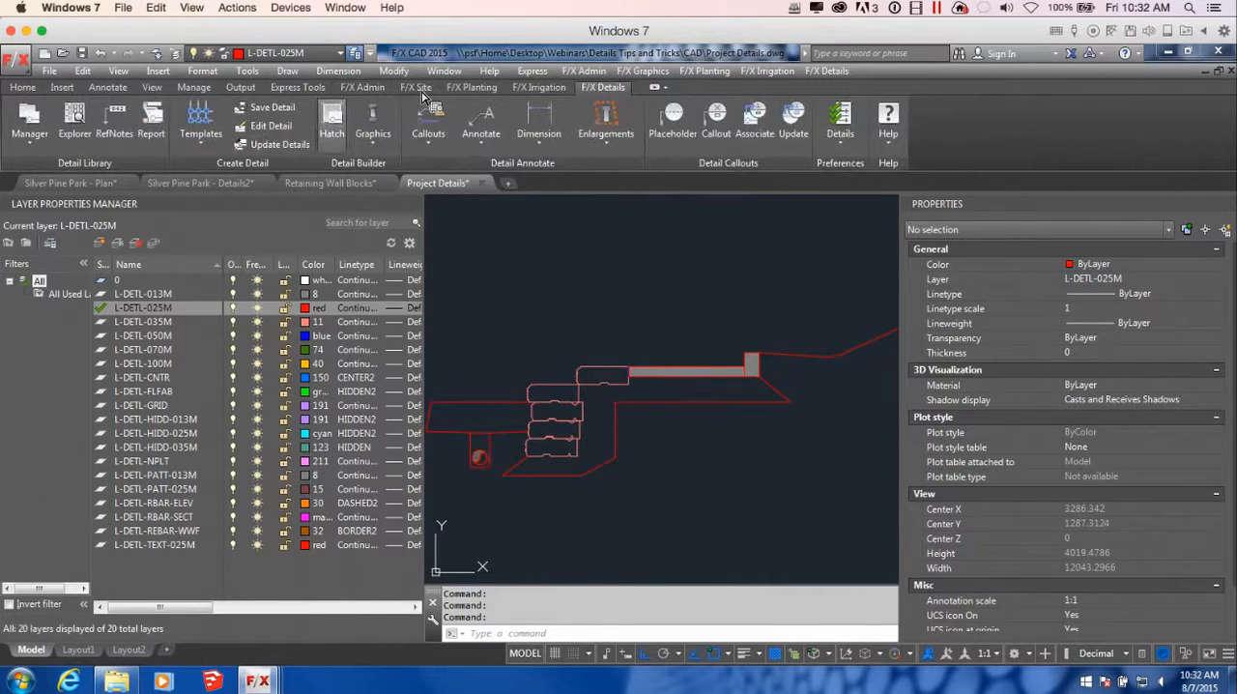
pyautogui.click(332, 118)
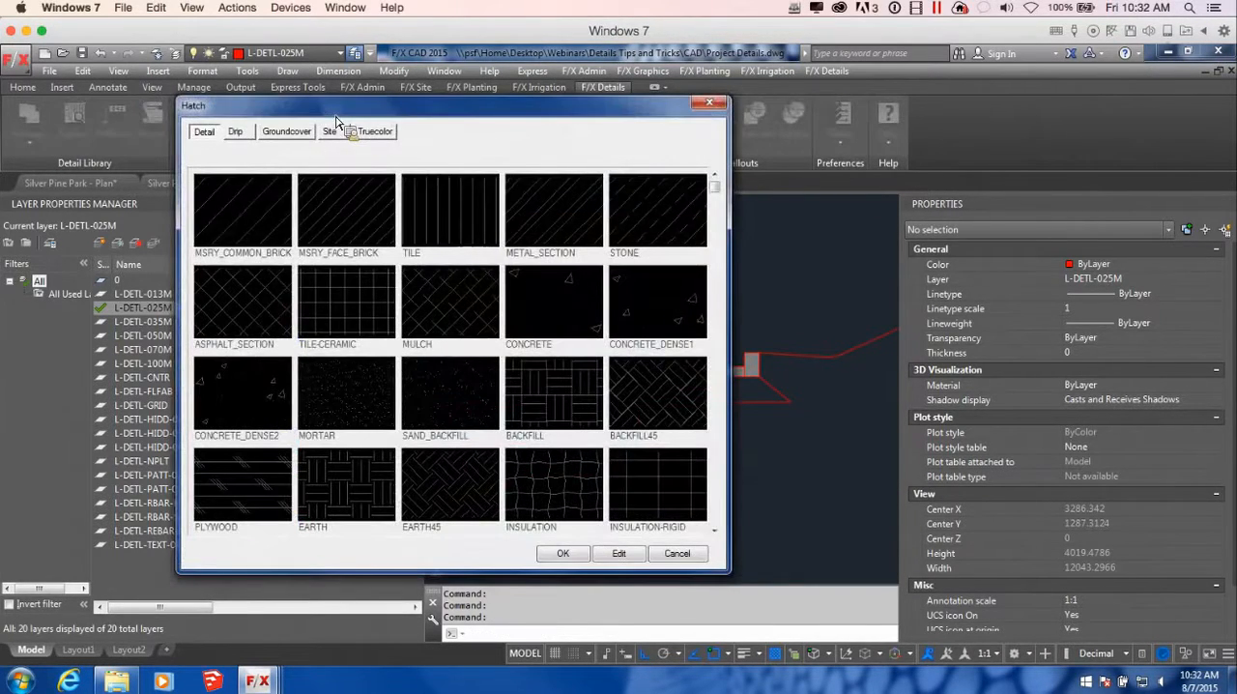
pyautogui.click(276, 316)
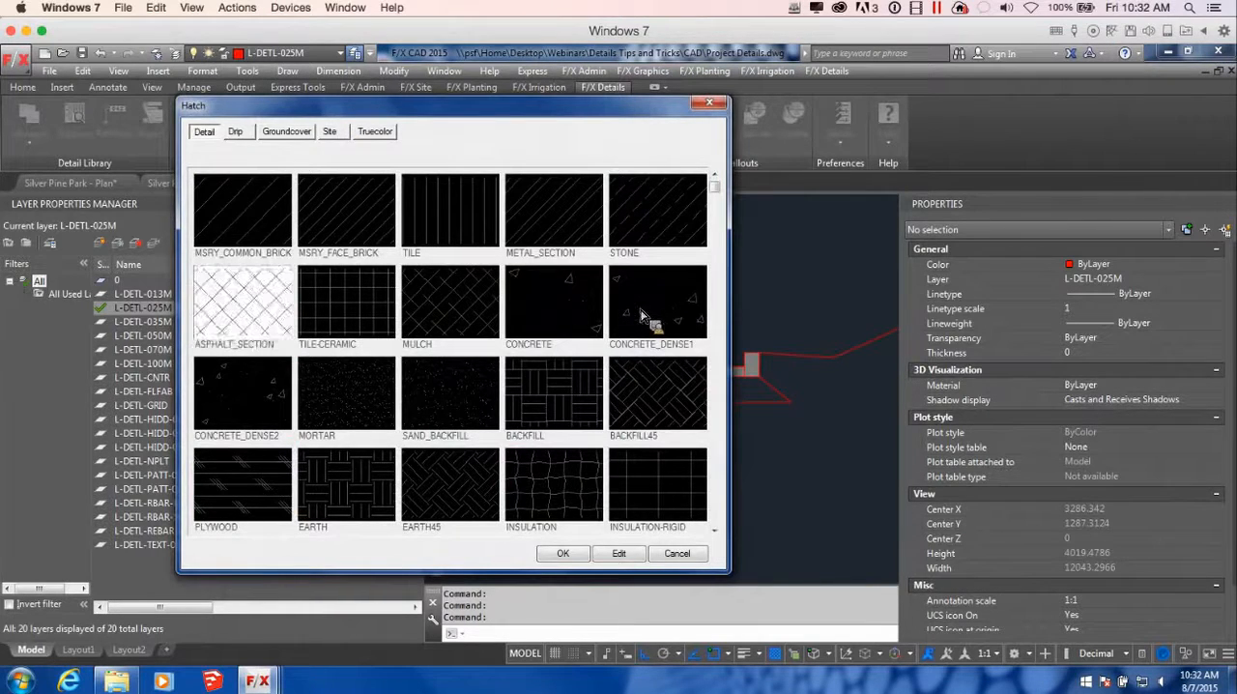
pyautogui.click(563, 553)
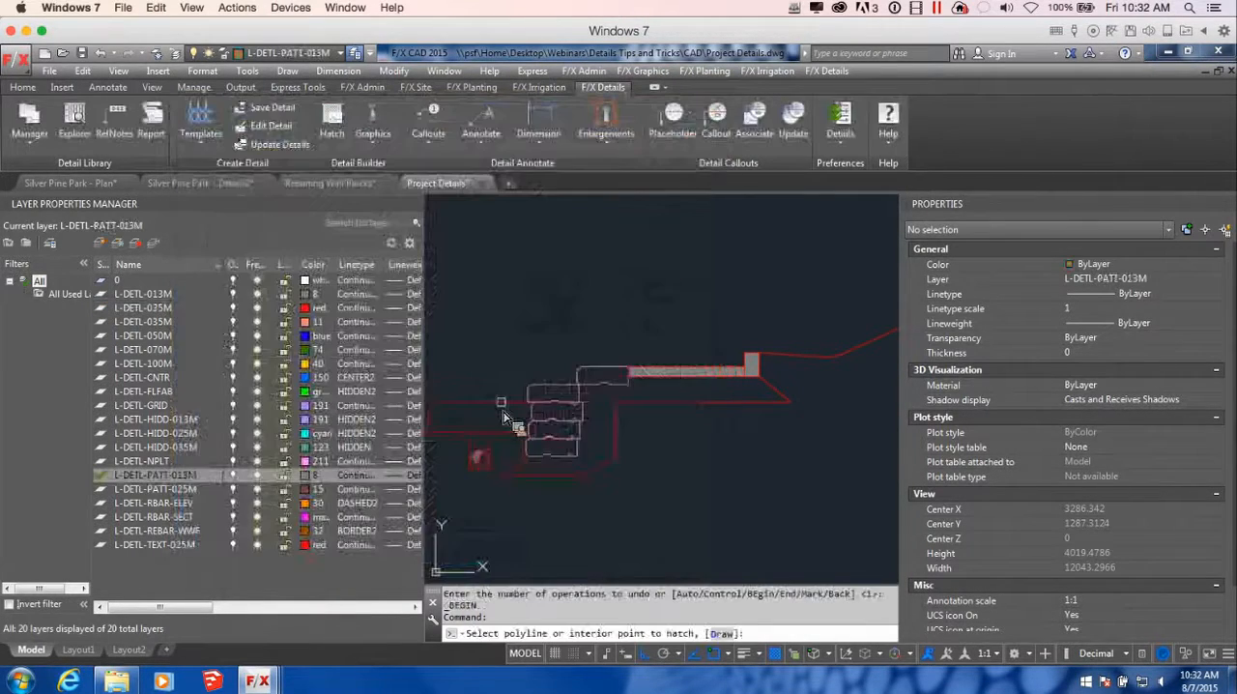
pyautogui.scroll(2, 503, 418)
pyautogui.click(503, 426)
pyautogui.scroll(-2, 601, 464)
pyautogui.hscroll(3, 513, 411)
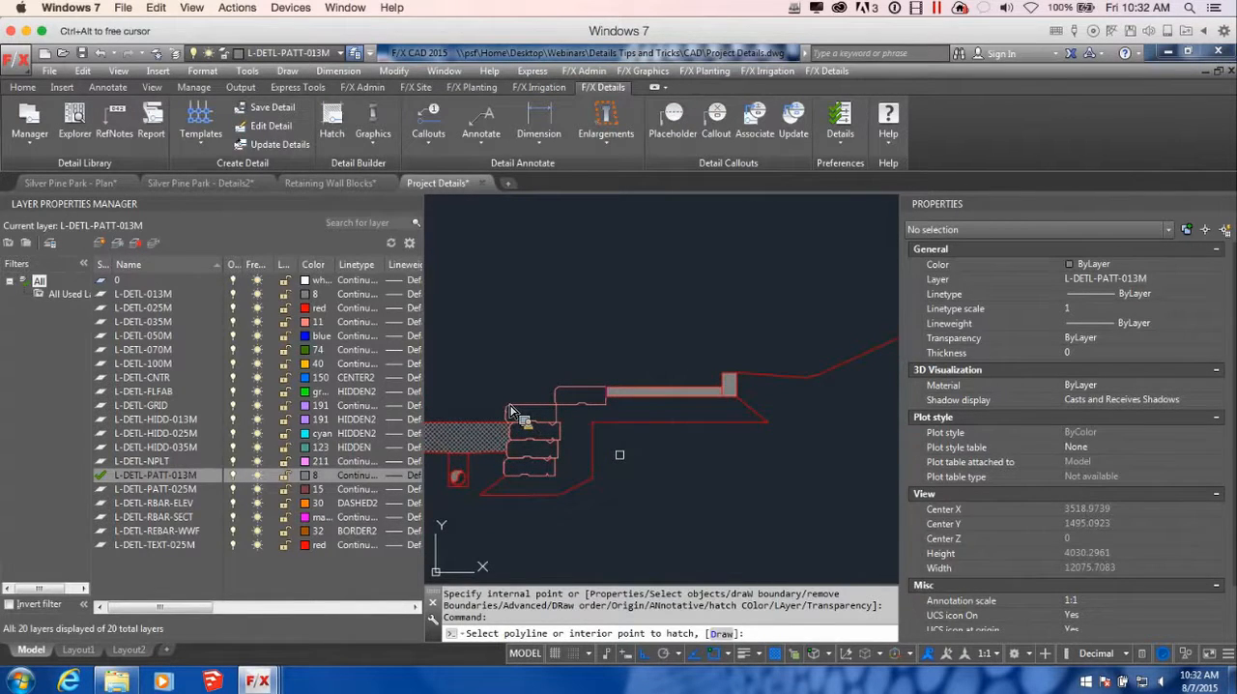
pyautogui.press('Return')
pyautogui.press('Return')
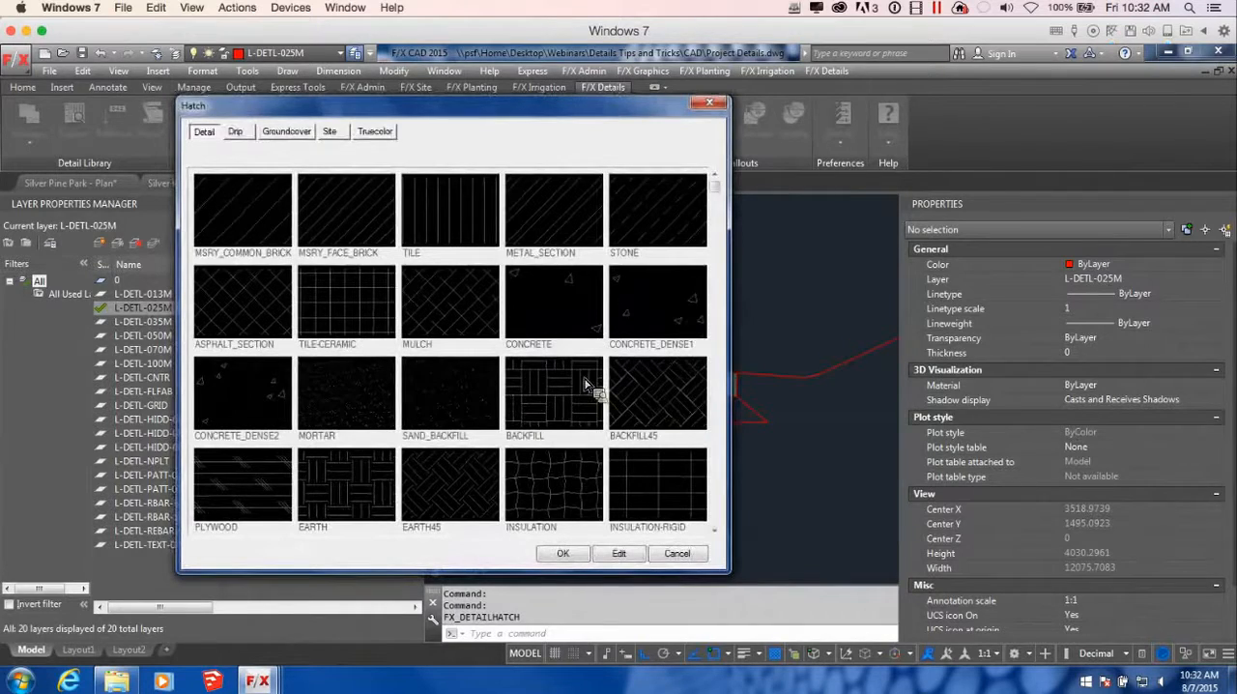
# Hatch the base area beneath the slab and around the wall blocks with the GRAVEL-DENSE detail pattern
pyautogui.scroll(-1, 723, 443)
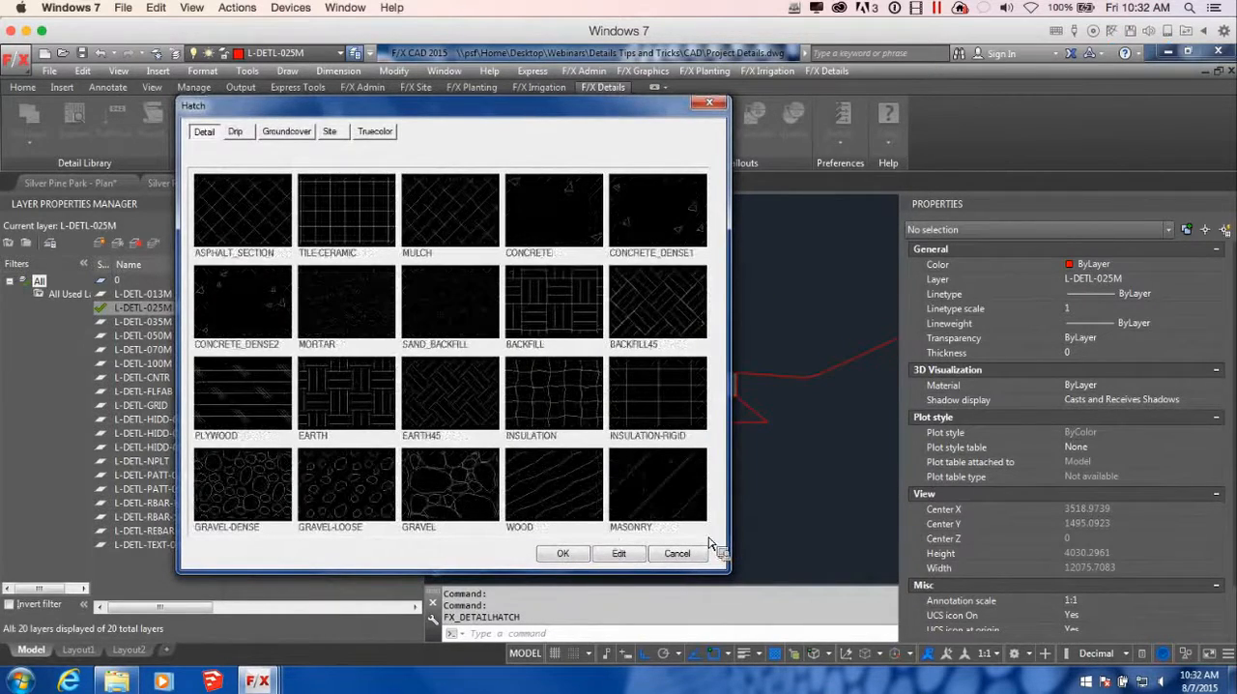
pyautogui.doubleClick(269, 500)
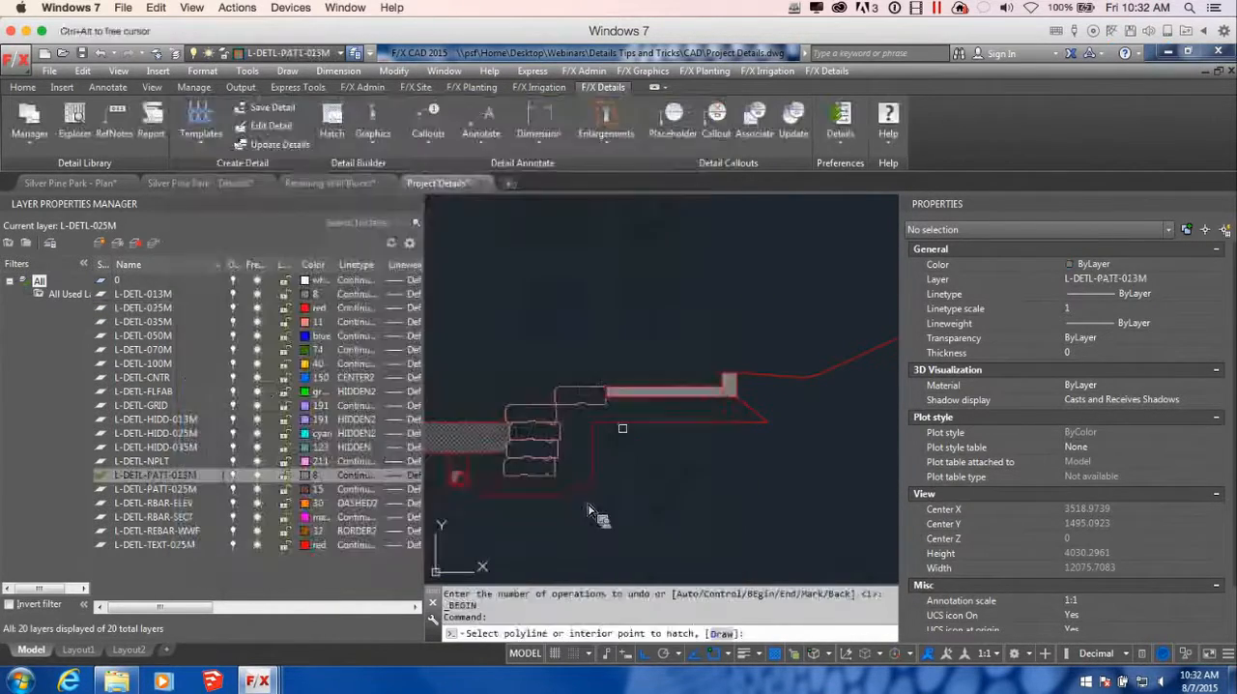
pyautogui.click(653, 423)
pyautogui.scroll(-2, 654, 423)
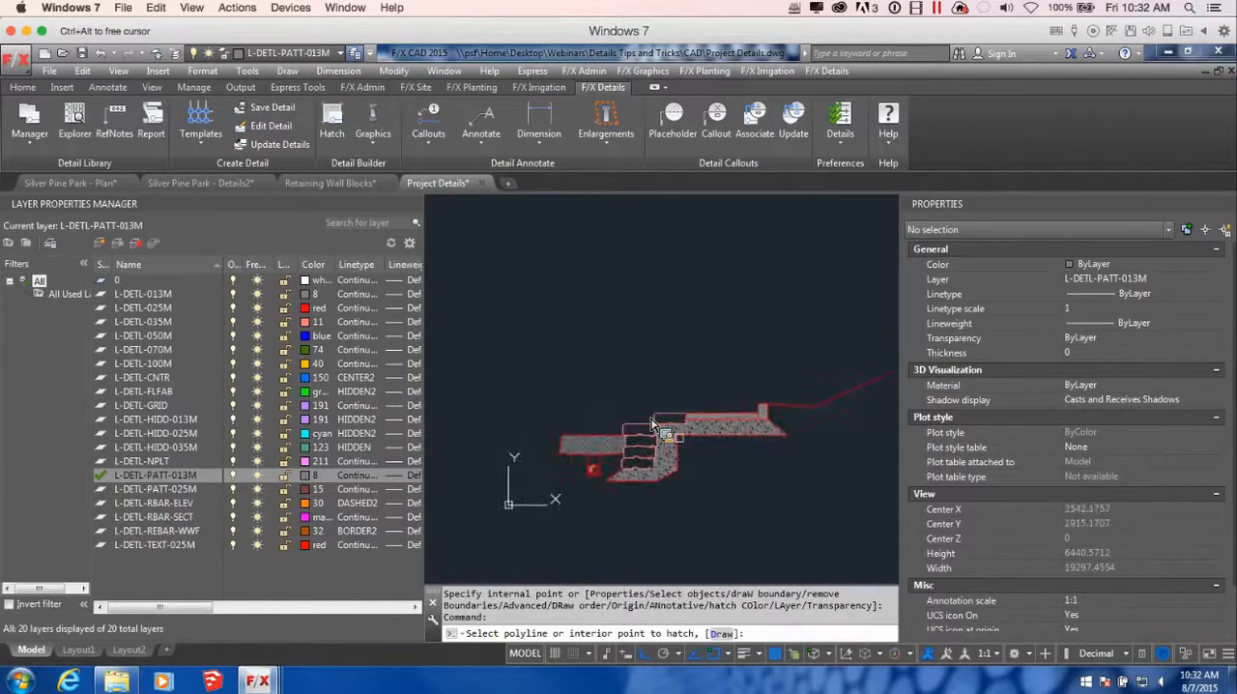
pyautogui.scroll(4, 653, 422)
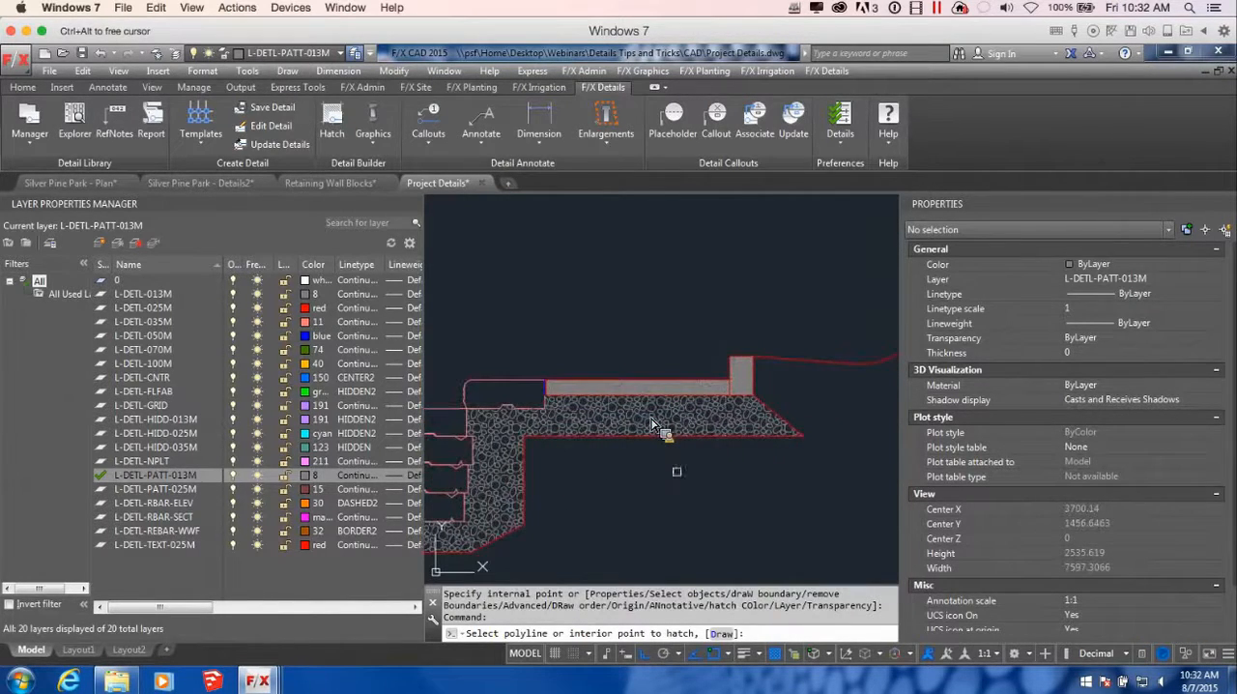
pyautogui.press('Return')
pyautogui.scroll(-2, 654, 422)
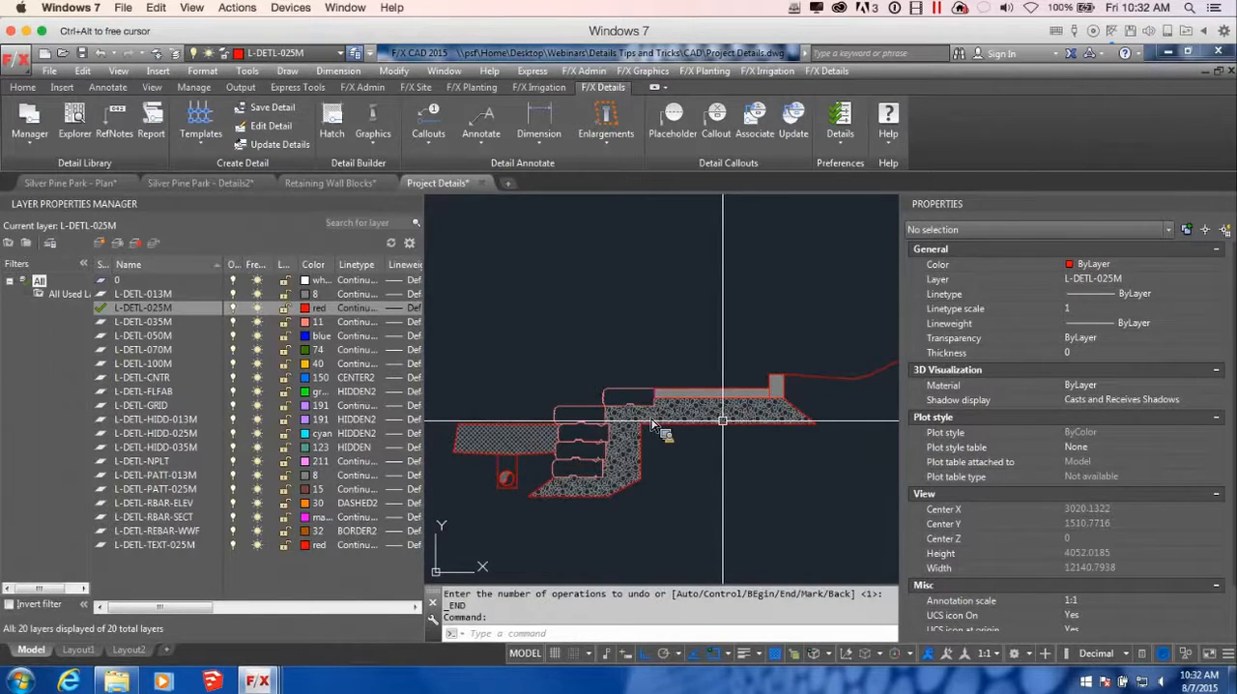
# Hatch the trench around the drain pipe with the GRAVEL-LOOSE detail pattern
pyautogui.scroll(4, 653, 422)
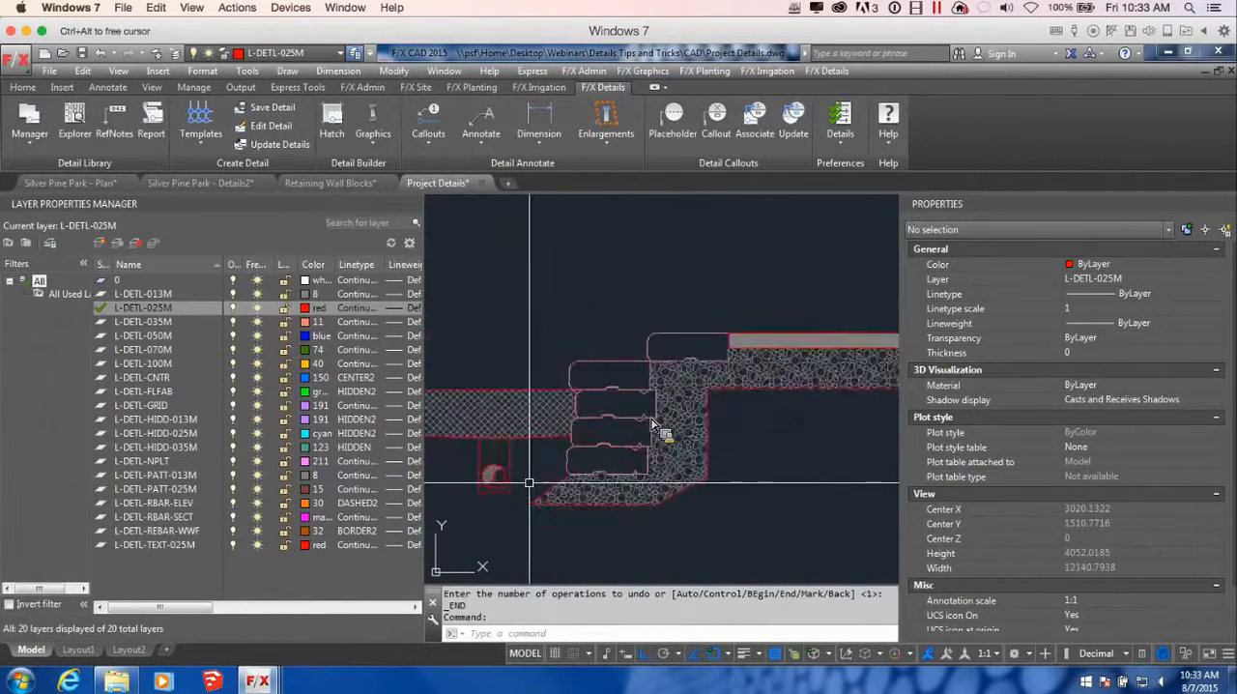
pyautogui.press('Return')
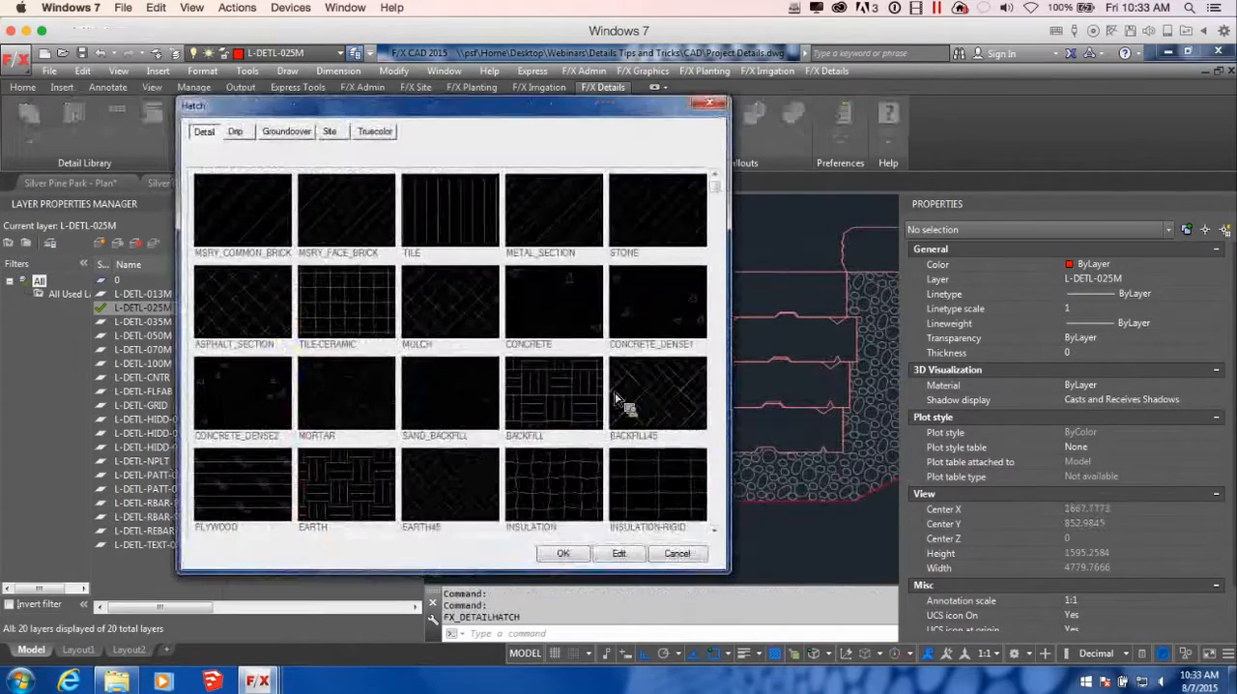
pyautogui.scroll(-1, 635, 539)
pyautogui.click(346, 488)
pyautogui.click(563, 553)
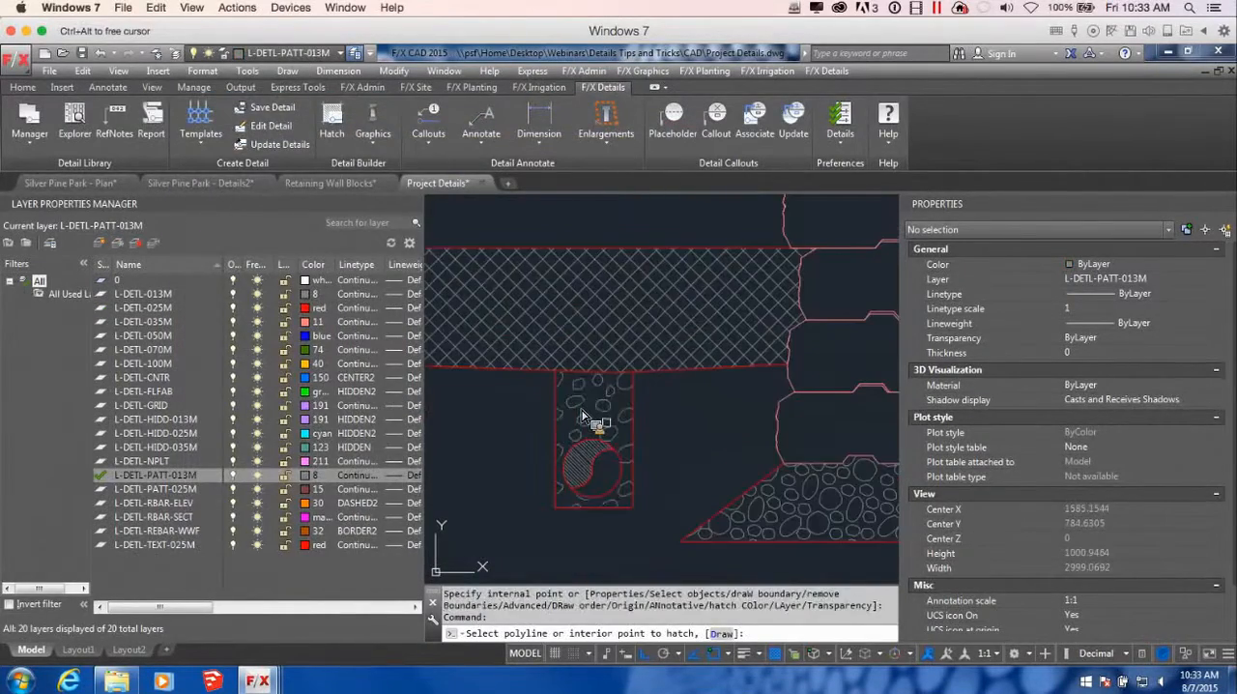
pyautogui.scroll(-2, 622, 462)
pyautogui.moveTo(774, 483)
pyautogui.mouseDown(button='middle')
pyautogui.moveTo(727, 455)
pyautogui.moveTo(645, 514)
pyautogui.mouseUp(button='middle')
pyautogui.scroll(-4, 646, 512)
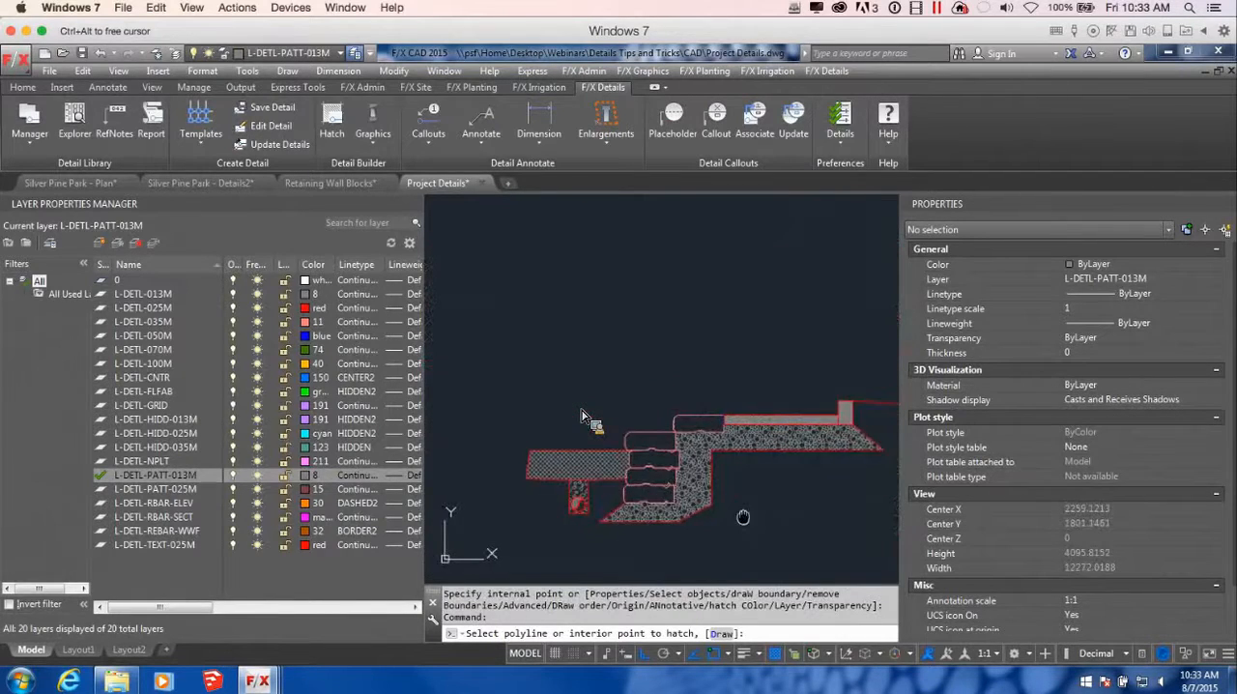
pyautogui.moveTo(744, 517); pyautogui.dragTo(715, 498, button='middle')
pyautogui.press('Escape')
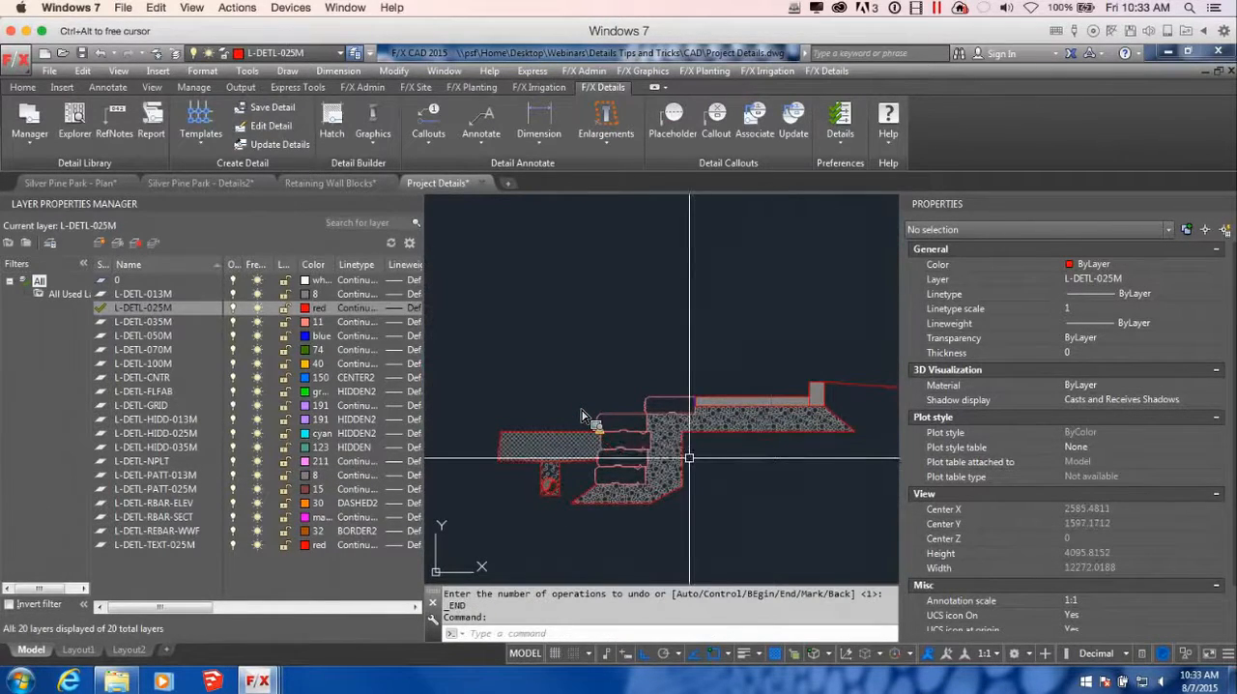
# Delete the slanted line closing the outer end of the asphalt section
pyautogui.scroll(5, 493, 442)
pyautogui.click(515, 454)
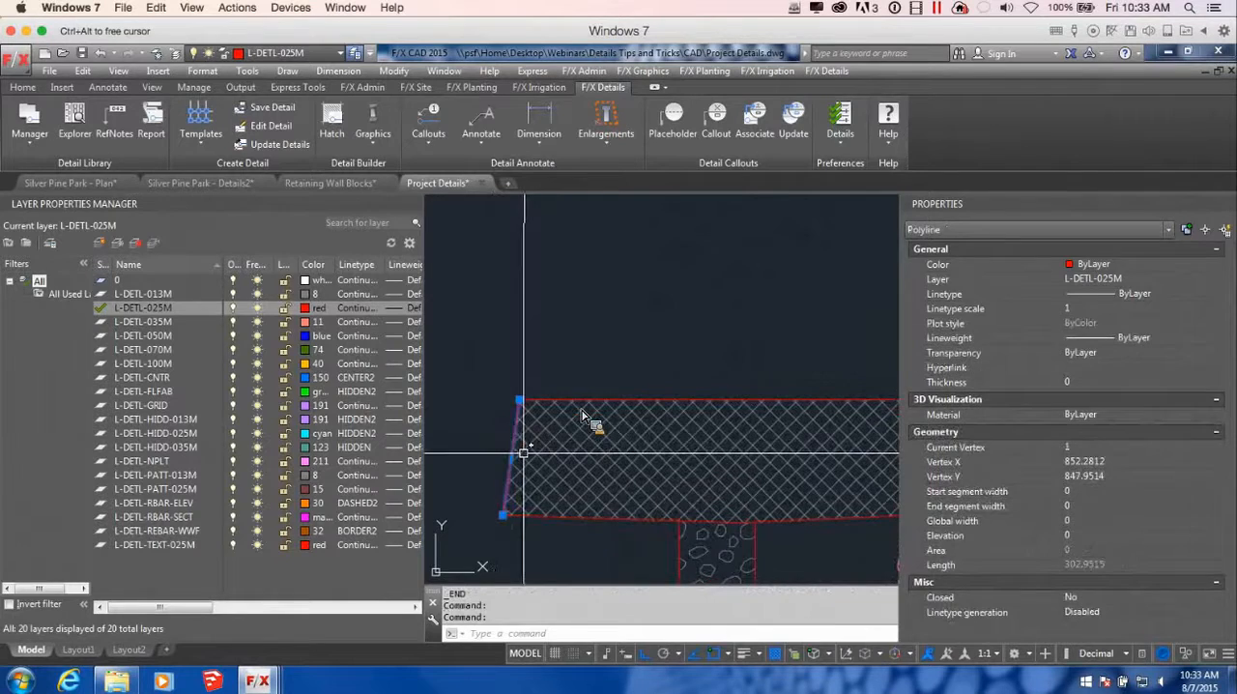
pyautogui.press('Delete')
pyautogui.scroll(-5, 585, 420)
pyautogui.moveTo(588, 420); pyautogui.dragTo(674, 435, button='middle')
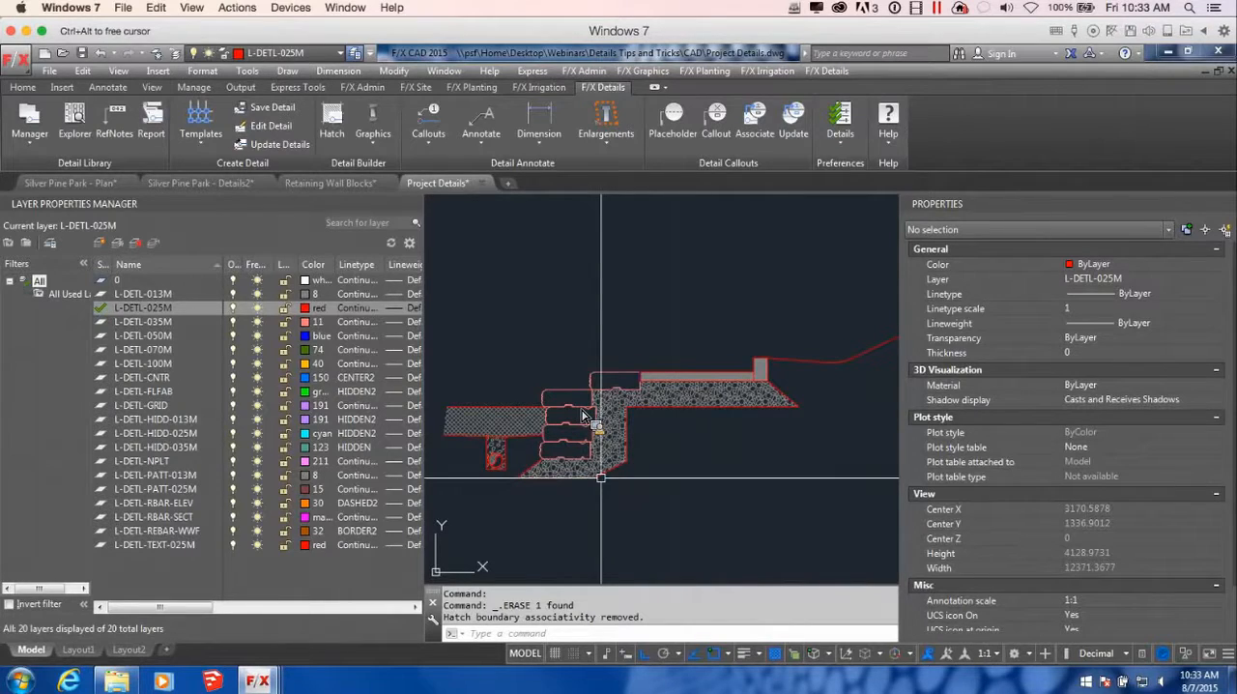
# Try to place the BREAK-LINE callout from the discipline graphics on the open outer end of the asphalt section
pyautogui.click(373, 128)
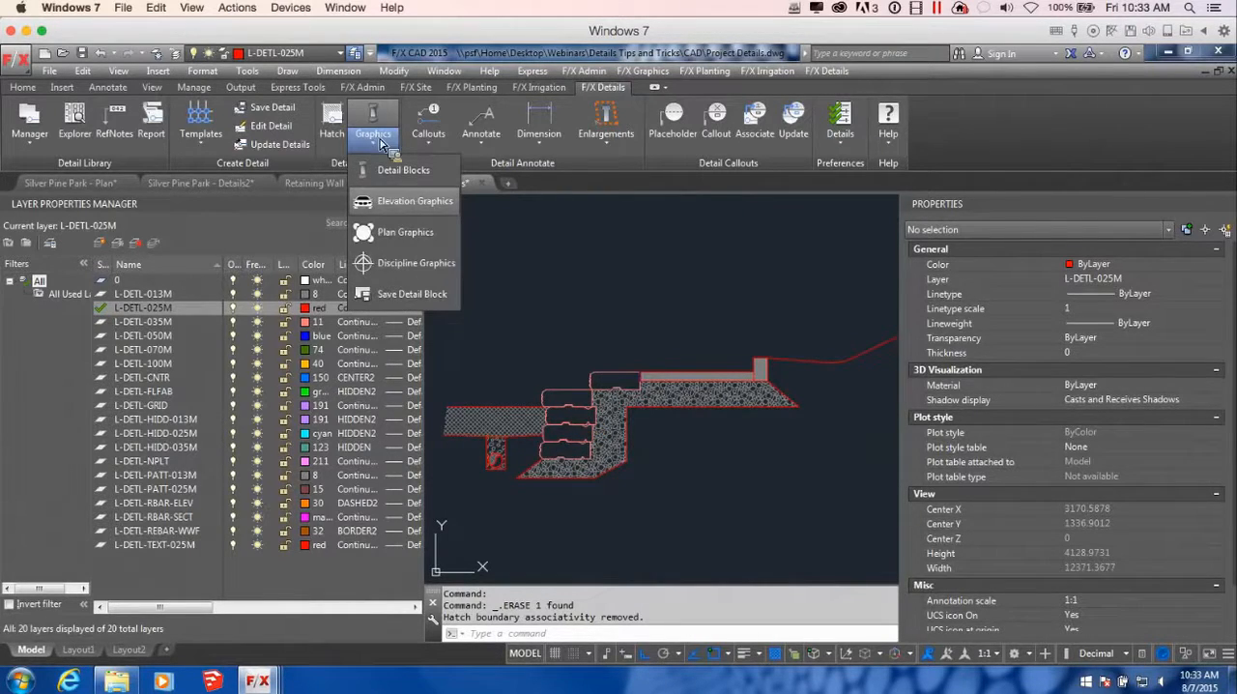
pyautogui.click(411, 263)
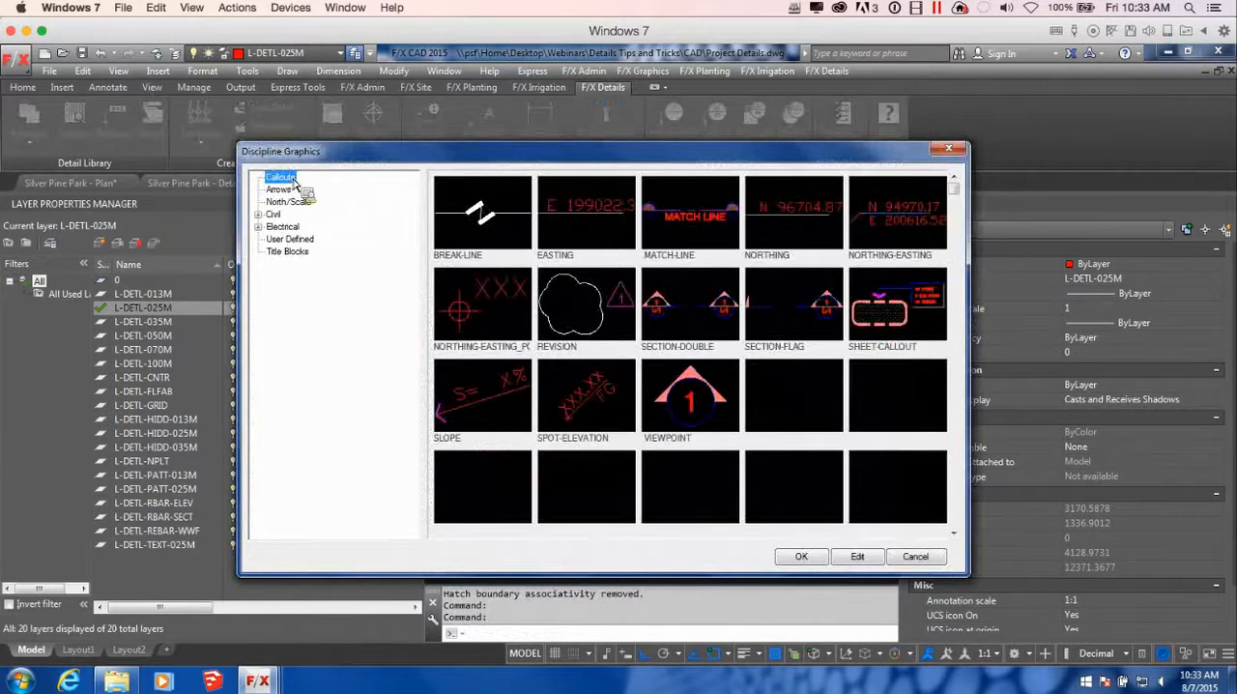
pyautogui.click(514, 228)
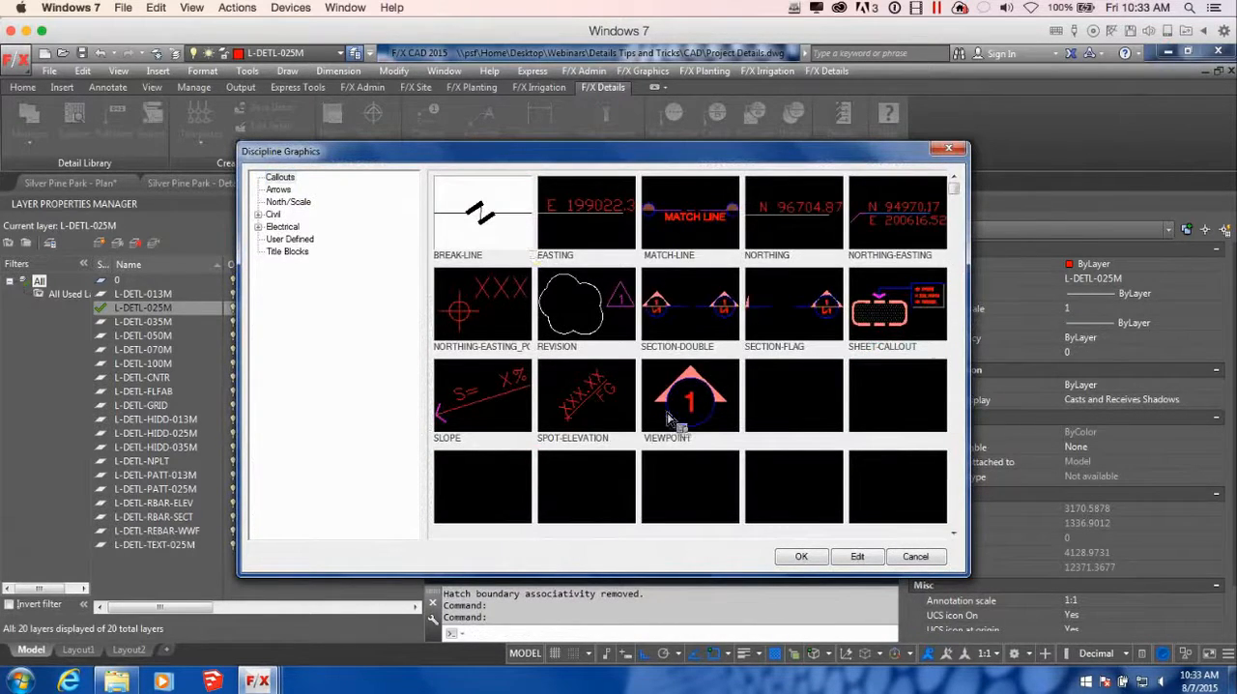
pyautogui.click(802, 556)
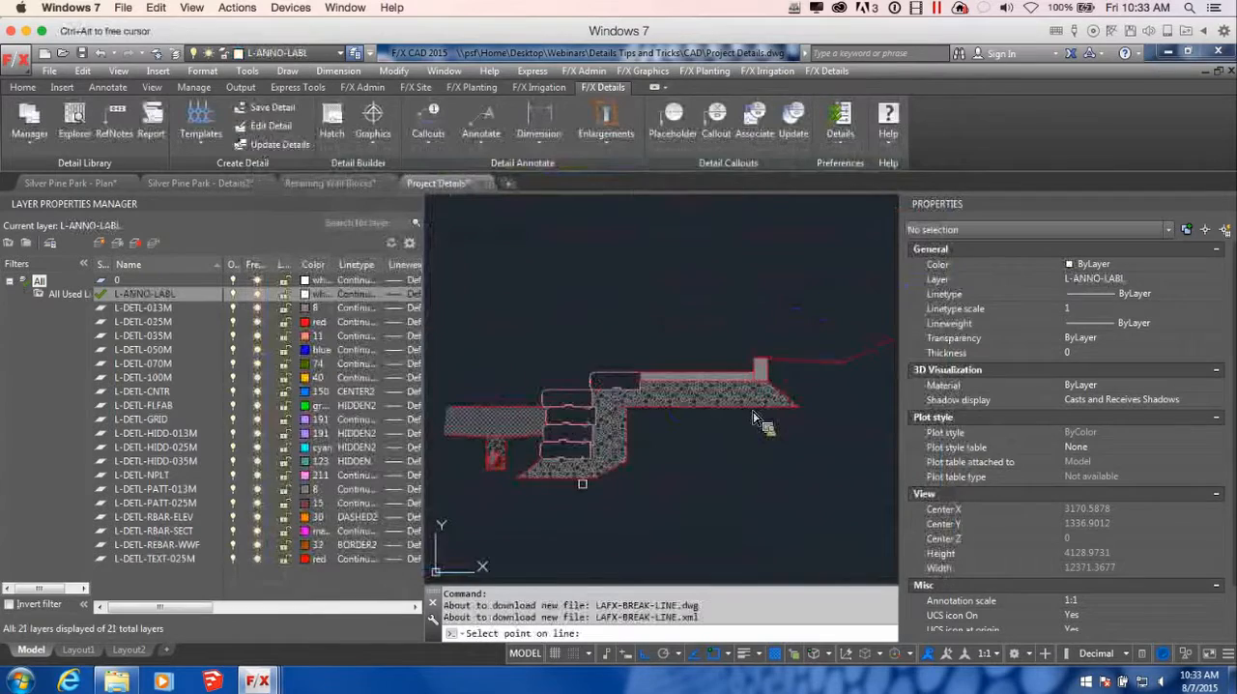
pyautogui.scroll(6, 755, 416)
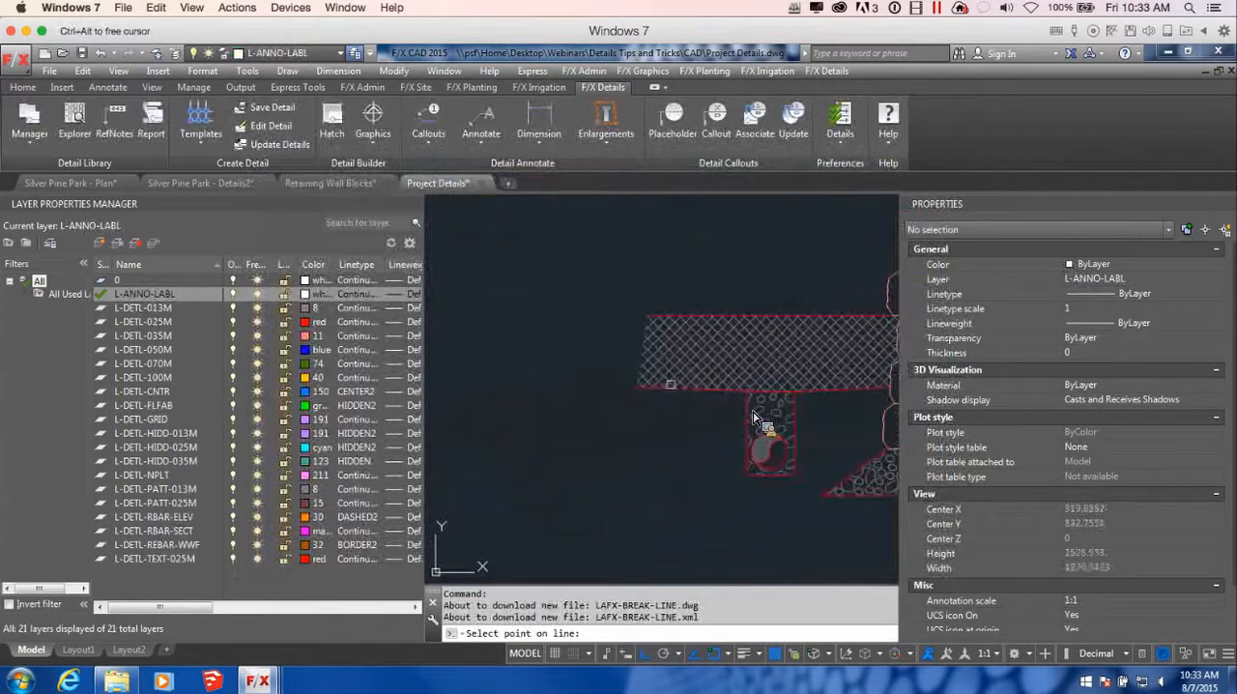
pyautogui.click(644, 331)
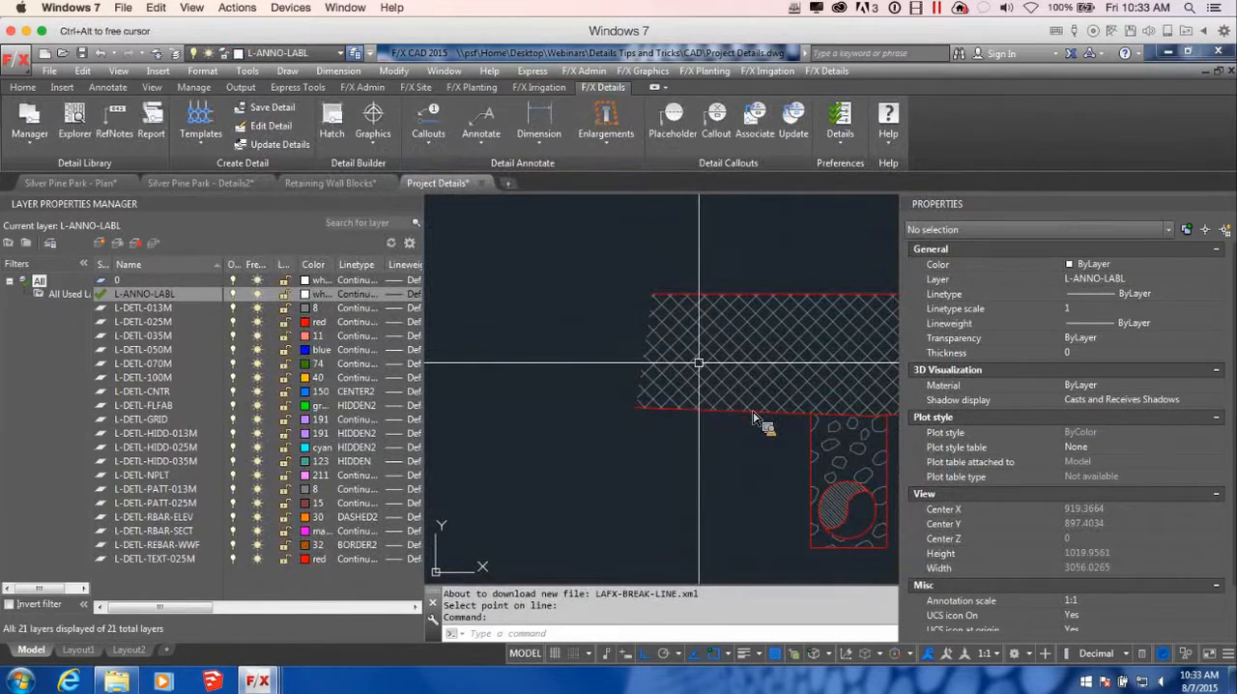
# Draw a polyline closing the outer end of the asphalt section, from its upper corner to its lower corner
pyautogui.press('Return')
pyautogui.click(636, 407)
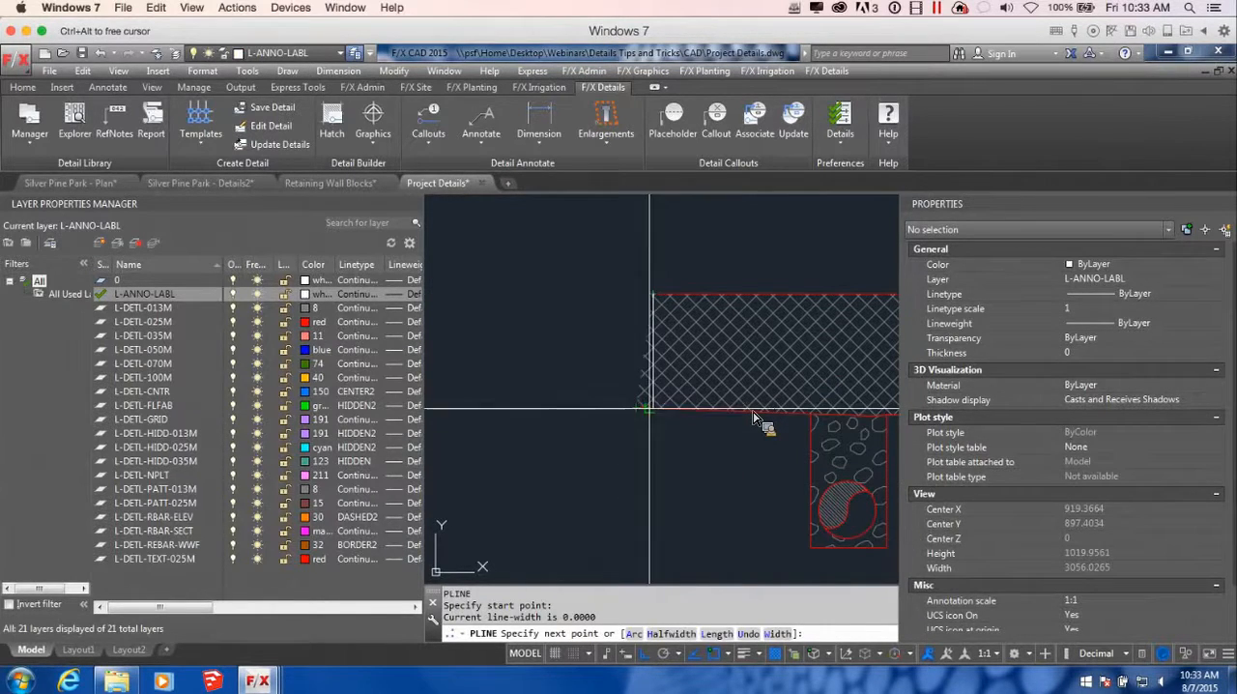
pyautogui.click(636, 407)
pyautogui.press('Return')
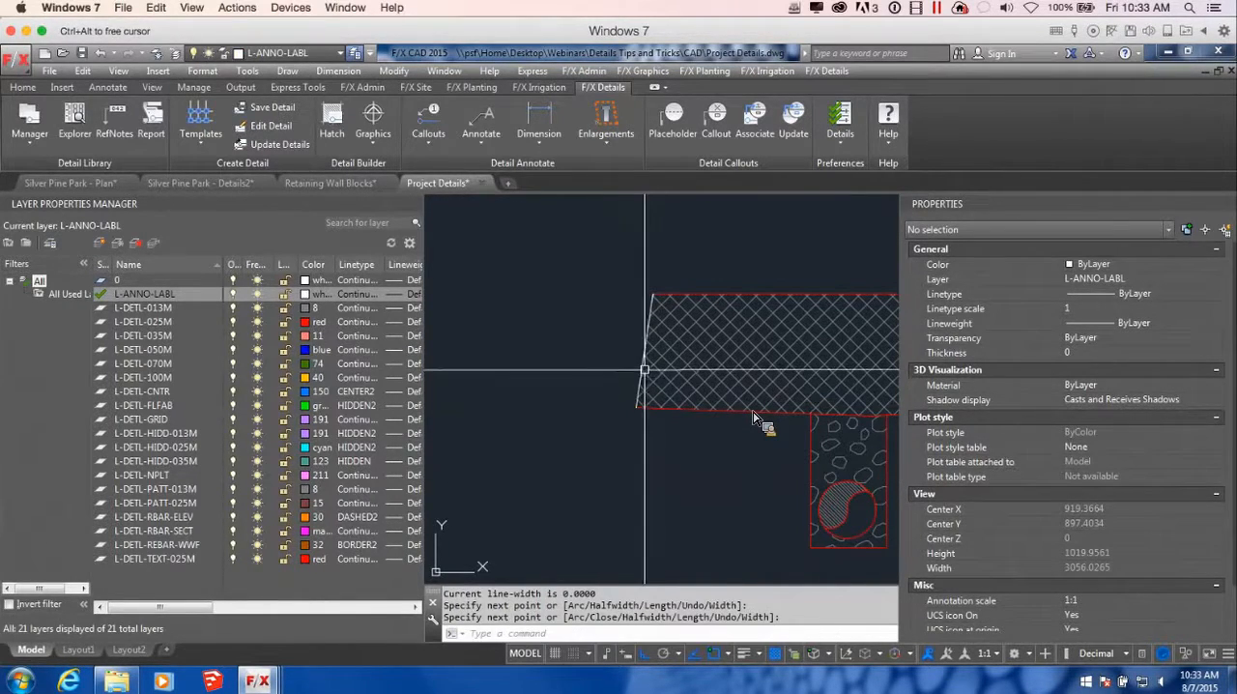
# Stretch both ends of the polyline closing the asphalt section so it extends beyond the section's upper and lower edges
pyautogui.click(642, 370)
pyautogui.click(636, 407)
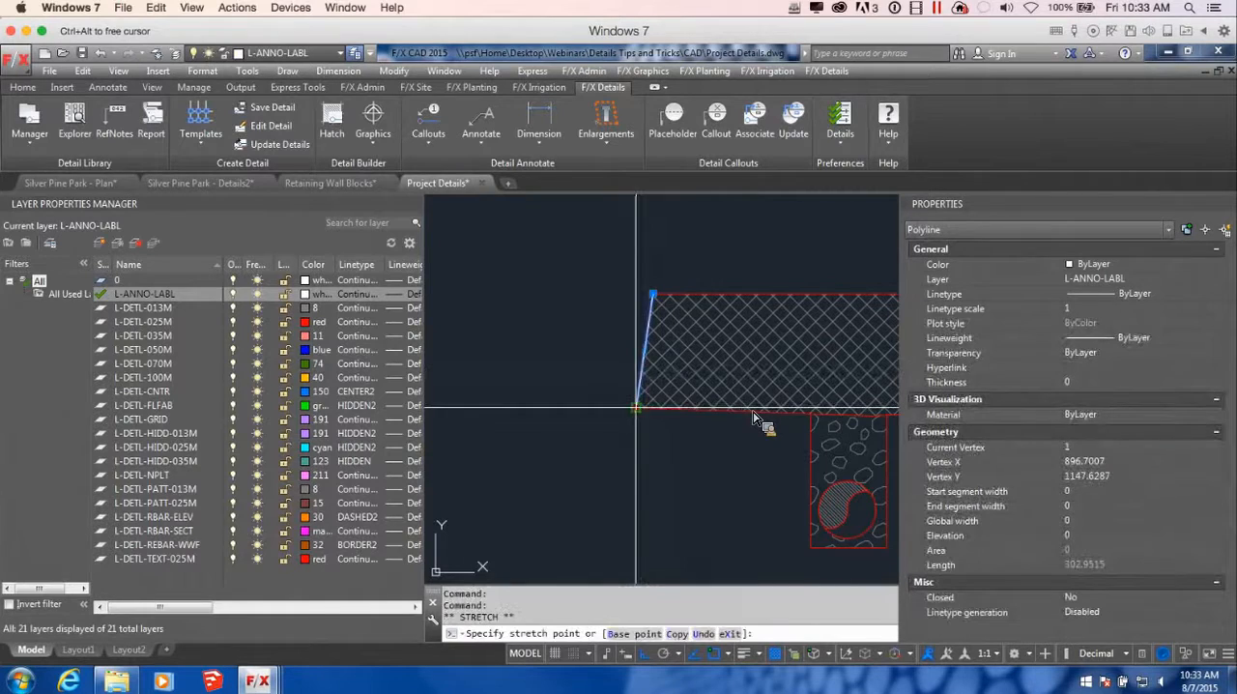
pyautogui.click(619, 524)
pyautogui.click(654, 294)
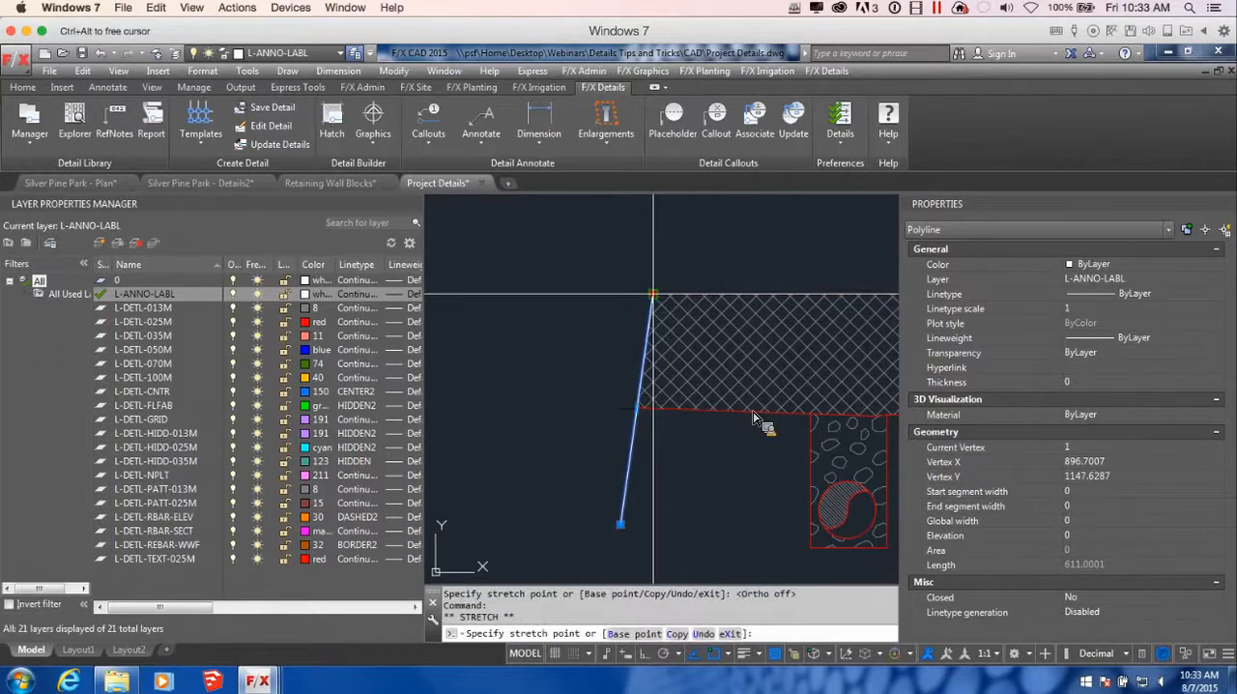
pyautogui.click(667, 221)
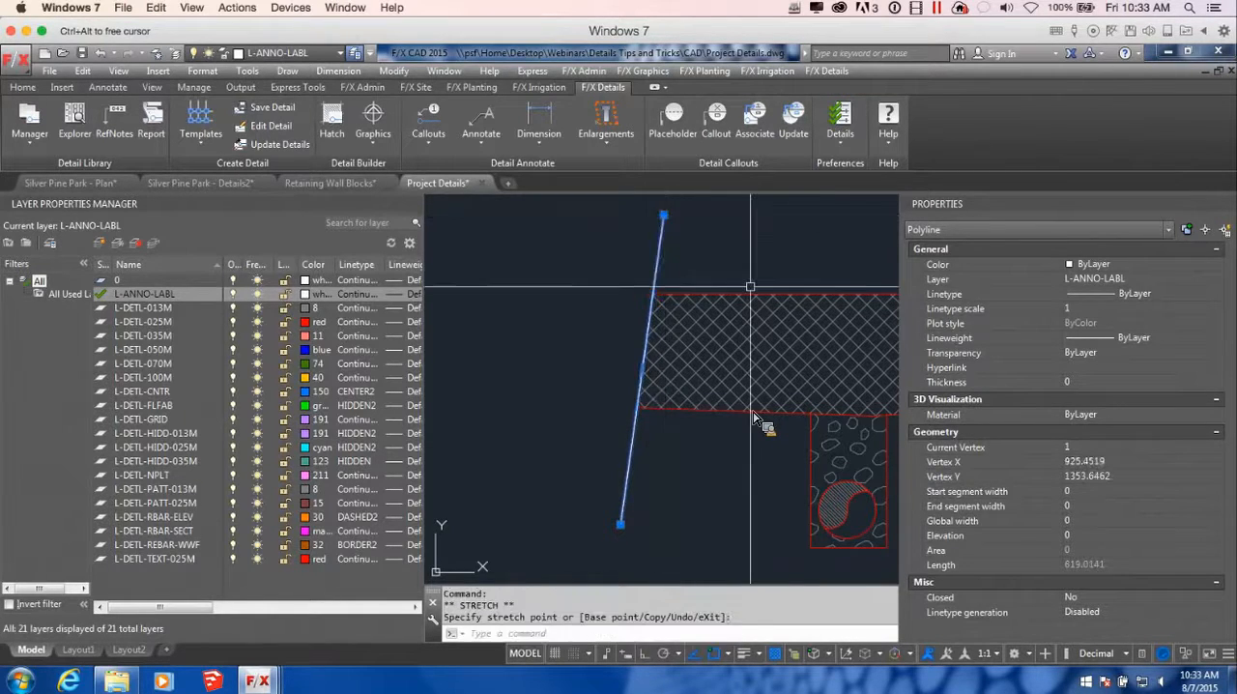
pyautogui.scroll(-4, 751, 285)
pyautogui.press('Escape')
# Place the BREAK-LINE callout from the discipline graphics on the slanted line at the asphalt section's outer end
pyautogui.click(373, 124)
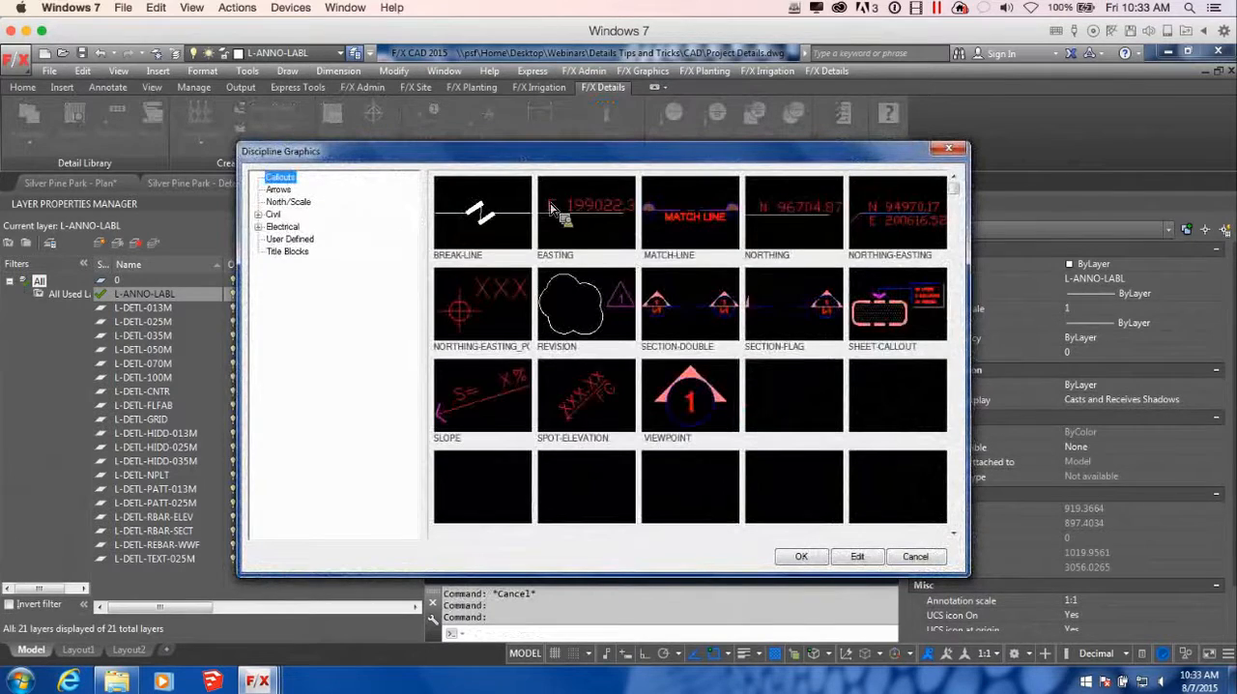
pyautogui.click(515, 213)
pyautogui.click(807, 558)
pyautogui.scroll(5, 665, 324)
pyautogui.scroll(4, 623, 357)
pyautogui.click(627, 356)
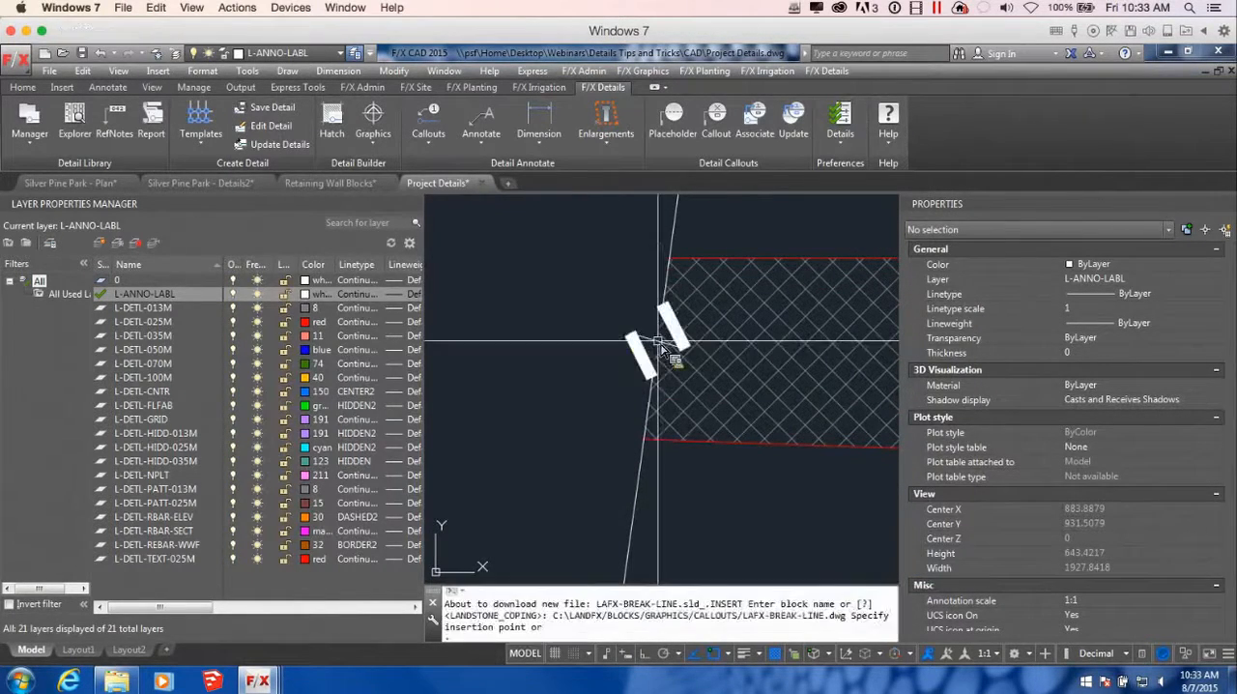
pyautogui.scroll(-2, 681, 362)
pyautogui.scroll(-2, 680, 369)
pyautogui.scroll(-4, 680, 368)
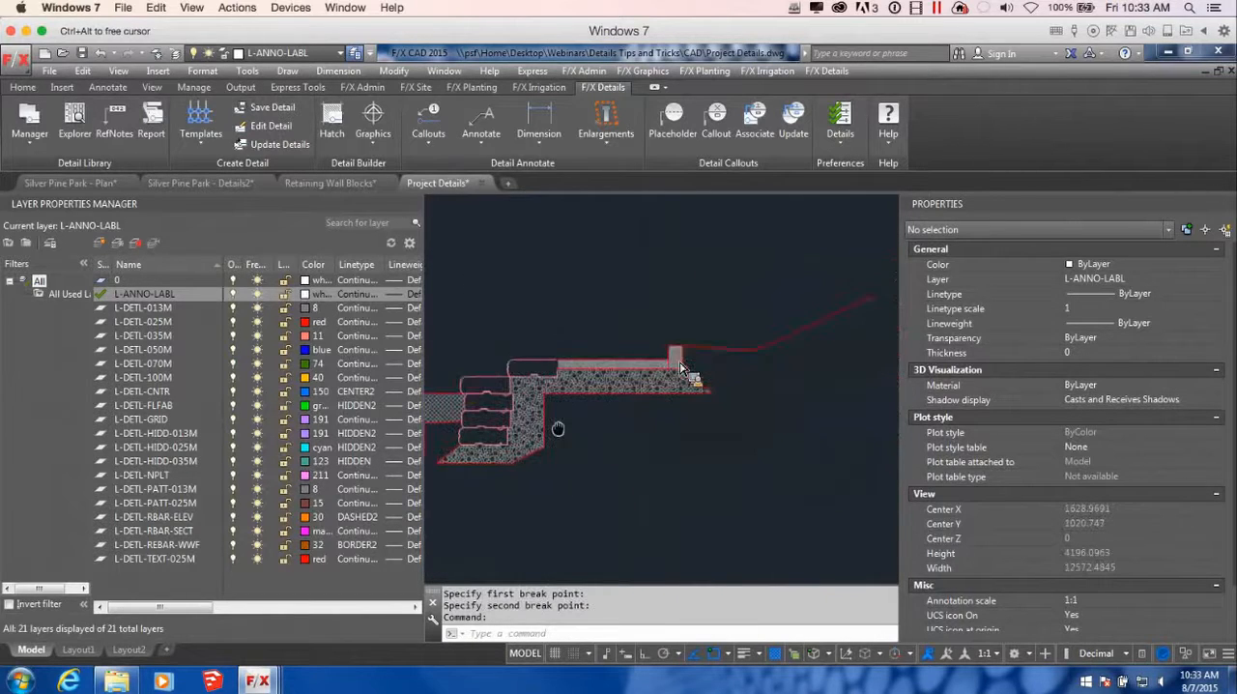
# With object snap off, draw a short slanted polyline across the outer end of the sloping grade line
pyautogui.write('pl')
pyautogui.press('Return')
pyautogui.moveTo(826, 356); pyautogui.dragTo(591, 392, button='middle')
pyautogui.scroll(2, 594, 389)
pyautogui.press('F3')
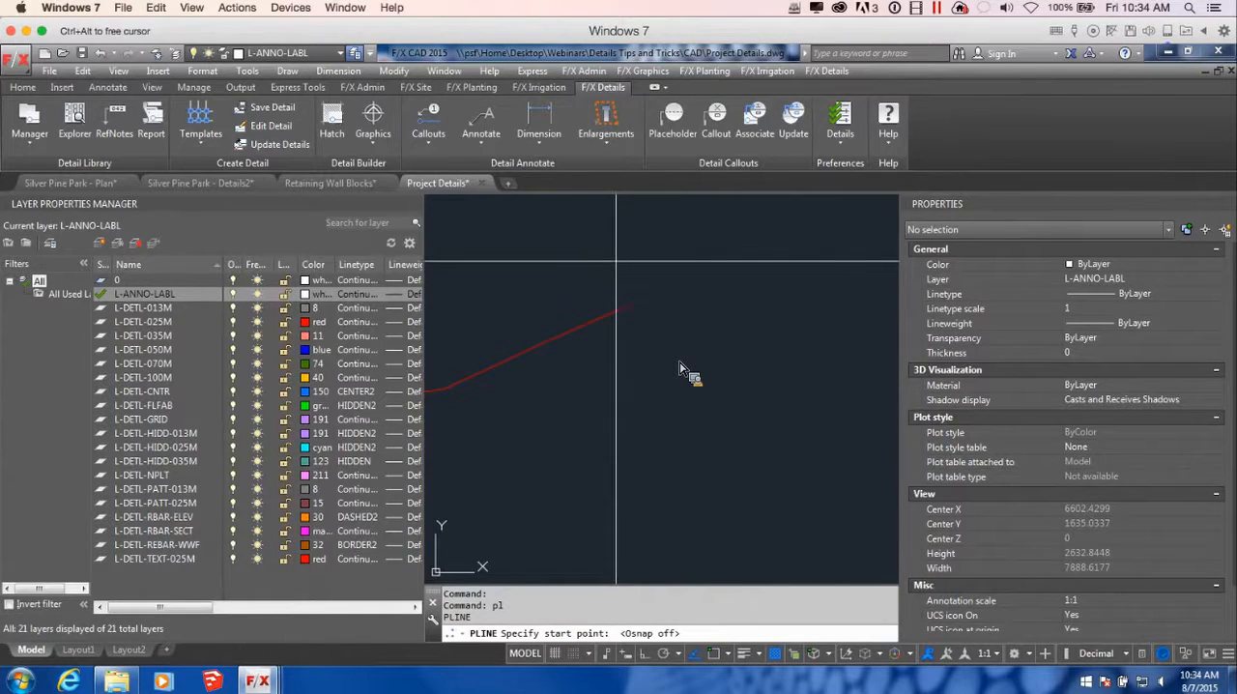
pyautogui.click(618, 262)
pyautogui.click(646, 357)
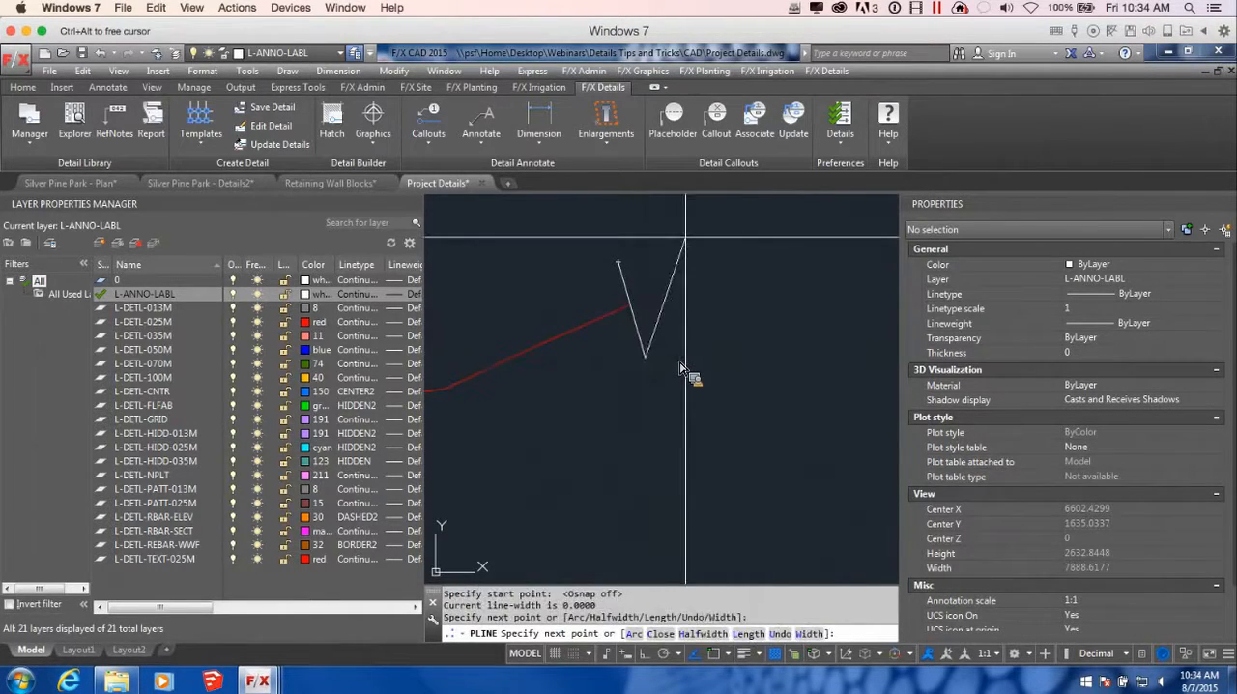
pyautogui.press('Return')
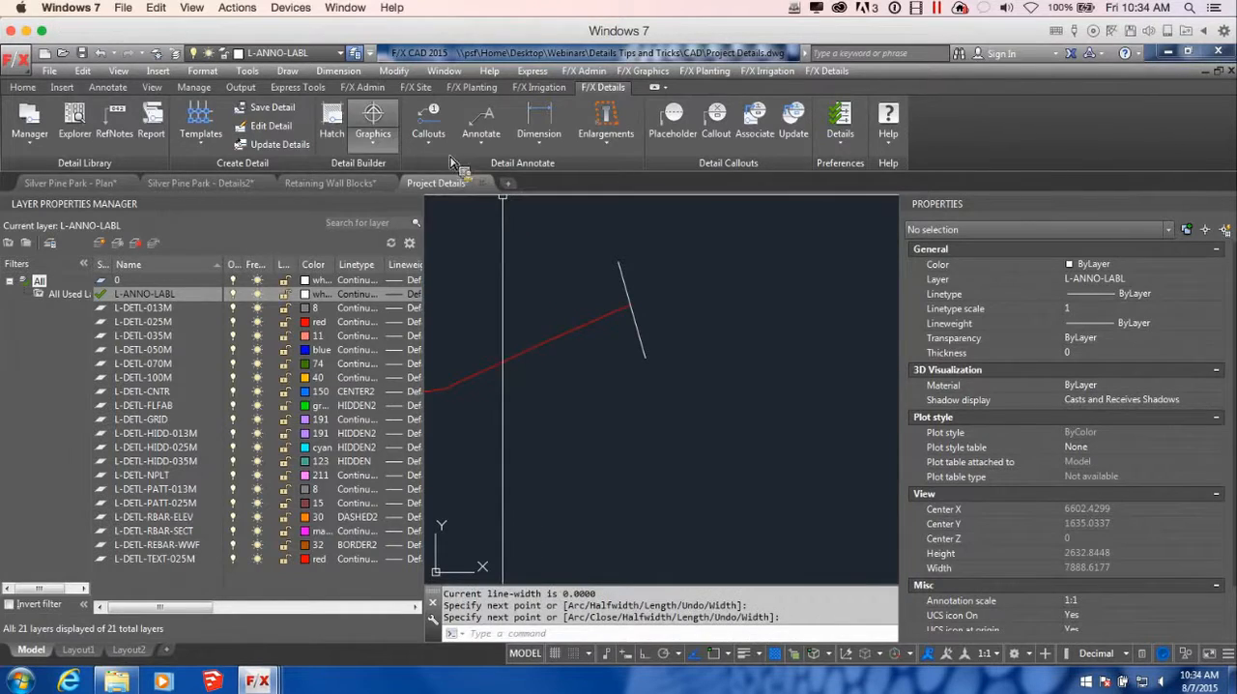
# Place the BREAK-LINE callout from the discipline graphics on the line crossing the outer end of the sloping grade
pyautogui.click(373, 121)
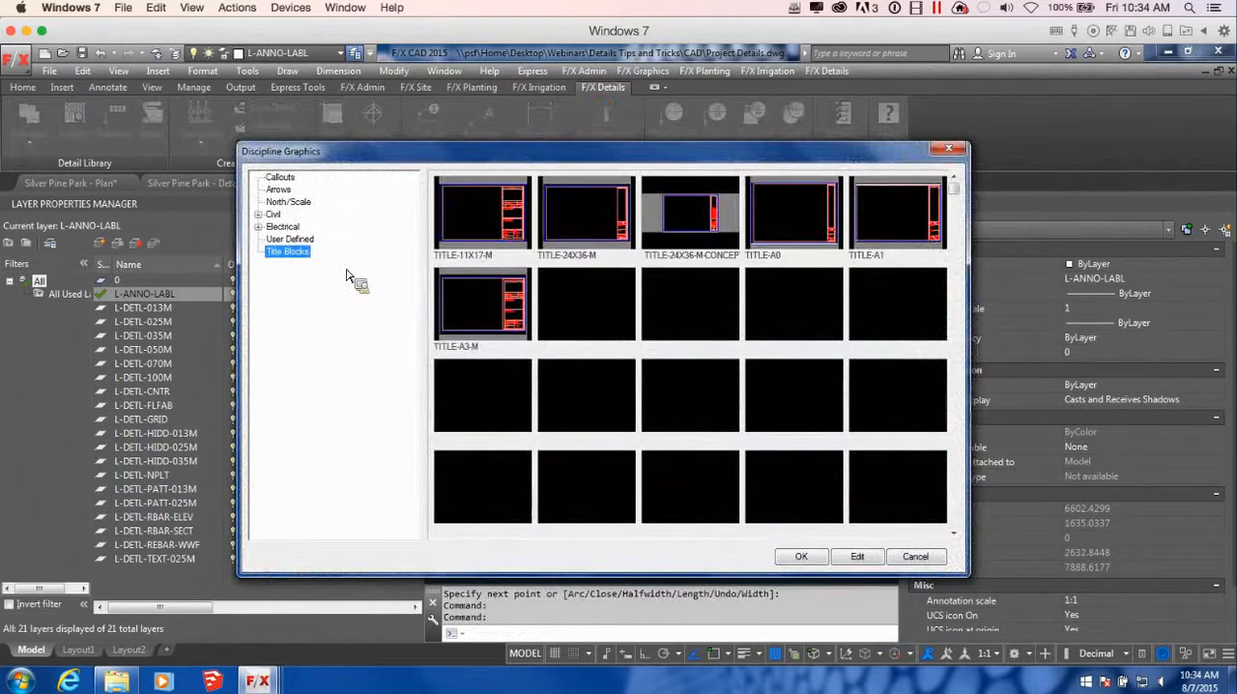
pyautogui.click(280, 177)
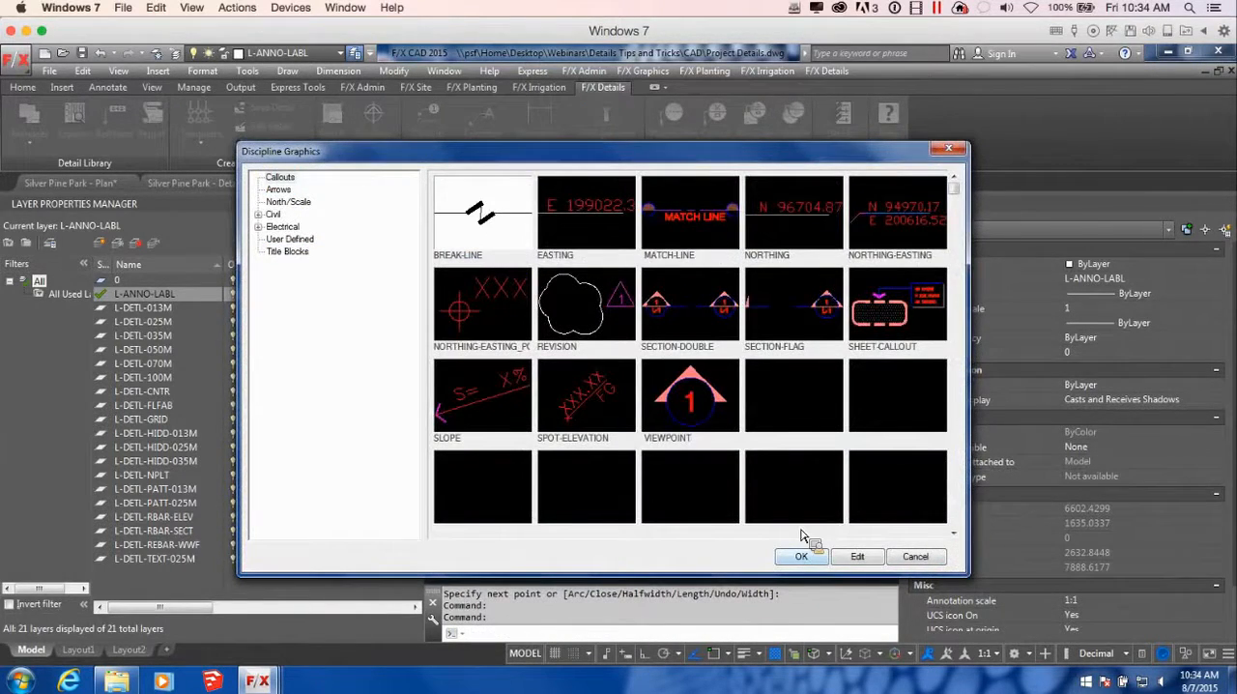
pyautogui.click(802, 556)
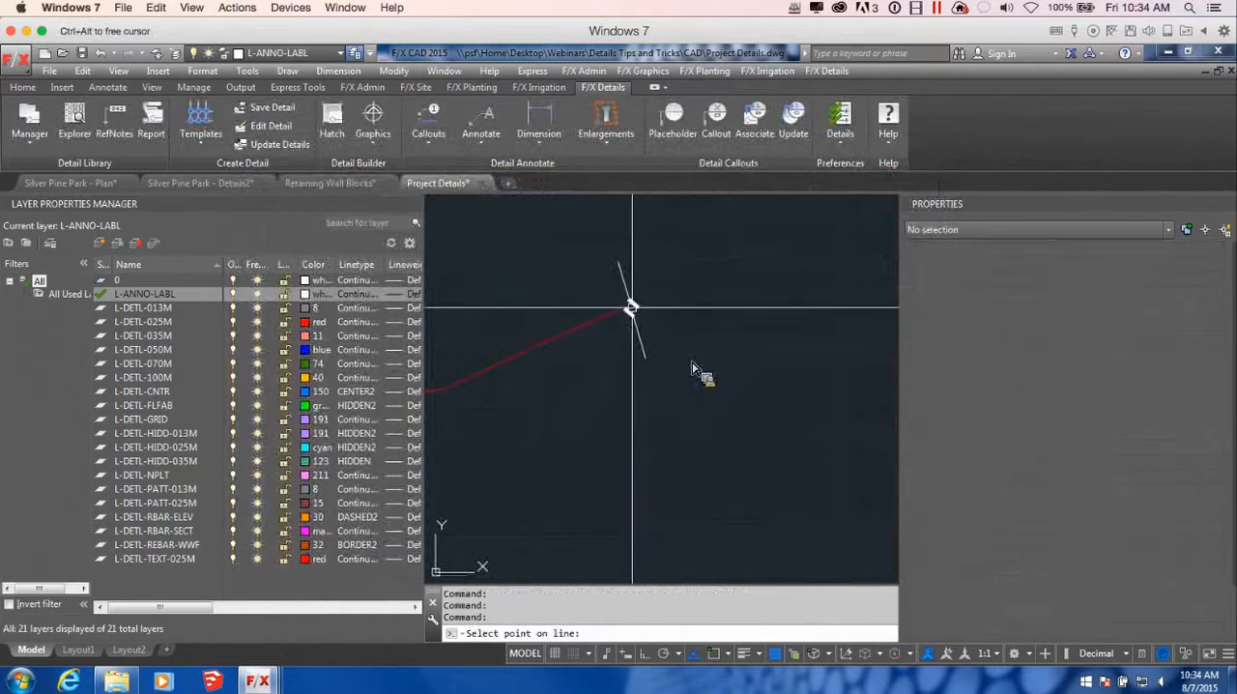
pyautogui.click(632, 311)
pyautogui.scroll(-4, 676, 348)
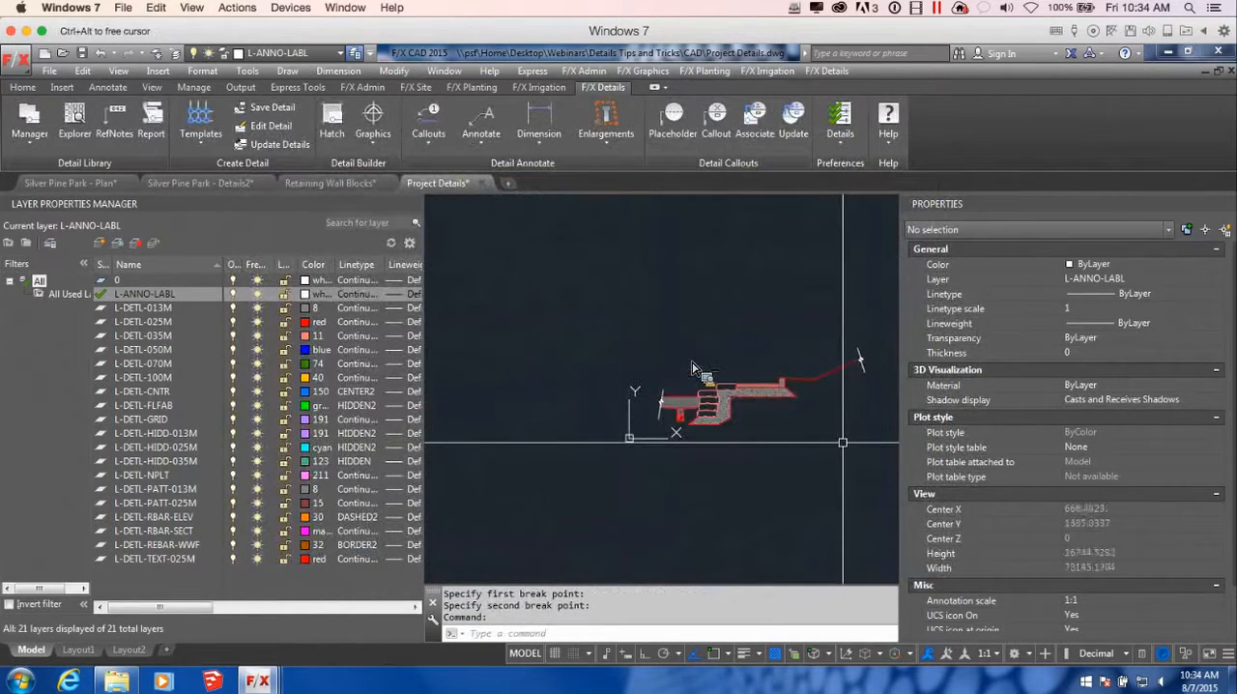
pyautogui.scroll(3, 699, 419)
pyautogui.moveTo(699, 420); pyautogui.dragTo(702, 486, button='middle')
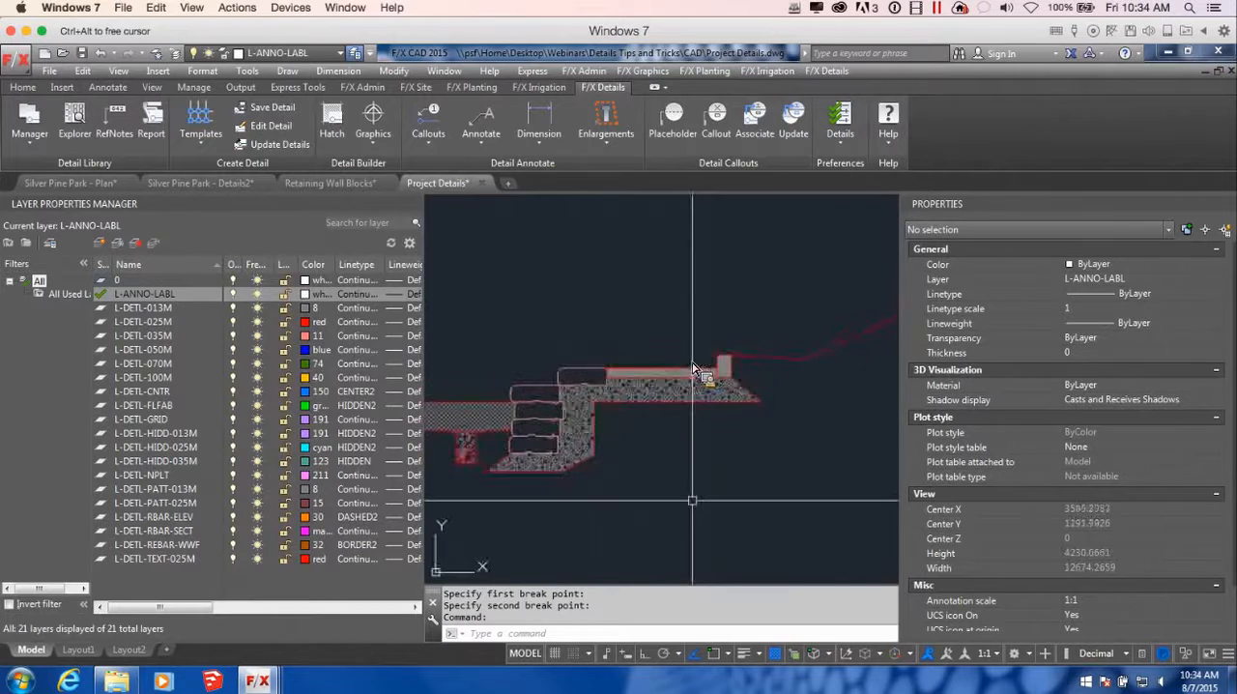
pyautogui.scroll(-4, 690, 502)
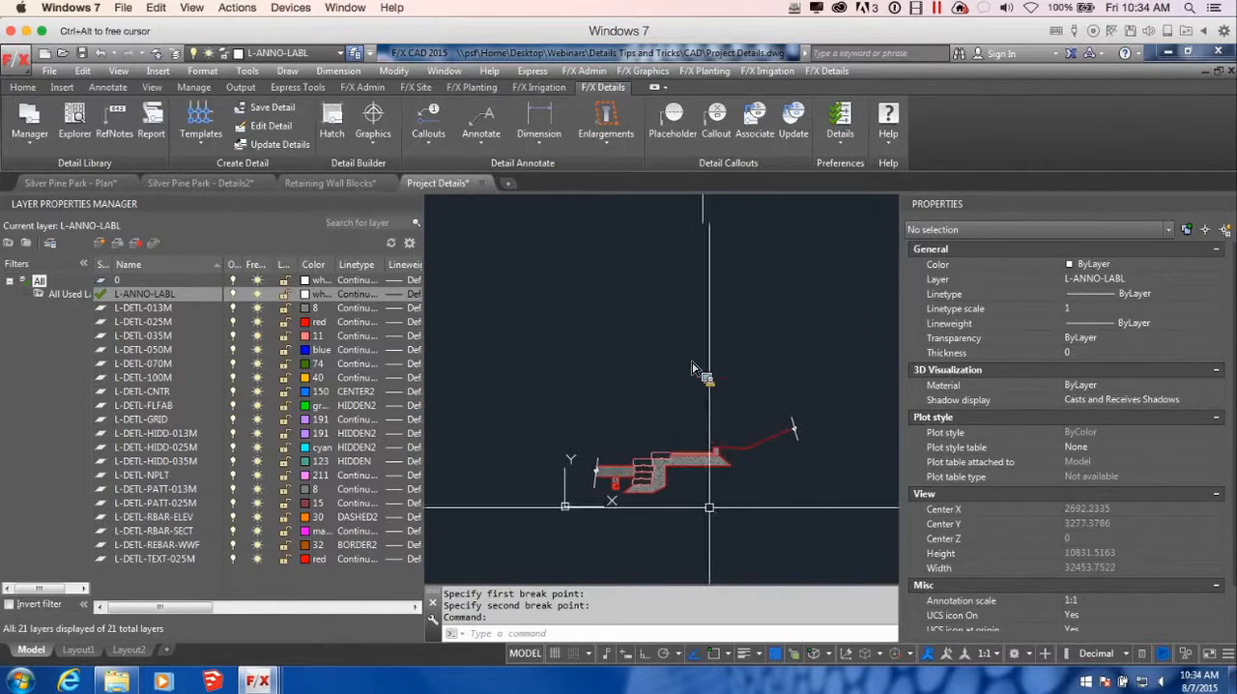
pyautogui.moveTo(785, 507); pyautogui.dragTo(715, 501, button='middle')
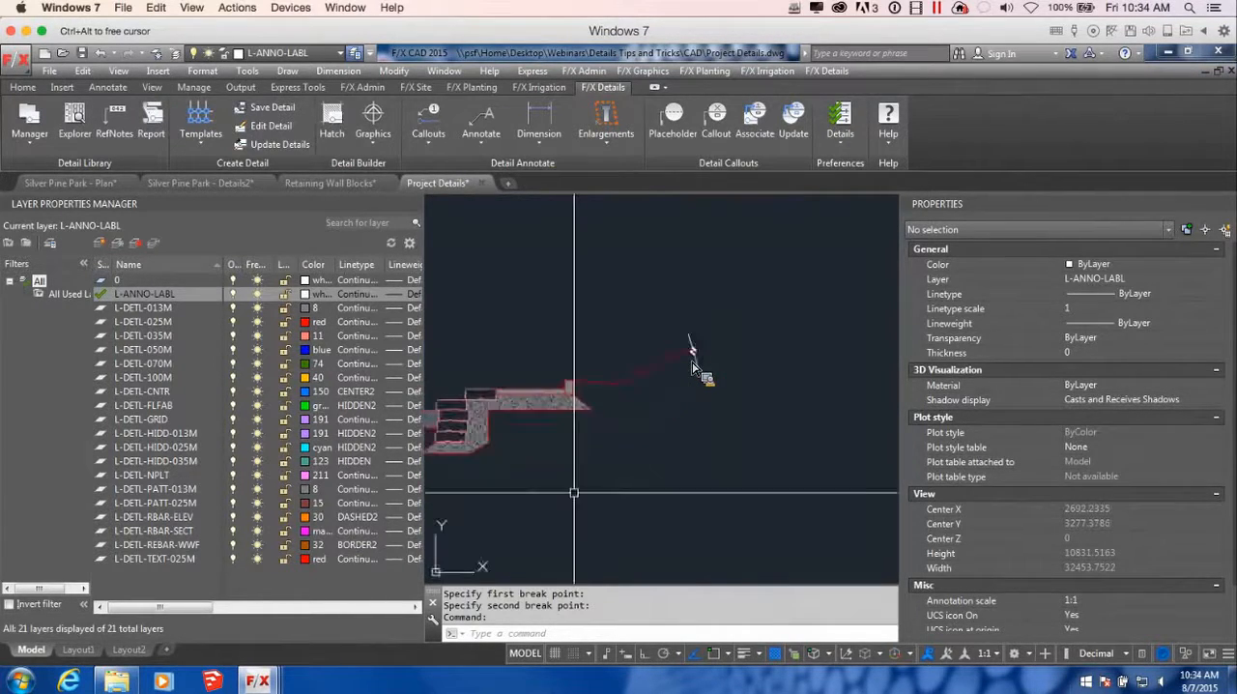
pyautogui.scroll(5, 648, 450)
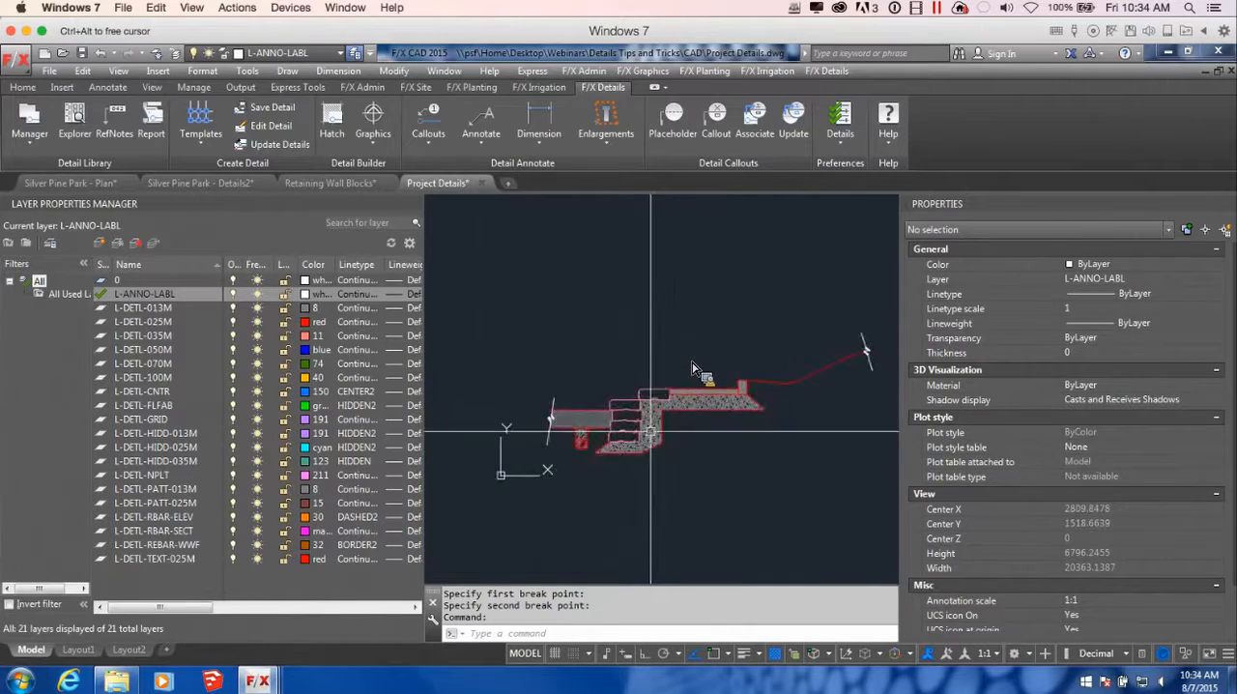
# Copy the drain pipe from its trench into the lower corner of the gravel backfill behind the wall blocks
pyautogui.click(473, 445)
pyautogui.write('co')
pyautogui.press('Return')
pyautogui.scroll(5, 454, 450)
pyautogui.click(523, 450)
pyautogui.scroll(-5, 580, 453)
pyautogui.moveTo(783, 461); pyautogui.dragTo(768, 461, button='middle')
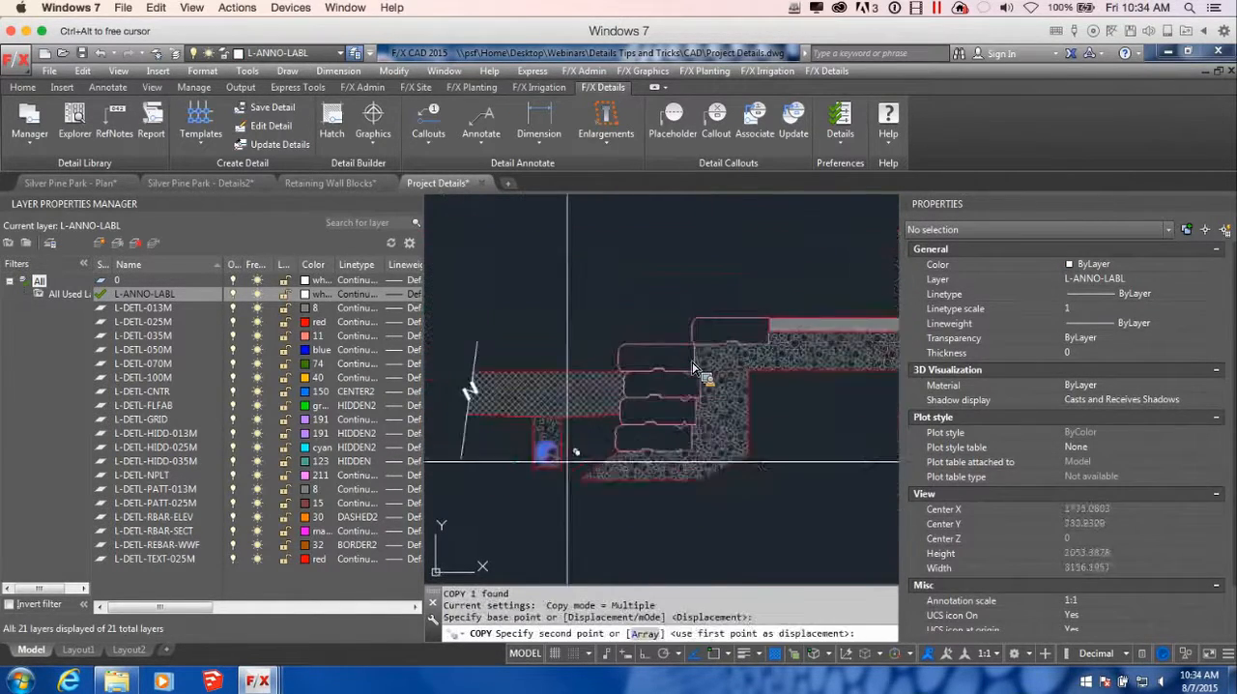
pyautogui.scroll(5, 768, 461)
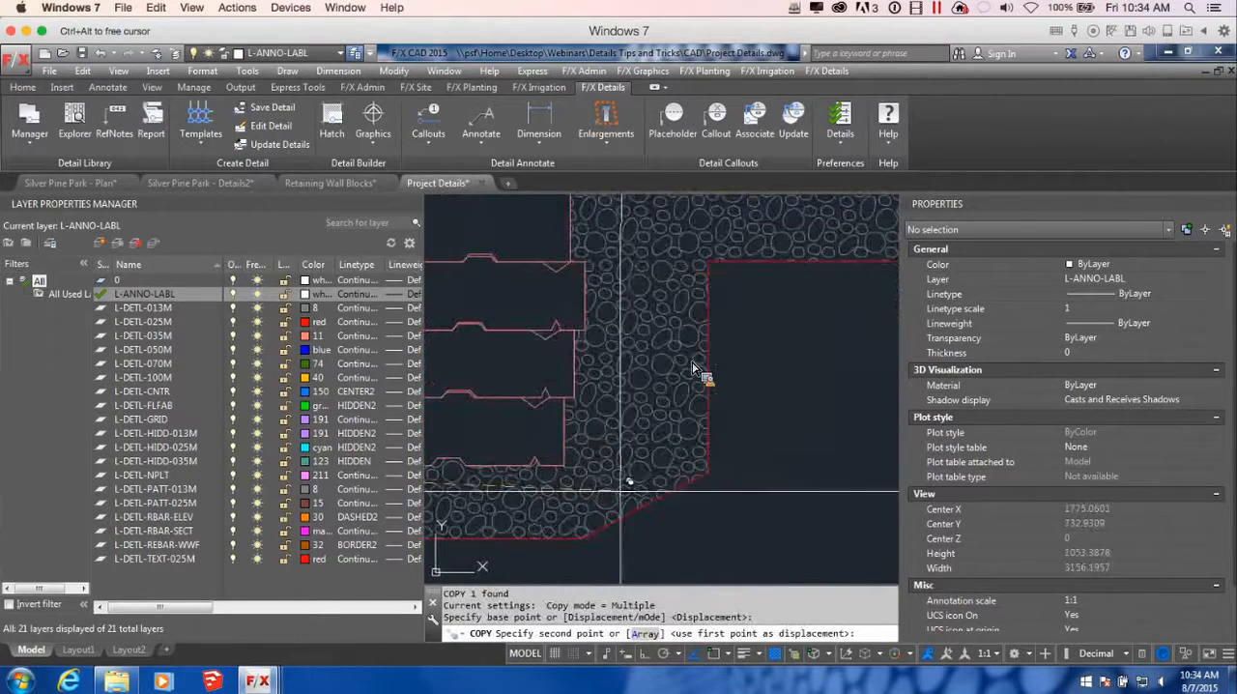
pyautogui.click(622, 480)
pyautogui.scroll(-6, 720, 488)
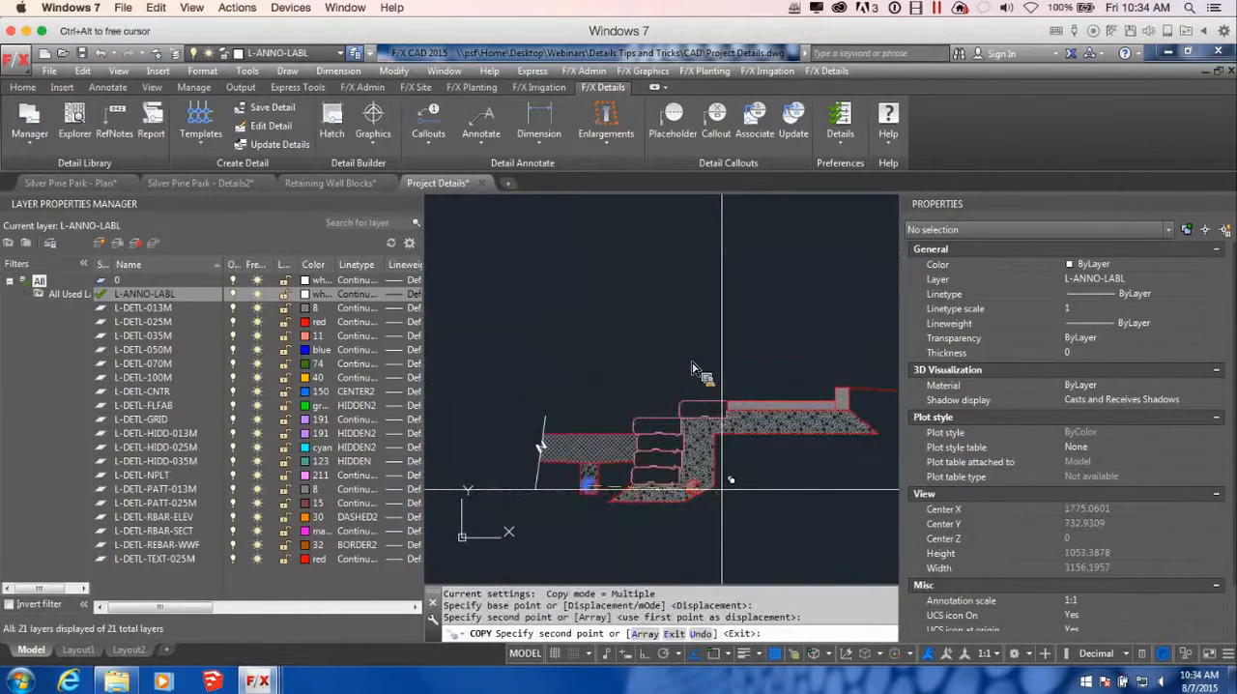
pyautogui.press('Return')
# Delete the gravel hatch that fills the base and backfill behind the wall blocks
pyautogui.scroll(4, 687, 480)
pyautogui.click(692, 368)
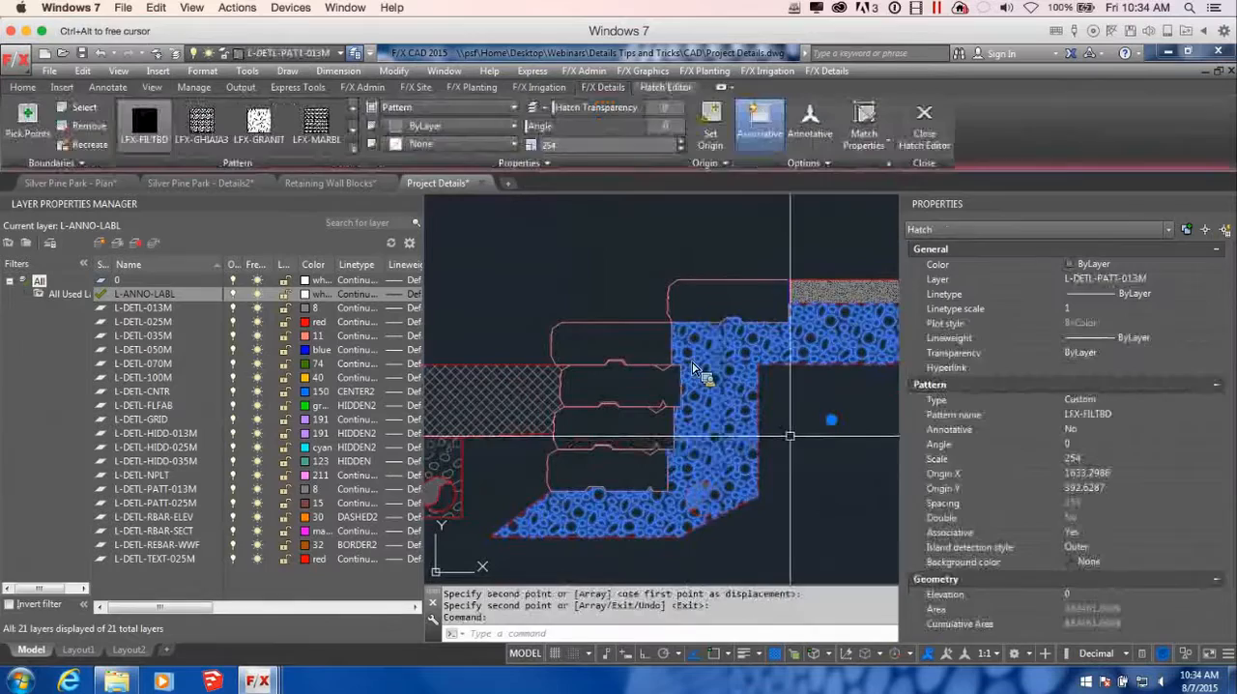
pyautogui.press('Delete')
# Hatch the base and backfill area around the copied drain pipe with the GRAVEL-DENSE detail pattern
pyautogui.click(333, 120)
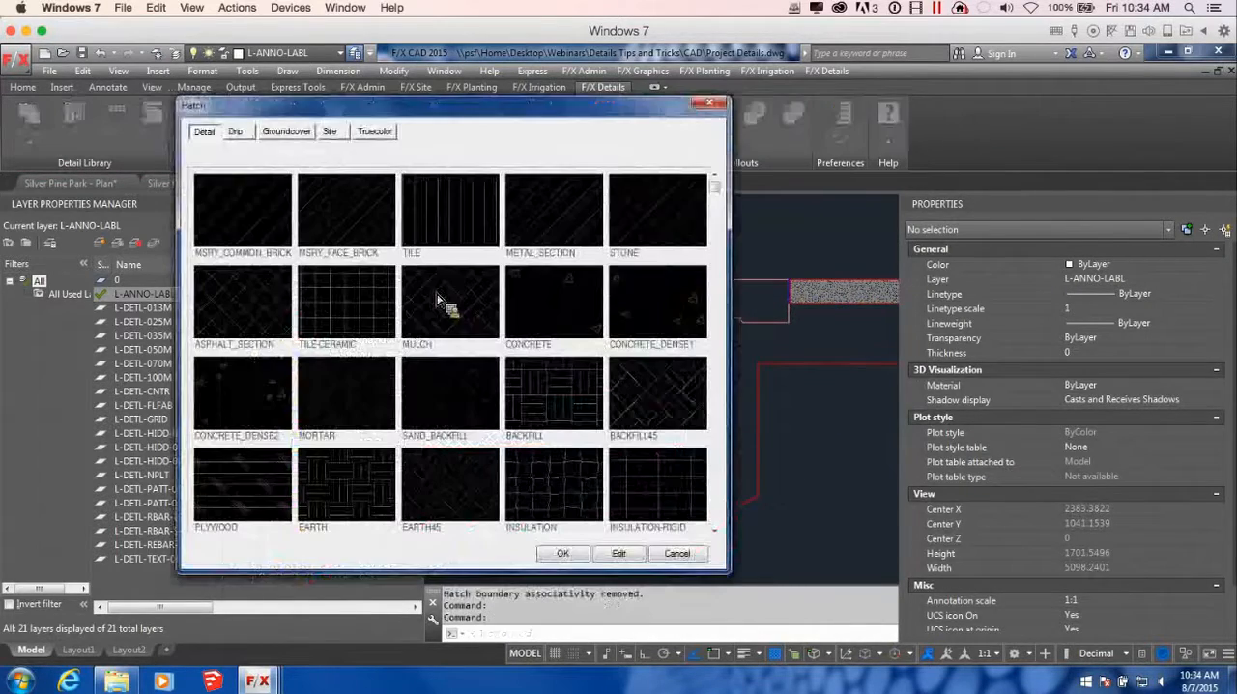
pyautogui.click(713, 532)
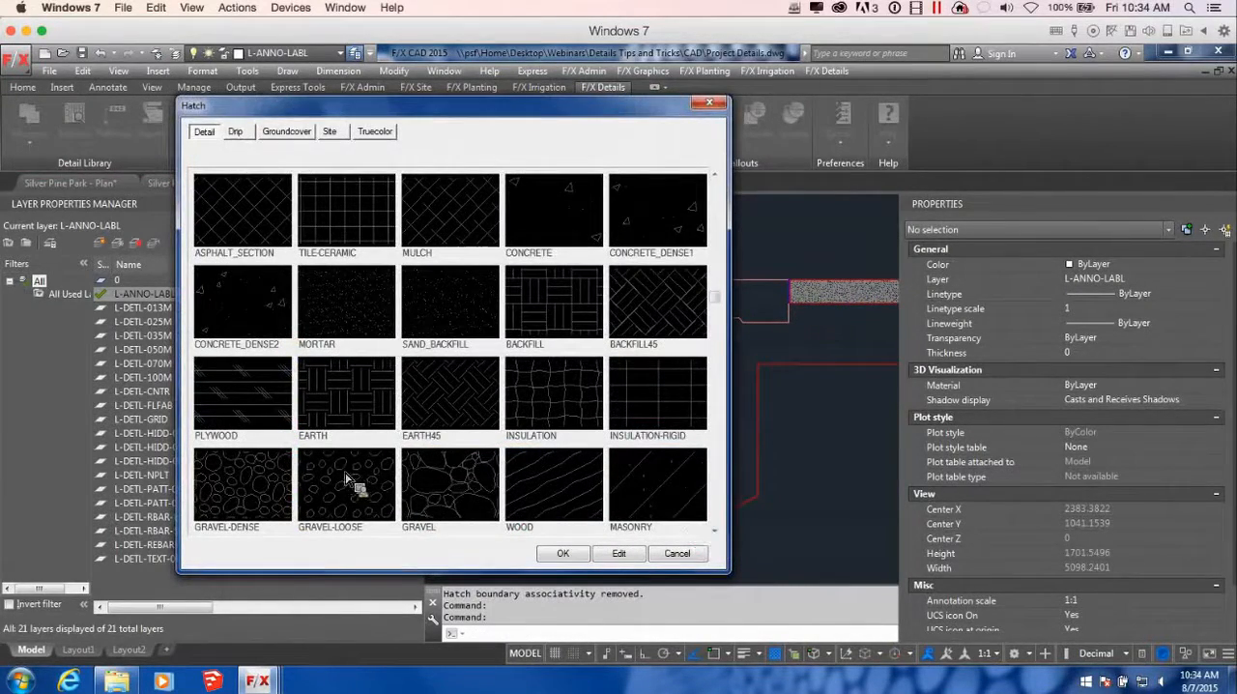
pyautogui.click(253, 487)
pyautogui.click(559, 556)
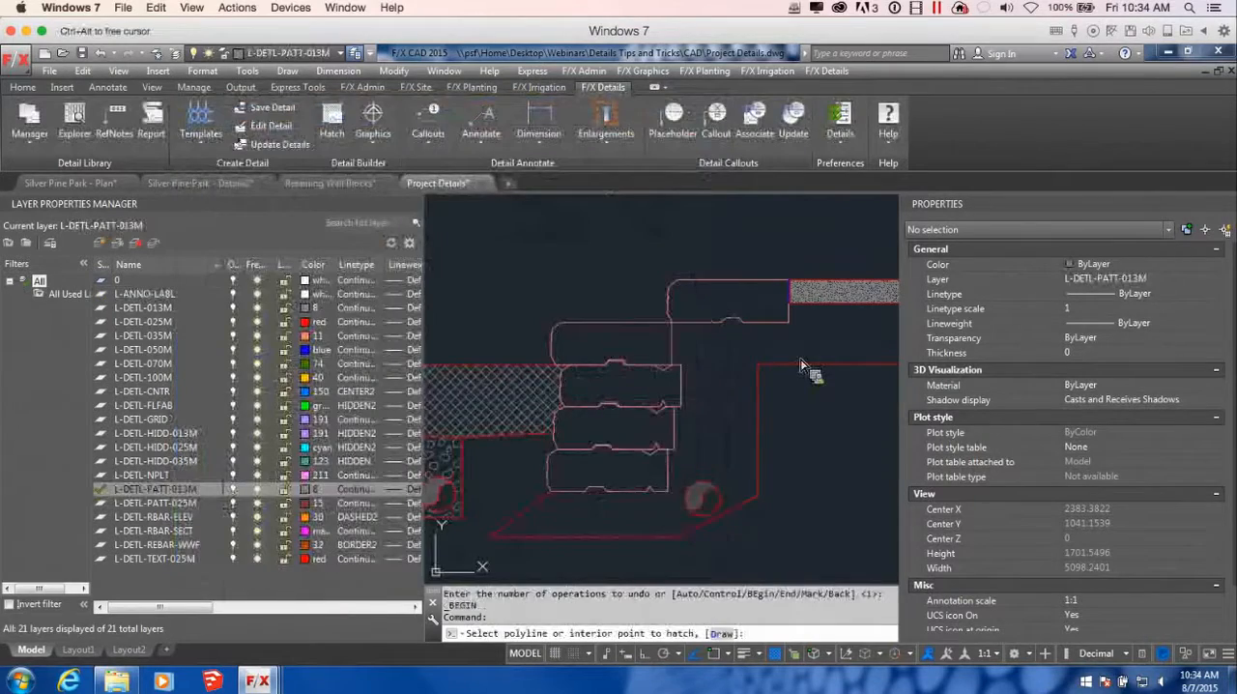
pyautogui.click(809, 359)
pyautogui.hotkey('ctrl', 'z')
pyautogui.hotkey('ctrl', 'z')
pyautogui.hotkey('ctrl', 'z')
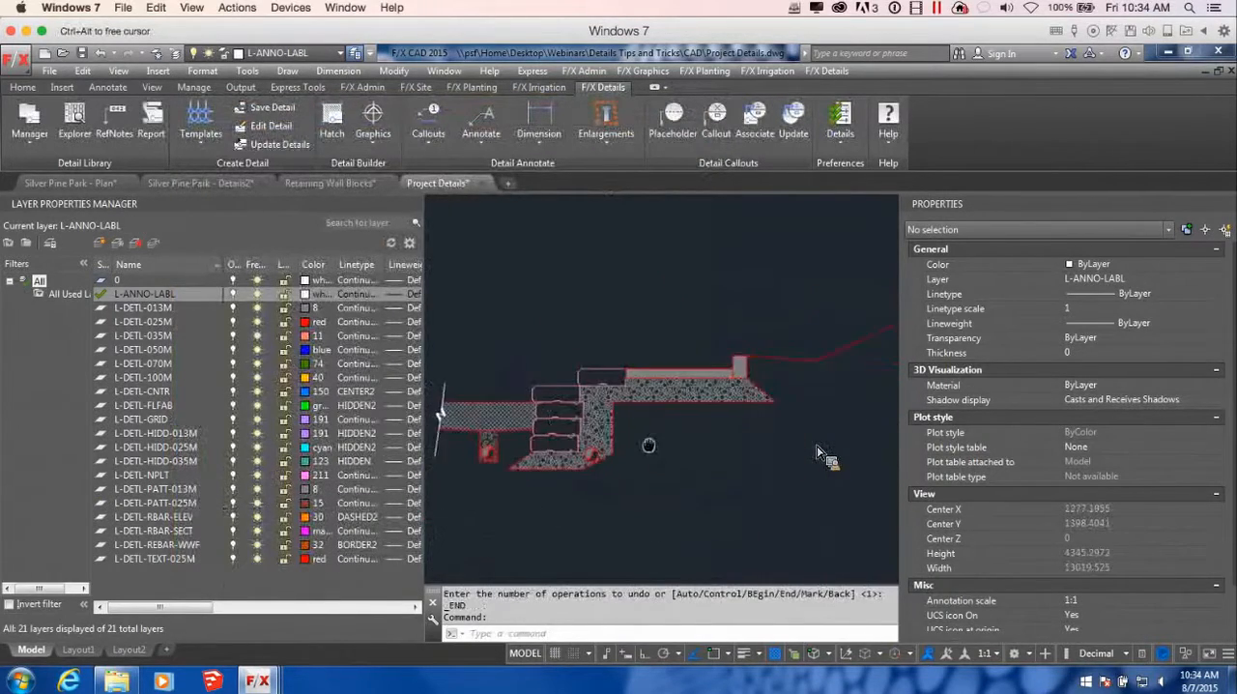
# Copy the top three blocks of the stacked wall face into the empty area beyond the sloping grade's break line
pyautogui.moveTo(754, 434); pyautogui.dragTo(688, 437, button='middle')
pyautogui.moveTo(595, 443)
pyautogui.mouseDown(button='middle')
pyautogui.moveTo(706, 456)
pyautogui.moveTo(646, 450)
pyautogui.mouseUp(button='middle')
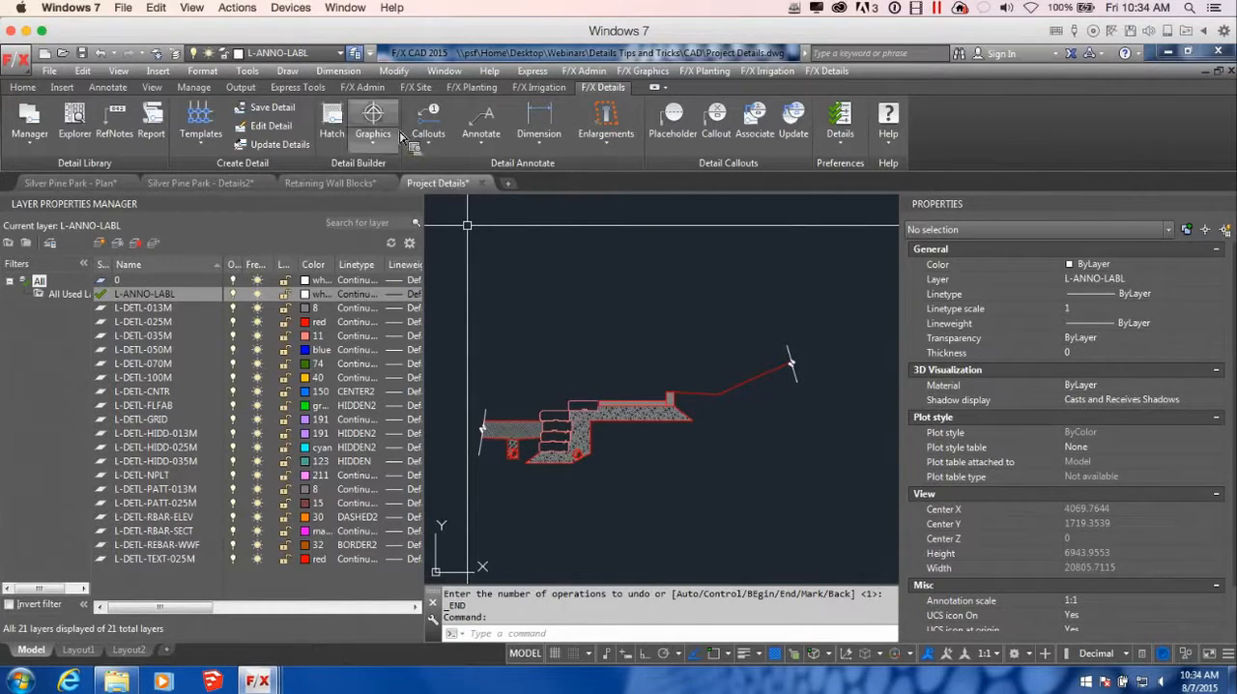
pyautogui.scroll(2, 564, 446)
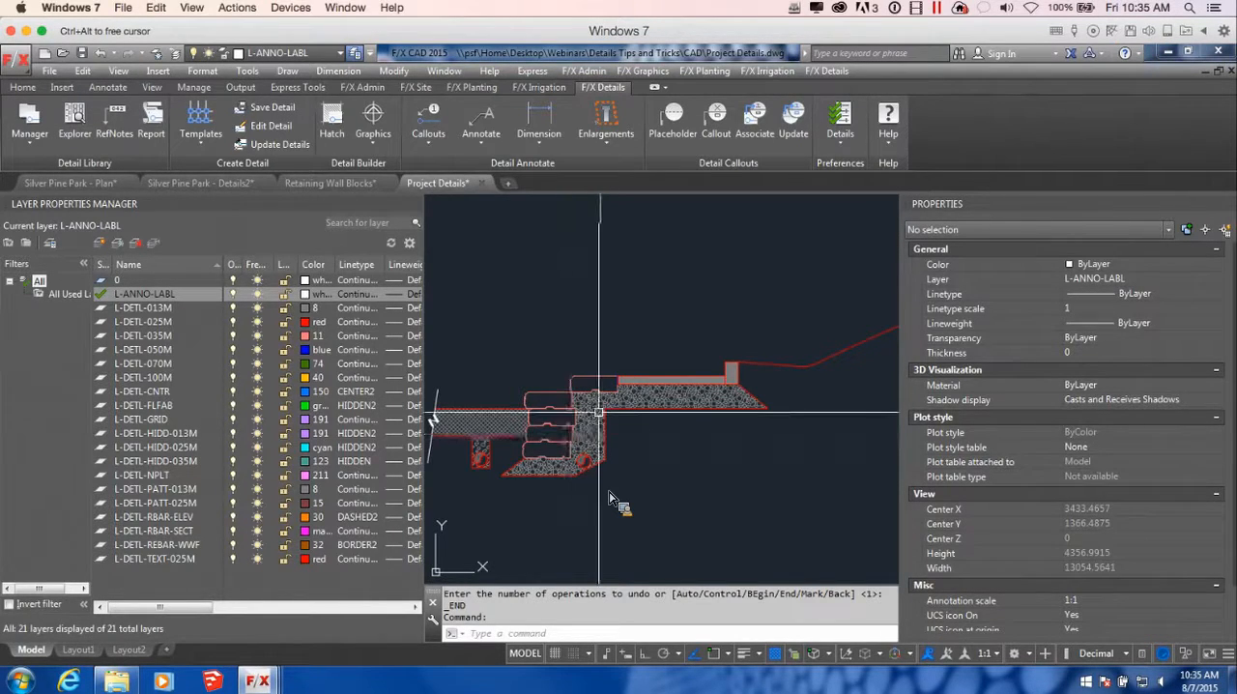
pyautogui.scroll(2, 558, 435)
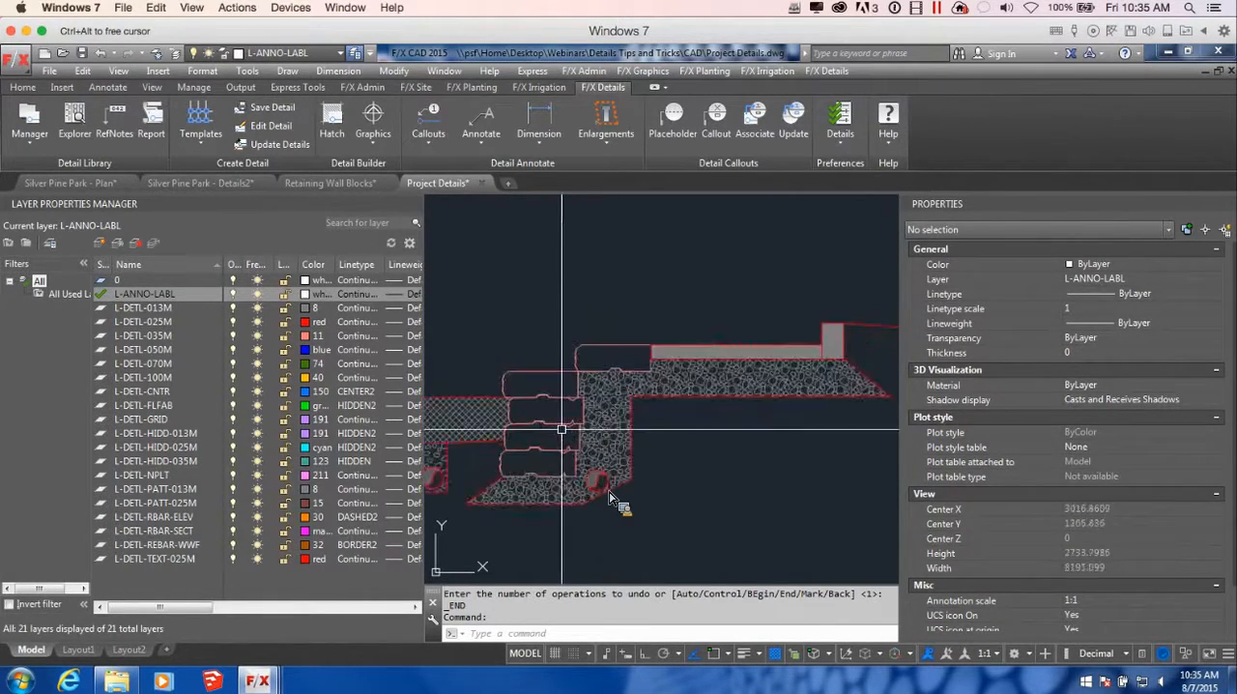
pyautogui.click(554, 443)
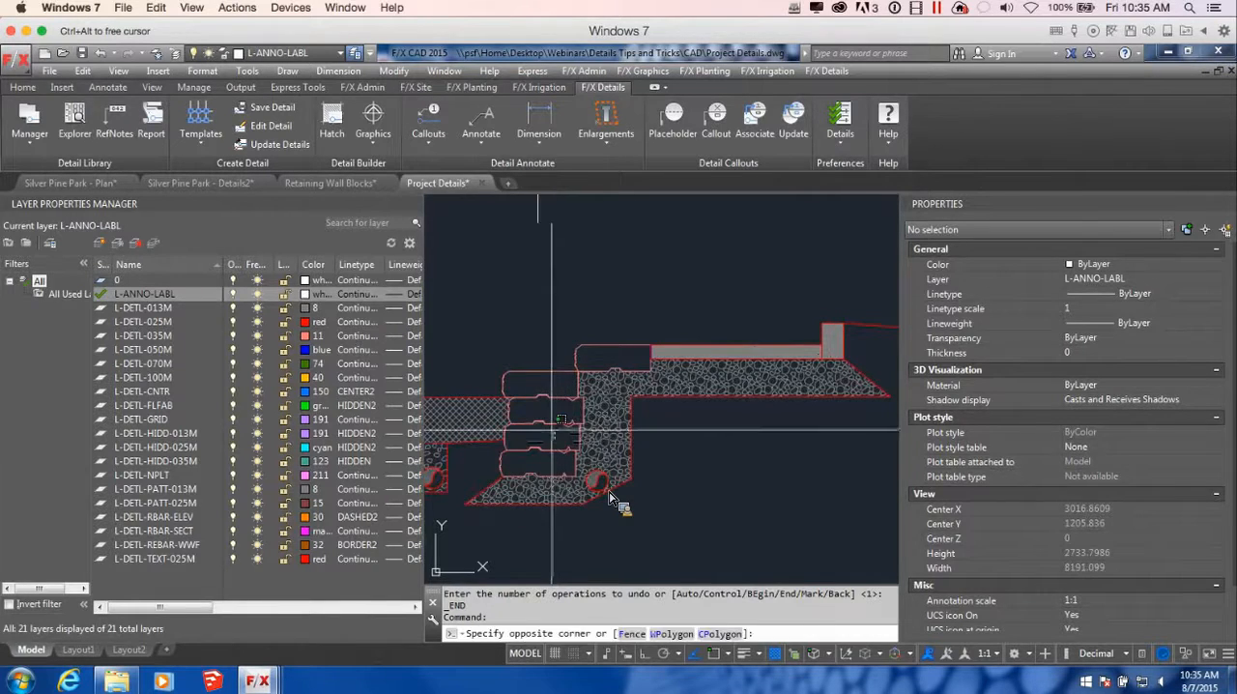
pyautogui.click(533, 367)
pyautogui.write('co')
pyautogui.press('Return')
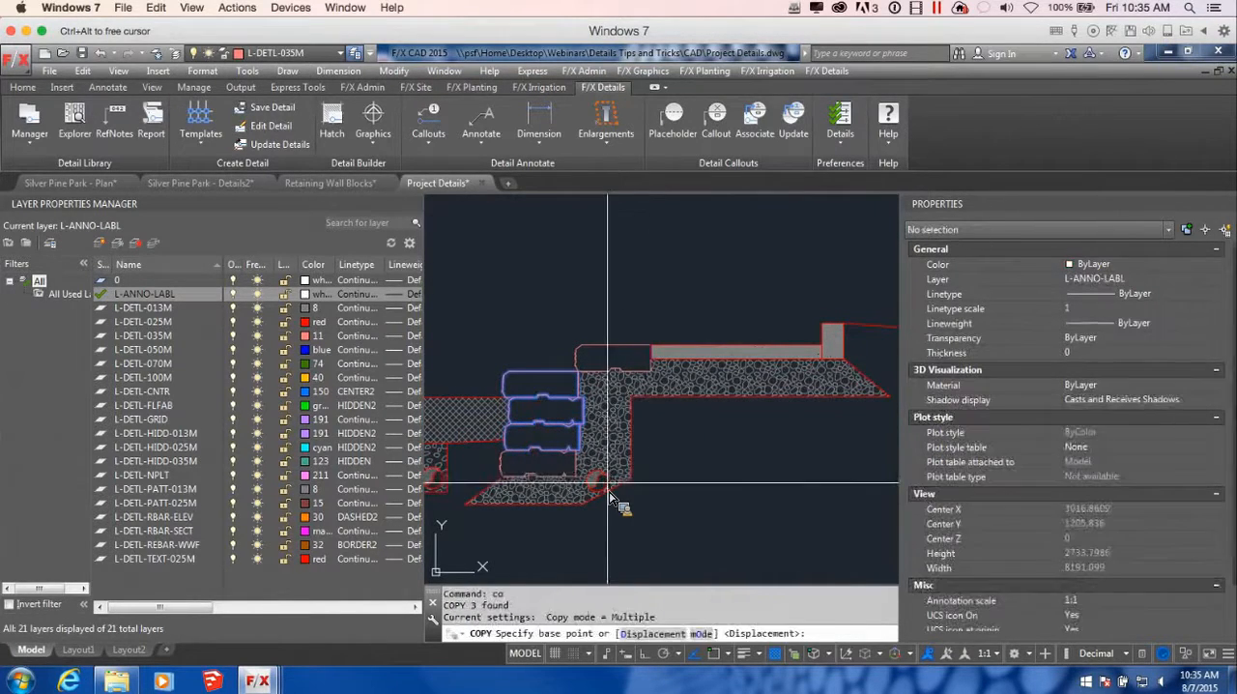
pyautogui.click(526, 450)
pyautogui.scroll(-6, 580, 454)
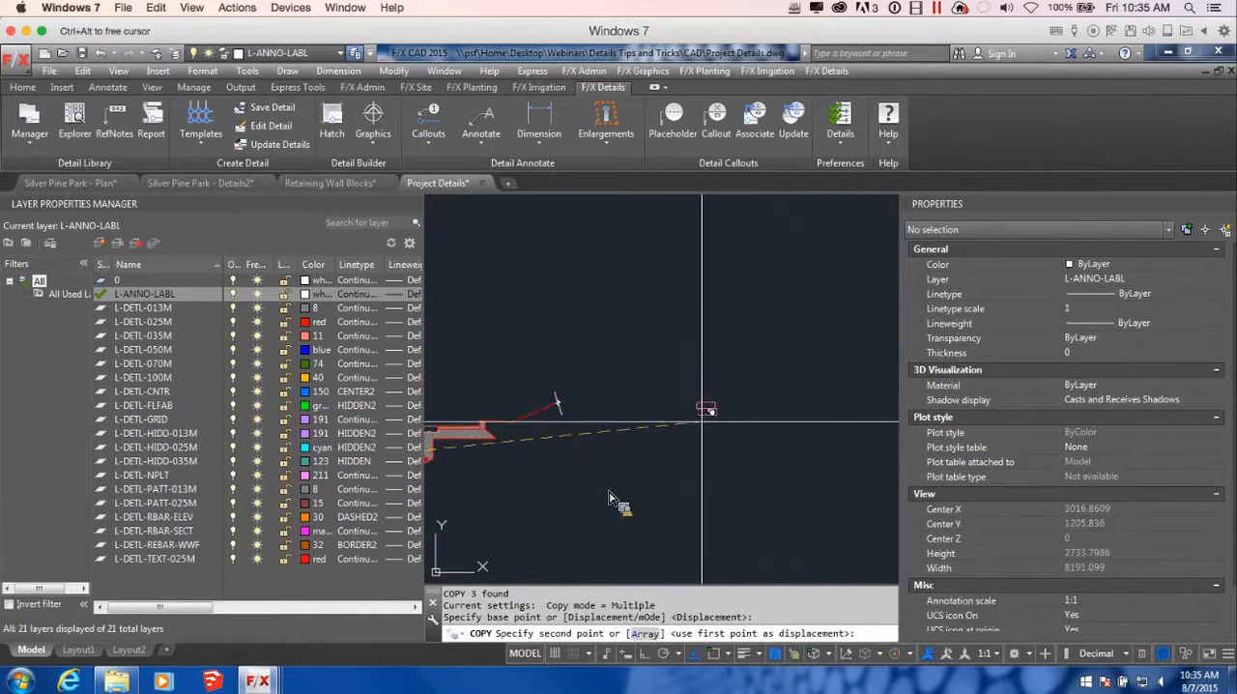
pyautogui.click(710, 420)
pyautogui.scroll(5, 730, 418)
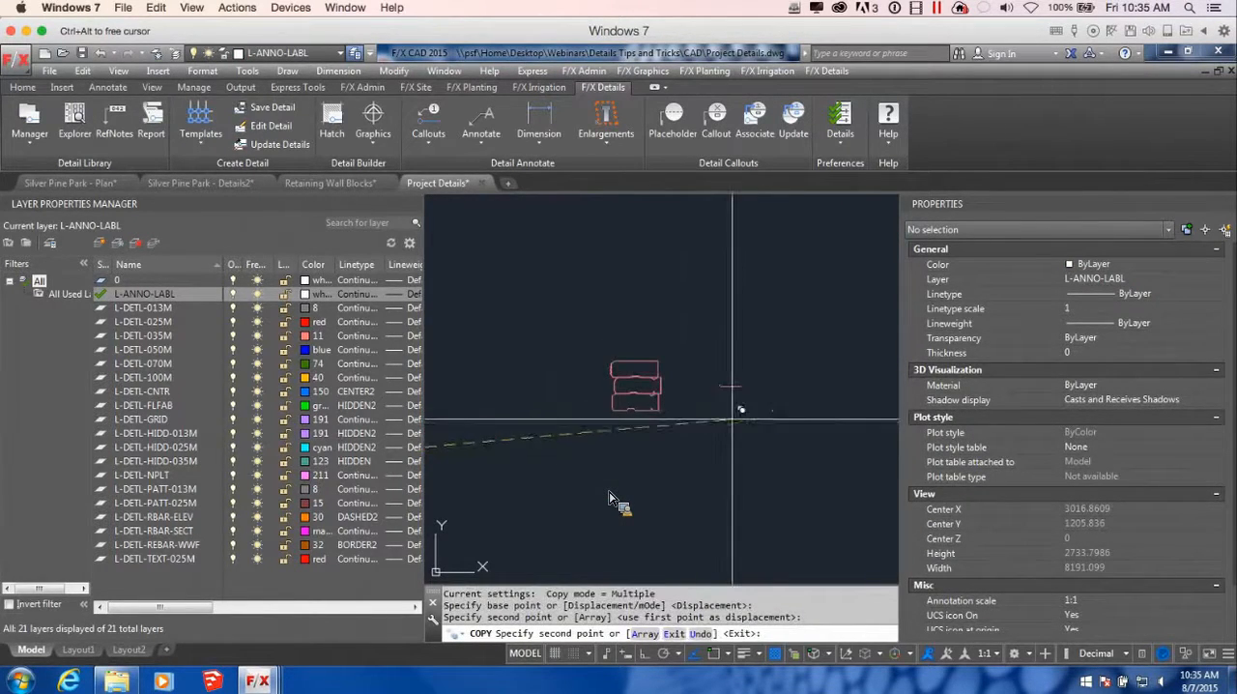
pyautogui.press('Return')
# Mirror the three copied wall blocks across a vertical line beside the stack, keeping the original blocks
pyautogui.click(695, 418)
pyautogui.click(657, 351)
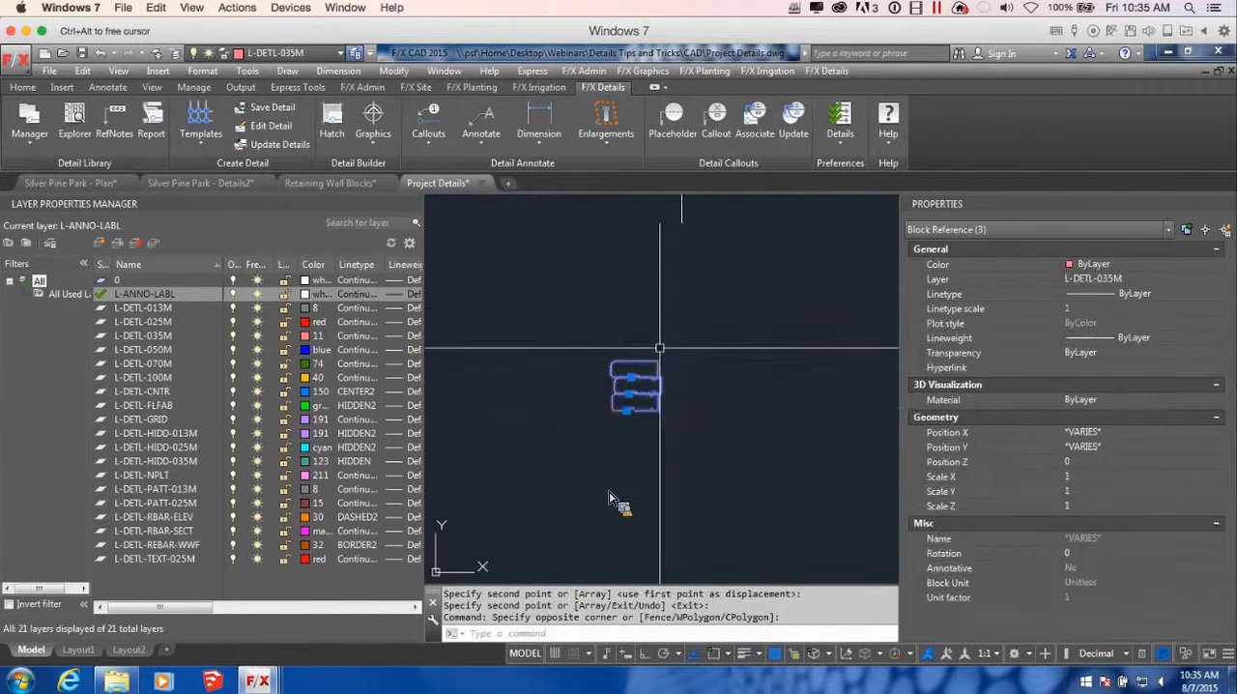
pyautogui.write('mi')
pyautogui.press('Return')
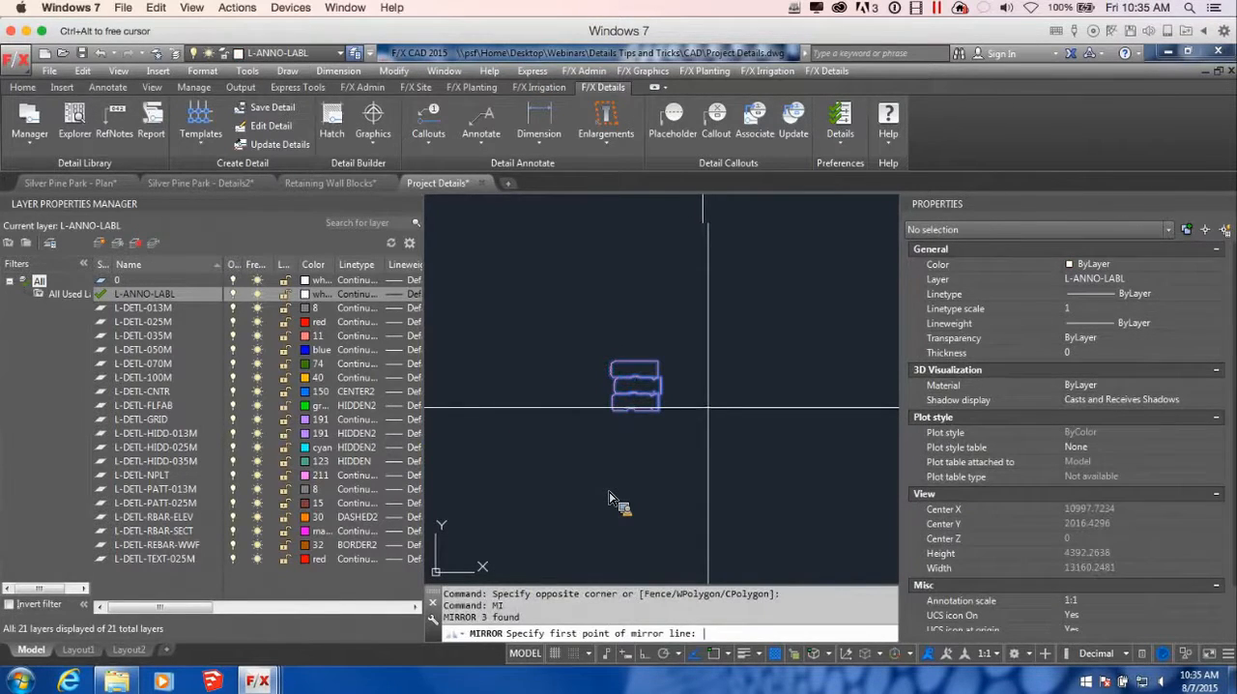
pyautogui.click(704, 358)
pyautogui.click(720, 495)
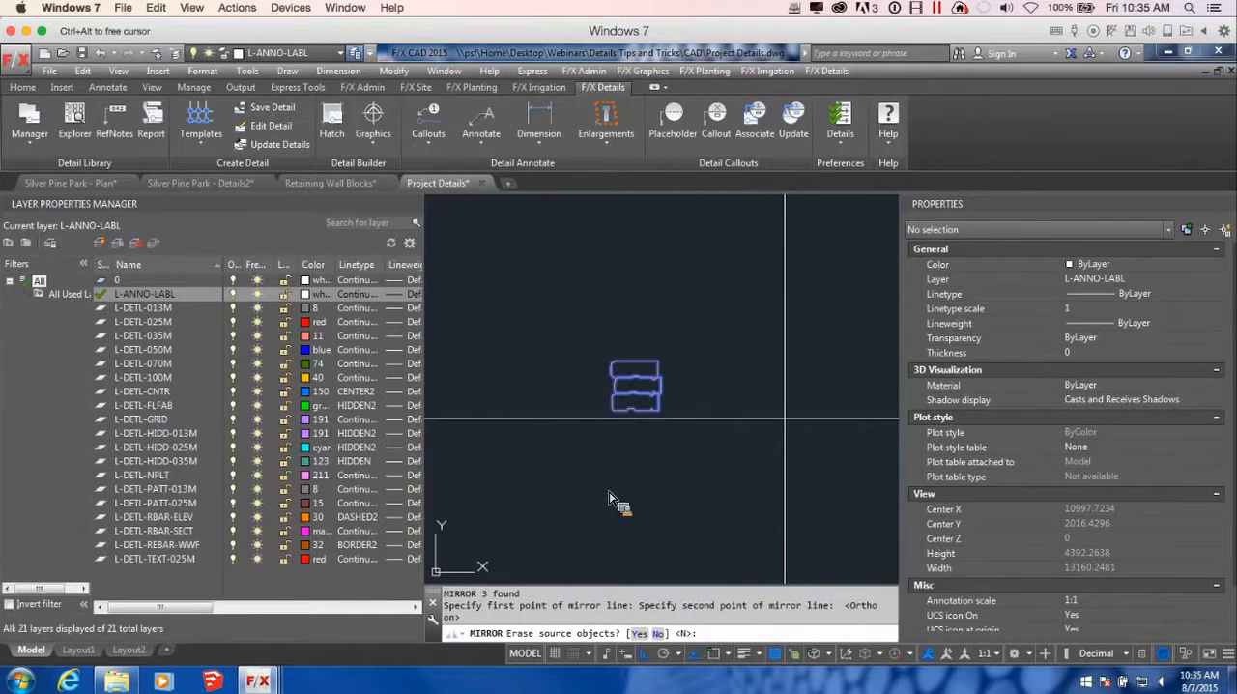
pyautogui.press('Return')
# Move the mirrored stack of three blocks horizontally farther away from the original stack
pyautogui.scroll(-4, 795, 419)
pyautogui.moveTo(820, 428); pyautogui.dragTo(782, 431, button='middle')
pyautogui.scroll(4, 756, 416)
pyautogui.click(770, 425)
pyautogui.click(713, 328)
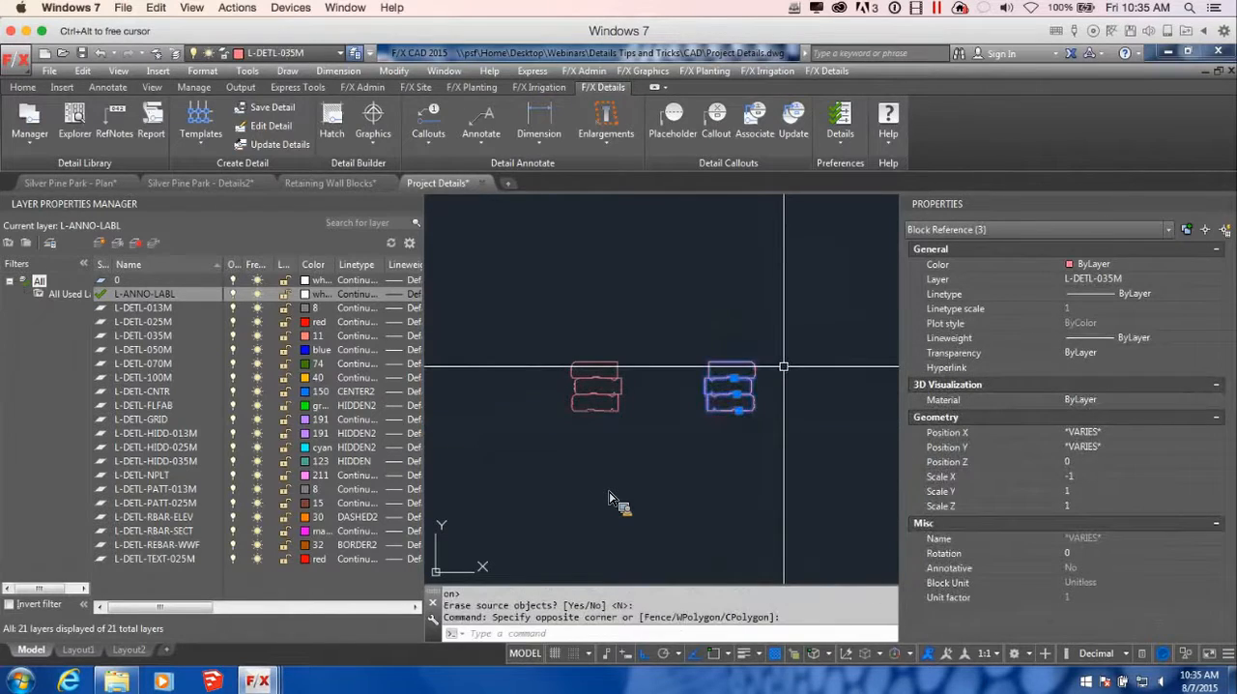
pyautogui.write('m')
pyautogui.press('Return')
pyautogui.click(779, 314)
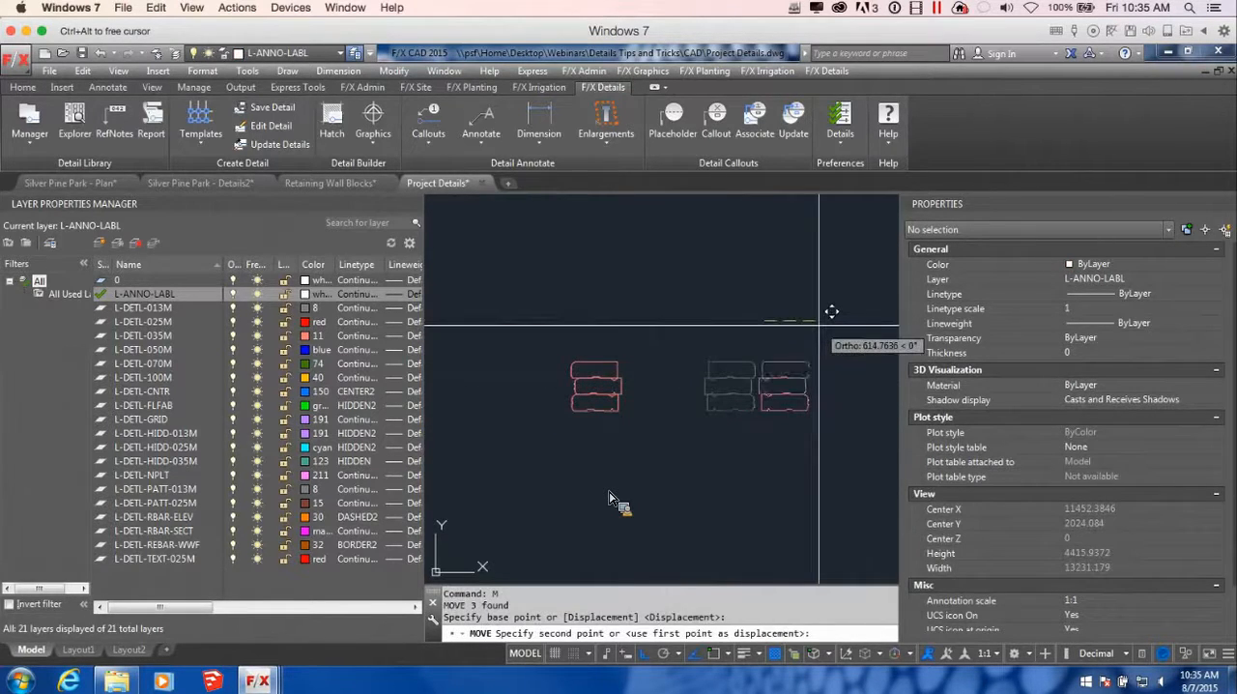
pyautogui.scroll(-4, 593, 370)
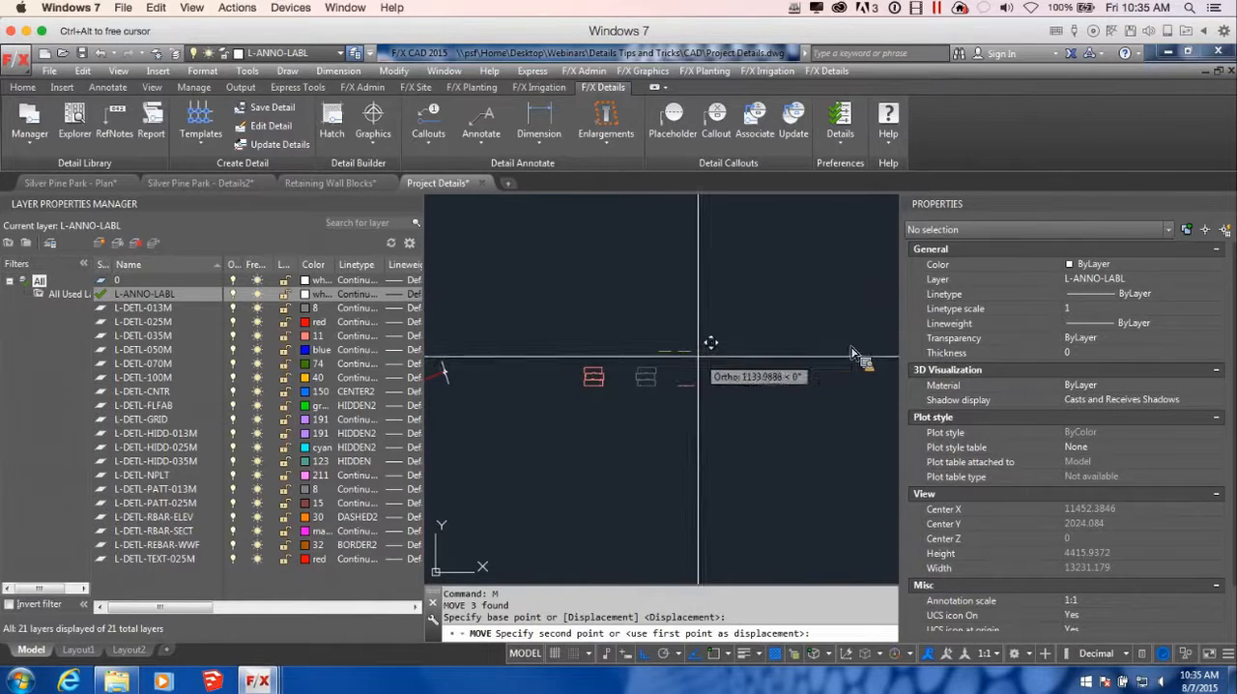
pyautogui.click(725, 359)
pyautogui.scroll(-2, 822, 372)
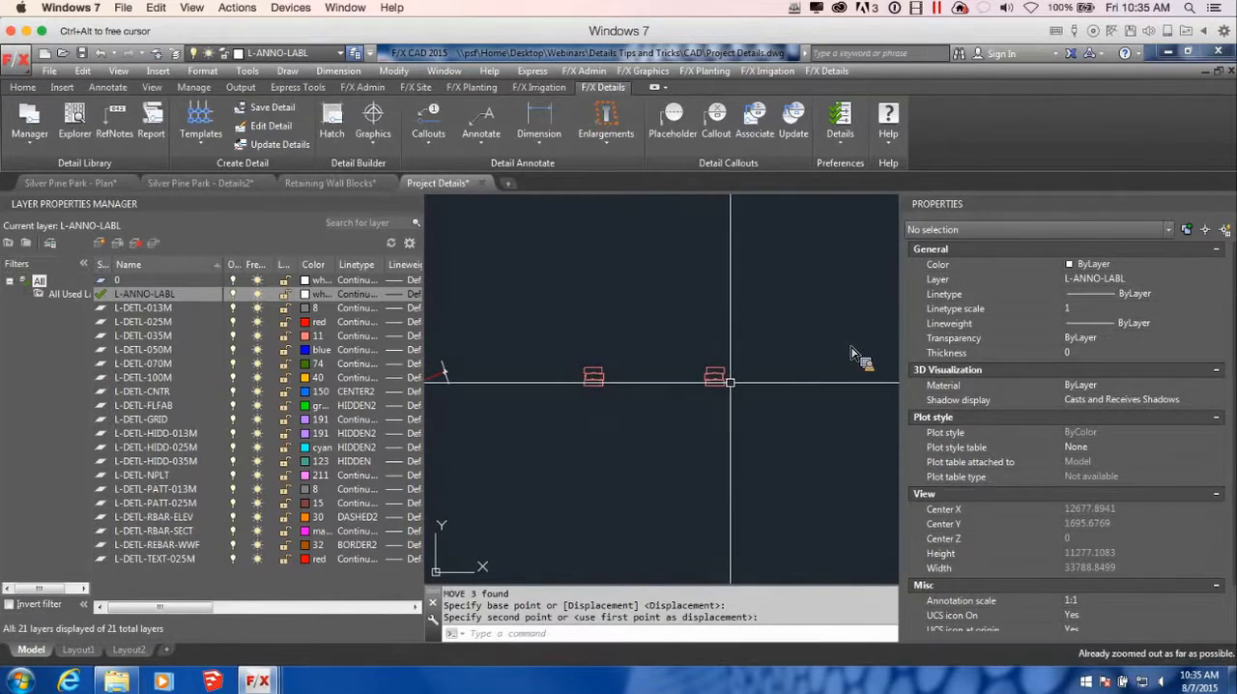
# Draw a short horizontal polyline outward from the front face of the original stack's middle block
pyautogui.scroll(2, 671, 387)
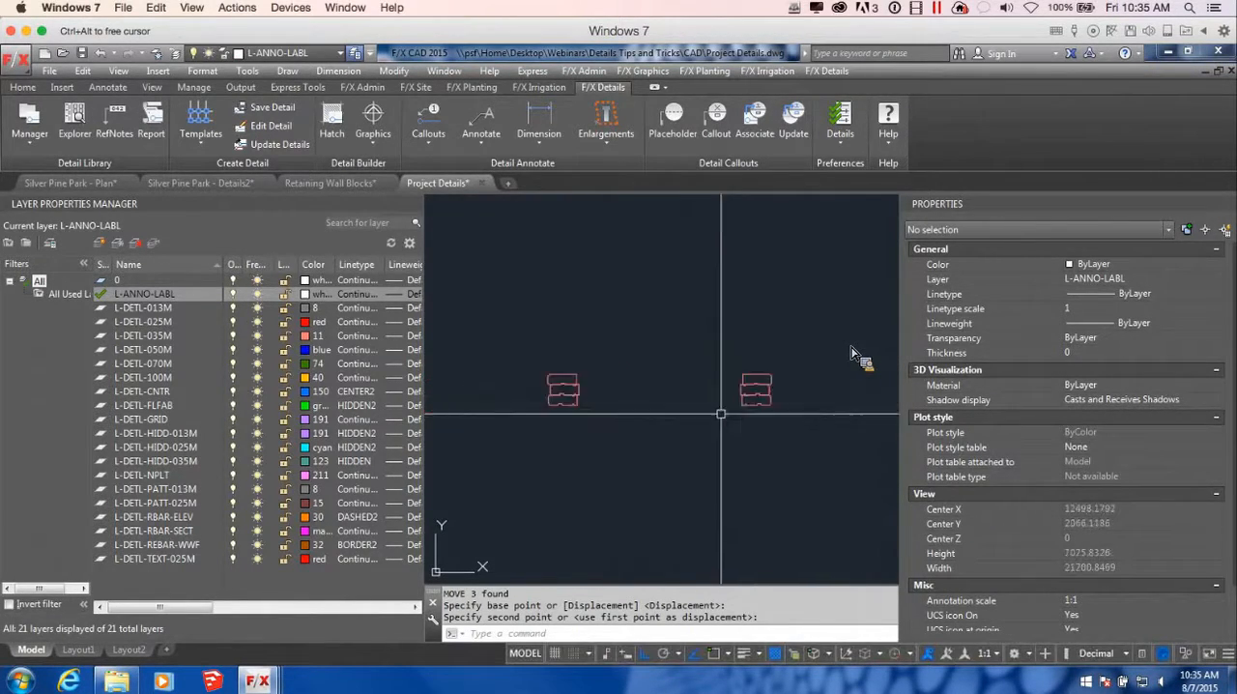
pyautogui.scroll(2, 614, 377)
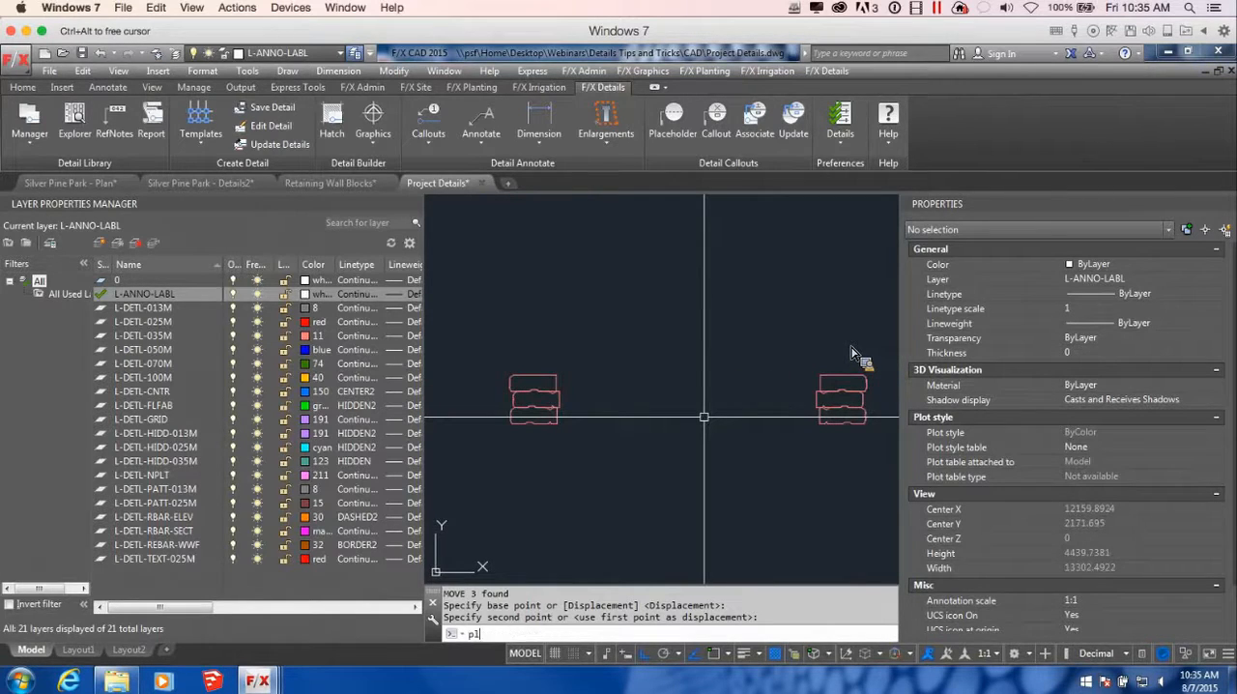
pyautogui.press('Return')
pyautogui.scroll(4, 638, 425)
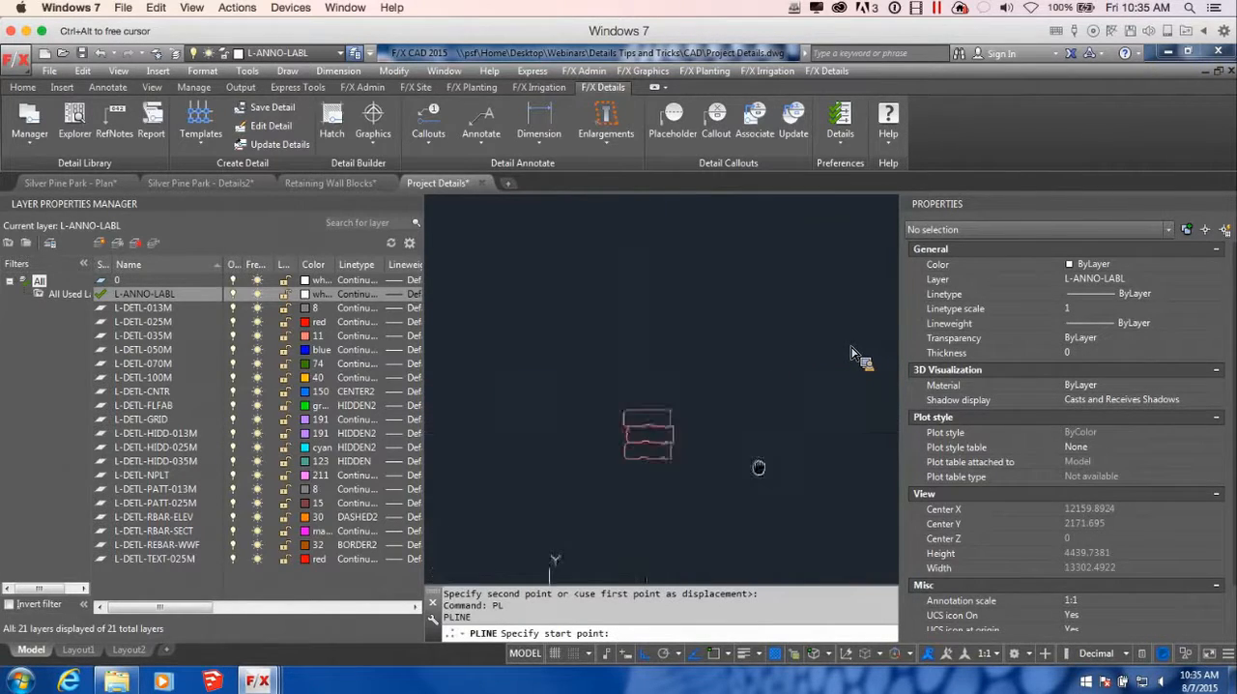
pyautogui.click(626, 426)
pyautogui.scroll(-3, 580, 430)
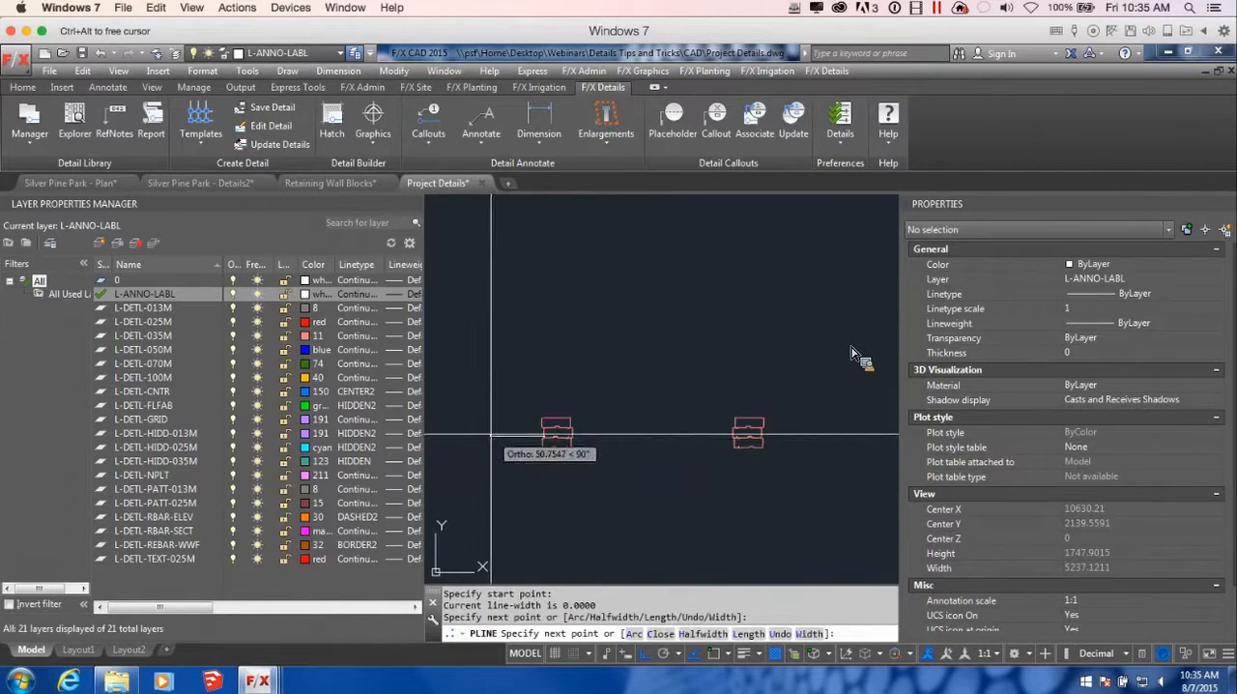
pyautogui.click(490, 435)
pyautogui.press('Return')
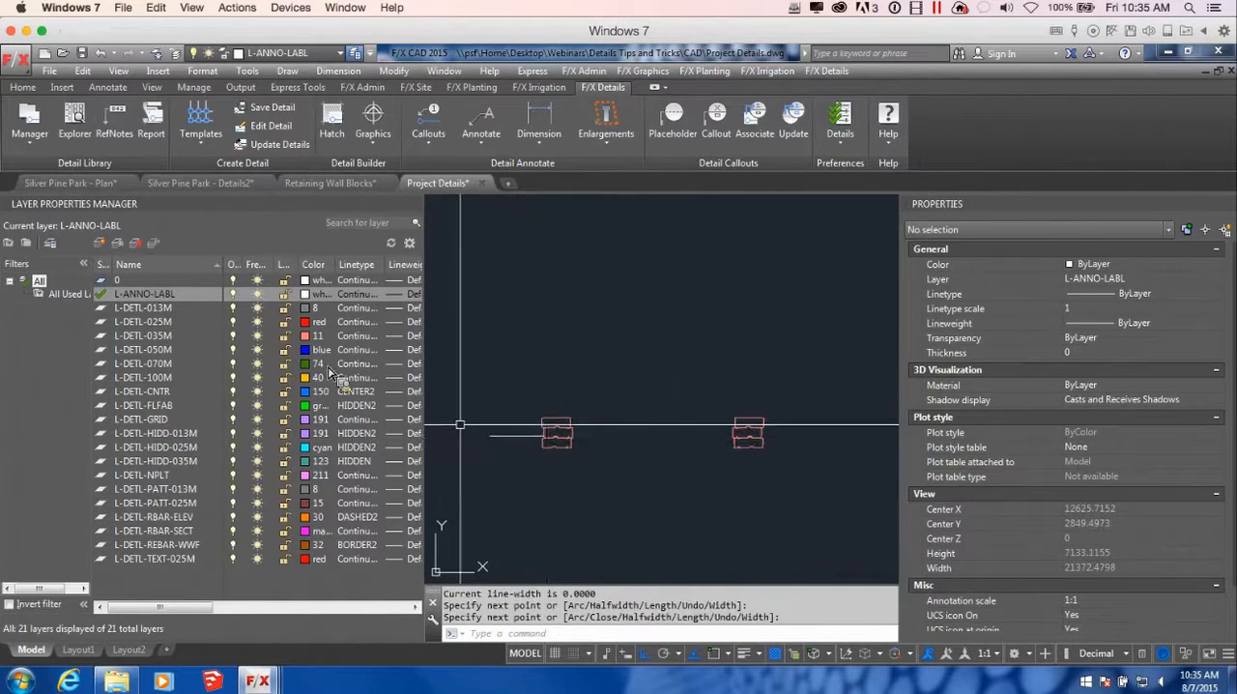
# Make L-DETL-025M the current layer and delete the short horizontal line at the original block stack
pyautogui.click(107, 321)
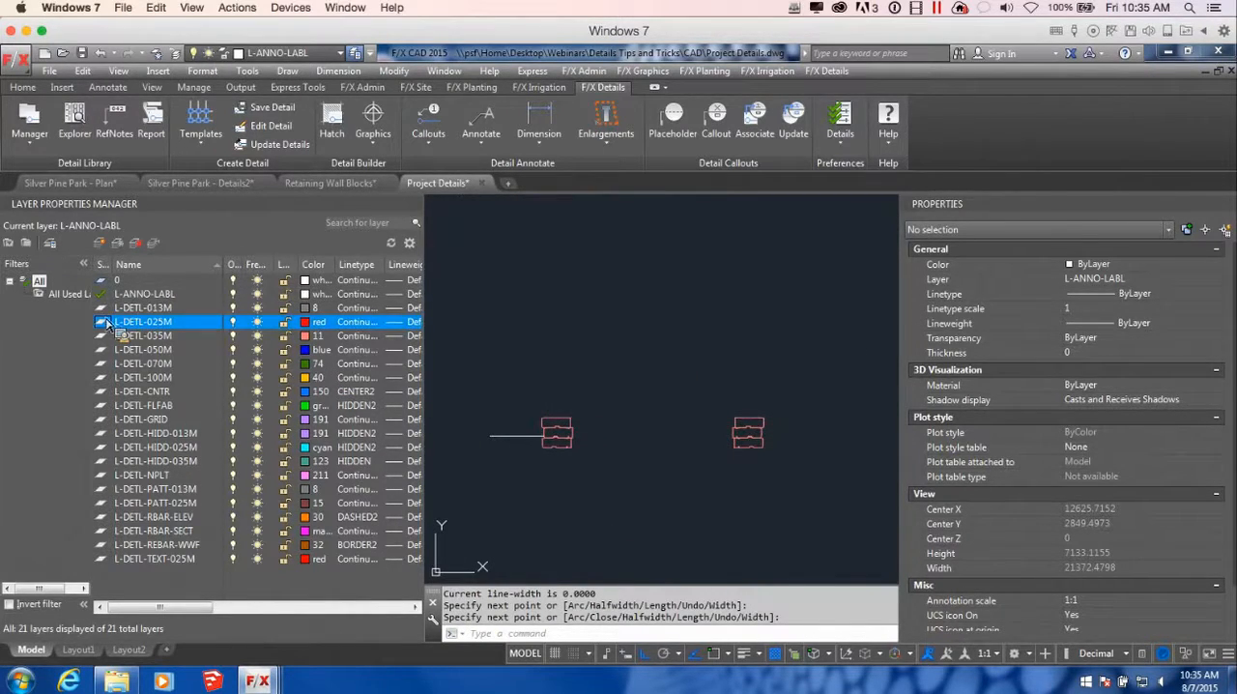
pyautogui.doubleClick(107, 322)
pyautogui.click(541, 436)
pyautogui.press('Delete')
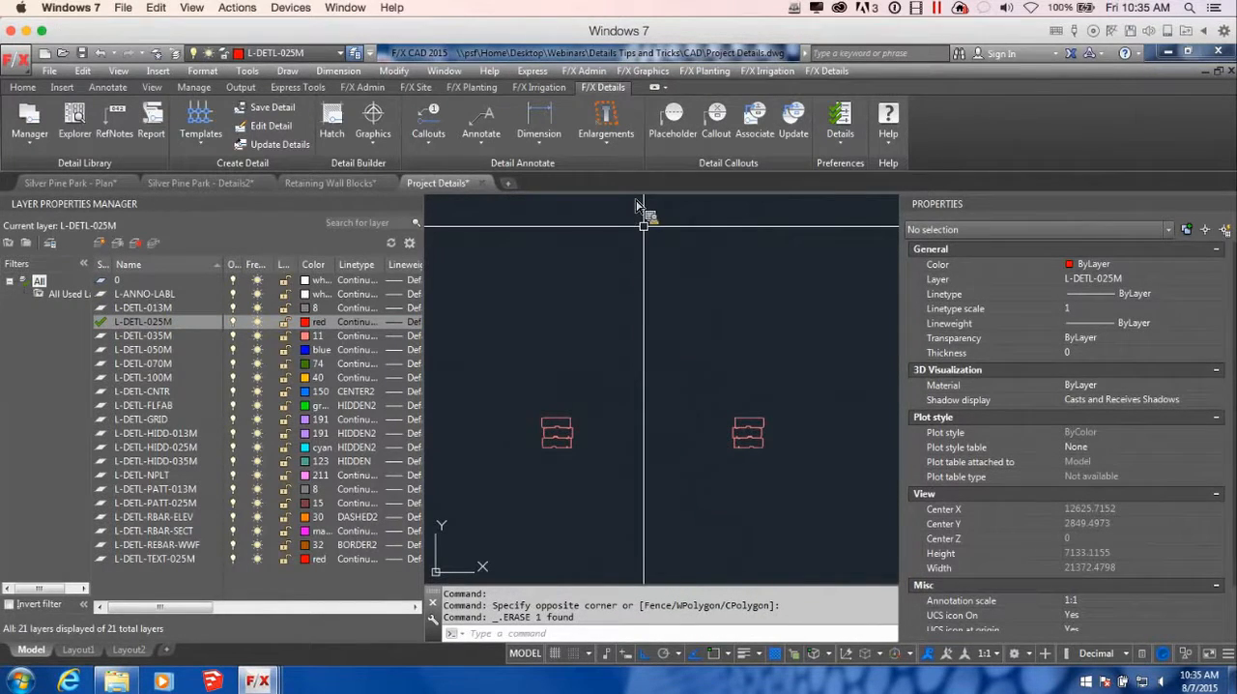
# Draw a short horizontal polyline on L-DETL-025M outward from the front face of the original stack's middle block
pyautogui.press('Return')
pyautogui.scroll(4, 536, 449)
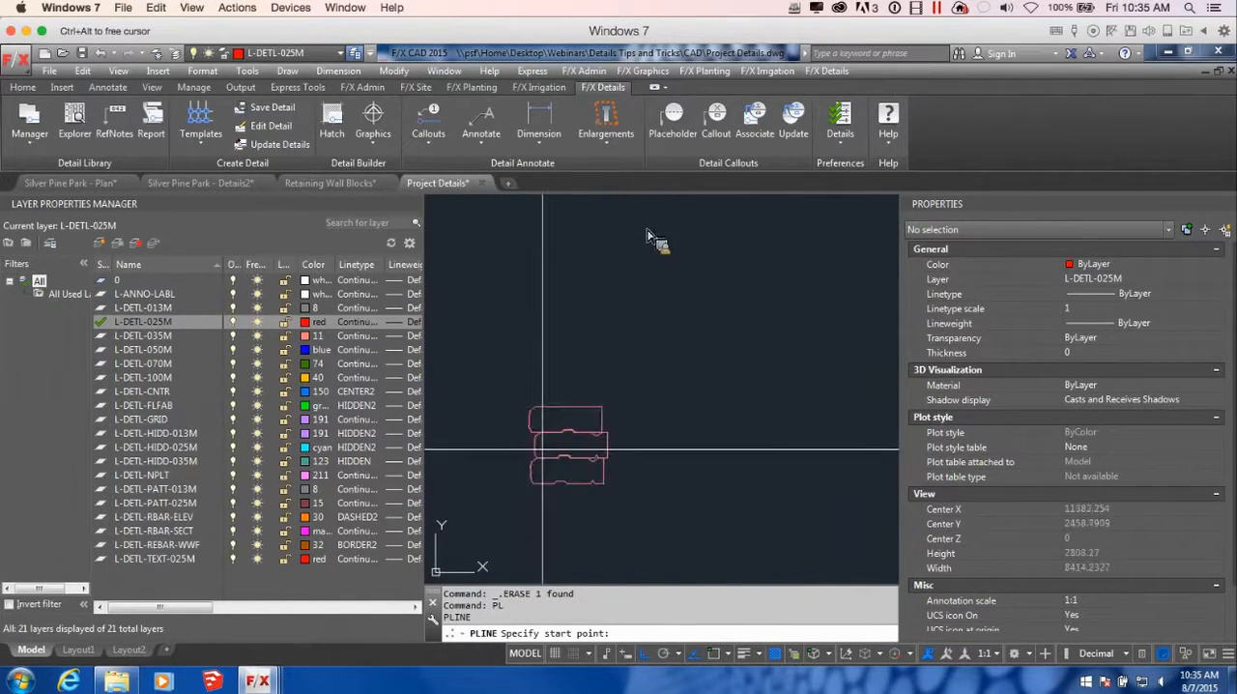
pyautogui.click(533, 451)
pyautogui.scroll(-2, 457, 474)
pyautogui.moveTo(504, 481); pyautogui.dragTo(691, 454, button='middle')
pyautogui.scroll(2, 672, 424)
pyautogui.click(616, 432)
pyautogui.scroll(-2, 711, 576)
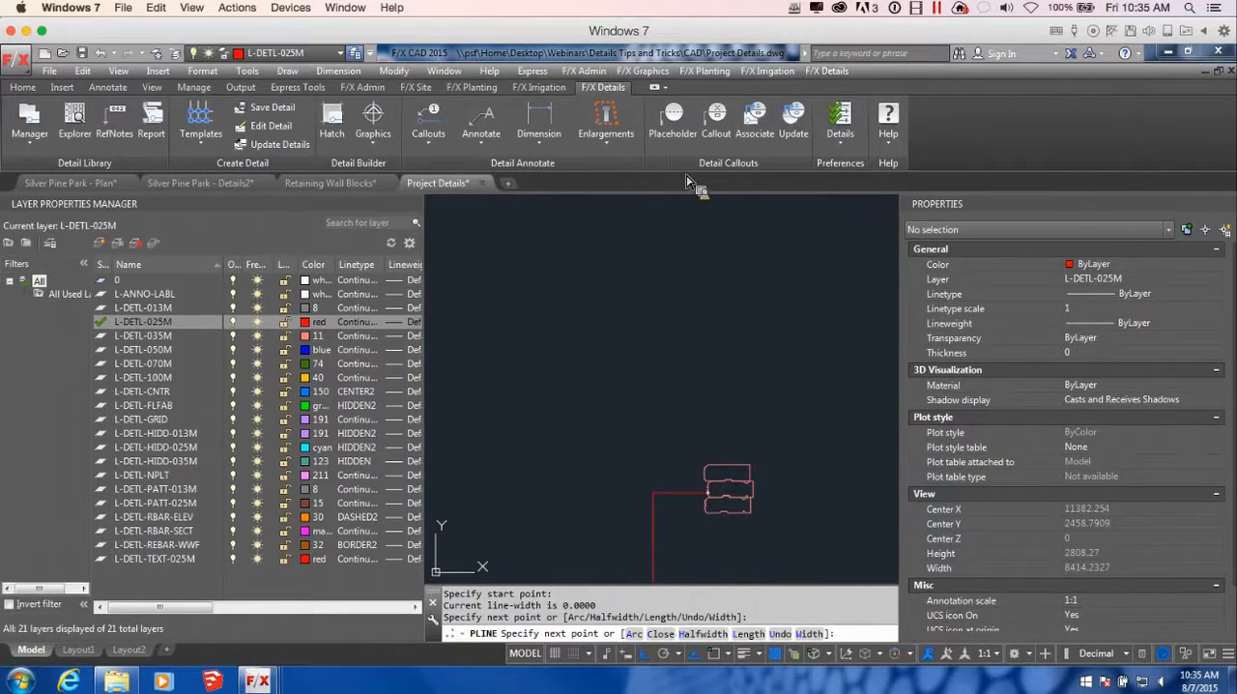
pyautogui.press('Return')
# Draw a matching horizontal polyline outward from the front face of the mirrored stack's middle block
pyautogui.scroll(-2, 737, 460)
pyautogui.scroll(-2, 812, 443)
pyautogui.press('Return')
pyautogui.scroll(2, 812, 443)
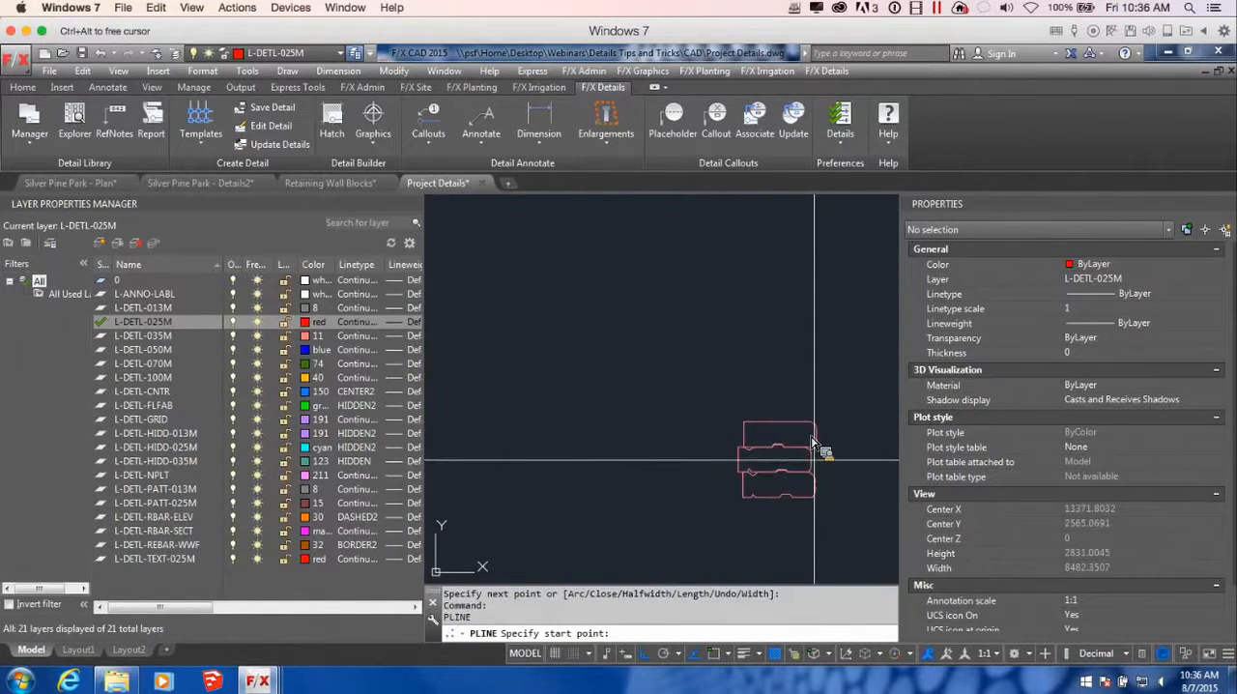
pyautogui.click(812, 442)
pyautogui.scroll(-3, 813, 443)
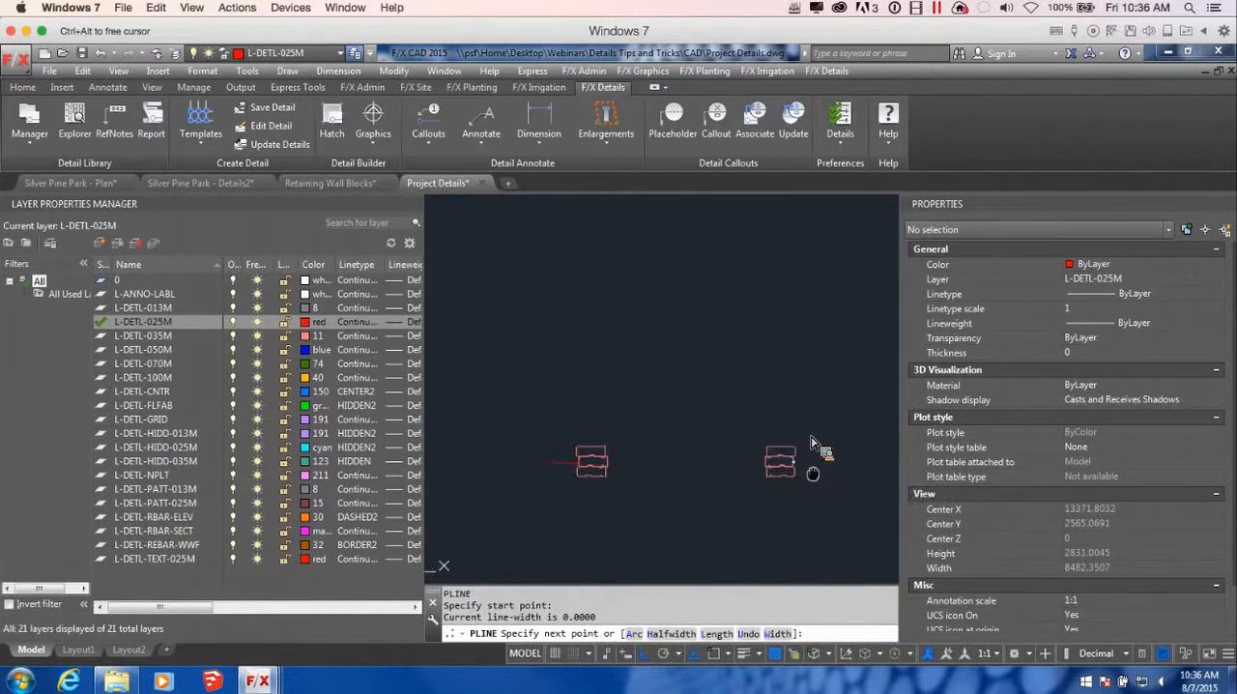
pyautogui.click(789, 461)
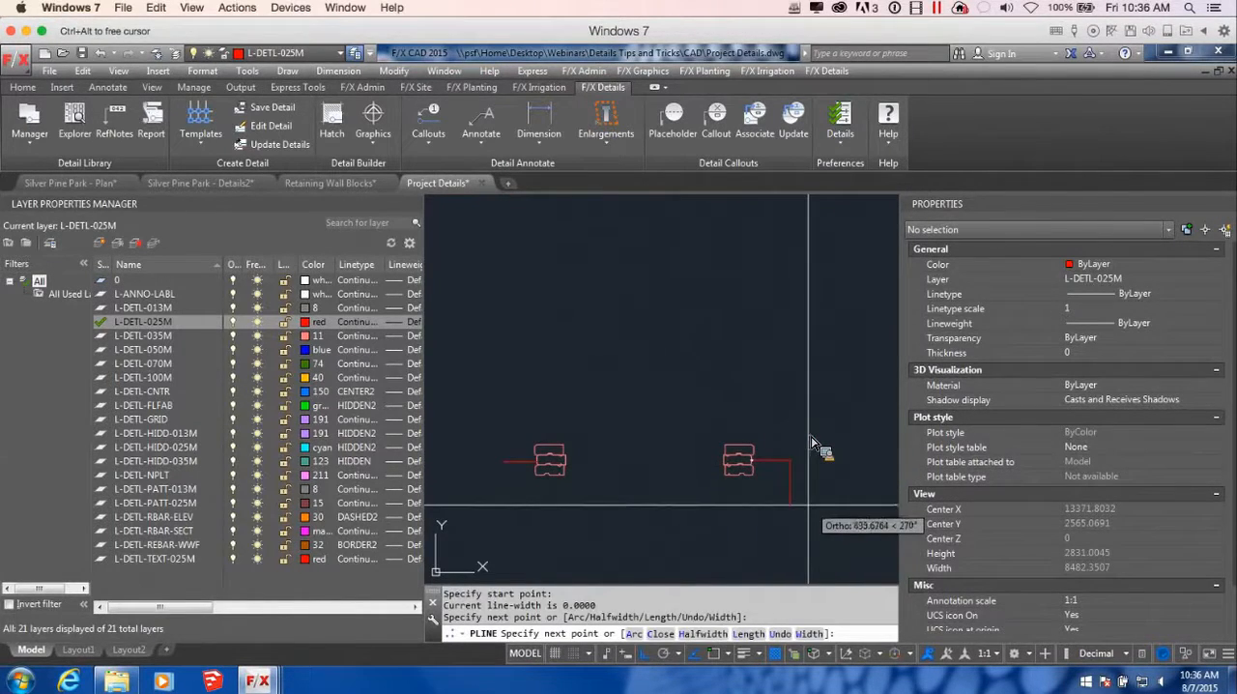
pyautogui.scroll(-3, 800, 501)
pyautogui.scroll(4, 622, 367)
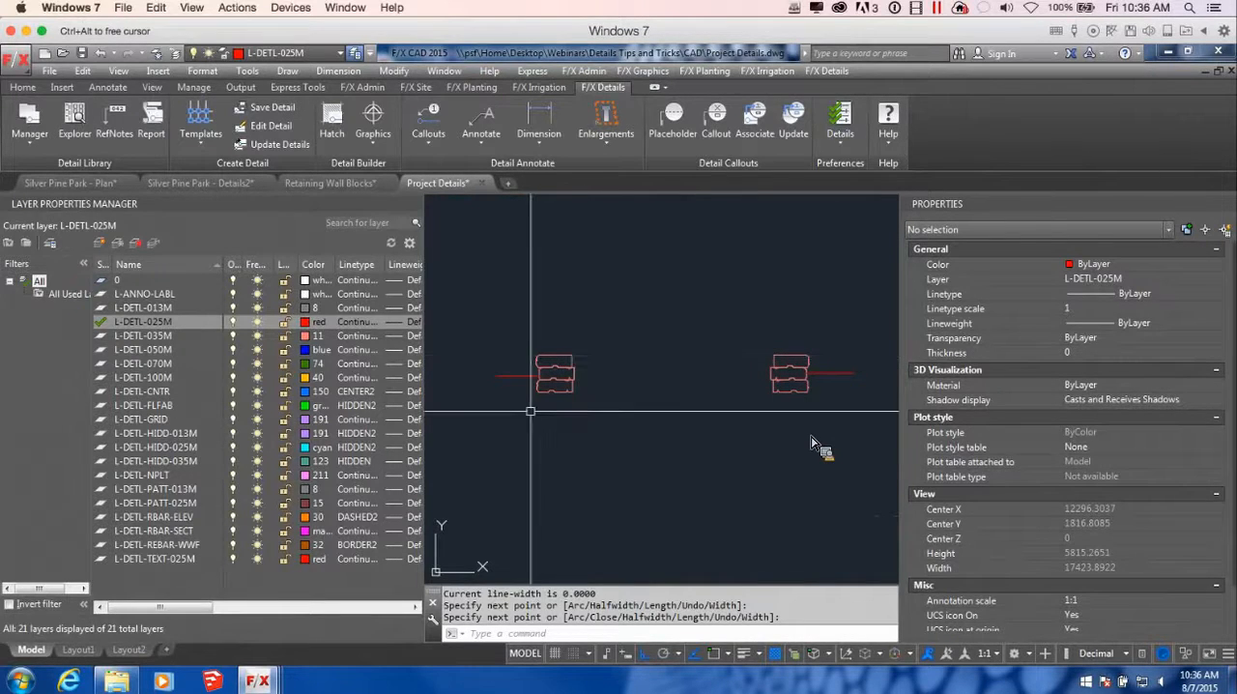
pyautogui.press('Return')
pyautogui.press('Return')
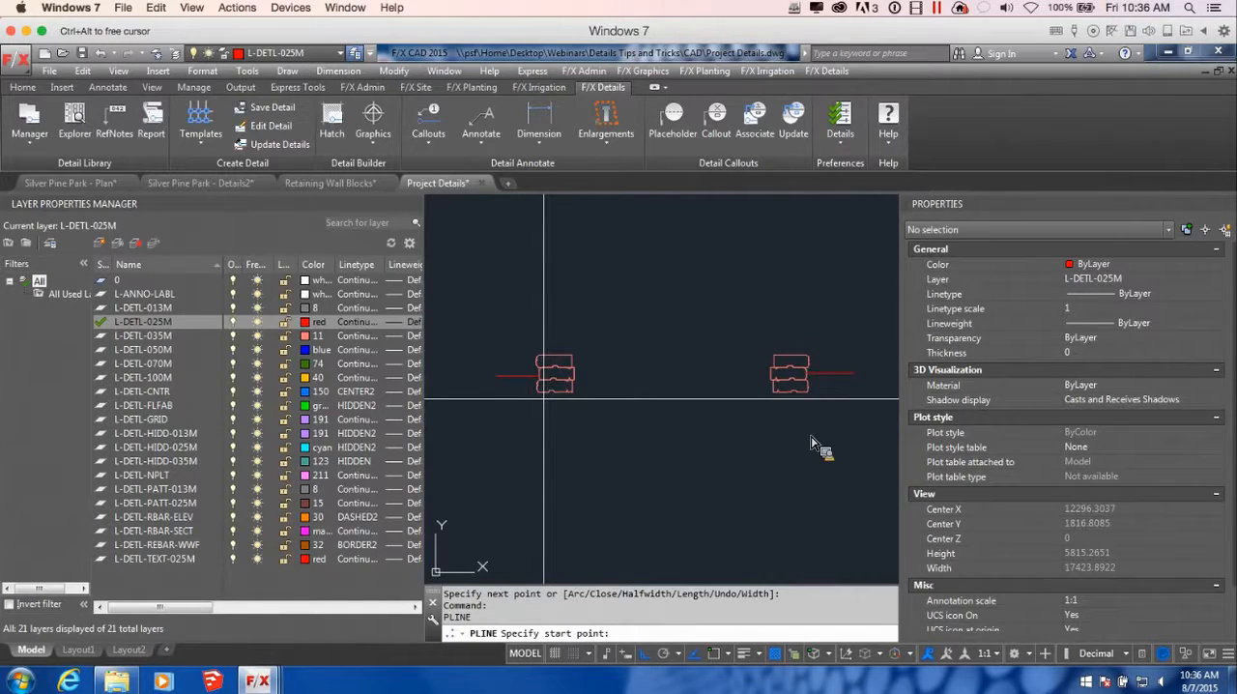
# Outline the base around the original stack with a polyline from the bottom block's front corner, sloping outward, running underneath and rising behind to the middle block
pyautogui.scroll(6, 543, 395)
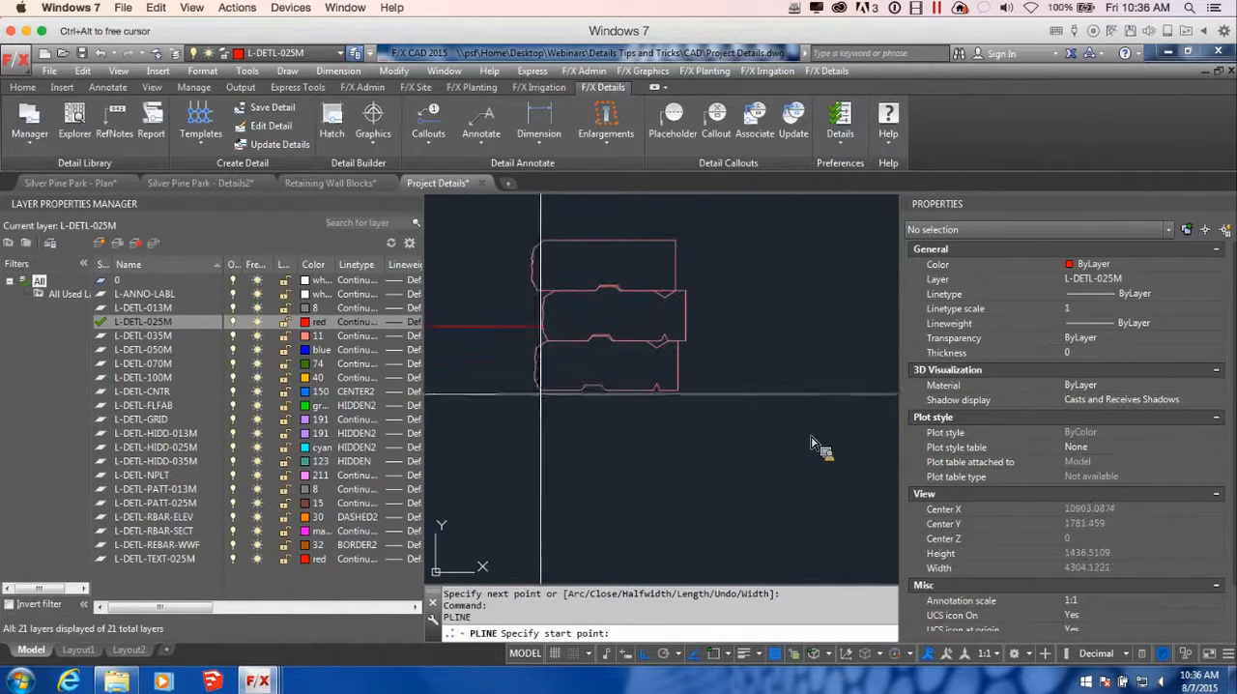
pyautogui.click(540, 392)
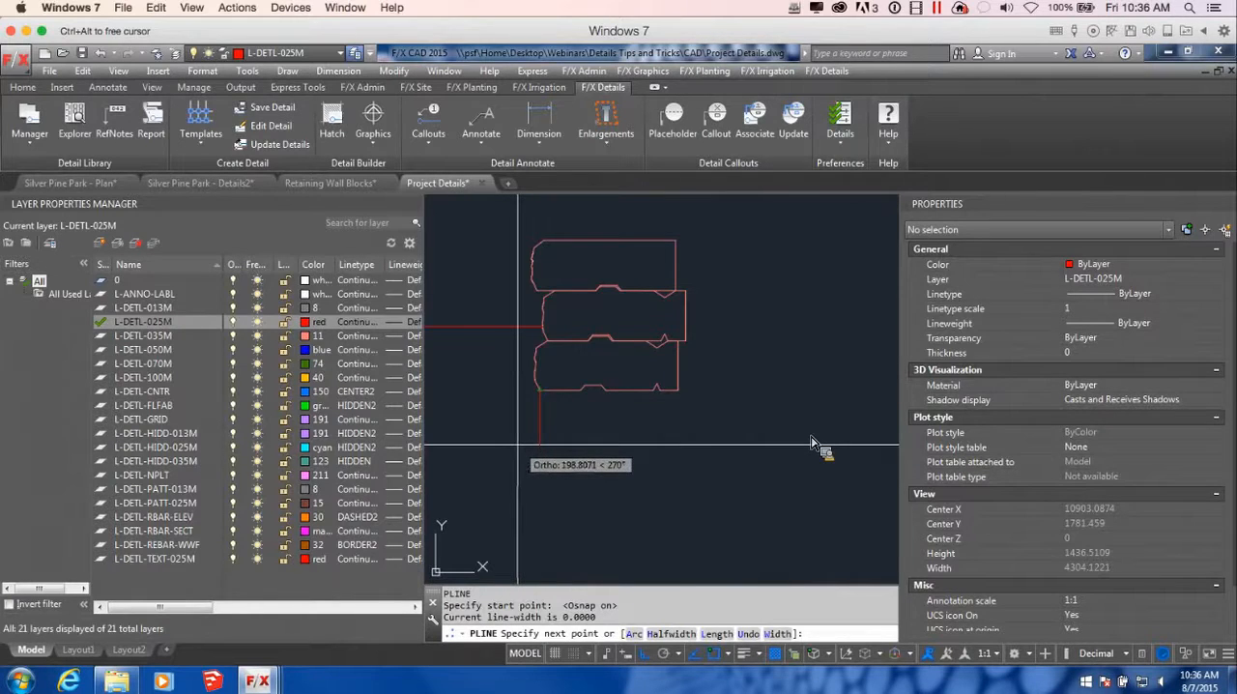
pyautogui.press('F8')
pyautogui.scroll(-4, 590, 440)
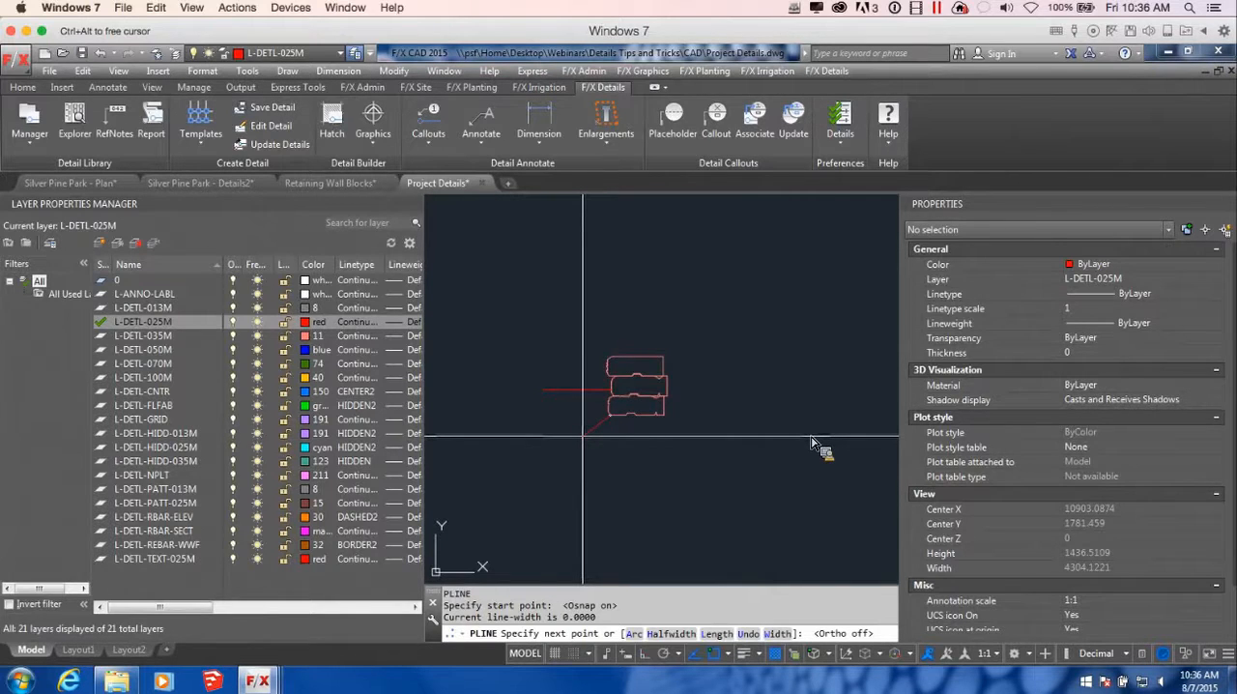
pyautogui.click(583, 436)
pyautogui.scroll(-2, 713, 437)
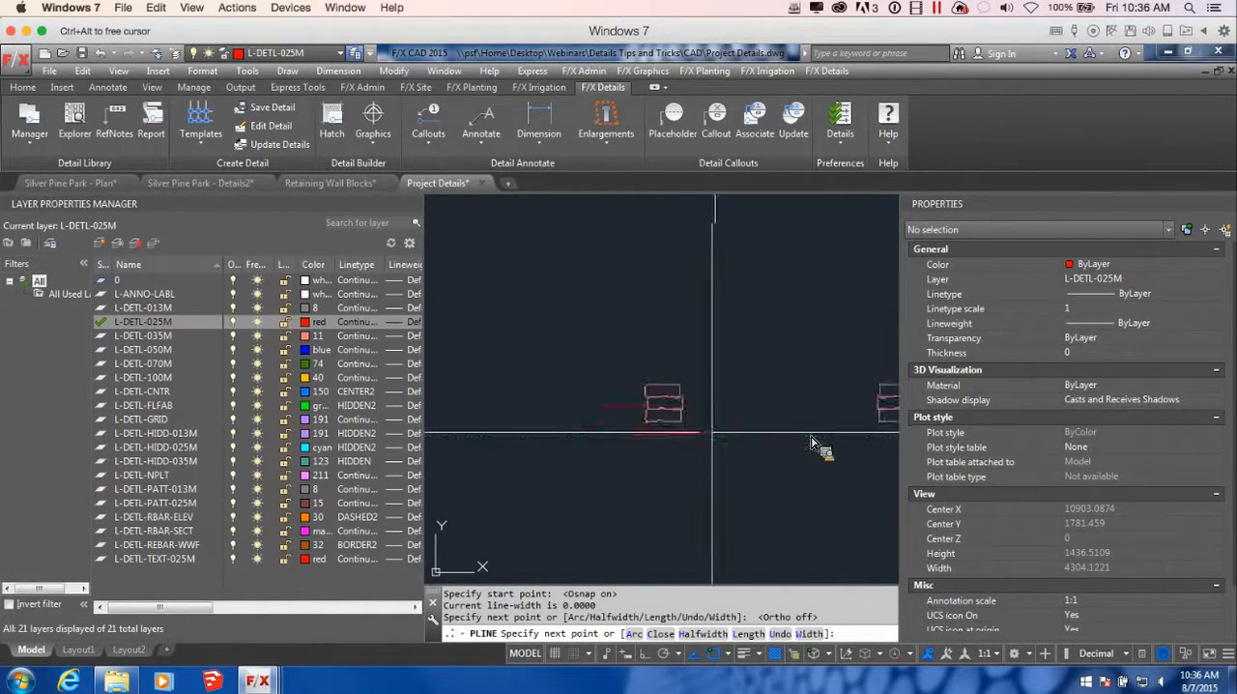
pyautogui.scroll(2, 714, 437)
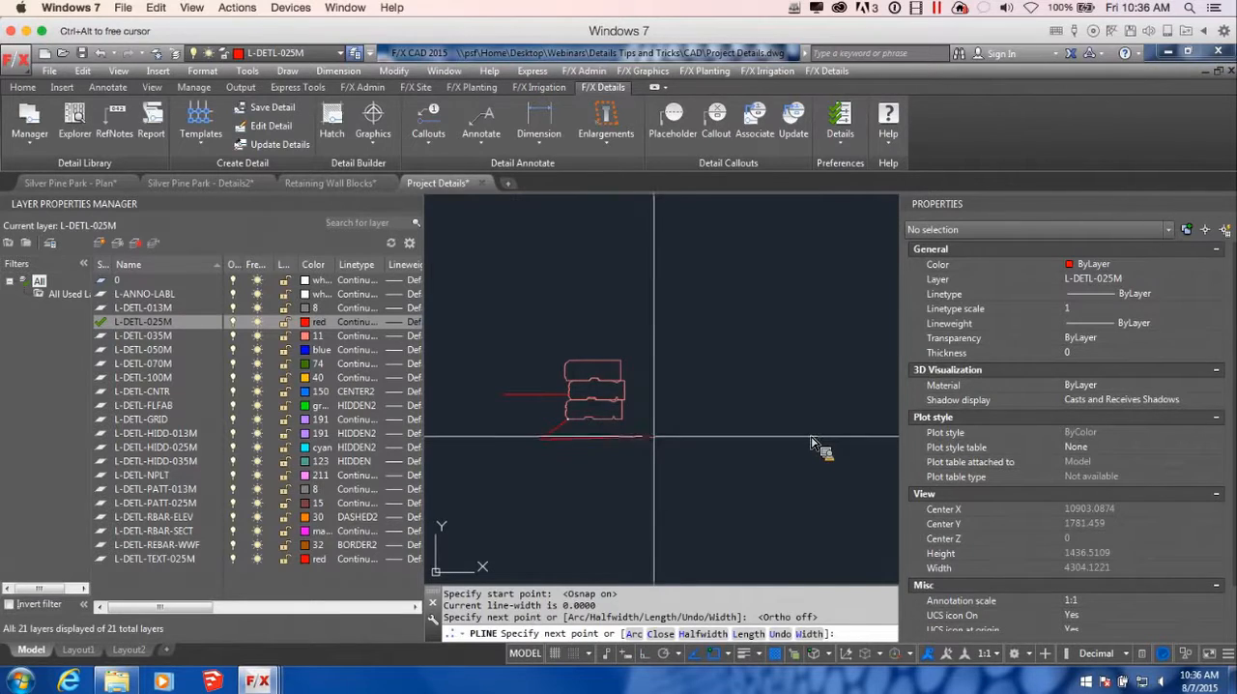
pyautogui.click(663, 440)
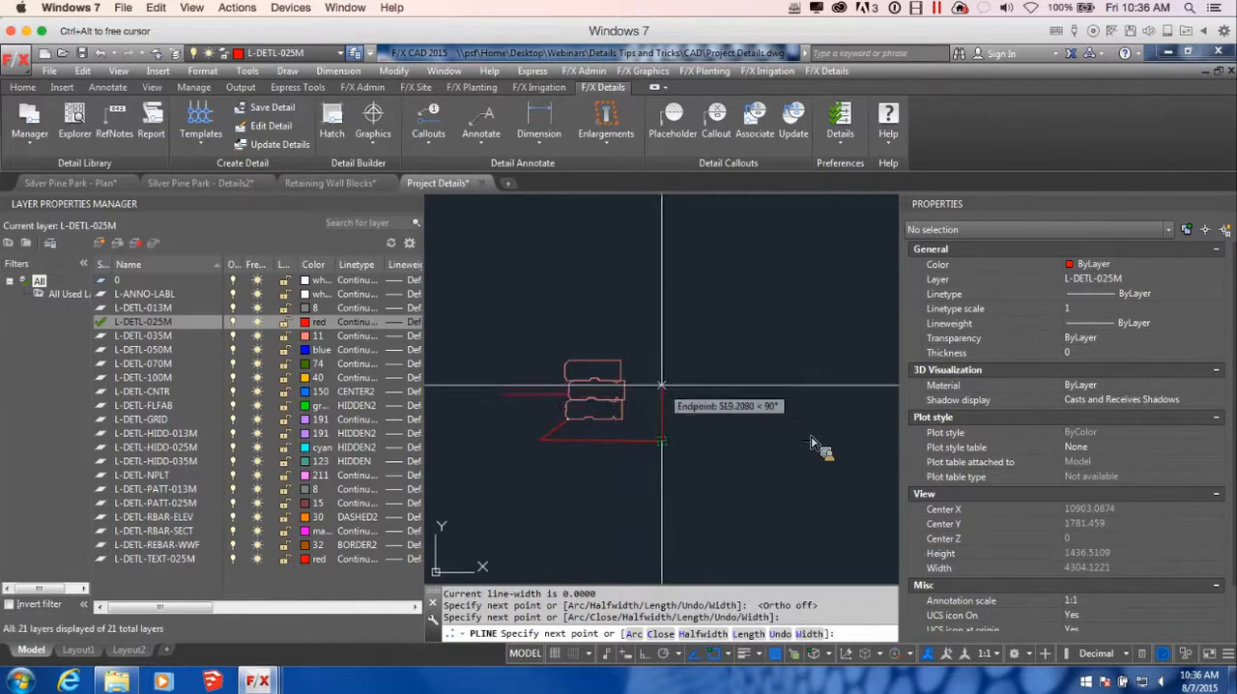
pyautogui.click(663, 396)
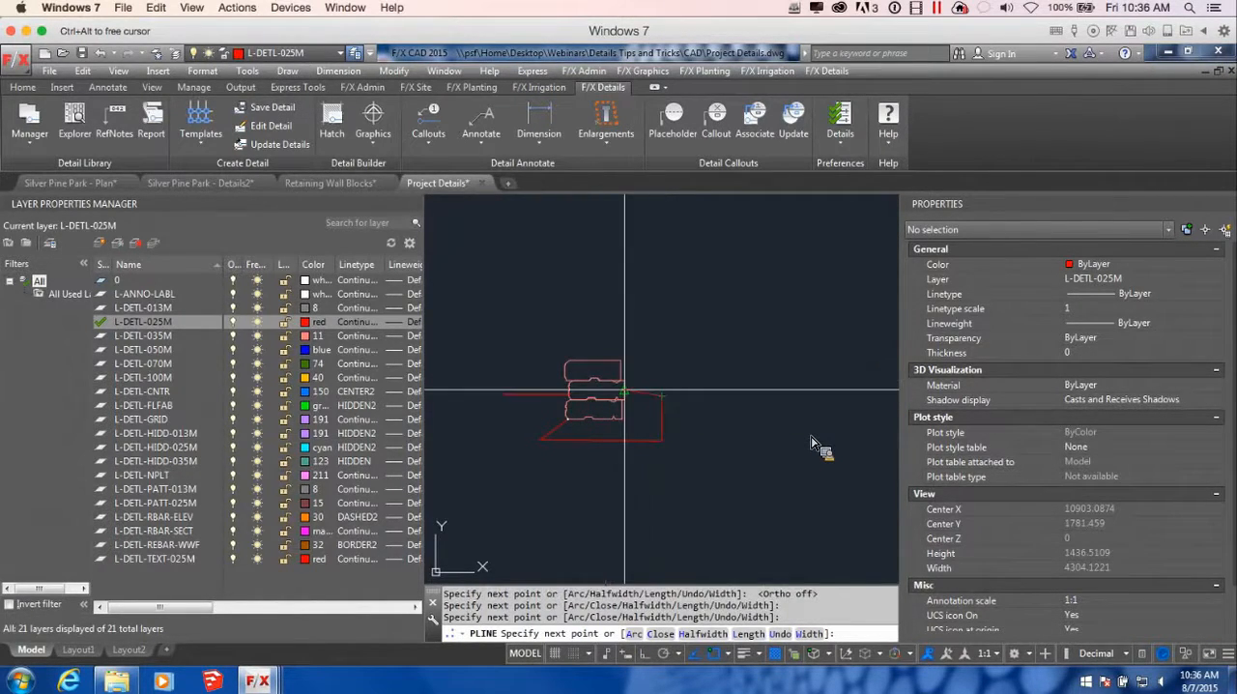
pyautogui.press('Return')
pyautogui.press('Return')
# Outline a matching base around the mirrored stack, from the middle block's rear down, underneath and back up to the bottom block's front corner
pyautogui.scroll(-4, 786, 443)
pyautogui.moveTo(823, 424); pyautogui.dragTo(784, 423, button='middle')
pyautogui.scroll(5, 788, 423)
pyautogui.click(812, 408)
pyautogui.scroll(2, 746, 431)
pyautogui.click(774, 423)
pyautogui.scroll(-2, 779, 428)
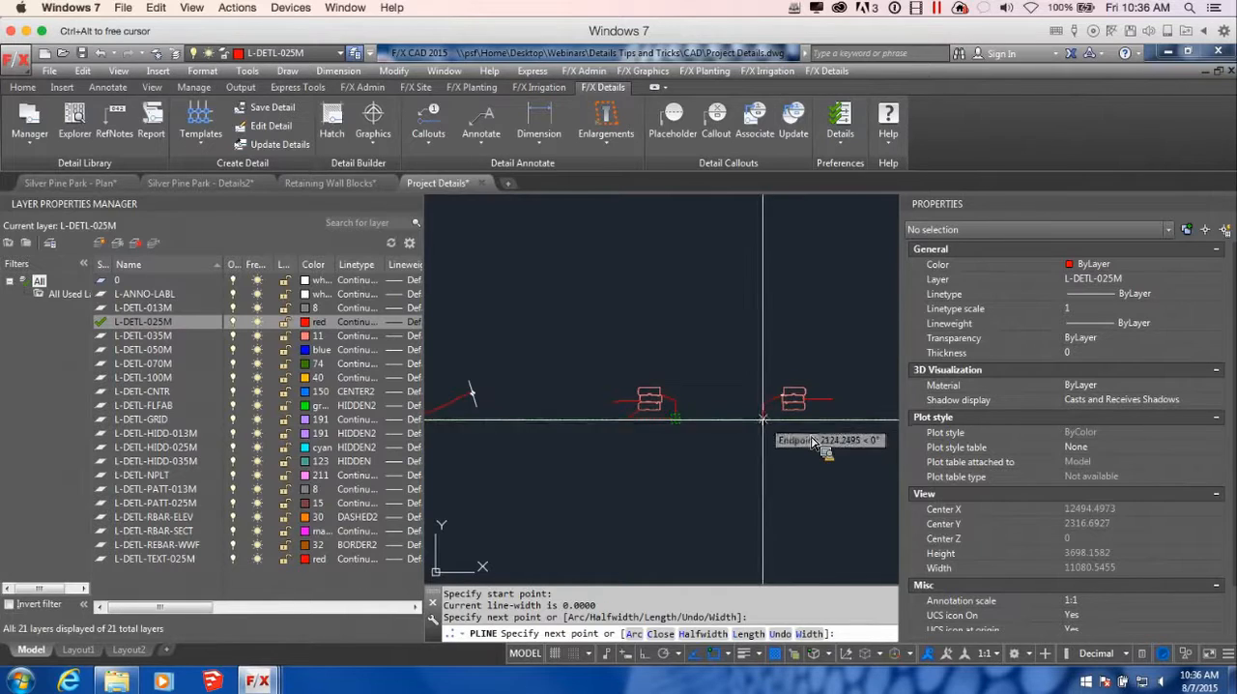
pyautogui.click(764, 418)
pyautogui.scroll(2, 802, 421)
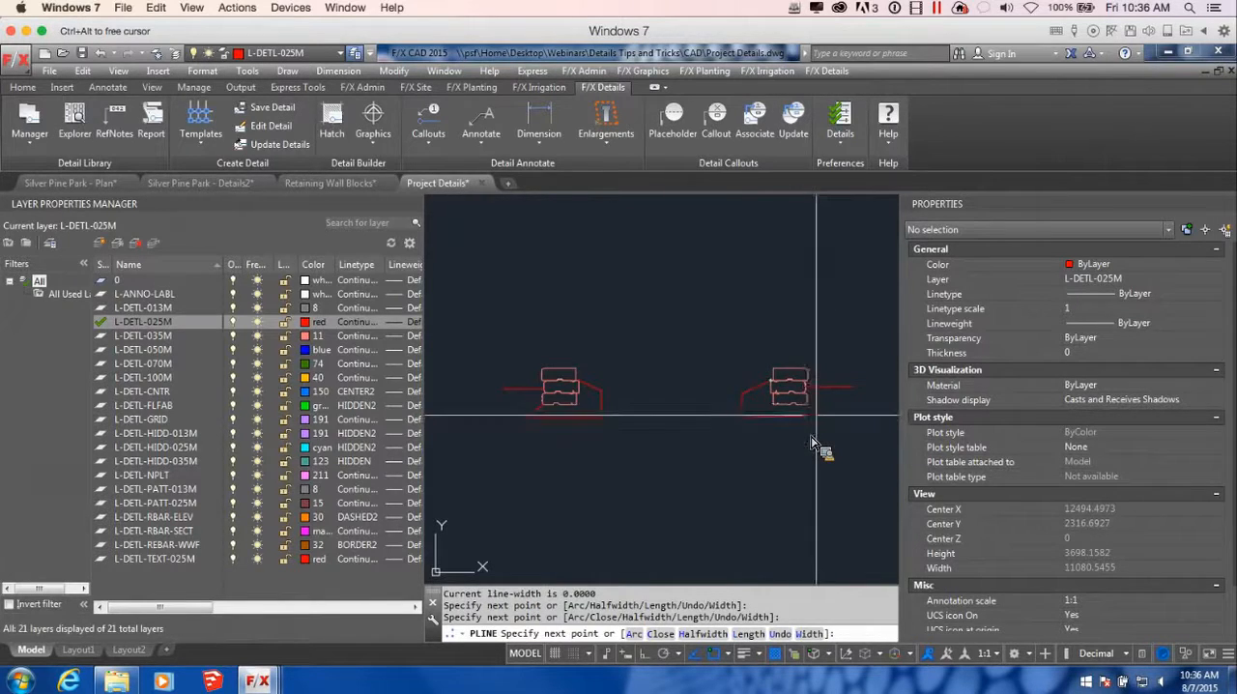
pyautogui.press('F8')
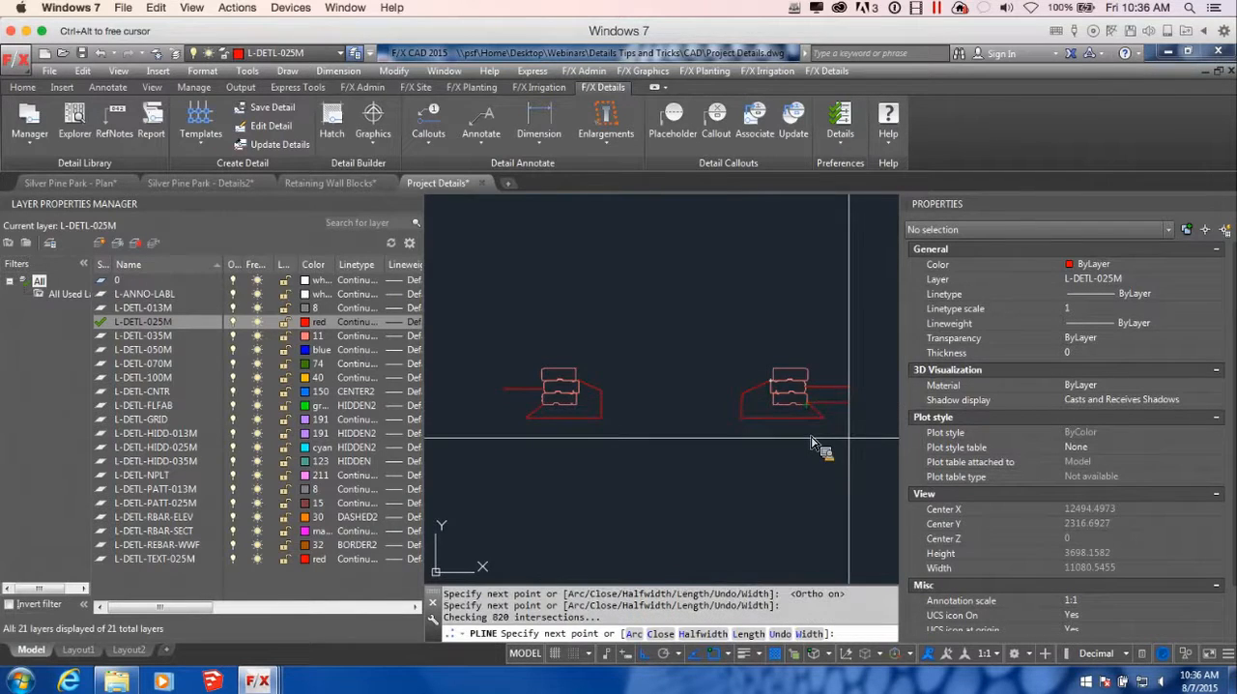
pyautogui.press('Return')
# Draw a polyline from the original stack's top rear corner with a short upward segment, then an arc to the mirrored stack's top rear corner
pyautogui.scroll(-2, 810, 436)
pyautogui.moveTo(811, 436); pyautogui.dragTo(768, 458, button='middle')
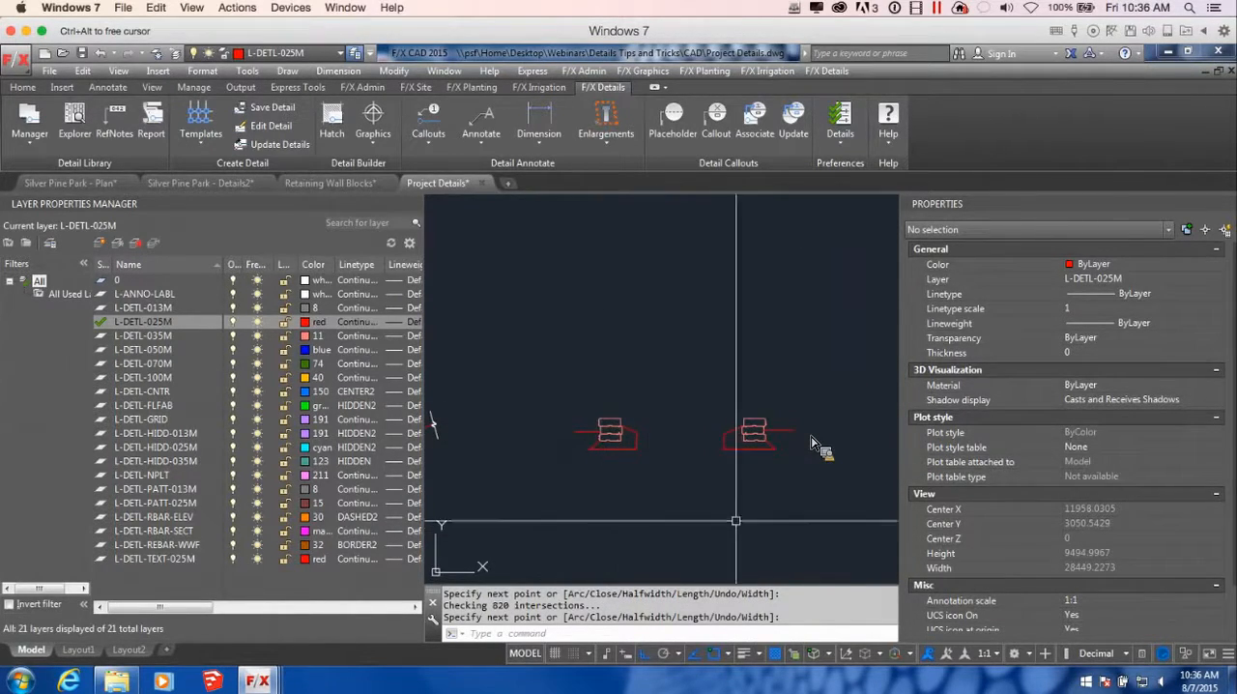
pyautogui.moveTo(638, 426); pyautogui.dragTo(685, 456, button='middle')
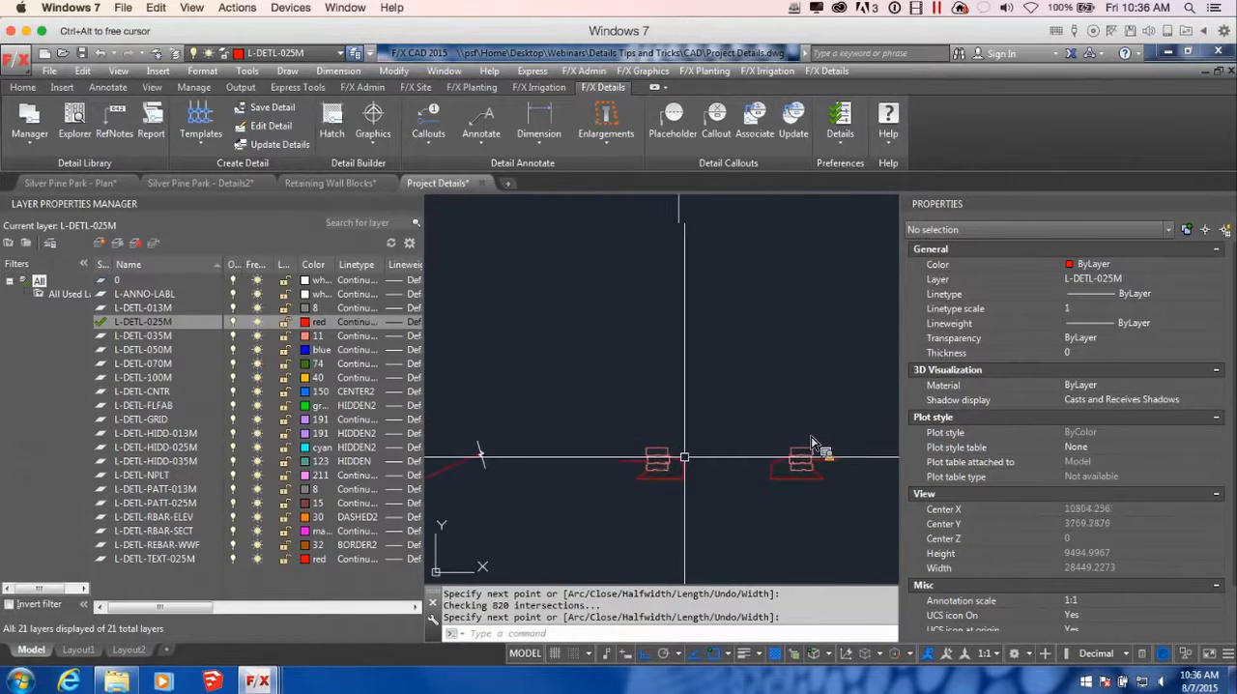
pyautogui.press('Return')
pyautogui.scroll(5, 672, 456)
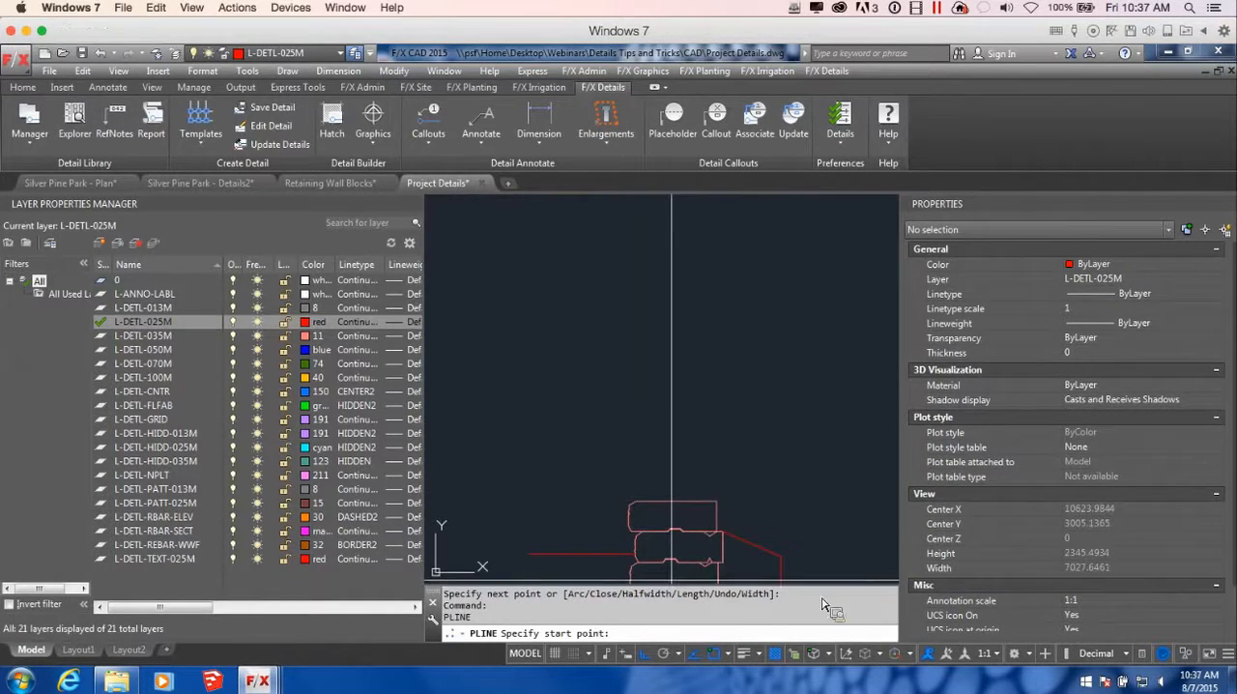
pyautogui.click(715, 531)
pyautogui.scroll(-4, 716, 531)
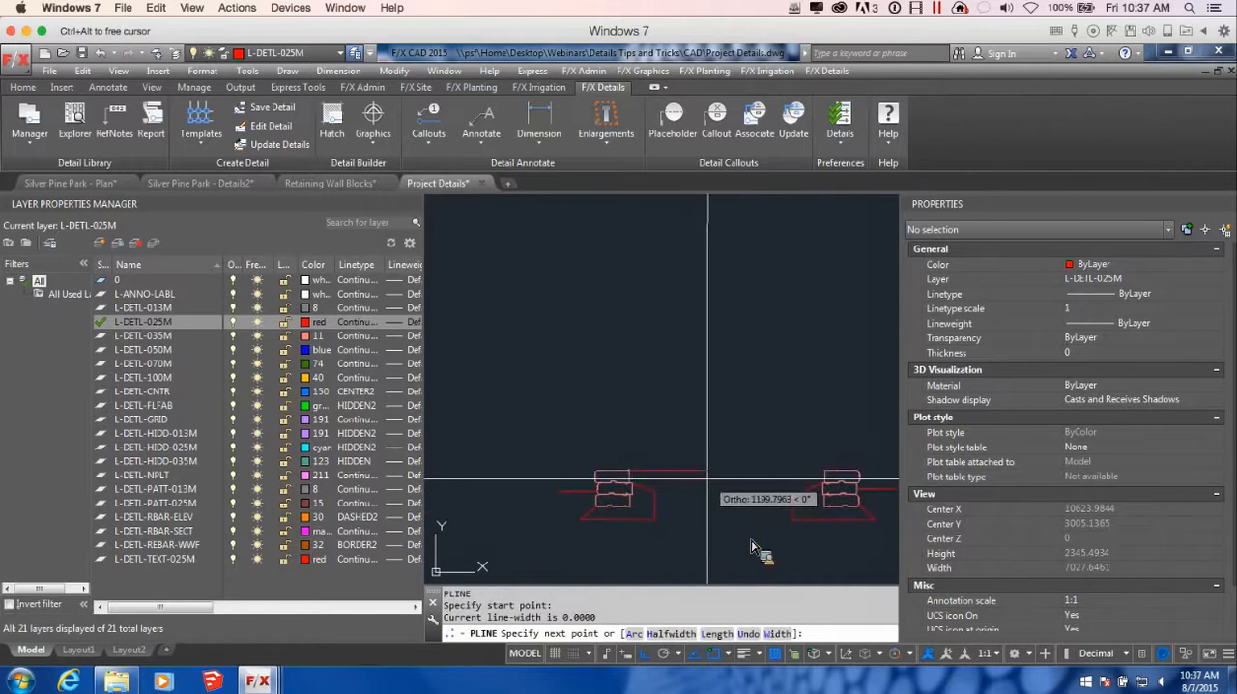
pyautogui.press('F8')
pyautogui.scroll(2, 629, 460)
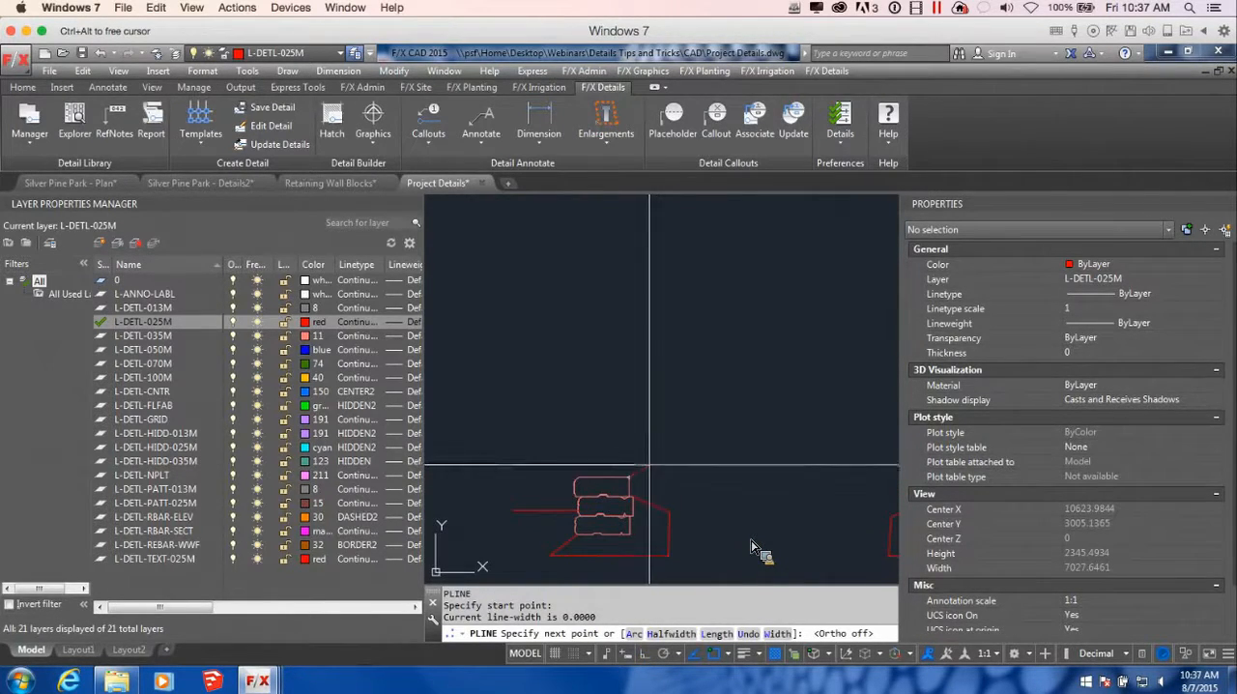
pyautogui.click(649, 465)
pyautogui.write('a')
pyautogui.press('Return')
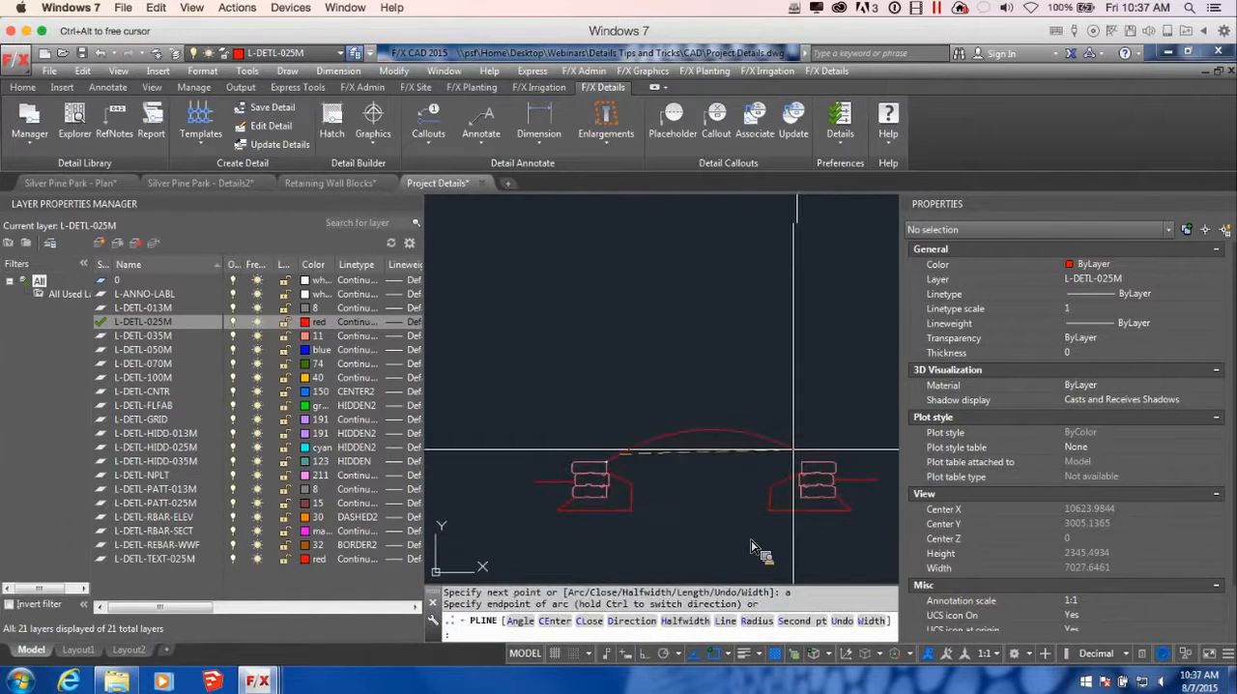
pyautogui.click(806, 483)
pyautogui.scroll(-9, 806, 482)
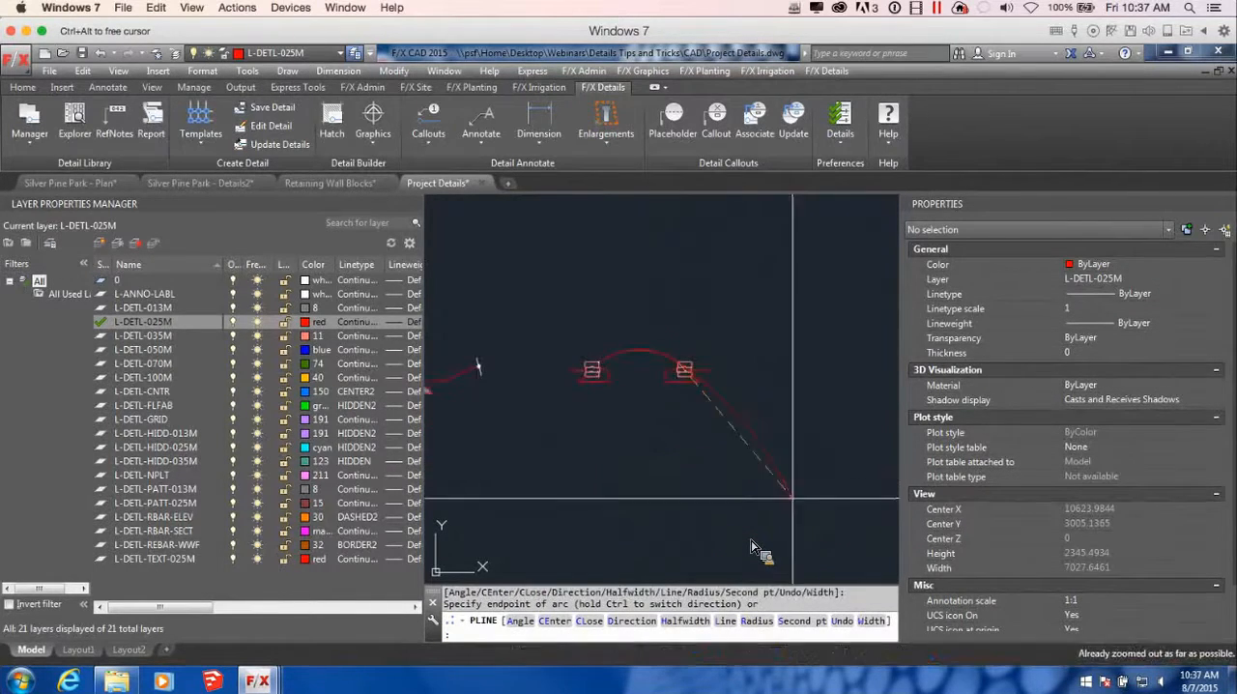
pyautogui.press('Return')
# Collapse the arched polyline's short first segment onto the original stack's corner and lower the arc's midpoint to flatten it
pyautogui.scroll(6, 623, 352)
pyautogui.click(571, 373)
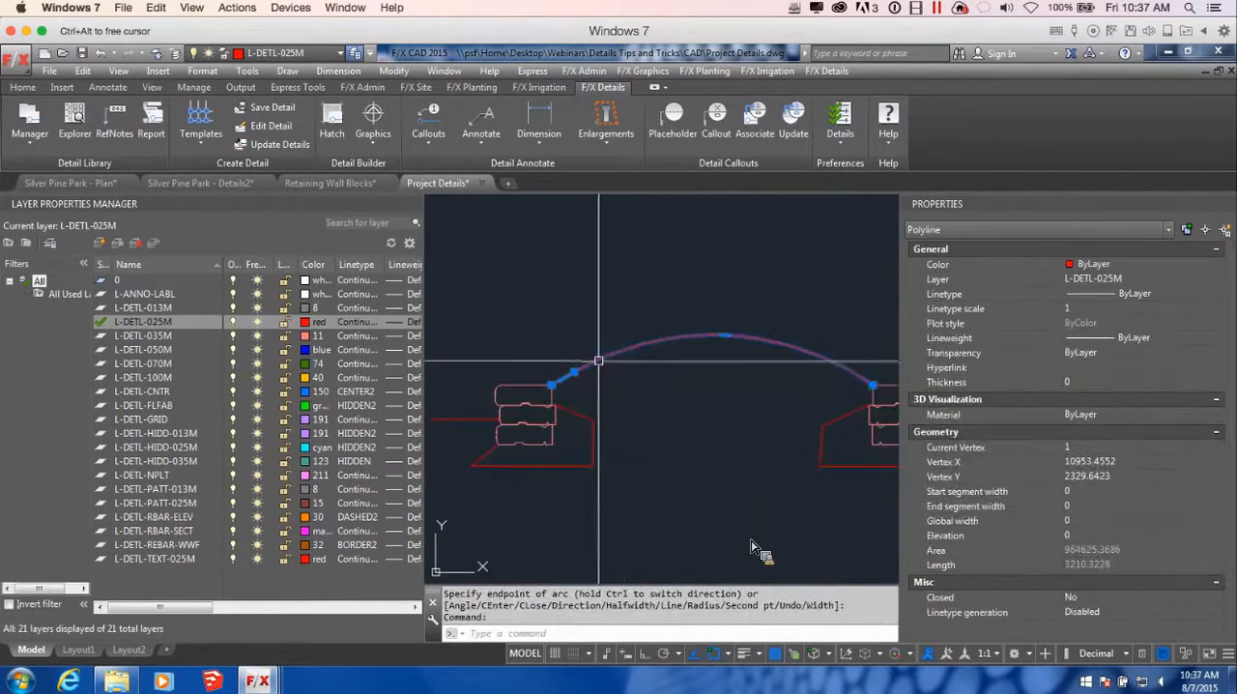
pyautogui.click(551, 385)
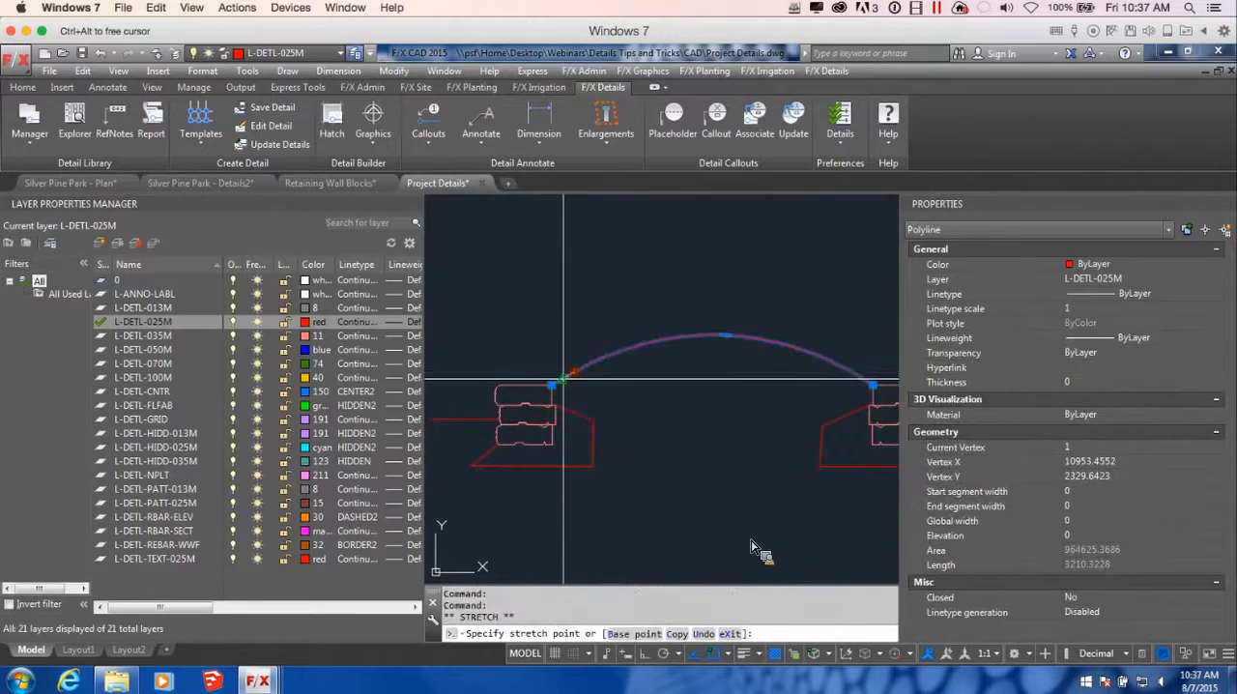
pyautogui.click(710, 337)
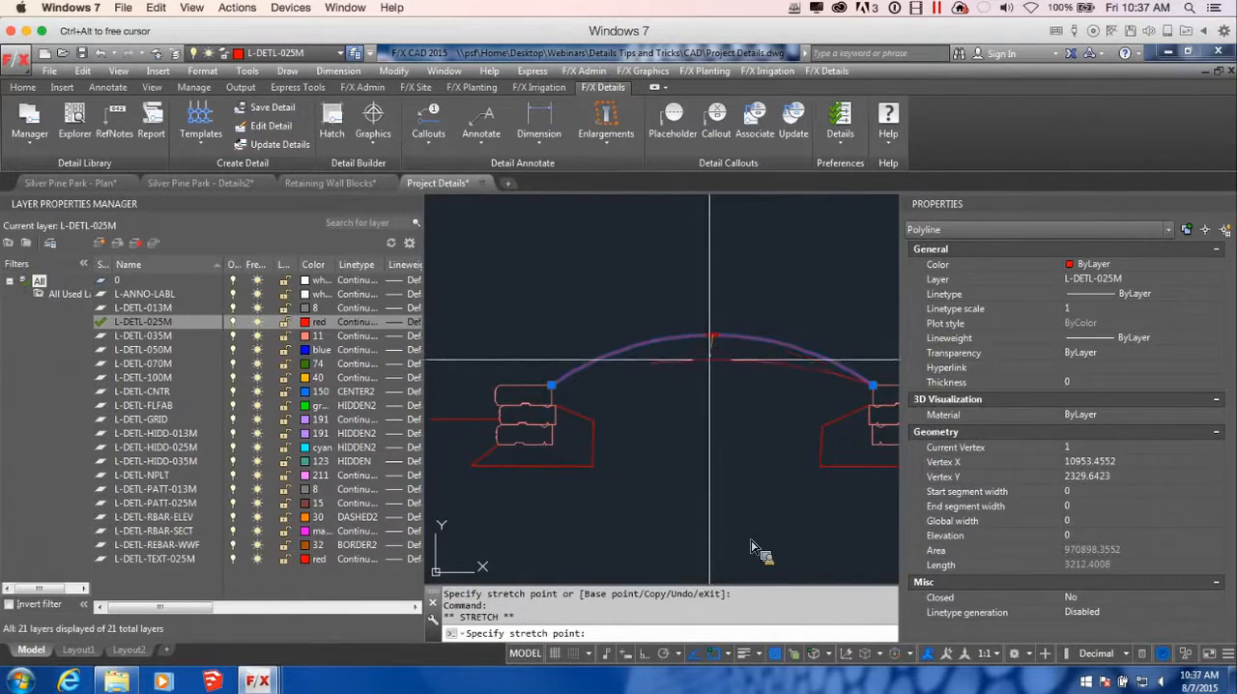
pyautogui.click(710, 356)
pyautogui.rightClick(729, 425)
pyautogui.click(673, 413)
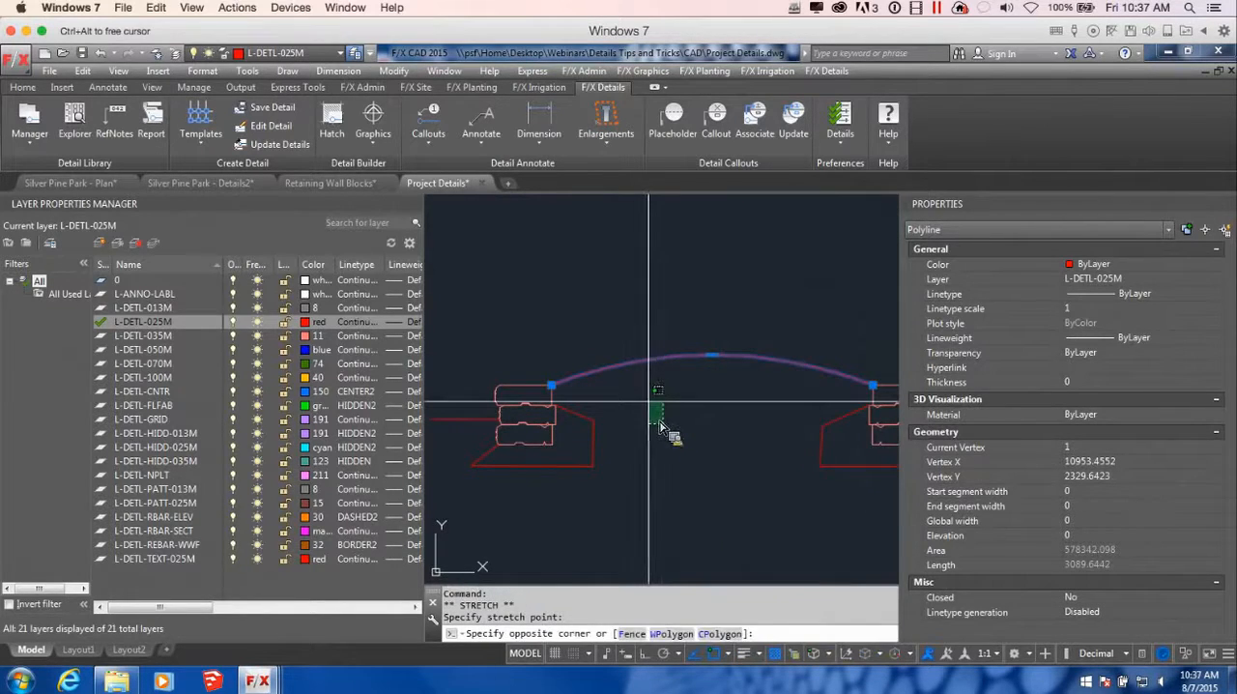
pyautogui.press('Escape')
pyautogui.scroll(-2, 665, 427)
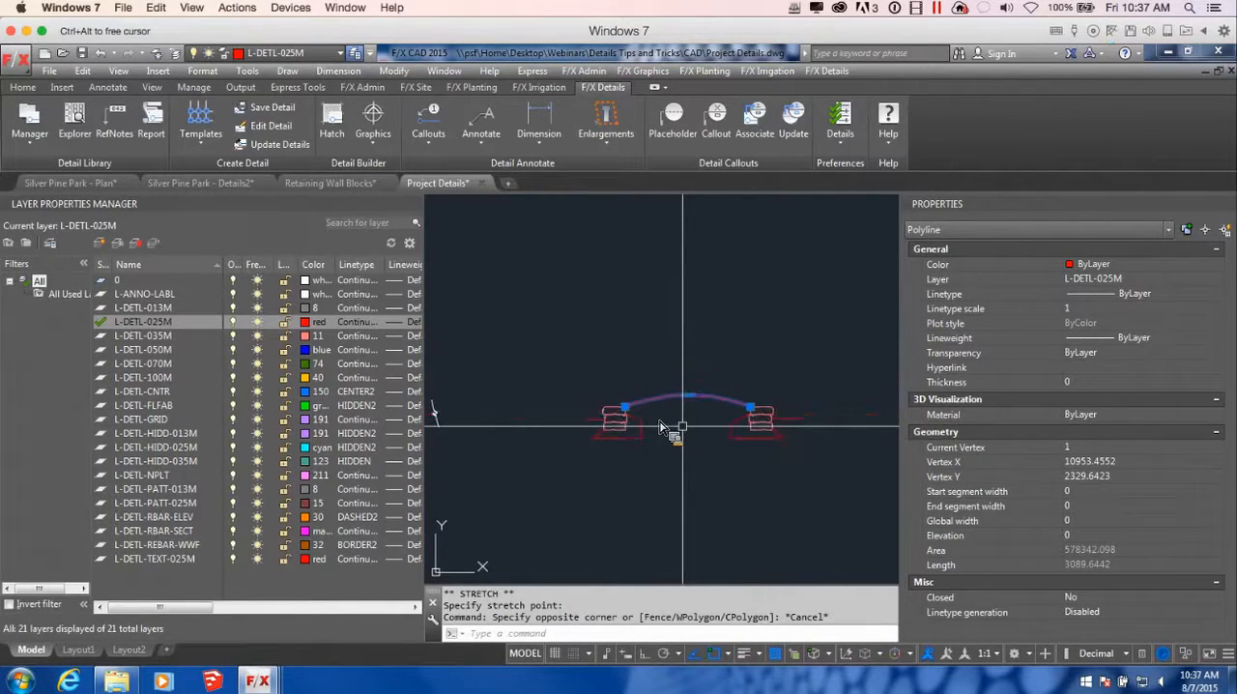
pyautogui.press('Escape')
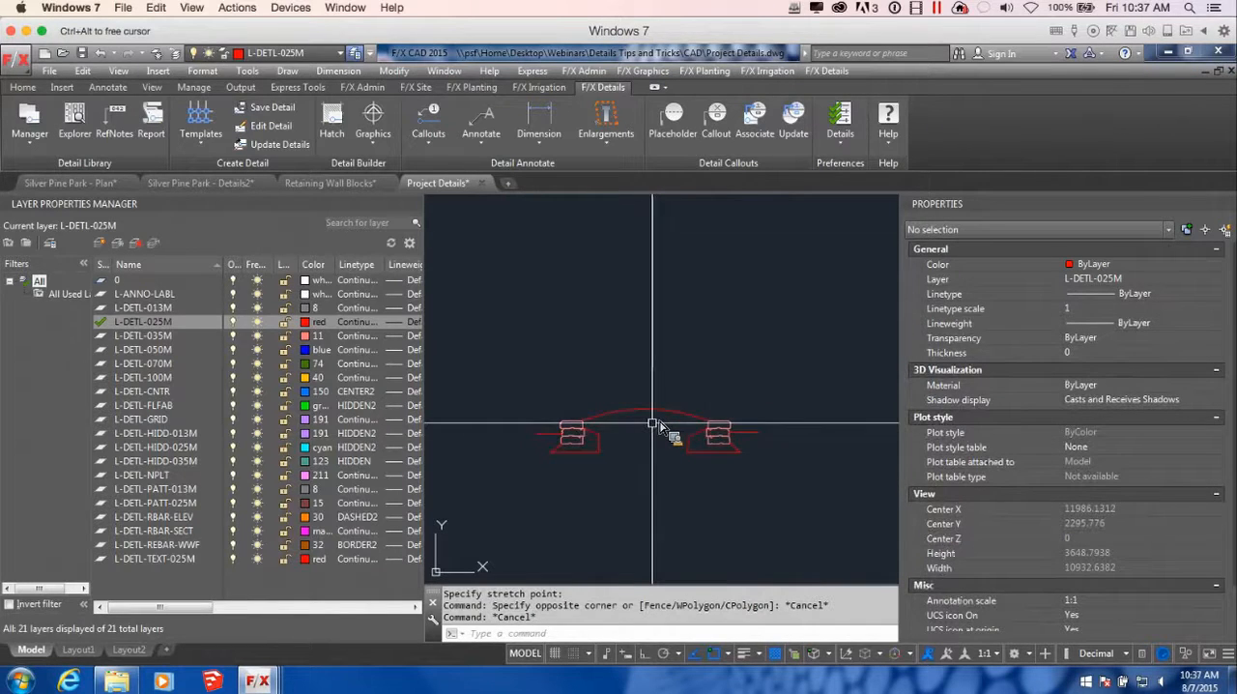
pyautogui.write('pl')
pyautogui.press('Return')
pyautogui.scroll(2, 660, 429)
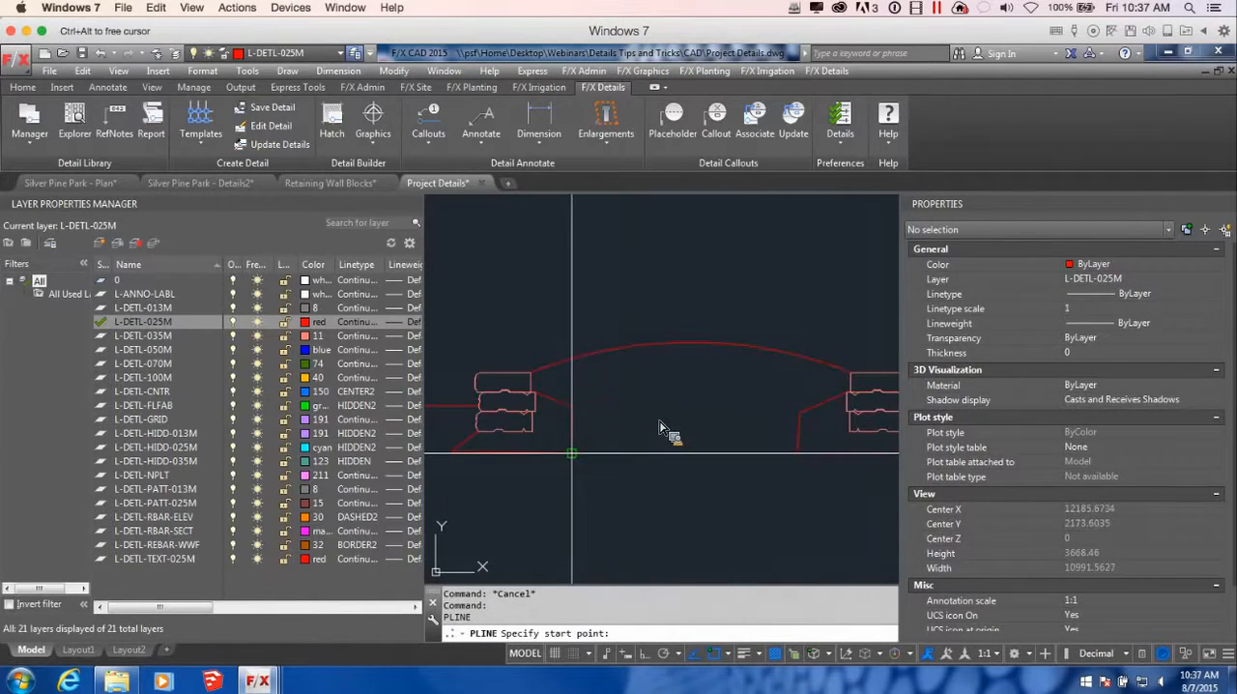
pyautogui.click(572, 453)
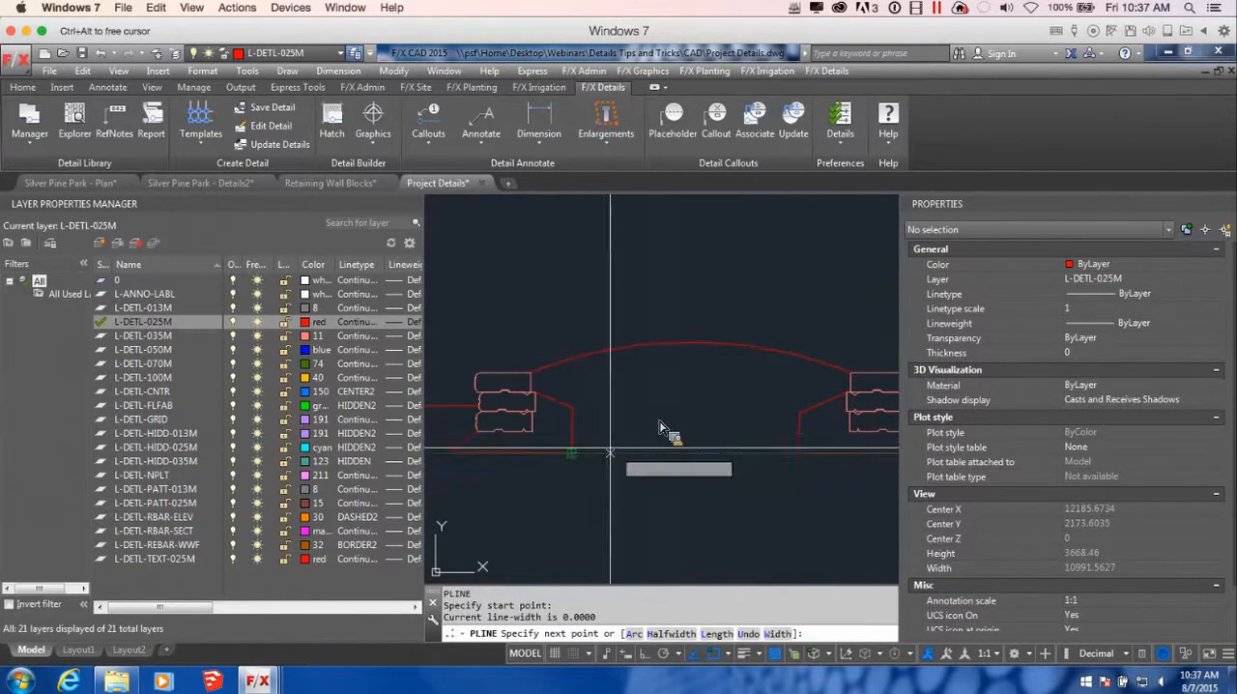
pyautogui.press('Escape')
# Draw a polyline between the inner sides of the two bases, with a raised, flat-topped trapezoid in the middle
pyautogui.press('Return')
pyautogui.click(573, 431)
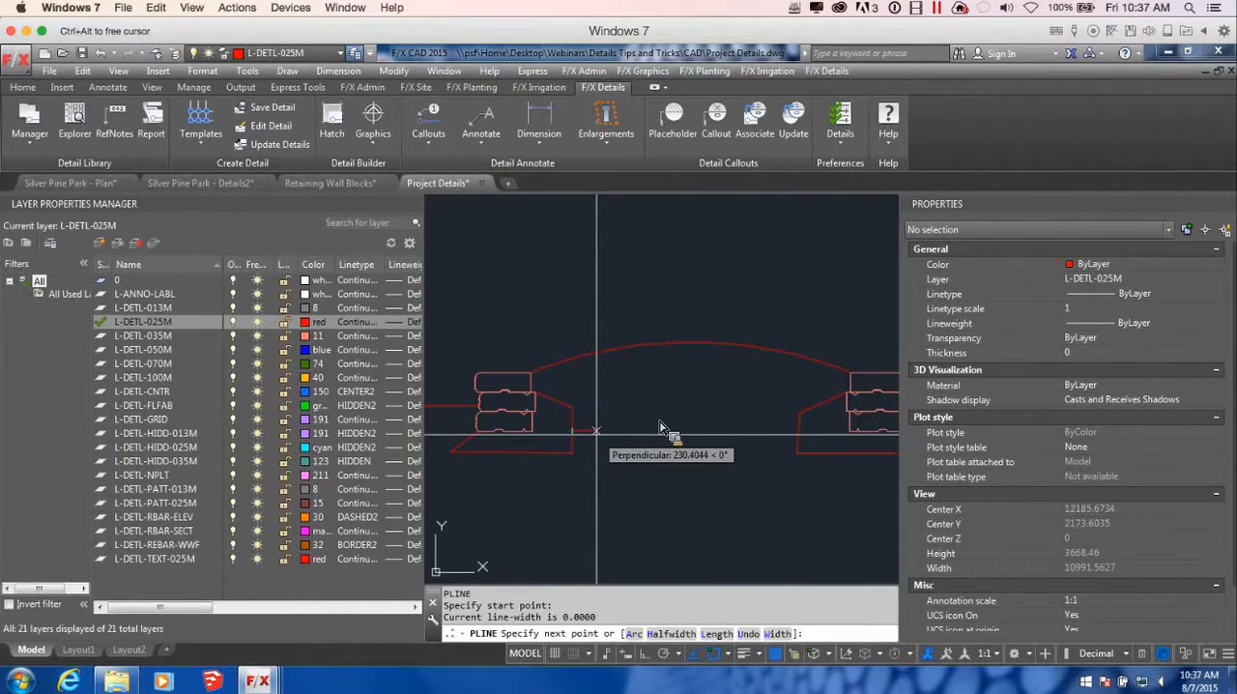
pyautogui.click(654, 430)
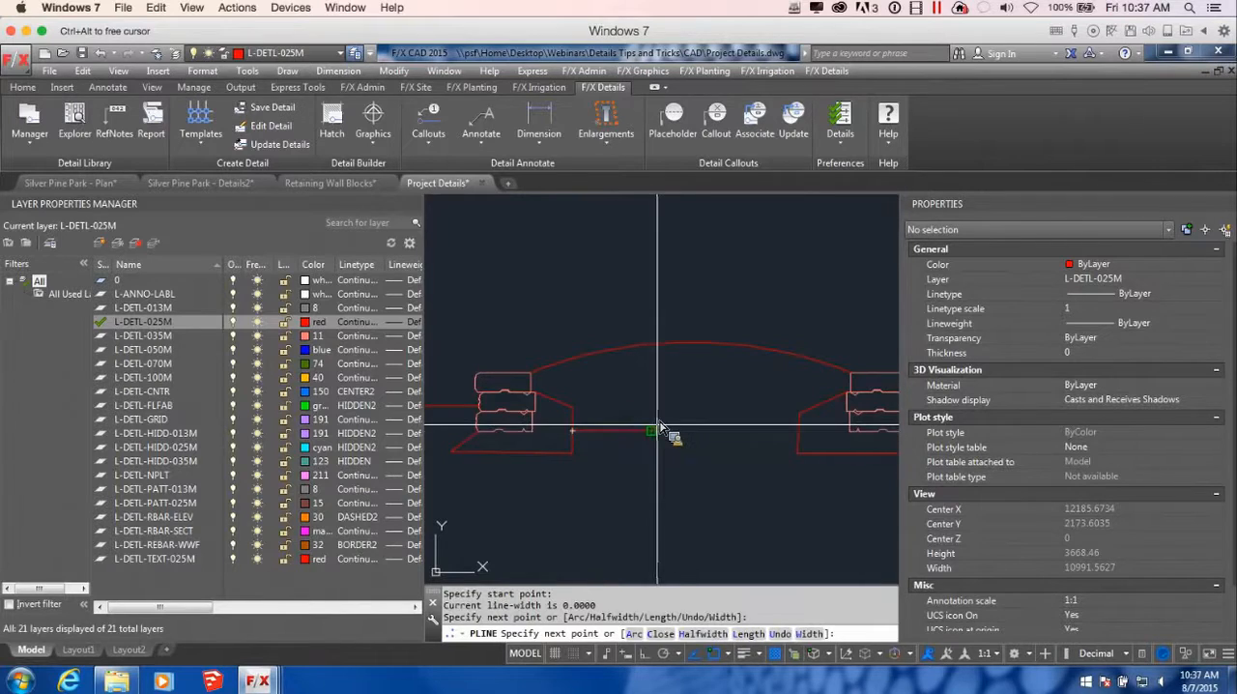
pyautogui.click(663, 399)
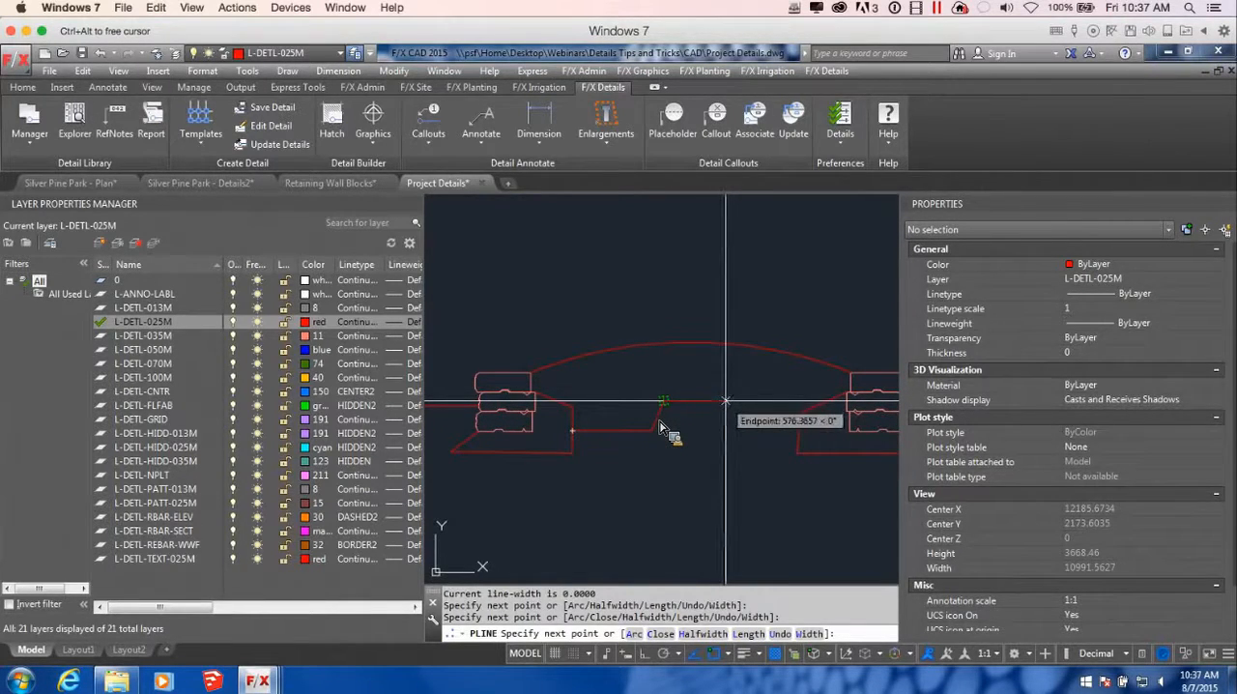
pyautogui.click(726, 400)
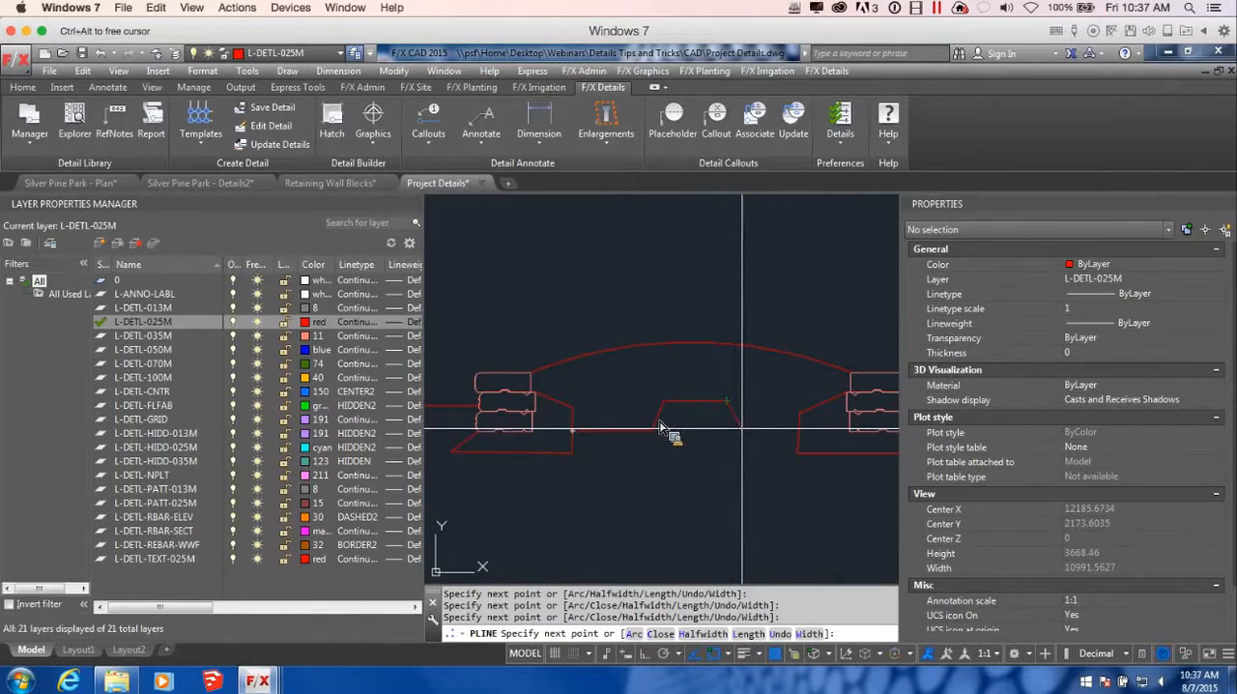
pyautogui.click(736, 427)
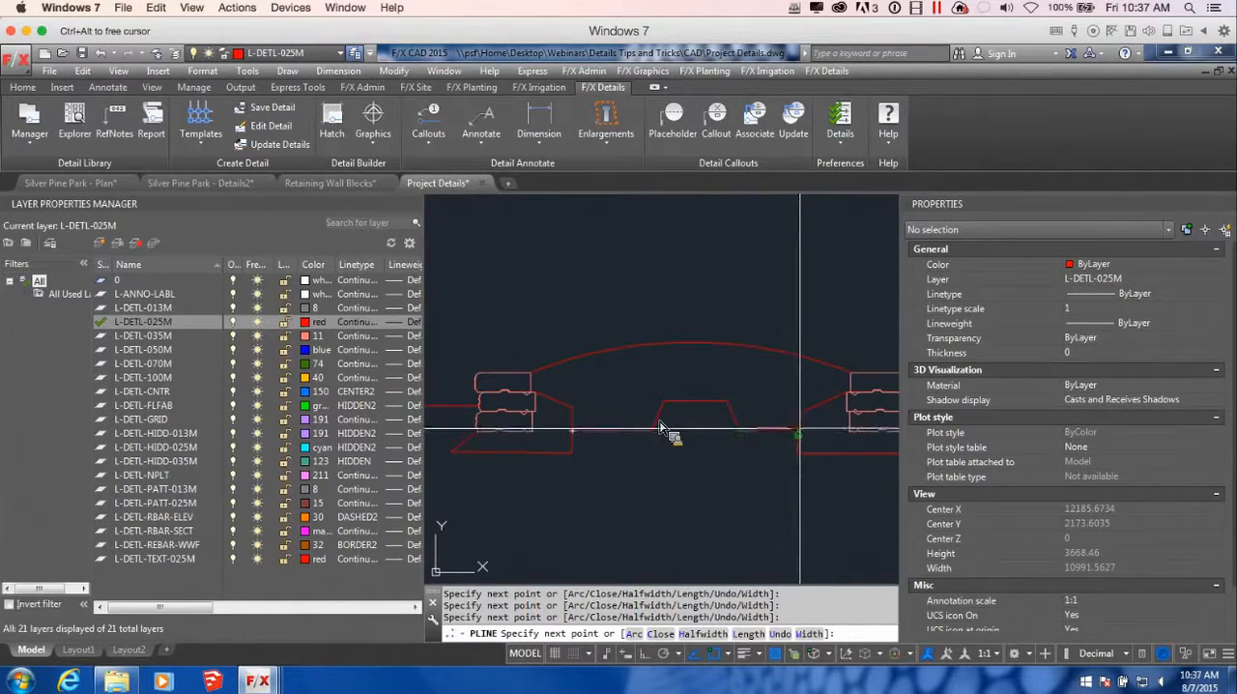
pyautogui.click(796, 430)
pyautogui.press('Return')
# Draw a curved subgrade polyline using arc segments from the original base's underside, sagging below and rising to the mirrored base's underside
pyautogui.scroll(-4, 660, 428)
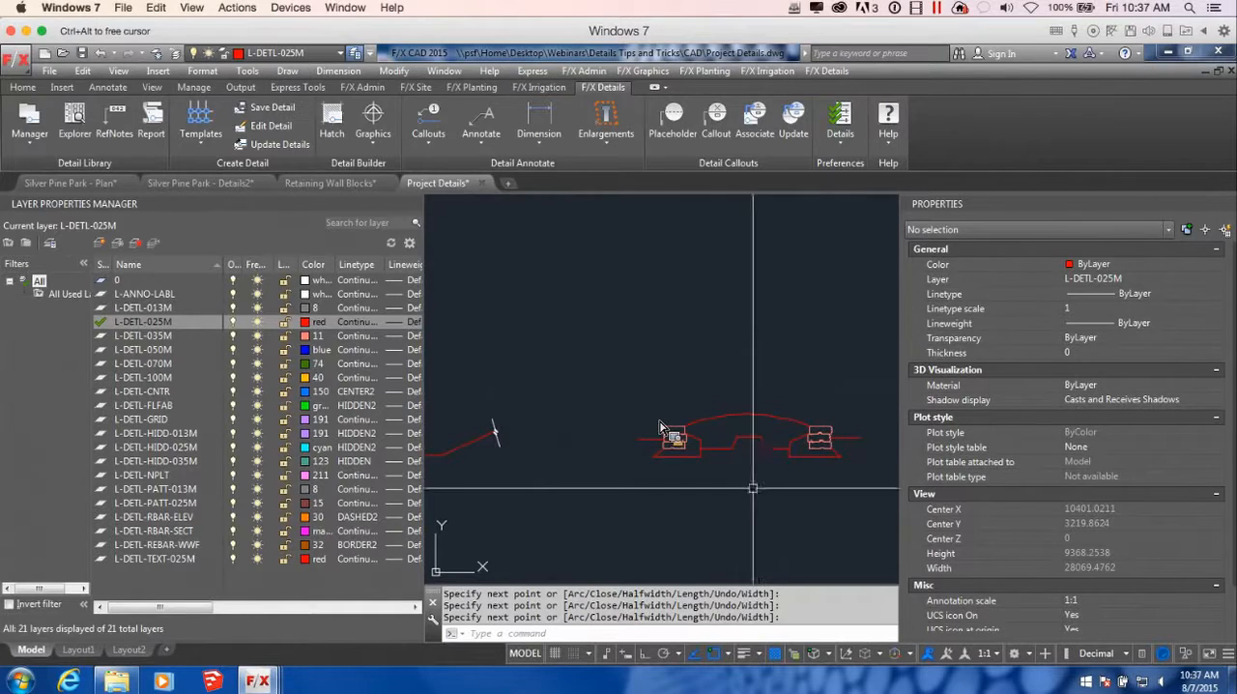
pyautogui.press('Return')
pyautogui.scroll(2, 660, 429)
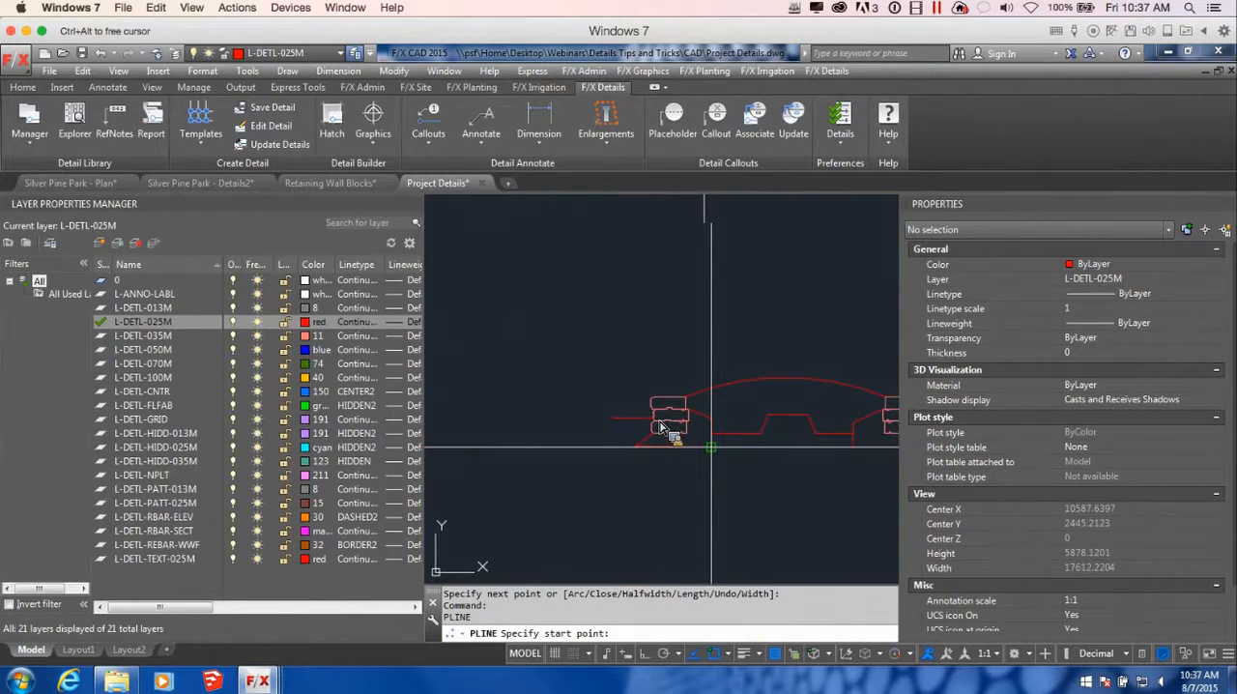
pyautogui.click(674, 442)
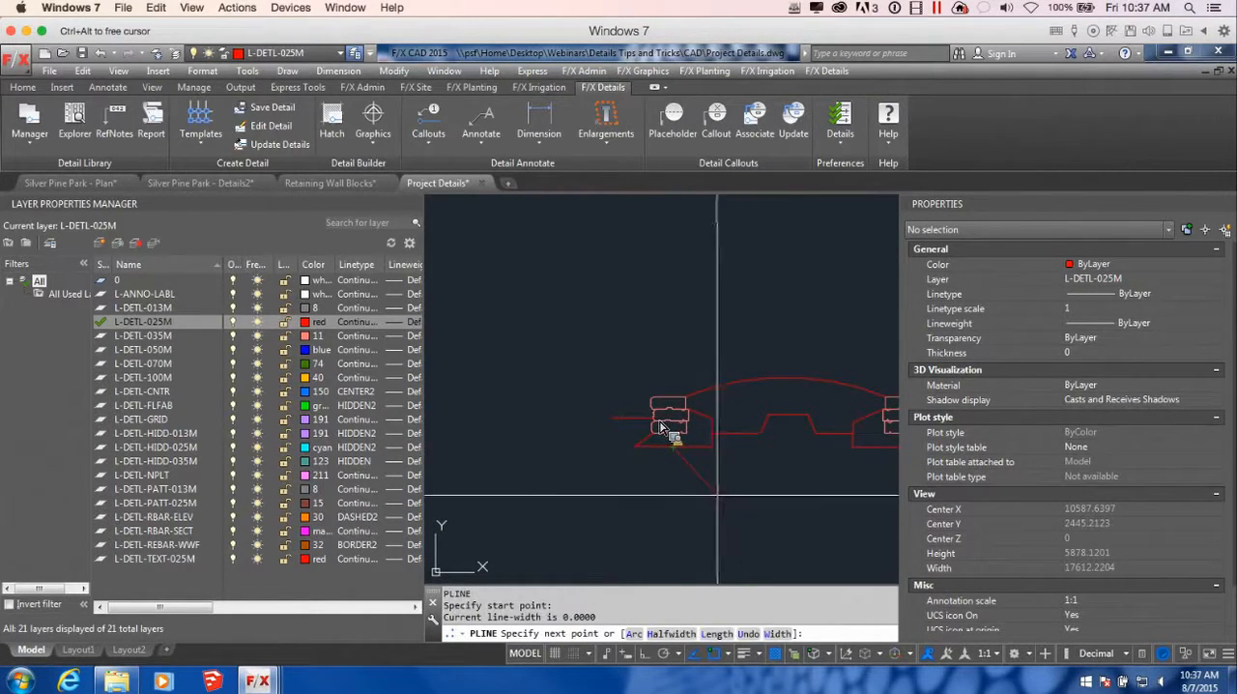
pyautogui.click(688, 476)
pyautogui.press('Return')
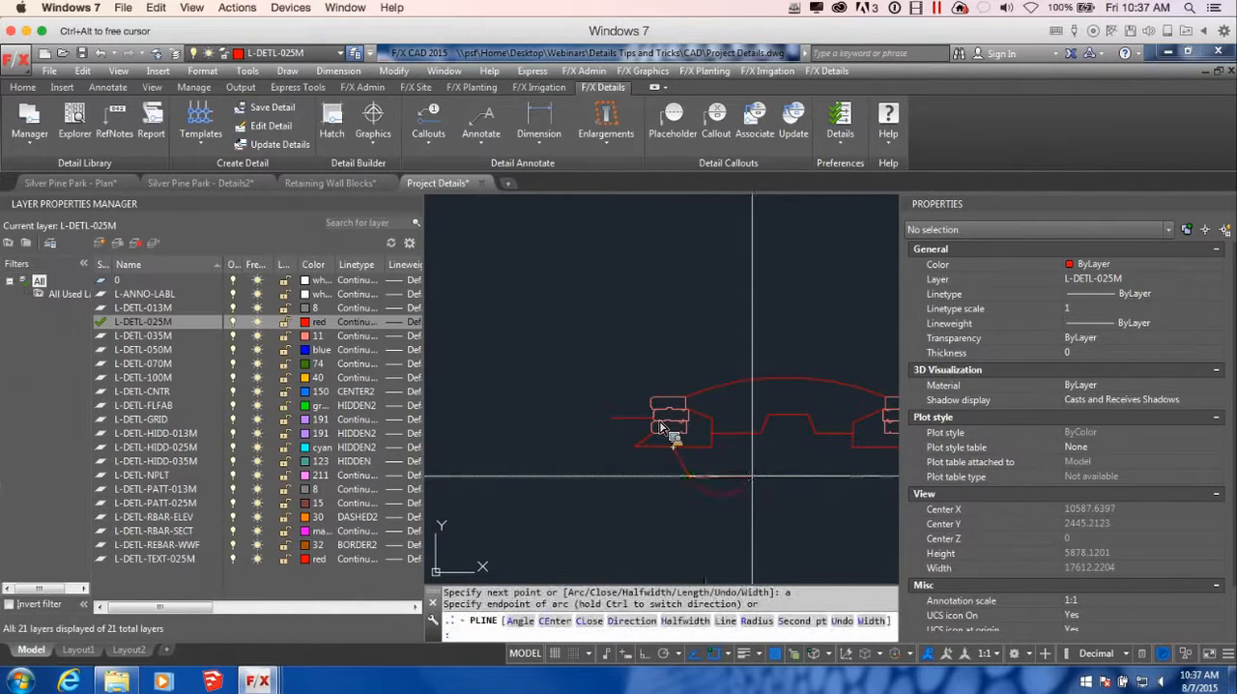
pyautogui.moveTo(788, 481); pyautogui.dragTo(660, 487, button='middle')
pyautogui.click(674, 491)
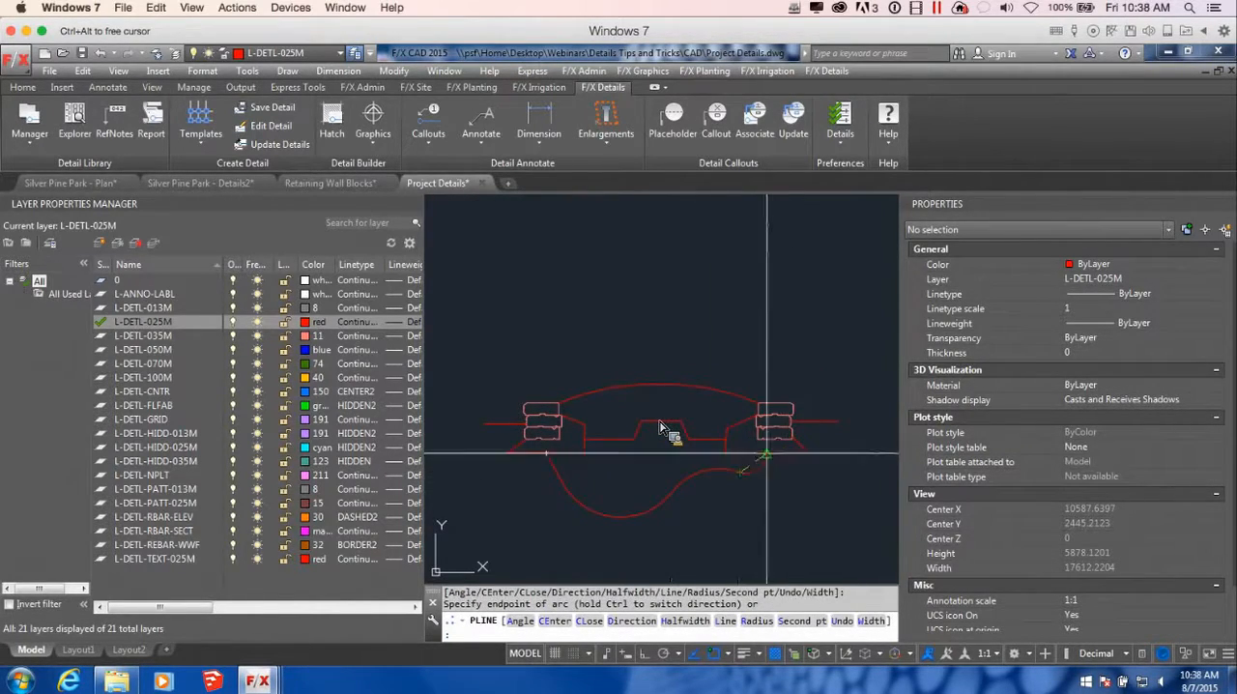
pyautogui.scroll(-2, 803, 498)
pyautogui.press('Return')
# Choose the tree TREE-10-DEC05 from the Plants elevation graphics for insertion
pyautogui.scroll(4, 643, 433)
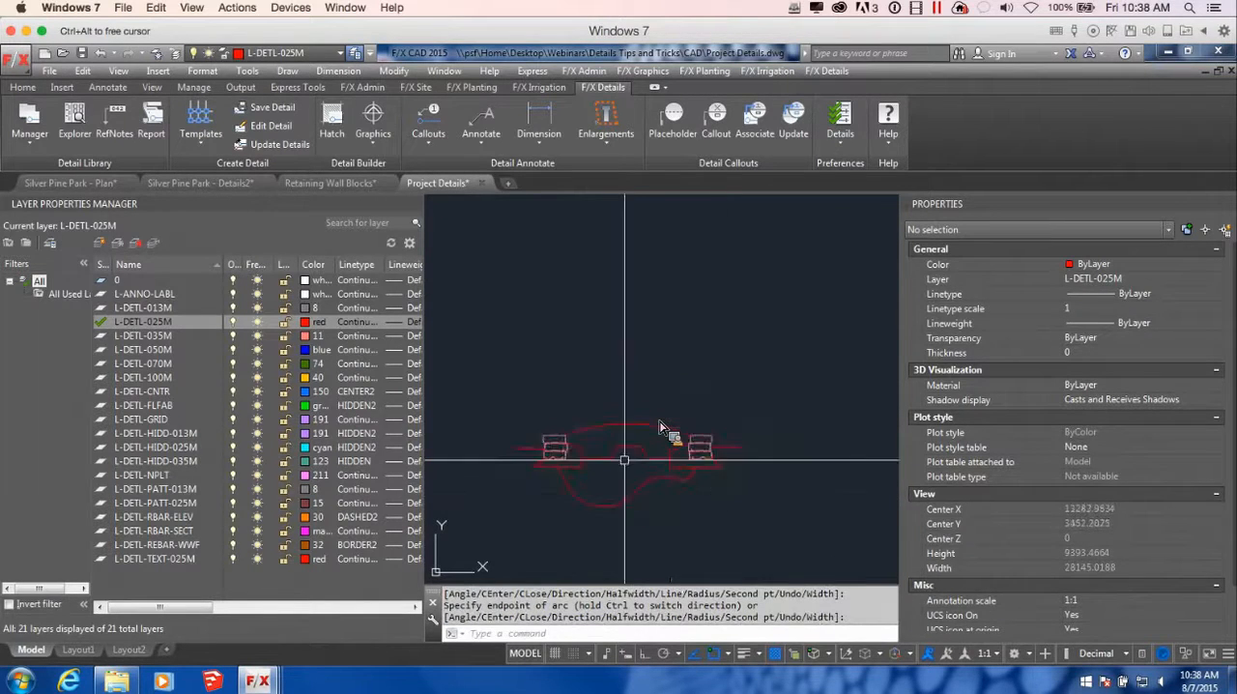
pyautogui.moveTo(812, 429); pyautogui.dragTo(725, 464, button='middle')
pyautogui.scroll(2, 732, 461)
pyautogui.scroll(-2, 734, 461)
pyautogui.moveTo(794, 481)
pyautogui.mouseDown(button='middle')
pyautogui.moveTo(737, 359)
pyautogui.moveTo(765, 377)
pyautogui.mouseUp(button='middle')
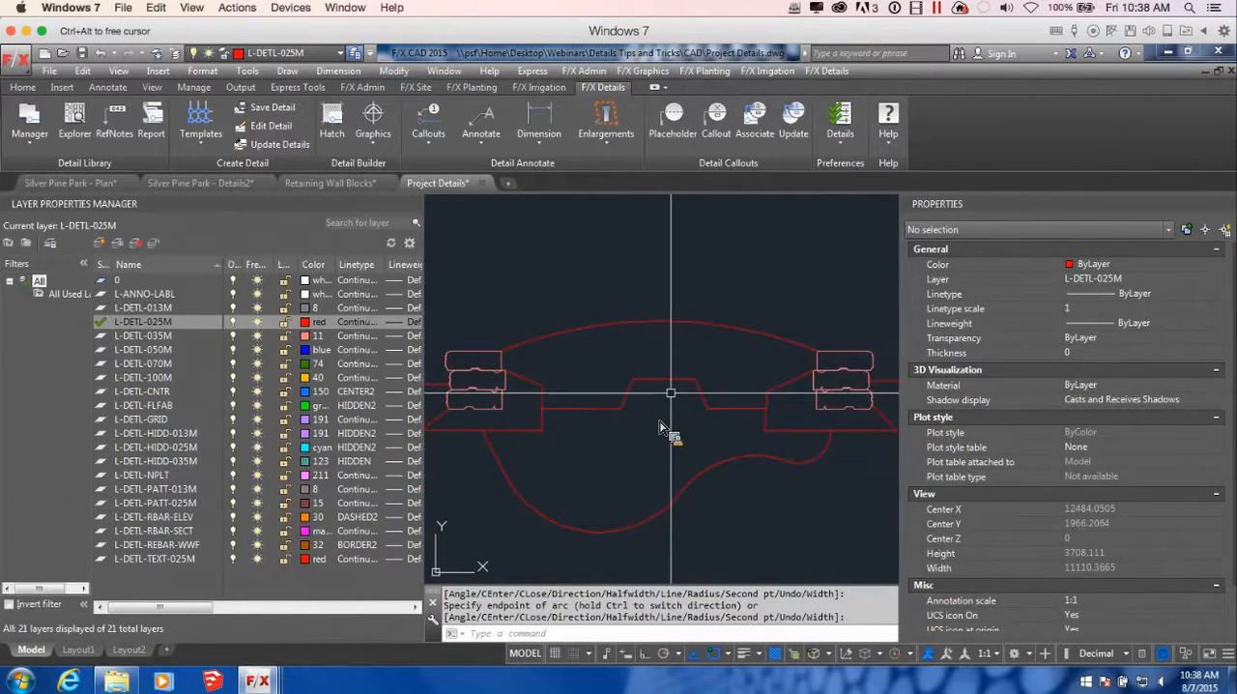
pyautogui.click(376, 142)
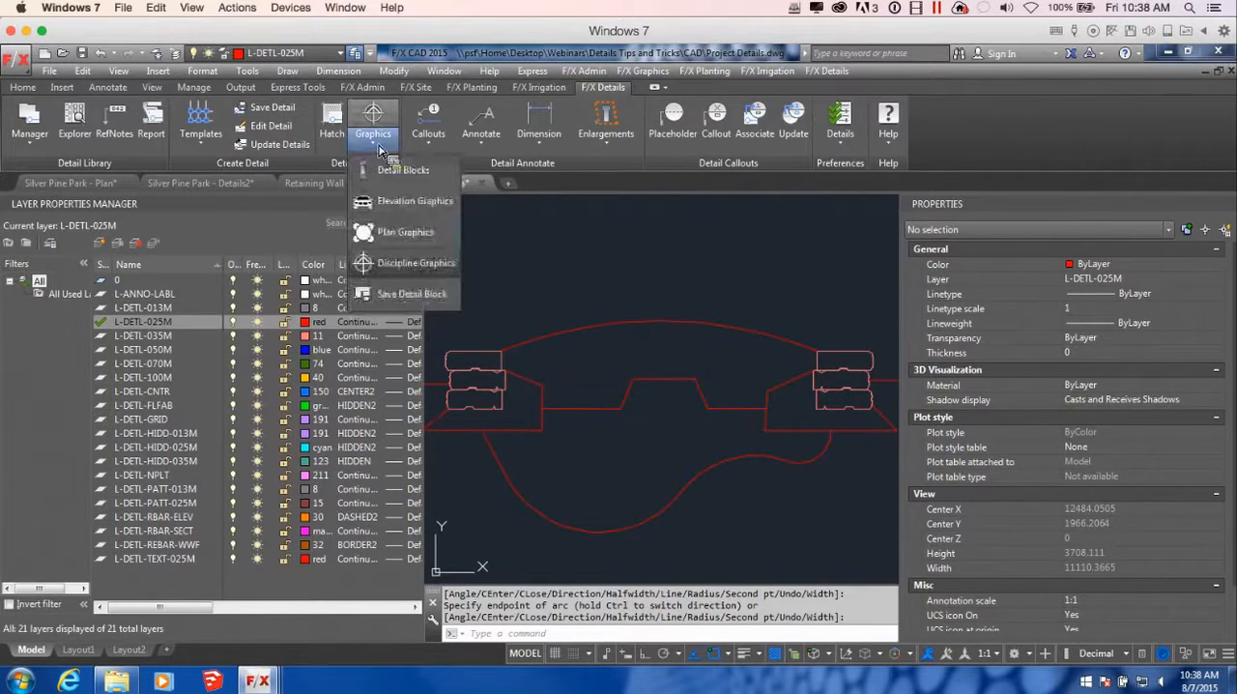
pyautogui.click(402, 202)
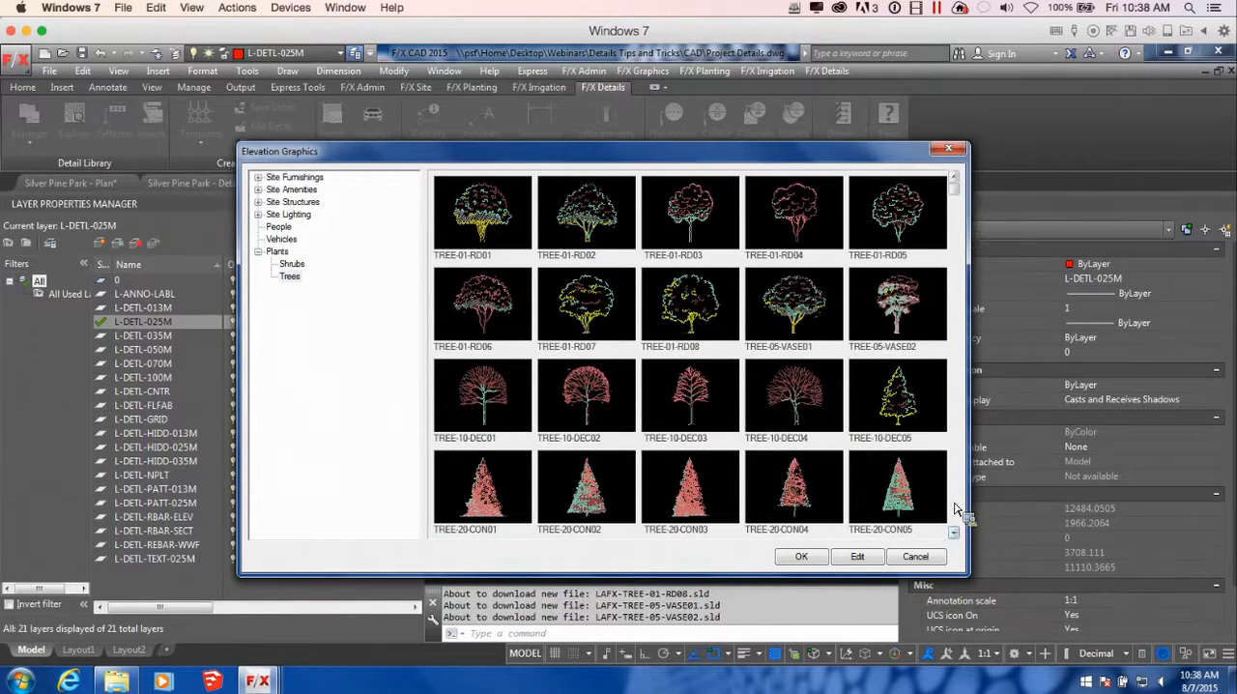
pyautogui.click(903, 398)
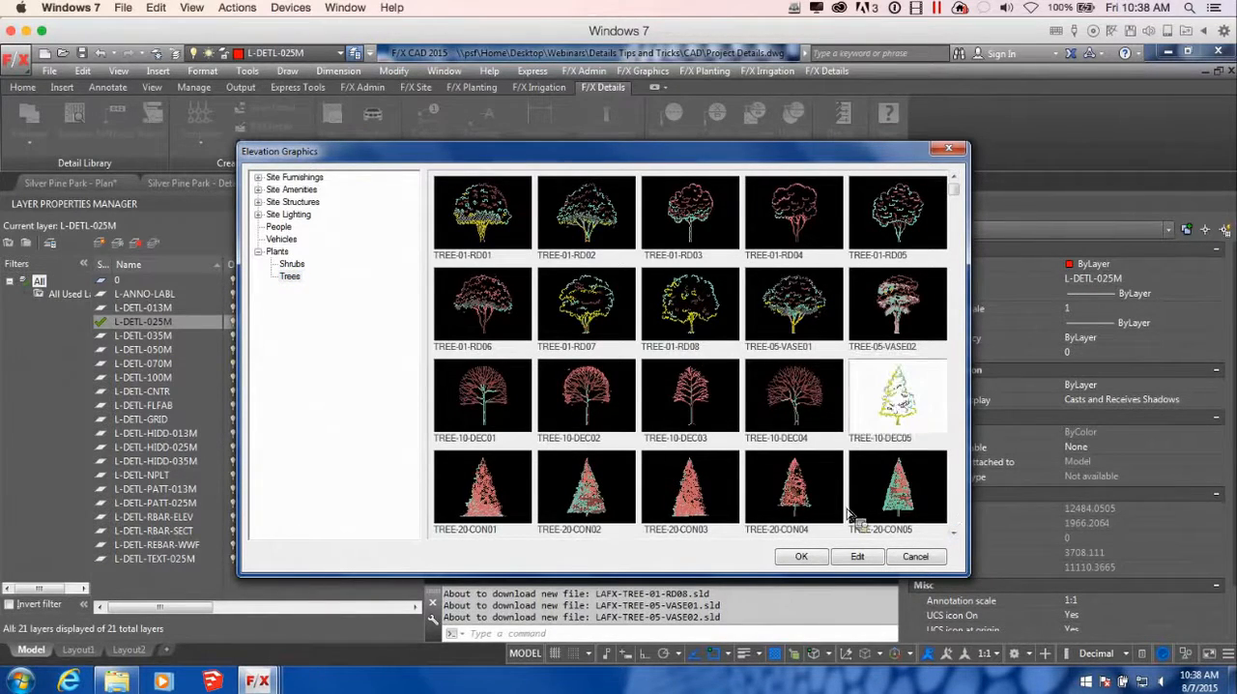
pyautogui.click(804, 559)
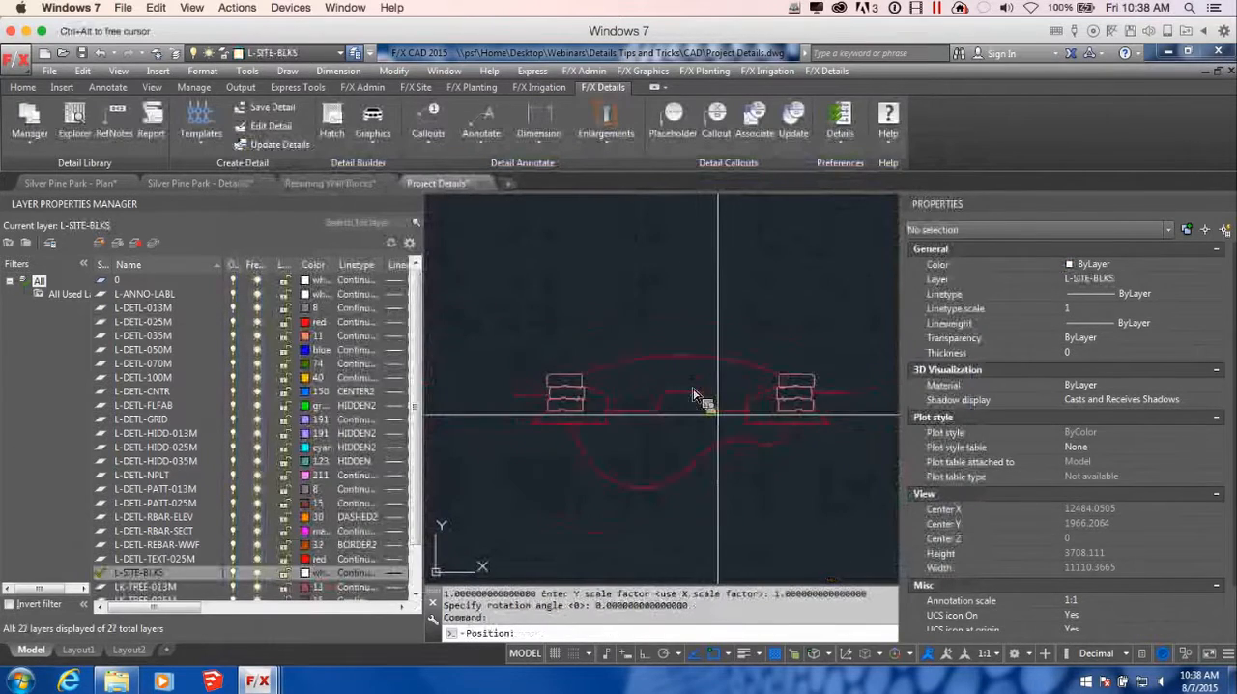
# Place the tree on the crest of the arched grade line, enlarge it by eye, and select it
pyautogui.click(665, 406)
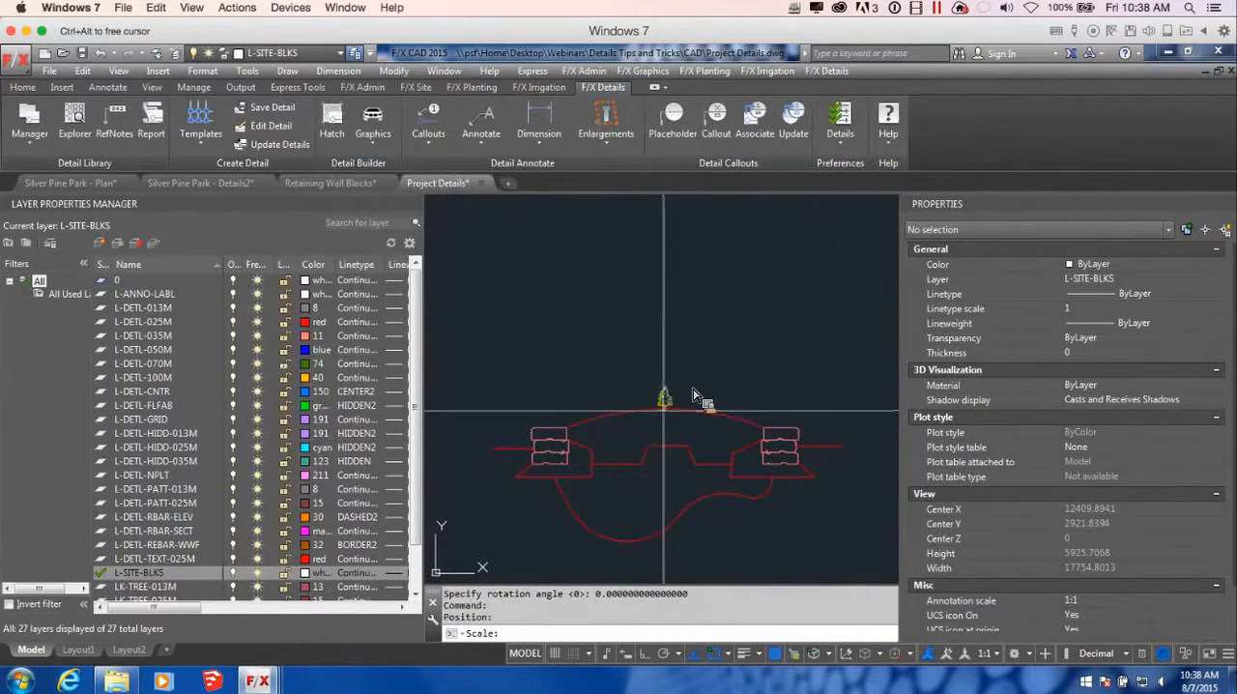
pyautogui.scroll(-3, 694, 394)
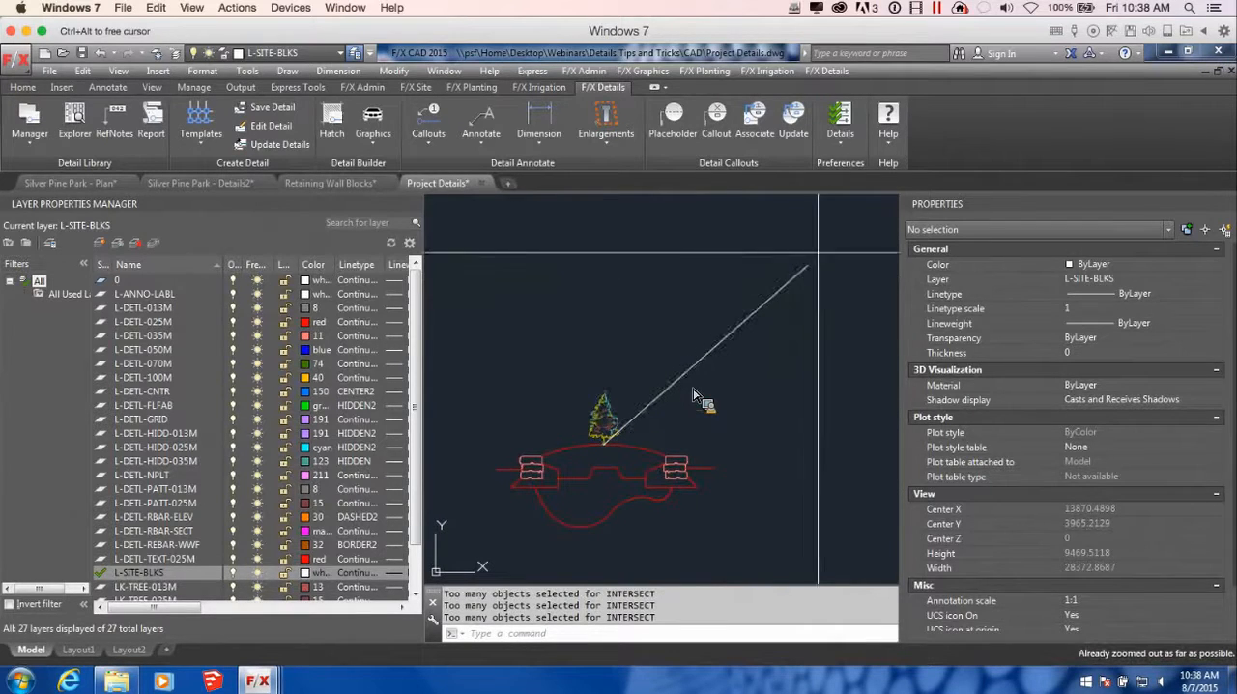
pyautogui.scroll(-2, 695, 394)
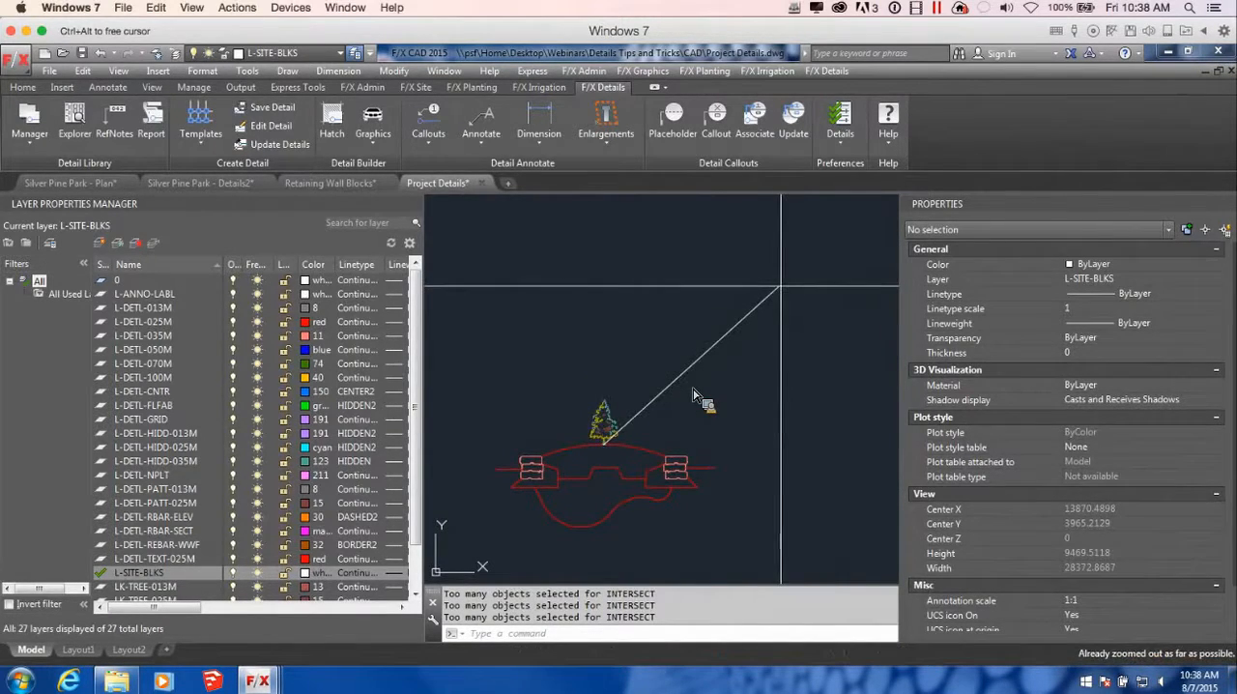
pyautogui.click(826, 232)
pyautogui.press('Escape')
pyautogui.click(601, 426)
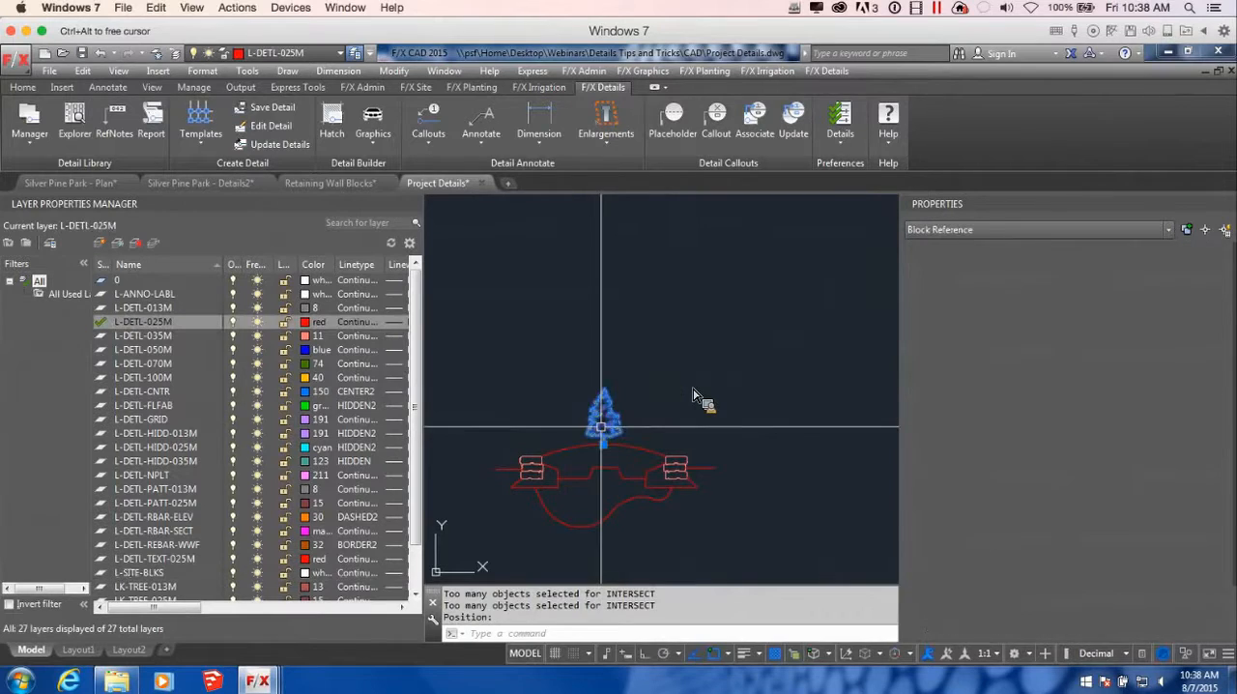
# Try to scale the elevation tree by a factor of 200 from its trunk base
pyautogui.write('sc')
pyautogui.press('Return')
pyautogui.scroll(3, 628, 435)
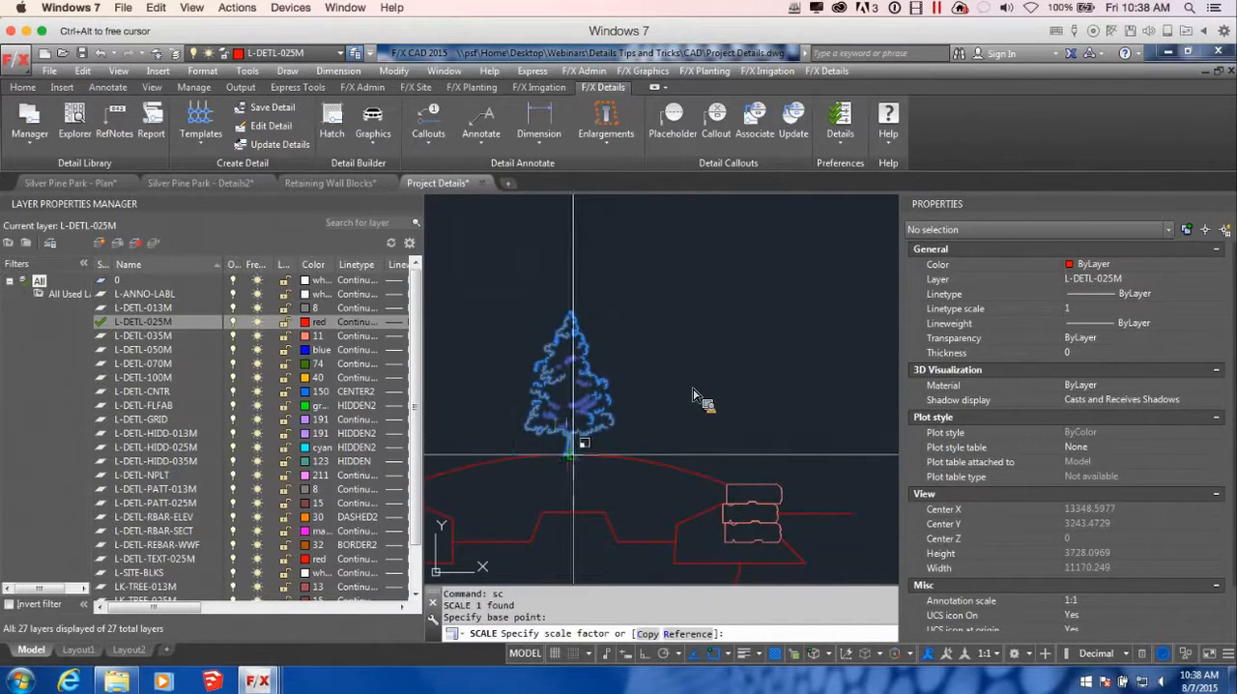
pyautogui.scroll(-3, 618, 437)
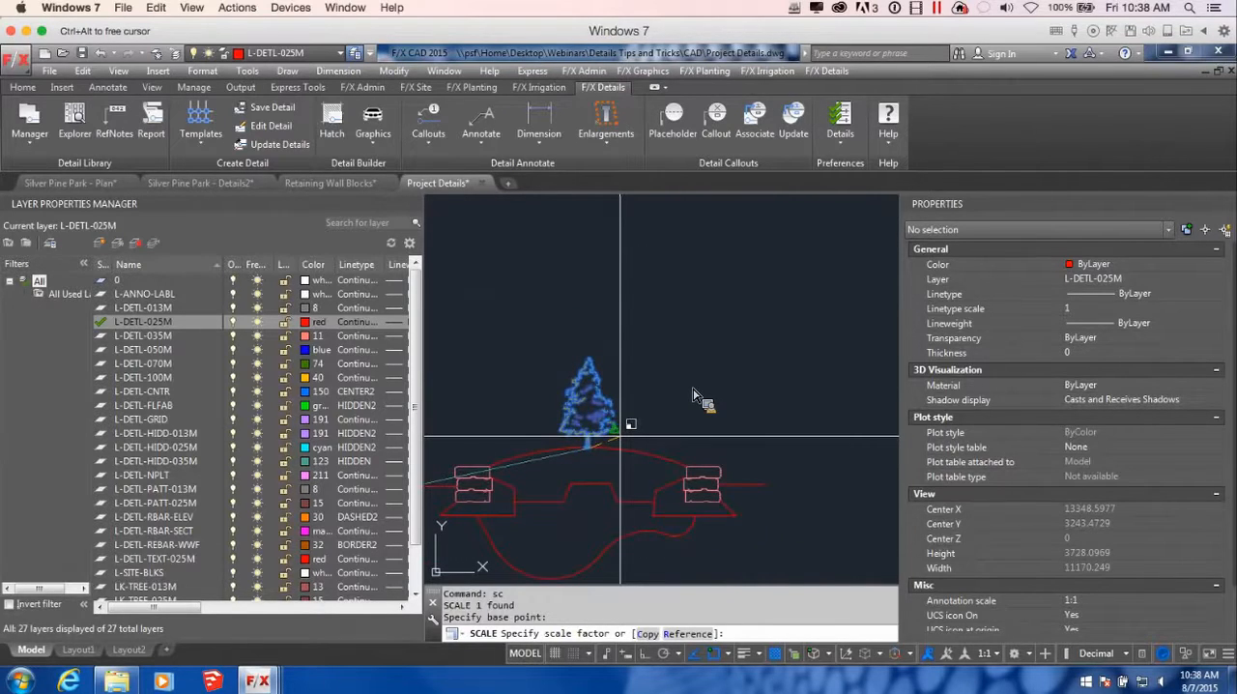
pyautogui.write('200')
pyautogui.press('Return')
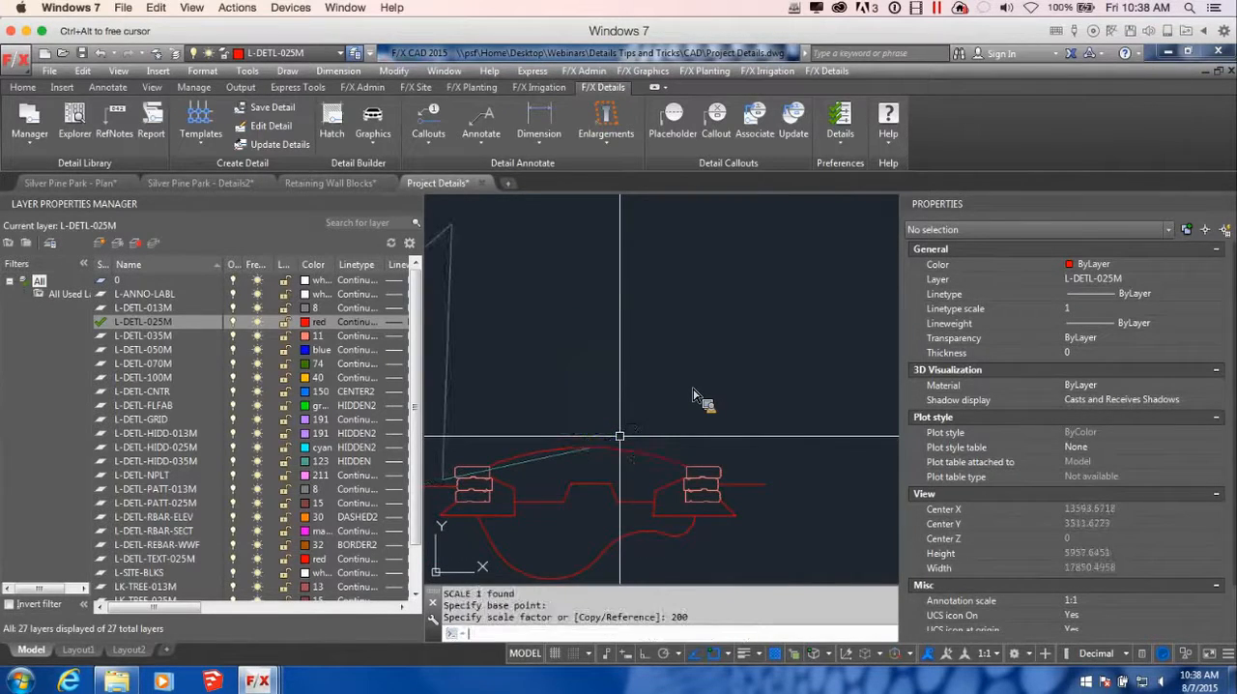
# Undo the tree's oversized scaling and regenerate the drawing
pyautogui.scroll(-4, 620, 437)
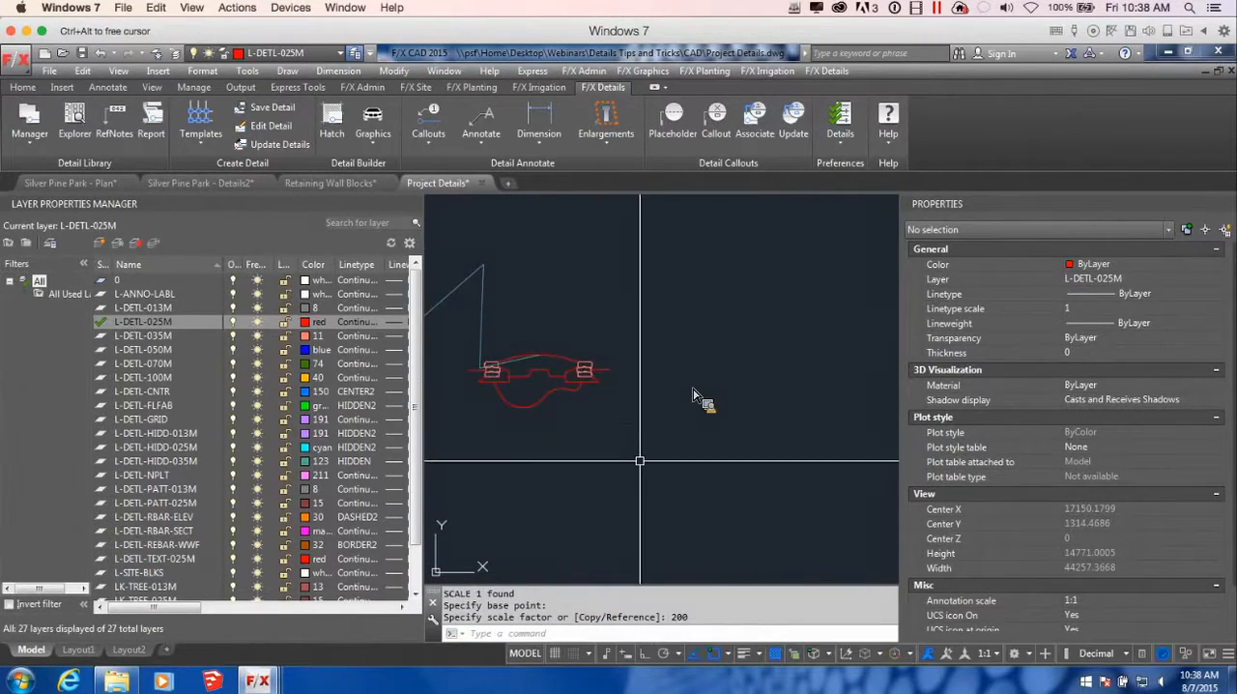
pyautogui.scroll(4, 556, 353)
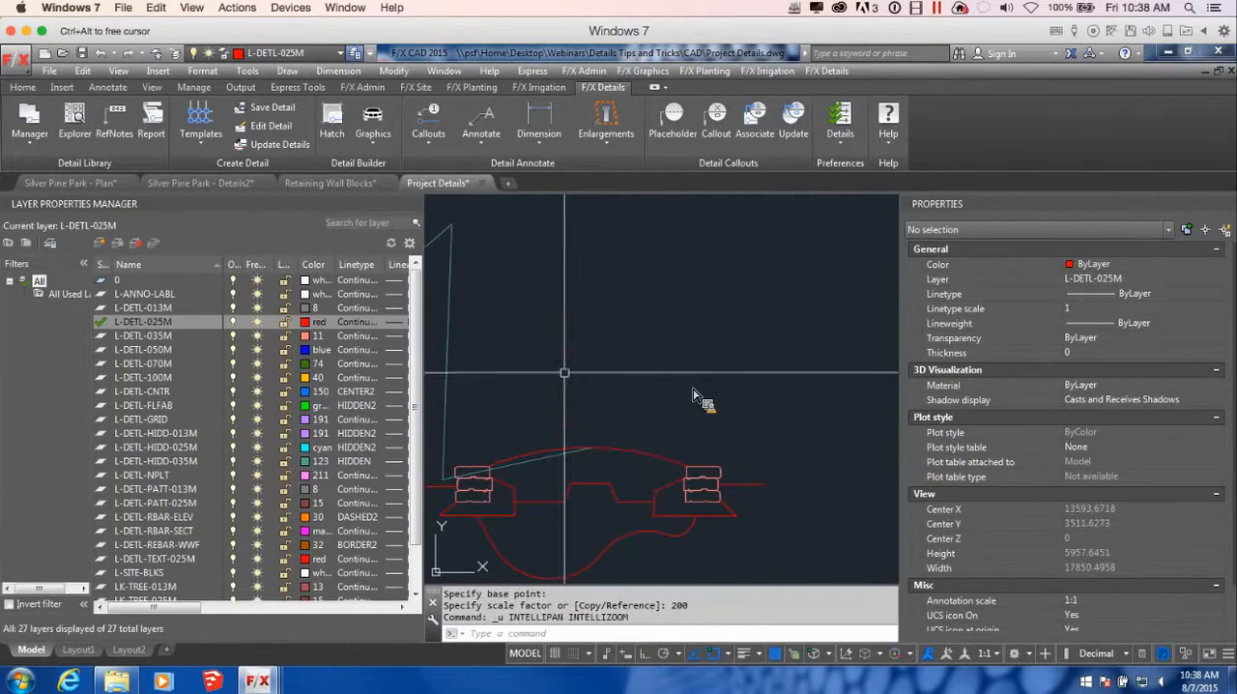
pyautogui.hotkey('ctrl', 'z')
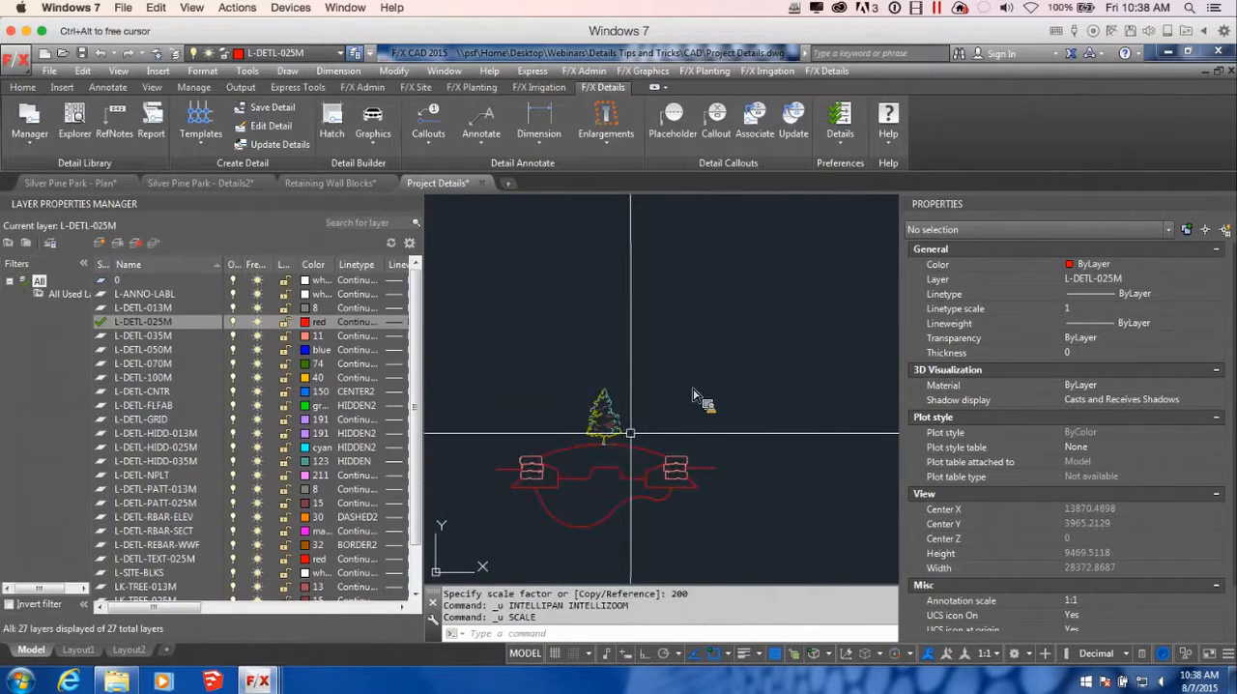
pyautogui.scroll(-4, 664, 429)
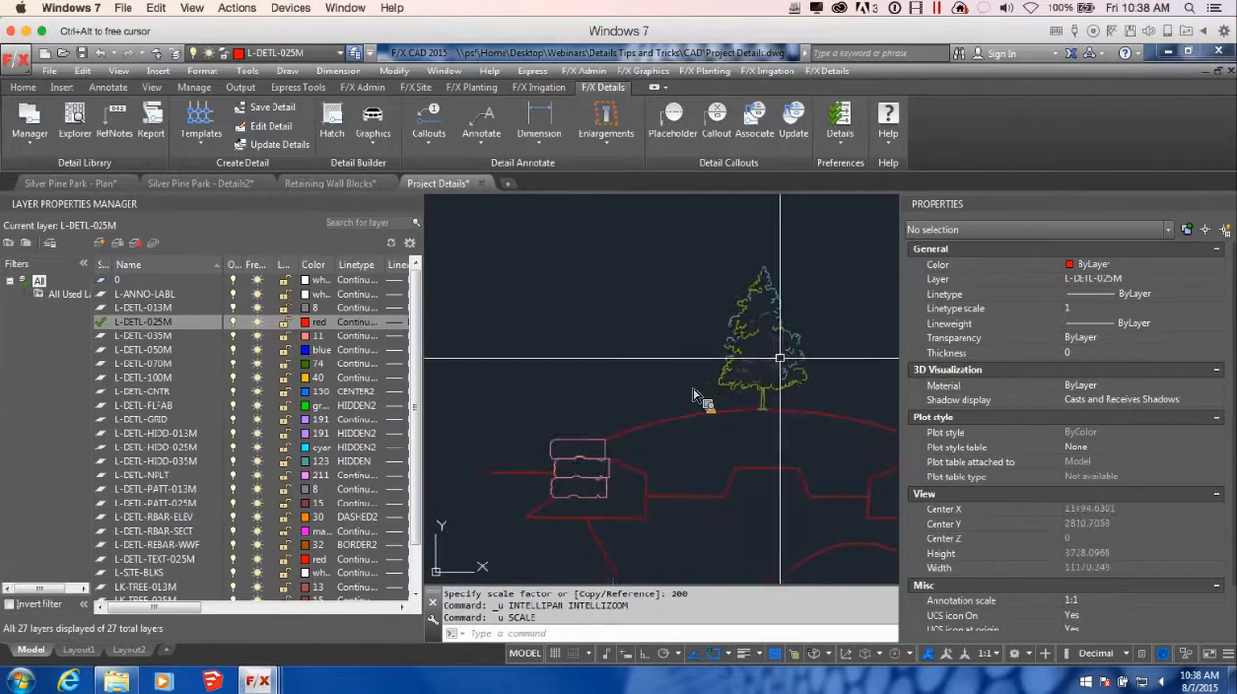
pyautogui.write('re')
pyautogui.press('Return')
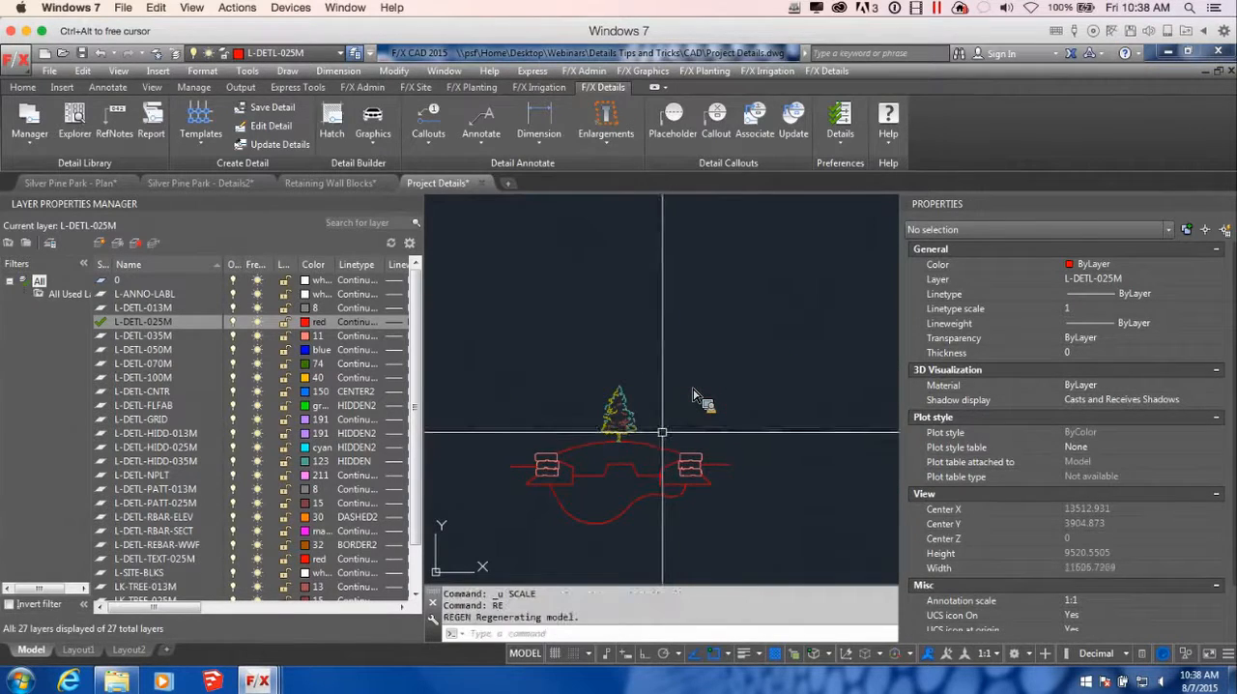
# Enlarge the tree with Align, using its base and tip as source points, a higher tip destination, and scaling to the alignment points
pyautogui.click(623, 423)
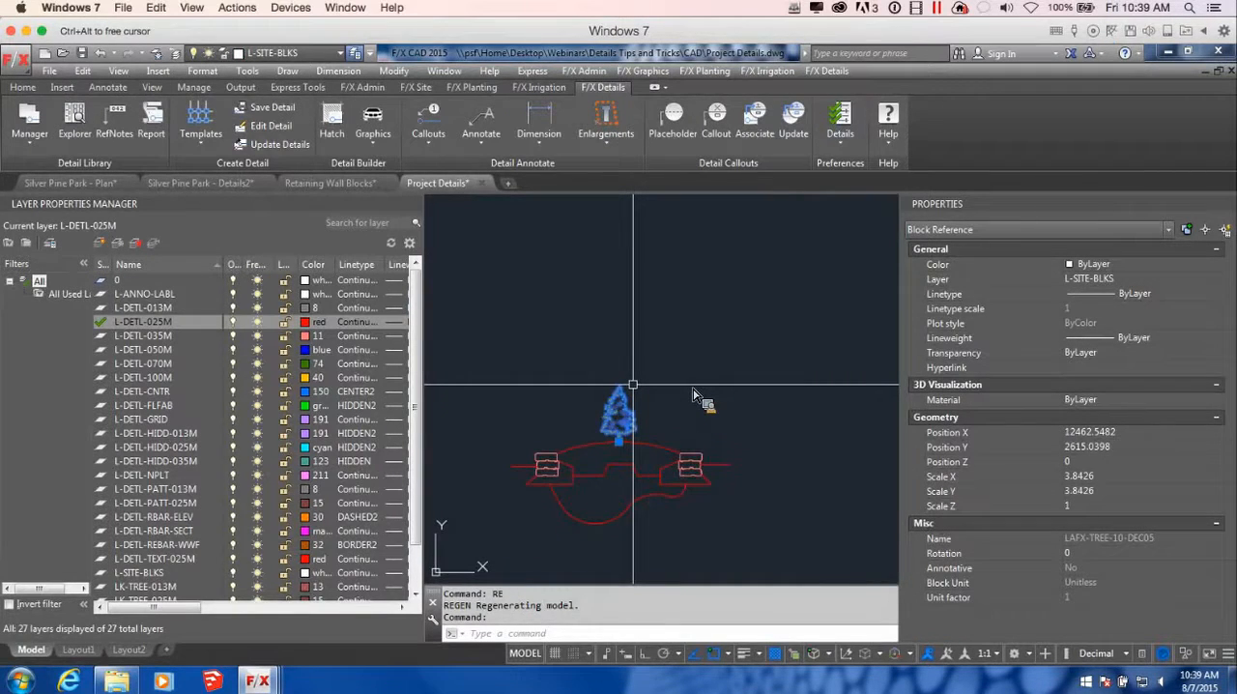
pyautogui.write('align')
pyautogui.press('Return')
pyautogui.scroll(2, 602, 497)
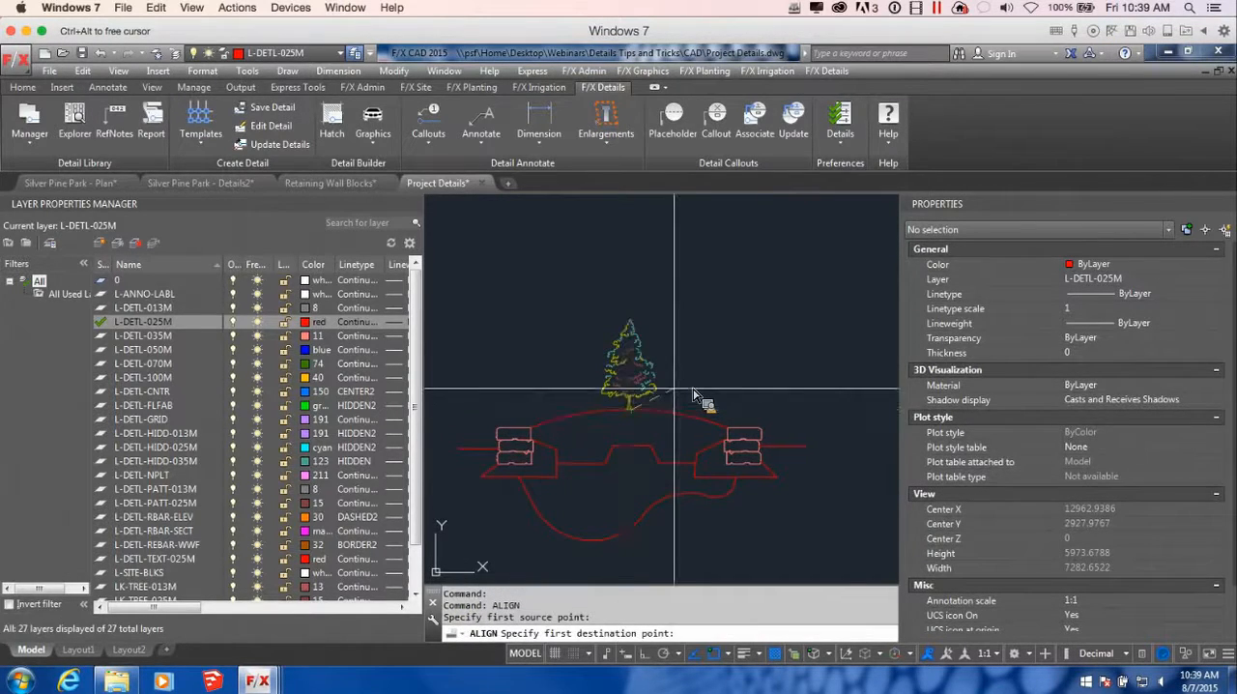
pyautogui.click(653, 421)
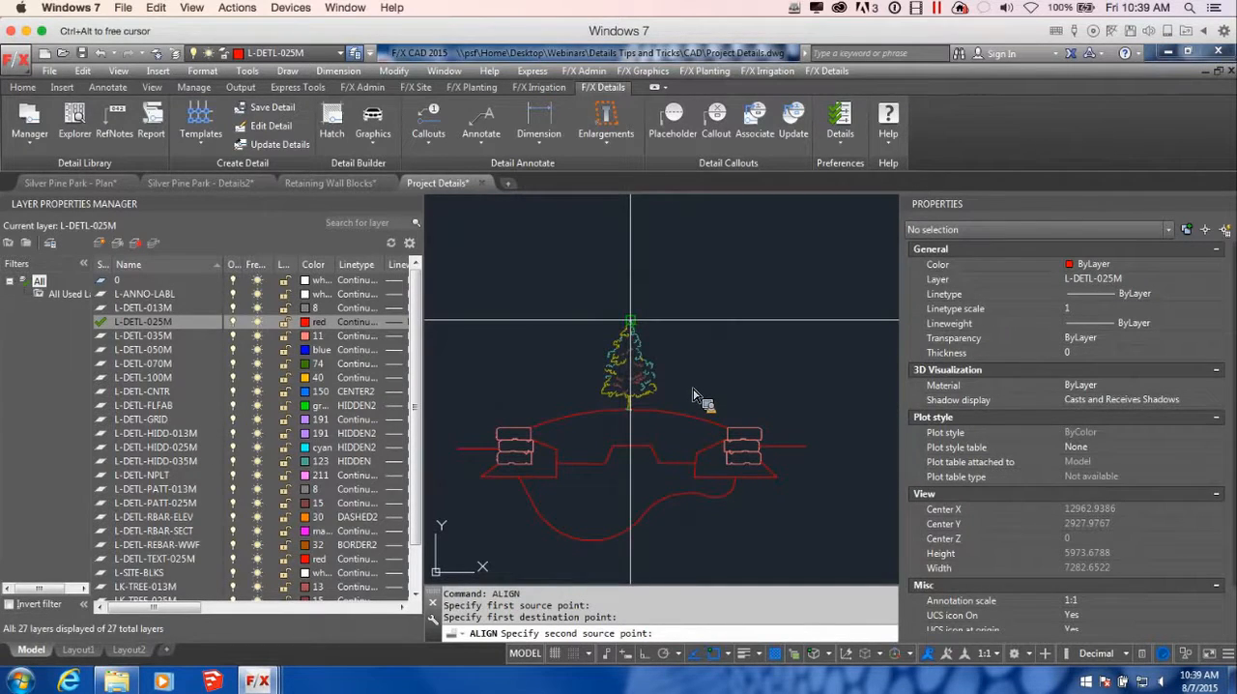
pyautogui.click(630, 320)
pyautogui.scroll(-5, 644, 327)
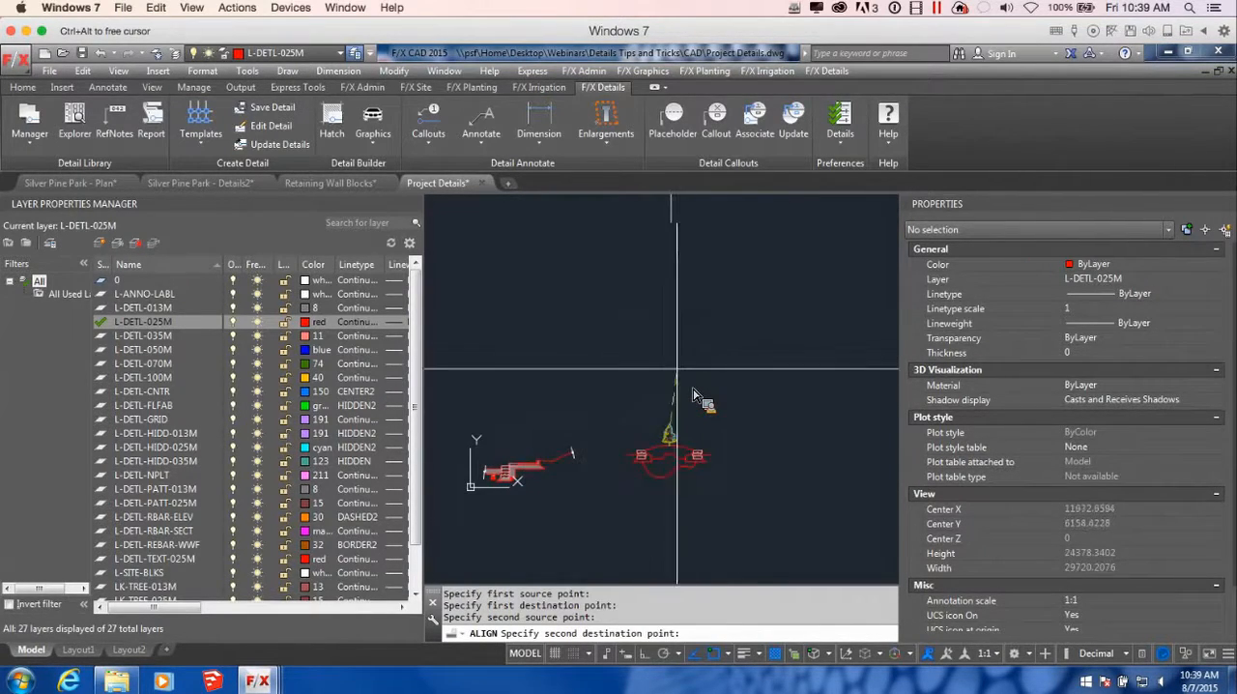
pyautogui.scroll(4, 672, 335)
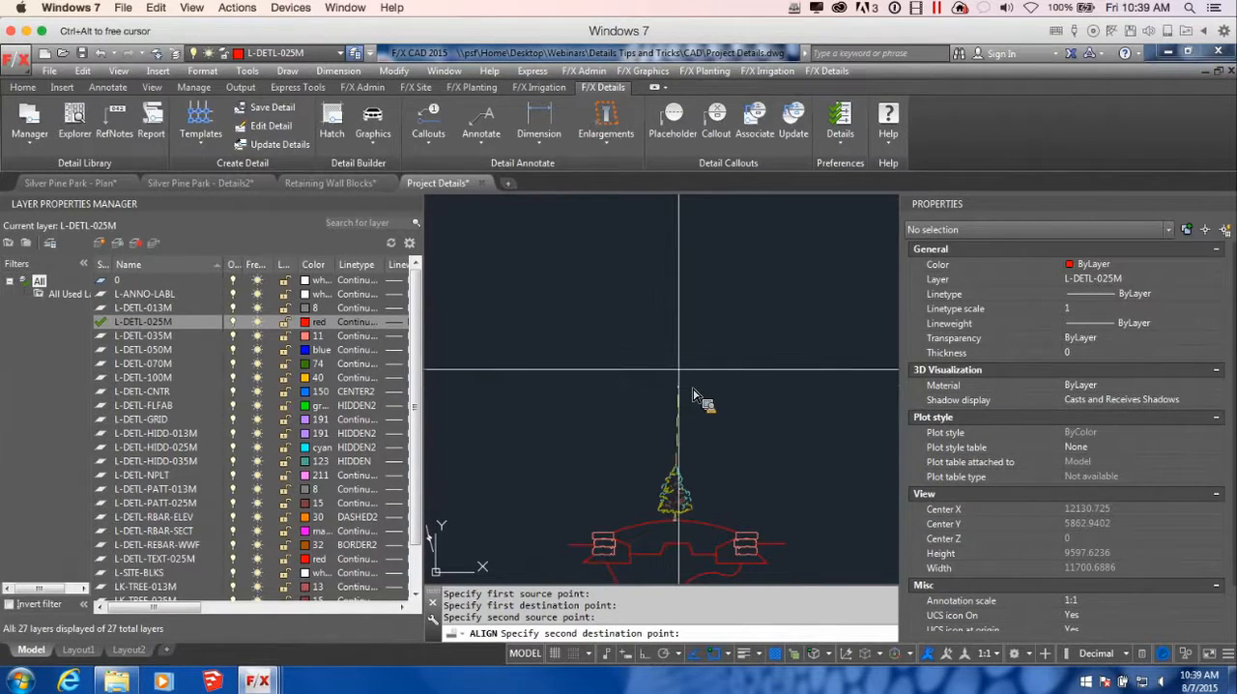
pyautogui.click(676, 368)
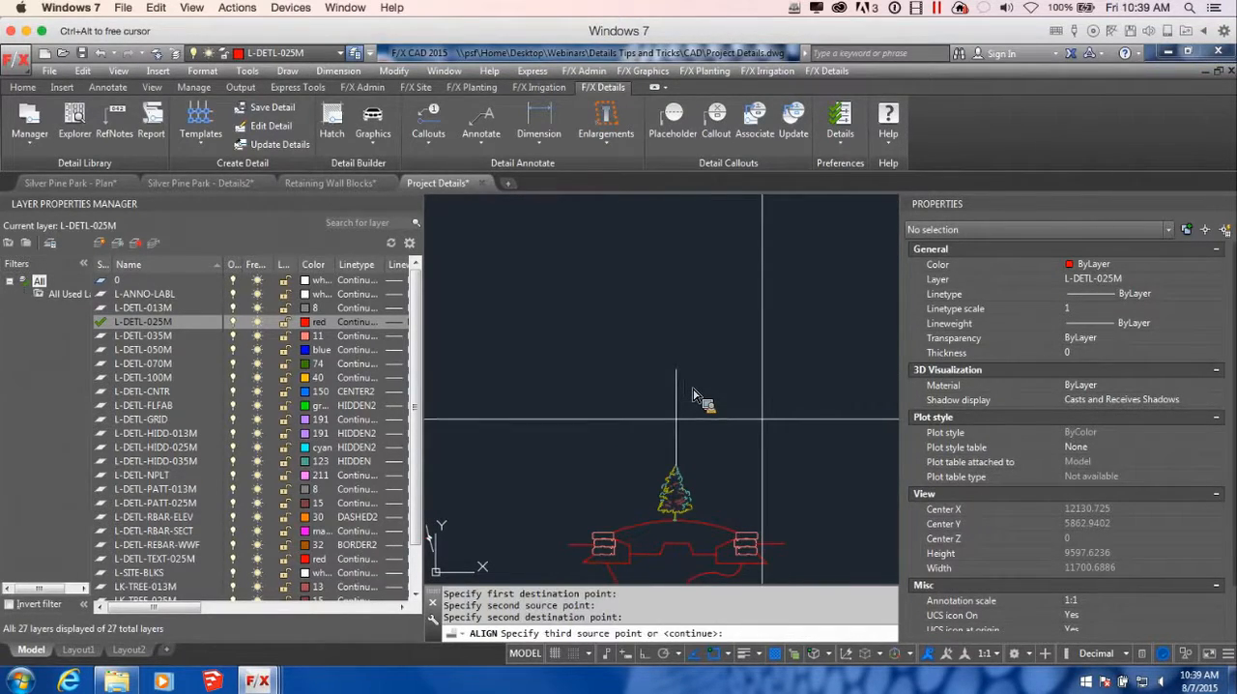
pyautogui.press('Return')
pyautogui.write('y')
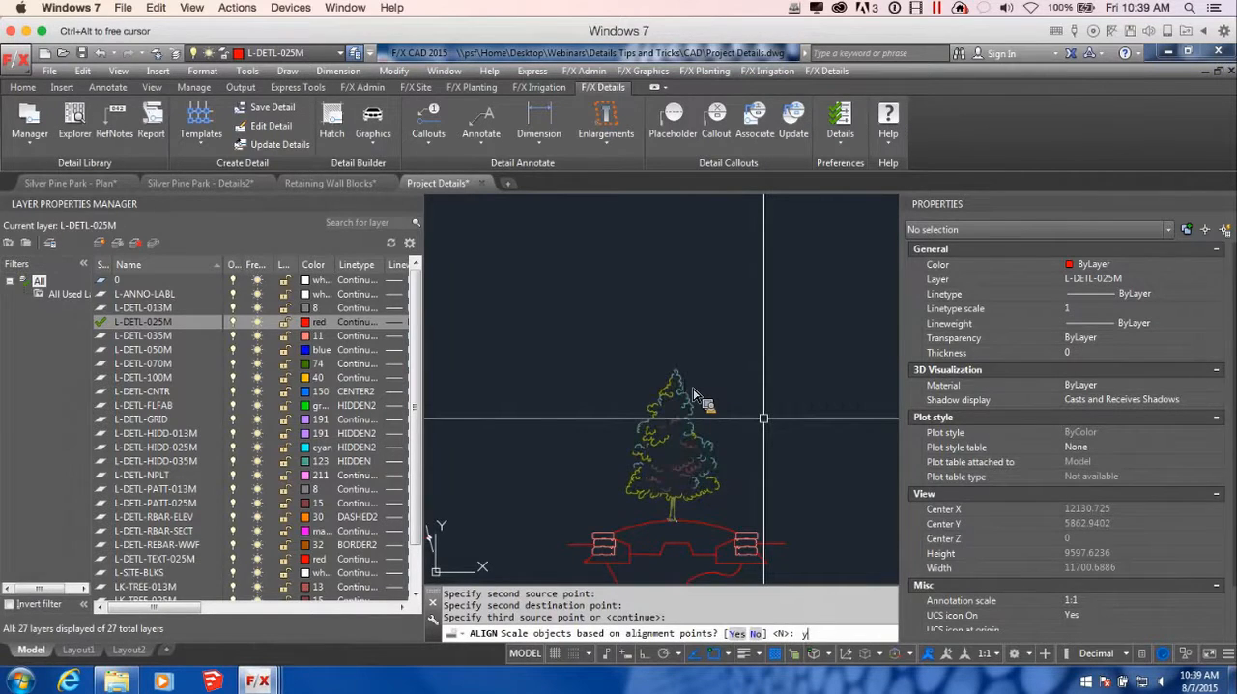
pyautogui.press('Return')
# Move the enlarged tree by its insertion point so the trunk stands on the middle of the arched grade line
pyautogui.scroll(-5, 757, 441)
pyautogui.moveTo(828, 494); pyautogui.dragTo(754, 444, button='middle')
pyautogui.scroll(5, 666, 440)
pyautogui.scroll(2, 662, 440)
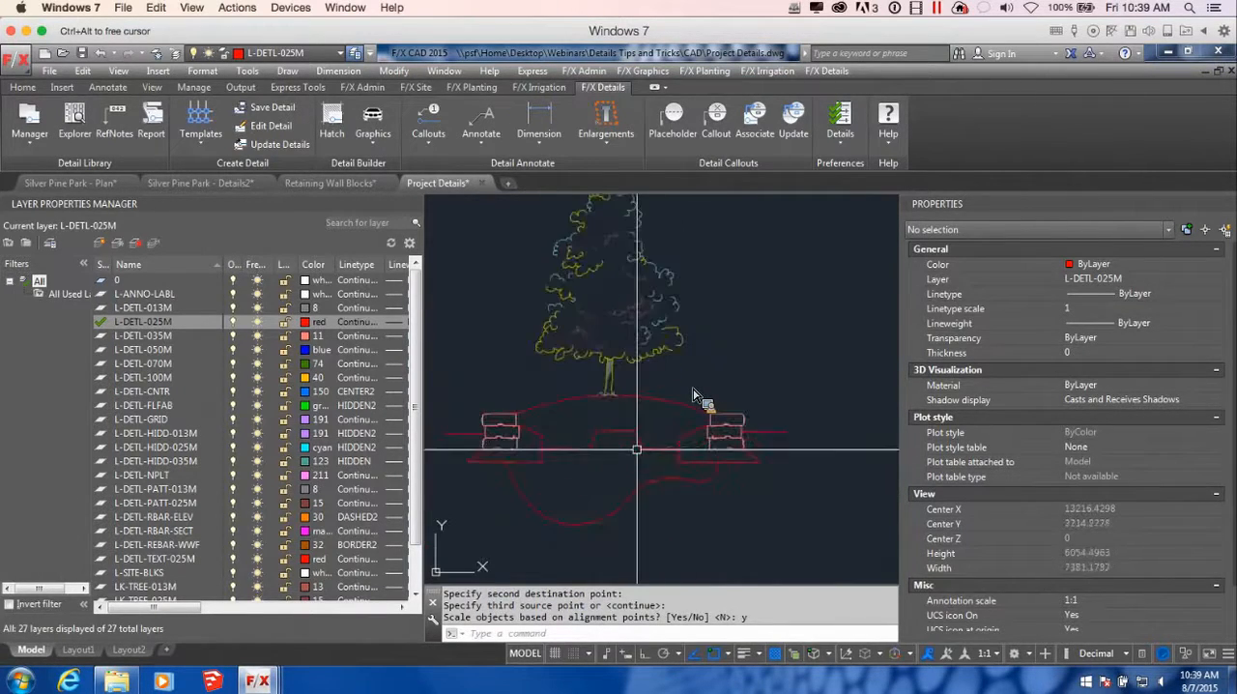
pyautogui.click(628, 372)
pyautogui.scroll(4, 644, 422)
pyautogui.click(631, 426)
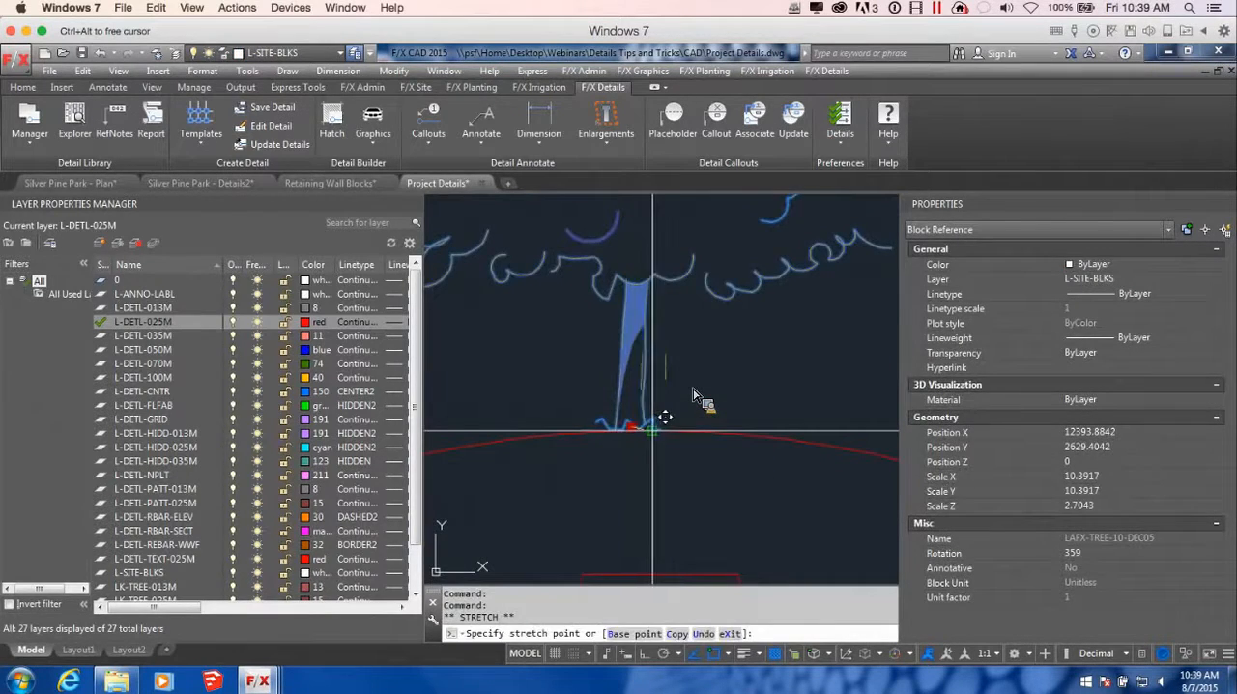
pyautogui.scroll(-4, 694, 396)
pyautogui.press('Escape')
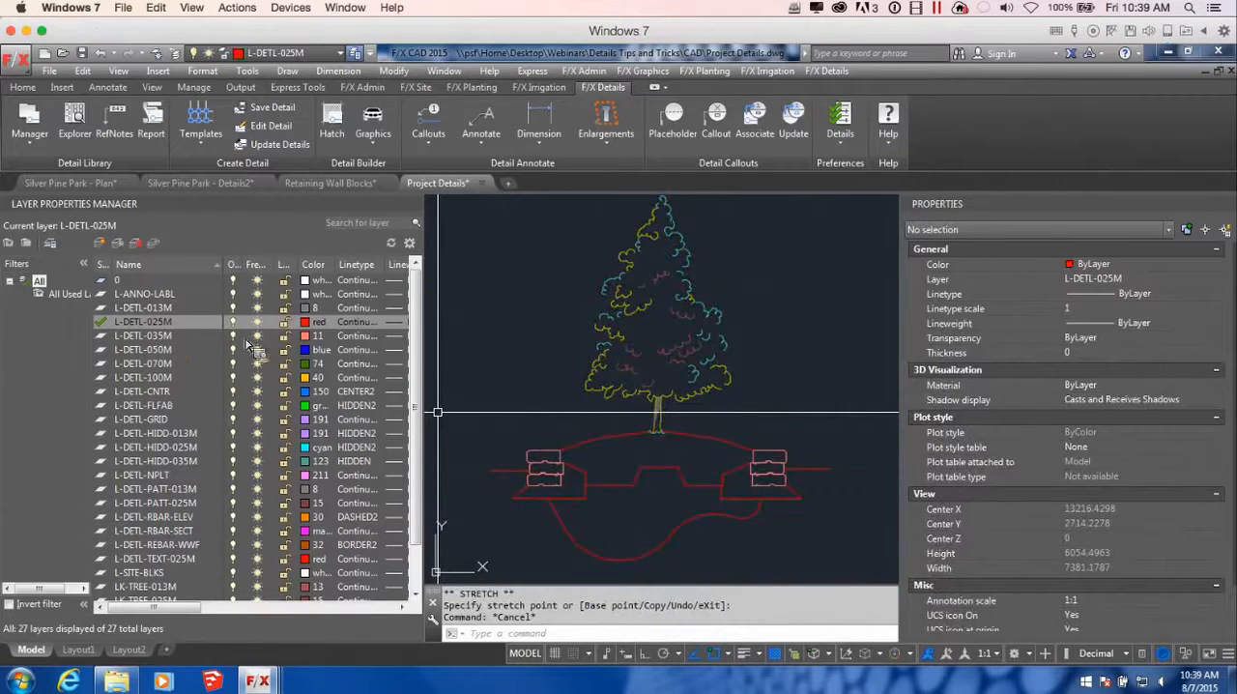
# Make layer L-DETL-035M current and draw an octagonal root-ball polyline beneath the trunk, resting on the flat top of the trapezoid
pyautogui.click(310, 336)
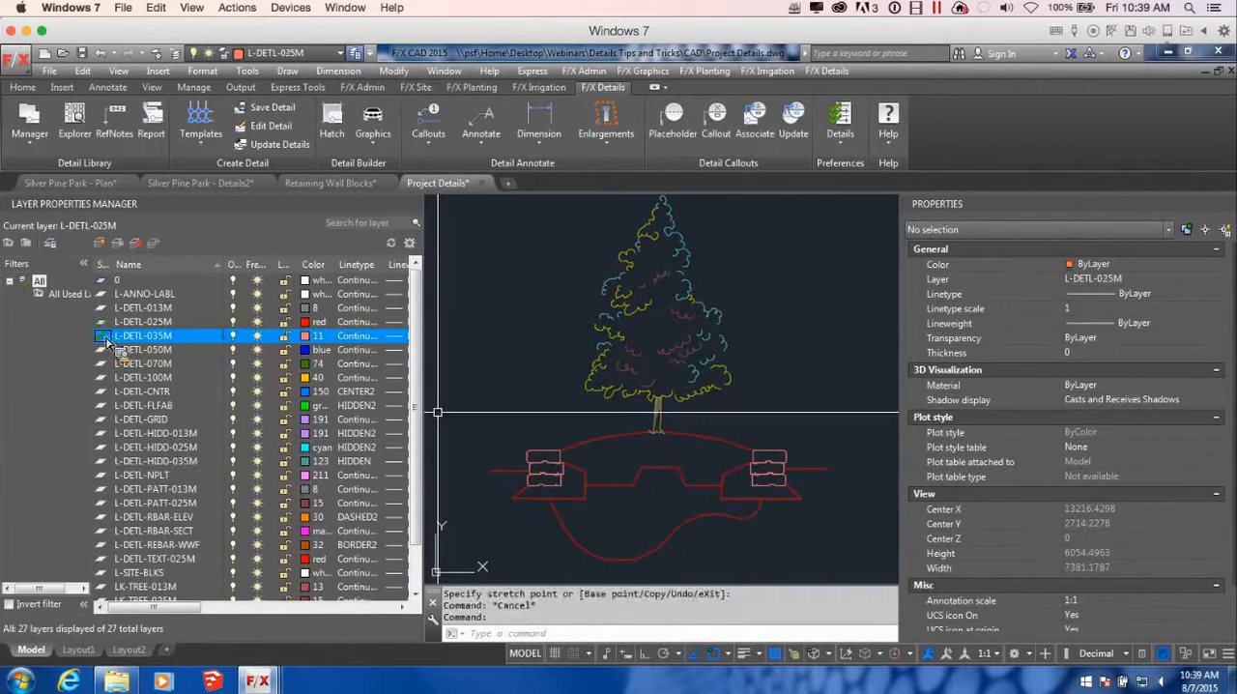
pyautogui.scroll(-2, 726, 451)
pyautogui.scroll(5, 726, 451)
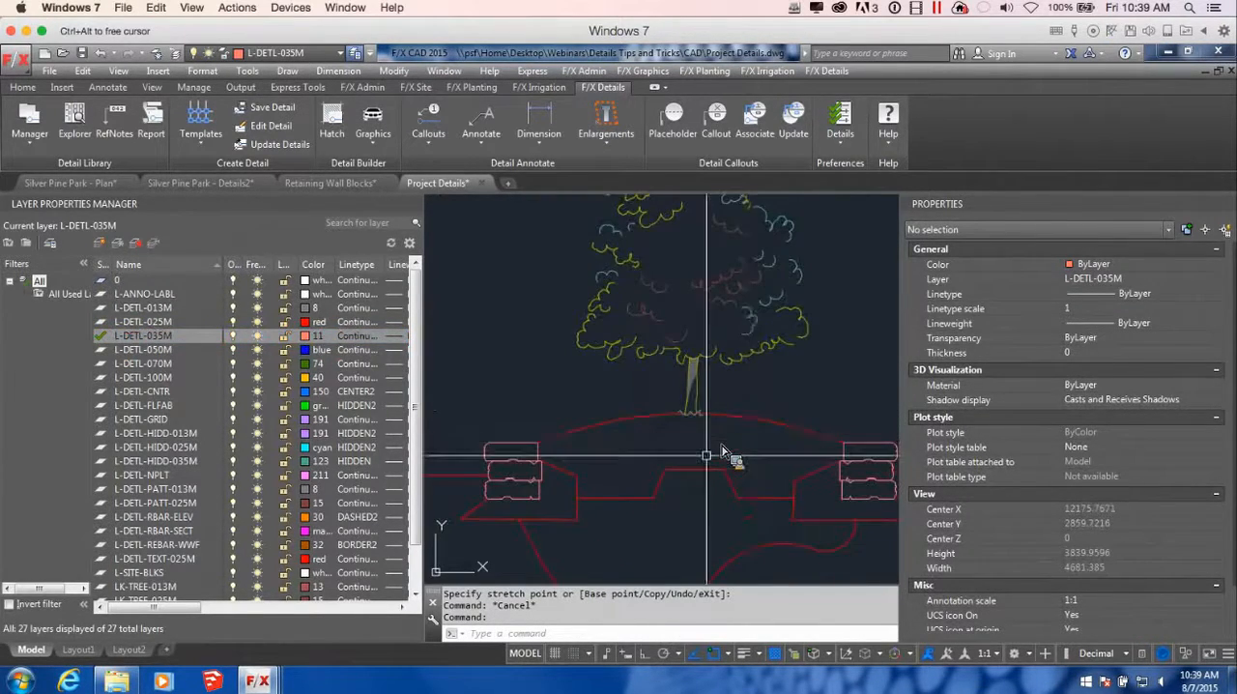
pyautogui.press('Return')
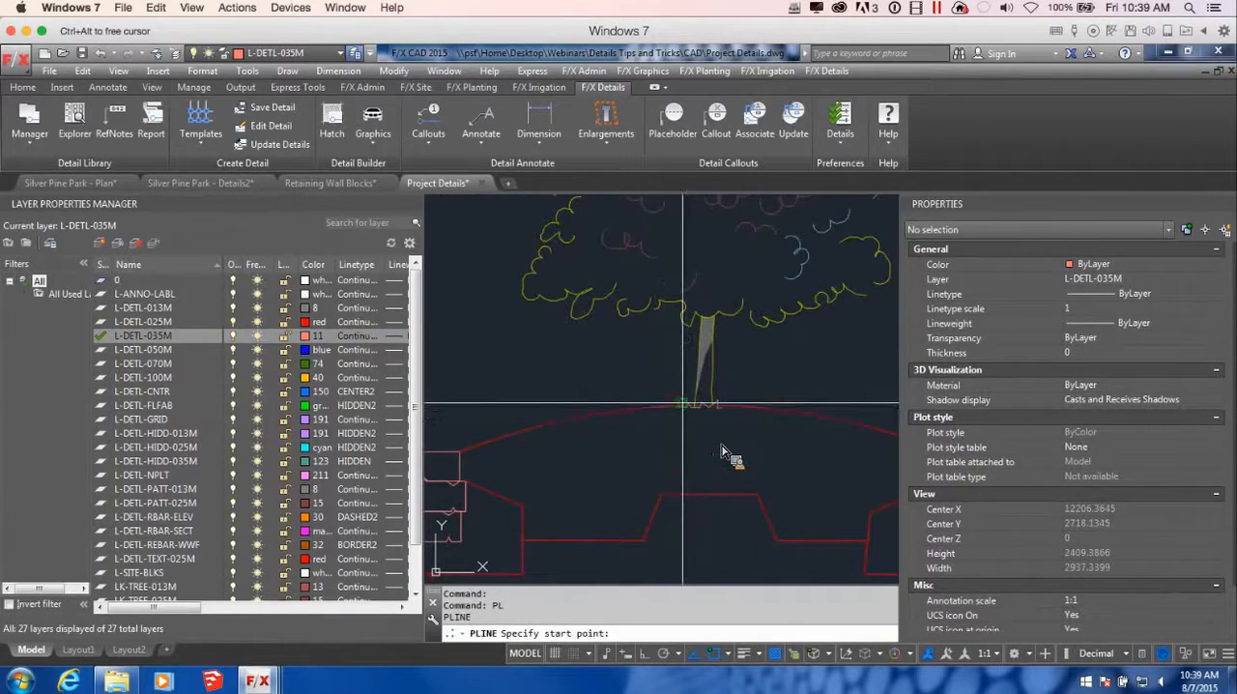
pyautogui.click(690, 414)
pyautogui.scroll(2, 657, 426)
pyautogui.click(642, 431)
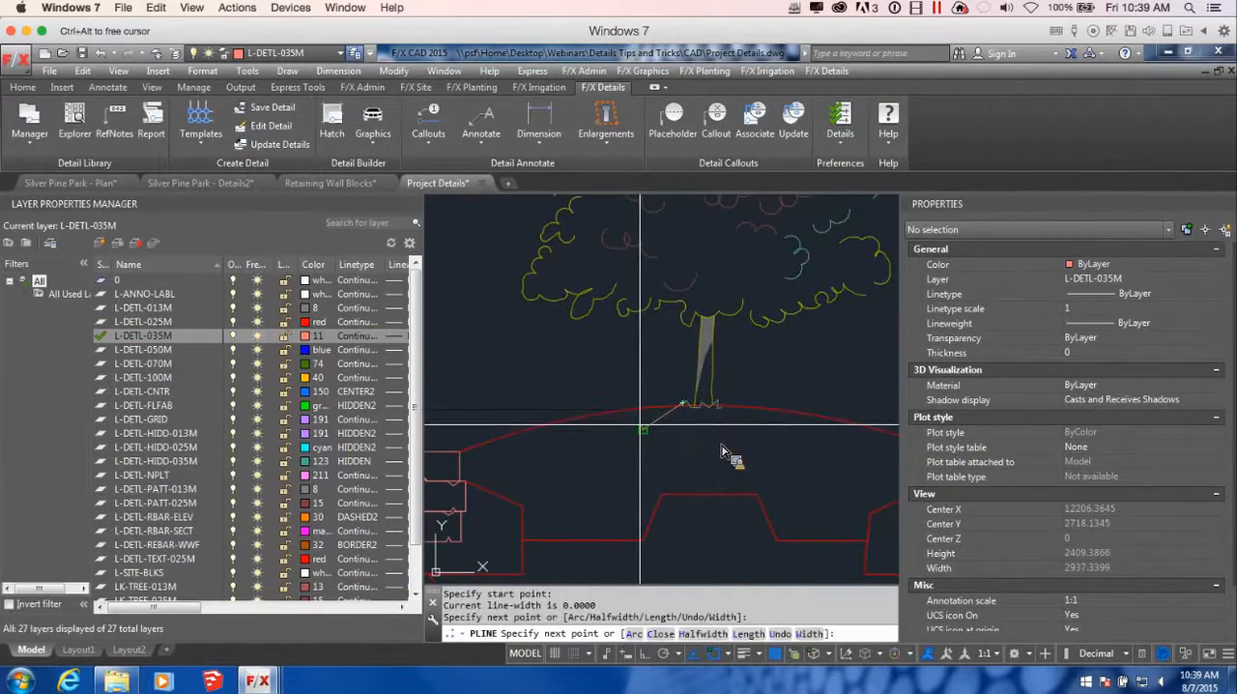
pyautogui.click(642, 468)
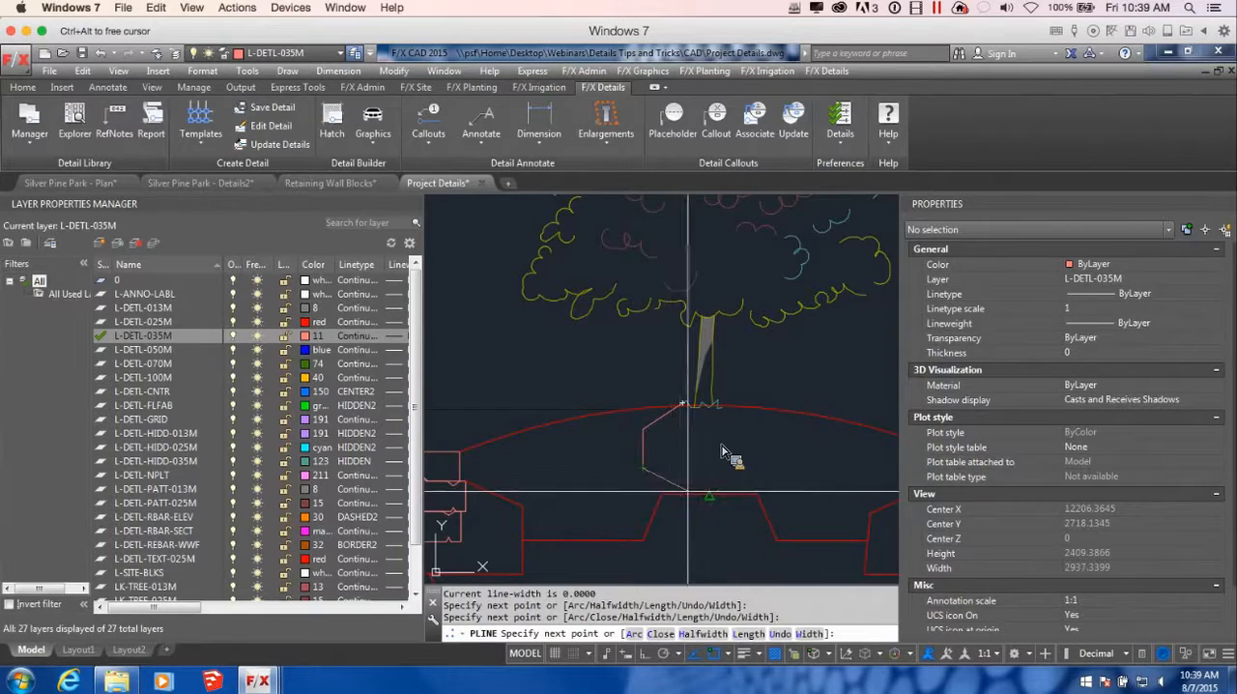
pyautogui.click(677, 495)
pyautogui.scroll(2, 681, 494)
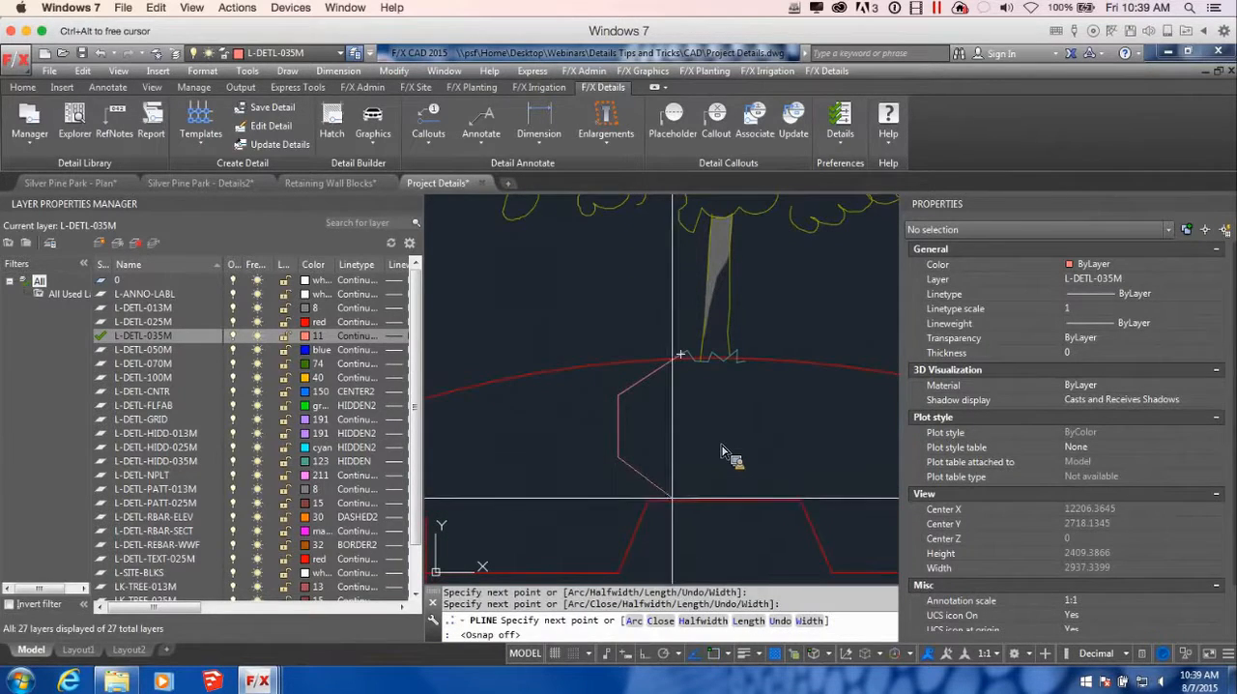
pyautogui.press('F3')
pyautogui.click(771, 499)
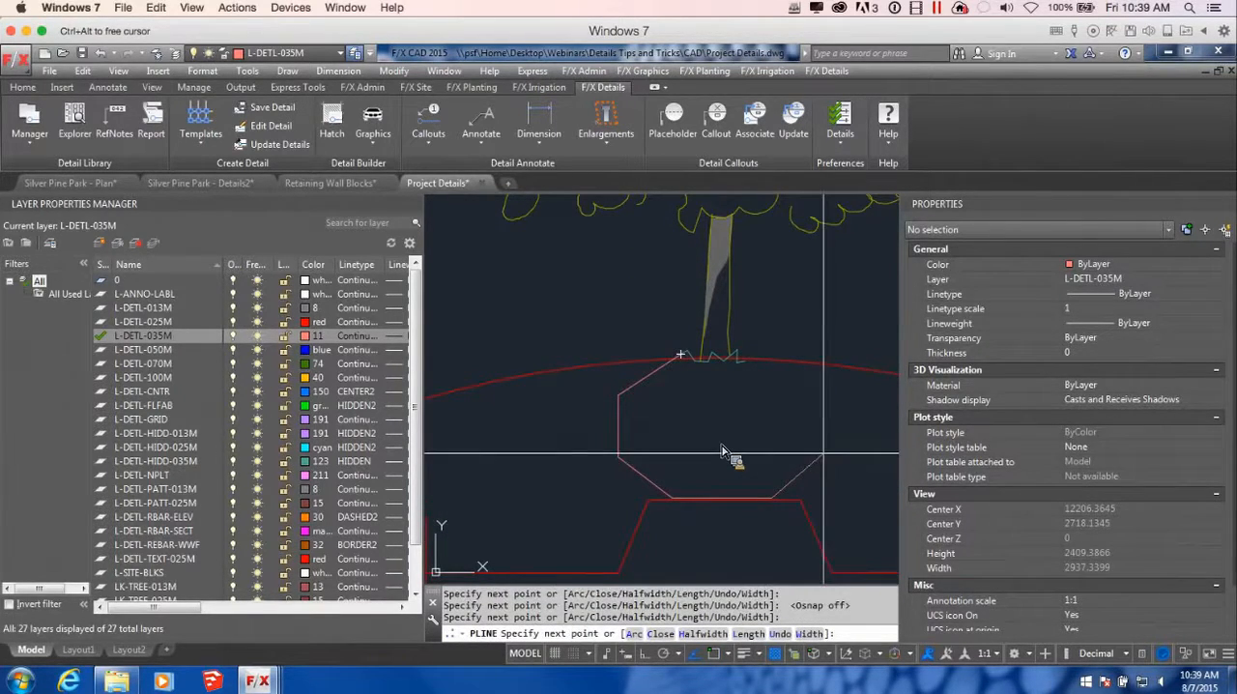
pyautogui.click(824, 452)
pyautogui.click(823, 391)
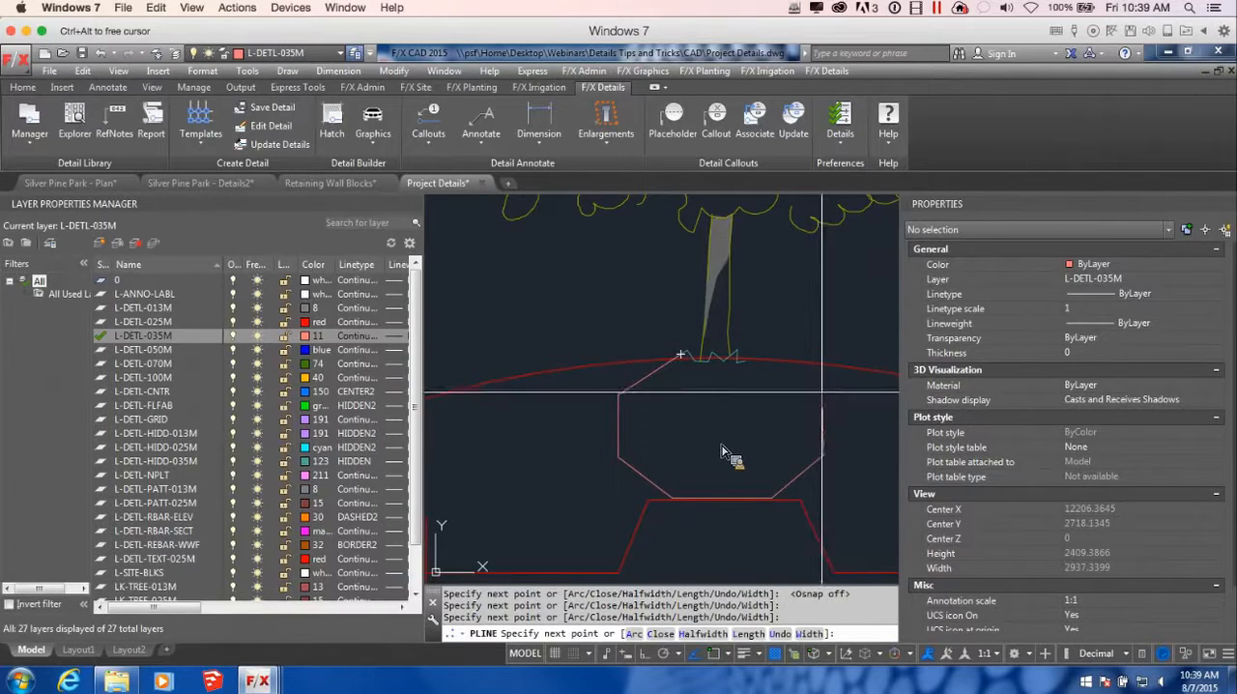
pyautogui.click(750, 359)
pyautogui.press('Return')
# Fill the area between the root ball and the right block wall with the BACKFILL45 detail hatch
pyautogui.scroll(-3, 807, 469)
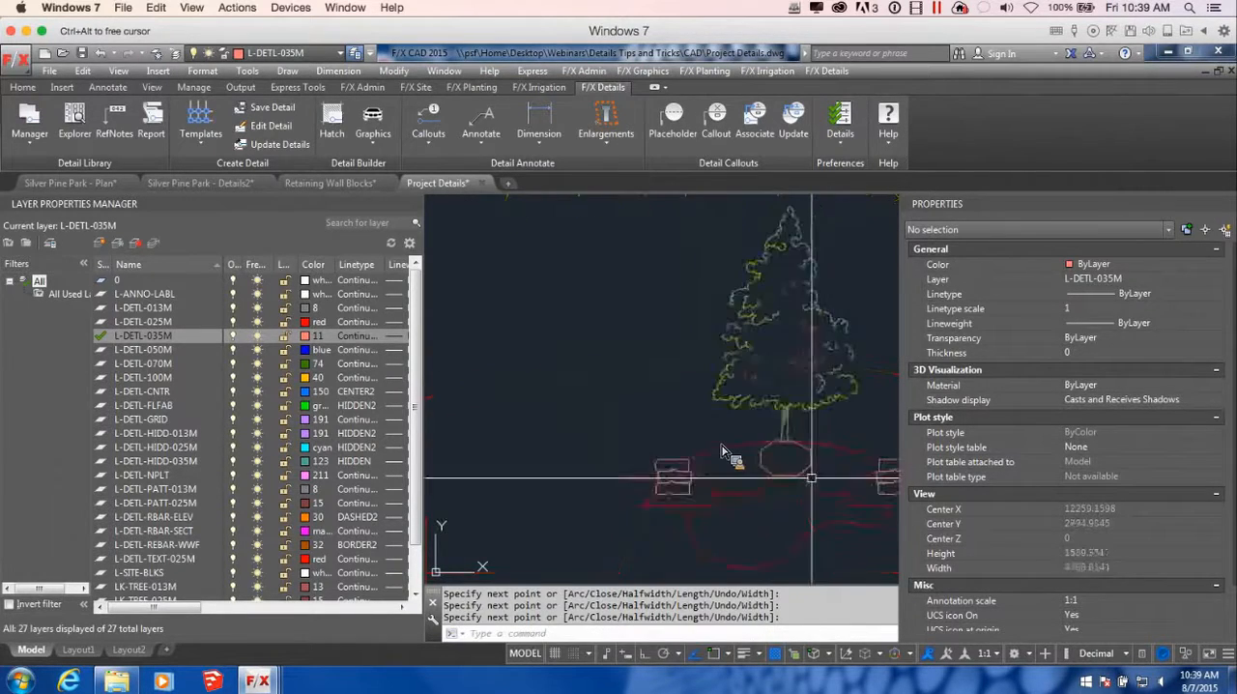
pyautogui.scroll(4, 792, 459)
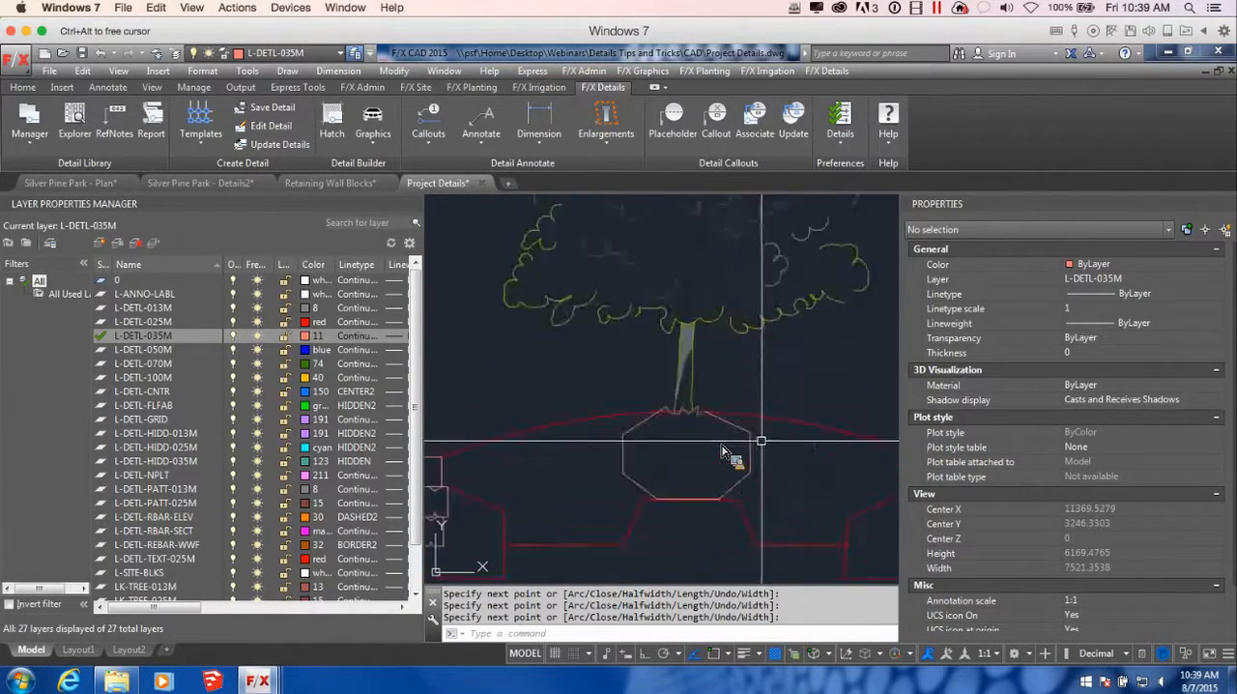
pyautogui.scroll(-4, 707, 424)
pyautogui.moveTo(800, 455); pyautogui.dragTo(740, 450, button='middle')
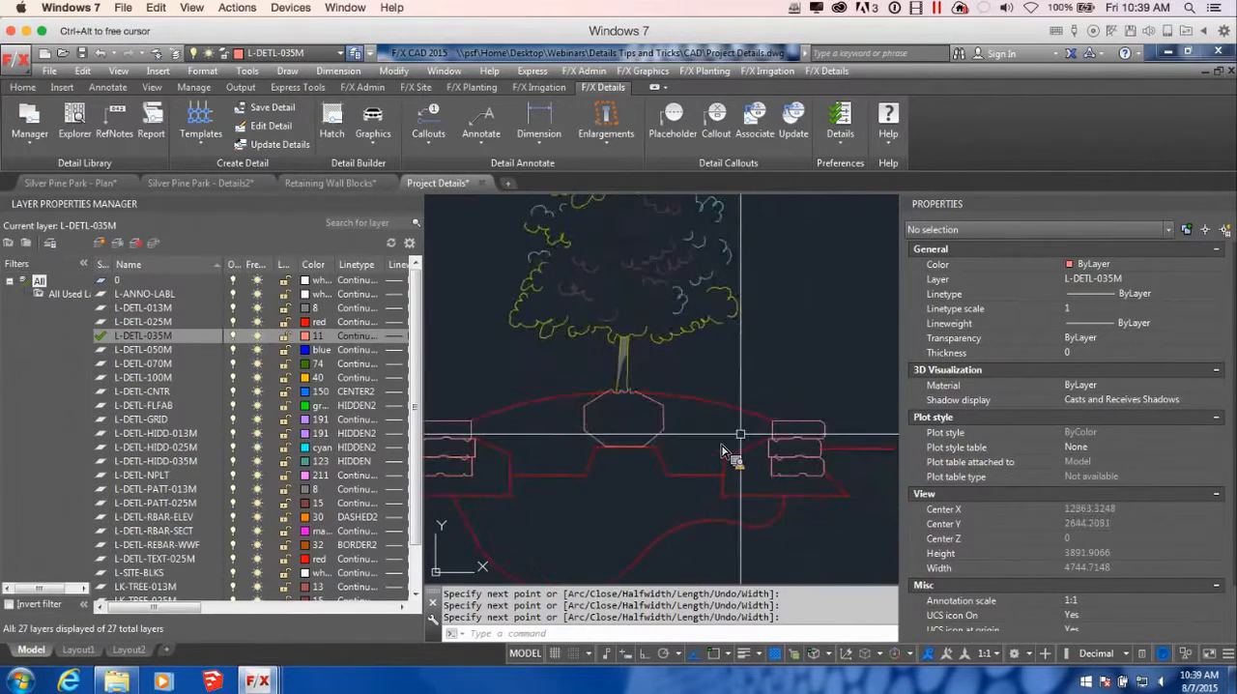
pyautogui.click(332, 121)
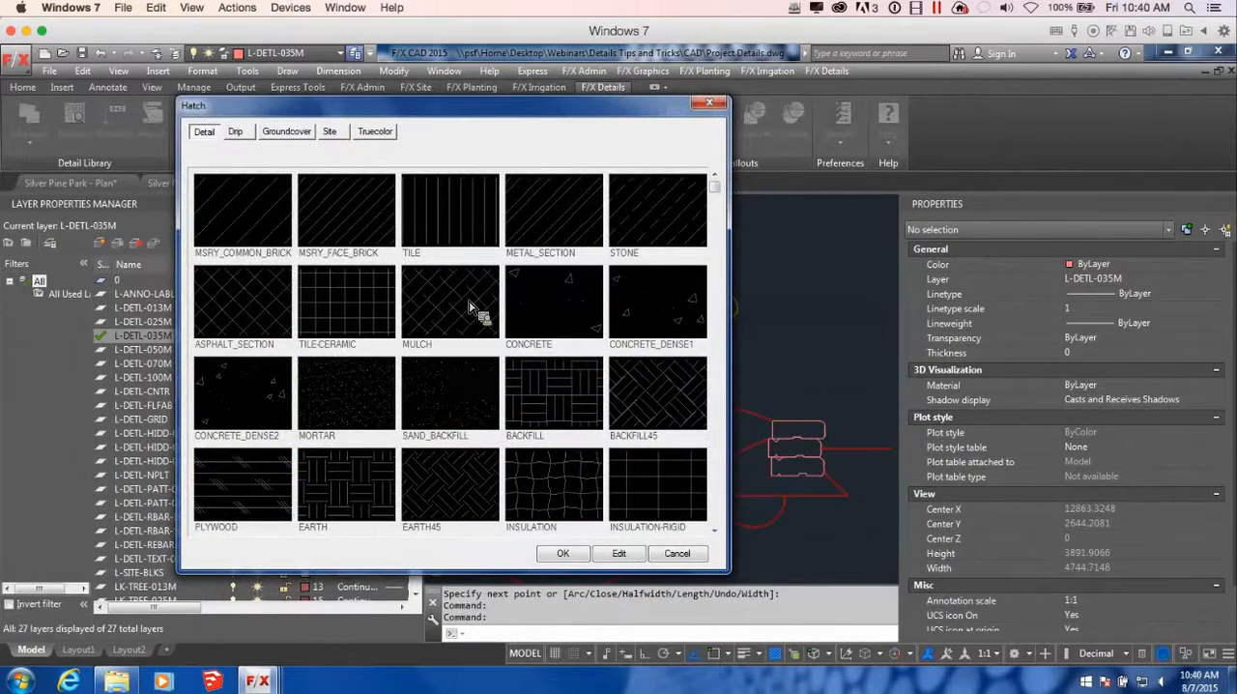
pyautogui.click(631, 391)
pyautogui.click(569, 554)
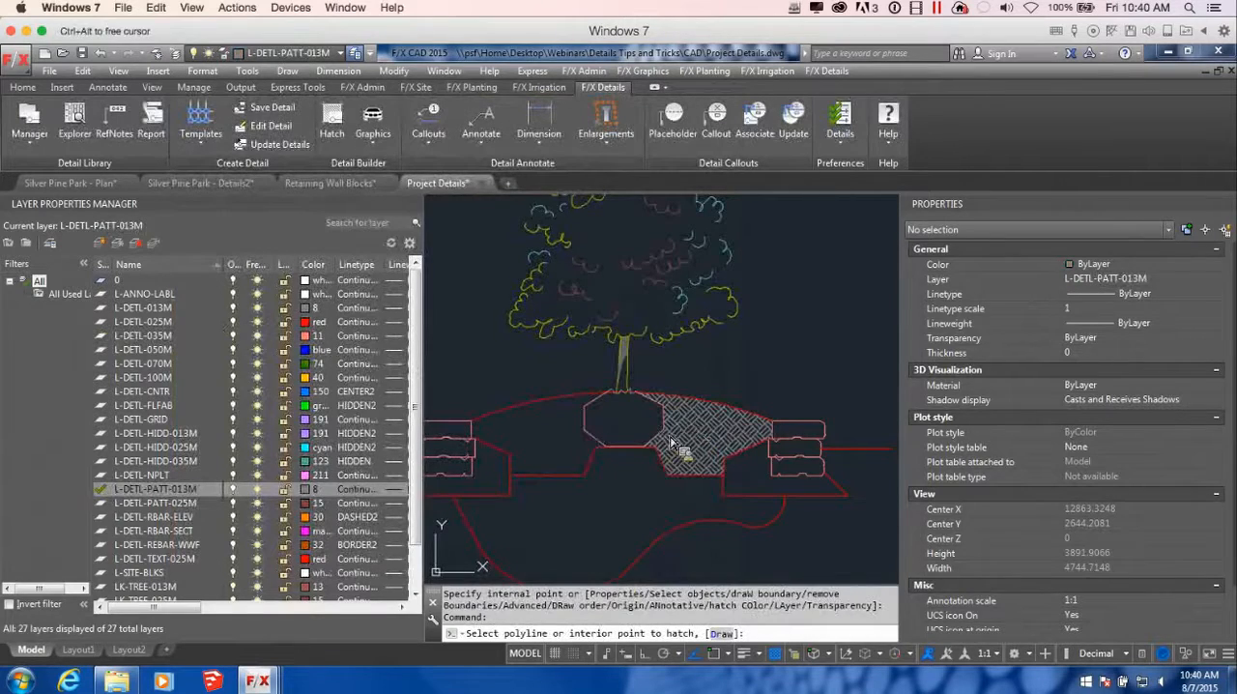
# Try to apply the same hatch between the root ball and the left block wall, checking the boundary for gaps
pyautogui.click(553, 441)
pyautogui.scroll(3, 653, 506)
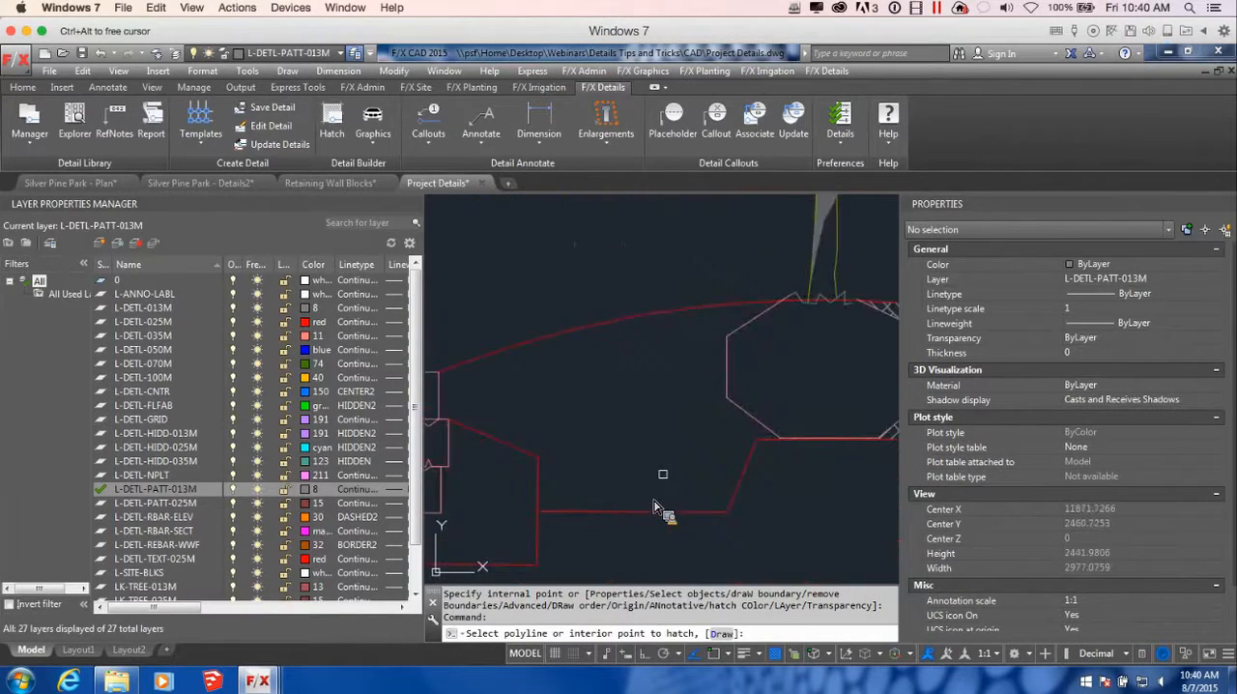
pyautogui.scroll(5, 653, 506)
pyautogui.scroll(-8, 654, 505)
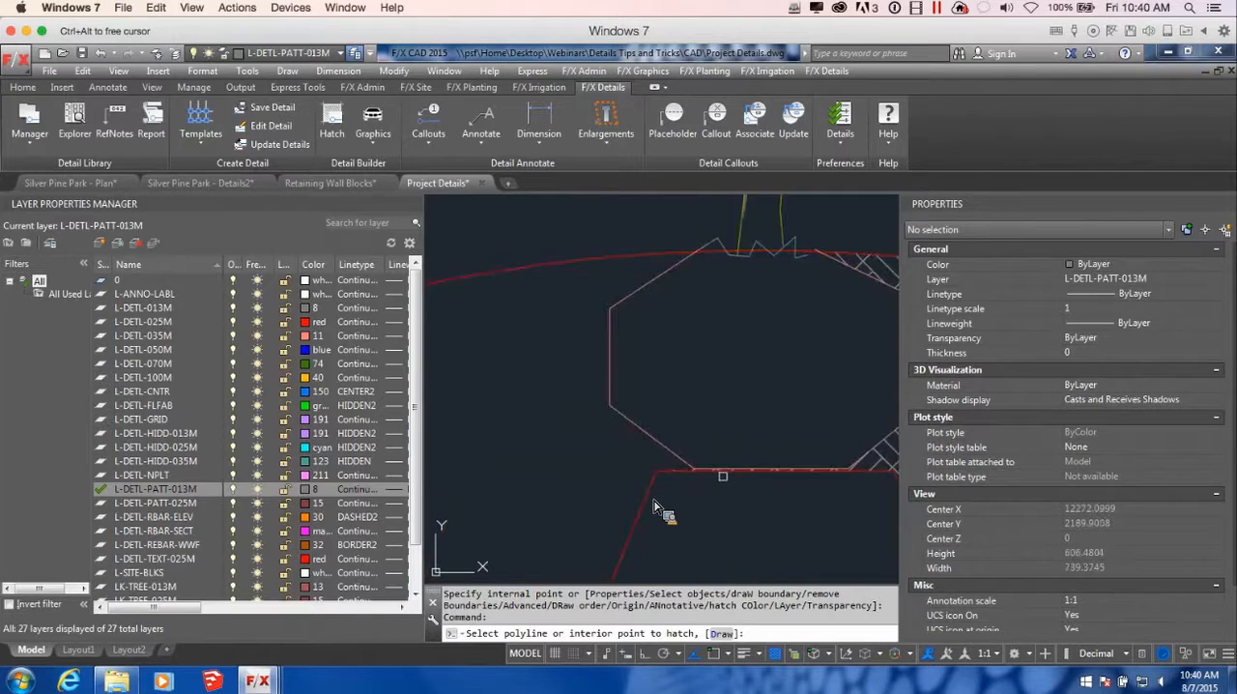
pyautogui.hotkey('ctrl', 'z')
# Stretch the root-ball polyline's lower-left vertex down onto the flat top of the trapezoid to close the boundary gap
pyautogui.scroll(1, 703, 460)
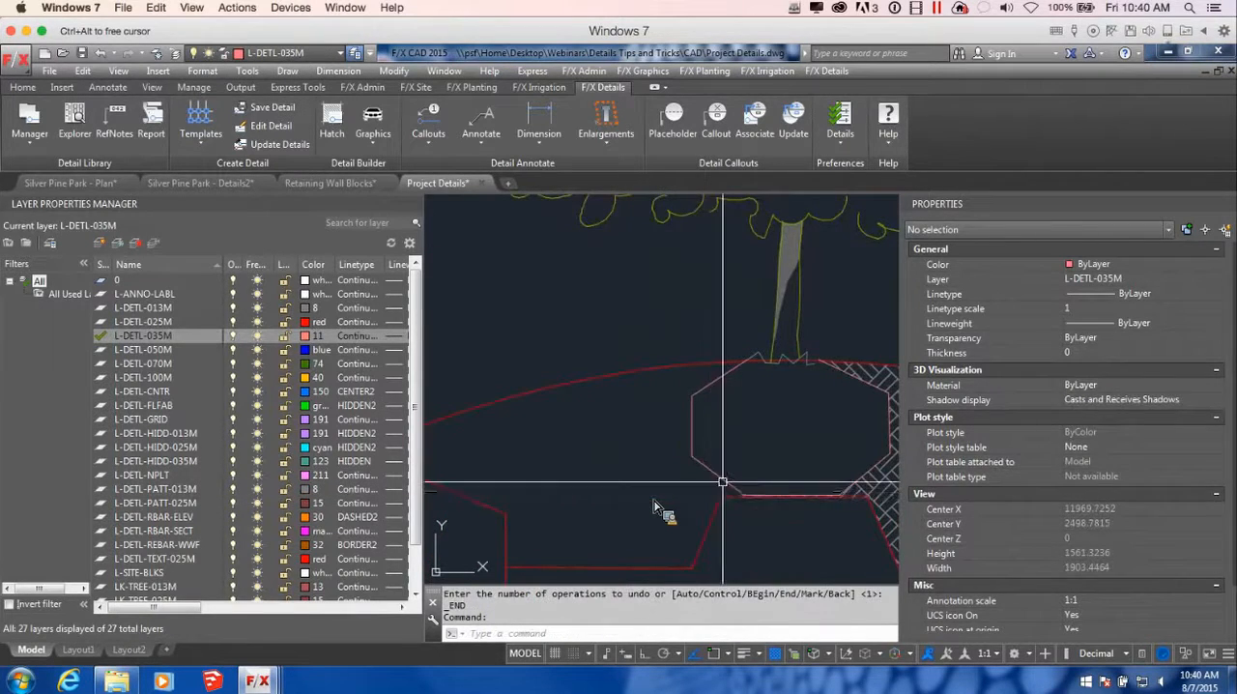
pyautogui.click(724, 482)
pyautogui.scroll(3, 735, 493)
pyautogui.click(746, 497)
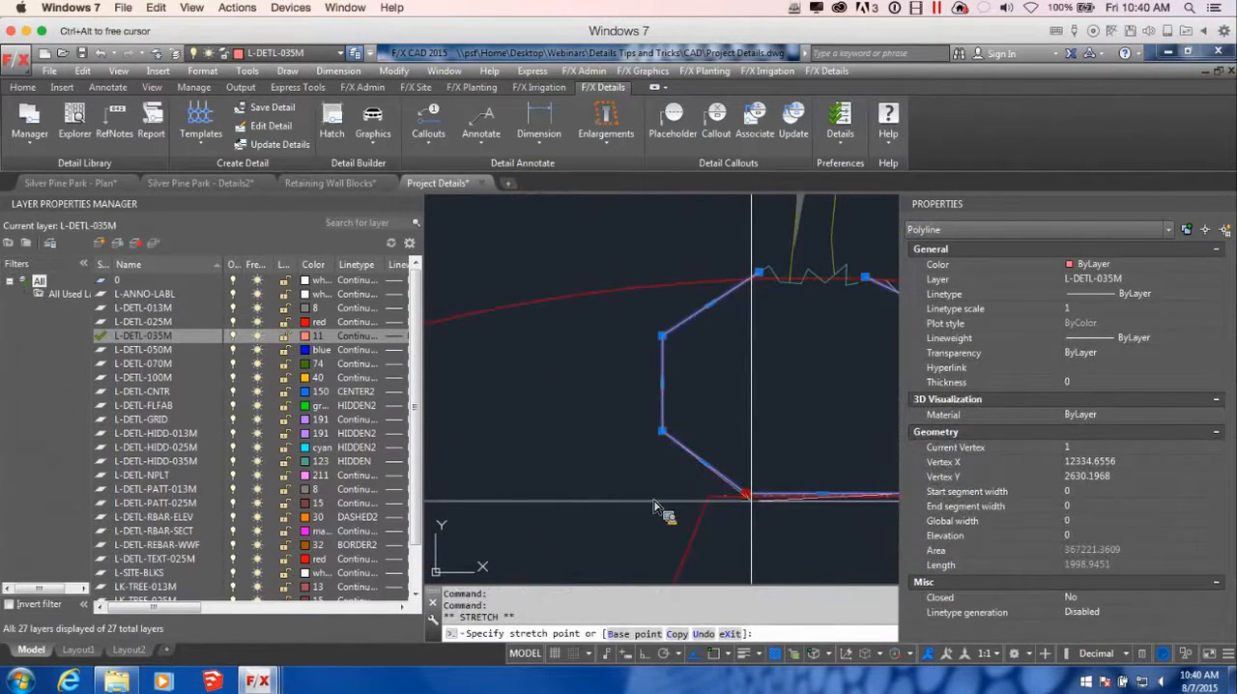
pyautogui.click(742, 513)
pyautogui.scroll(-2, 743, 510)
pyautogui.press('Escape')
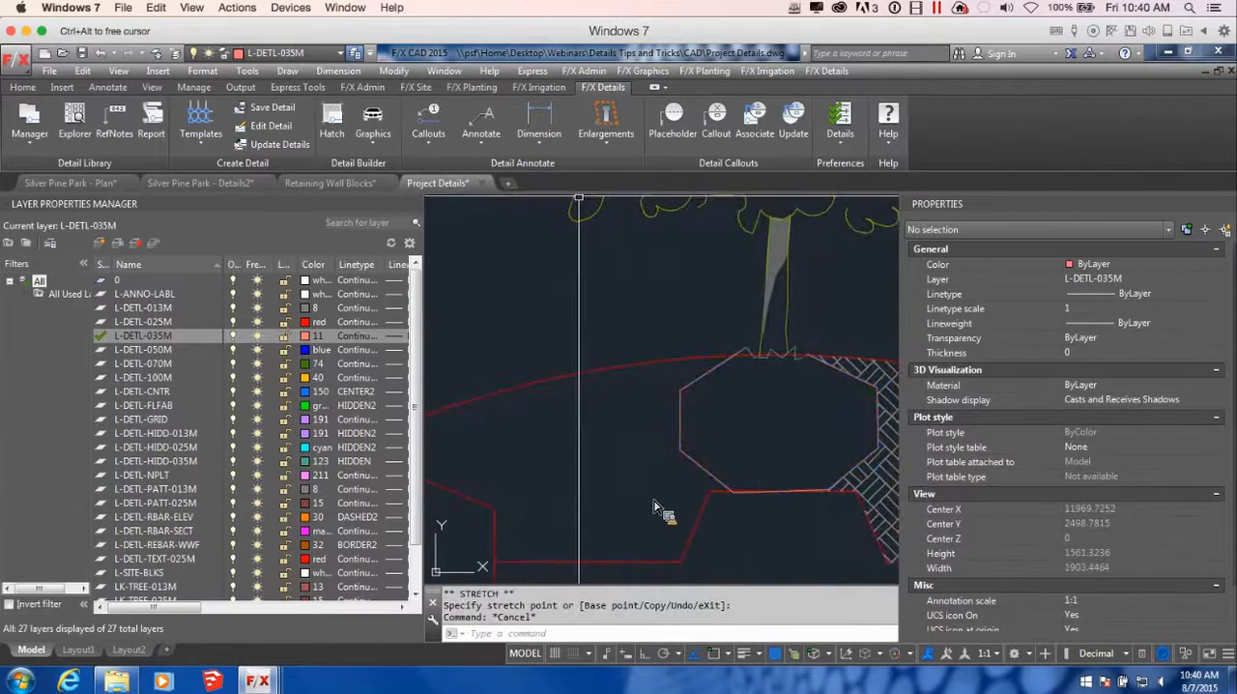
pyautogui.click(333, 124)
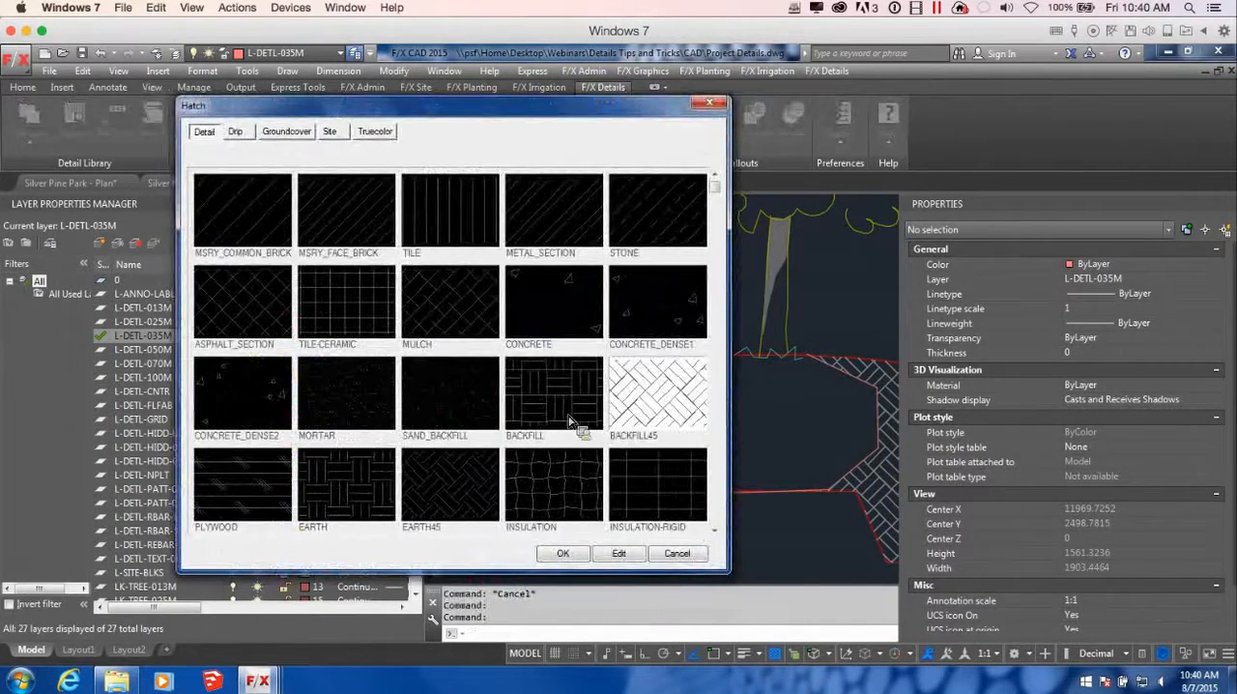
pyautogui.click(564, 554)
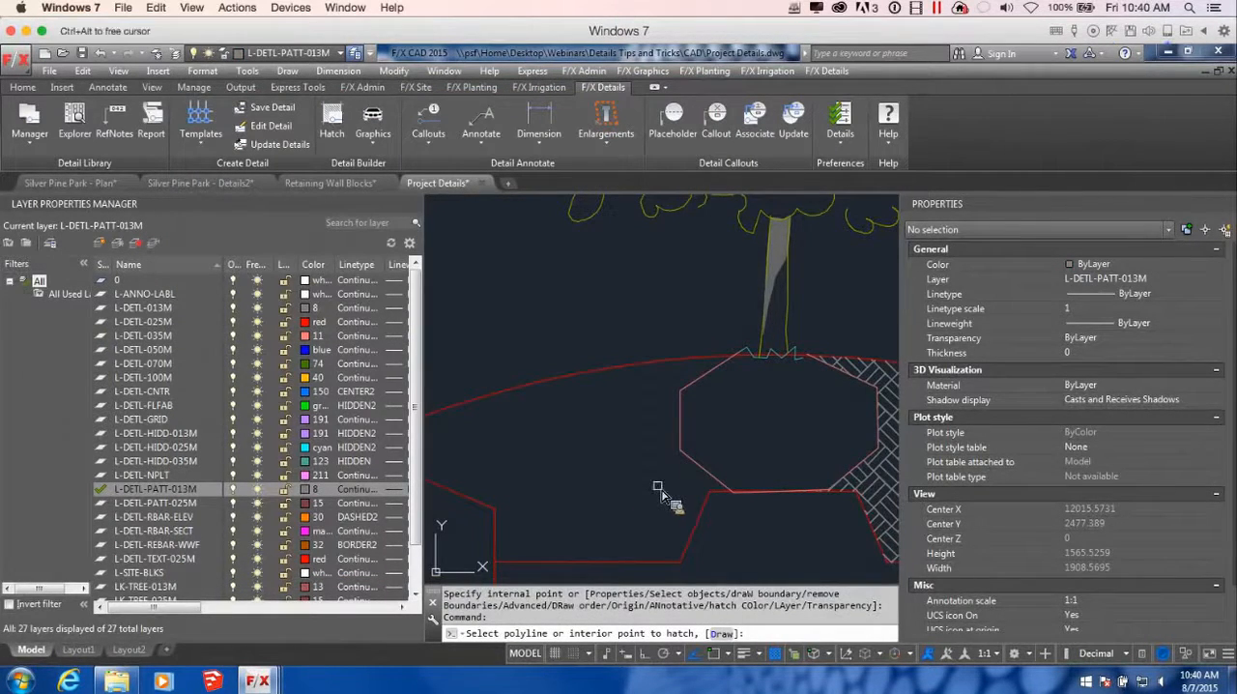
pyautogui.scroll(-5, 661, 495)
pyautogui.scroll(8, 661, 495)
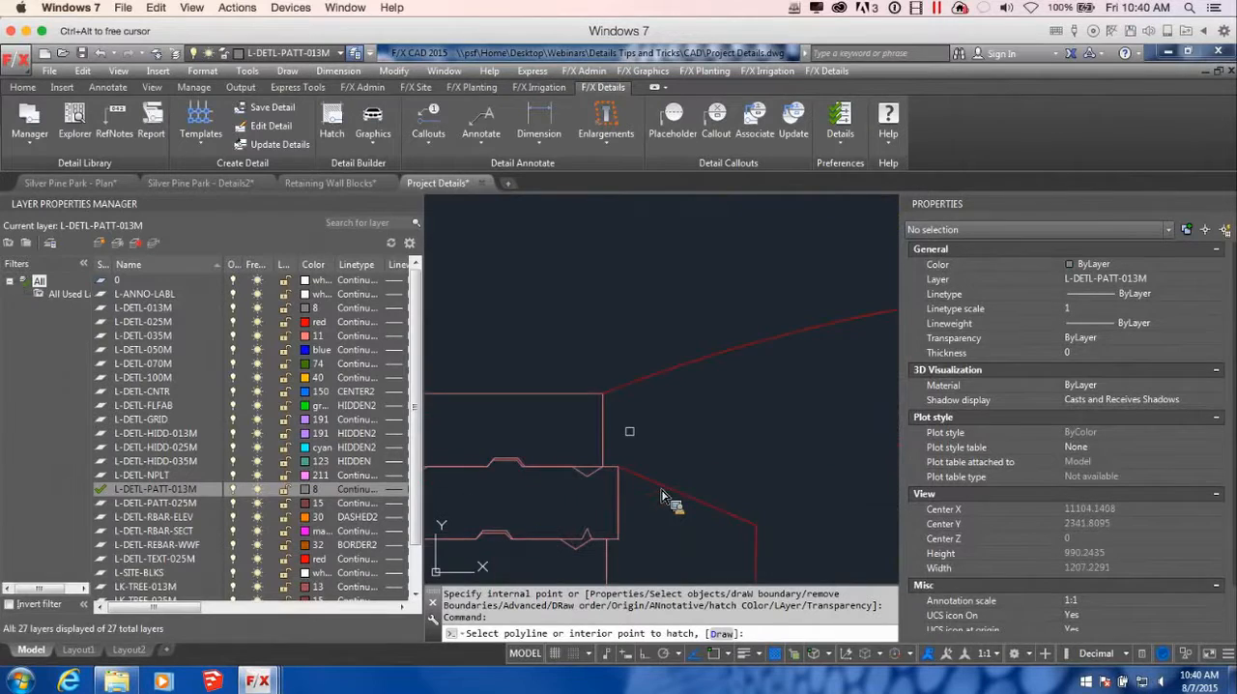
pyautogui.press('Escape')
# Stretch the end vertex of the red outline behind the left block wall up to the top block's upper back corner
pyautogui.scroll(-5, 696, 397)
pyautogui.scroll(5, 687, 431)
pyautogui.scroll(-6, 661, 495)
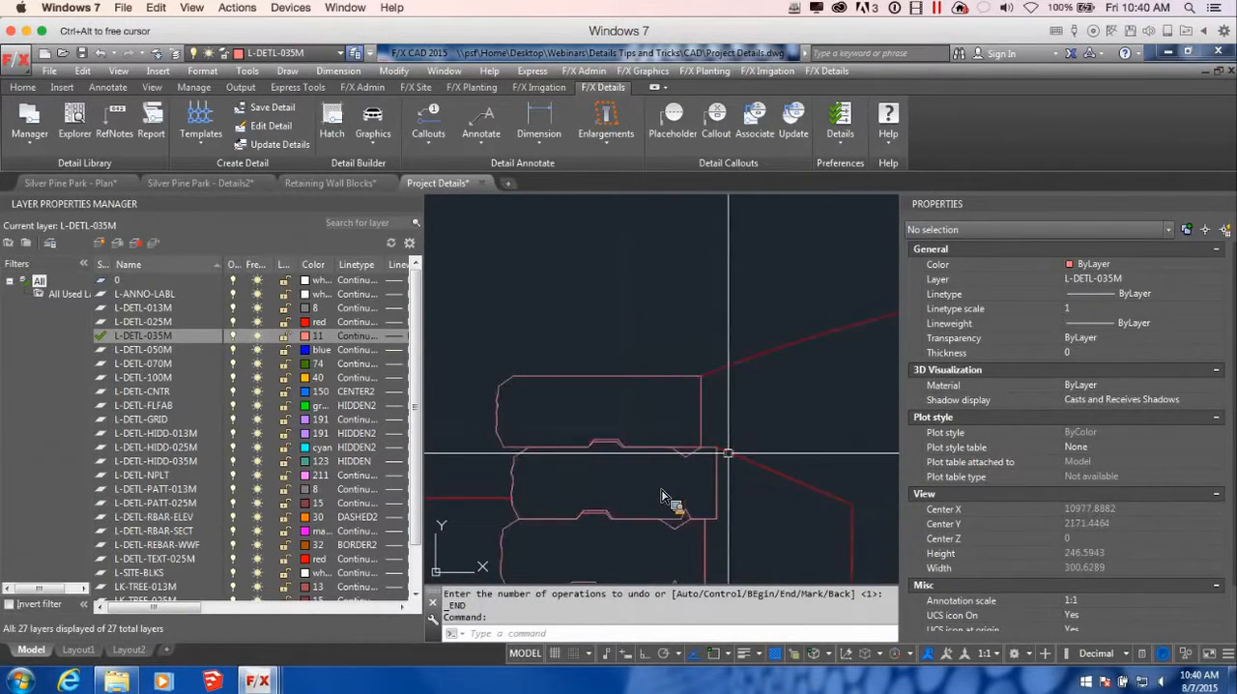
pyautogui.click(720, 455)
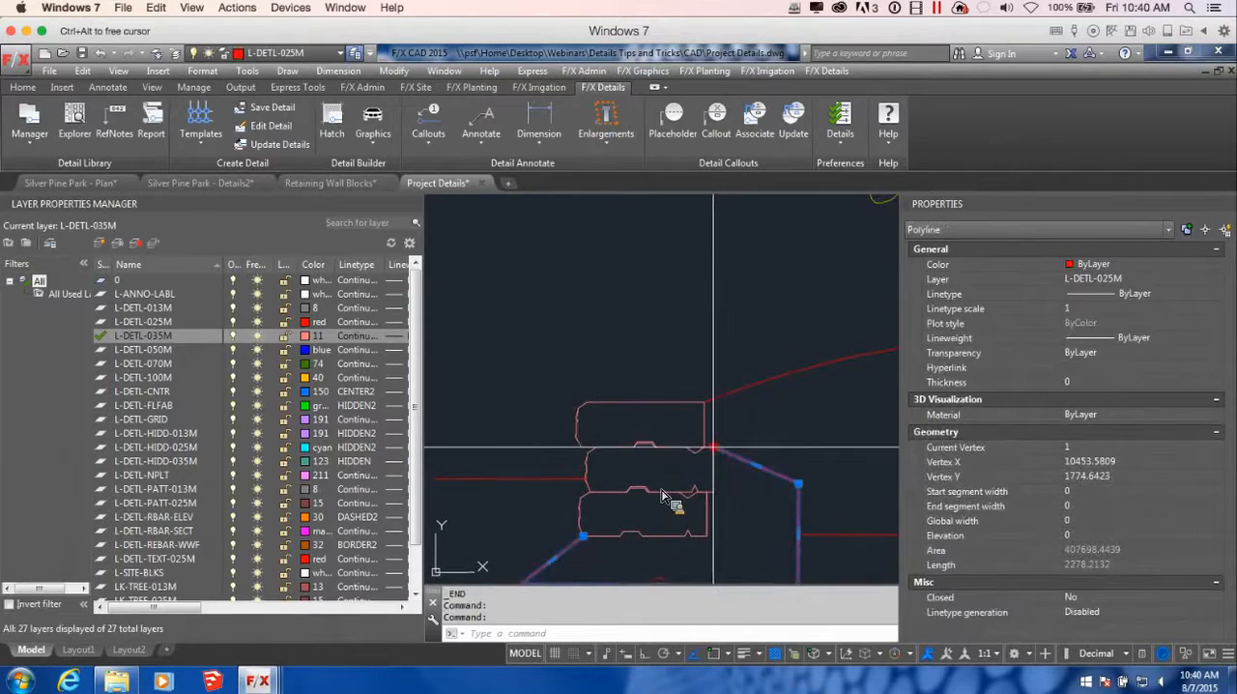
pyautogui.click(712, 447)
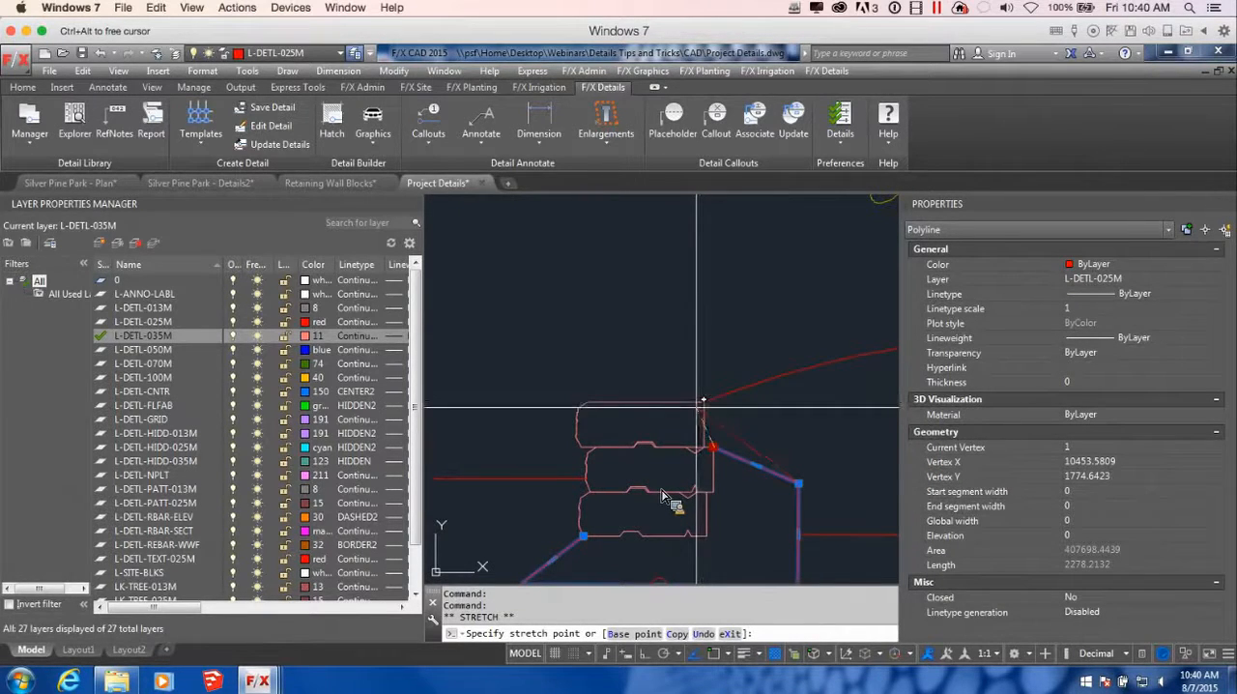
pyautogui.click(698, 397)
pyautogui.scroll(-4, 661, 495)
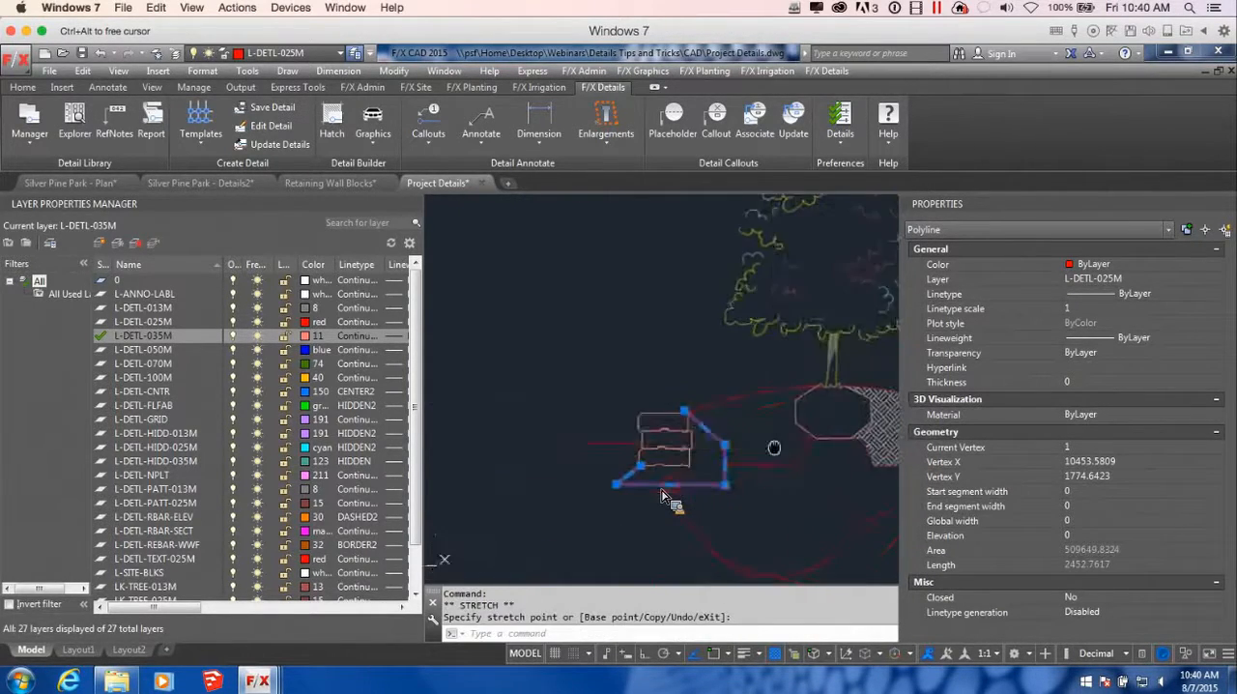
pyautogui.press('Escape')
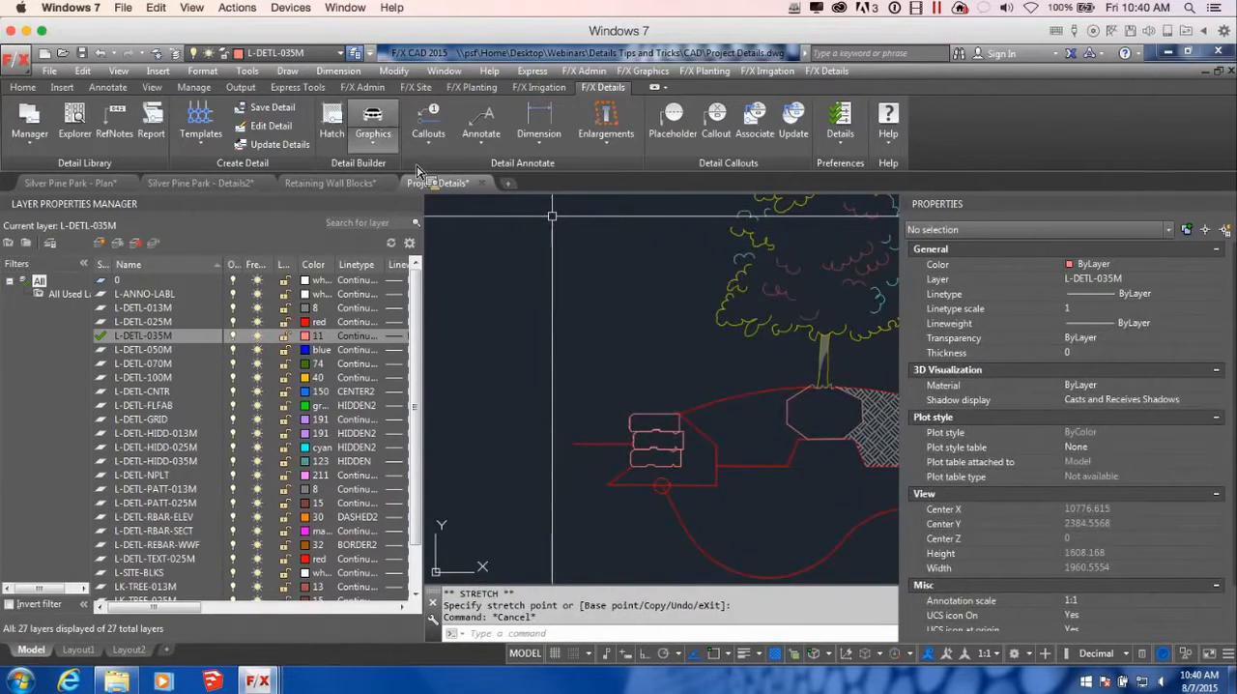
# Fill the area between the root ball and the left block wall with the BACKFILL45 detail hatch
pyautogui.click(333, 124)
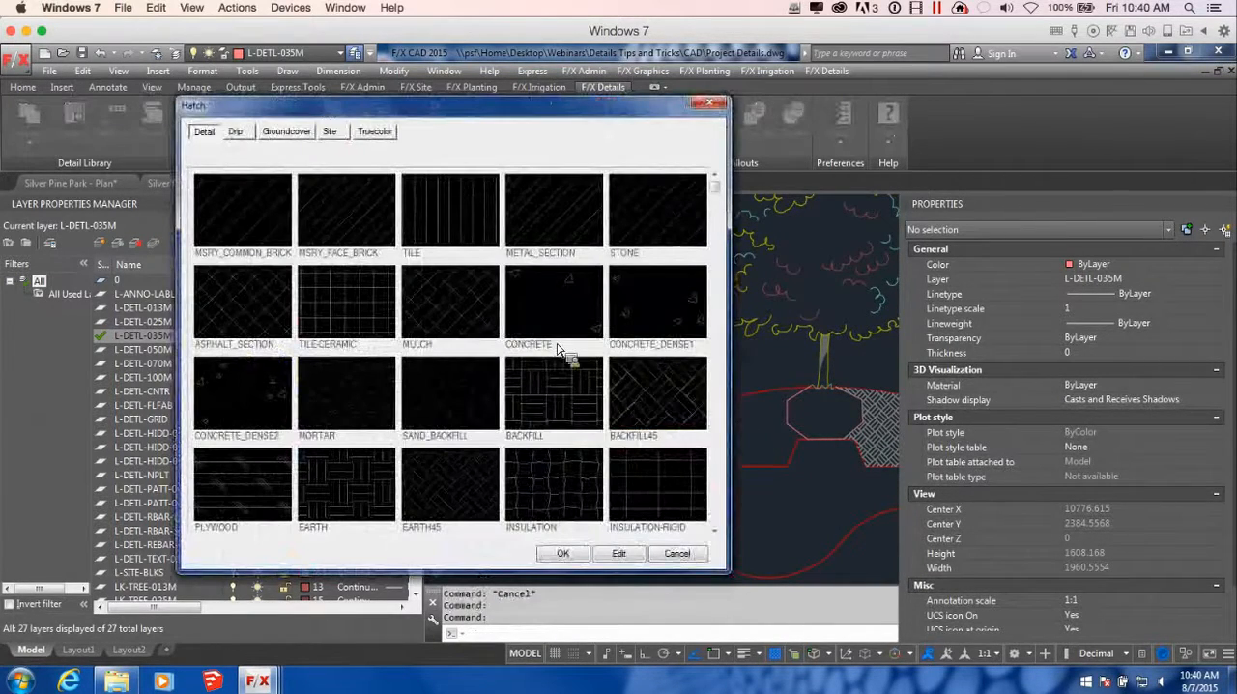
pyautogui.click(566, 556)
pyautogui.click(767, 438)
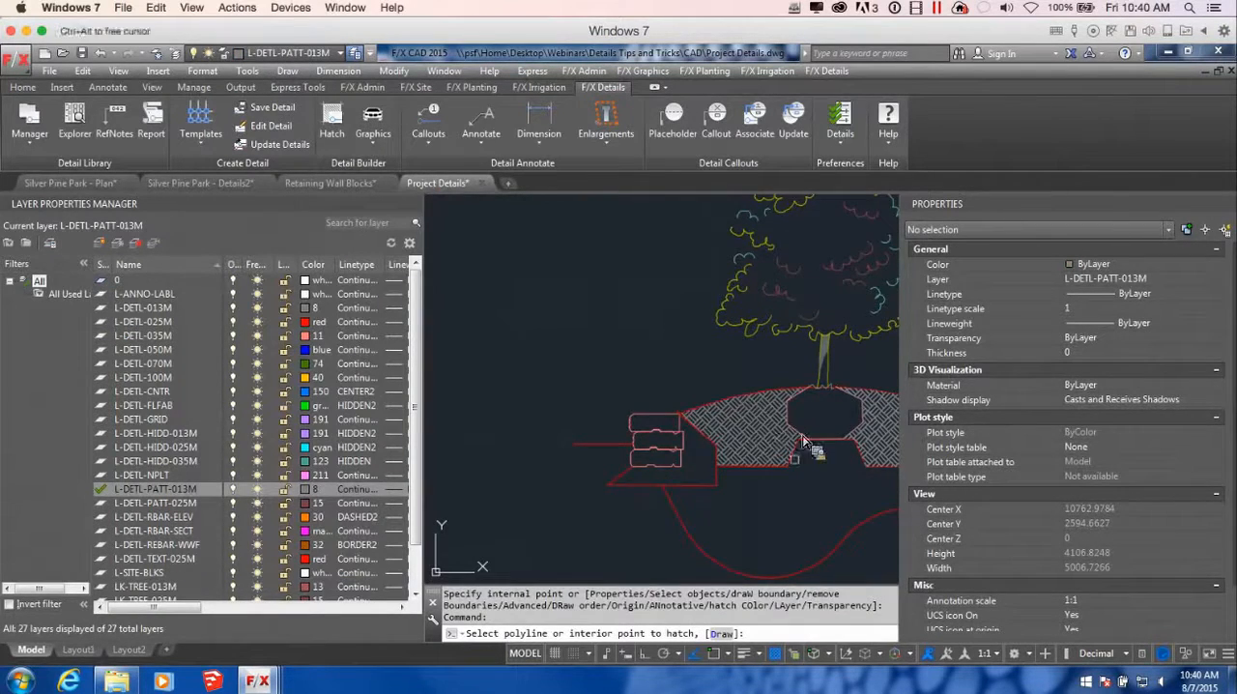
pyautogui.scroll(-2, 804, 443)
pyautogui.press('Return')
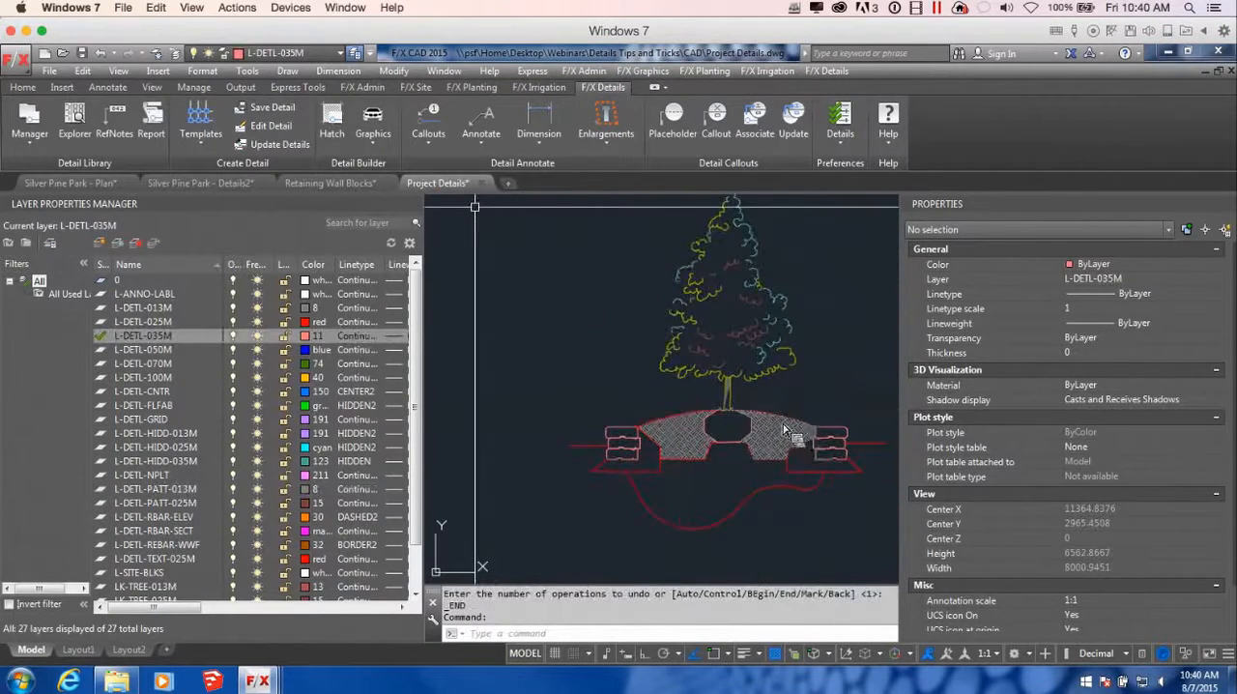
# Fill the ground area beneath the root ball, down to the curved lower boundary, with the BACKFILL detail hatch
pyautogui.doubleClick(606, 446)
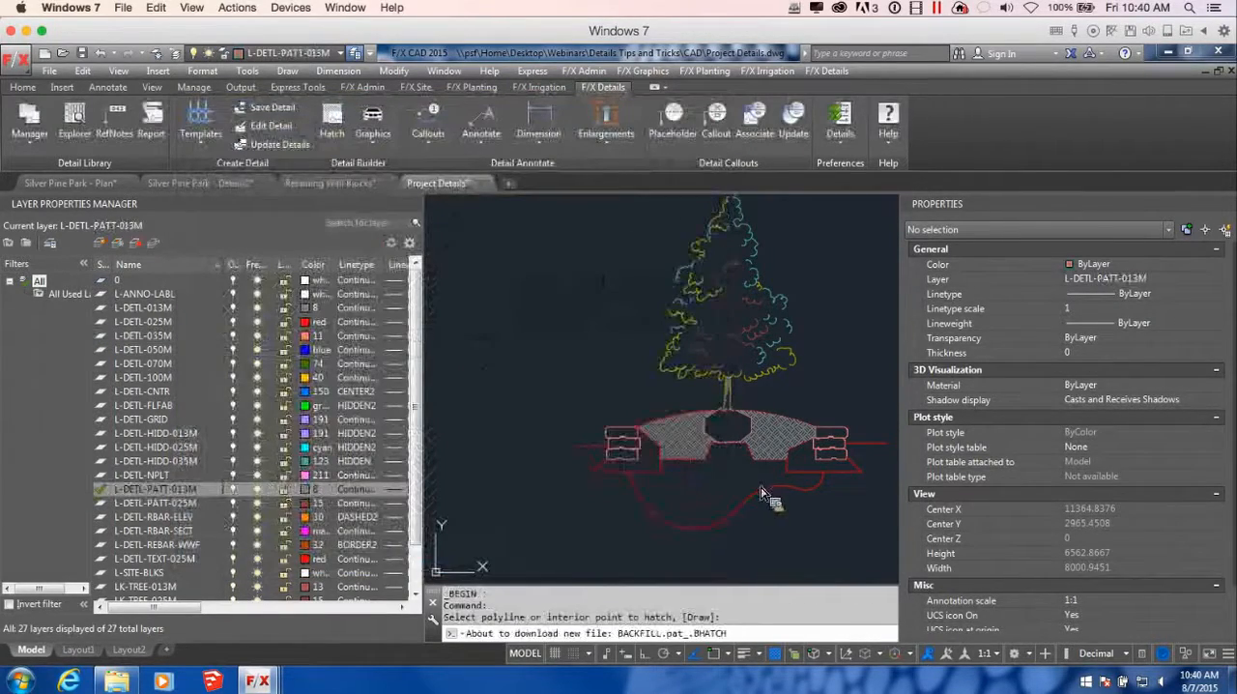
pyautogui.click(713, 483)
pyautogui.scroll(3, 715, 493)
pyautogui.press('Return')
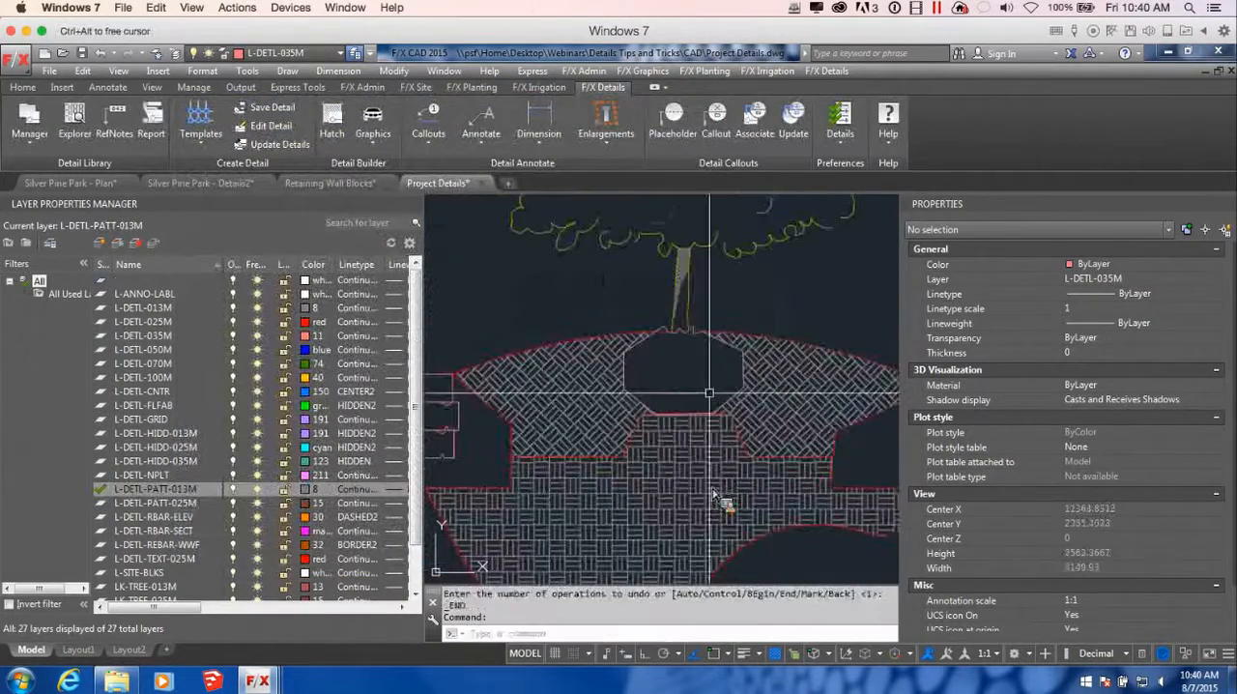
# Fill the areas around and behind both the left and right block walls with the GRAVEL-DENSE detail hatch
pyautogui.click(331, 120)
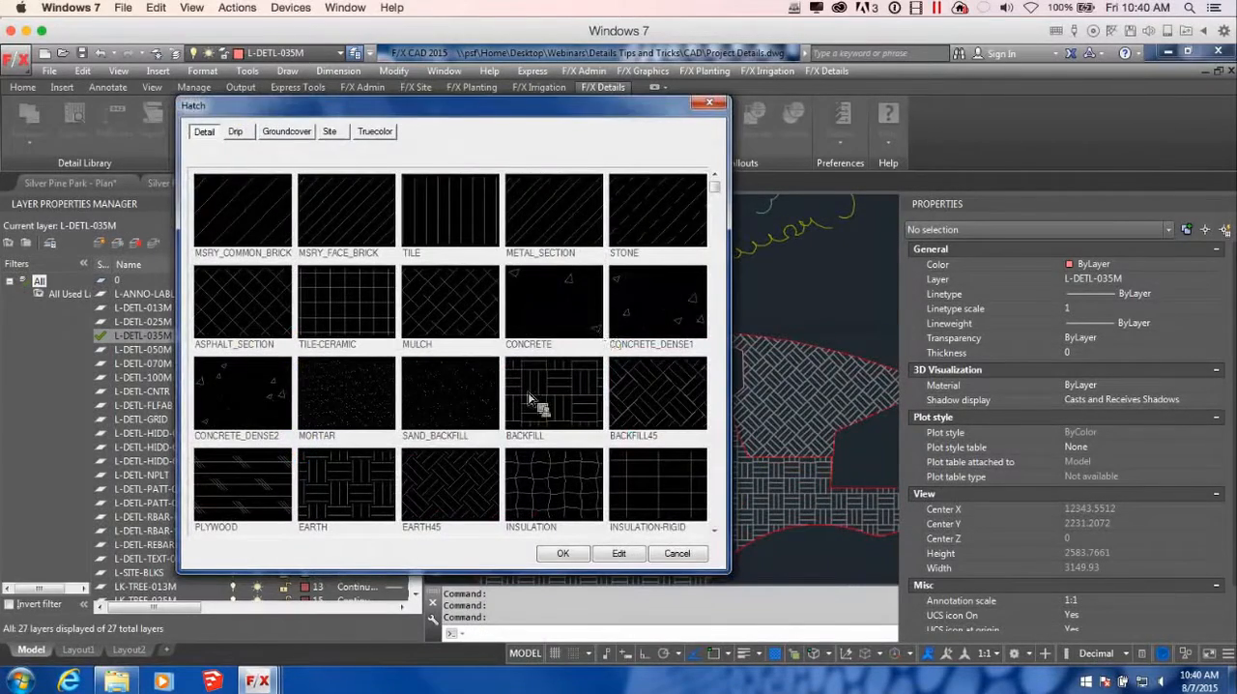
pyautogui.click(715, 531)
pyautogui.click(244, 509)
pyautogui.moveTo(583, 570); pyautogui.dragTo(583, 535)
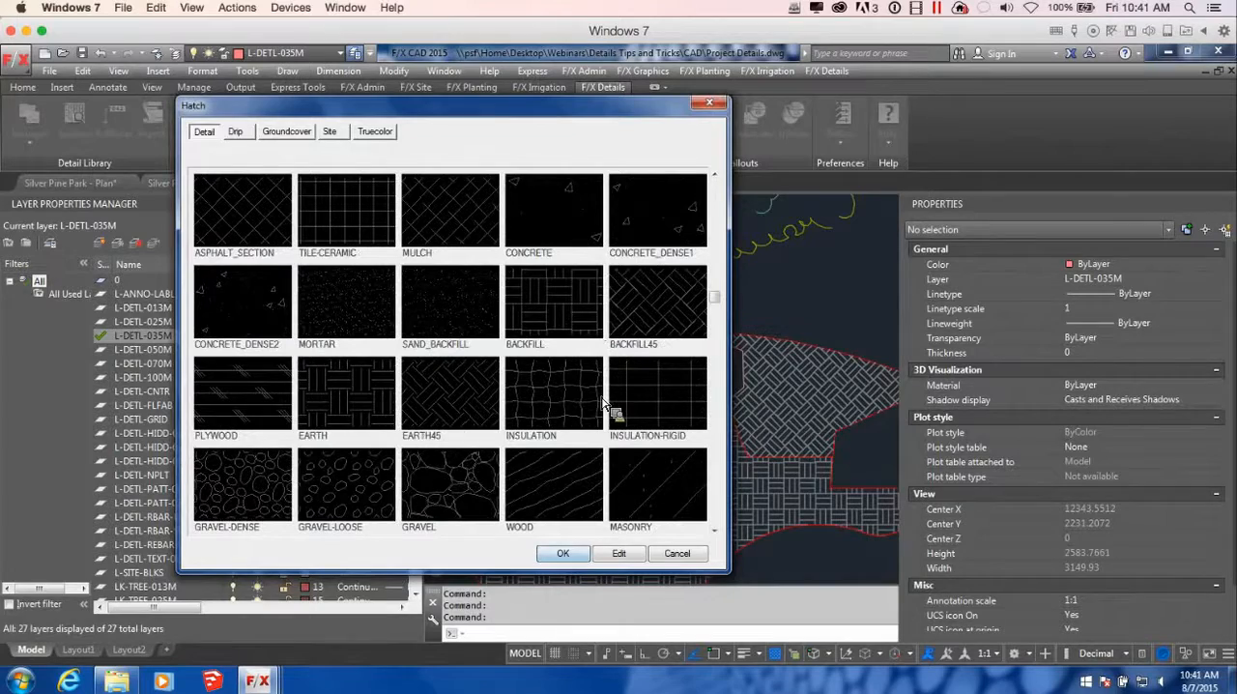
pyautogui.click(227, 489)
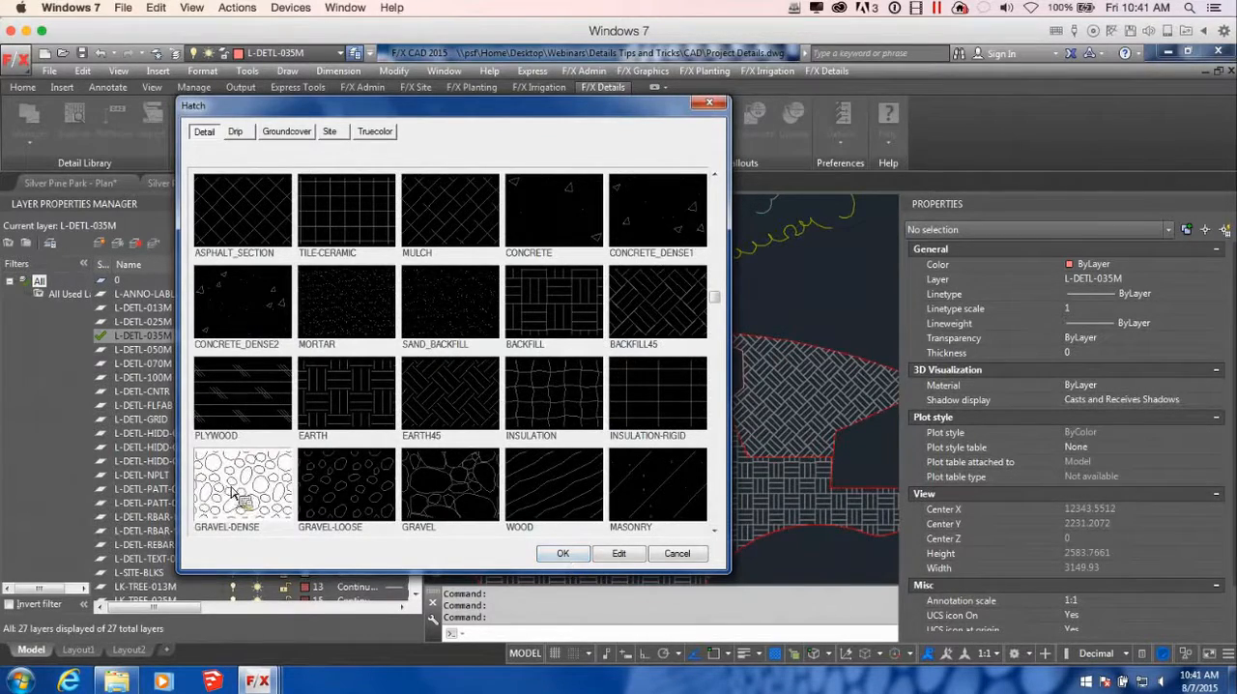
pyautogui.click(552, 557)
pyautogui.click(479, 451)
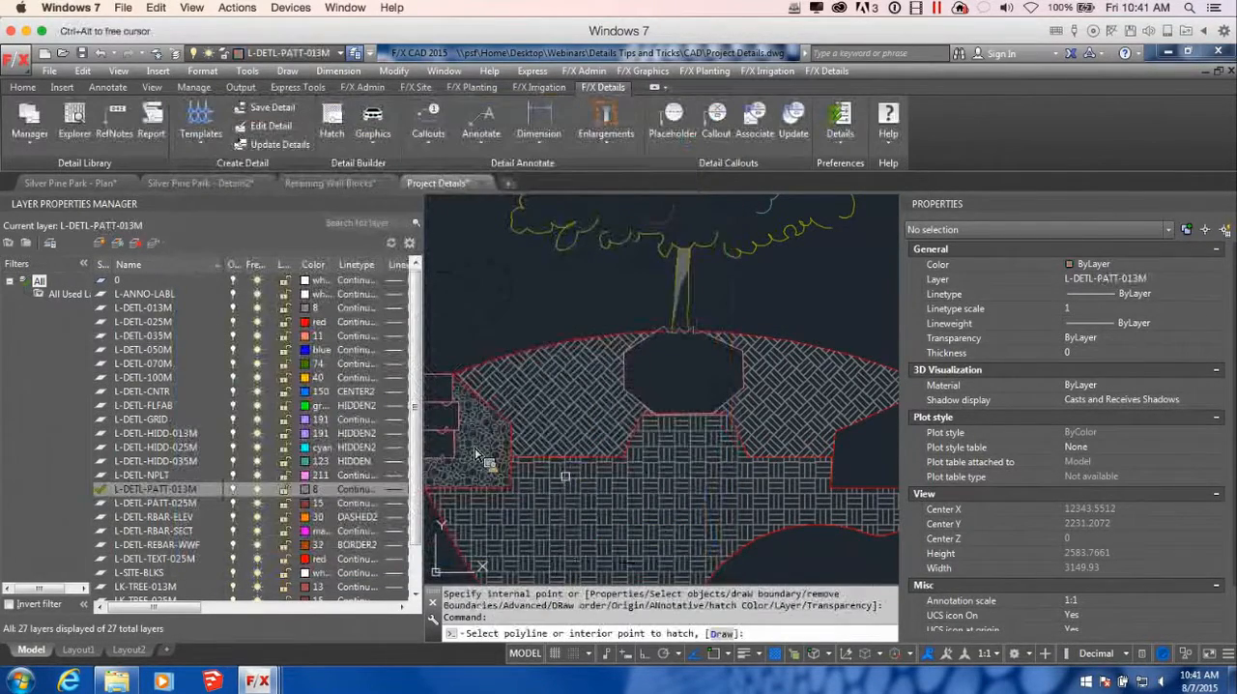
pyautogui.scroll(-4, 566, 483)
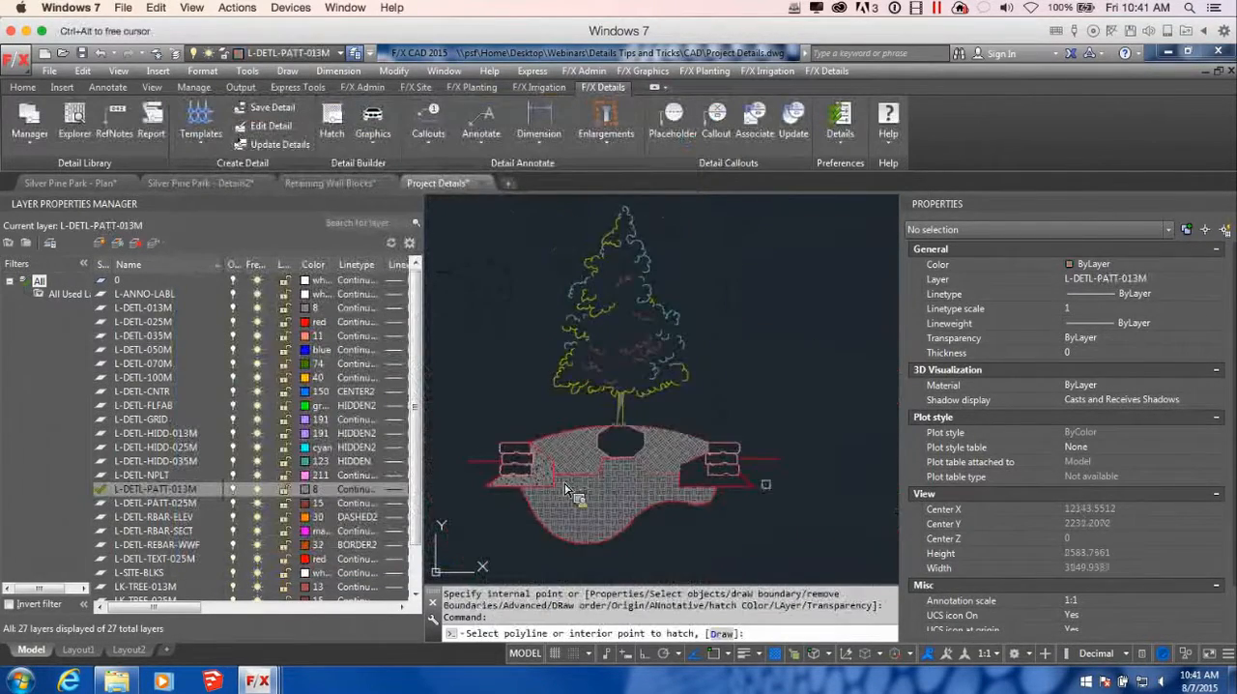
pyautogui.click(715, 484)
pyautogui.press('Return')
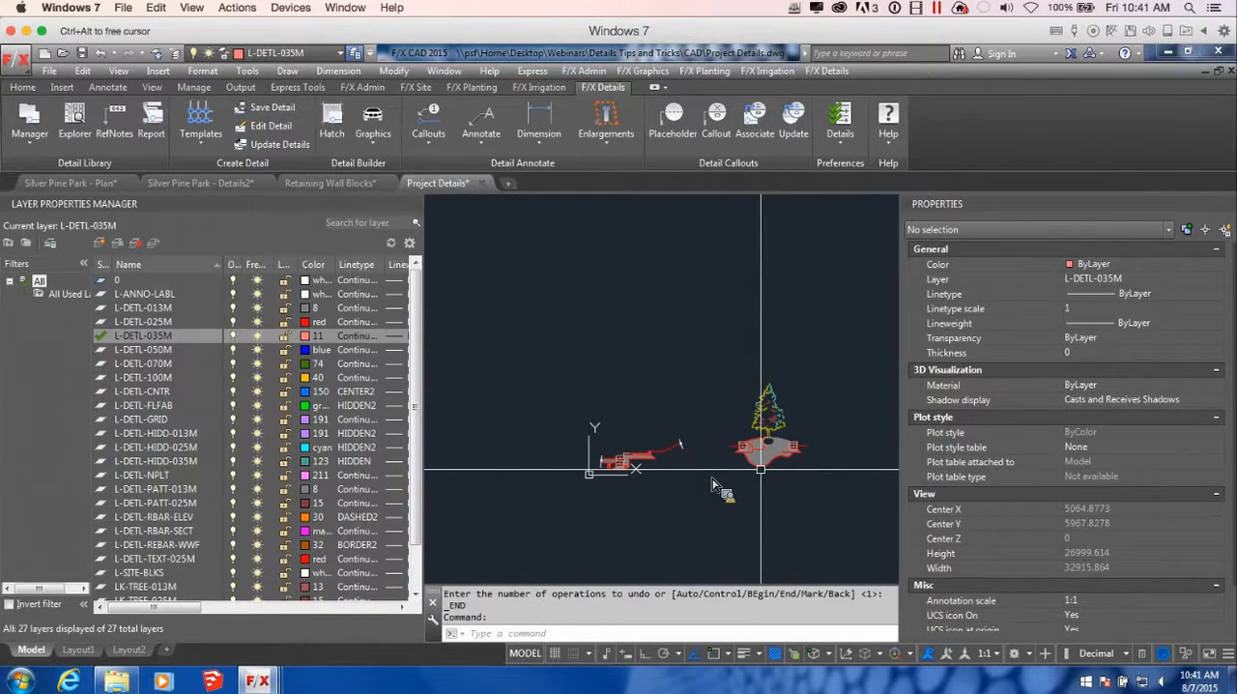
pyautogui.scroll(4, 761, 469)
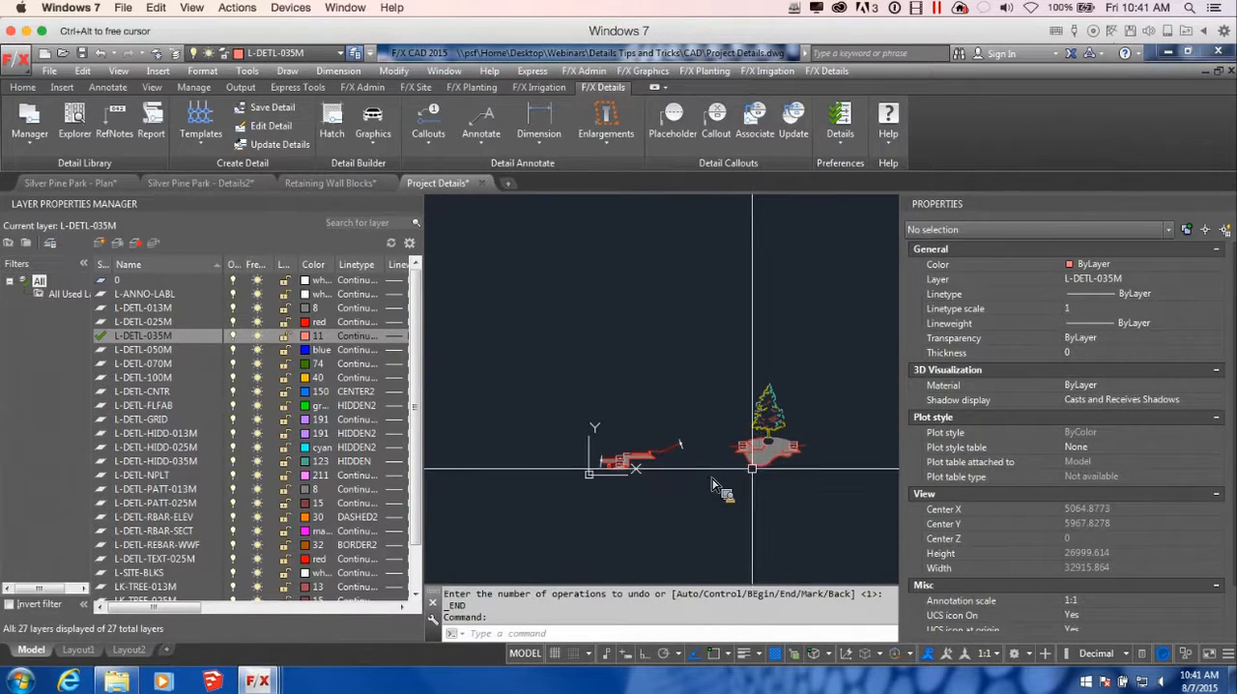
pyautogui.scroll(-4, 716, 487)
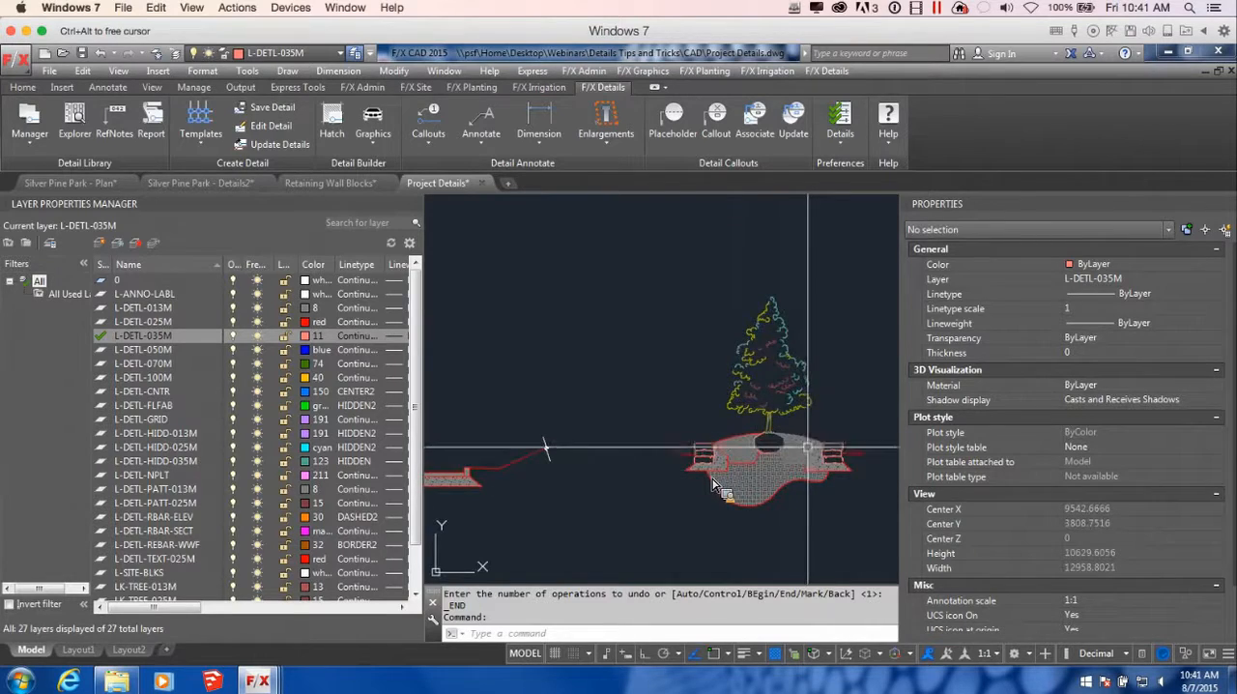
pyautogui.scroll(2, 716, 486)
pyautogui.moveTo(810, 461); pyautogui.dragTo(812, 460, button='middle')
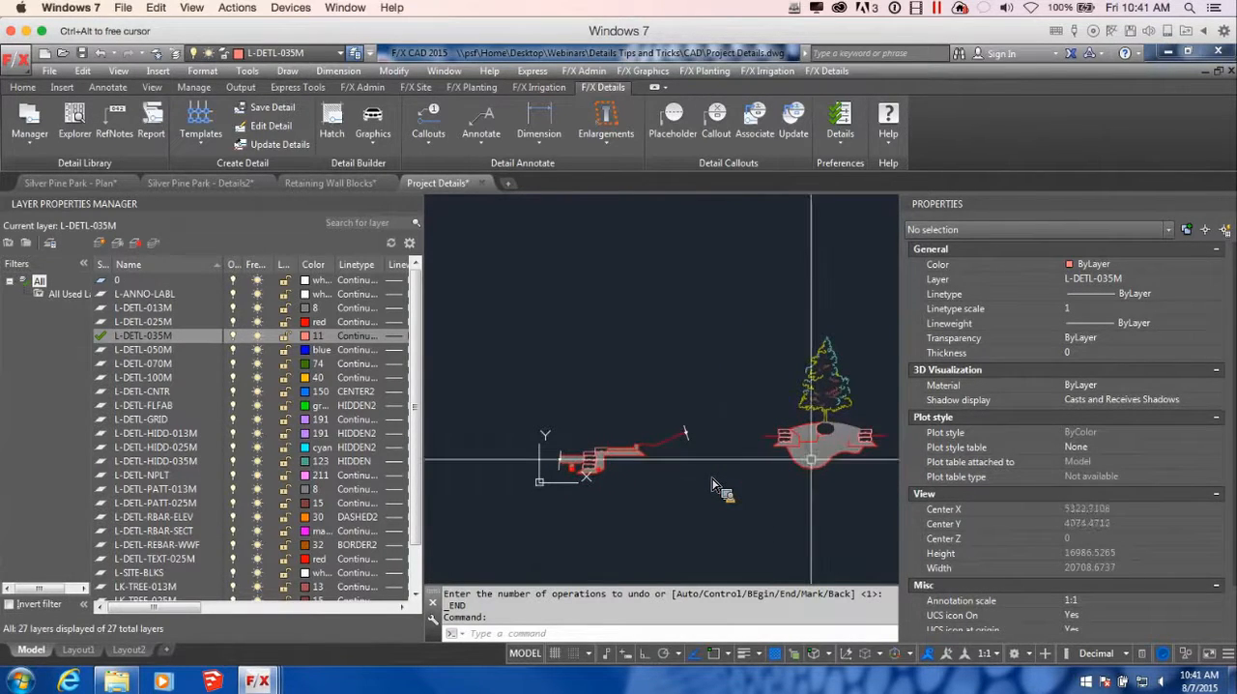
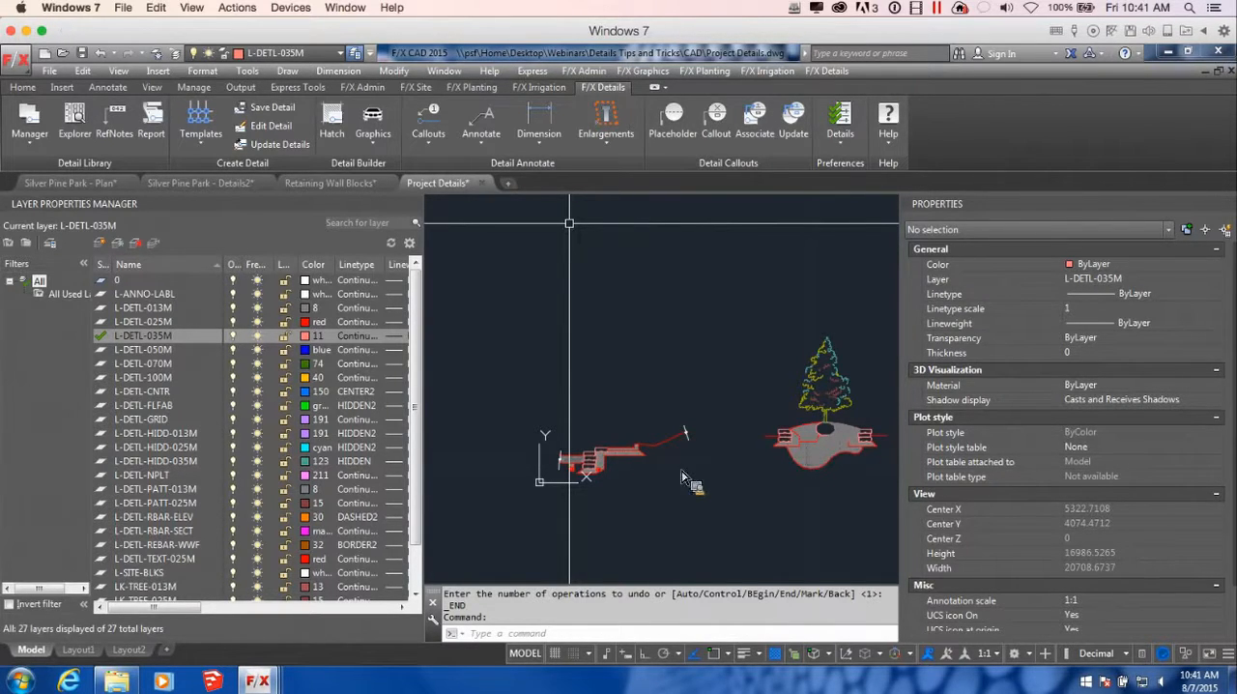
# Save the drawing and start a 2A detail template at metric scale 1:10 in millimetres
pyautogui.hotkey('ctrl', 's')
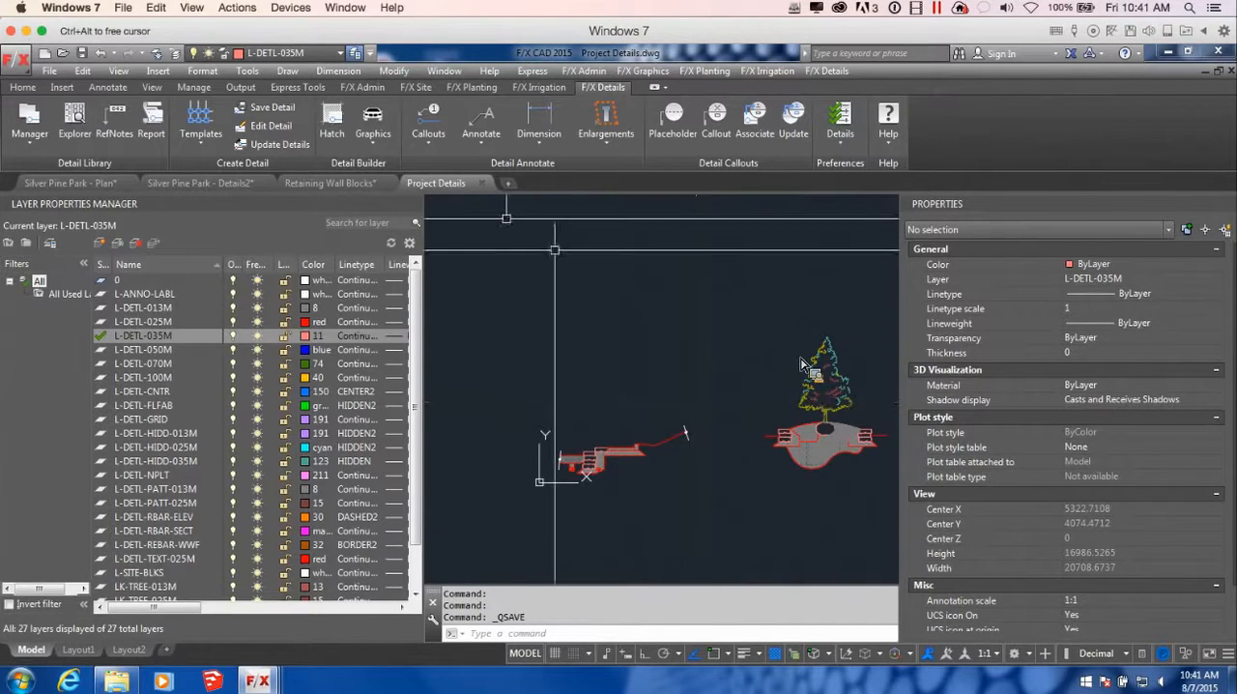
pyautogui.click(208, 125)
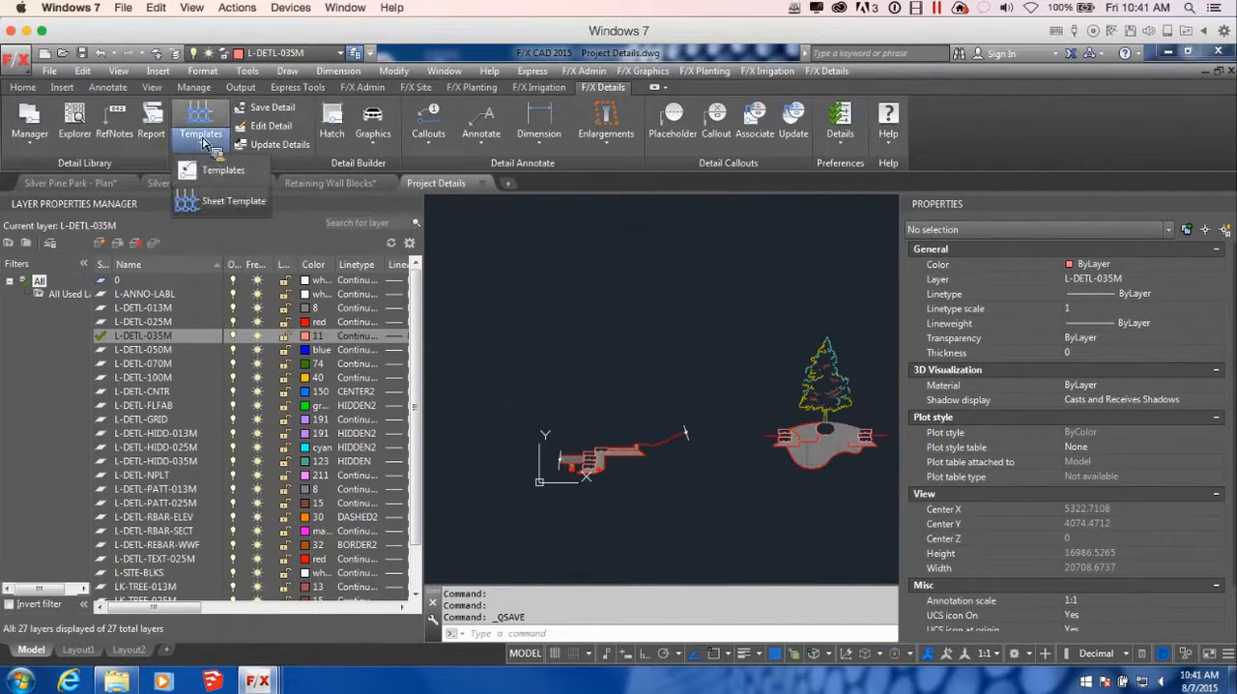
pyautogui.click(240, 193)
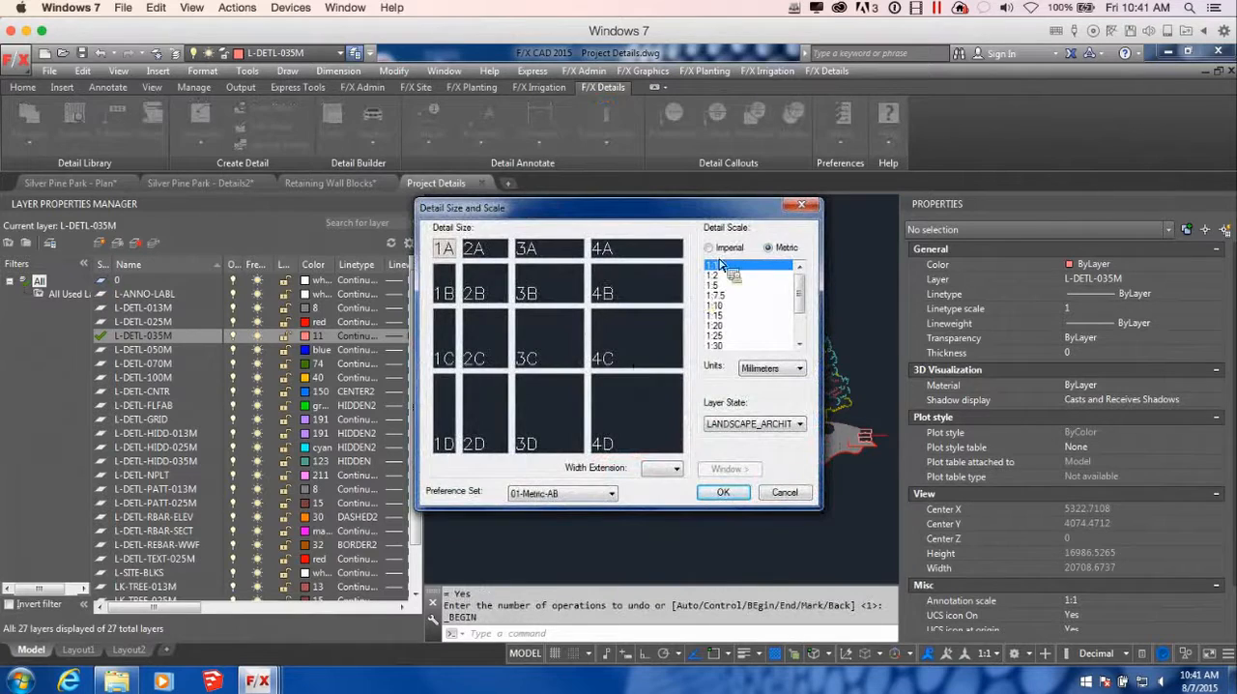
pyautogui.click(730, 306)
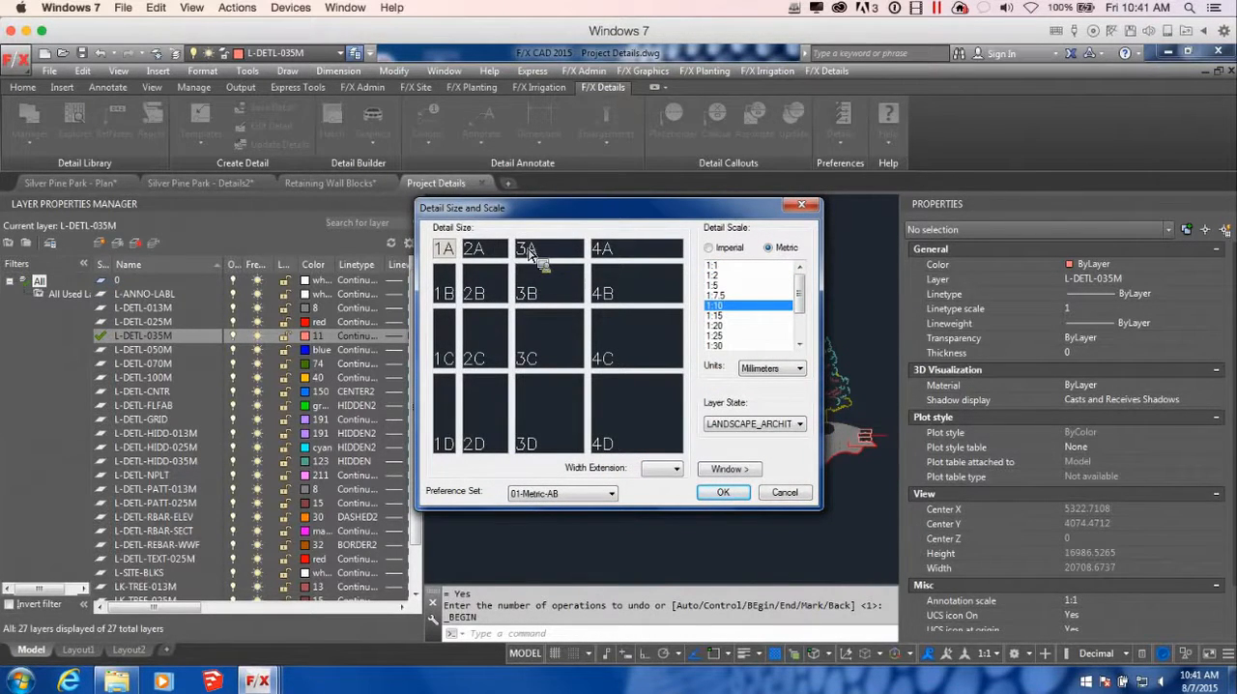
pyautogui.click(491, 253)
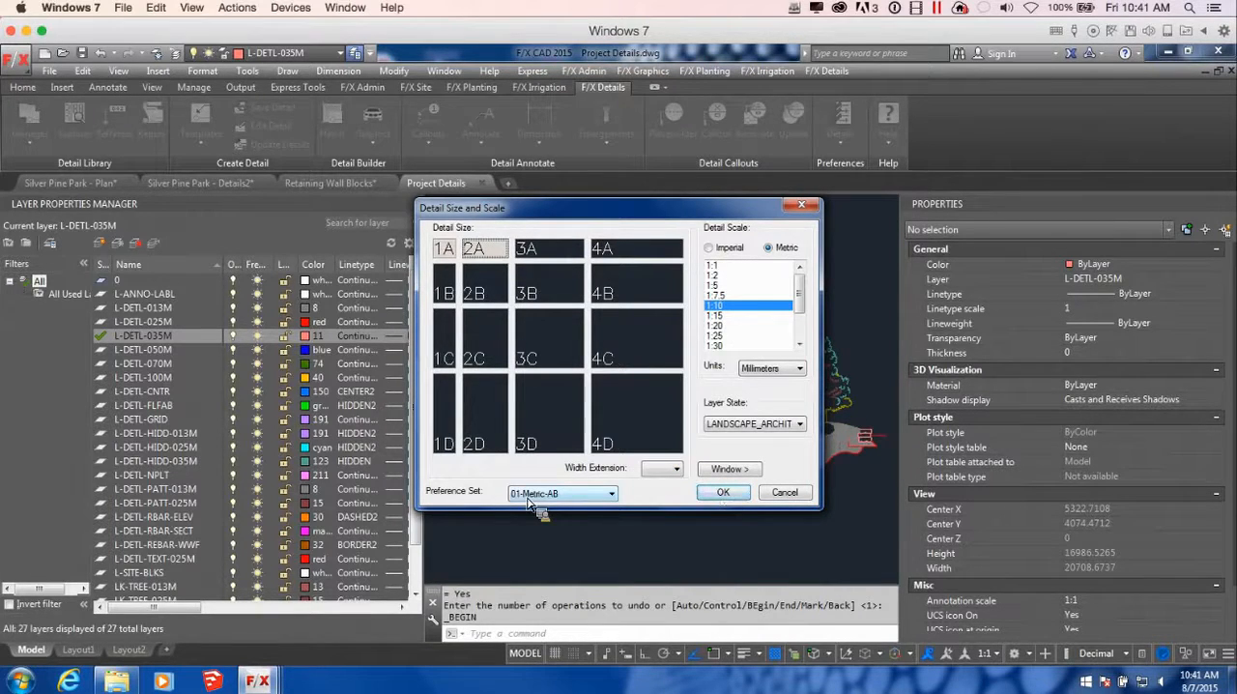
pyautogui.click(723, 492)
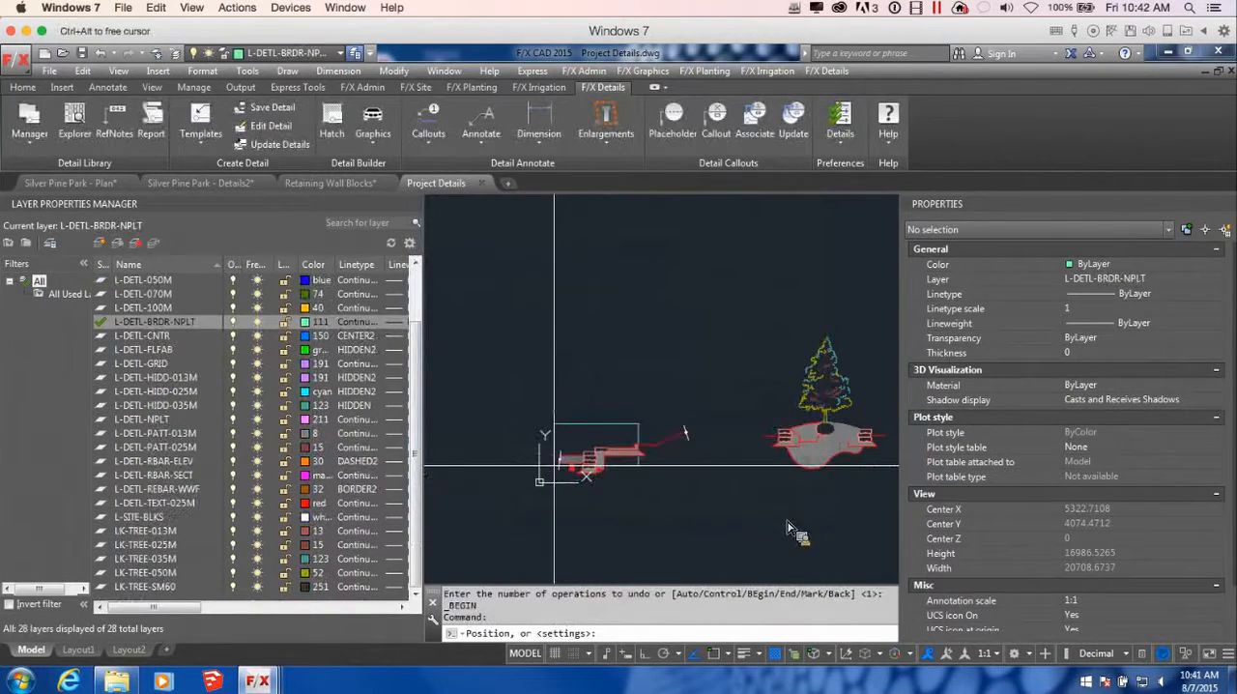
# Set the detail template's scale to 1:15, keeping the 2A size
pyautogui.scroll(2, 566, 481)
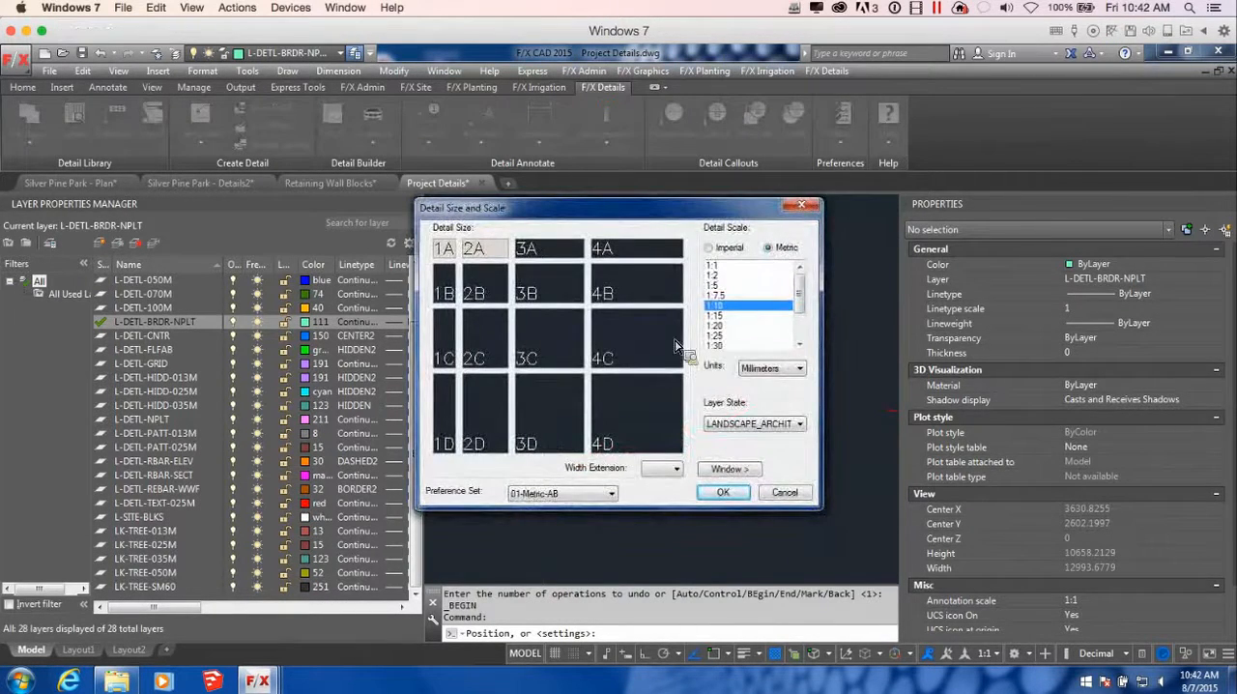
pyautogui.click(727, 316)
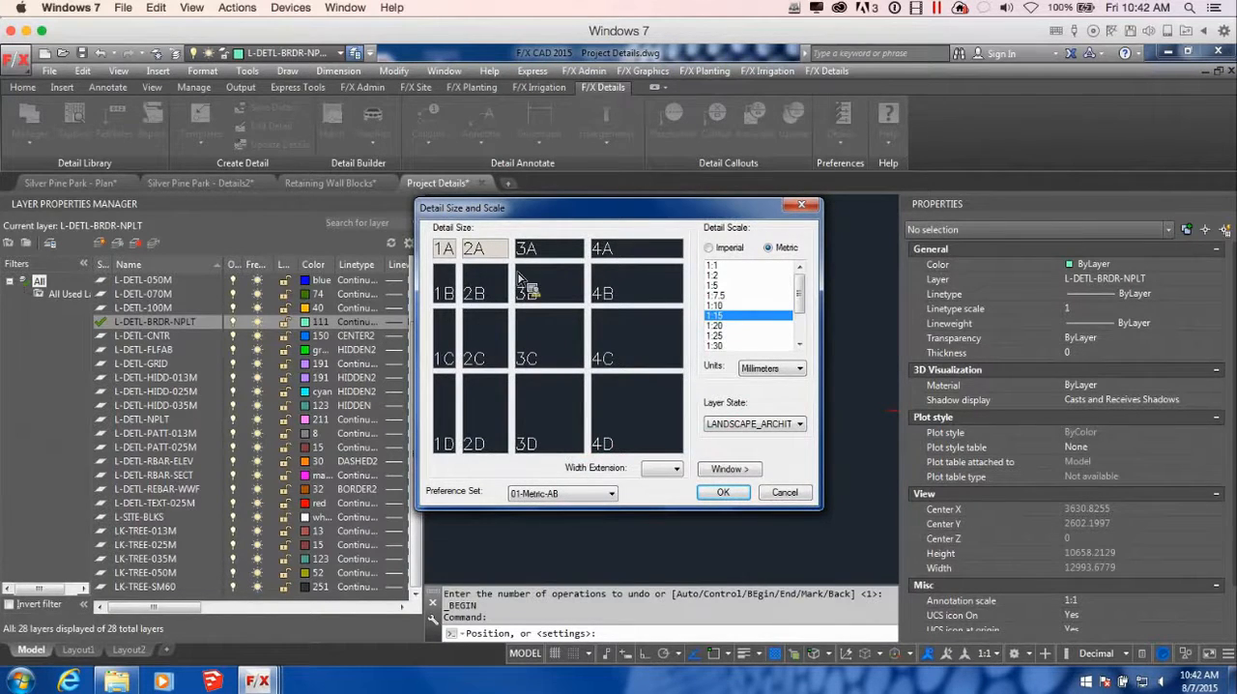
pyautogui.click(724, 492)
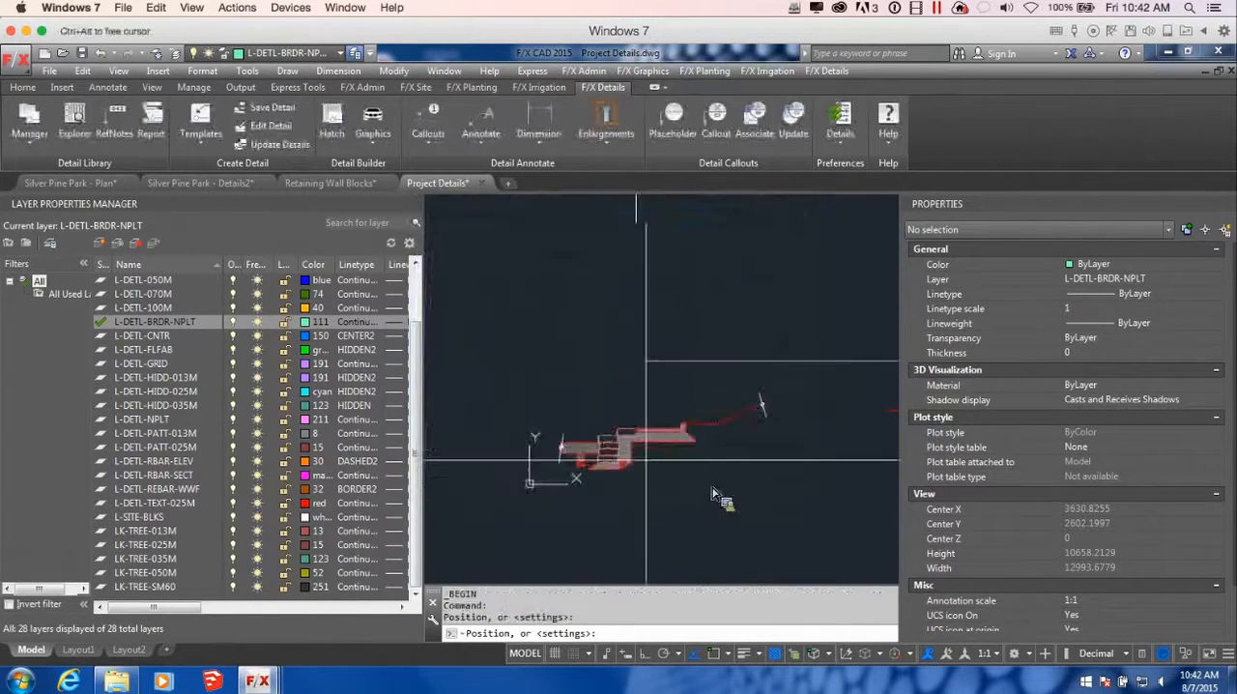
# Add a +.50 width extension to the template and place it around the first retaining wall detail
pyautogui.rightClick(662, 455)
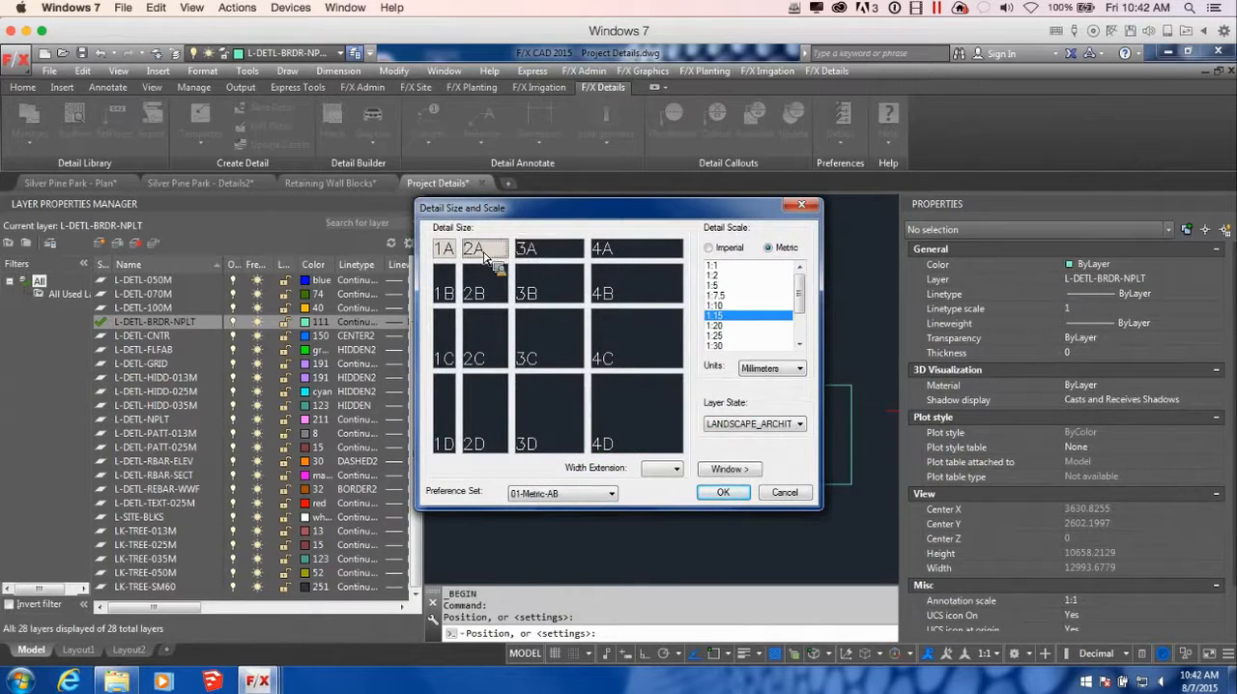
pyautogui.click(662, 468)
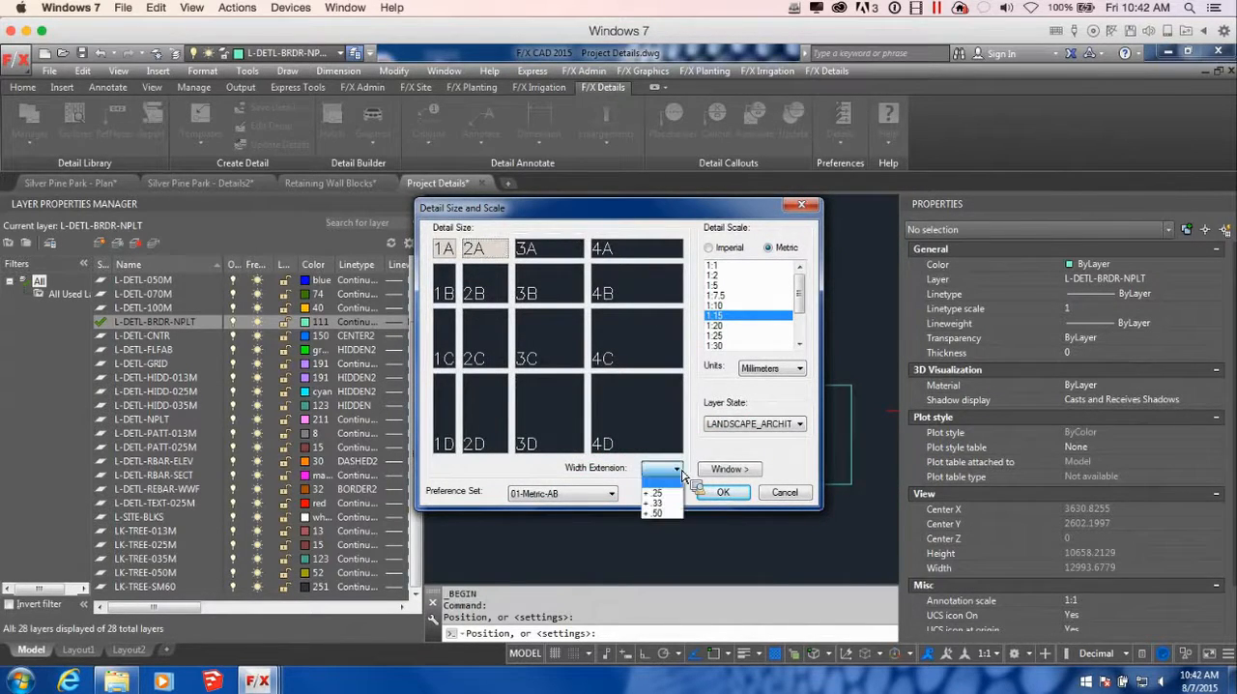
pyautogui.click(663, 513)
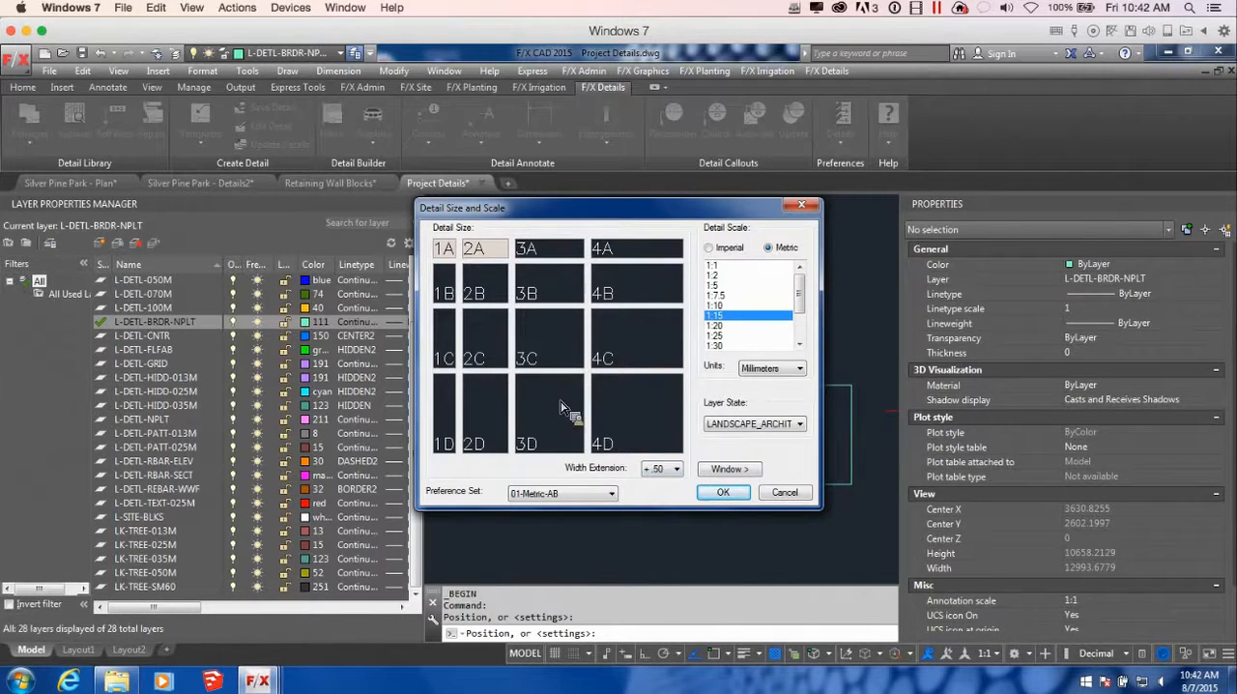
pyautogui.click(723, 492)
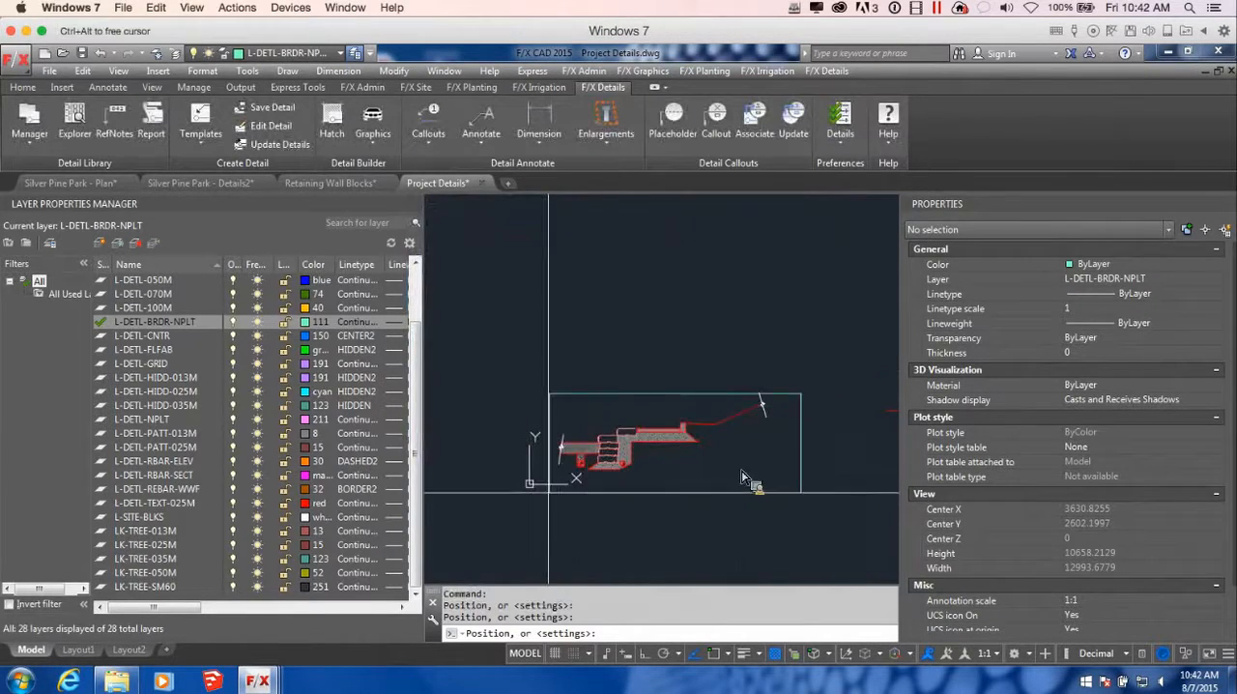
pyautogui.click(546, 481)
# Place a 2B detail template at metric scale 1:15 around the tree and mirrored walls detail
pyautogui.scroll(4, 597, 480)
pyautogui.scroll(-4, 610, 486)
pyautogui.moveTo(775, 509); pyautogui.dragTo(591, 465, button='middle')
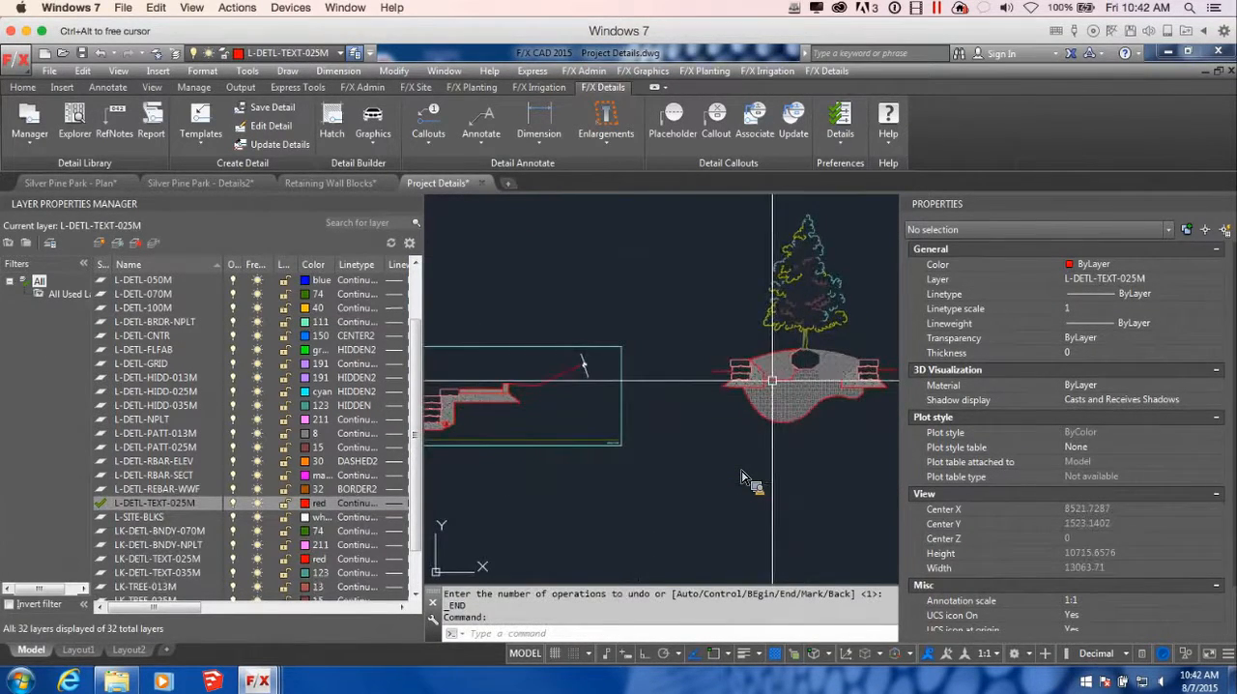
pyautogui.scroll(-2, 686, 425)
pyautogui.press('Return')
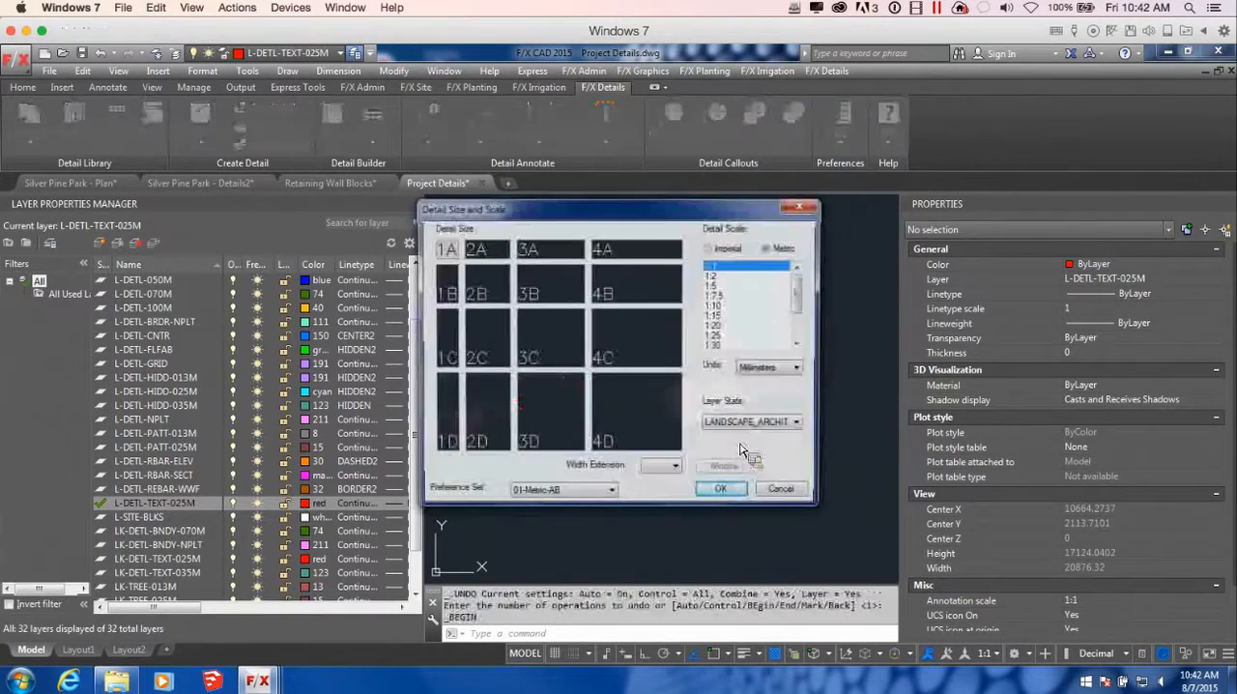
pyautogui.moveTo(629, 206)
pyautogui.mouseDown()
pyautogui.moveTo(217, 230)
pyautogui.moveTo(561, 194)
pyautogui.moveTo(633, 206)
pyautogui.mouseUp()
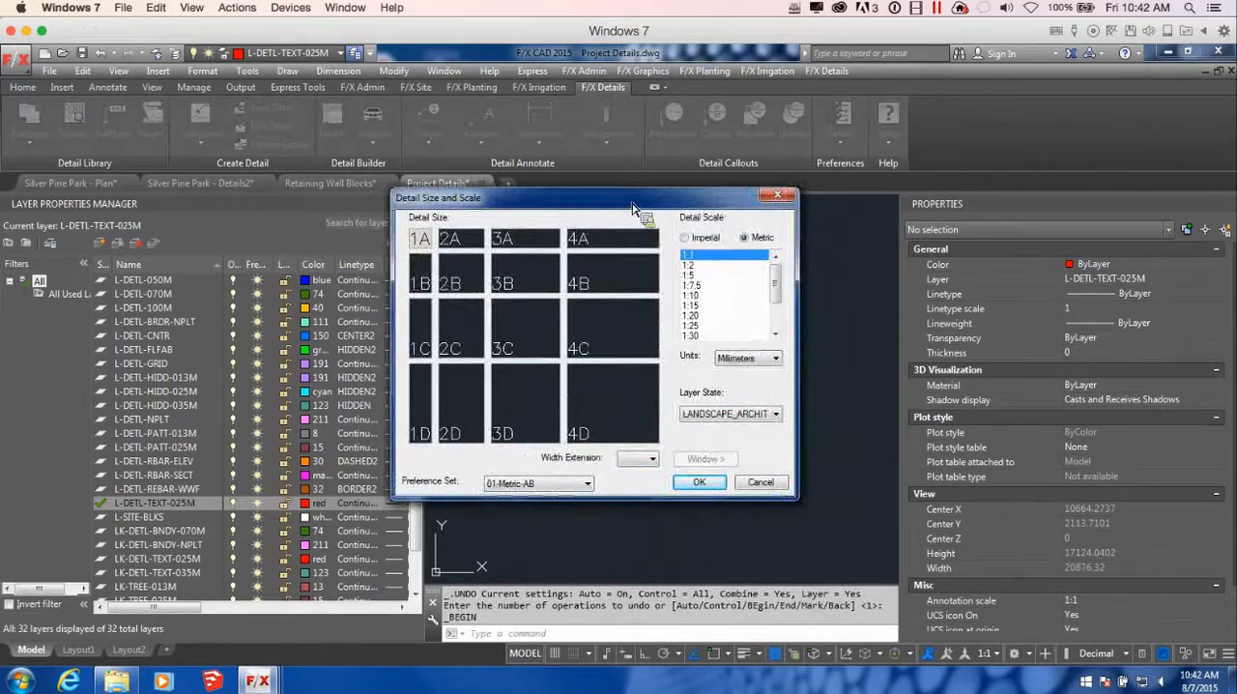
pyautogui.click(474, 245)
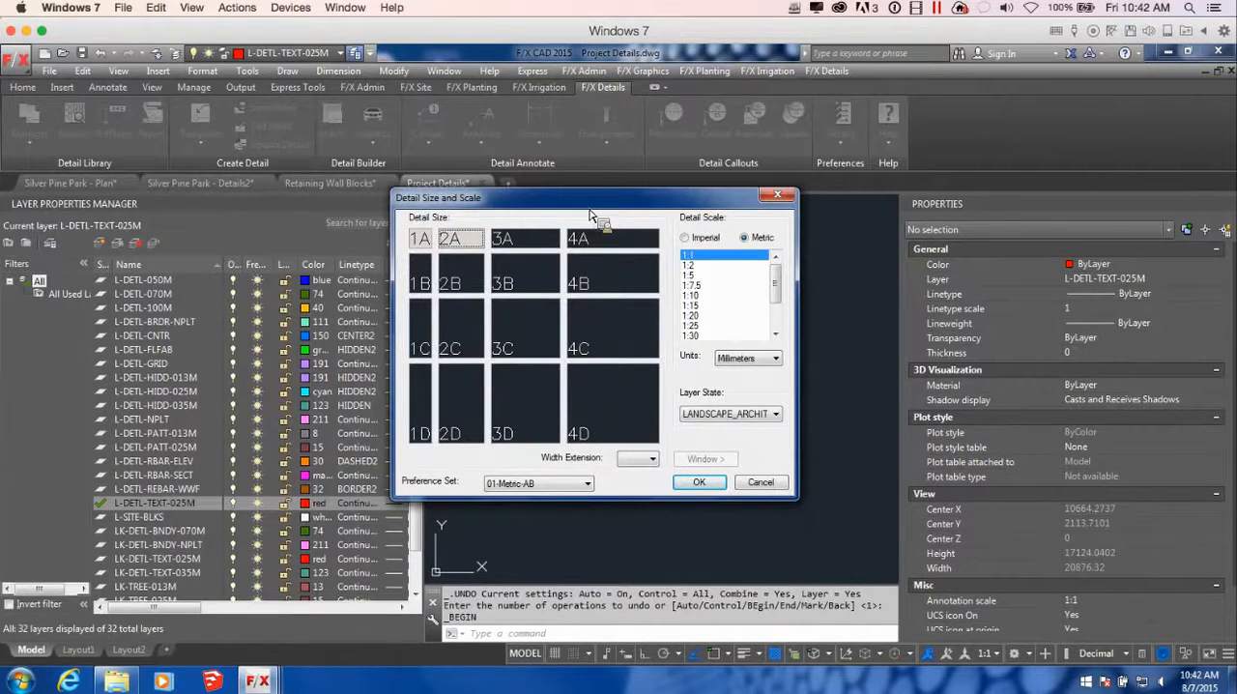
pyautogui.click(474, 271)
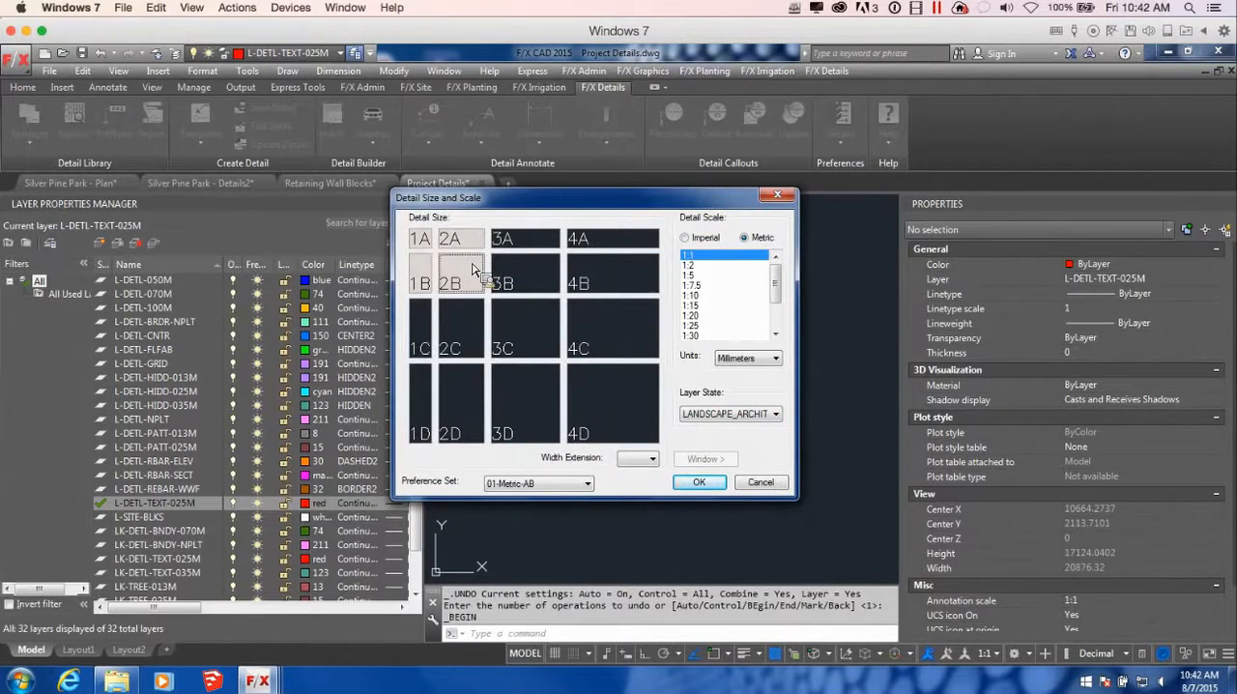
pyautogui.click(706, 308)
pyautogui.click(699, 481)
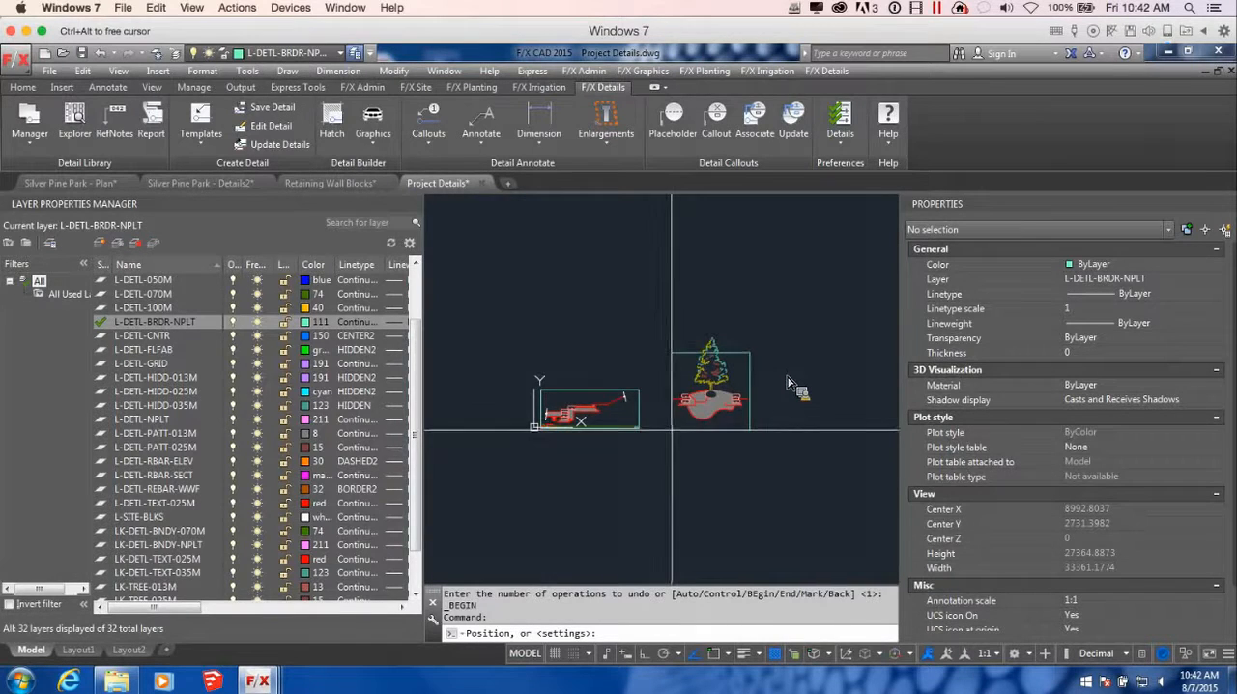
pyautogui.click(672, 429)
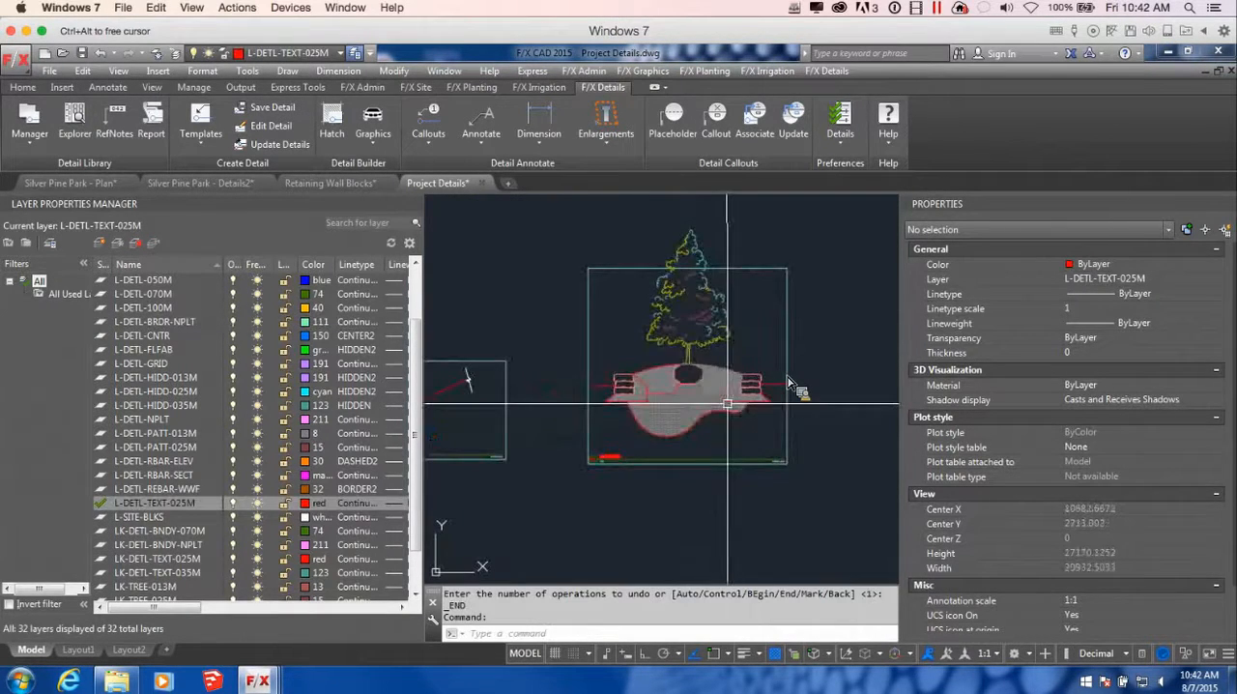
# Explode the tree block in the mirrored walls detail
pyautogui.scroll(4, 735, 309)
pyautogui.scroll(-4, 759, 280)
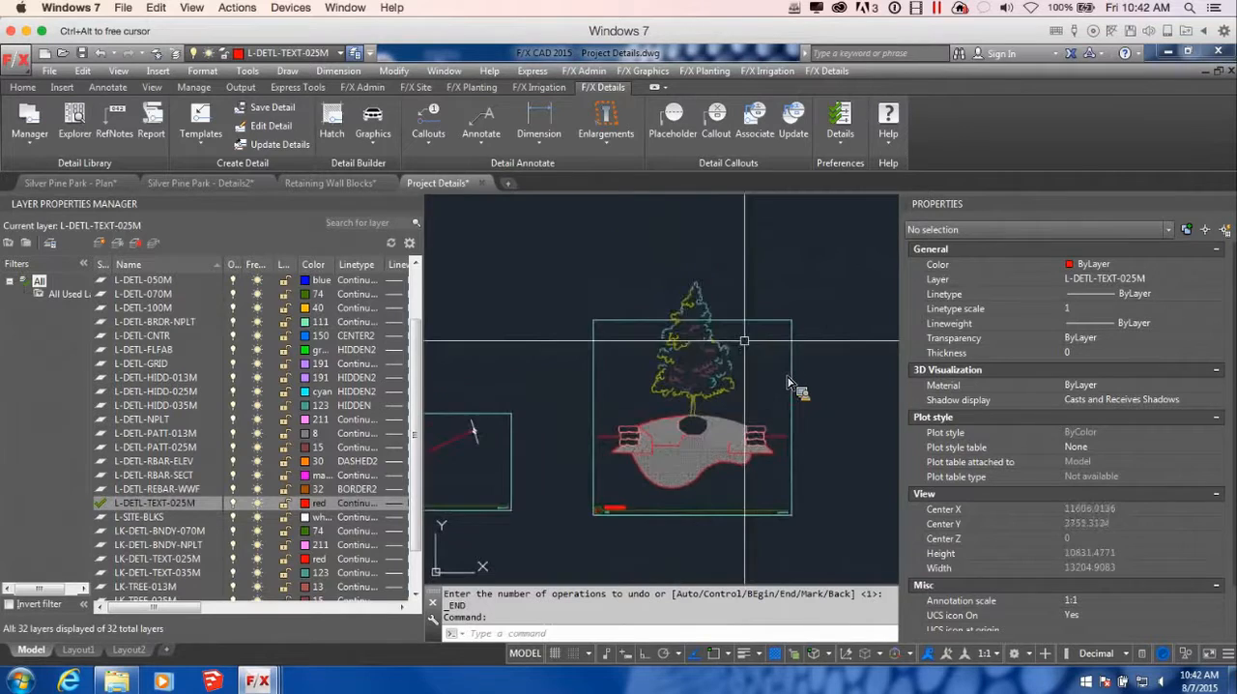
pyautogui.moveTo(745, 361); pyautogui.dragTo(743, 380, button='middle')
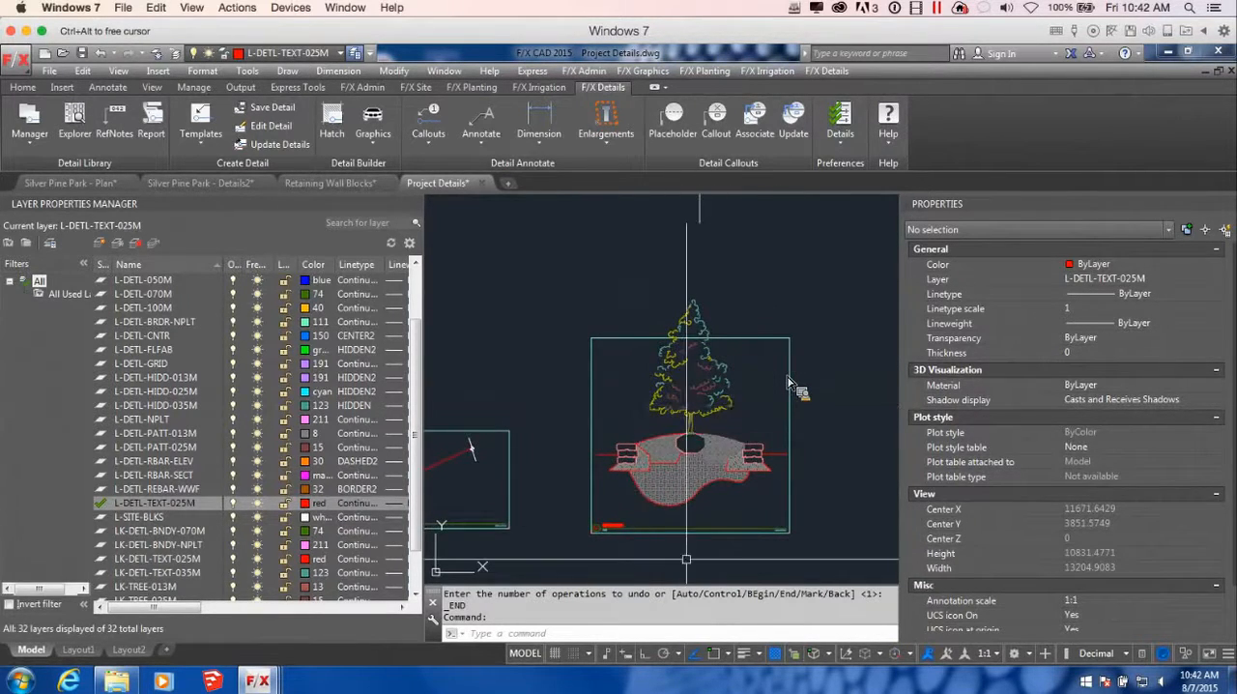
pyautogui.click(698, 350)
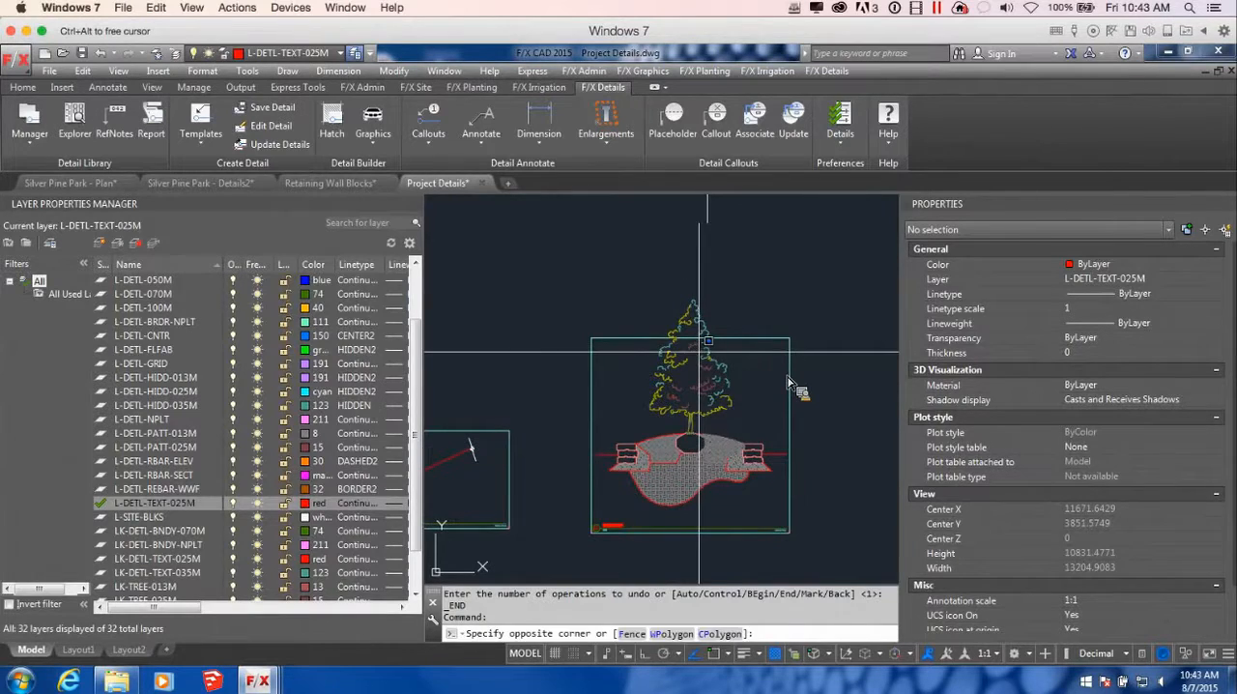
pyautogui.click(712, 358)
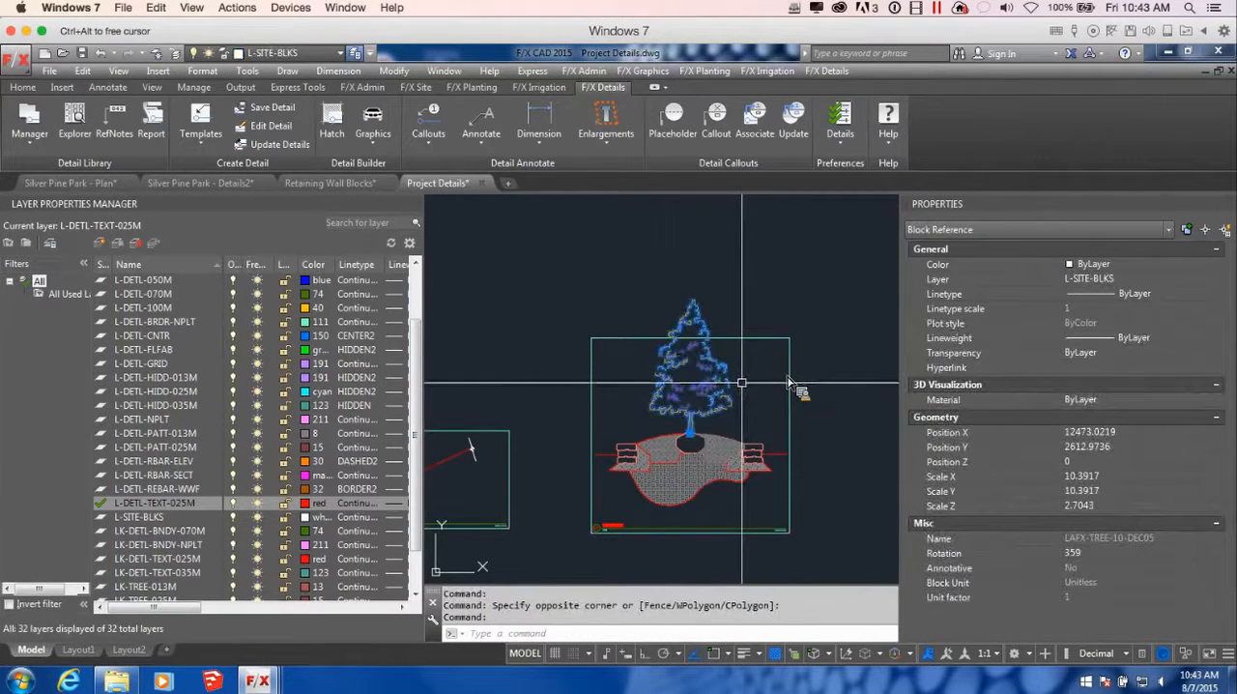
pyautogui.write('x')
pyautogui.press('Return')
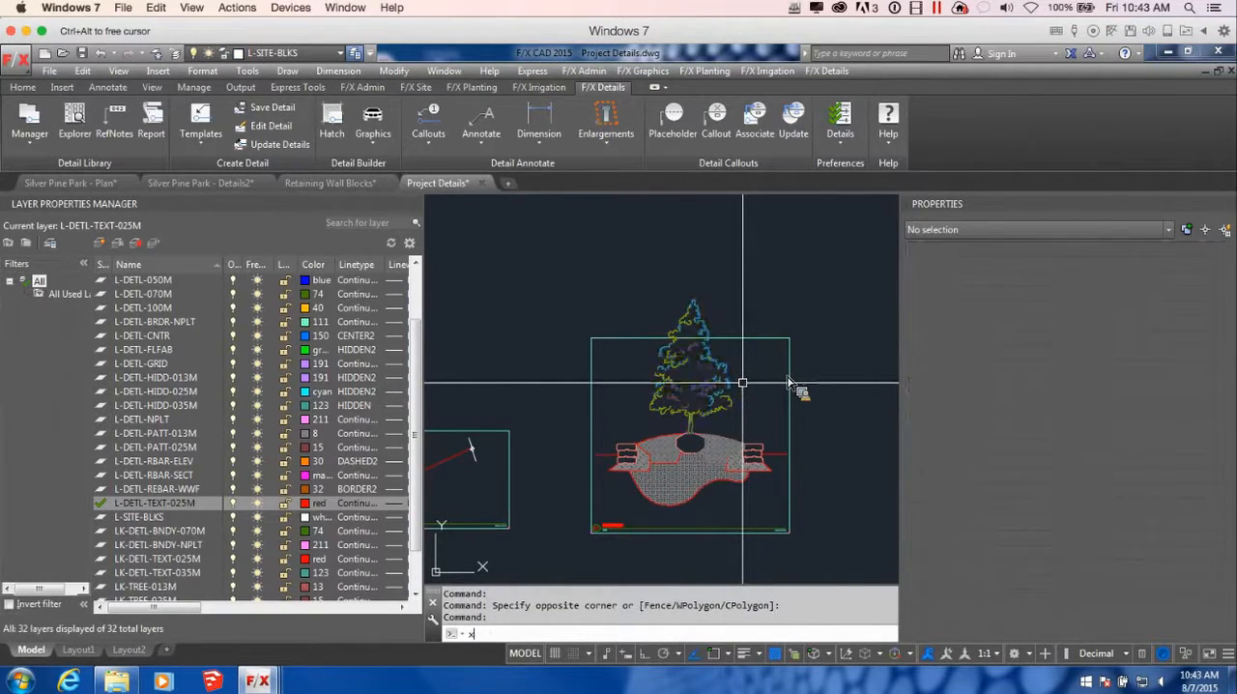
# Erase the treetop linework that extends above the template's upper border
pyautogui.scroll(3, 712, 338)
pyautogui.click(577, 277)
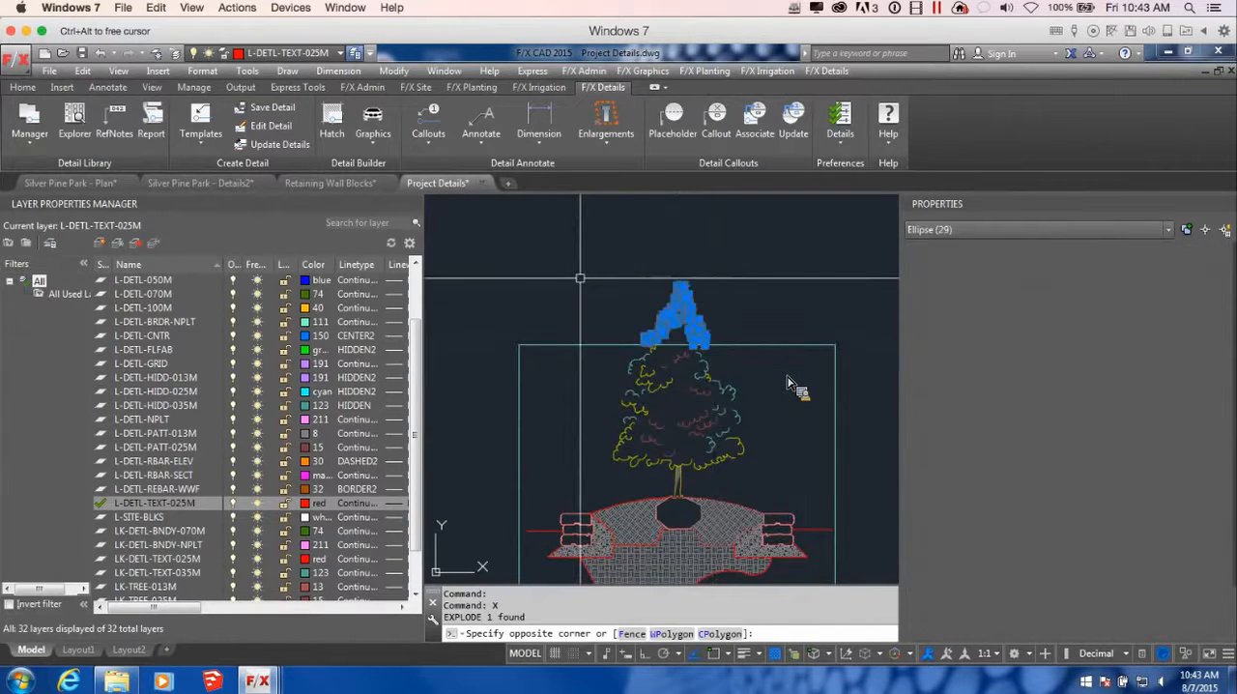
pyautogui.press('Delete')
# Erase the leftover foliage arcs that cross the template's upper border
pyautogui.scroll(3, 765, 324)
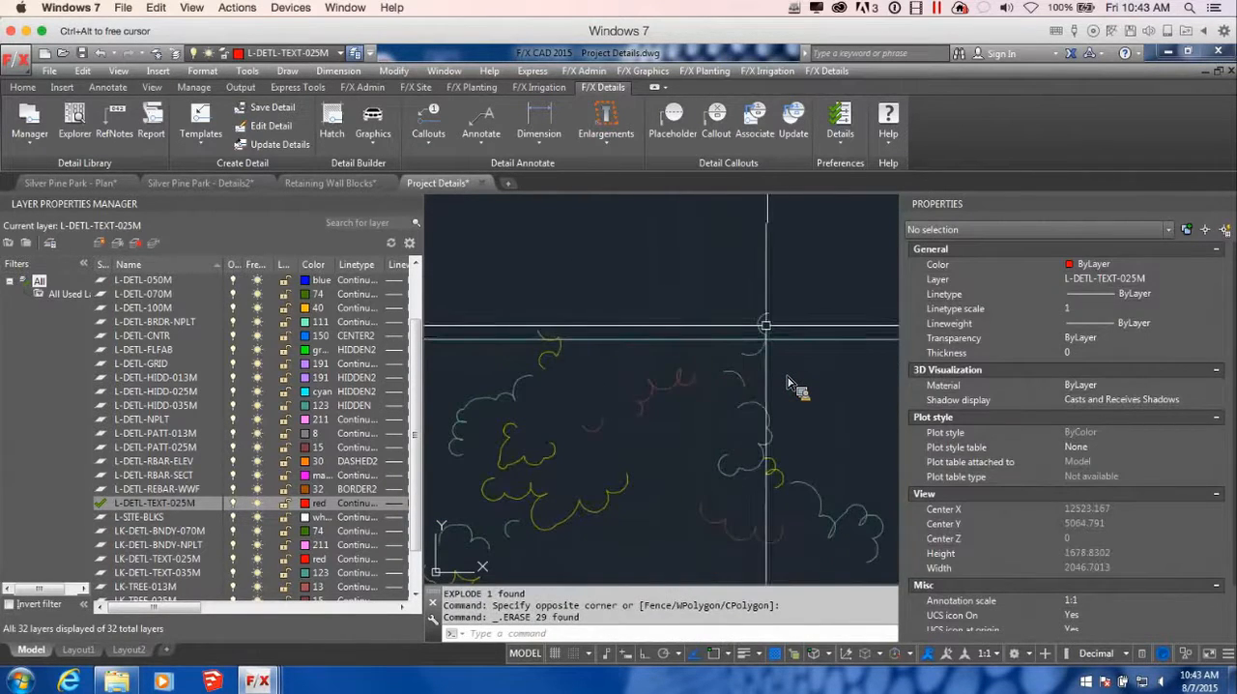
pyautogui.click(764, 326)
pyautogui.press('Delete')
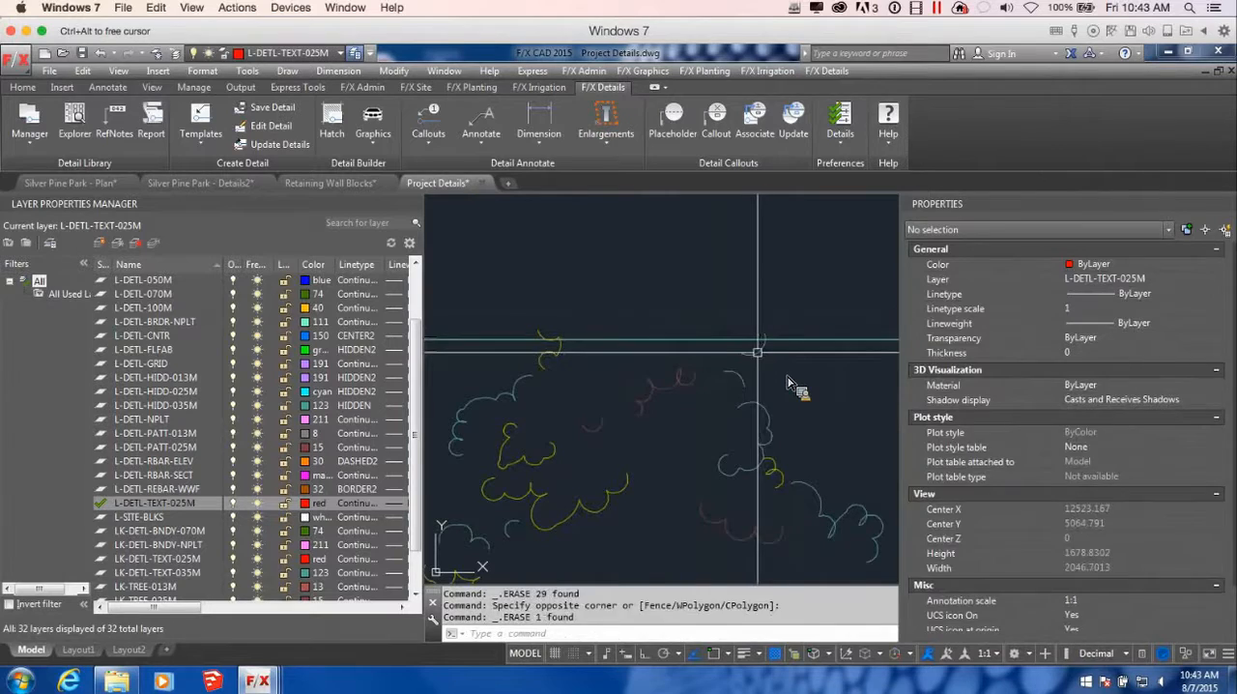
pyautogui.click(749, 338)
pyautogui.click(543, 338)
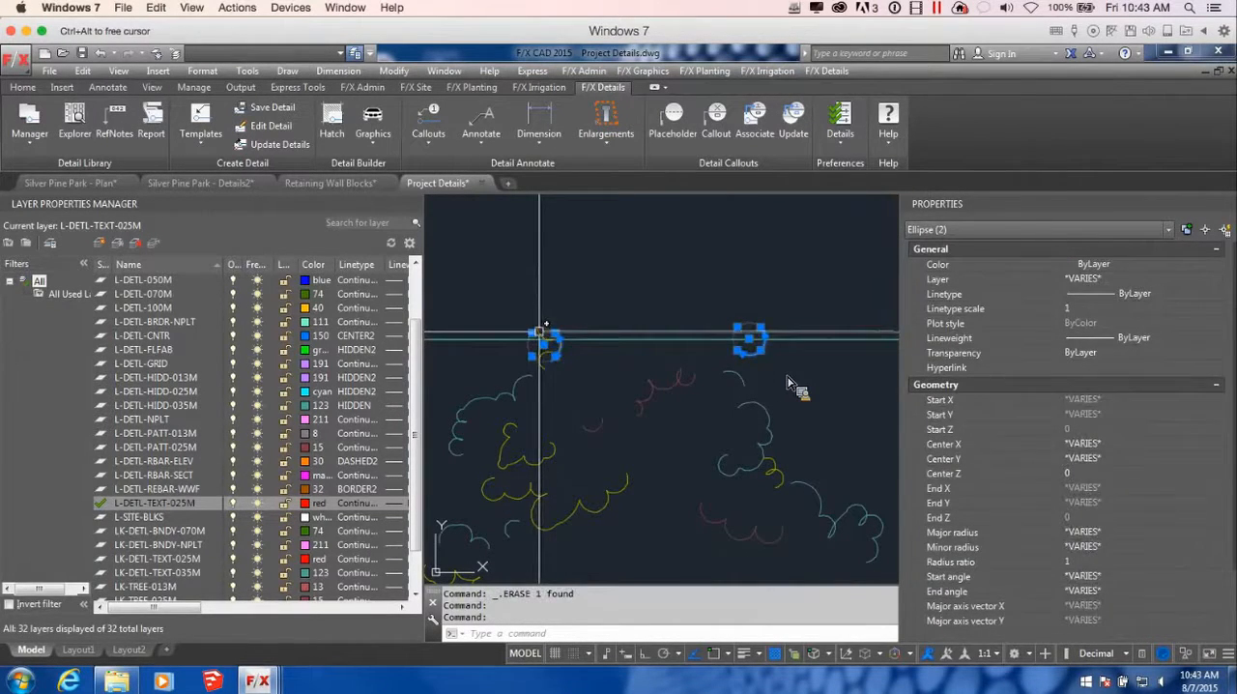
pyautogui.press('Delete')
pyautogui.press('Delete')
pyautogui.scroll(-3, 788, 384)
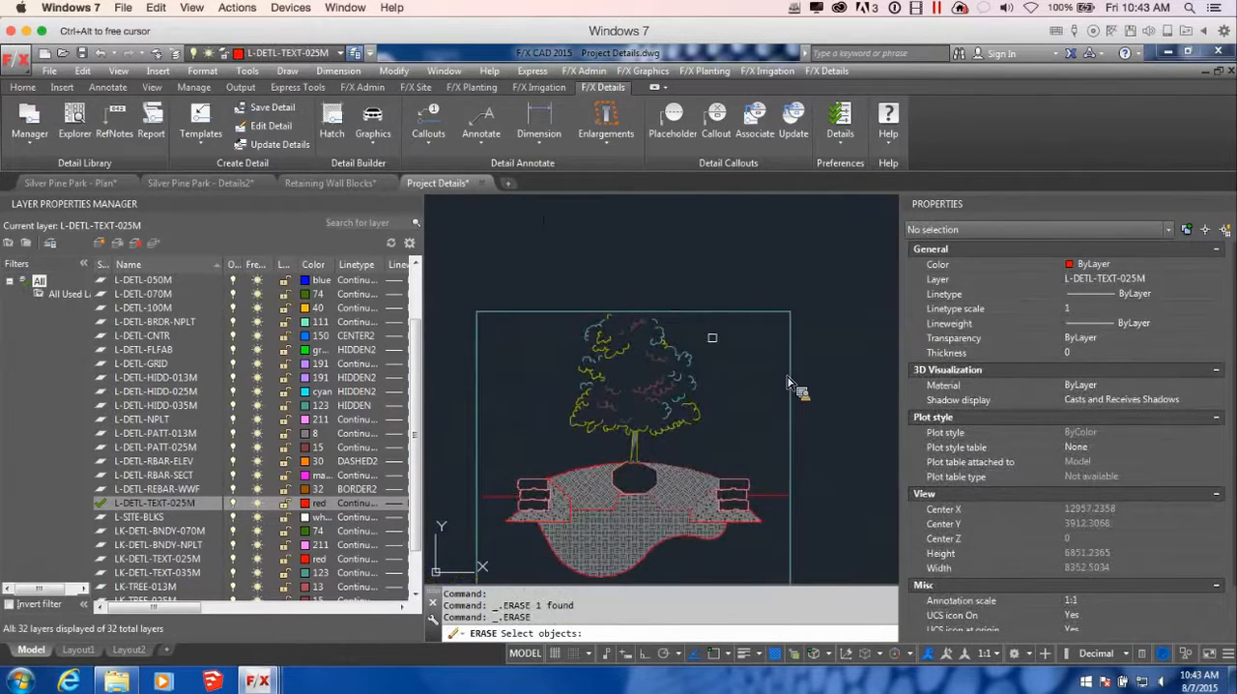
pyautogui.press('Return')
pyautogui.scroll(-5, 788, 384)
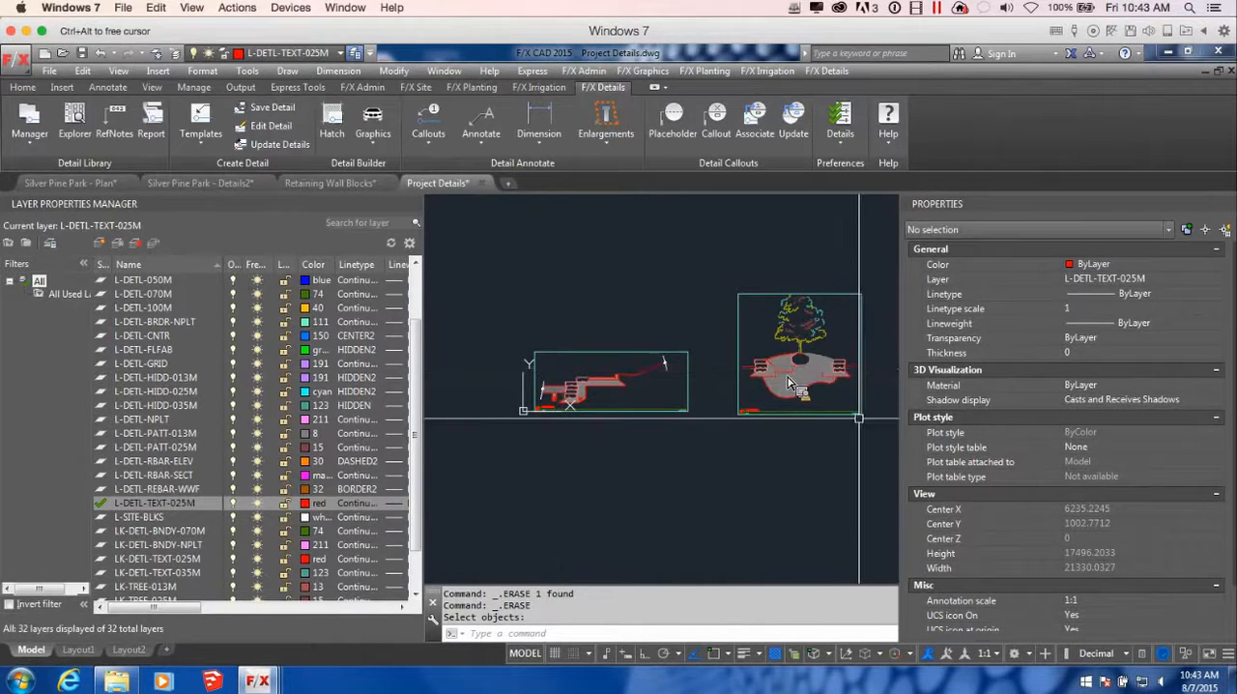
pyautogui.moveTo(616, 389); pyautogui.dragTo(639, 412, button='middle')
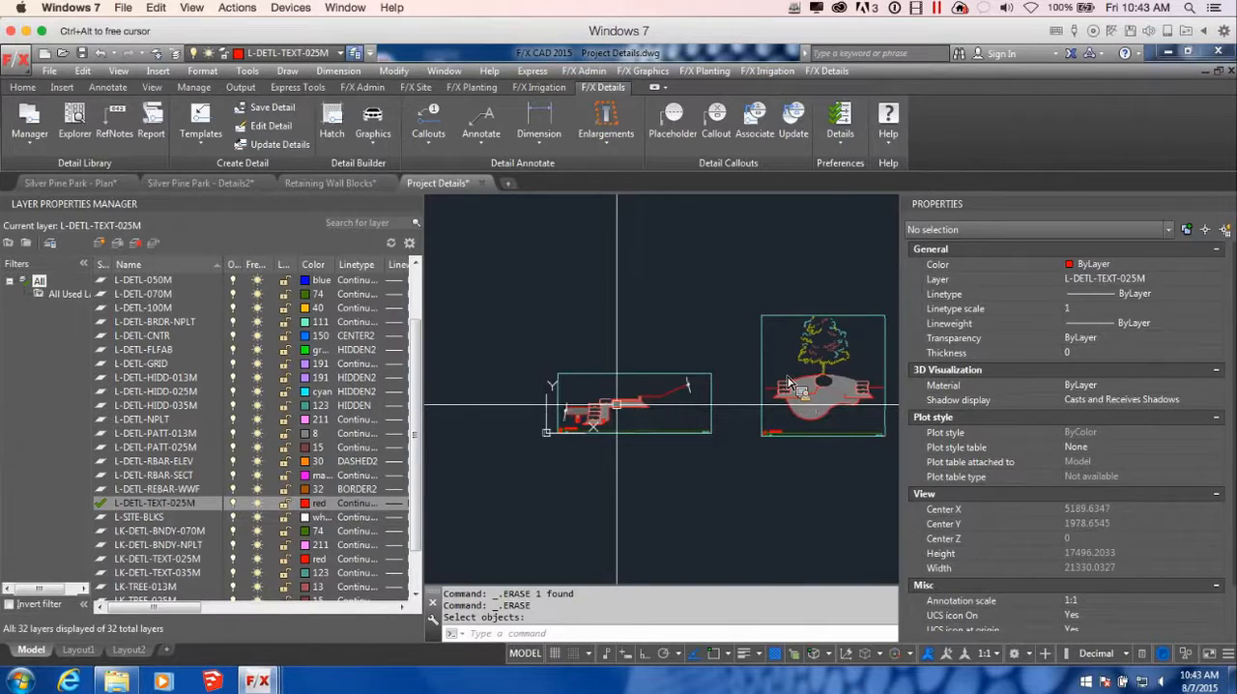
pyautogui.scroll(8, 590, 409)
pyautogui.scroll(-3, 523, 435)
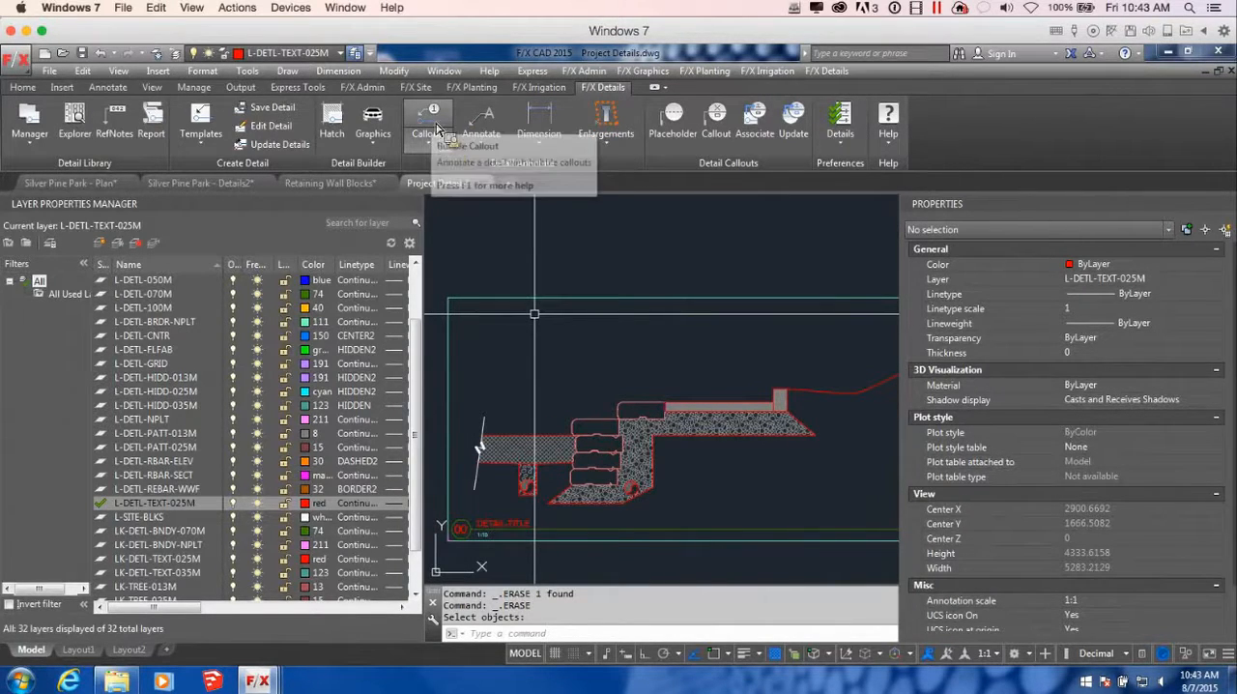
pyautogui.moveTo(729, 473)
pyautogui.mouseDown(button='middle')
pyautogui.moveTo(678, 467)
pyautogui.moveTo(656, 450)
pyautogui.mouseUp(button='middle')
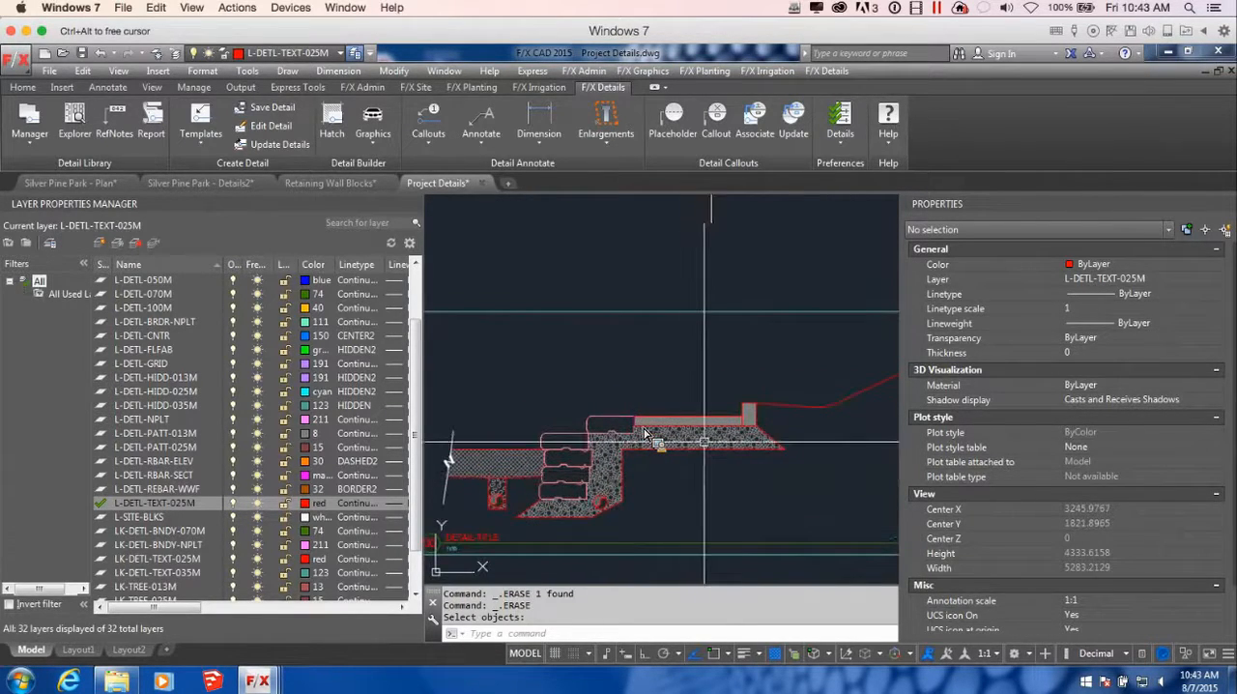
pyautogui.click(716, 118)
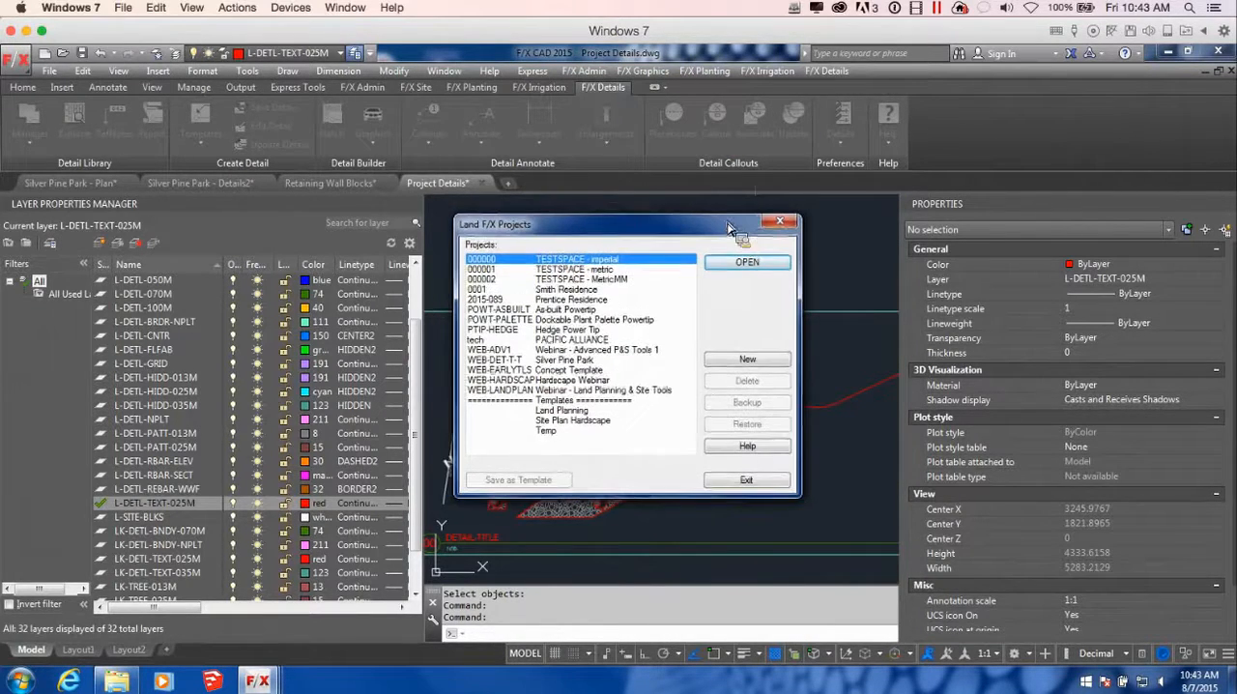
pyautogui.click(772, 218)
pyautogui.moveTo(766, 324); pyautogui.dragTo(654, 307, button='middle')
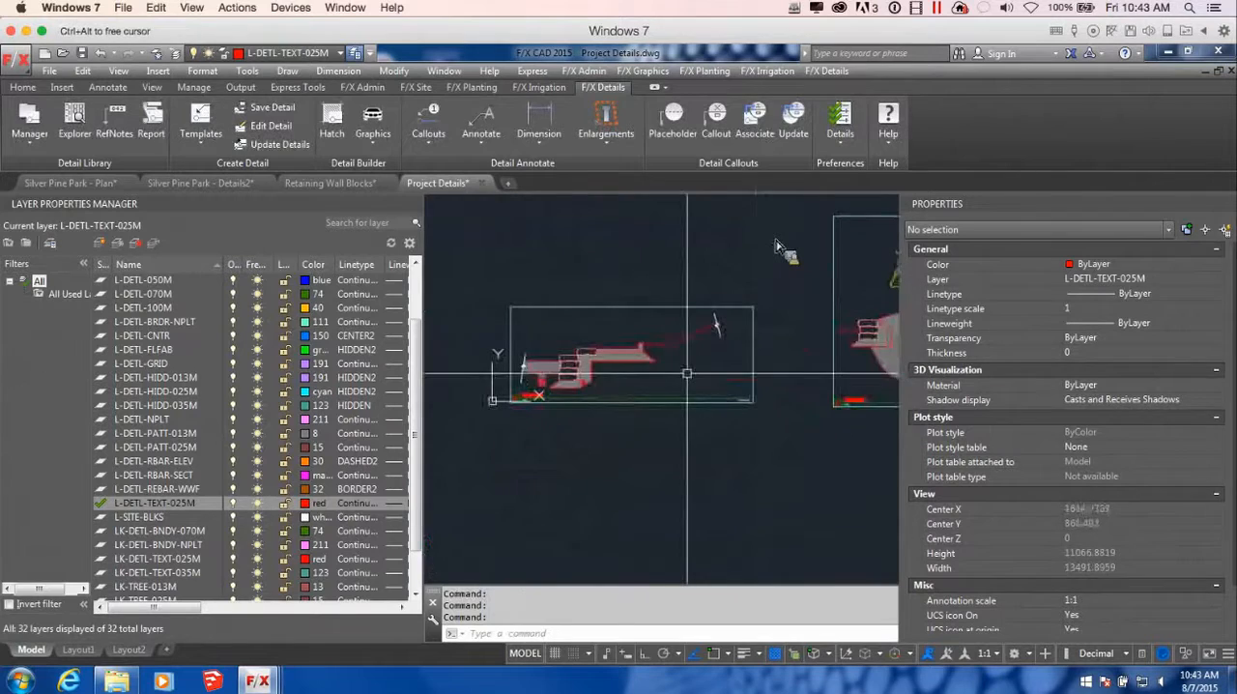
pyautogui.click(702, 351)
pyautogui.click(699, 348)
pyautogui.scroll(2, 698, 345)
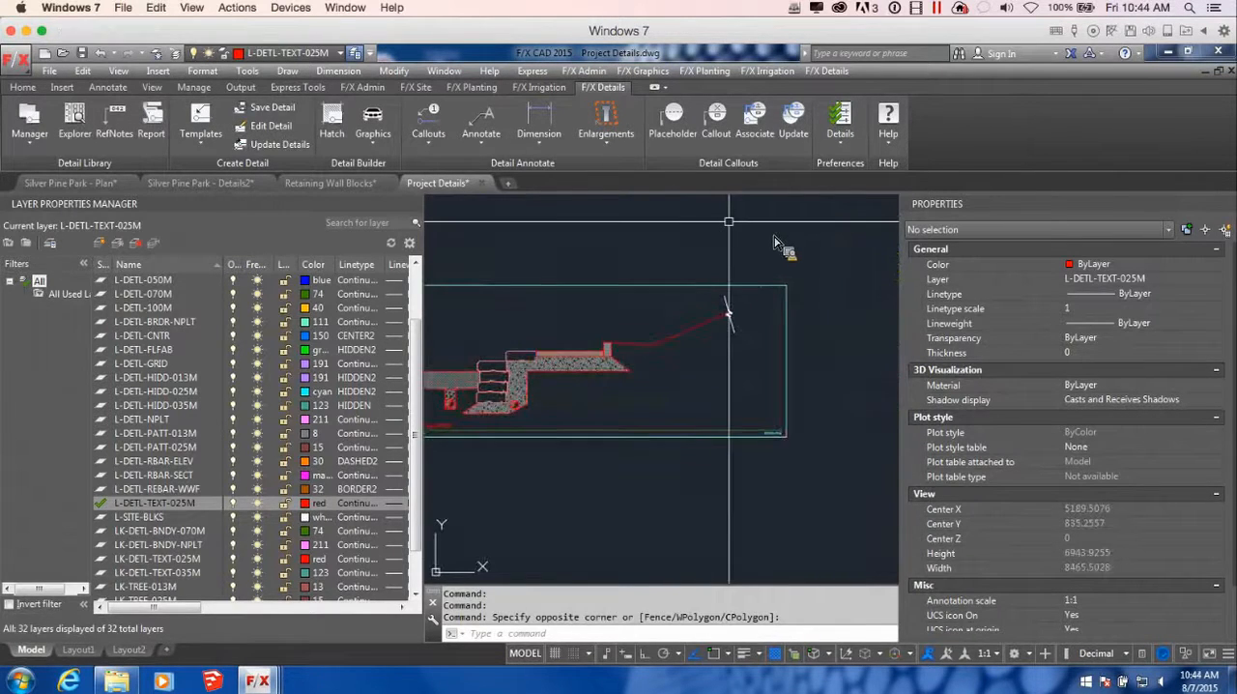
# Start a detail callout and browse the standard Plain Concrete Pavement details under Exterior Improvements, Concrete Paving
pyautogui.click(716, 118)
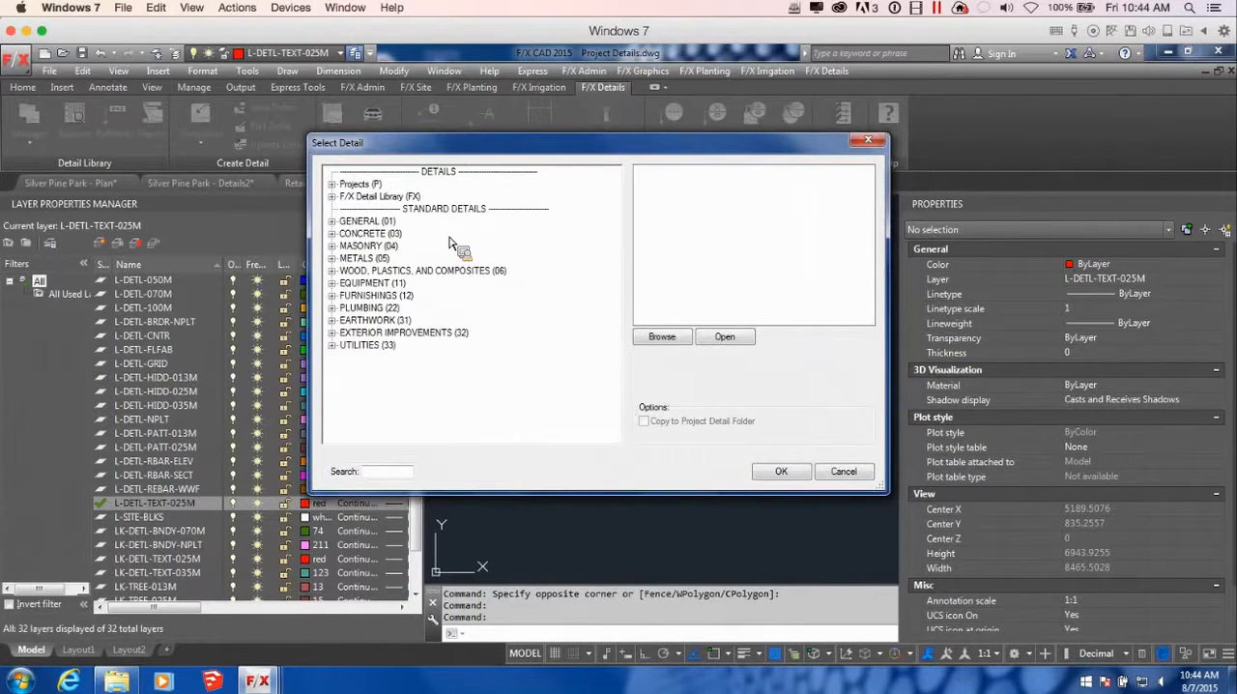
pyautogui.click(332, 185)
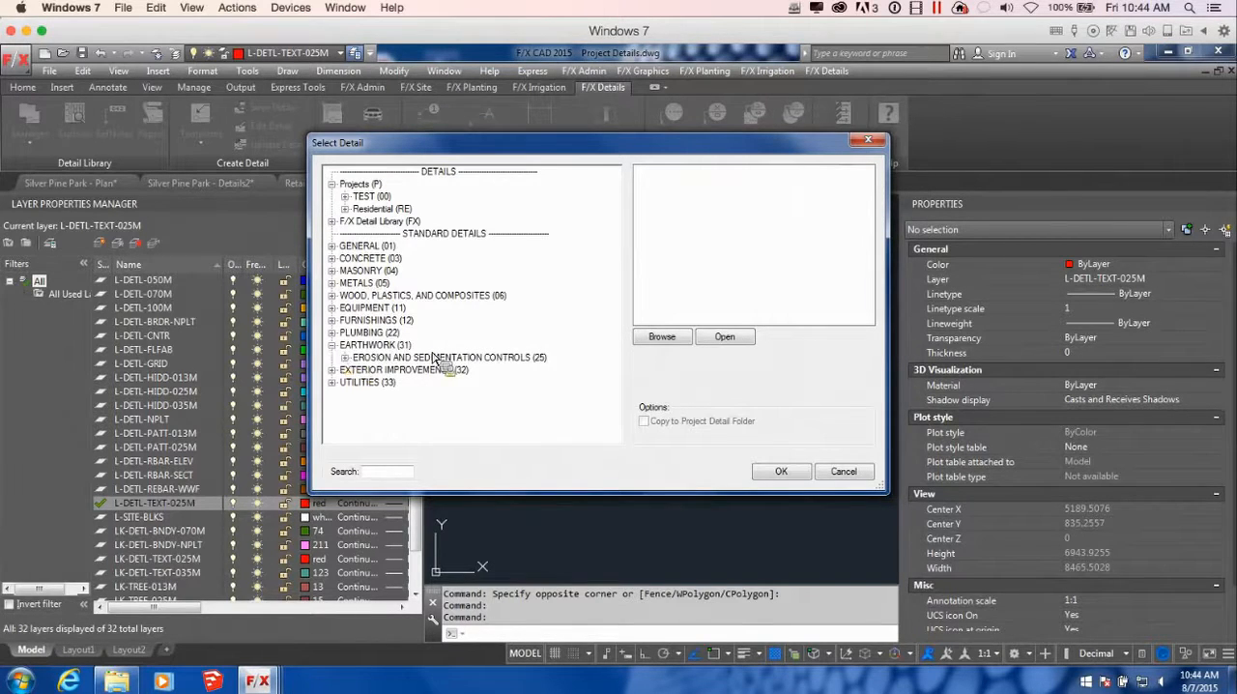
pyautogui.click(332, 346)
pyautogui.click(334, 358)
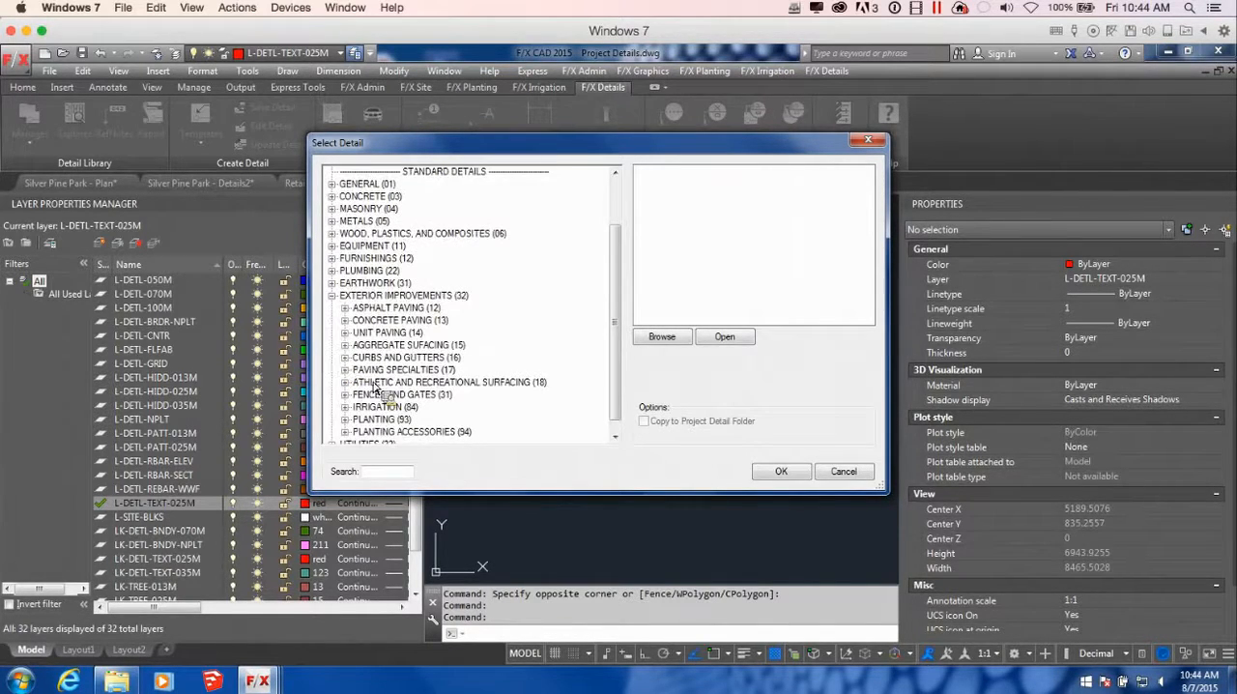
pyautogui.moveTo(613, 319); pyautogui.dragTo(613, 331)
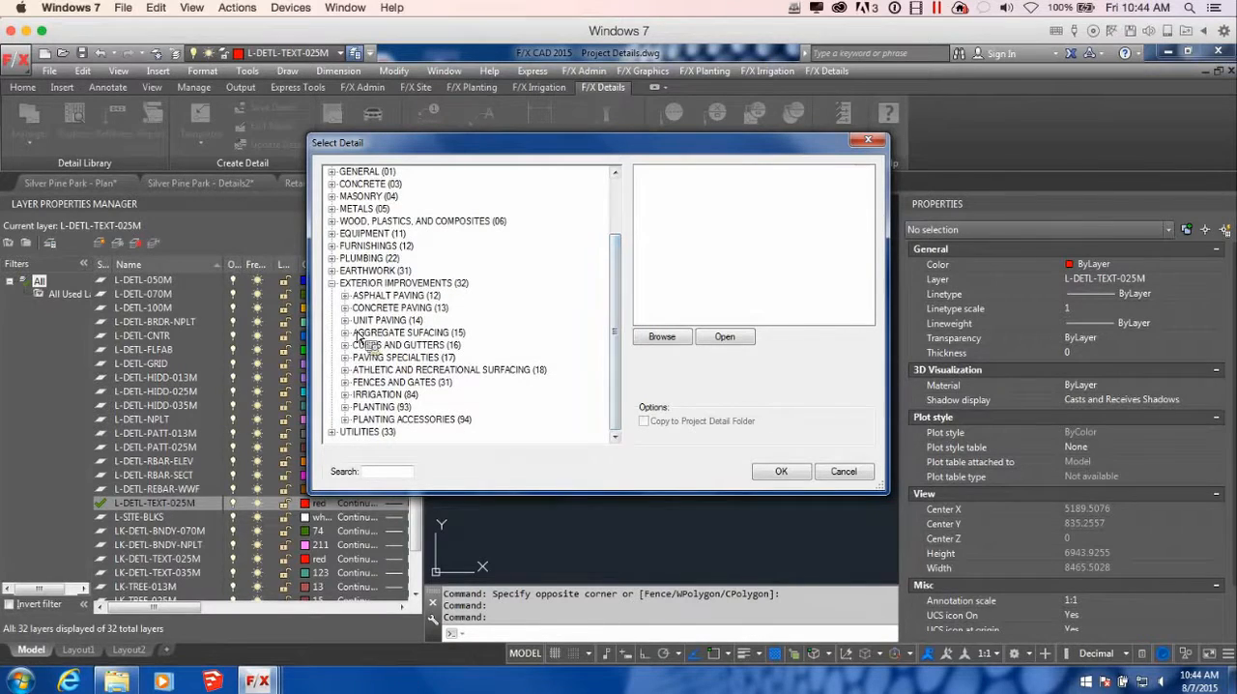
pyautogui.click(346, 309)
pyautogui.click(357, 320)
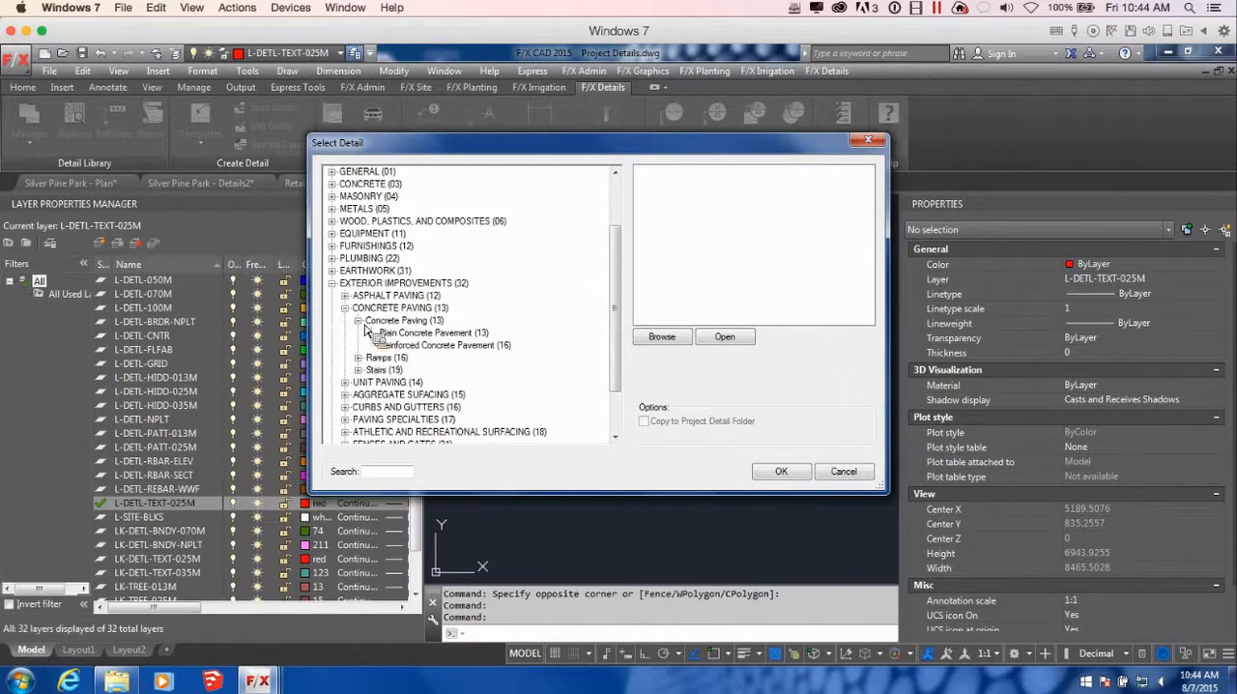
pyautogui.click(426, 333)
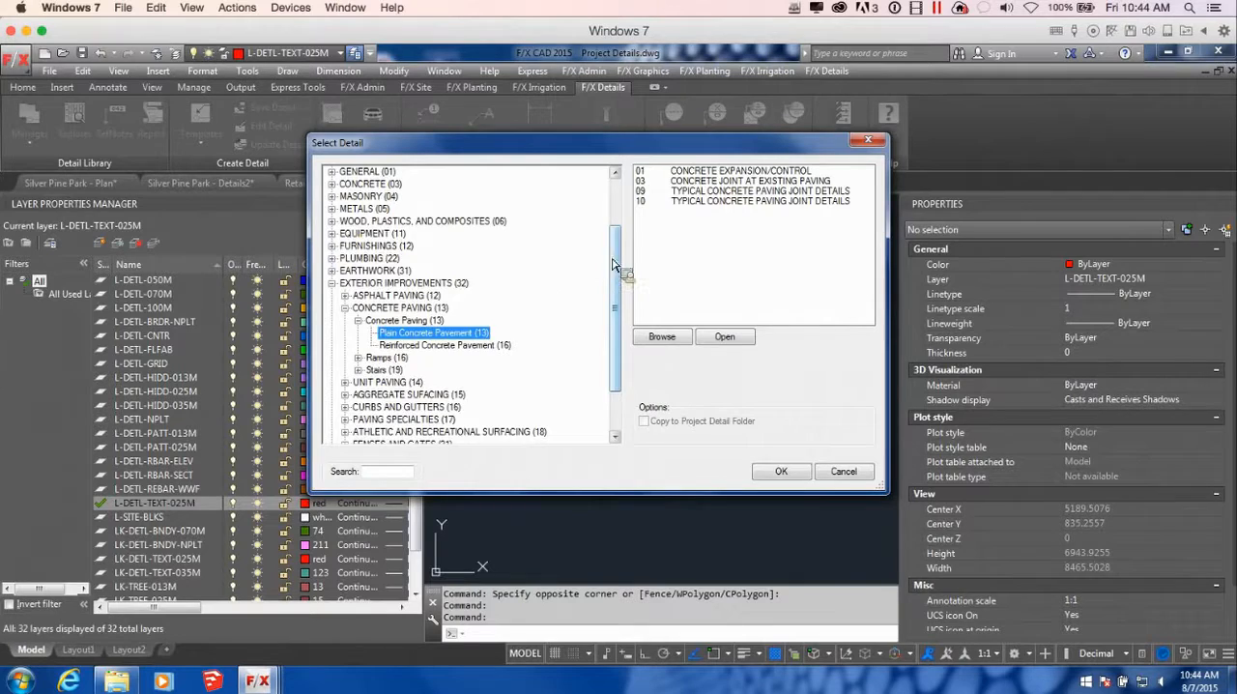
pyautogui.scroll(2, 627, 259)
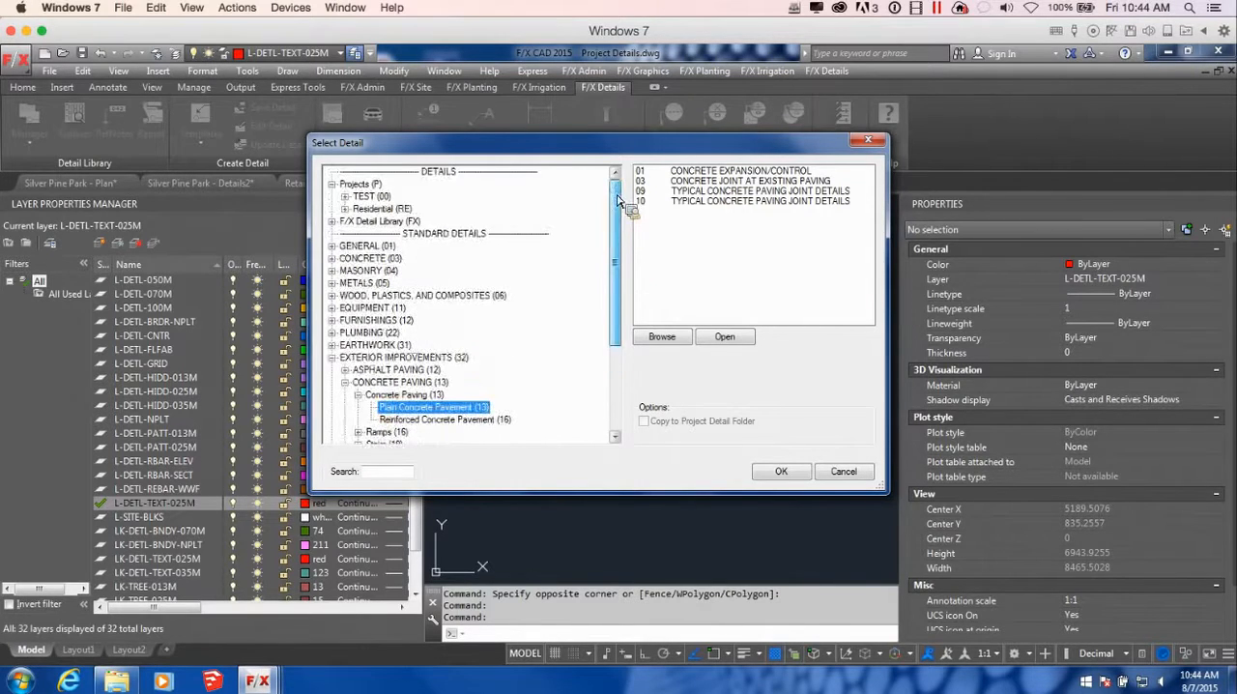
# Choose the Medium Duty Natural Concrete detail from Projects, TEST, Metric Test, Blank Details for the callout
pyautogui.click(345, 196)
pyautogui.click(375, 210)
pyautogui.click(358, 209)
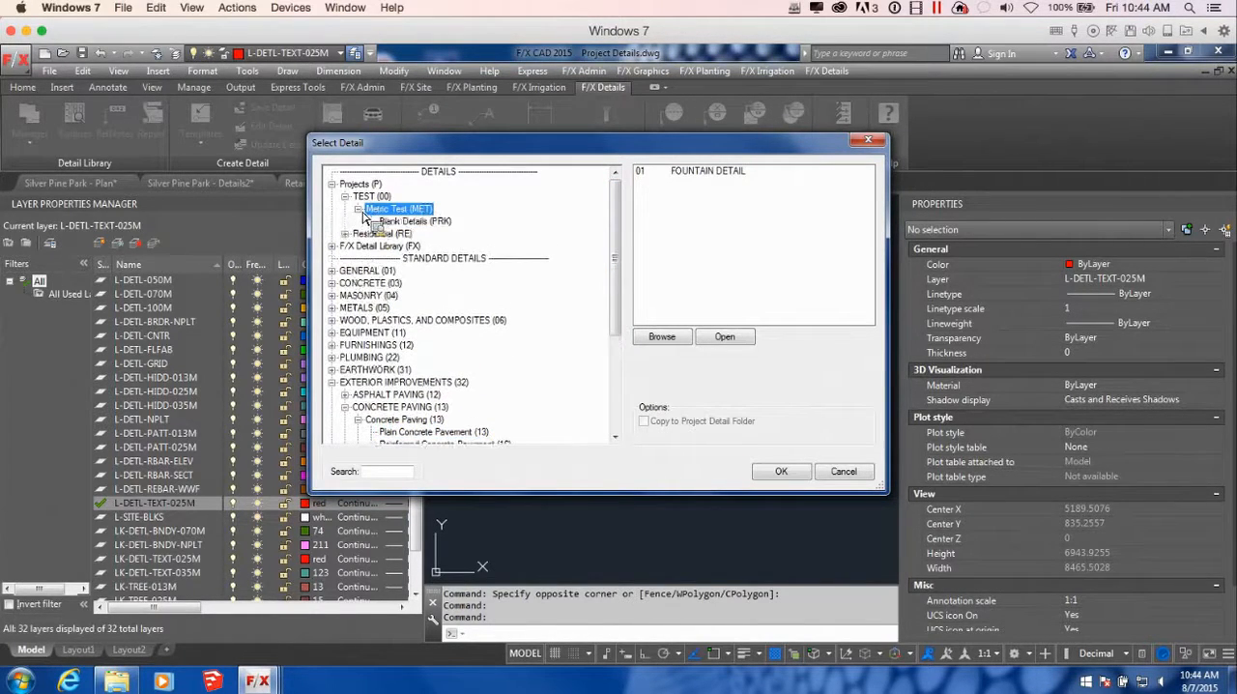
pyautogui.click(415, 224)
pyautogui.moveTo(867, 208); pyautogui.dragTo(870, 263)
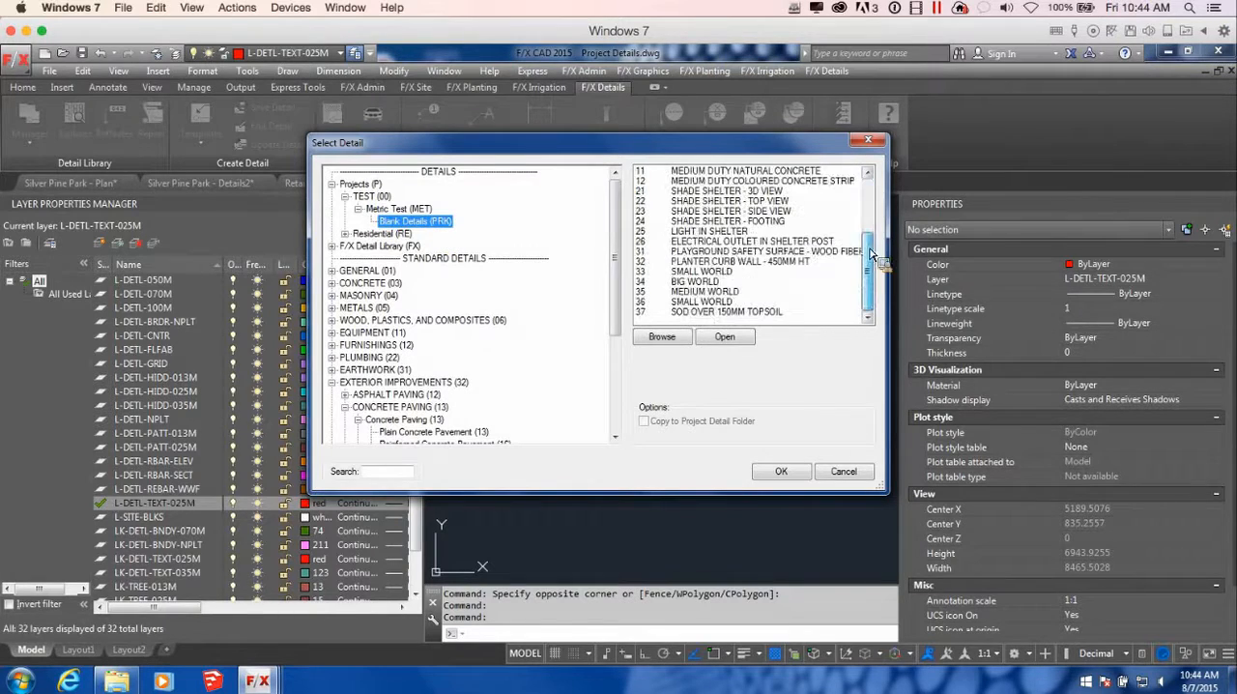
pyautogui.click(763, 174)
pyautogui.click(781, 472)
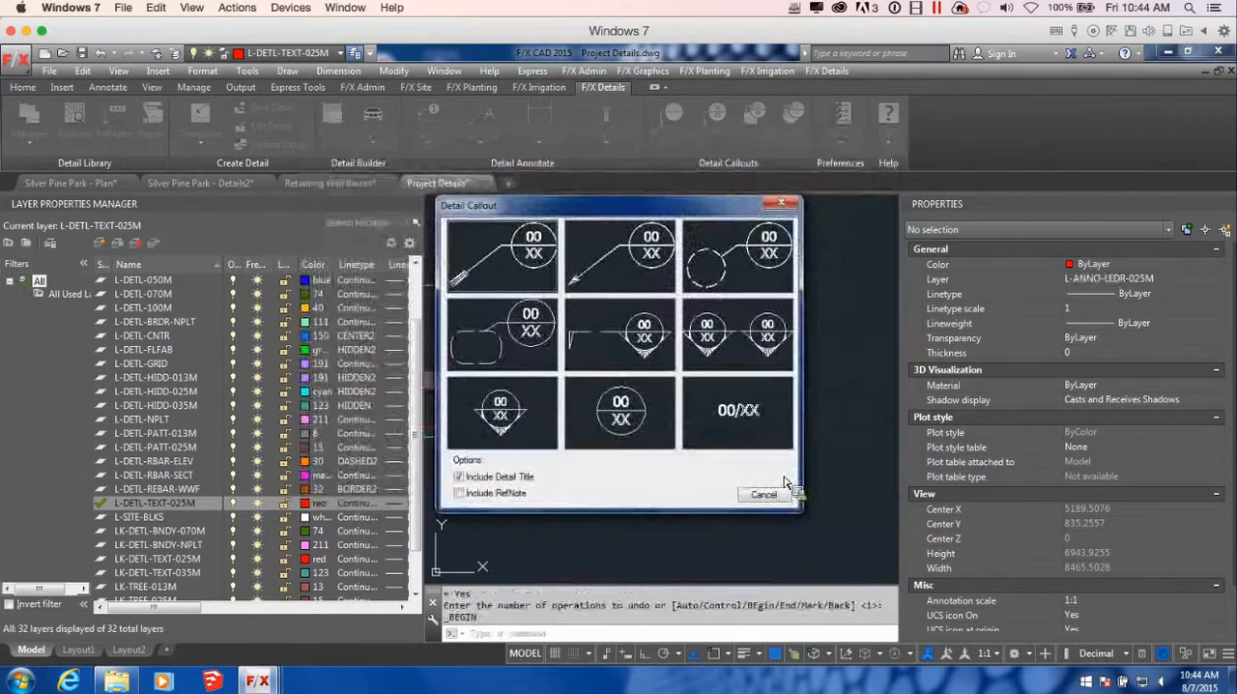
# Place it as an arrow-leader callout with the detail title, pointing at the slab surface behind the stacked wall blocks
pyautogui.moveTo(624, 208); pyautogui.dragTo(672, 224)
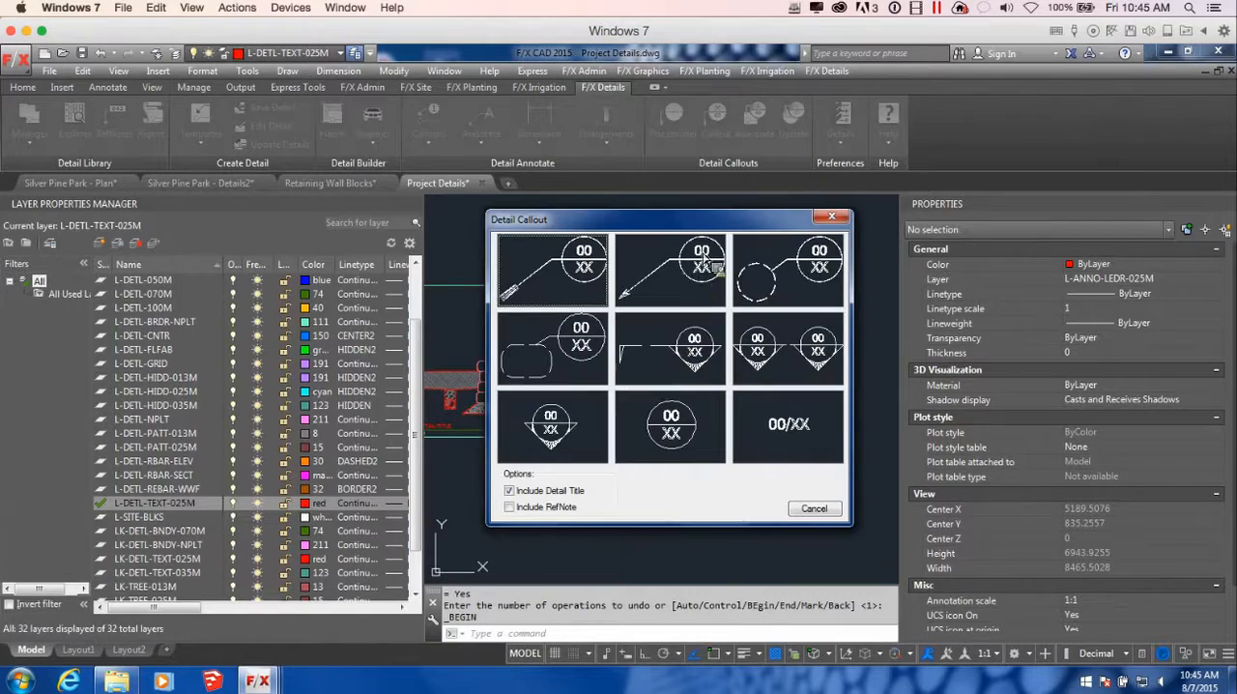
pyautogui.click(696, 276)
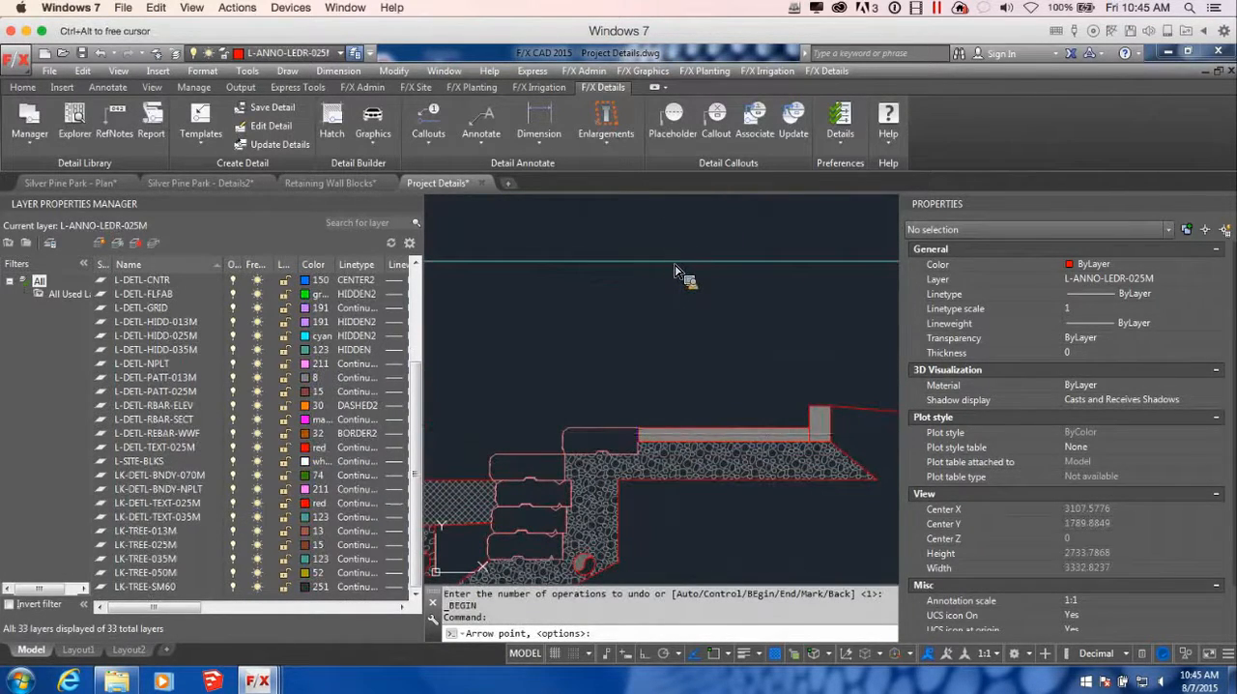
pyautogui.click(674, 426)
pyautogui.click(710, 382)
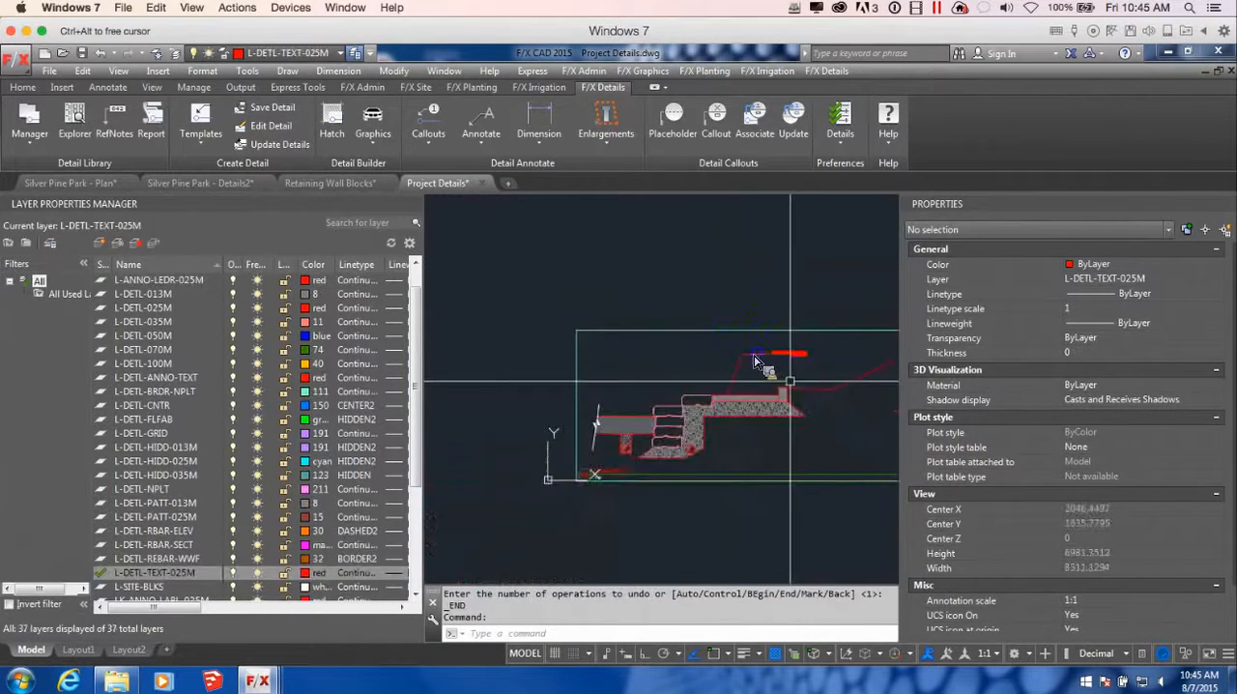
pyautogui.scroll(3, 757, 361)
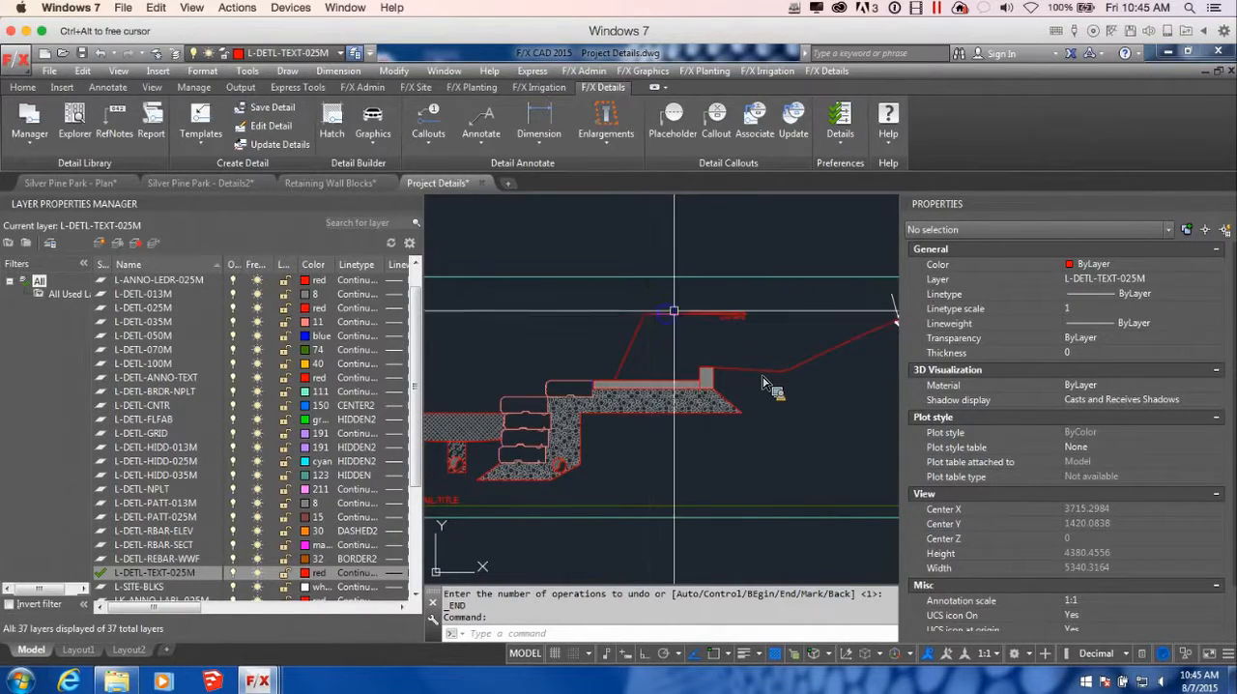
# Start another detail callout and choose Sod Over 150mm Topsoil from the Metric Test Blank Details in Projects
pyautogui.scroll(-3, 674, 311)
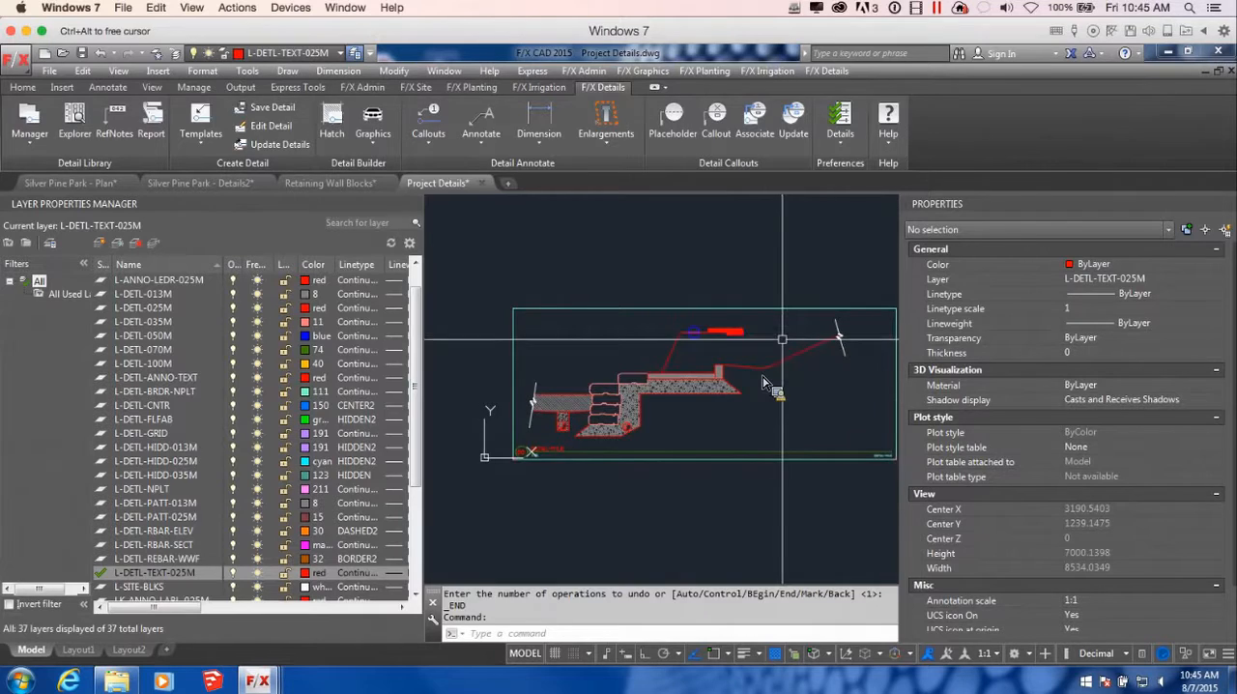
pyautogui.click(334, 197)
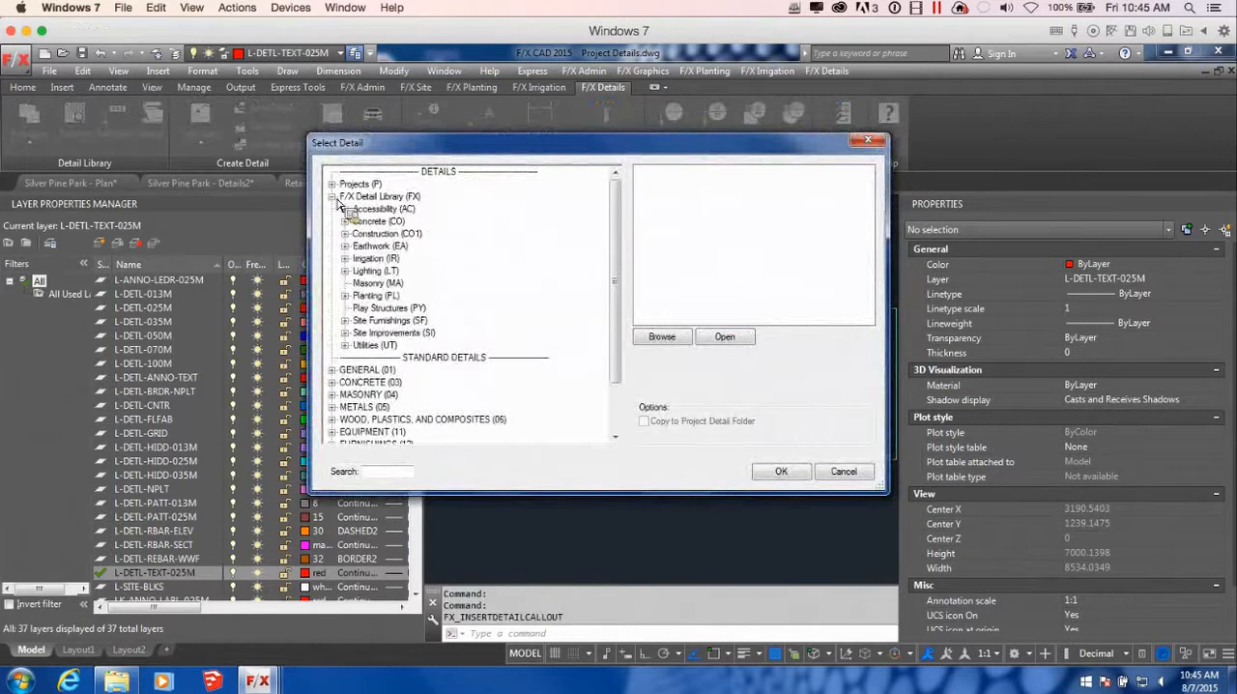
pyautogui.click(332, 184)
pyautogui.click(371, 196)
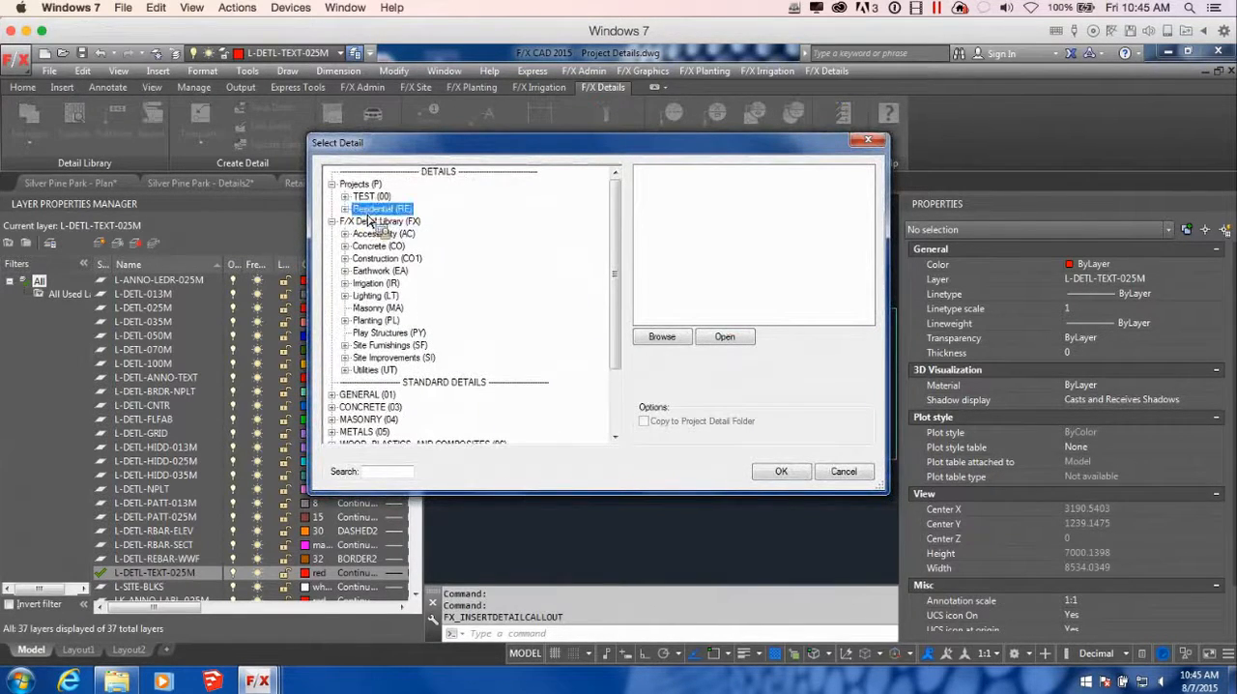
pyautogui.click(346, 197)
pyautogui.click(380, 210)
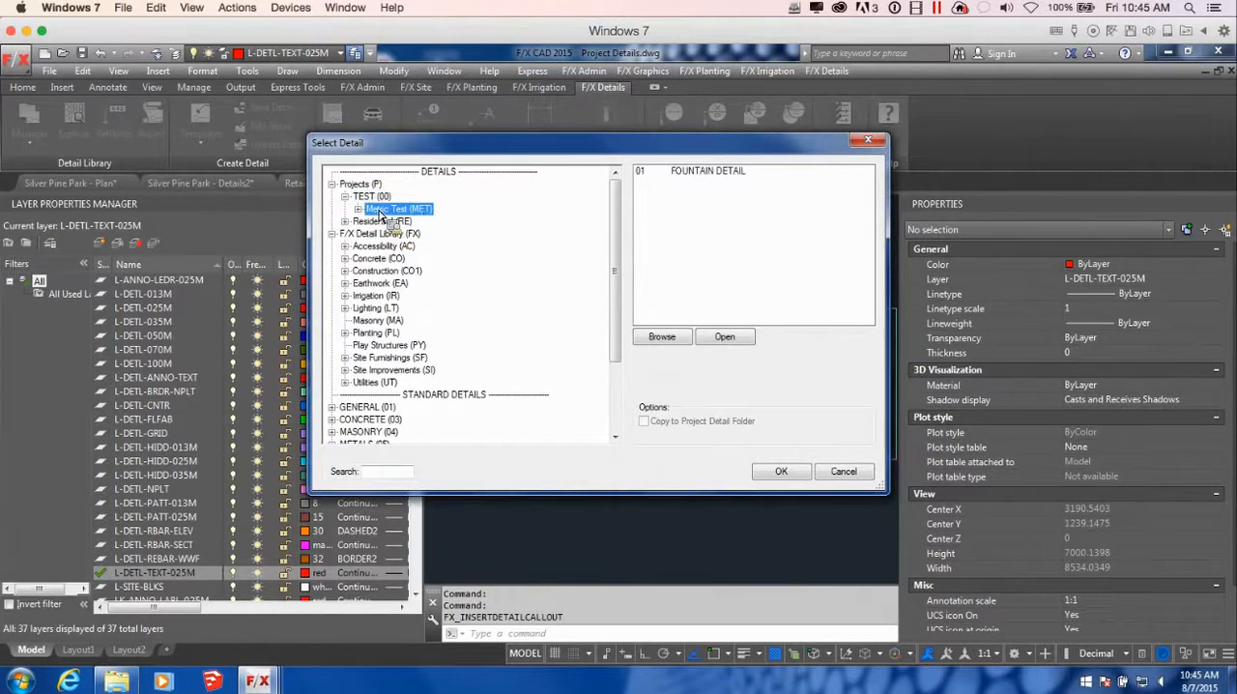
pyautogui.click(358, 210)
pyautogui.click(382, 221)
pyautogui.scroll(-1, 875, 208)
pyautogui.scroll(-3, 875, 208)
pyautogui.click(779, 311)
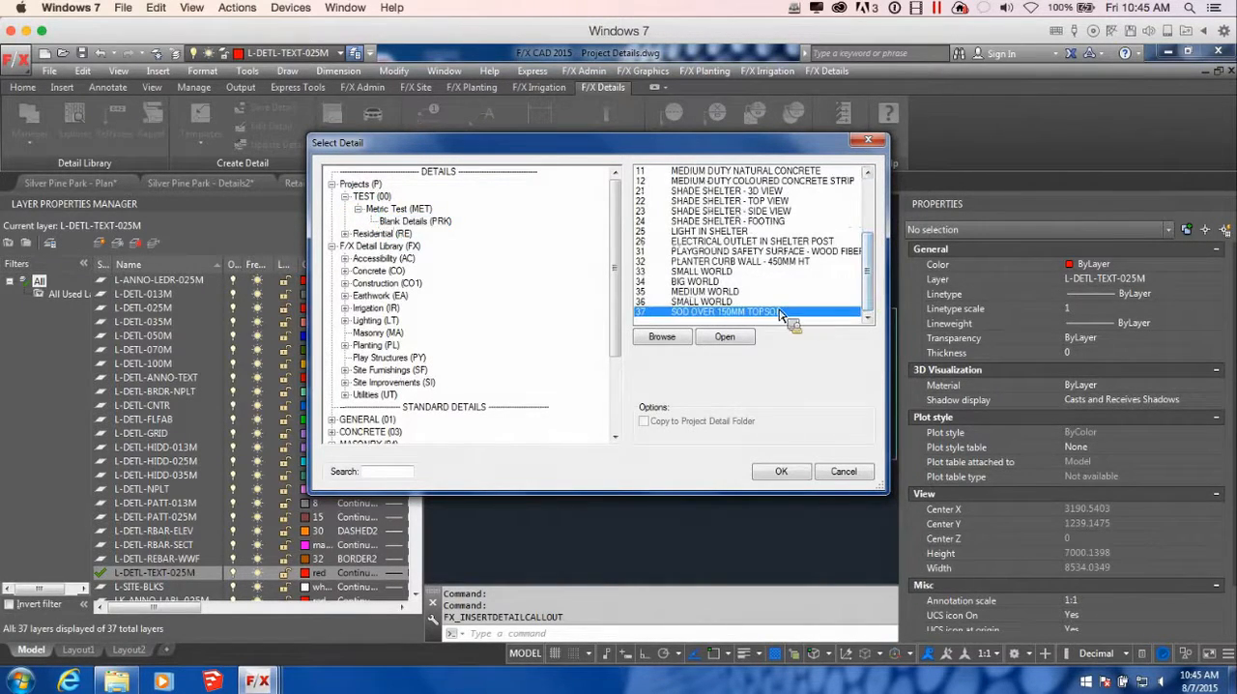
pyautogui.click(781, 471)
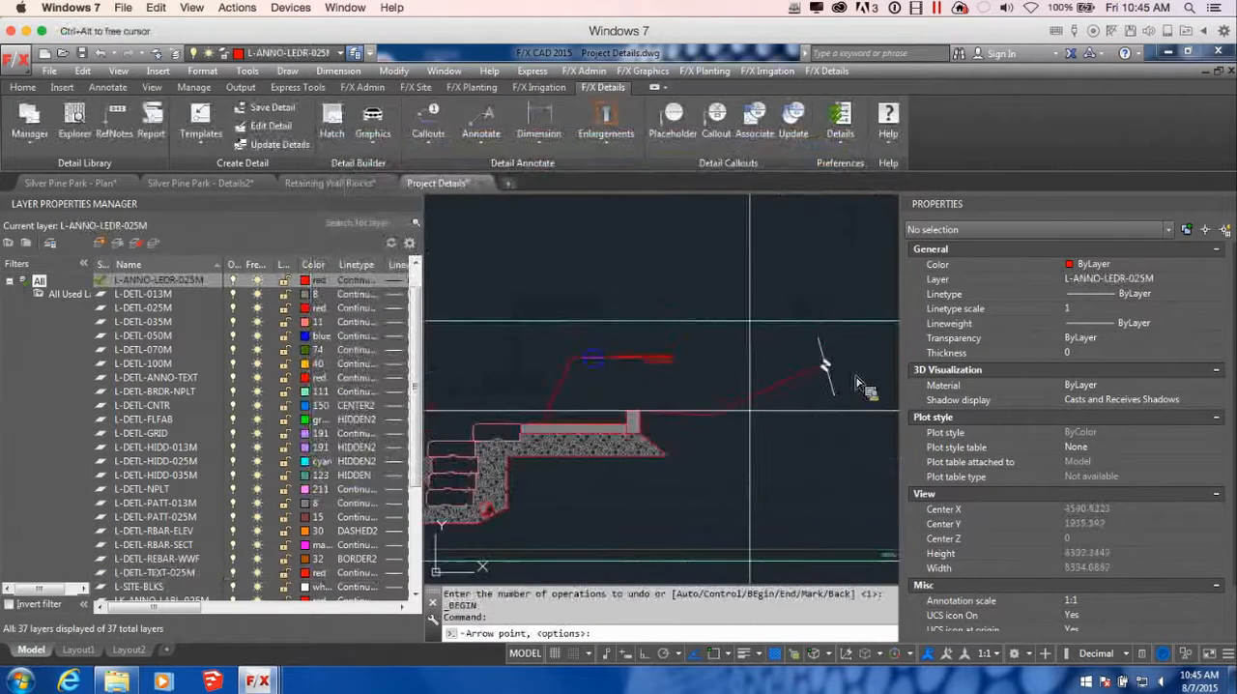
# Place the sod callout with its arrow on the sloping grade line and its bubble below the slope inside the template
pyautogui.click(738, 398)
pyautogui.click(770, 476)
pyautogui.click(790, 477)
pyautogui.scroll(-4, 791, 476)
pyautogui.moveTo(826, 497)
pyautogui.mouseDown(button='middle')
pyautogui.moveTo(744, 453)
pyautogui.moveTo(762, 429)
pyautogui.mouseUp(button='middle')
pyautogui.scroll(2, 754, 474)
pyautogui.scroll(-2, 742, 485)
pyautogui.scroll(2, 763, 428)
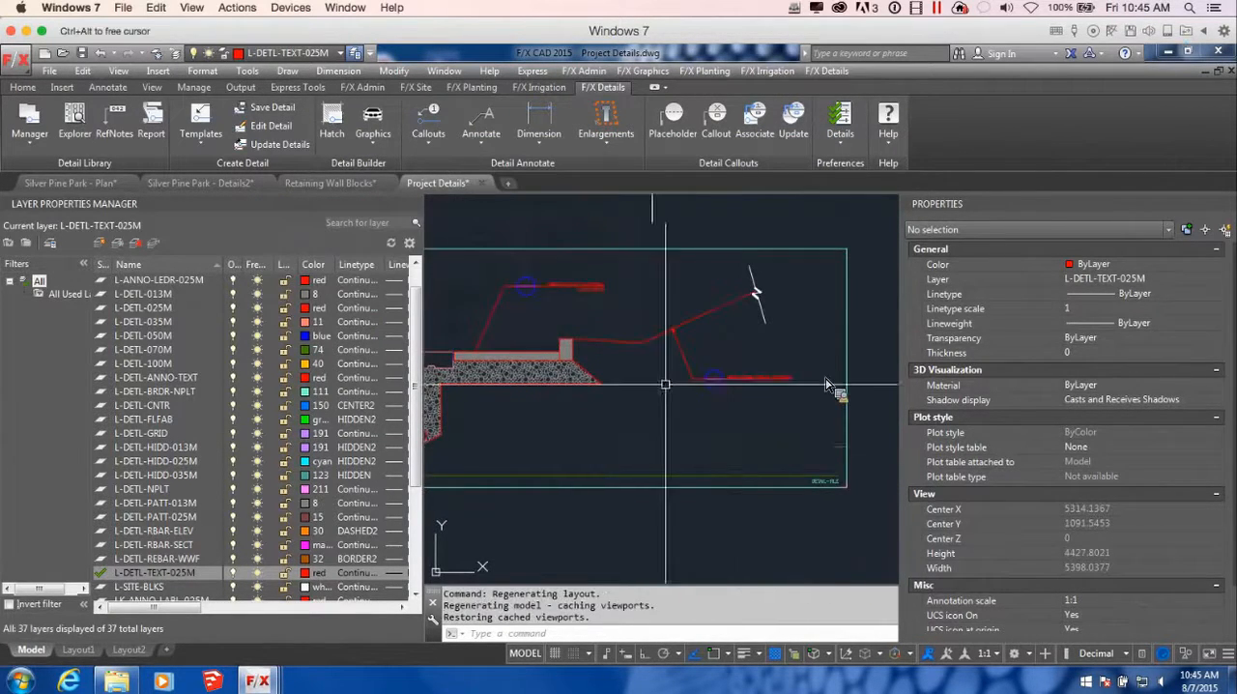
pyautogui.scroll(-2, 652, 370)
pyautogui.moveTo(651, 370); pyautogui.dragTo(748, 404, button='middle')
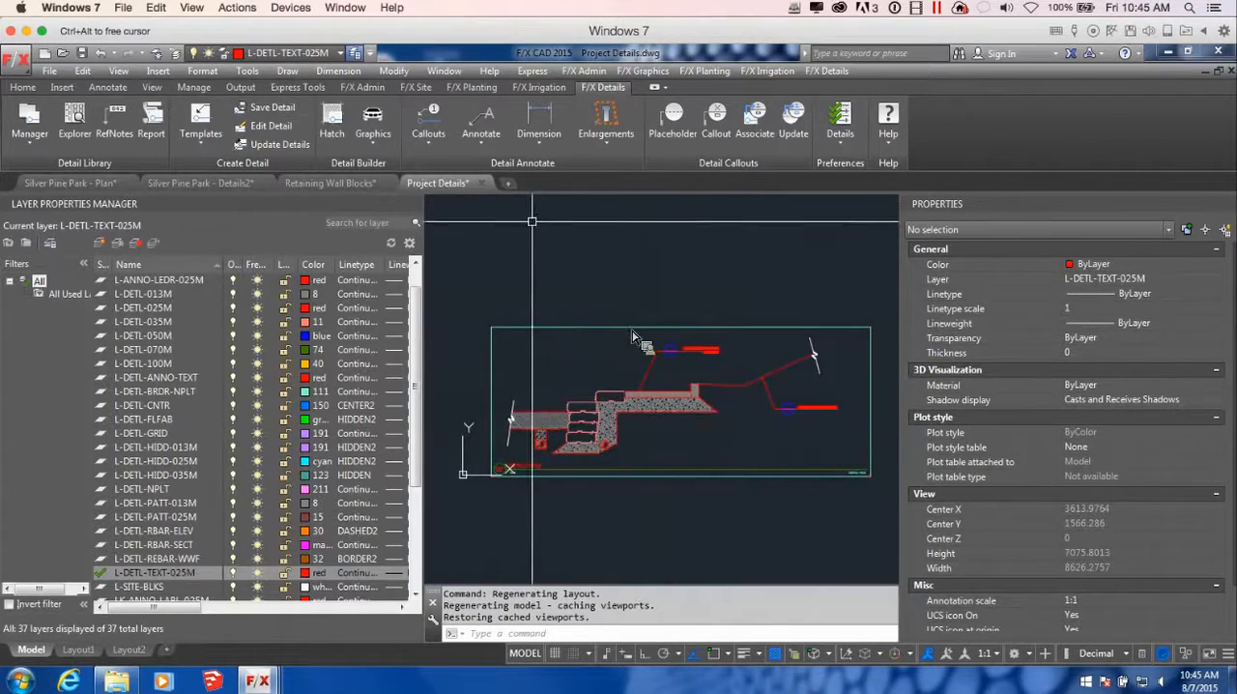
pyautogui.click(483, 135)
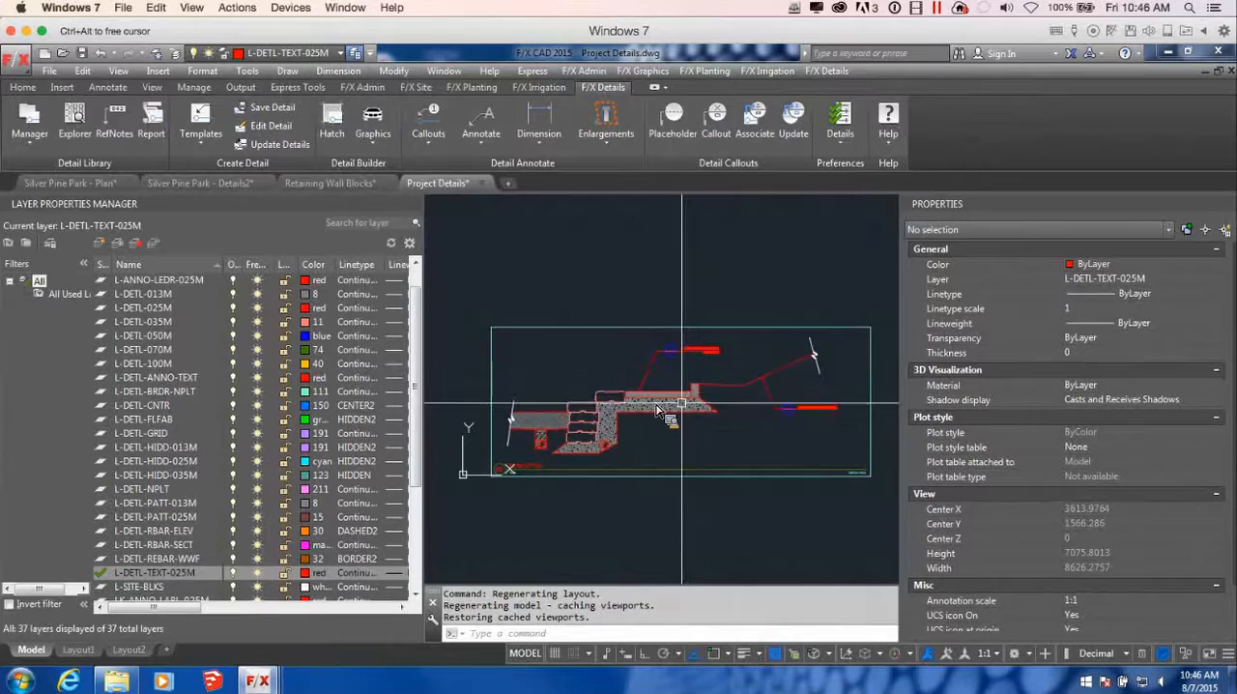
pyautogui.scroll(-3, 682, 404)
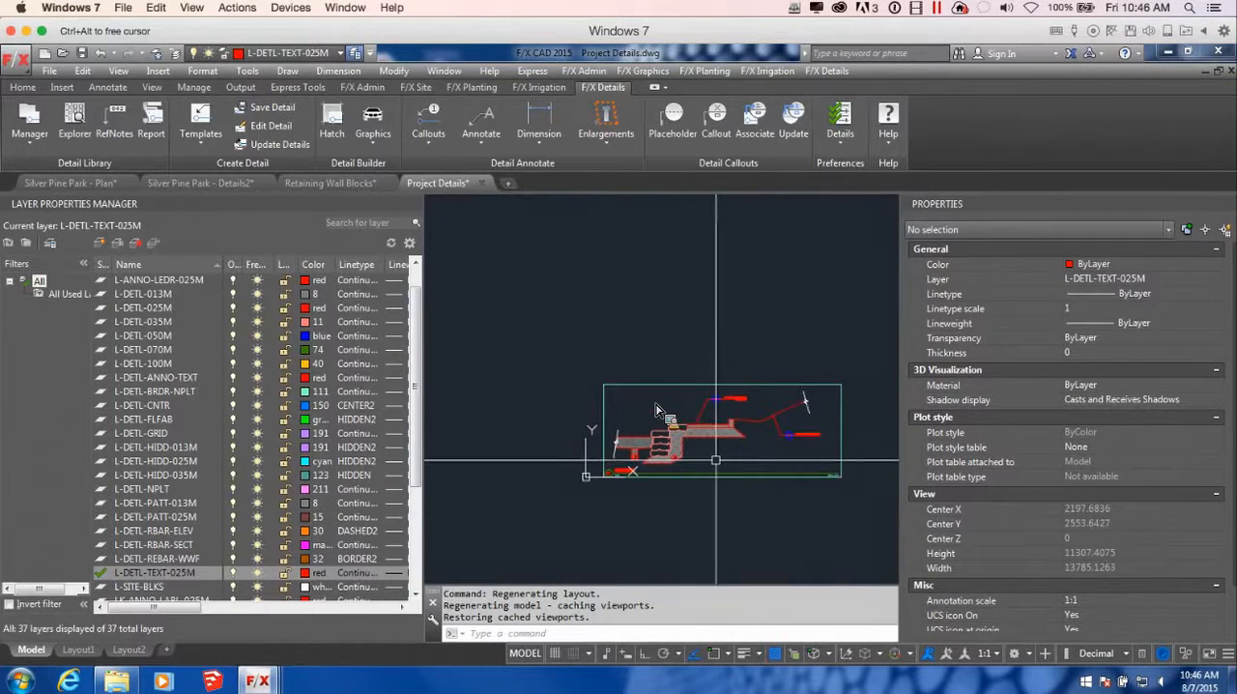
pyautogui.moveTo(773, 456); pyautogui.dragTo(680, 443, button='middle')
pyautogui.moveTo(816, 442); pyautogui.dragTo(664, 437, button='middle')
pyautogui.scroll(-3, 663, 437)
pyautogui.moveTo(726, 452); pyautogui.dragTo(688, 435, button='middle')
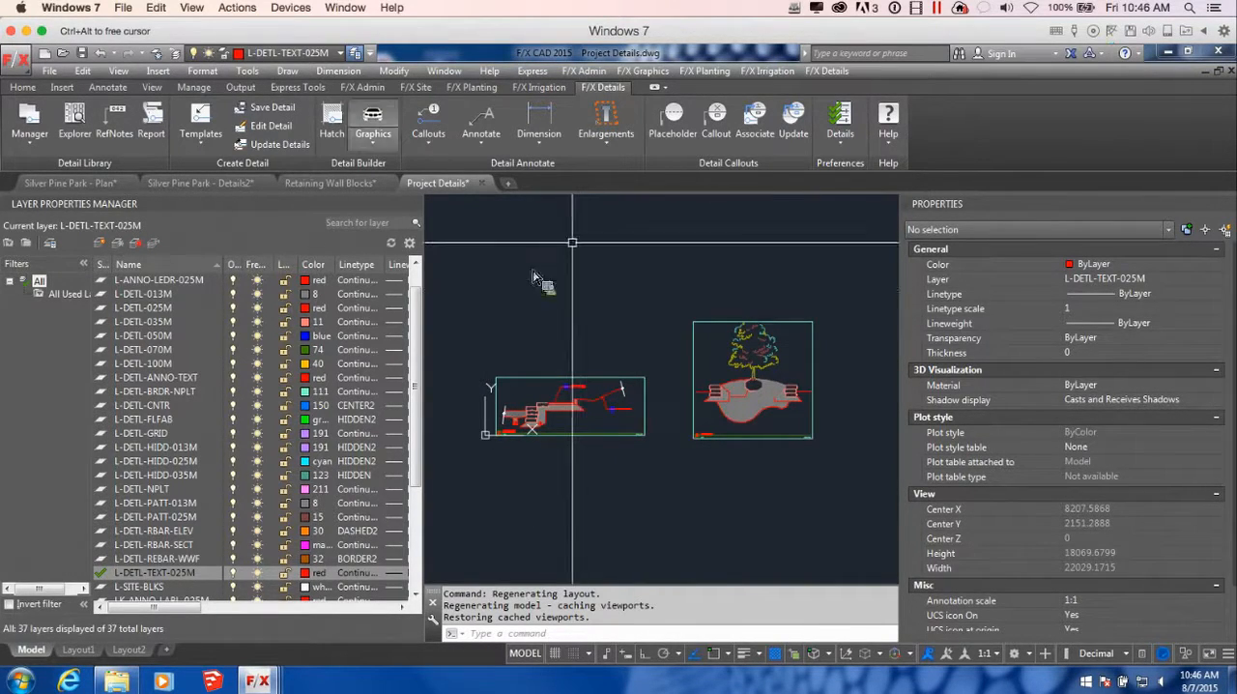
# Start saving the framed retaining wall detail, create a Silver Pine Parks category with code SIL under Projects, Parks, and choose detail number 01
pyautogui.click(287, 111)
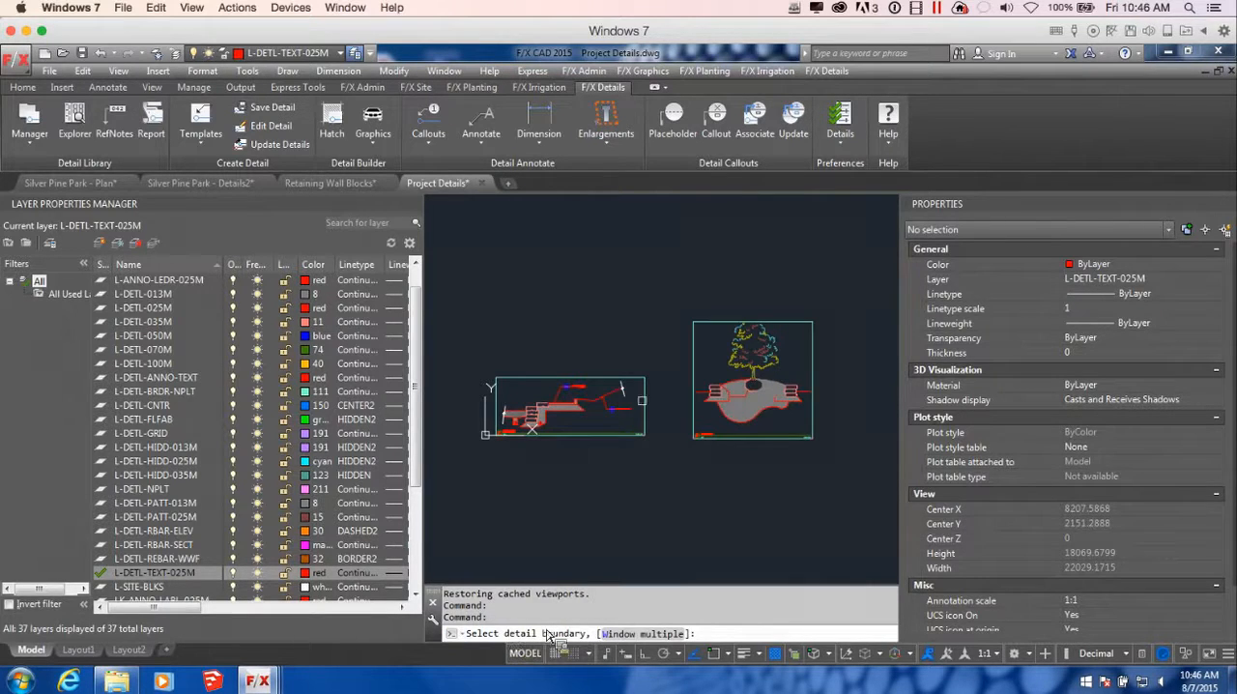
pyautogui.click(646, 399)
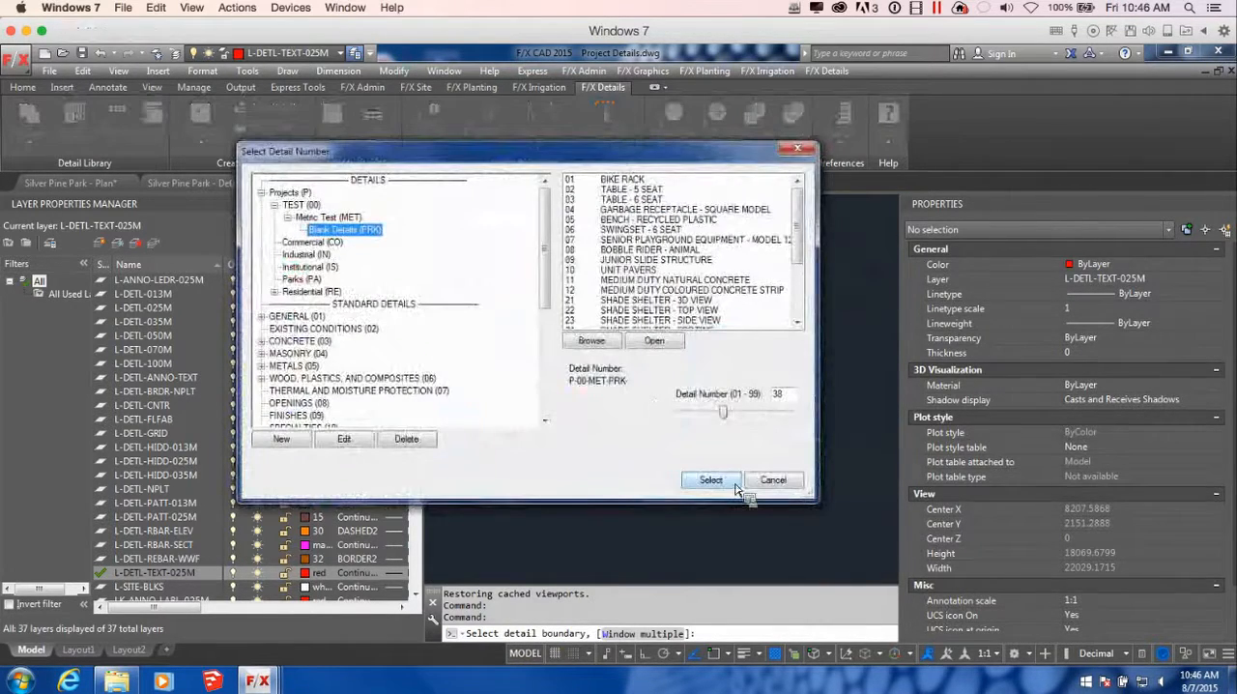
pyautogui.click(296, 205)
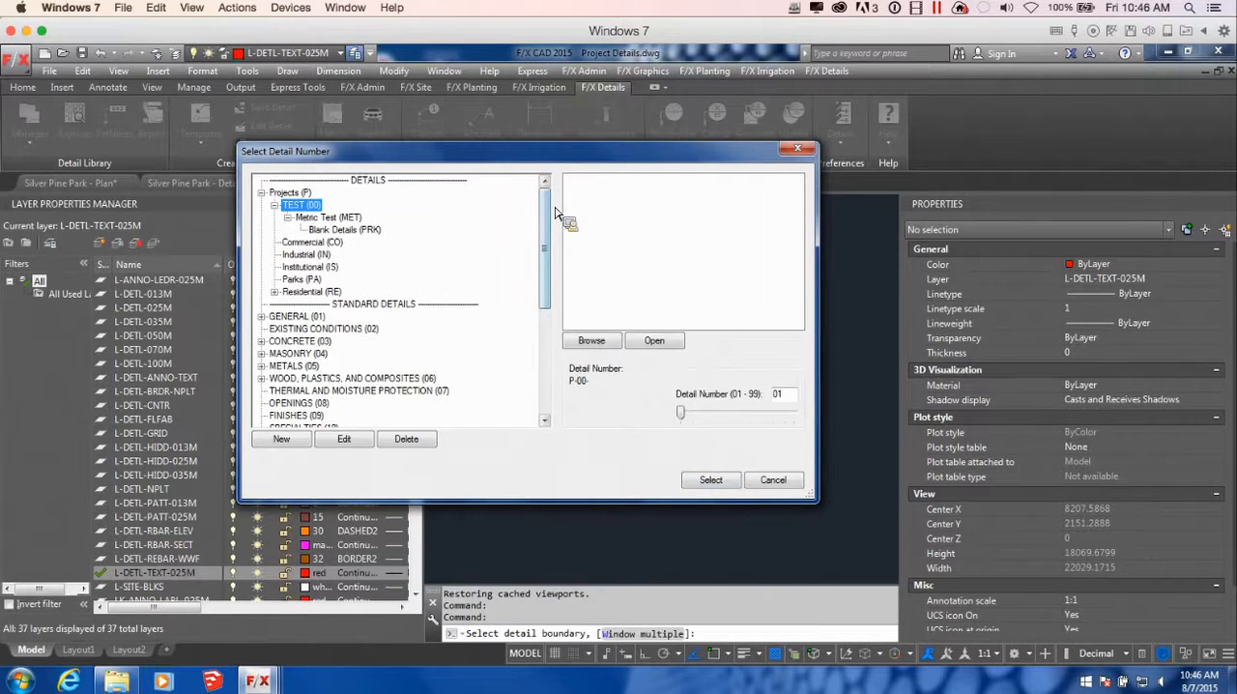
pyautogui.moveTo(295, 194); pyautogui.dragTo(314, 288)
pyautogui.click(302, 441)
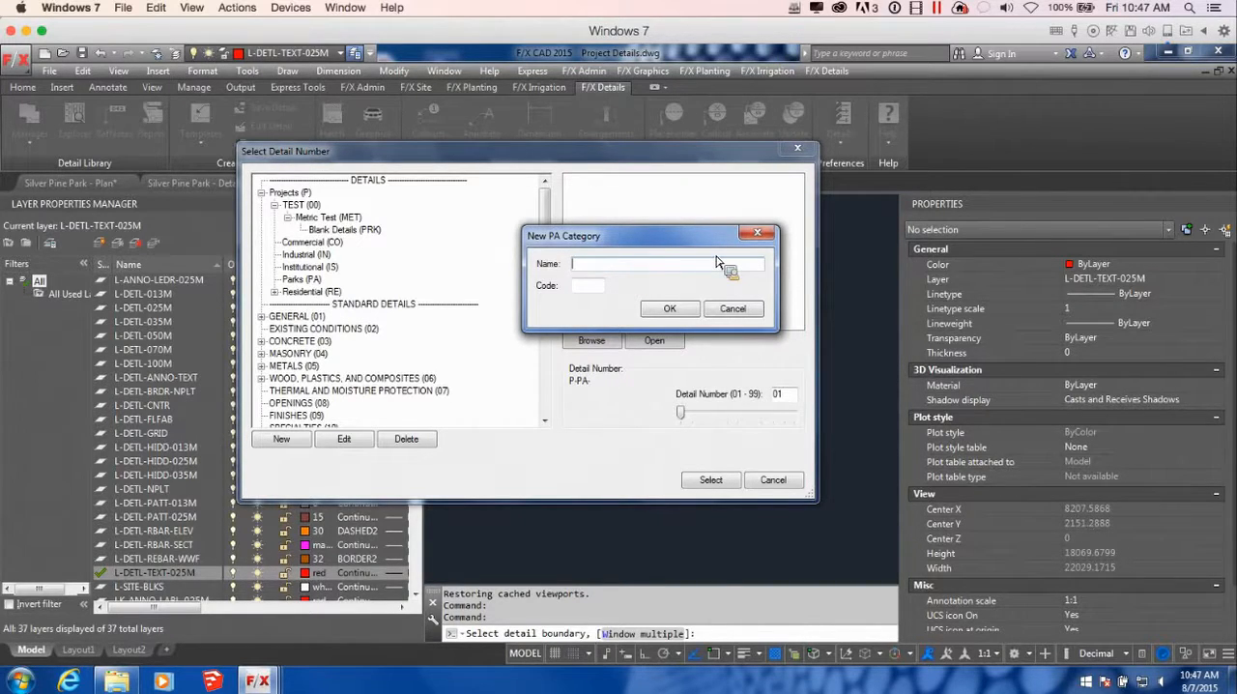
pyautogui.write('SIL')
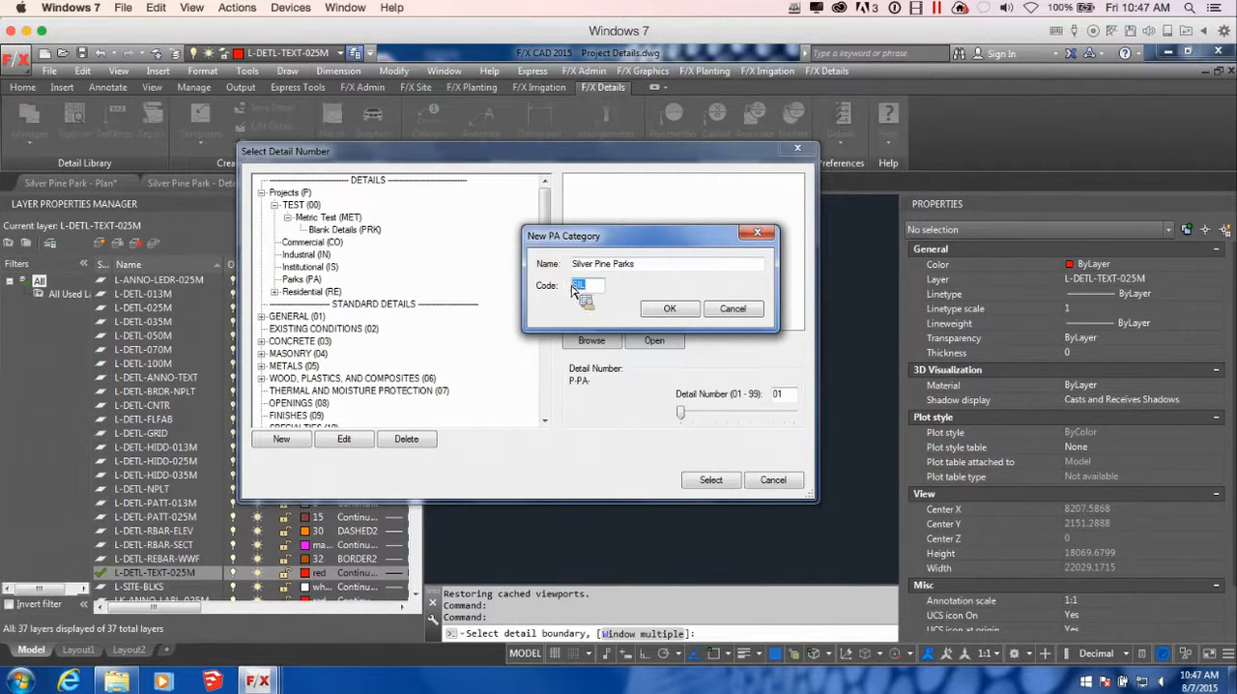
pyautogui.click(592, 288)
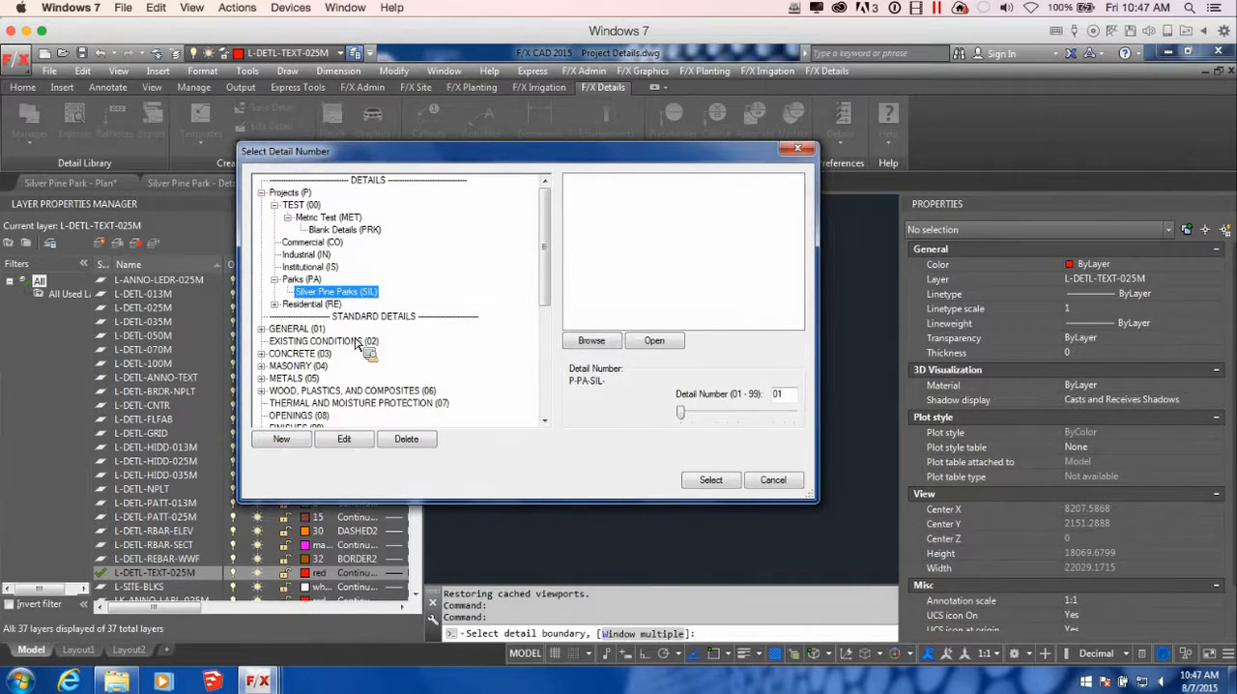
pyautogui.click(715, 479)
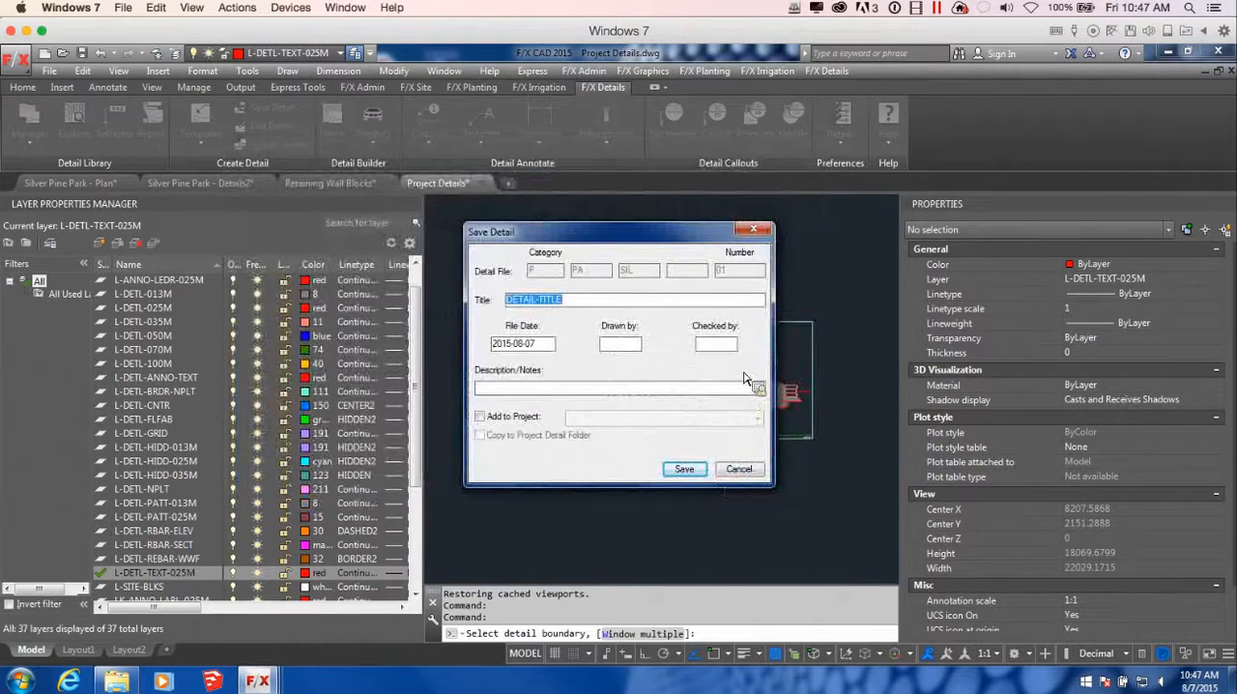
# Title the detail Retaining Wall Section A, add it to the WEB-DET-T-T Silver Pine Park project, and save it
pyautogui.moveTo(636, 240); pyautogui.dragTo(688, 277)
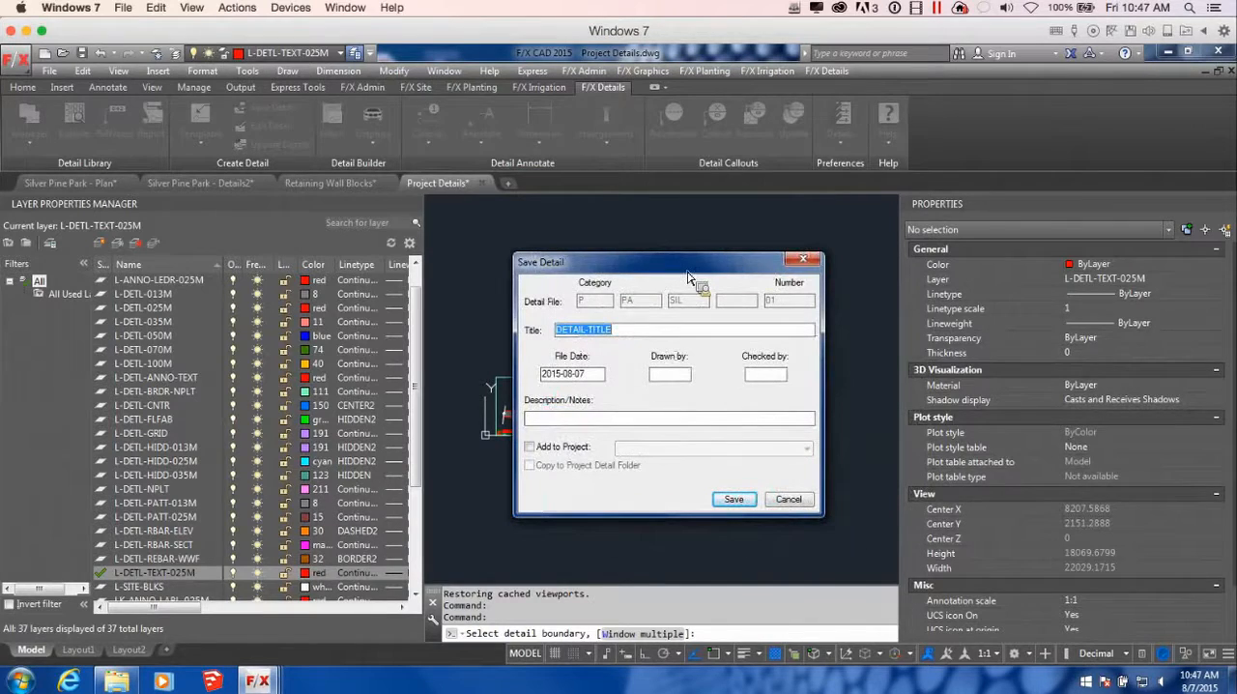
pyautogui.write('R')
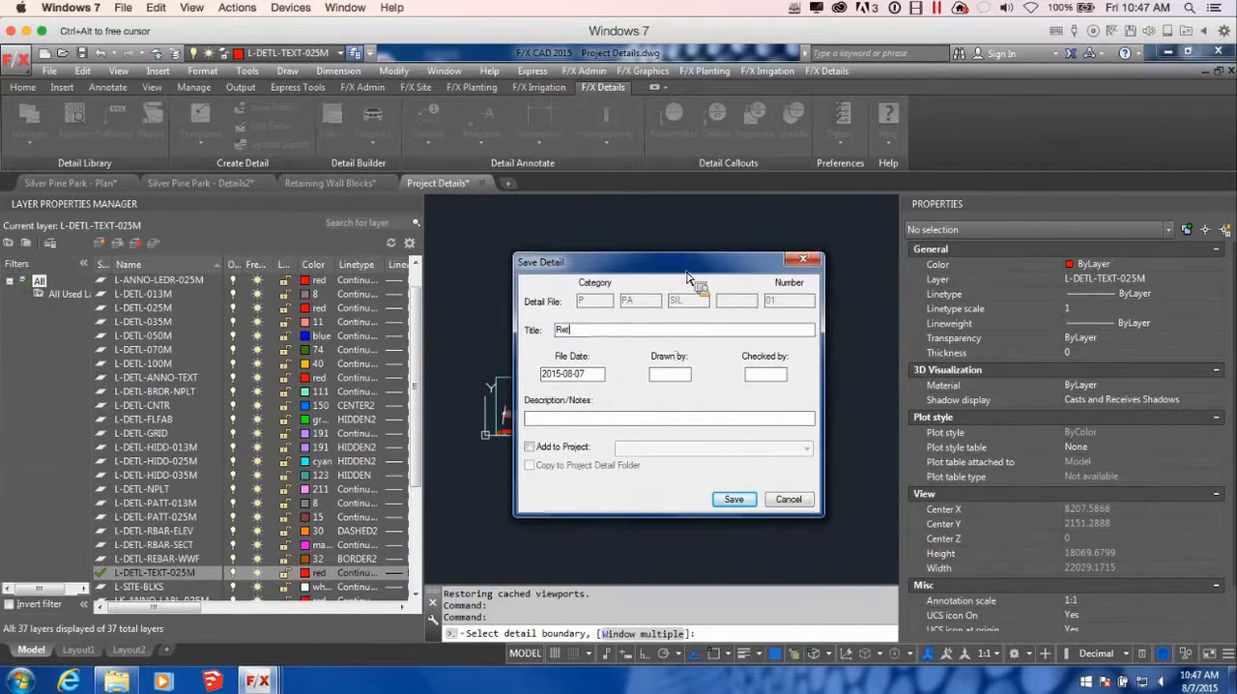
pyautogui.write('etaining Wall Section A')
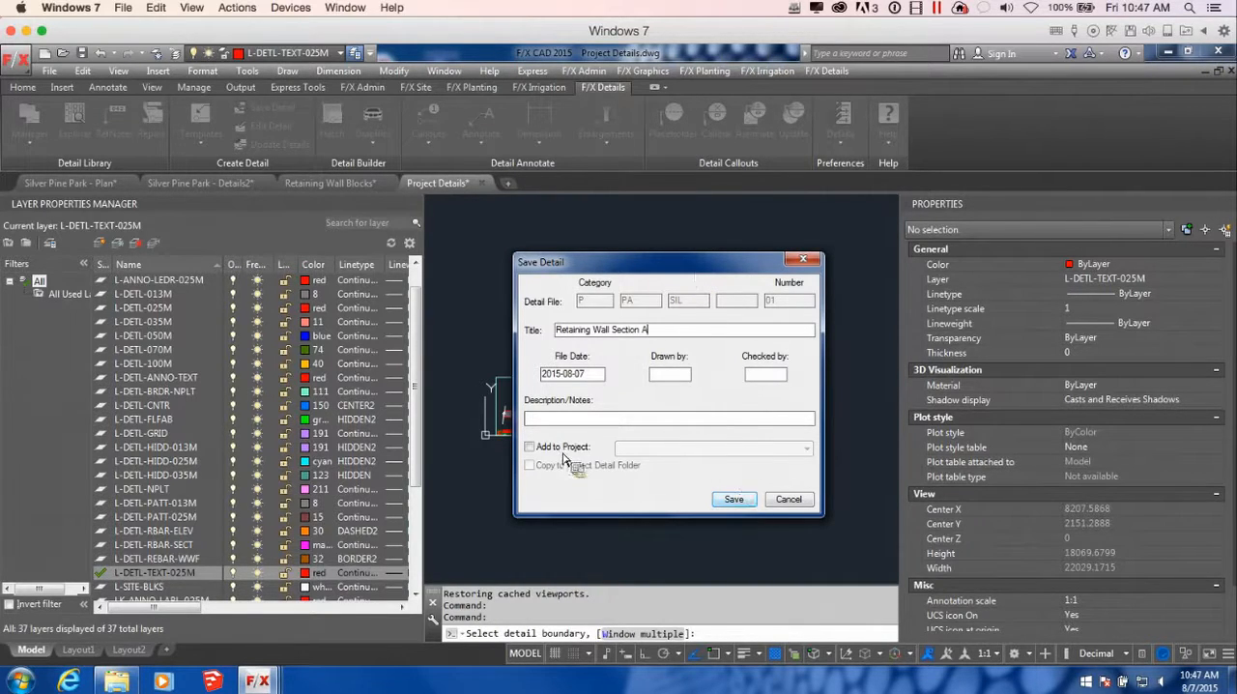
pyautogui.click(533, 448)
pyautogui.click(744, 449)
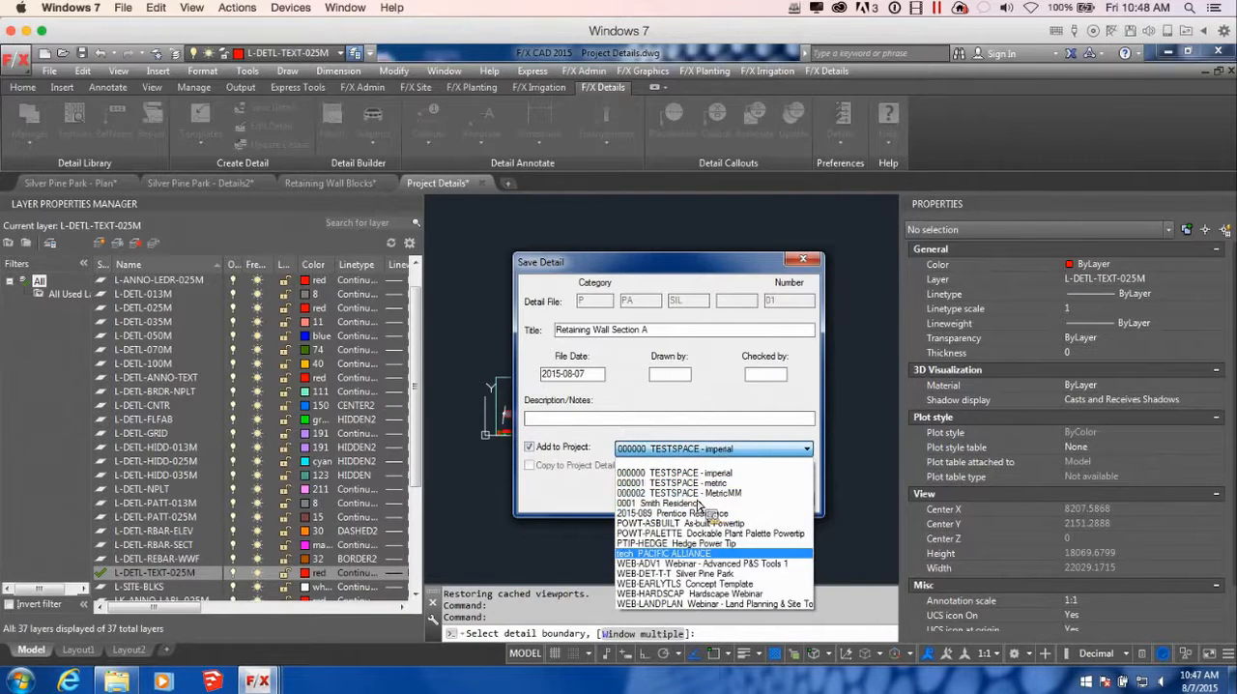
pyautogui.click(720, 574)
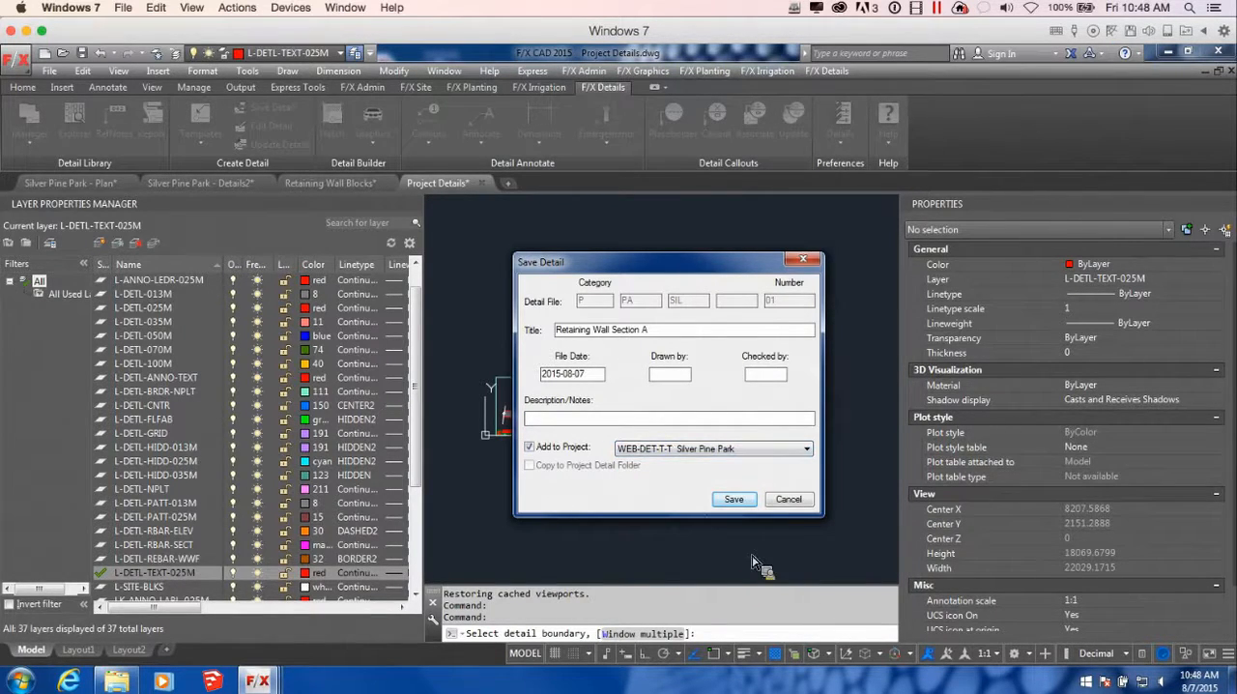
pyautogui.click(735, 499)
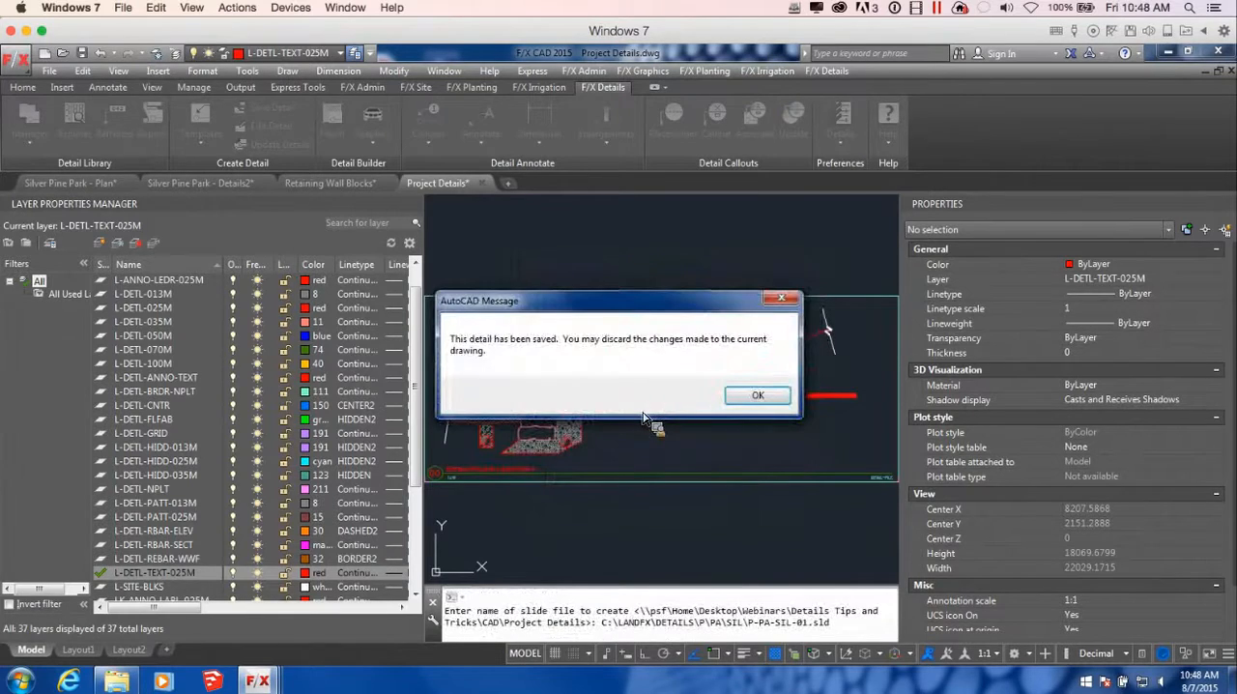
pyautogui.click(750, 395)
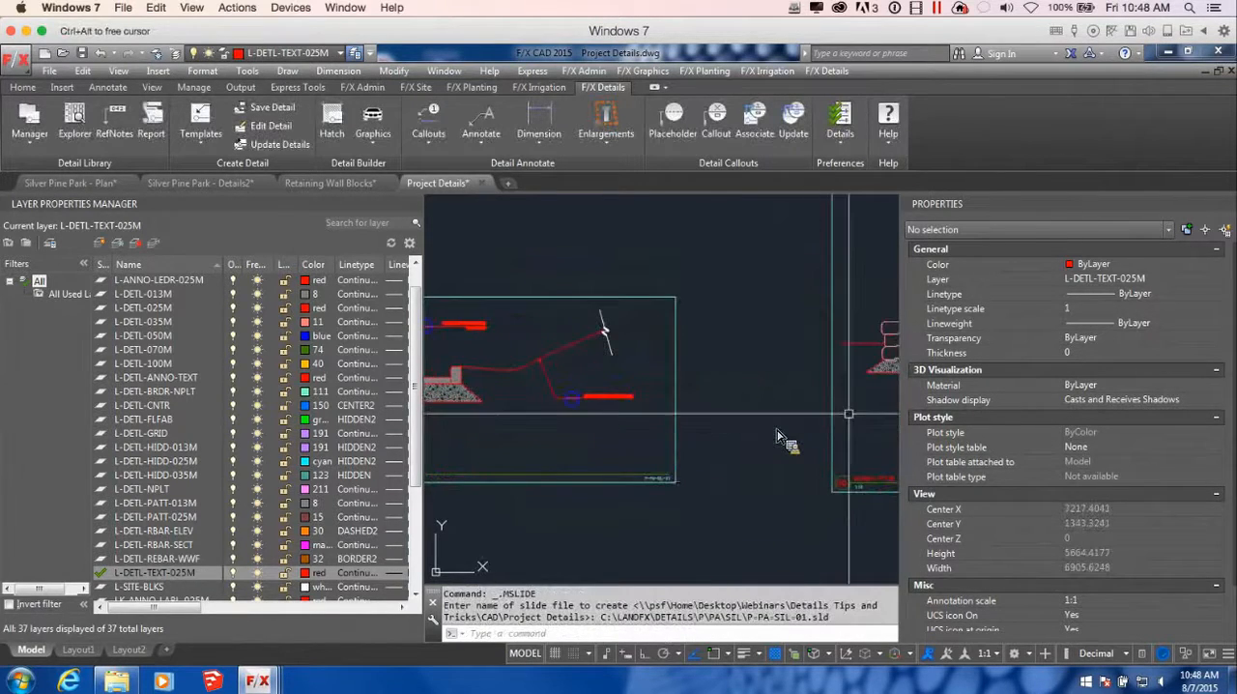
# Save the tree planter detail as number 02 in Silver Pine Parks, titled Planter Section B, and save the drawing
pyautogui.click(266, 108)
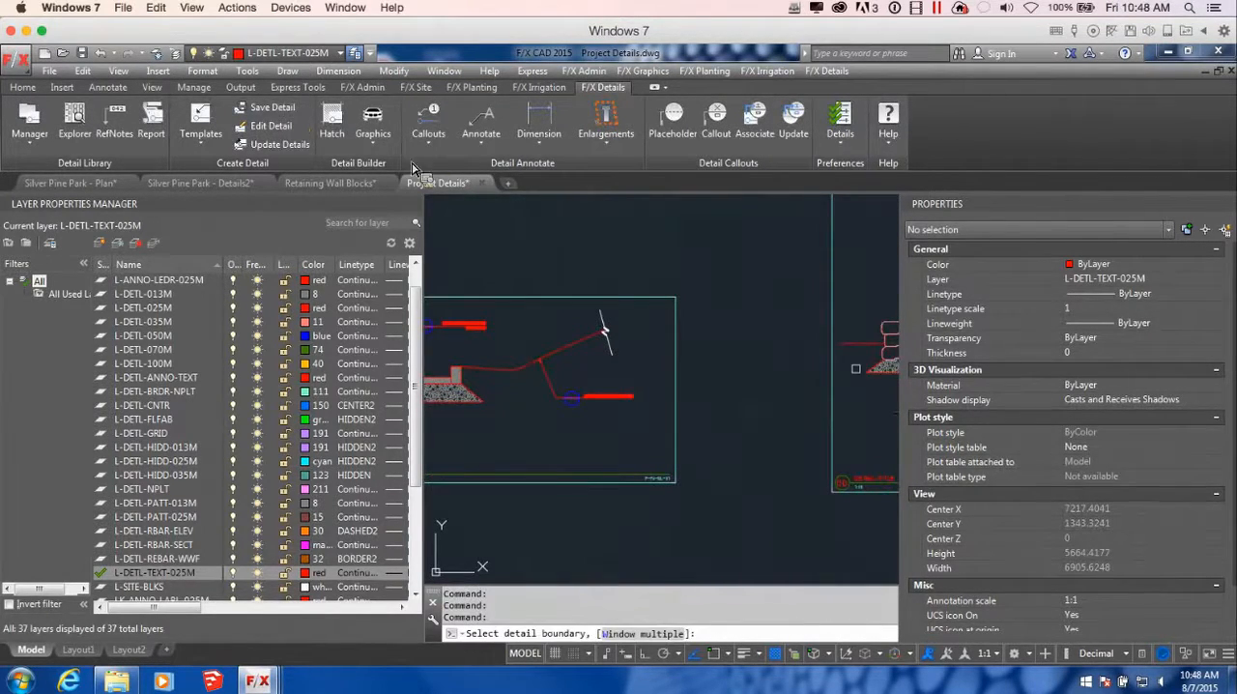
pyautogui.click(866, 399)
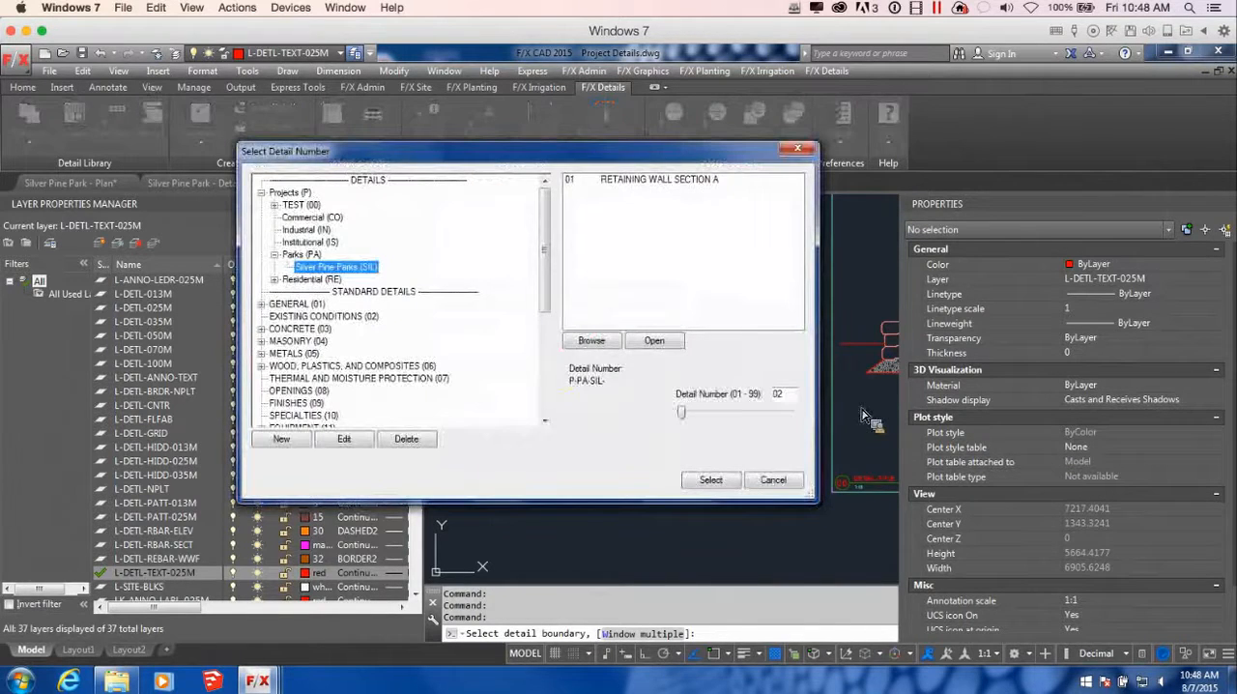
pyautogui.click(708, 478)
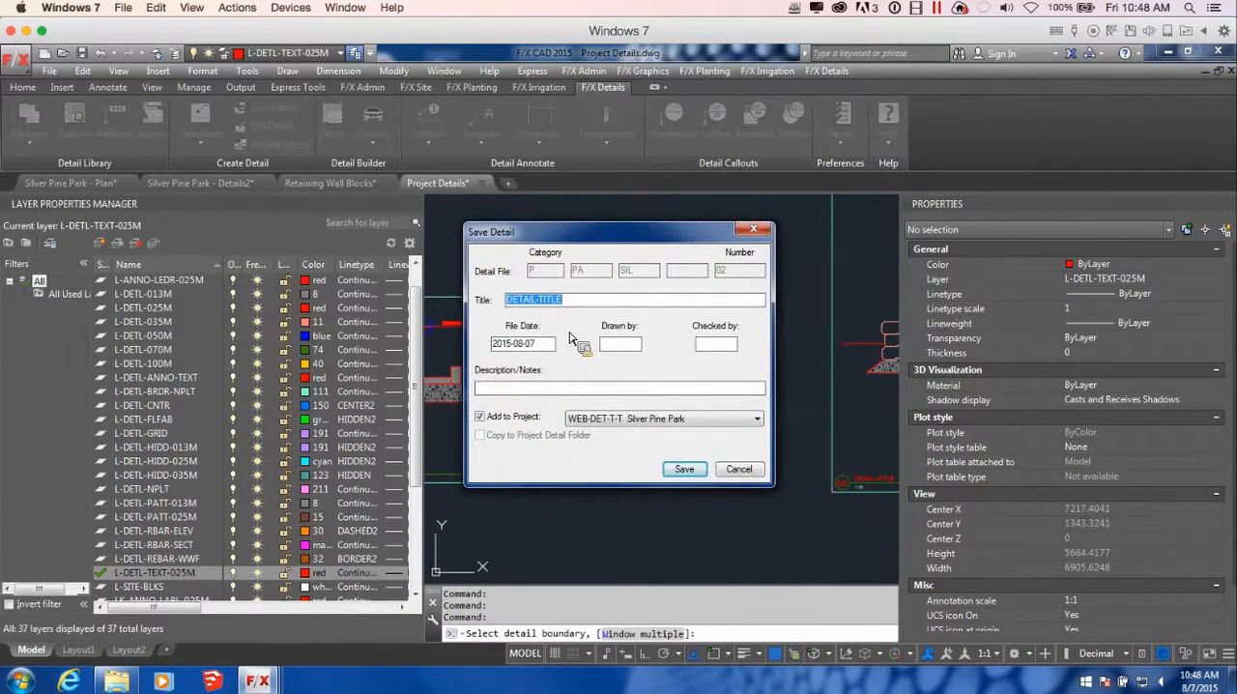
pyautogui.write('Planter Section B')
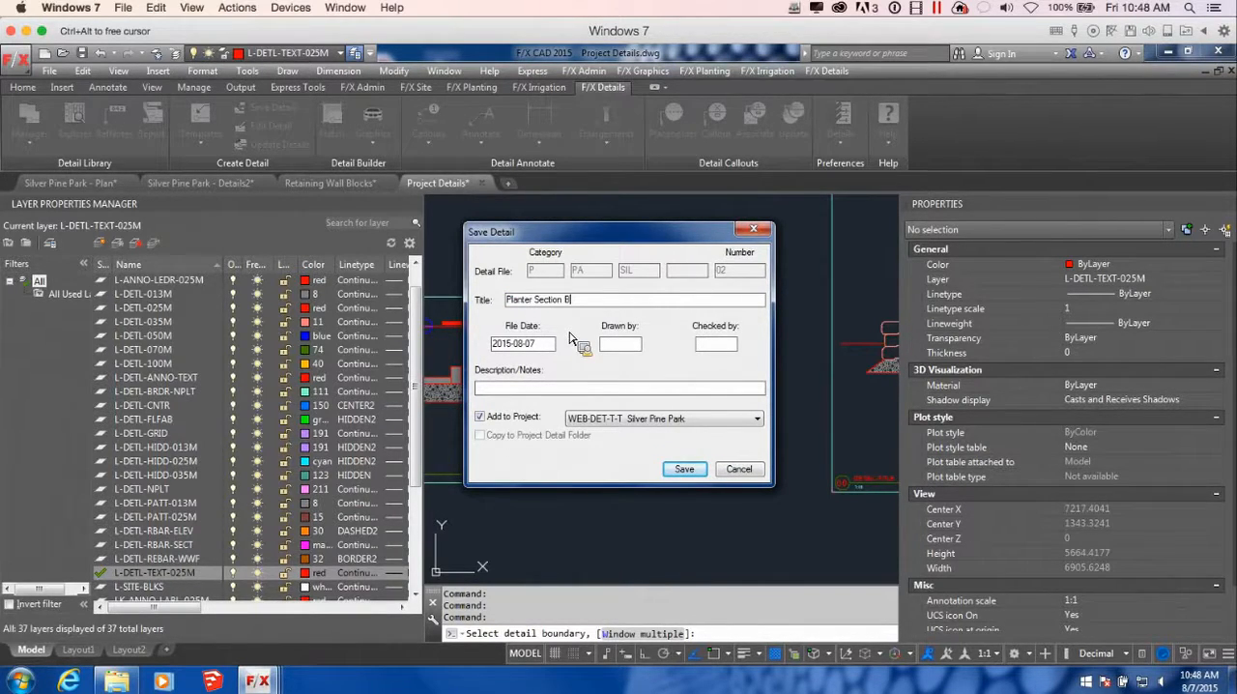
pyautogui.click(698, 471)
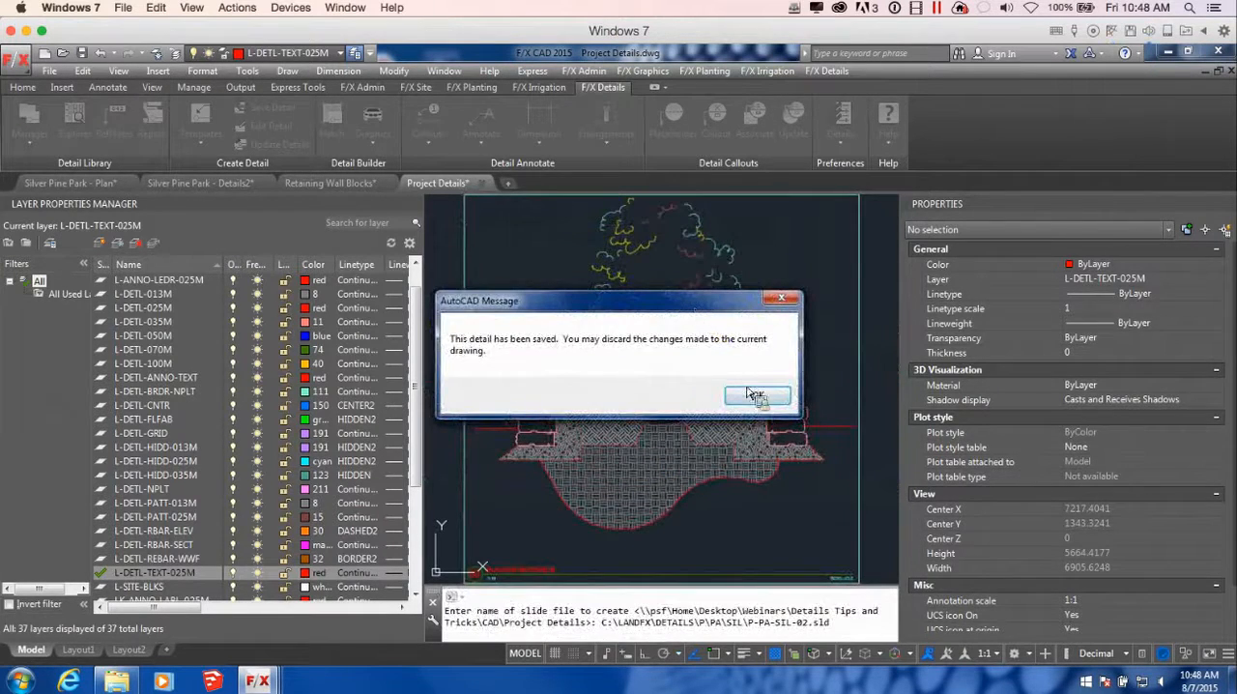
pyautogui.click(746, 388)
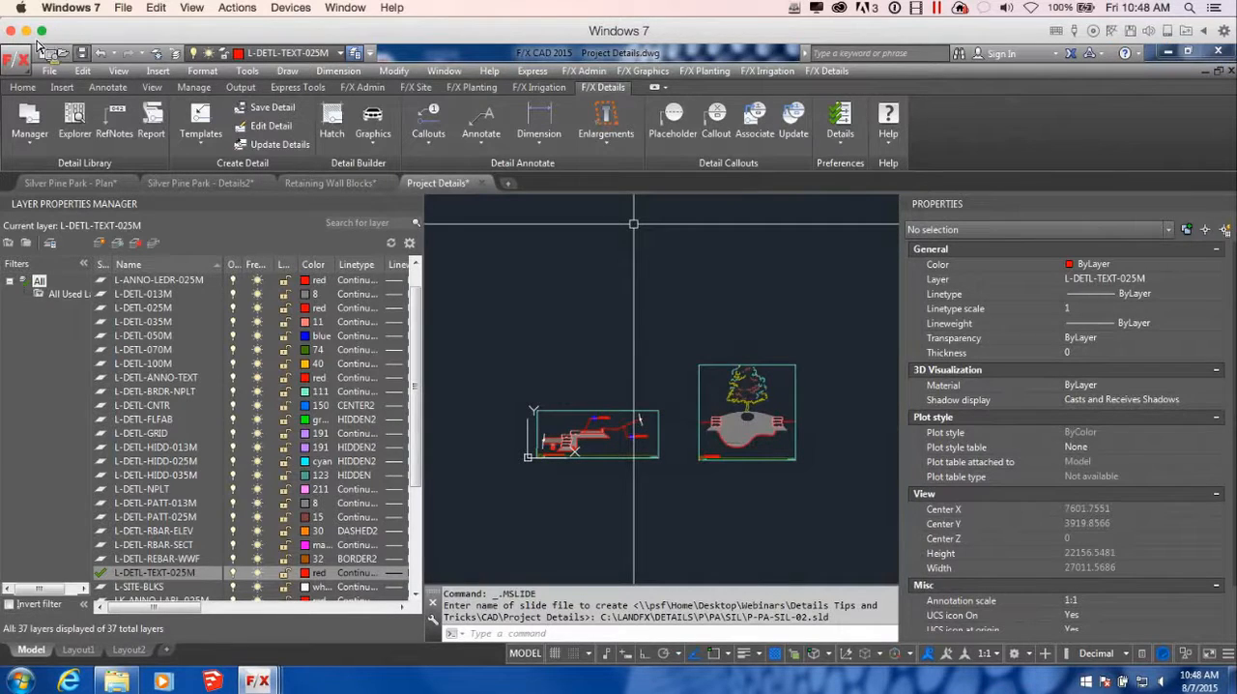
pyautogui.click(82, 54)
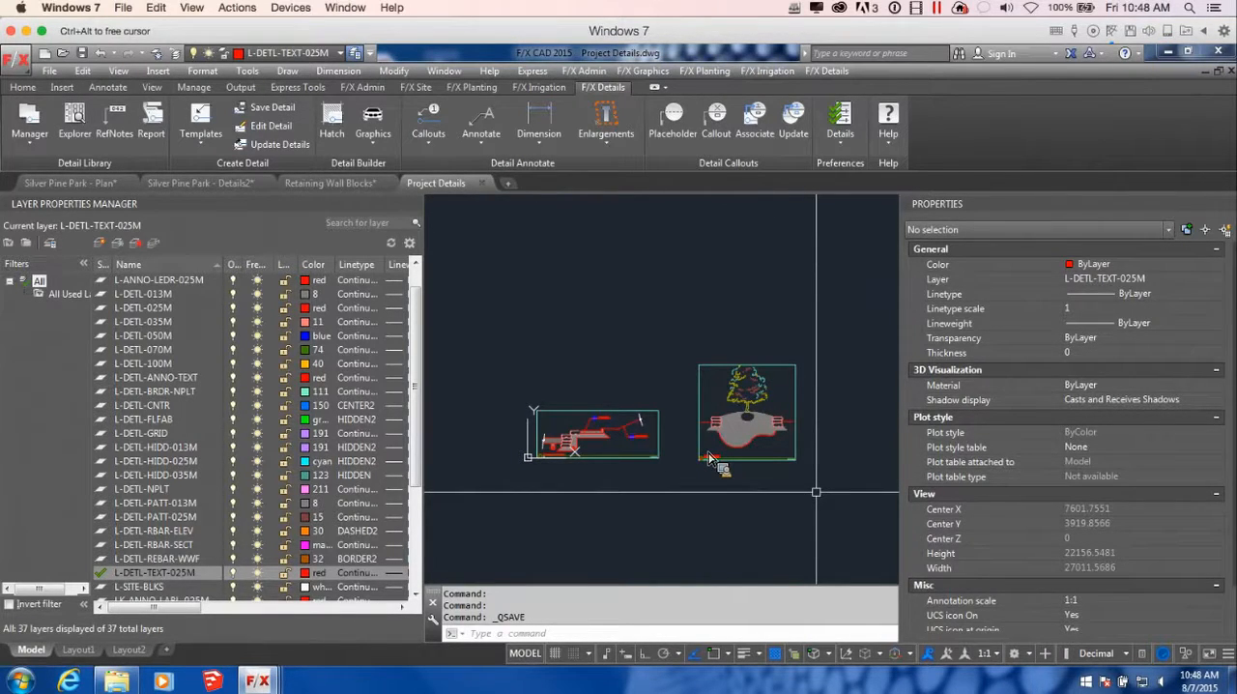
# Examine the planter and retaining wall details inside their template frames
pyautogui.scroll(2, 816, 492)
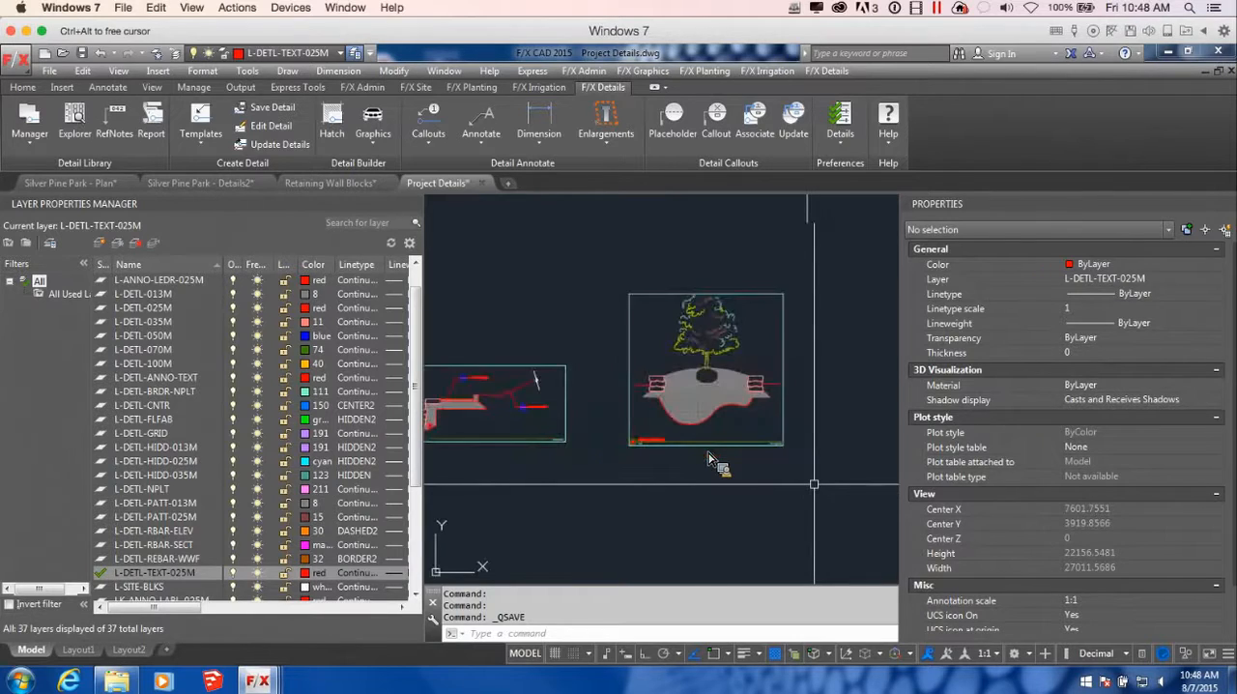
pyautogui.scroll(6, 745, 377)
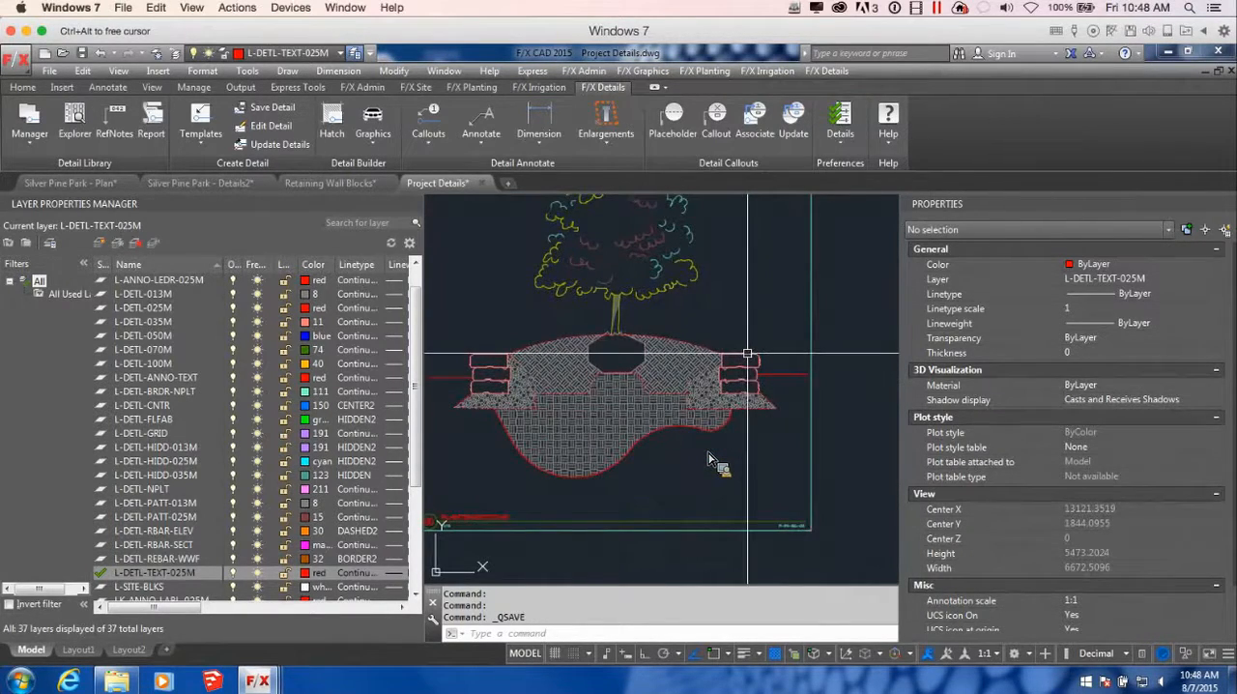
pyautogui.scroll(-2, 717, 311)
pyautogui.moveTo(694, 403); pyautogui.dragTo(852, 421, button='middle')
pyautogui.scroll(-2, 839, 421)
pyautogui.scroll(-4, 740, 404)
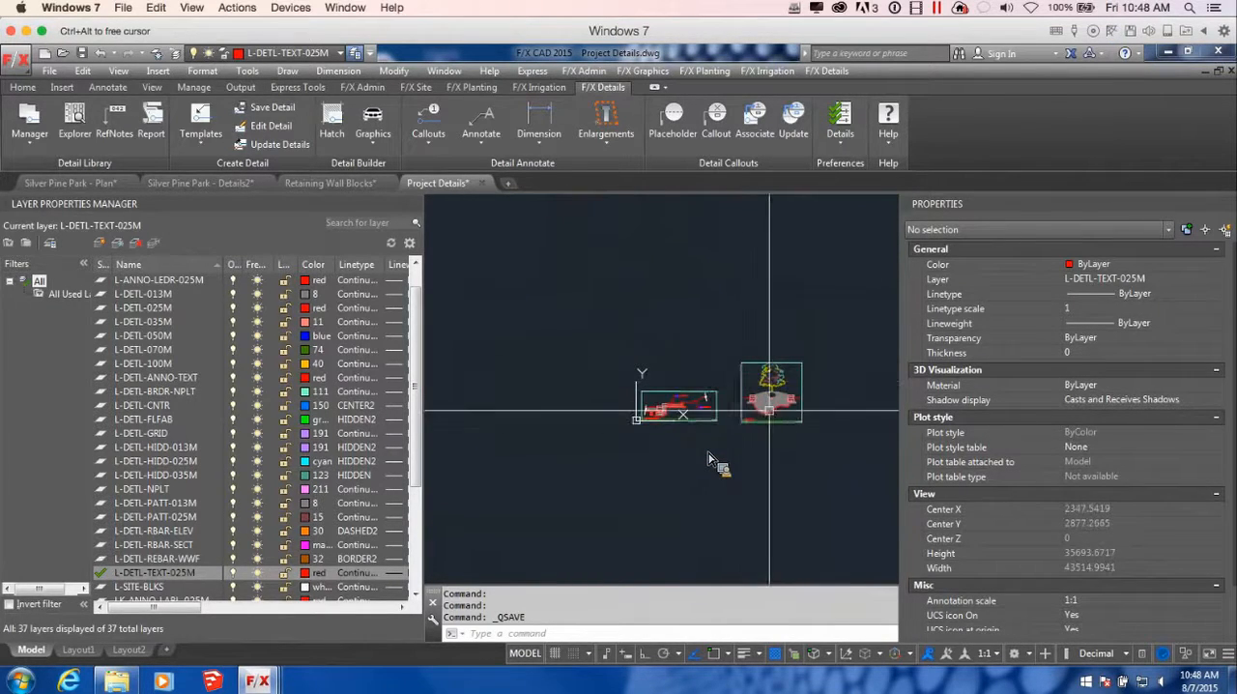
pyautogui.scroll(2, 766, 404)
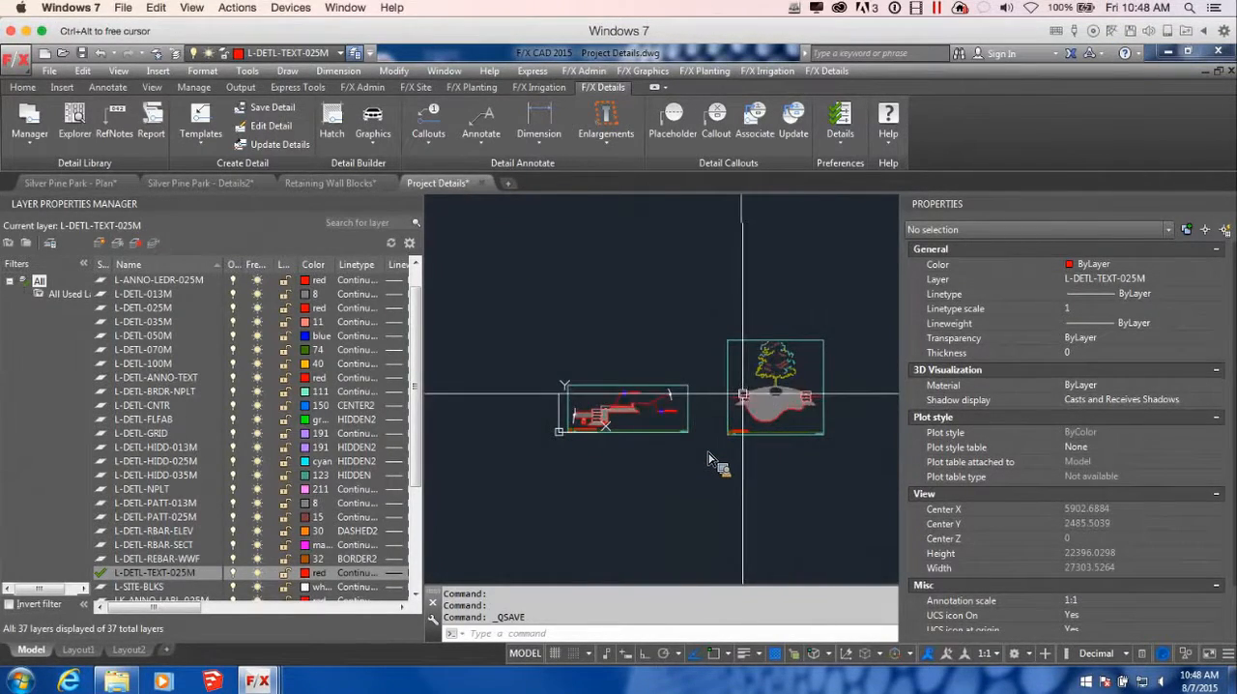
pyautogui.scroll(4, 604, 409)
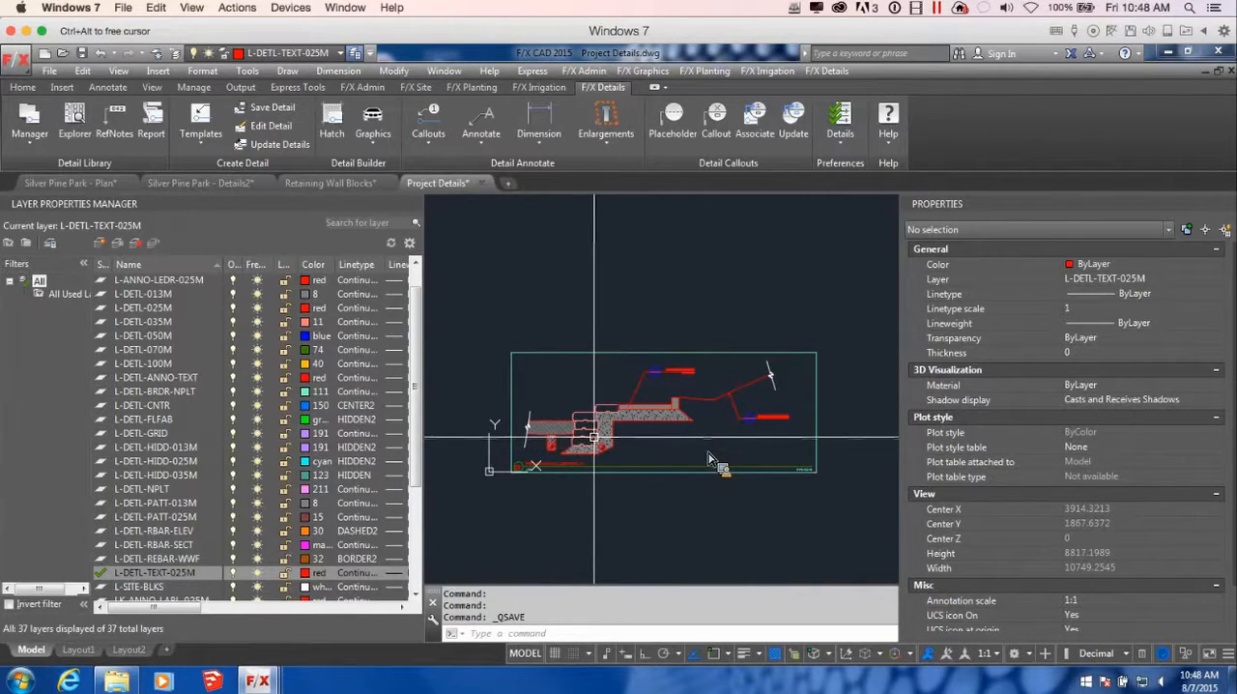
pyautogui.scroll(-2, 693, 441)
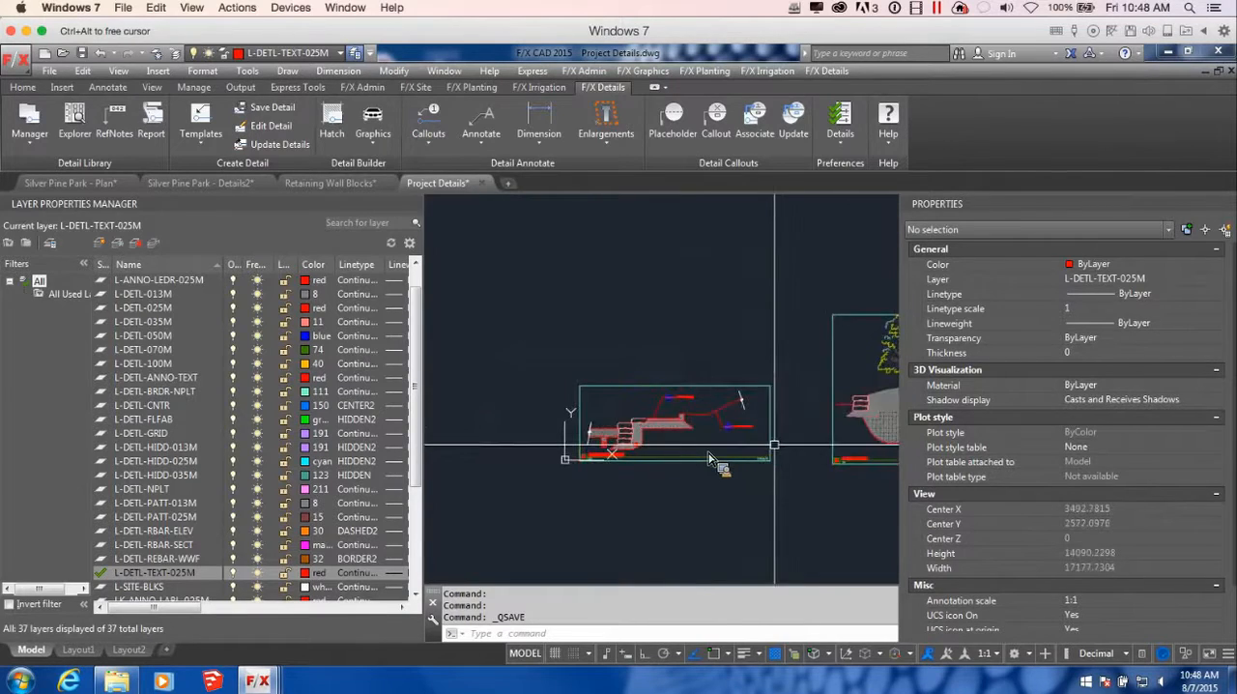
pyautogui.moveTo(773, 441); pyautogui.dragTo(678, 437, button='middle')
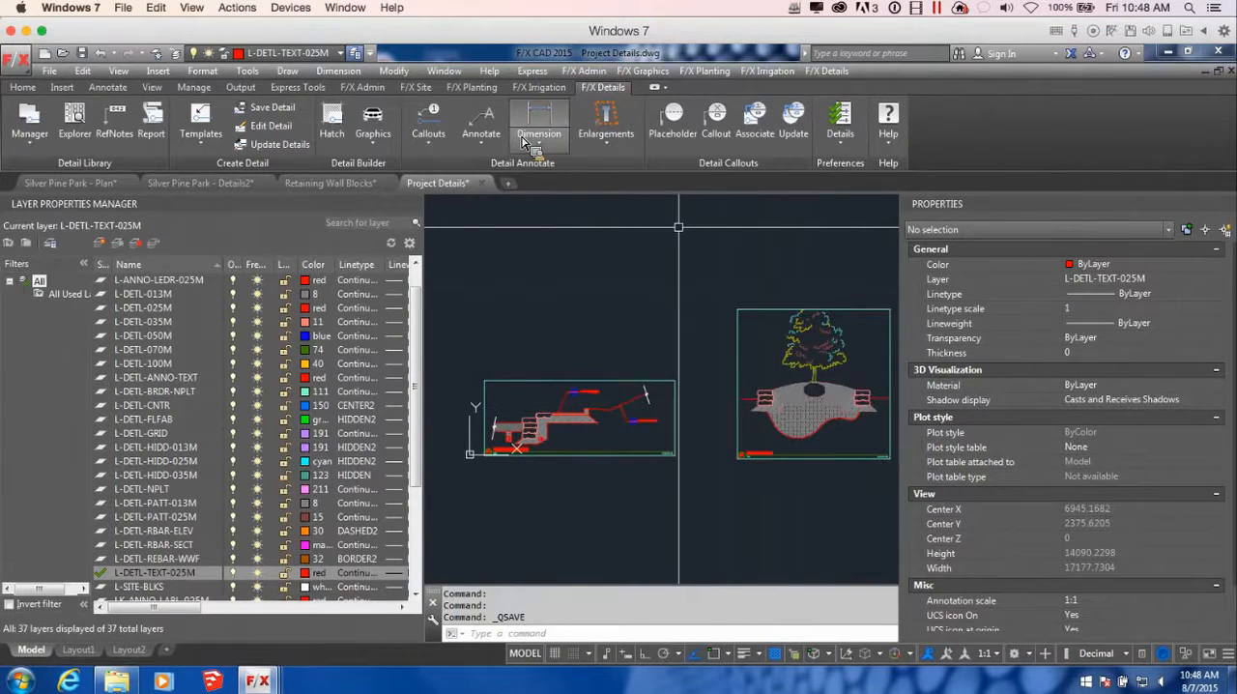
# Save both the retaining wall and planter details to the library at once using the Window multiple option around their templates
pyautogui.click(266, 107)
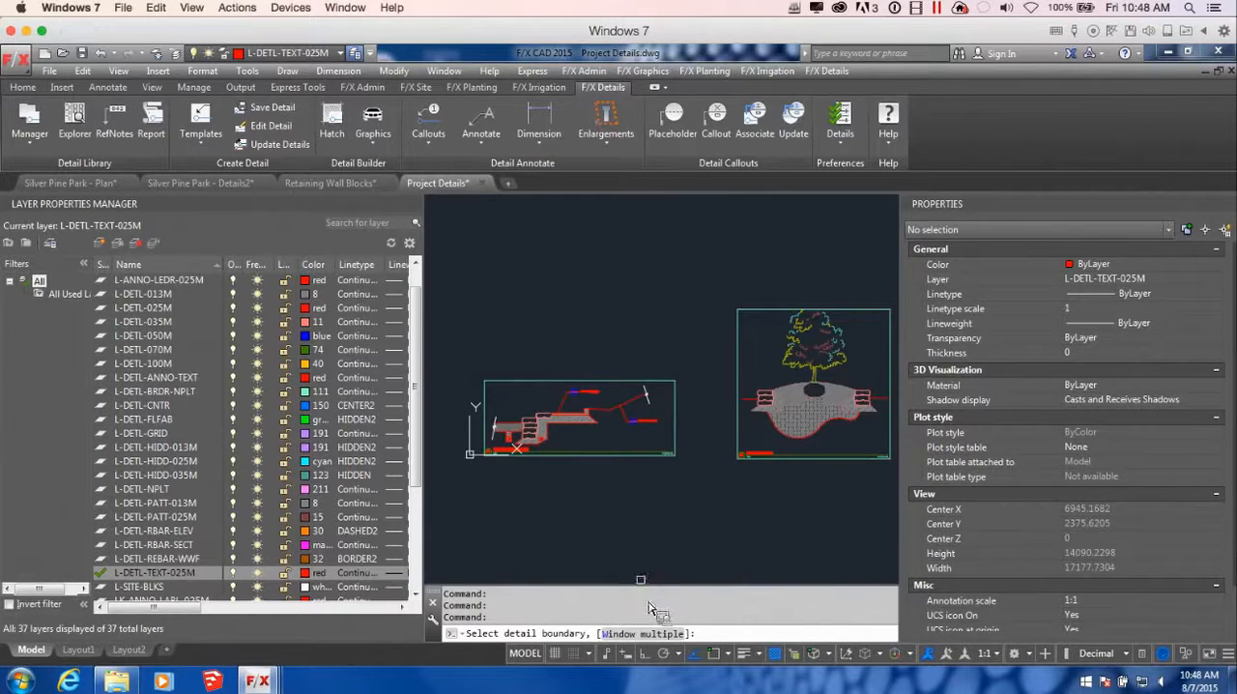
pyautogui.click(646, 634)
pyautogui.scroll(-2, 798, 492)
pyautogui.moveTo(818, 494)
pyautogui.mouseDown(button='middle')
pyautogui.moveTo(739, 442)
pyautogui.moveTo(739, 425)
pyautogui.mouseUp(button='middle')
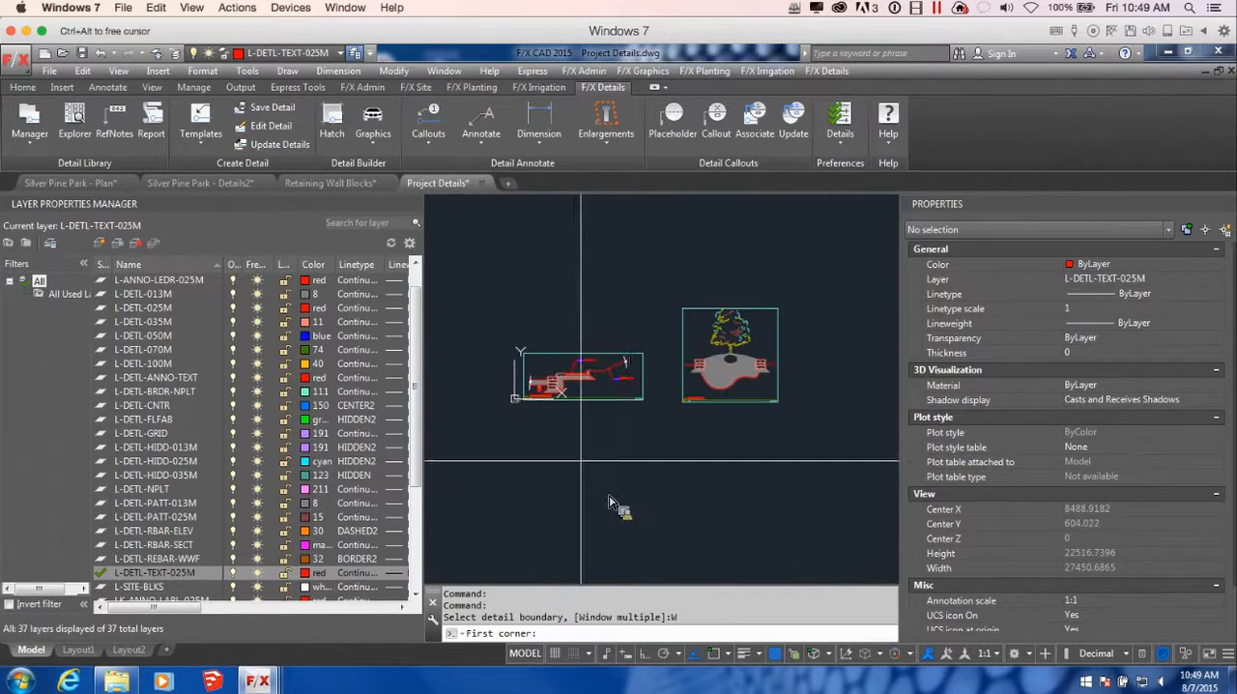
pyautogui.click(466, 236)
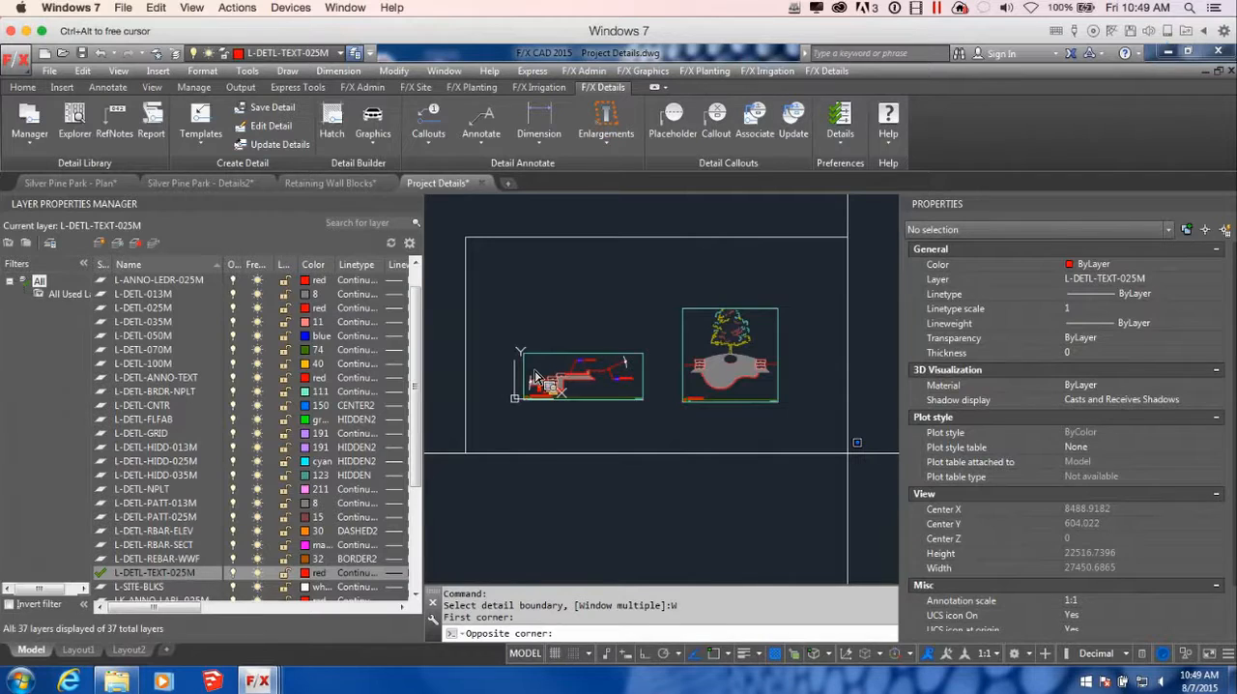
pyautogui.click(849, 492)
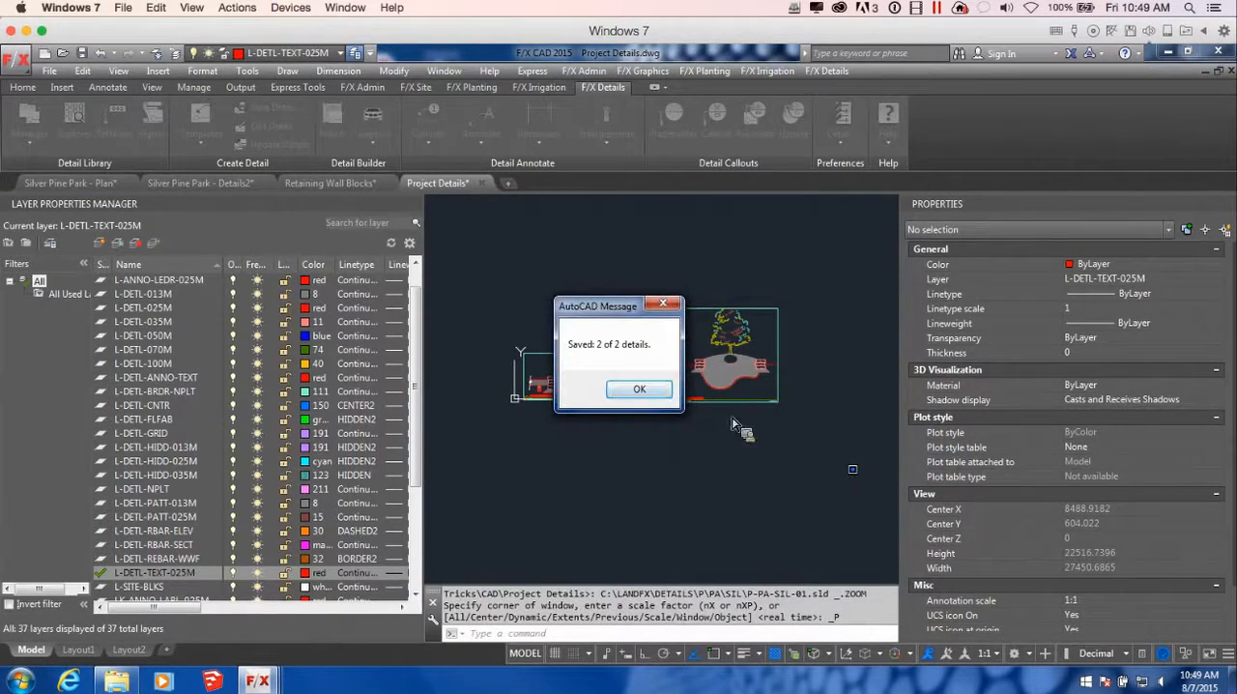
pyautogui.moveTo(614, 309); pyautogui.dragTo(659, 390)
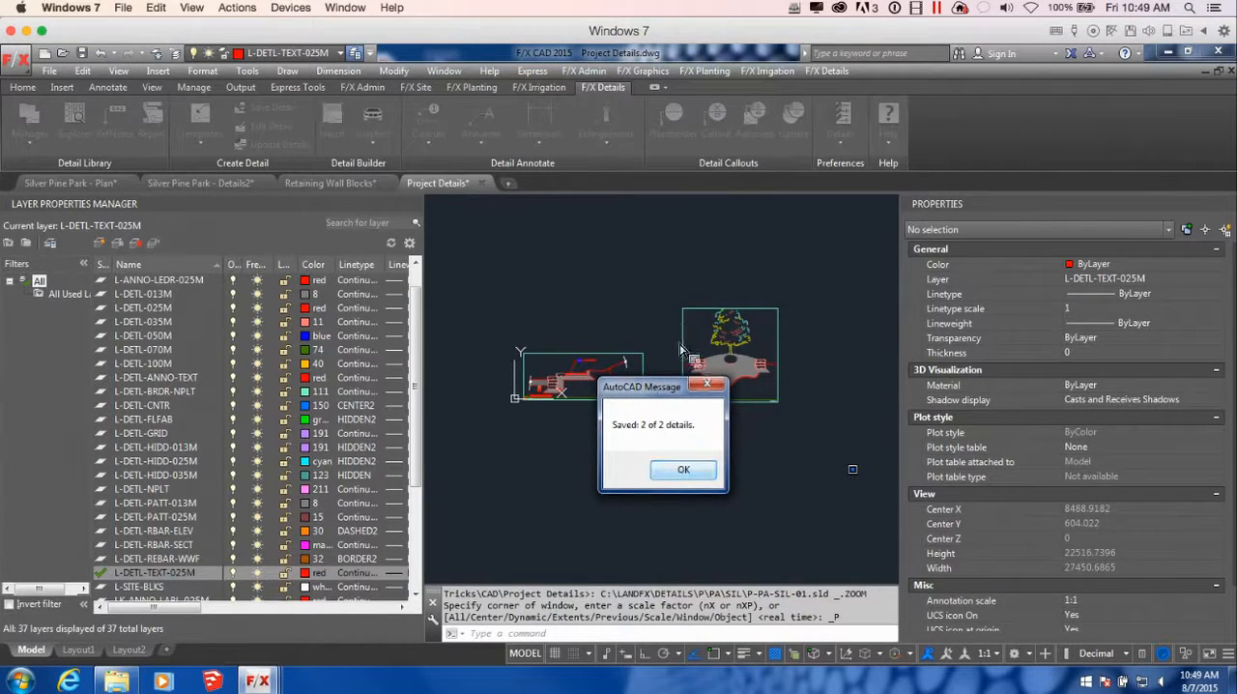
pyautogui.click(702, 470)
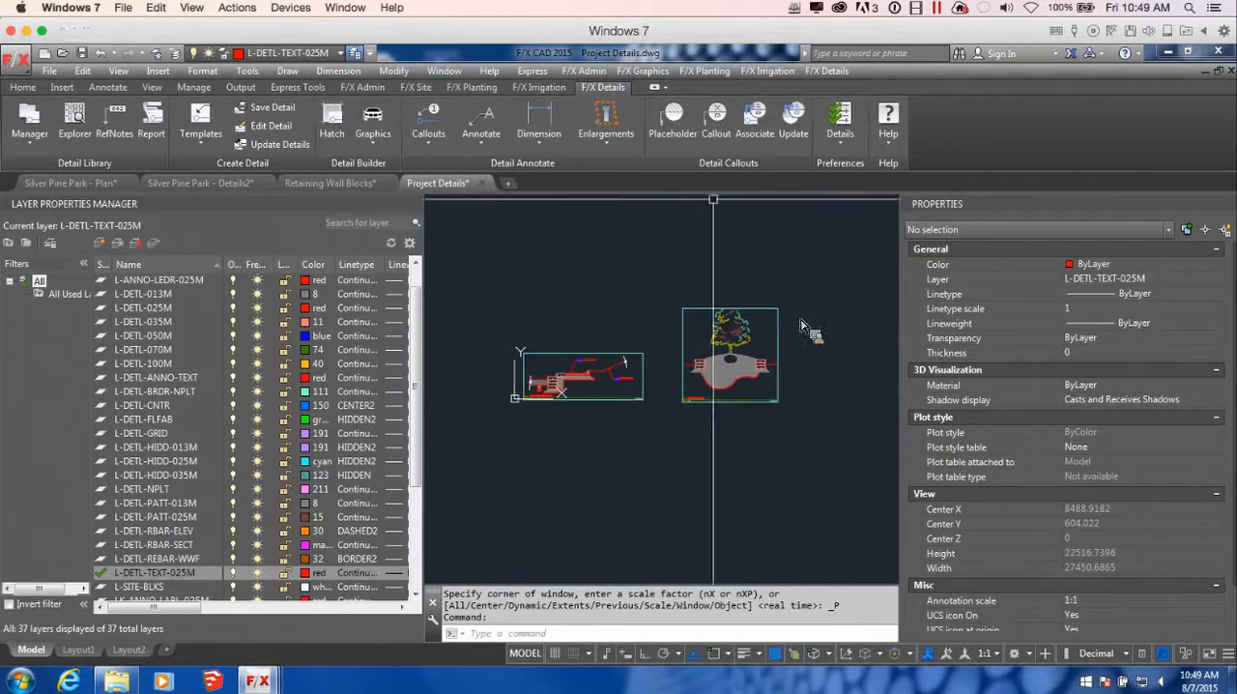
pyautogui.moveTo(330, 189)
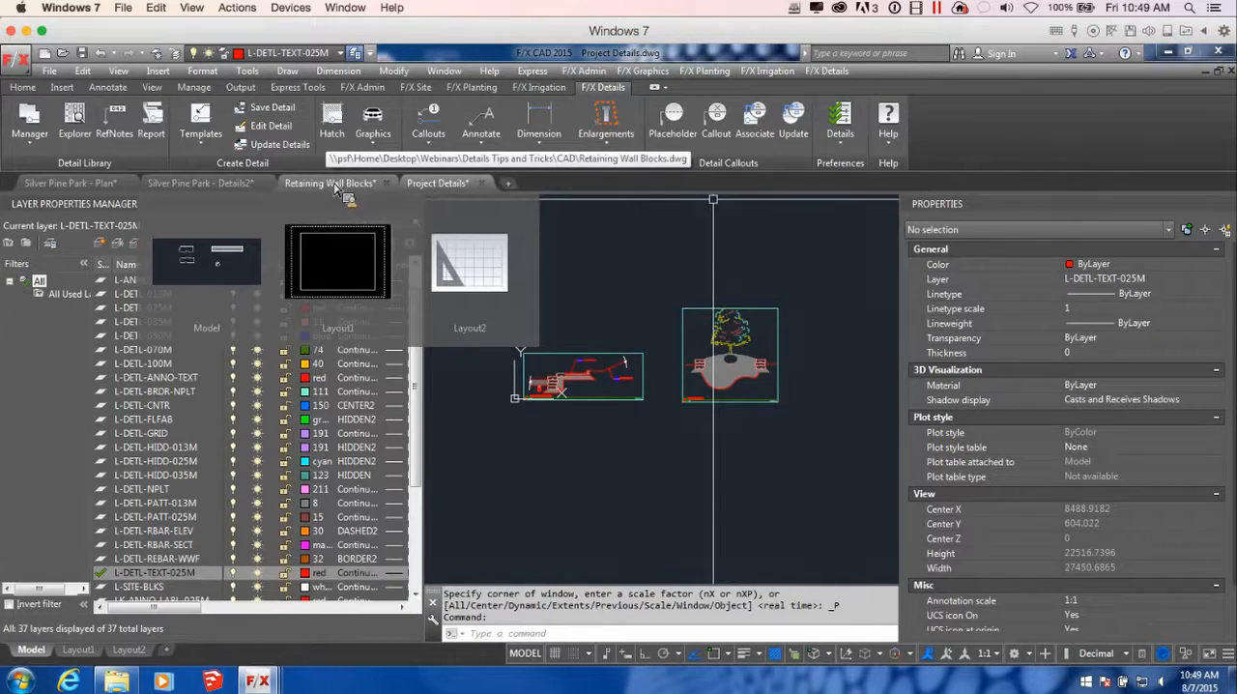
# Switch to the Silver Pine Park - Details2 drawing and preview the Retaining Wall Section A detail in the project's detail list
pyautogui.click(207, 185)
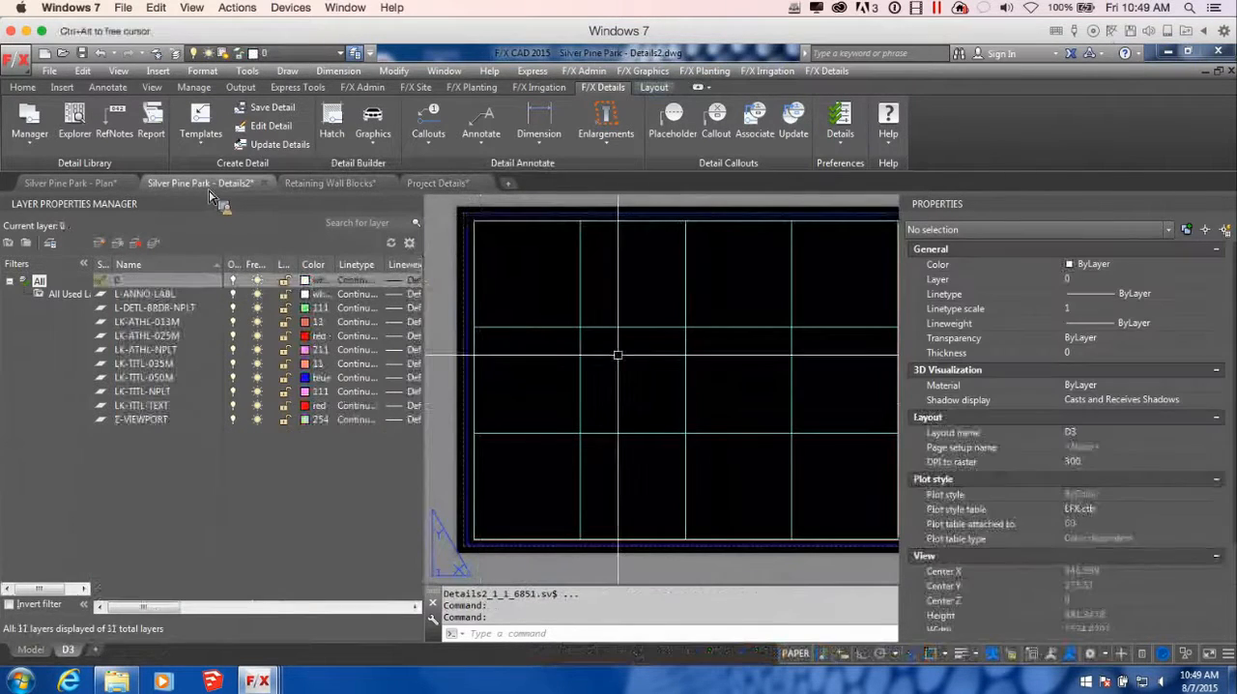
pyautogui.scroll(-3, 538, 311)
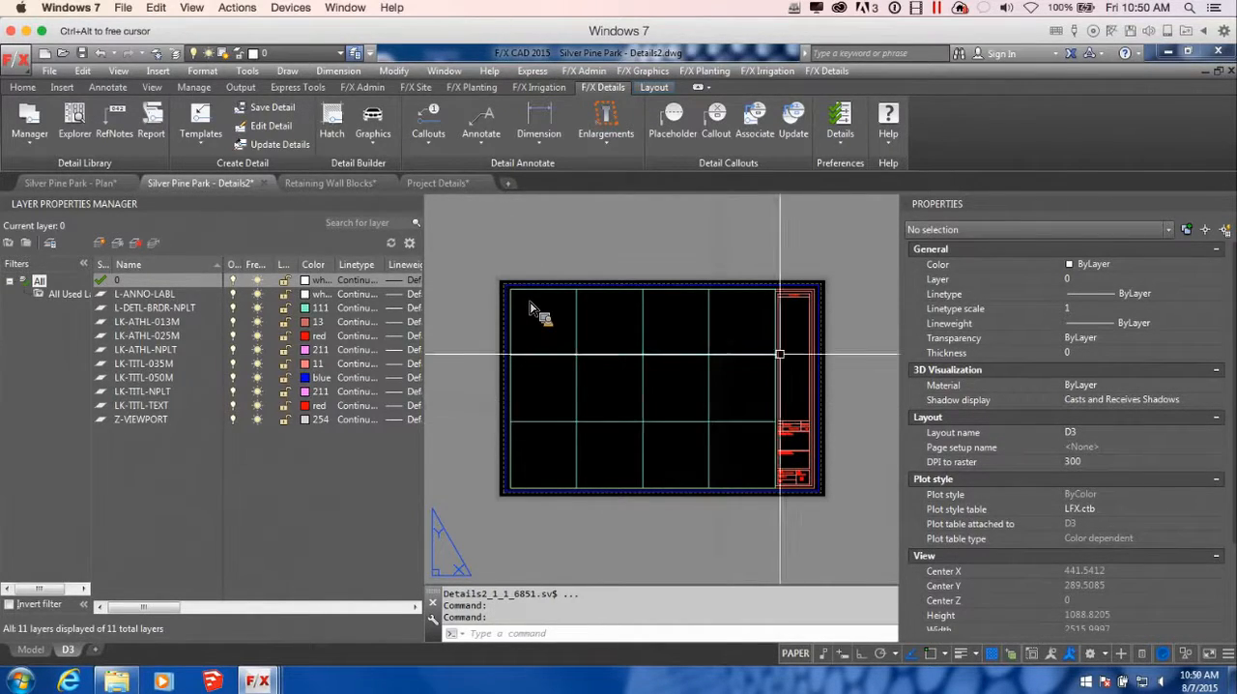
pyautogui.click(29, 120)
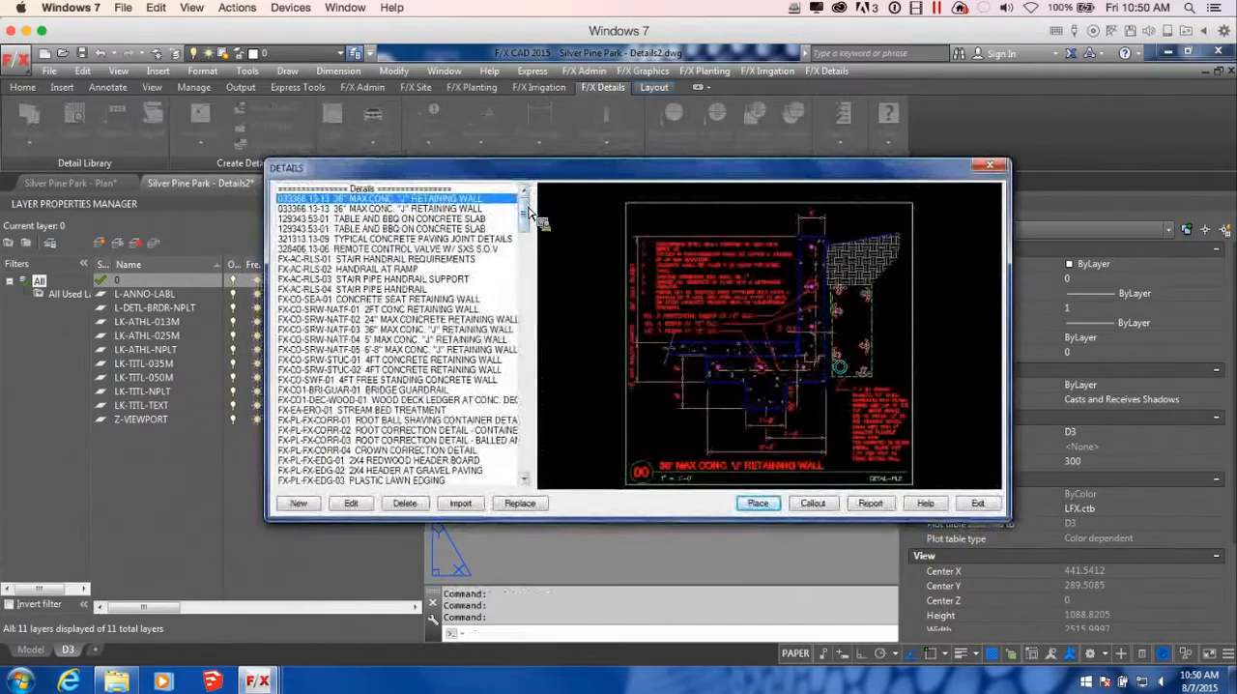
pyautogui.scroll(-20, 530, 222)
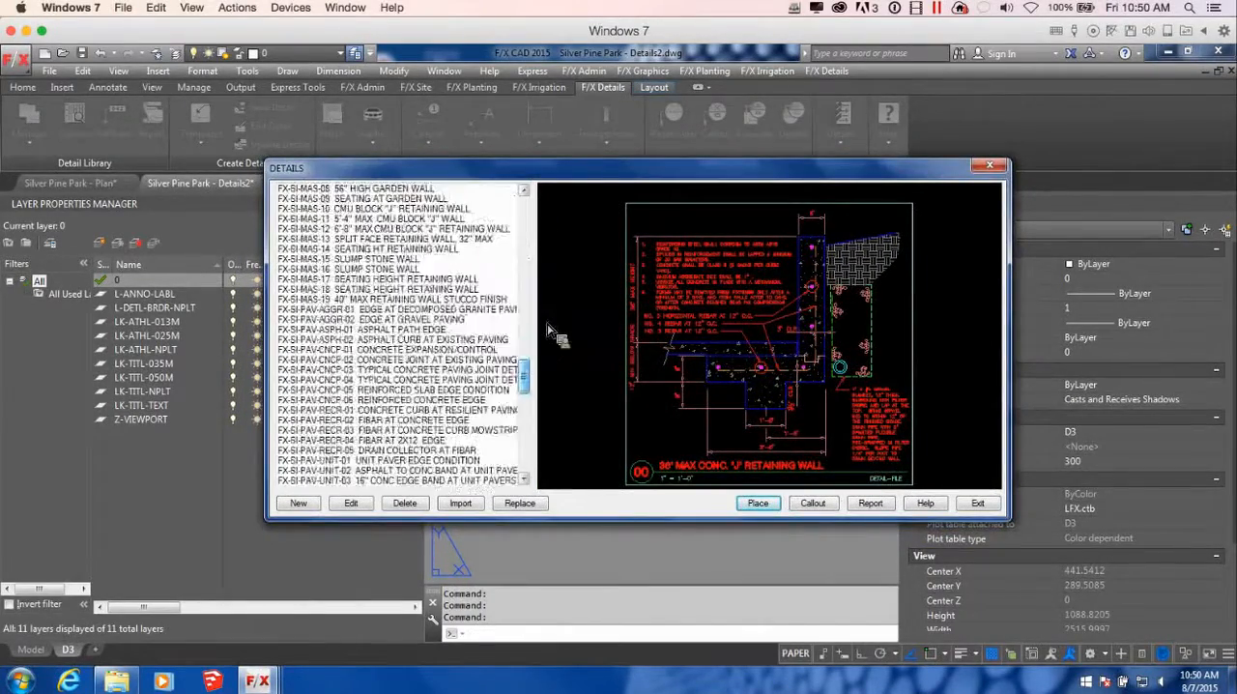
pyautogui.scroll(10, 559, 406)
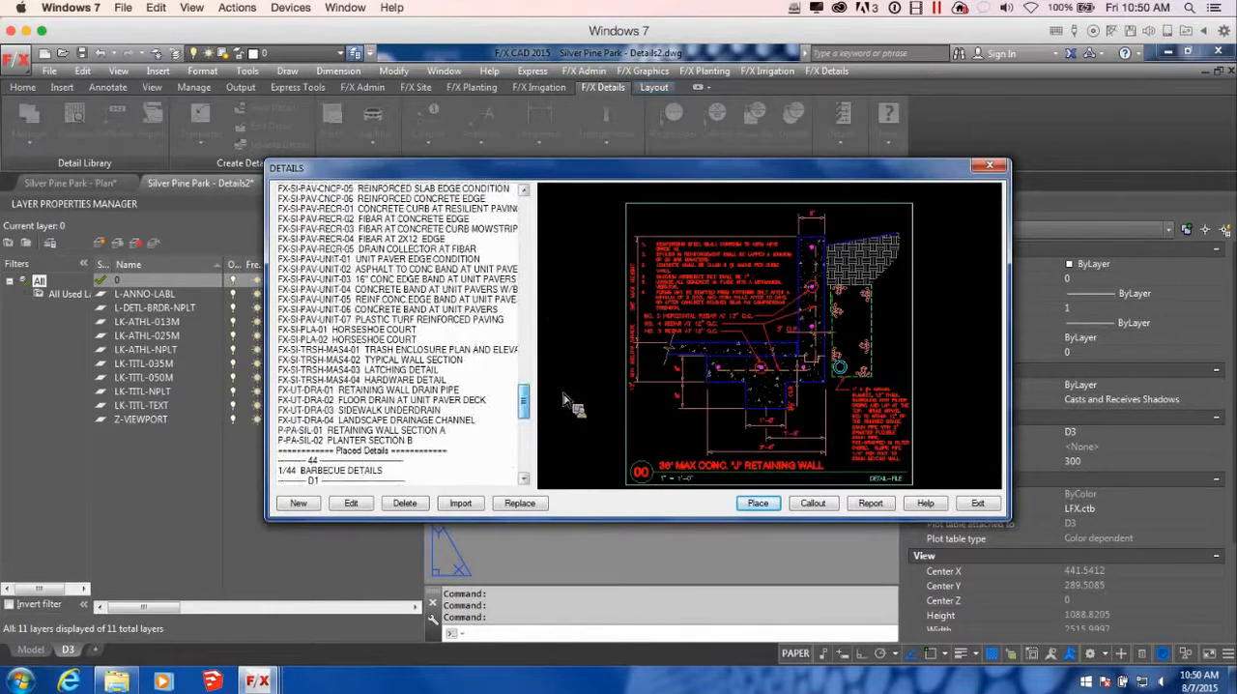
pyautogui.scroll(-6, 566, 401)
pyautogui.click(414, 240)
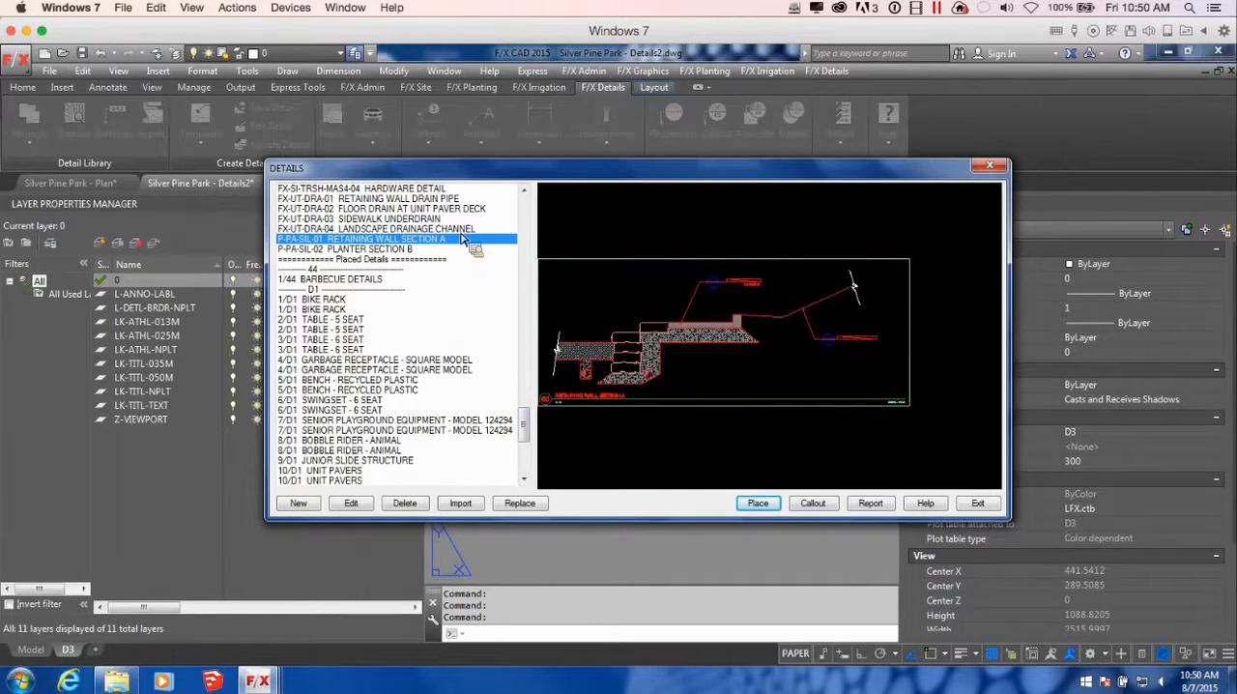
pyautogui.click(996, 168)
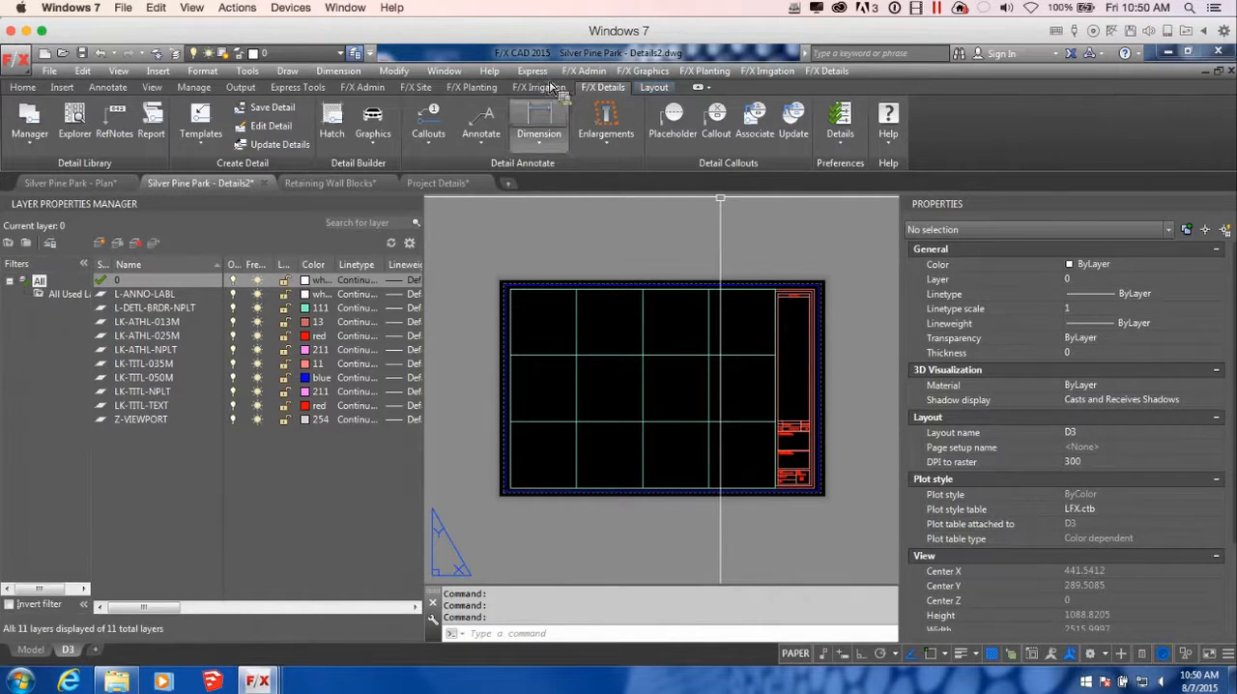
# Assign the Silver Pine Parks (SIL) folder under Projects, Parks as the detail folder of the Silver Pine Park project
pyautogui.click(362, 87)
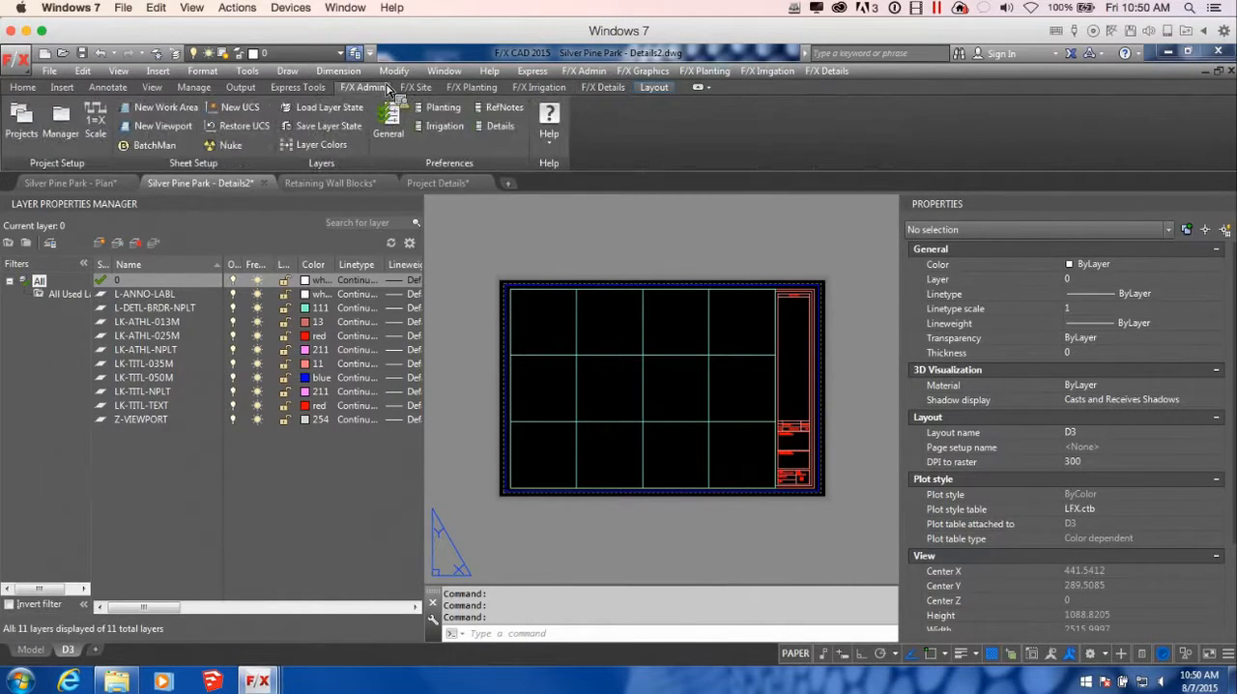
pyautogui.click(27, 121)
pyautogui.click(738, 261)
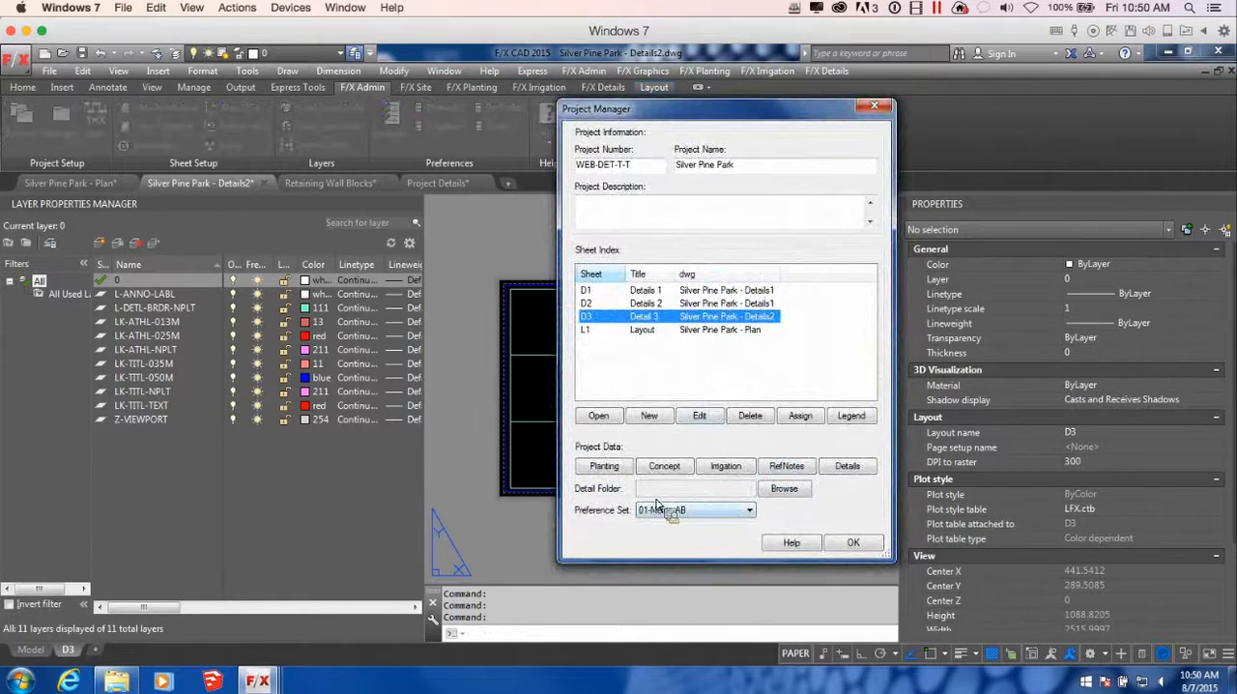
pyautogui.click(781, 490)
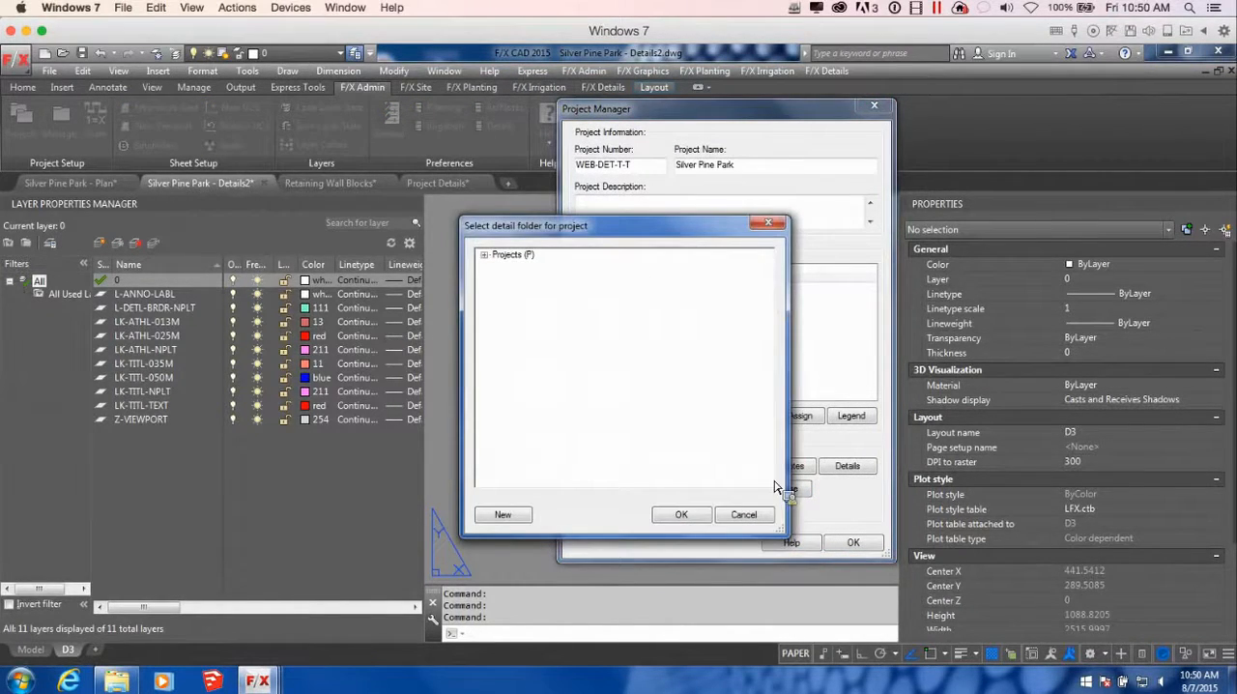
pyautogui.doubleClick(510, 256)
pyautogui.click(524, 317)
pyautogui.doubleClick(525, 318)
pyautogui.click(556, 329)
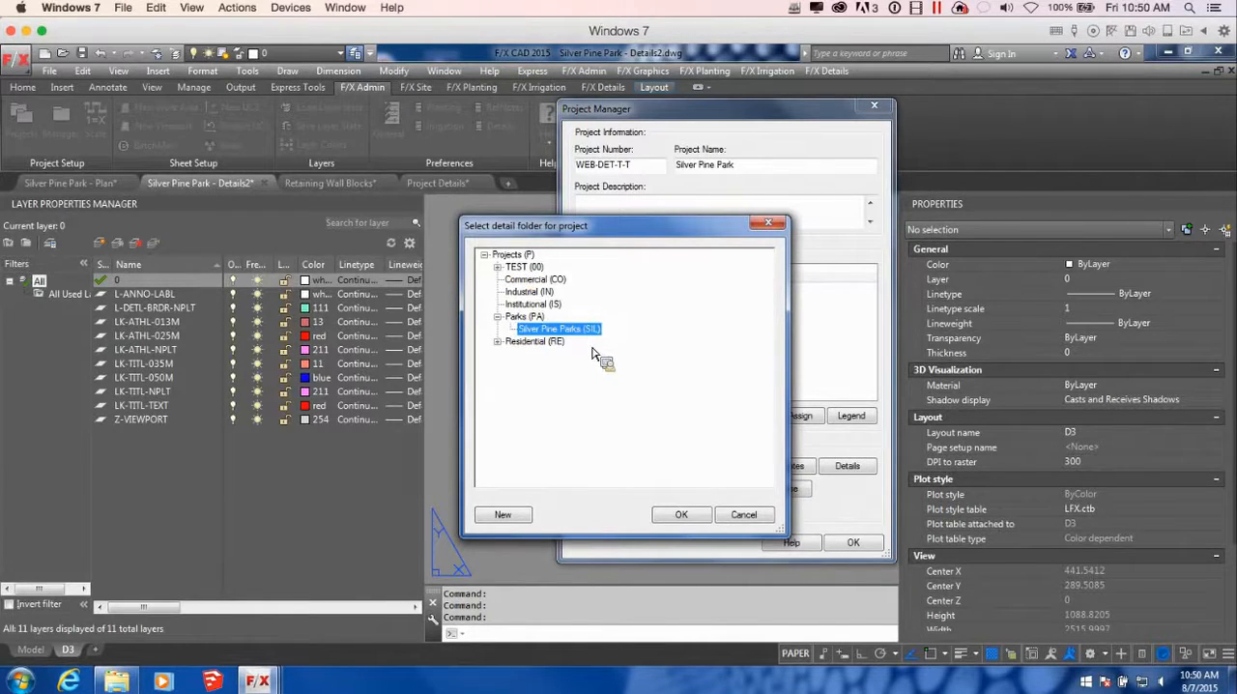
pyautogui.click(698, 515)
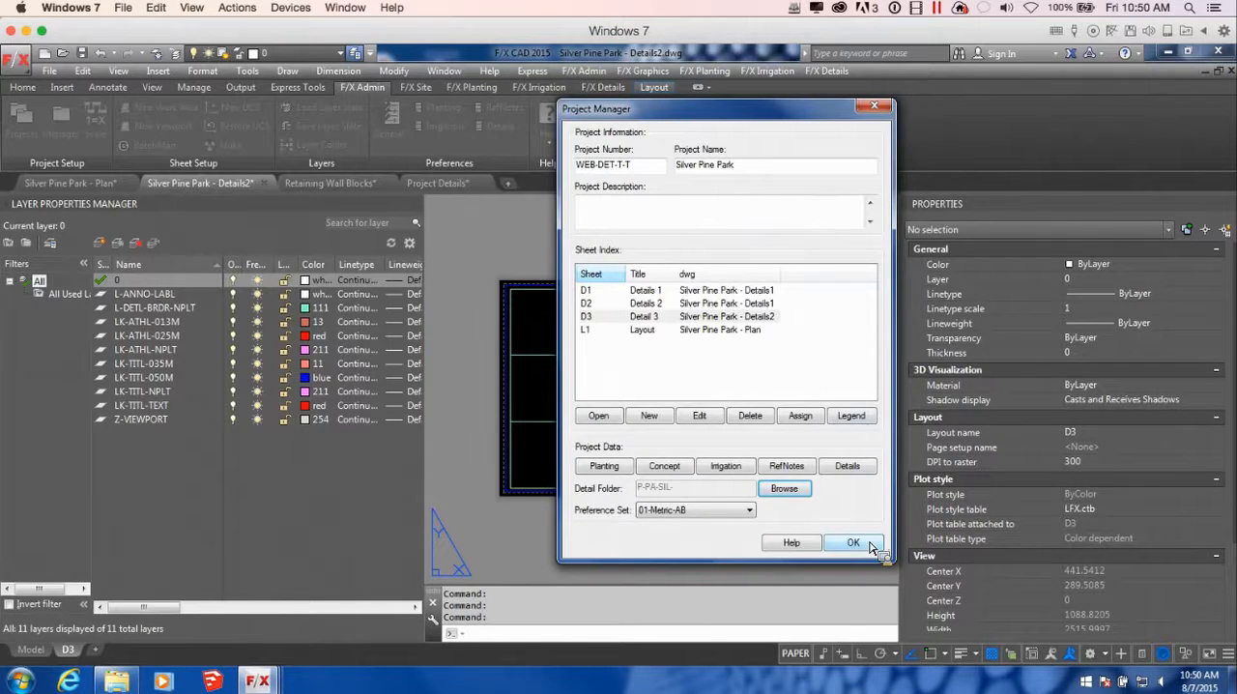
pyautogui.click(854, 545)
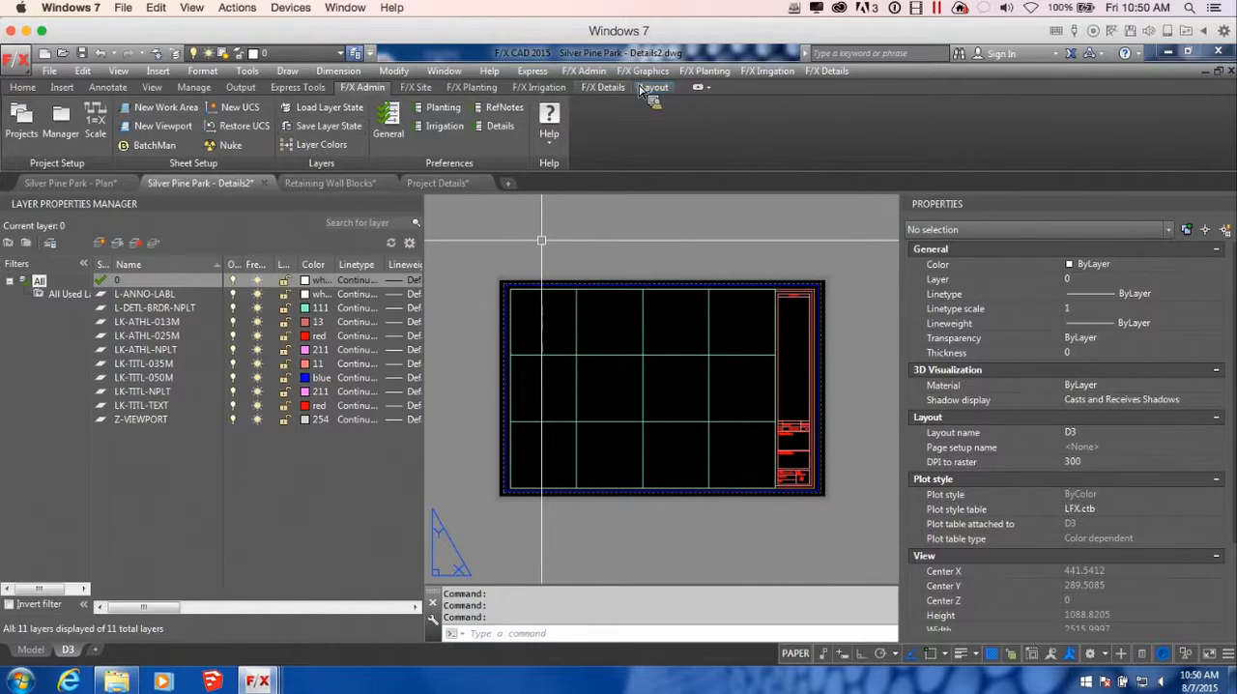
# Place the P-PA-SIL-01 Retaining Wall Section A detail in the upper-left cells of the D3 sheet grid
pyautogui.click(601, 87)
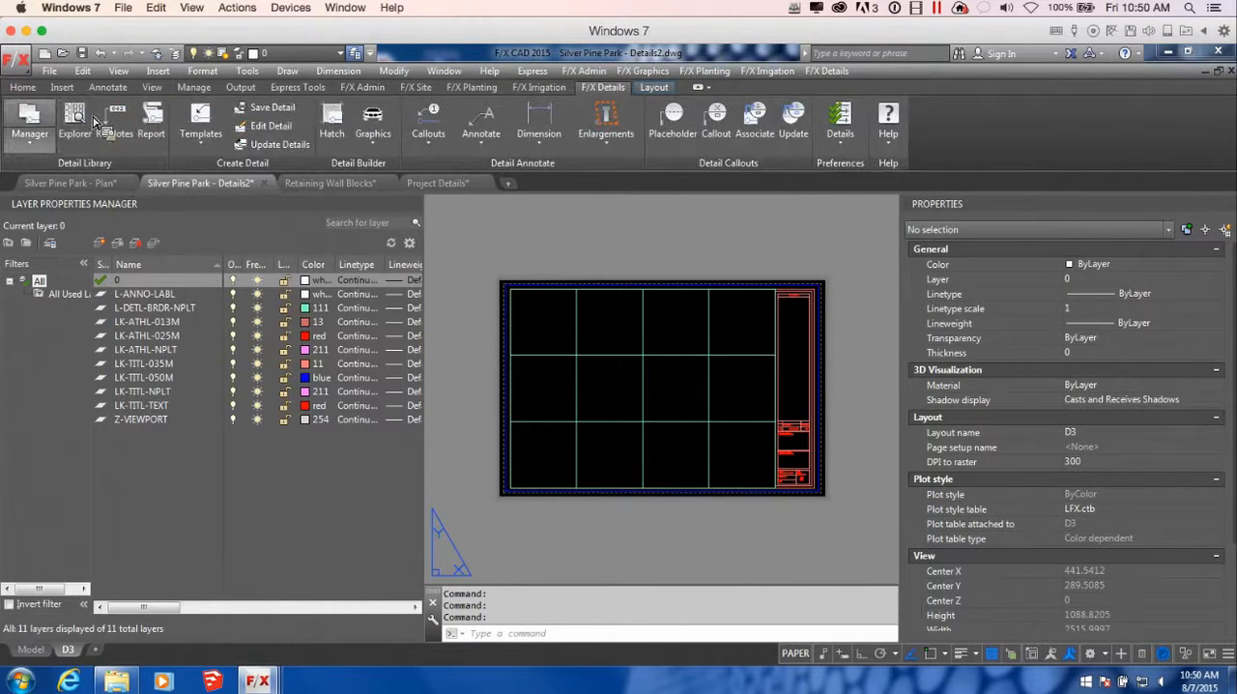
pyautogui.click(29, 114)
pyautogui.scroll(-5, 513, 256)
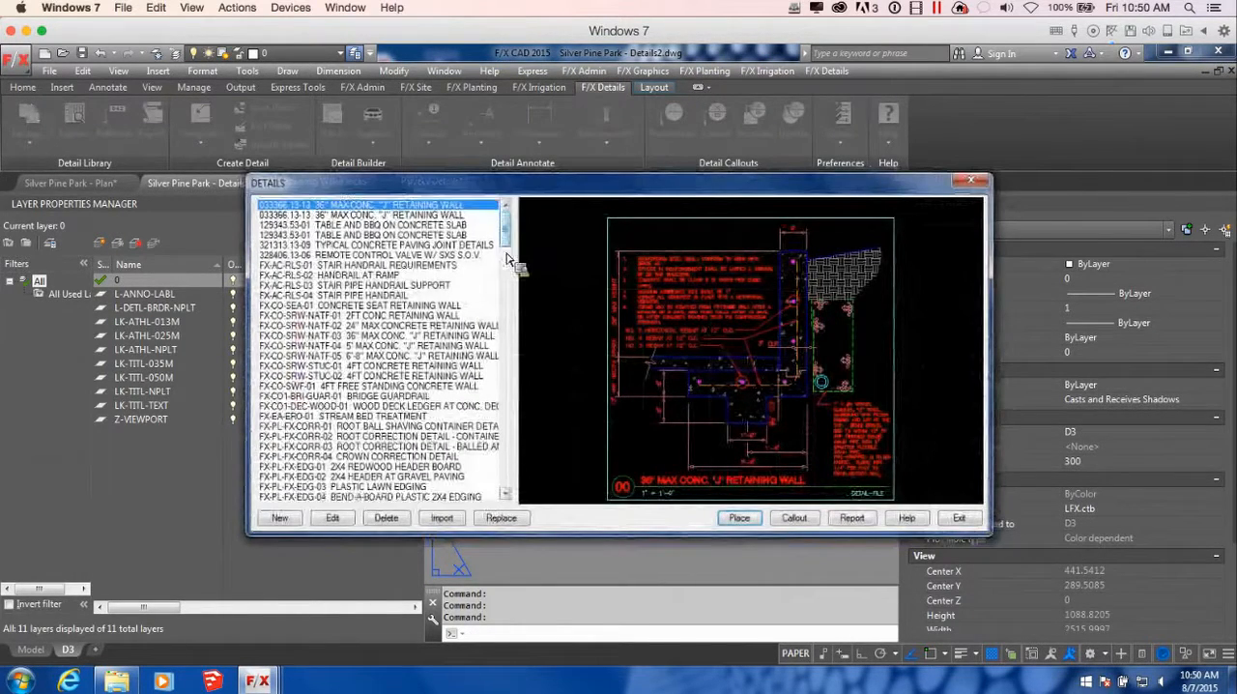
pyautogui.moveTo(508, 261); pyautogui.dragTo(514, 431)
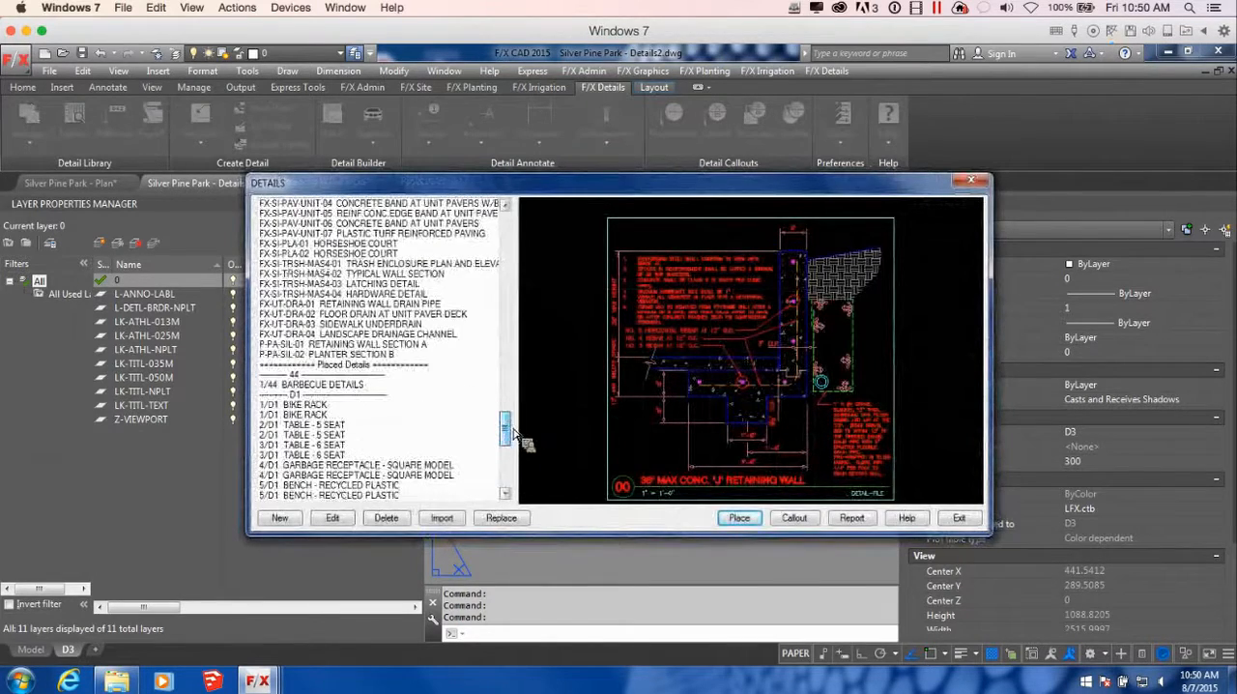
pyautogui.click(425, 342)
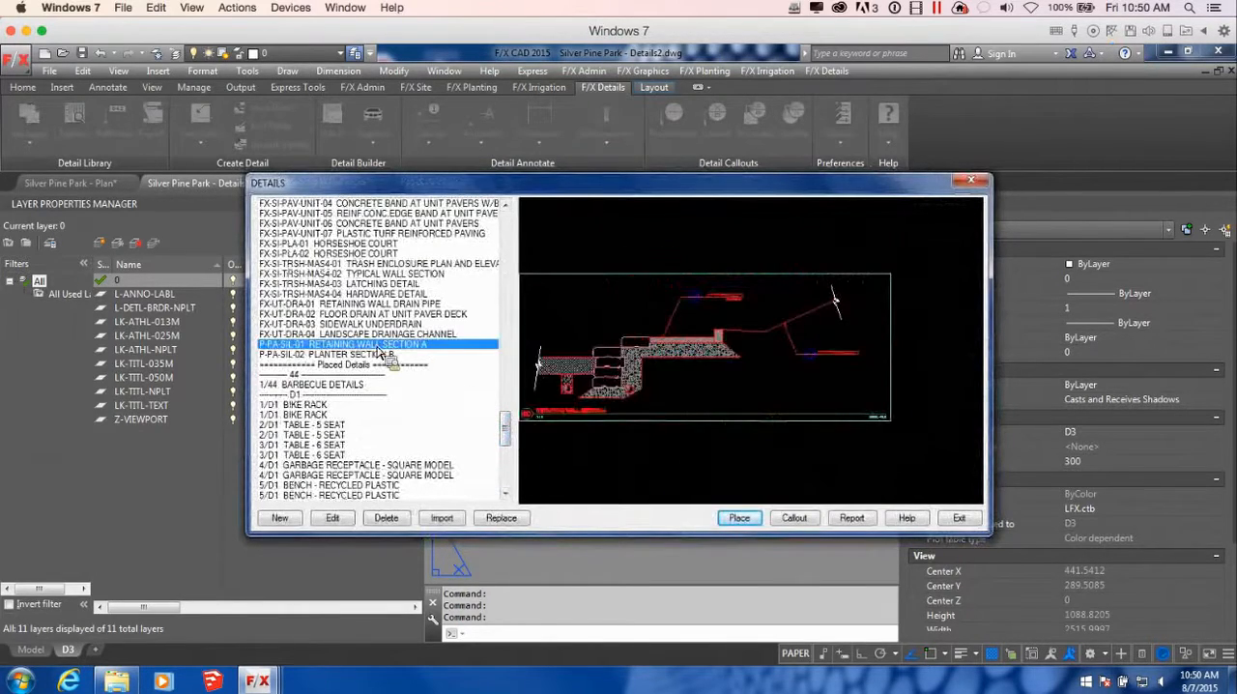
pyautogui.click(740, 518)
pyautogui.press('Return')
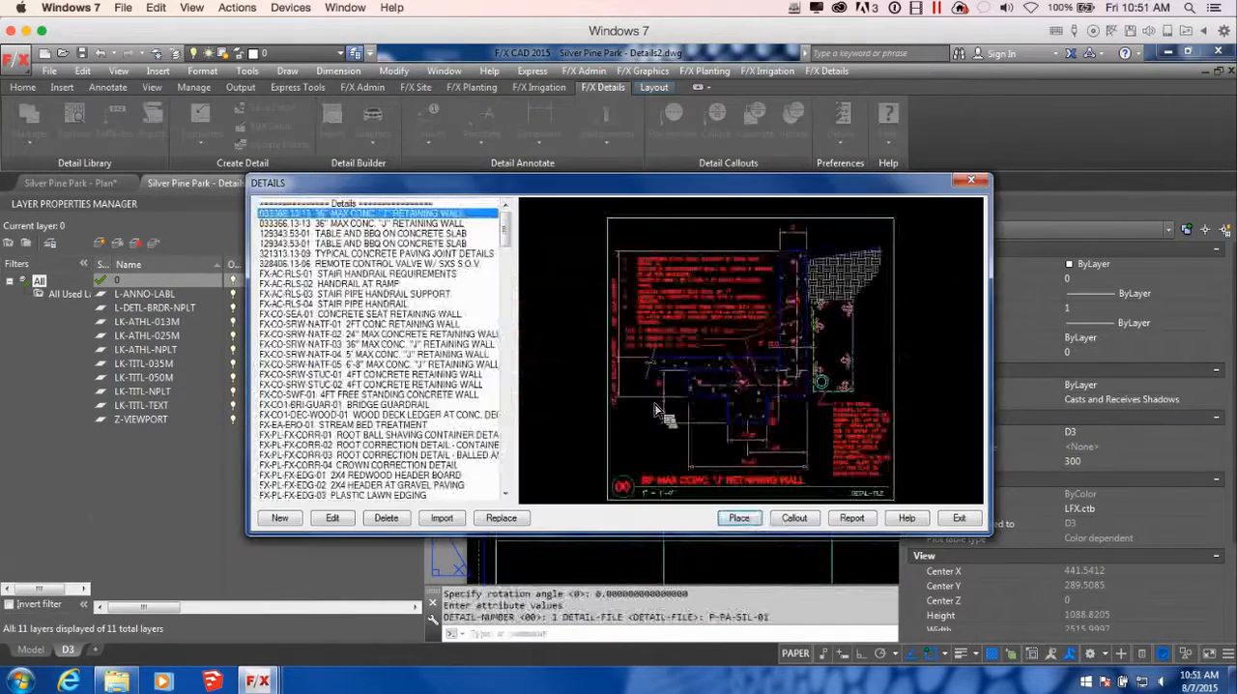
# Place the P-PA-SIL-02 Planter Section B detail in the lower-left cells of the D3 sheet grid, below the retaining wall
pyautogui.moveTo(505, 228); pyautogui.dragTo(507, 429)
pyautogui.click(364, 355)
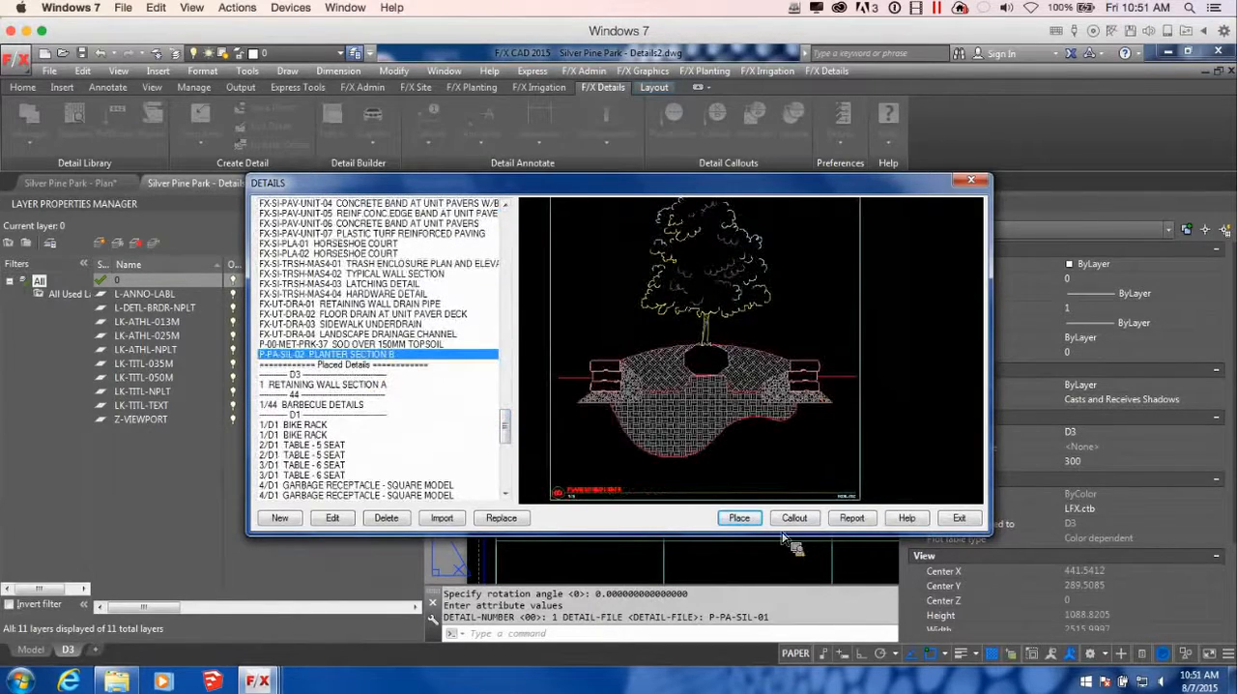
pyautogui.click(741, 520)
pyautogui.press('Return')
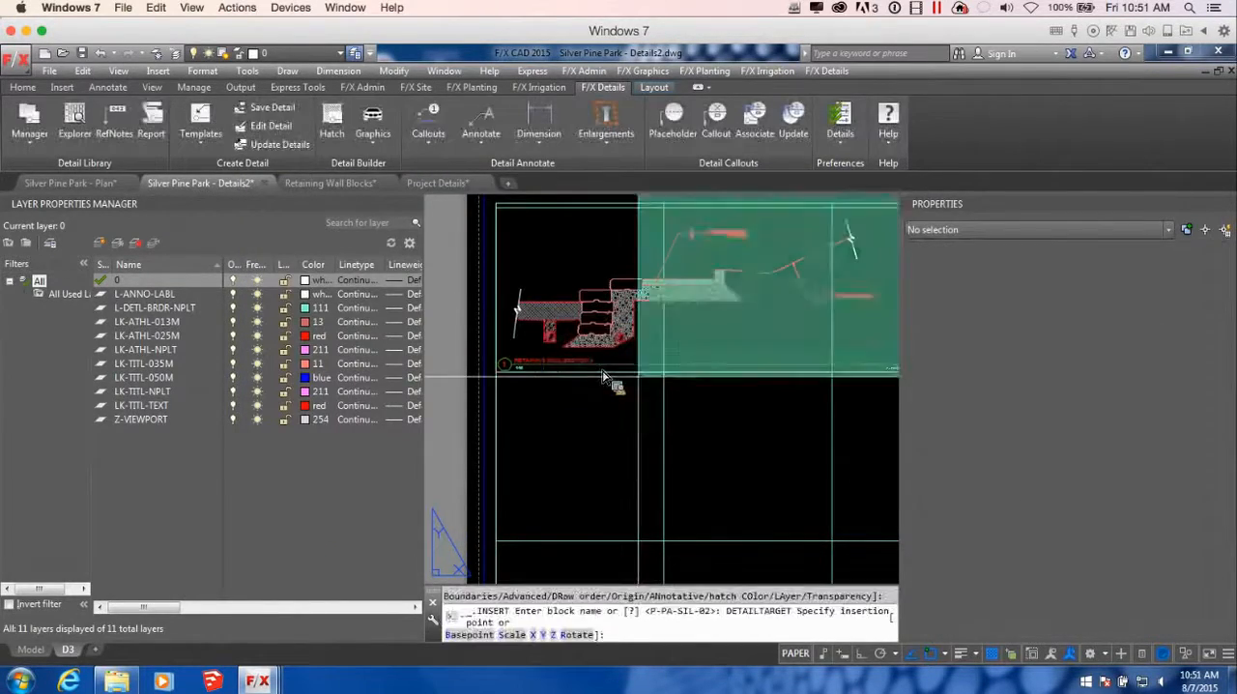
pyautogui.scroll(3, 646, 386)
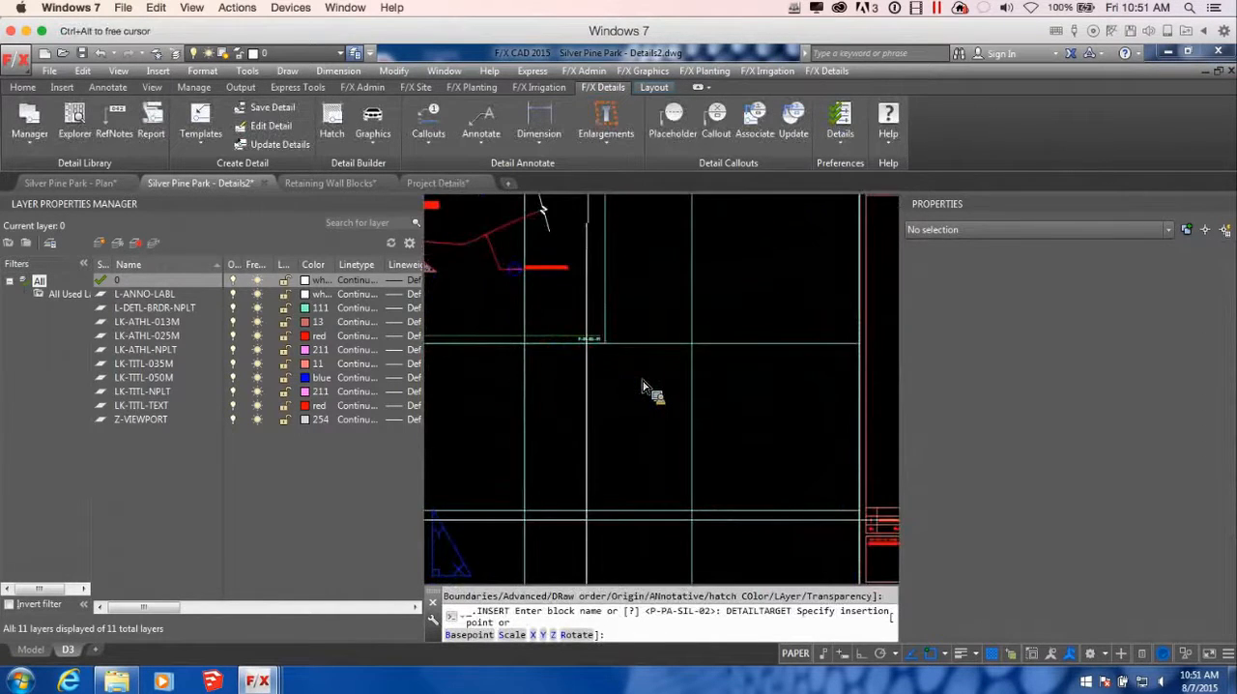
pyautogui.scroll(-5, 645, 387)
pyautogui.scroll(3, 648, 387)
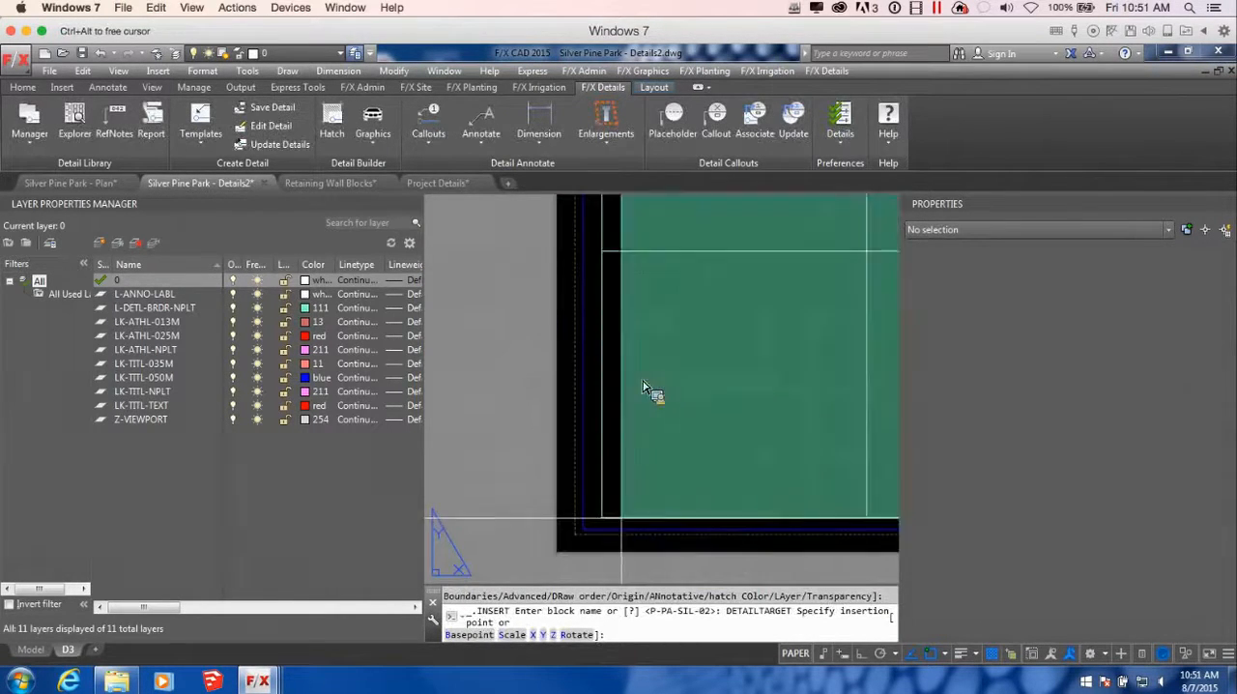
pyautogui.click(648, 386)
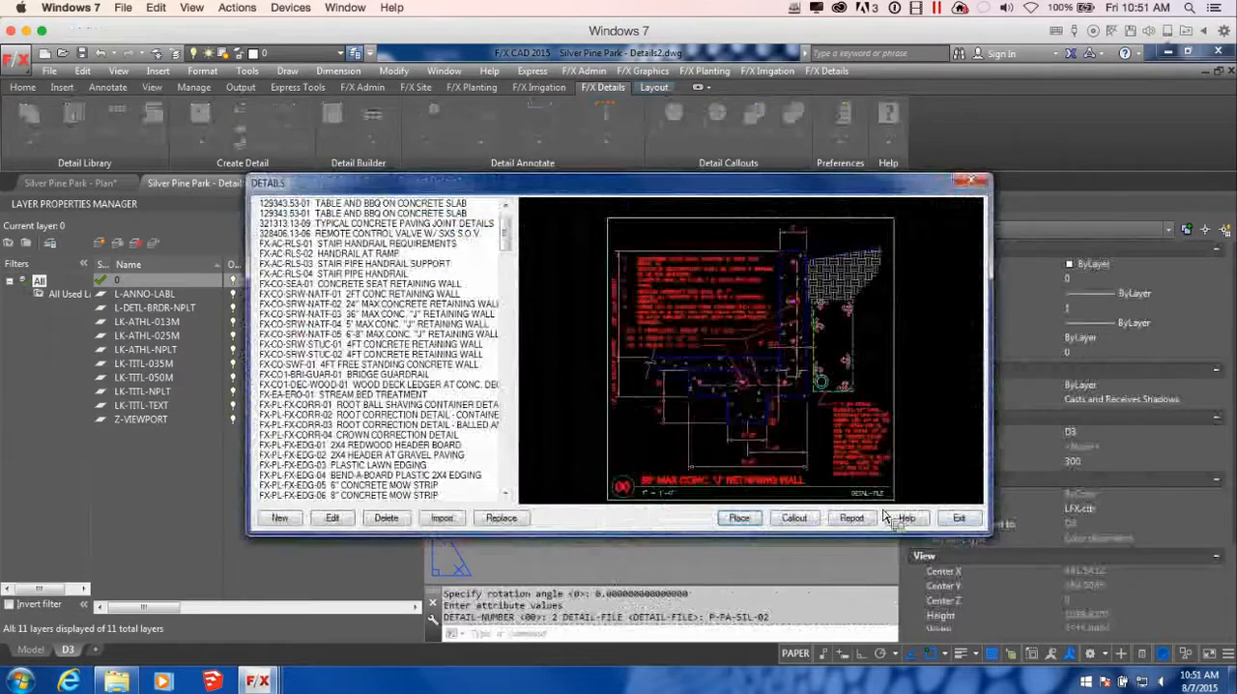
pyautogui.click(959, 518)
# Examine the two placed details on sheet D3 and the concrete callout above the retaining wall section
pyautogui.scroll(6, 667, 489)
pyautogui.scroll(-6, 662, 487)
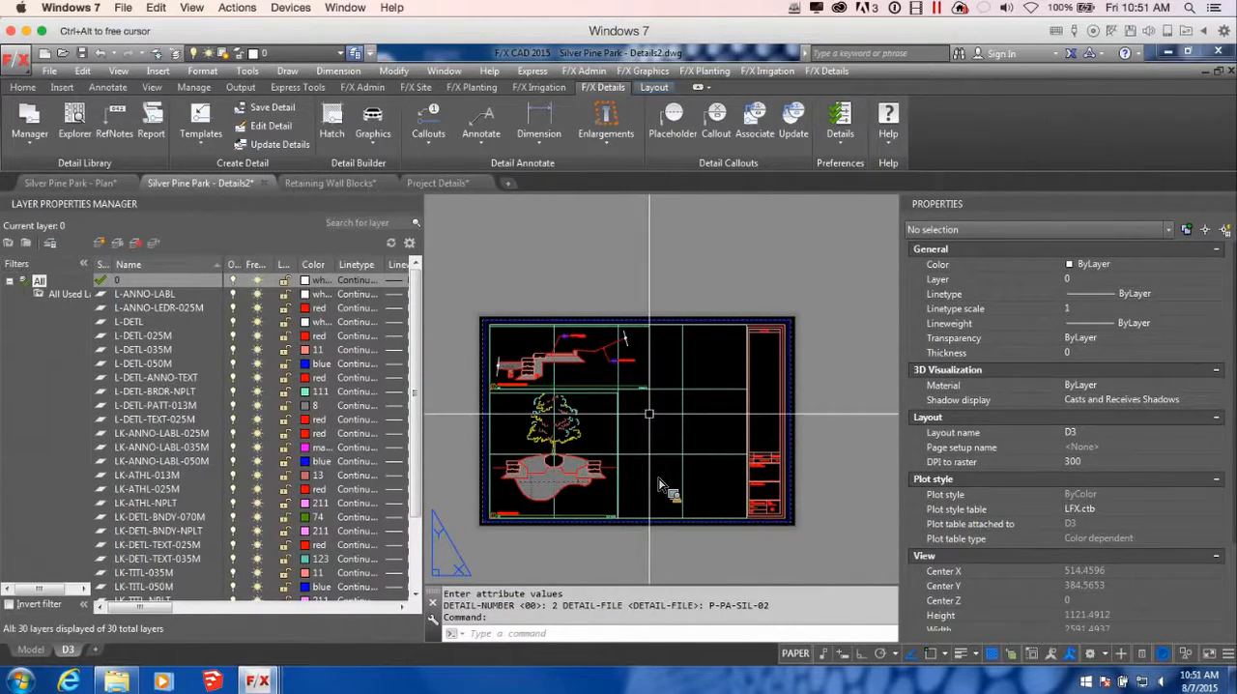
pyautogui.scroll(2, 588, 355)
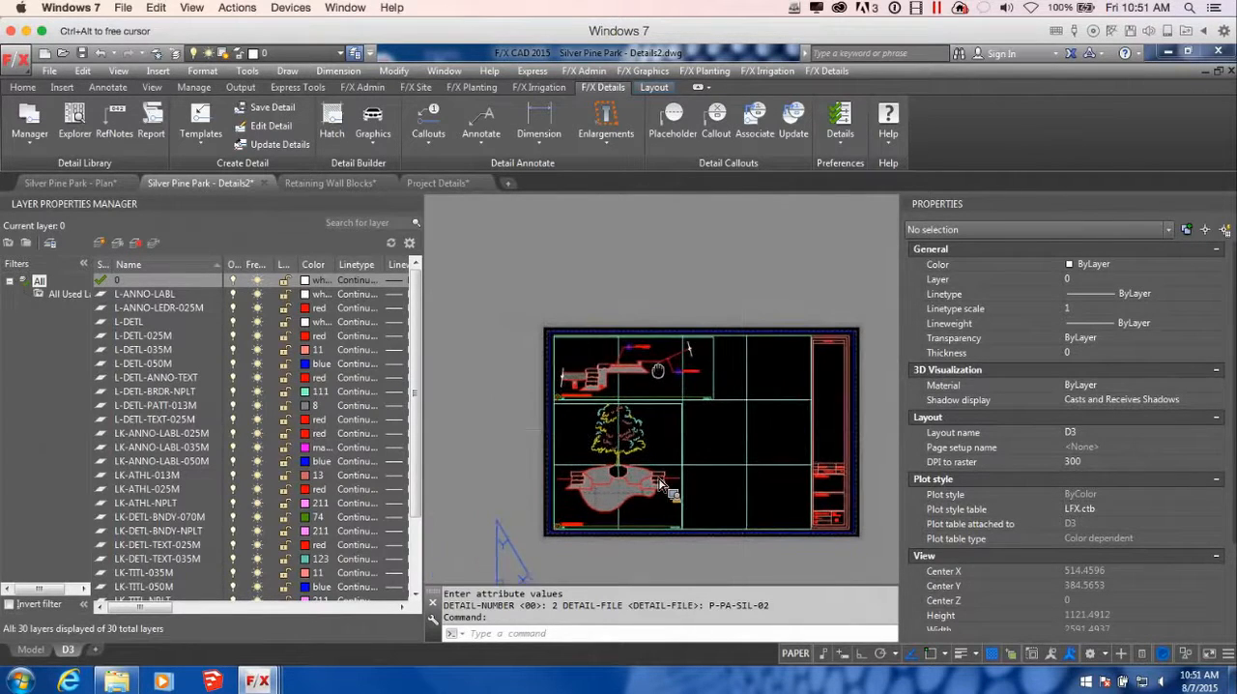
pyautogui.scroll(2, 683, 414)
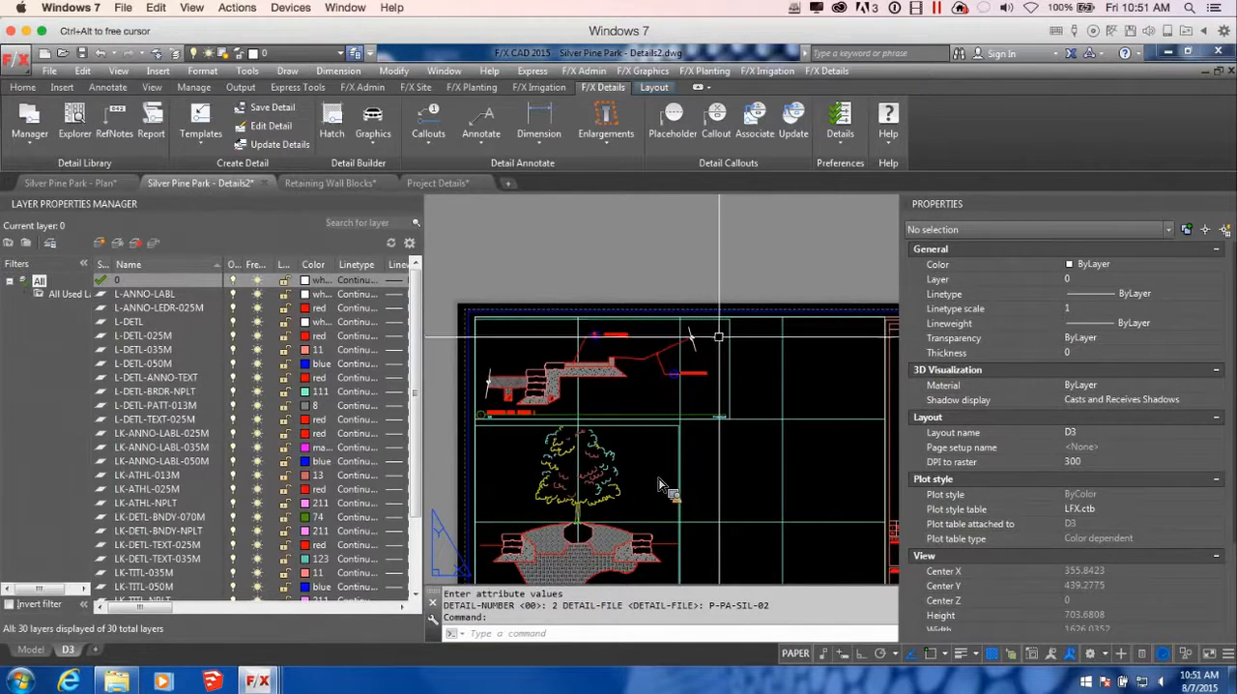
pyautogui.moveTo(589, 342); pyautogui.dragTo(595, 345, button='middle')
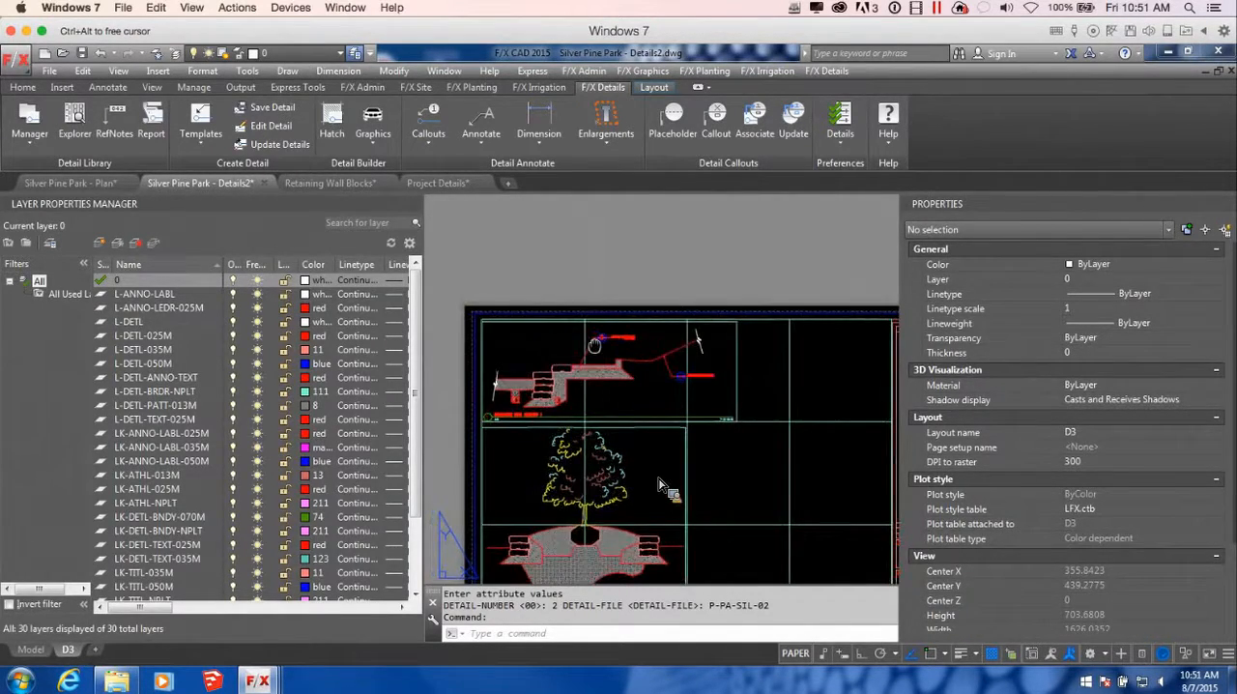
pyautogui.scroll(4, 663, 354)
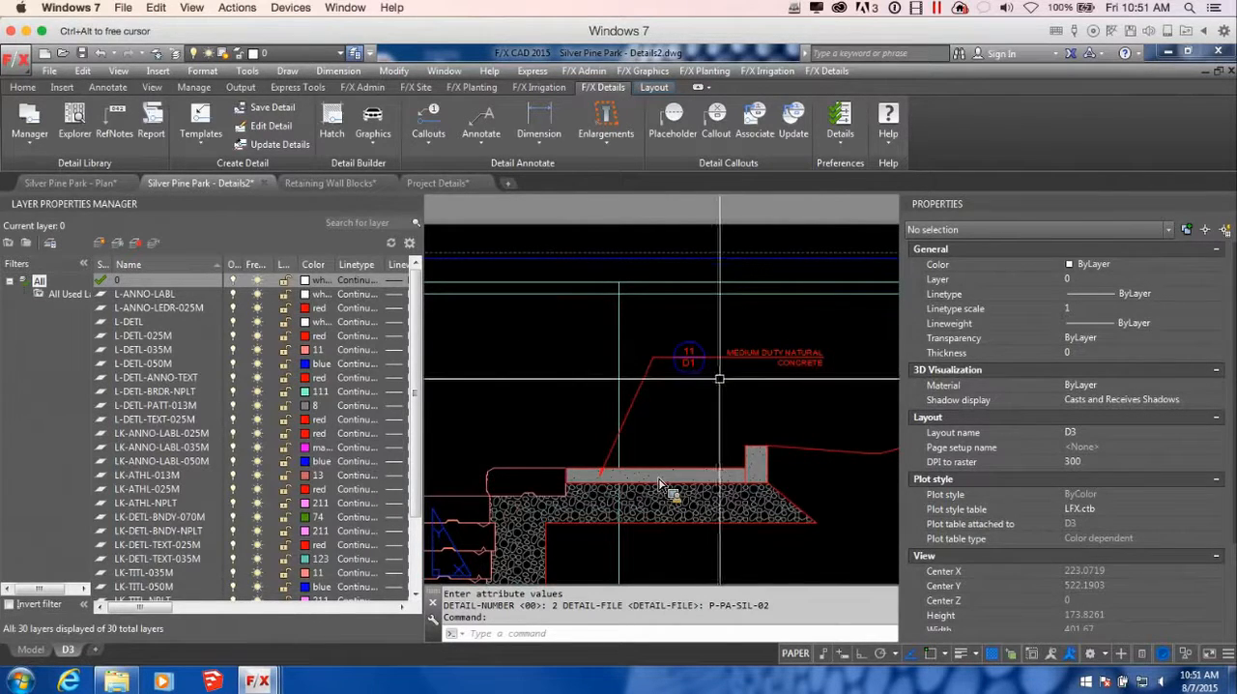
# Find the placed 11/D1 Medium Duty Natural Concrete detail in the detail list and preview it
pyautogui.click(29, 121)
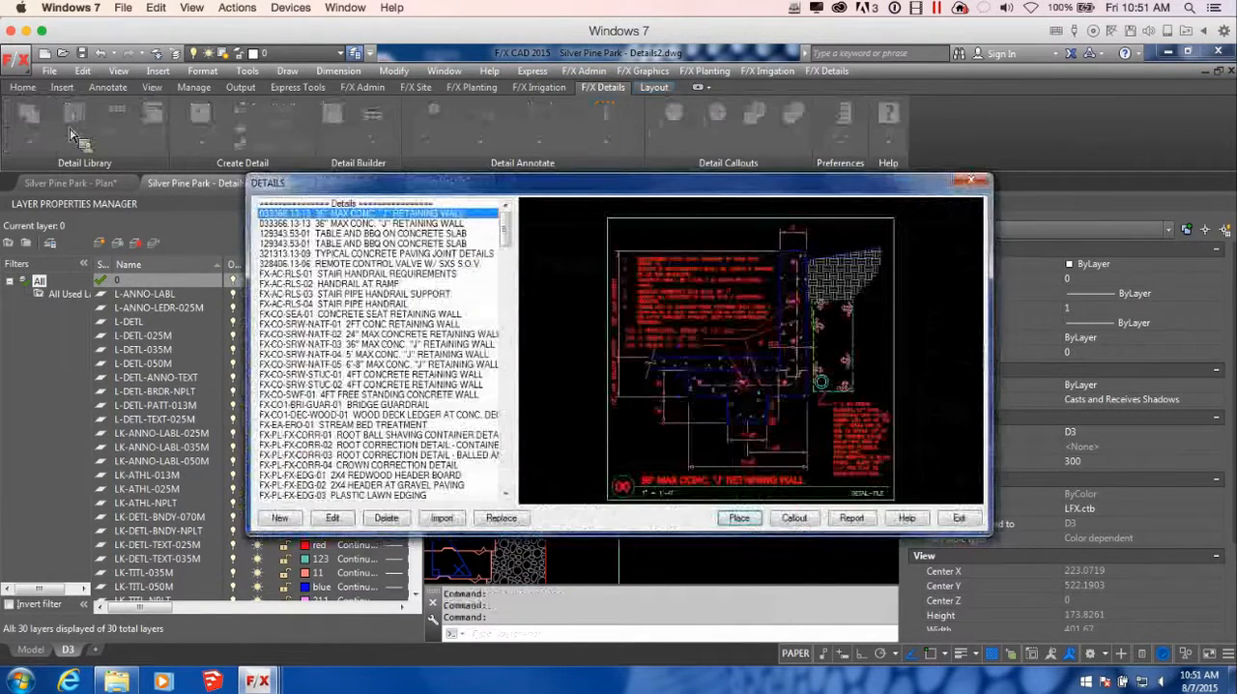
pyautogui.scroll(-20, 511, 232)
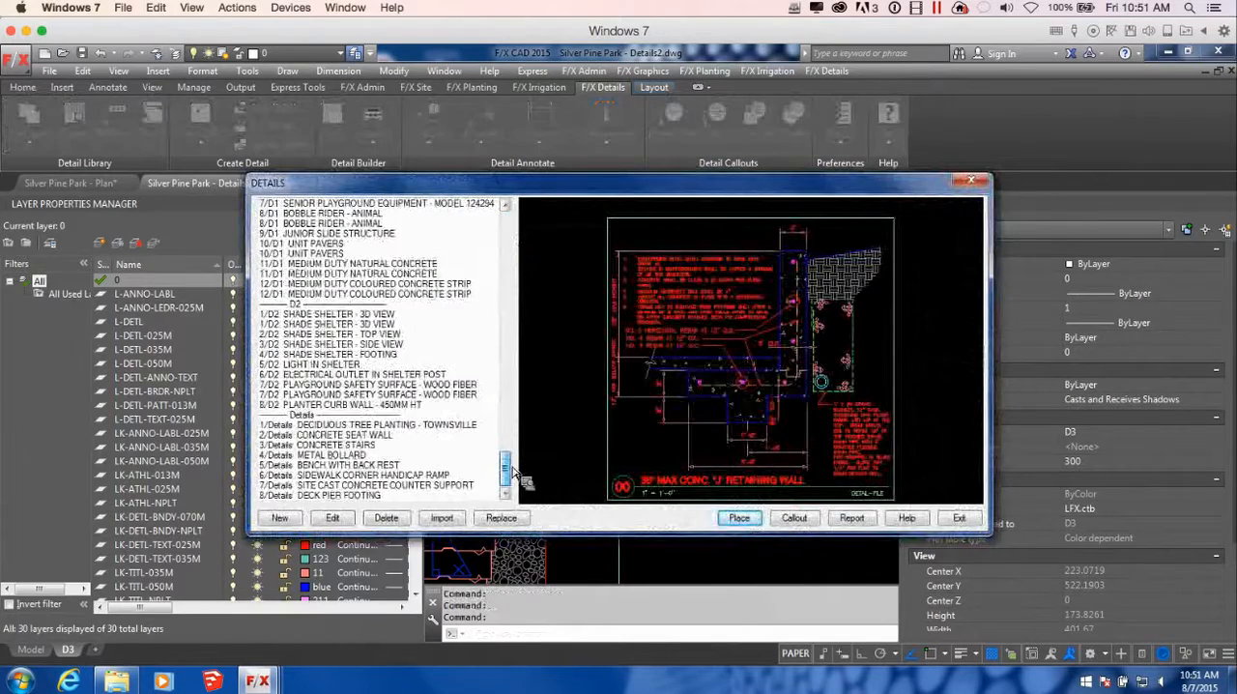
pyautogui.moveTo(514, 470); pyautogui.dragTo(517, 447)
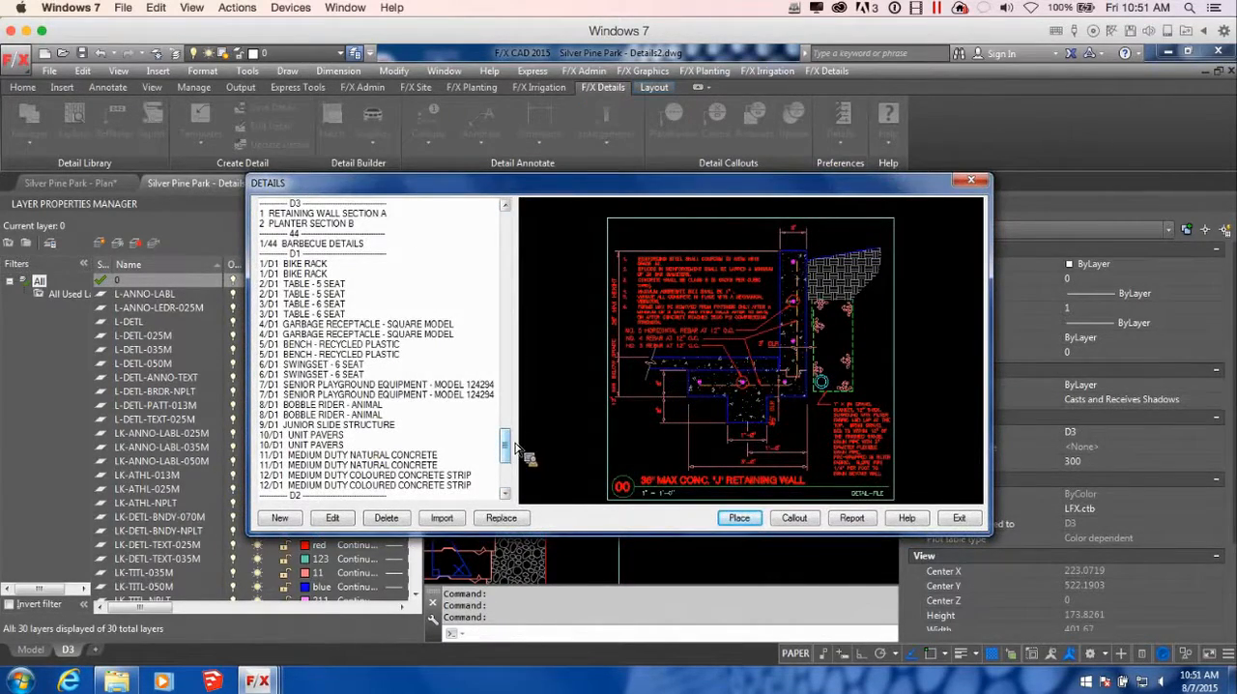
pyautogui.moveTo(515, 446); pyautogui.dragTo(513, 453)
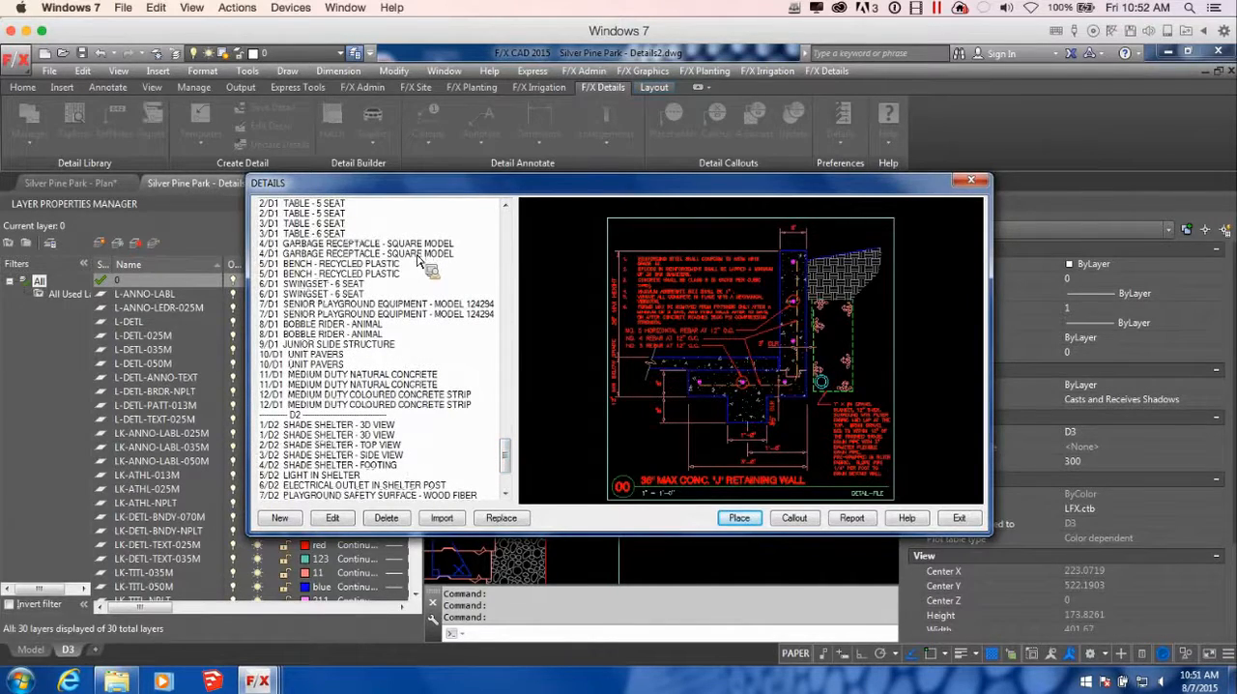
pyautogui.moveTo(519, 181); pyautogui.dragTo(468, 156)
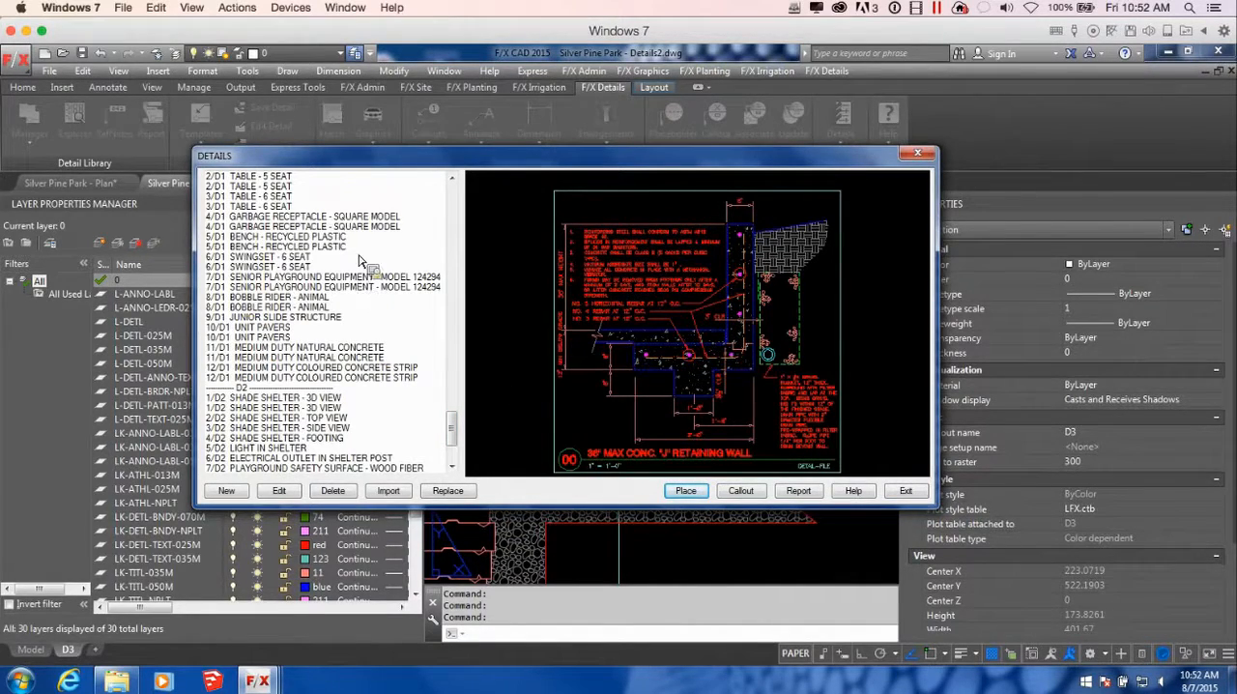
pyautogui.moveTo(413, 158); pyautogui.dragTo(468, 113)
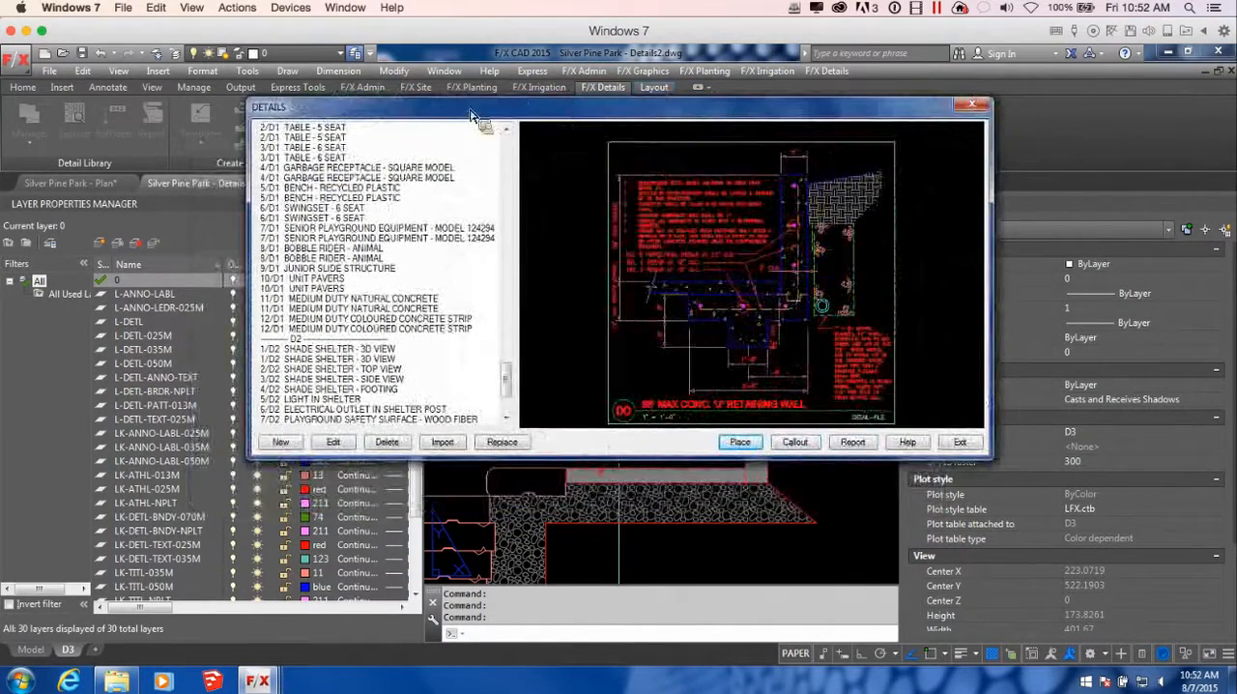
pyautogui.click(307, 298)
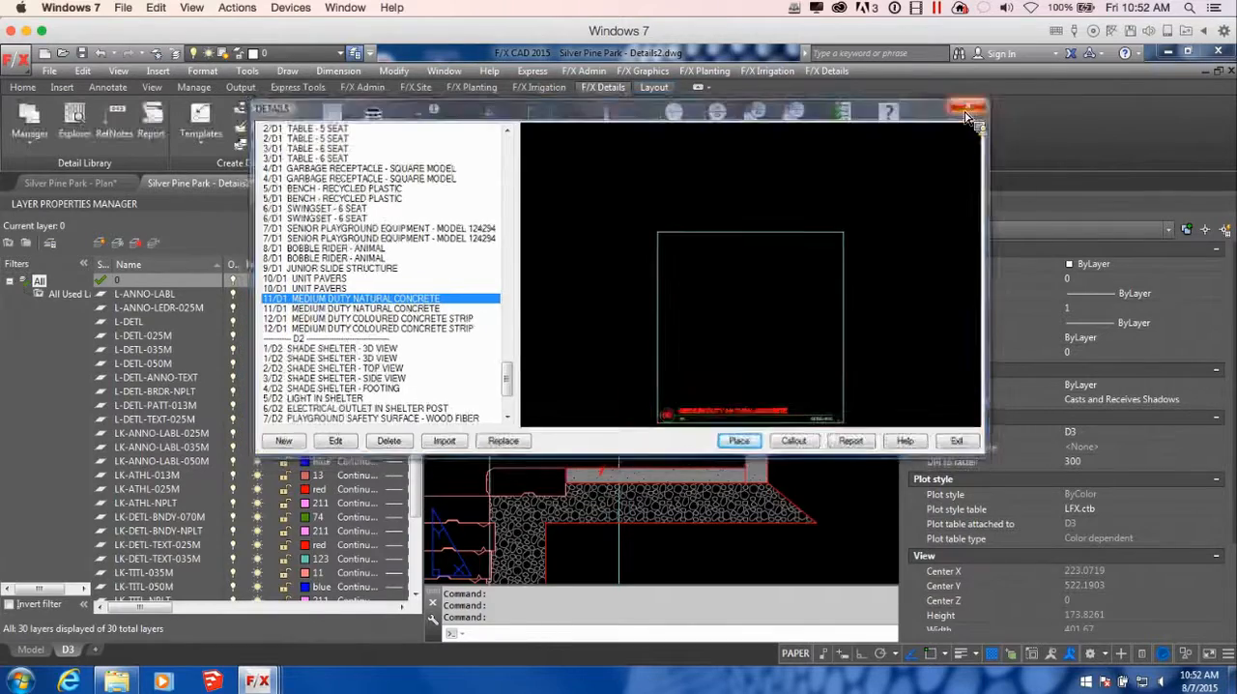
# Leave the detail list and examine the callouts of the two placed details on sheet D3
pyautogui.click(739, 442)
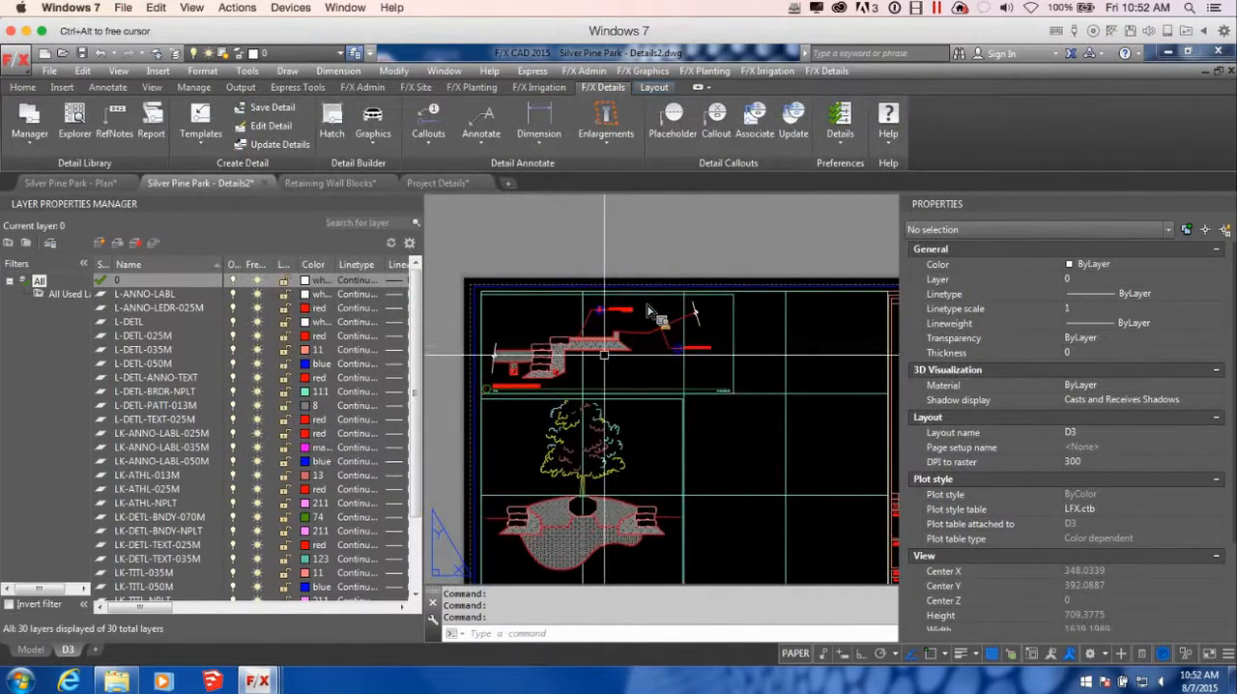
pyautogui.scroll(-3, 616, 343)
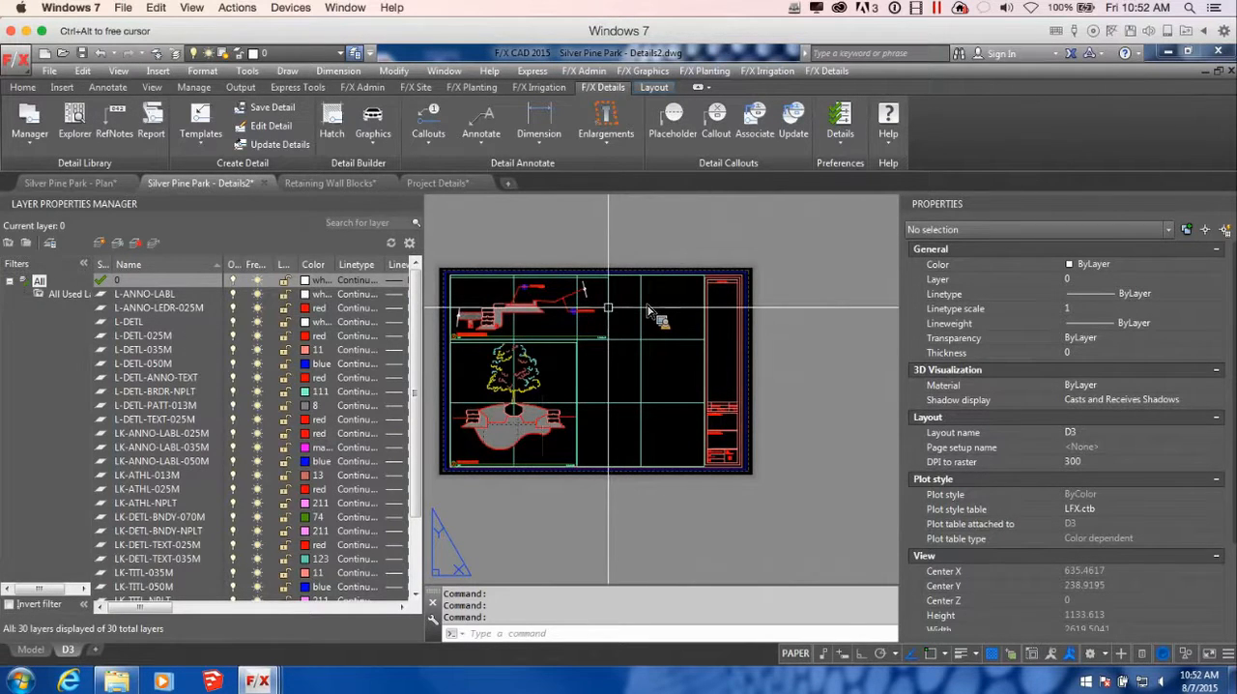
pyautogui.scroll(3, 647, 312)
pyautogui.scroll(1, 648, 311)
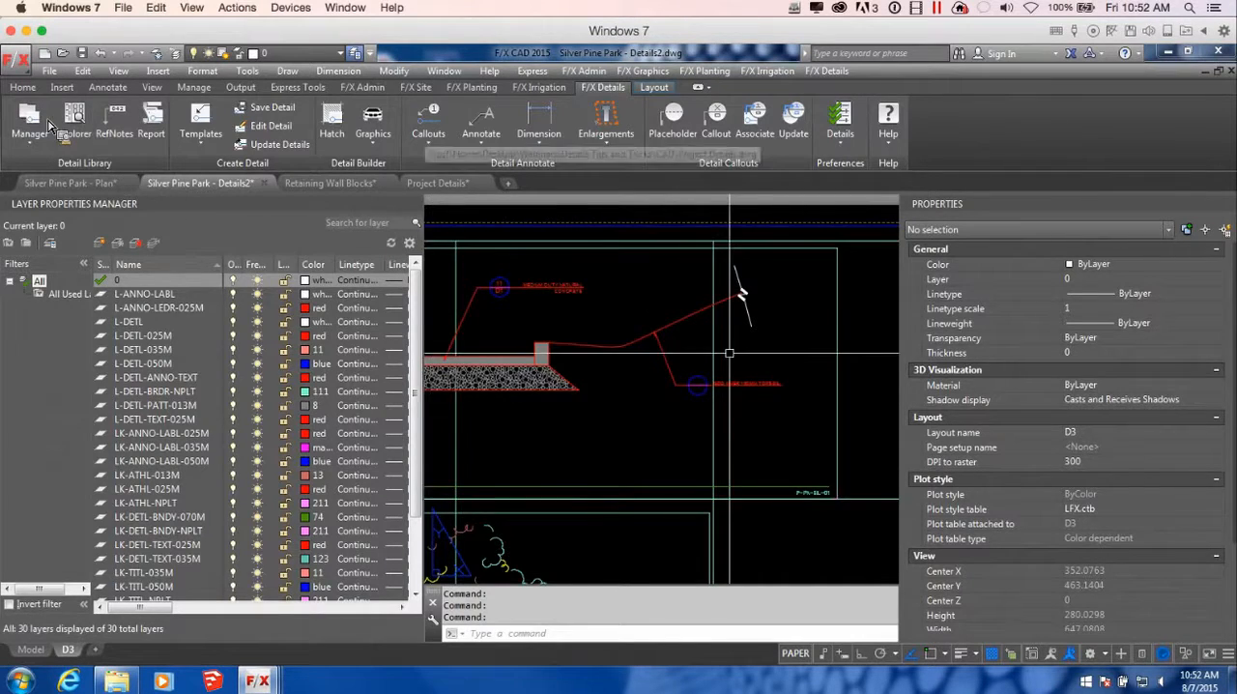
pyautogui.scroll(-2, 706, 363)
pyautogui.moveTo(722, 375); pyautogui.dragTo(770, 383, button='middle')
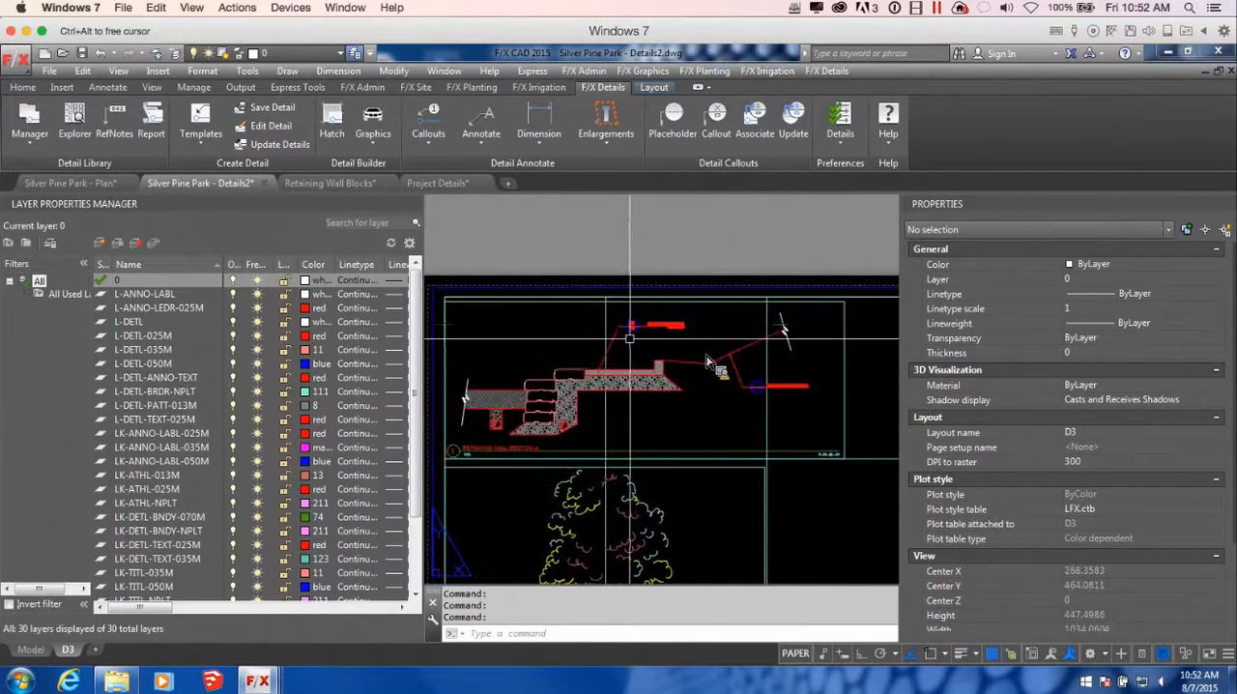
pyautogui.scroll(2, 707, 363)
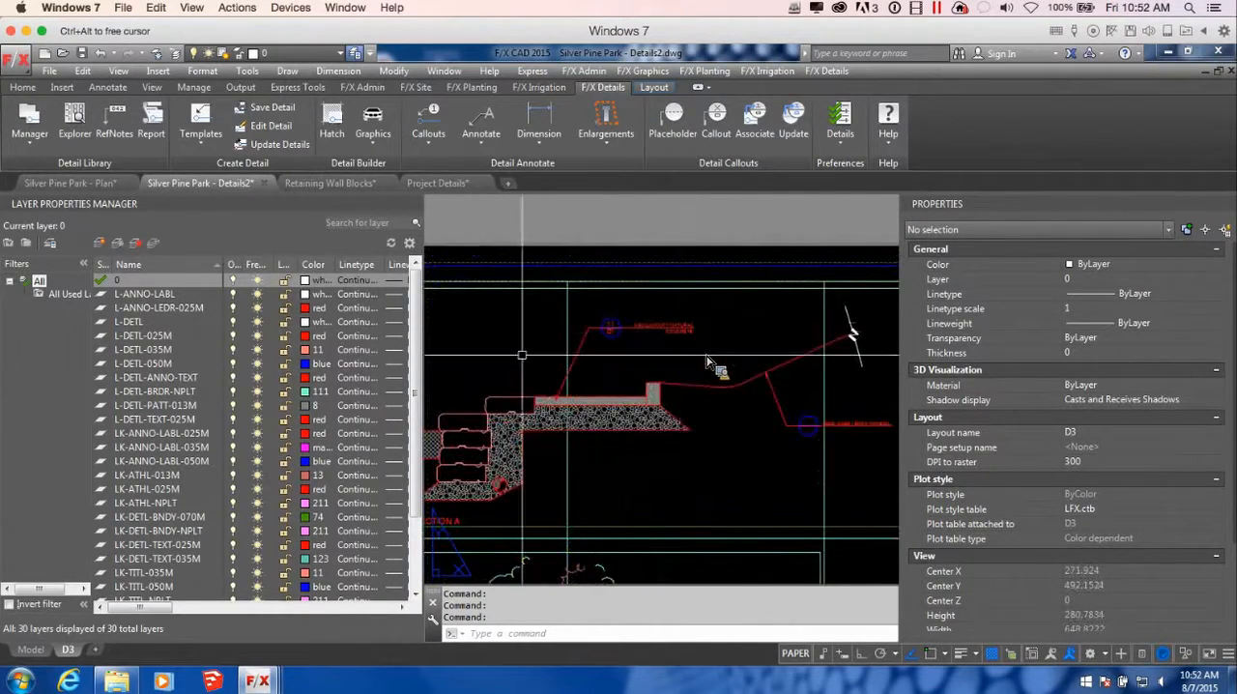
pyautogui.scroll(-4, 707, 362)
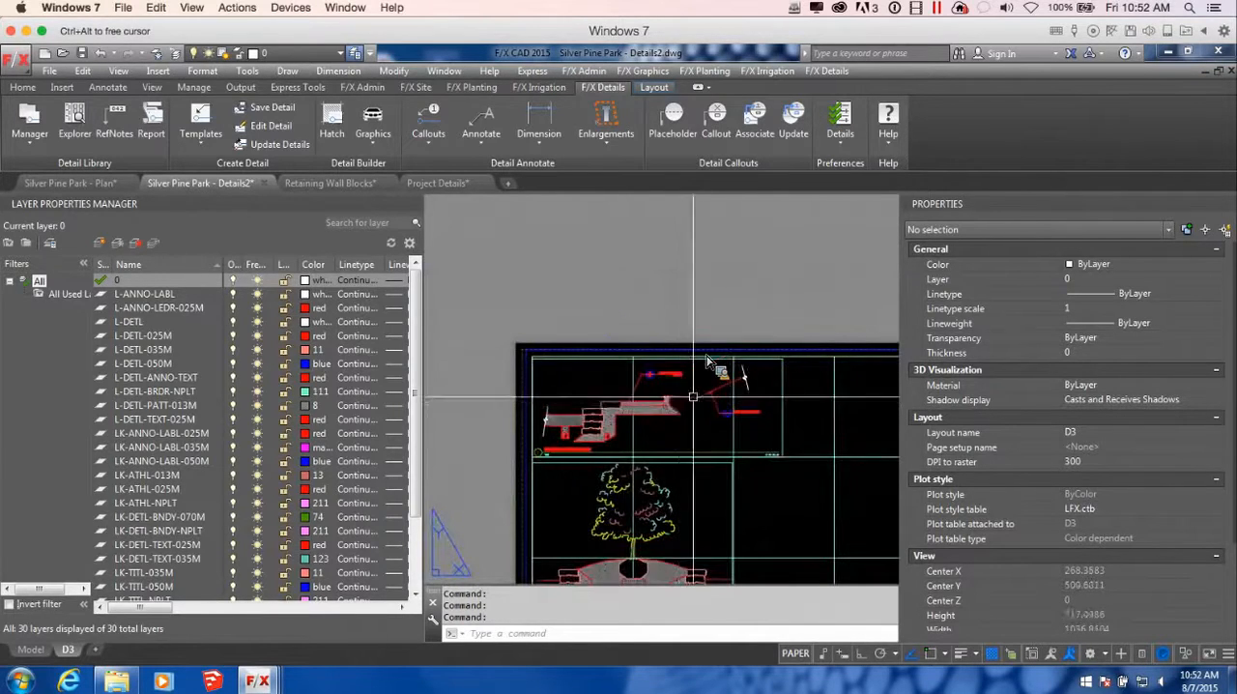
pyautogui.moveTo(755, 395)
pyautogui.mouseDown(button='middle')
pyautogui.moveTo(724, 374)
pyautogui.moveTo(729, 320)
pyautogui.moveTo(695, 315)
pyautogui.mouseUp(button='middle')
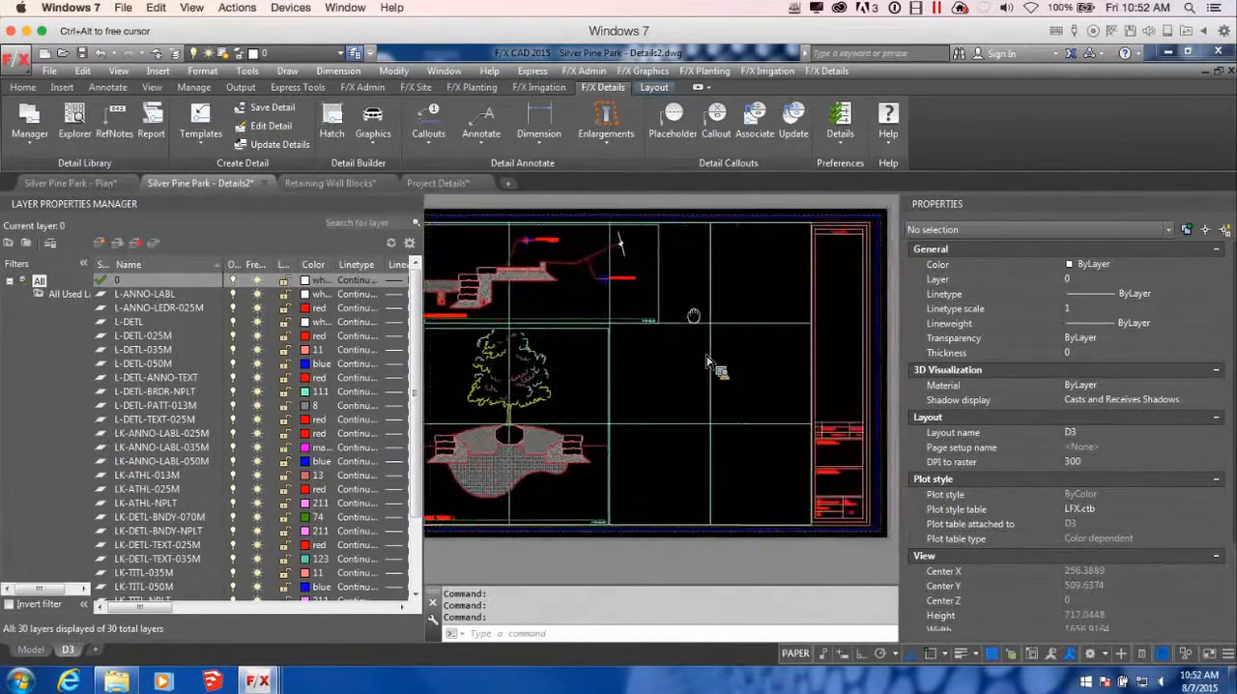
pyautogui.scroll(-1, 696, 318)
pyautogui.scroll(2, 696, 317)
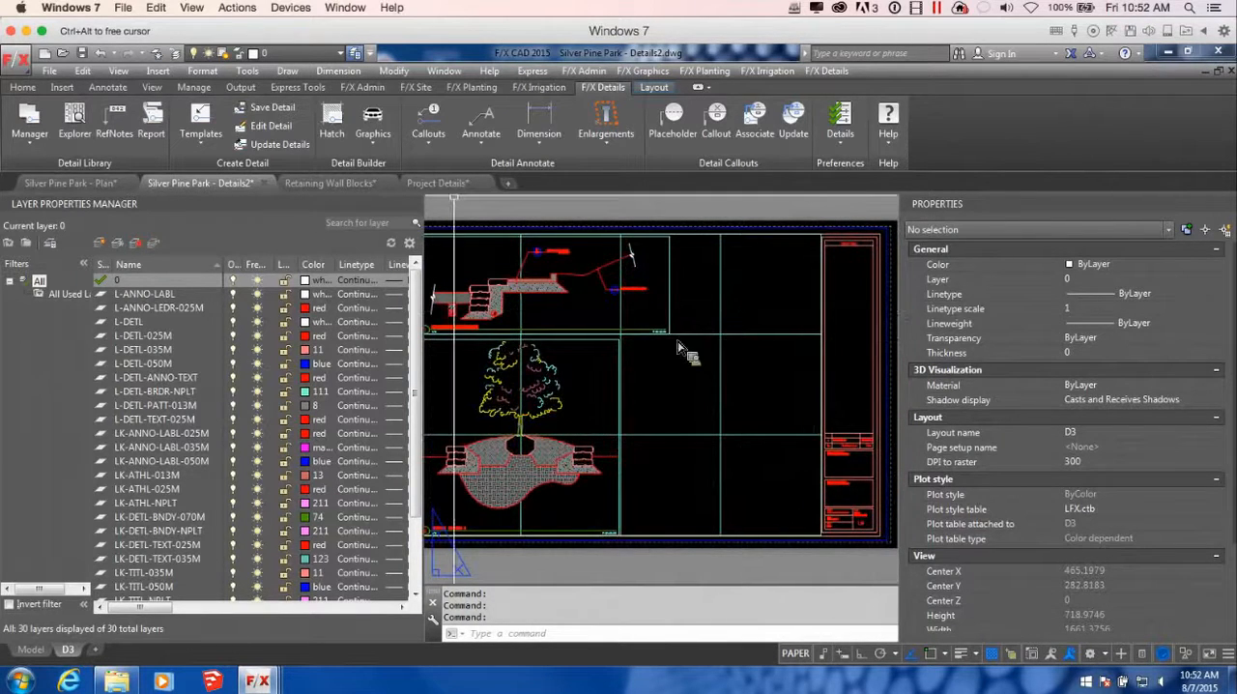
# Save the Silver Pine Park - Details2 drawing and switch to the Silver Pine Park - Plan drawing
pyautogui.hotkey('ctrl', 's')
pyautogui.moveTo(654, 351); pyautogui.dragTo(692, 365, button='middle')
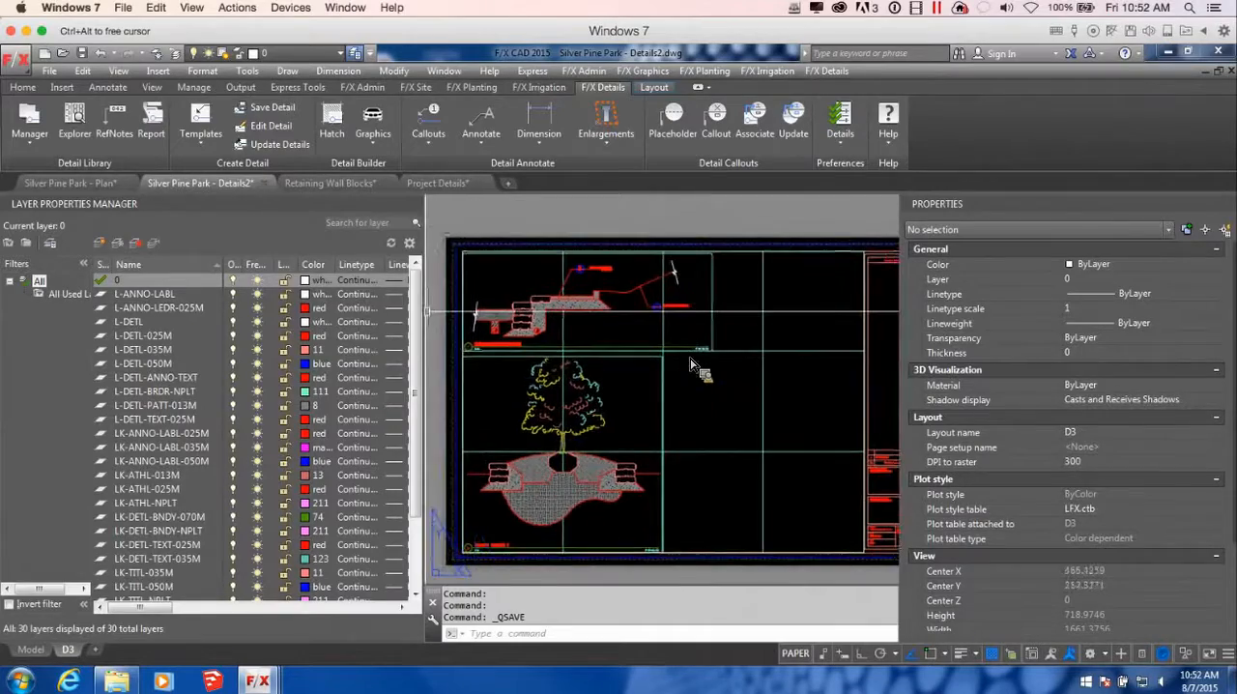
pyautogui.click(69, 183)
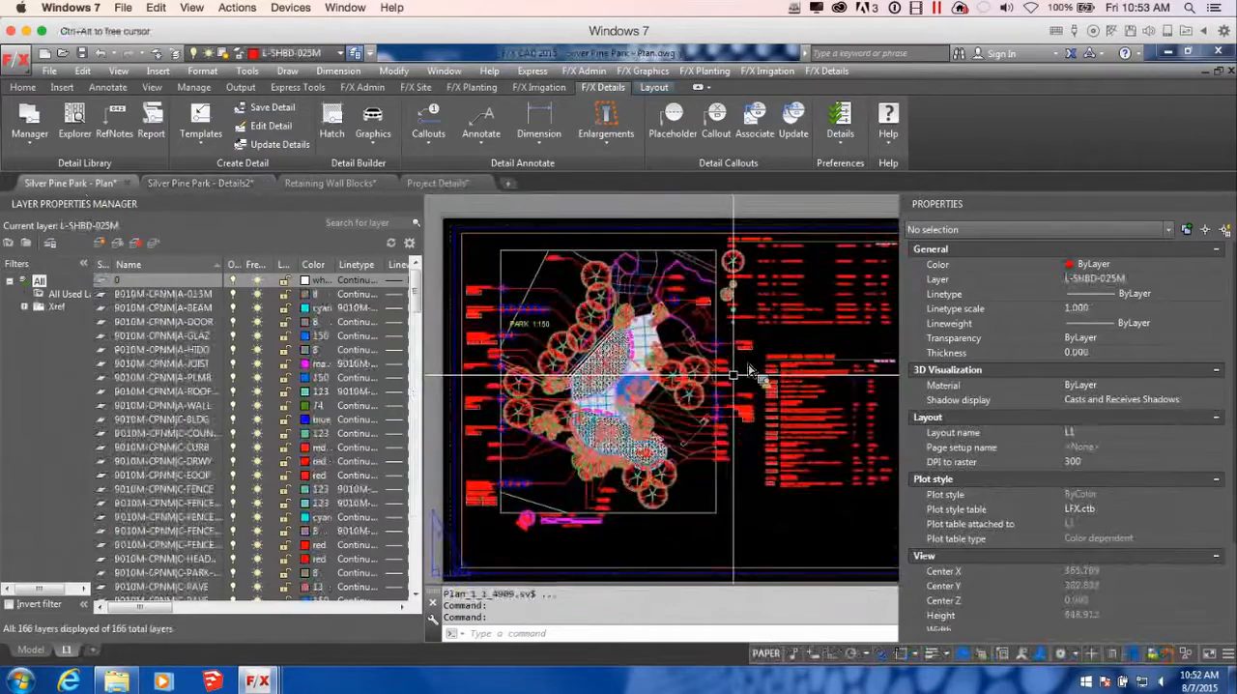
# Start a detail callout for 1/D3 Retaining Wall Section A on the plan, using the section style with a bubble at each end
pyautogui.scroll(5, 750, 370)
pyautogui.moveTo(689, 392)
pyautogui.mouseDown(button='middle')
pyautogui.moveTo(756, 382)
pyautogui.moveTo(749, 353)
pyautogui.moveTo(730, 379)
pyautogui.moveTo(741, 389)
pyautogui.mouseUp(button='middle')
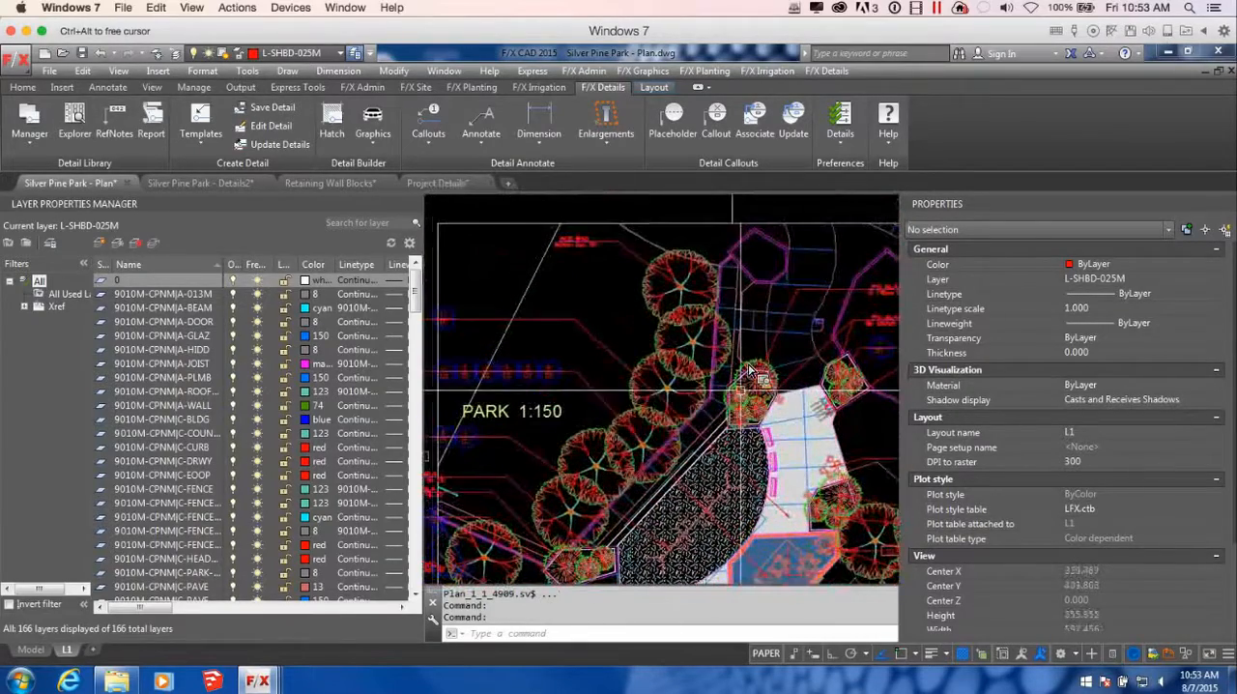
pyautogui.click(439, 138)
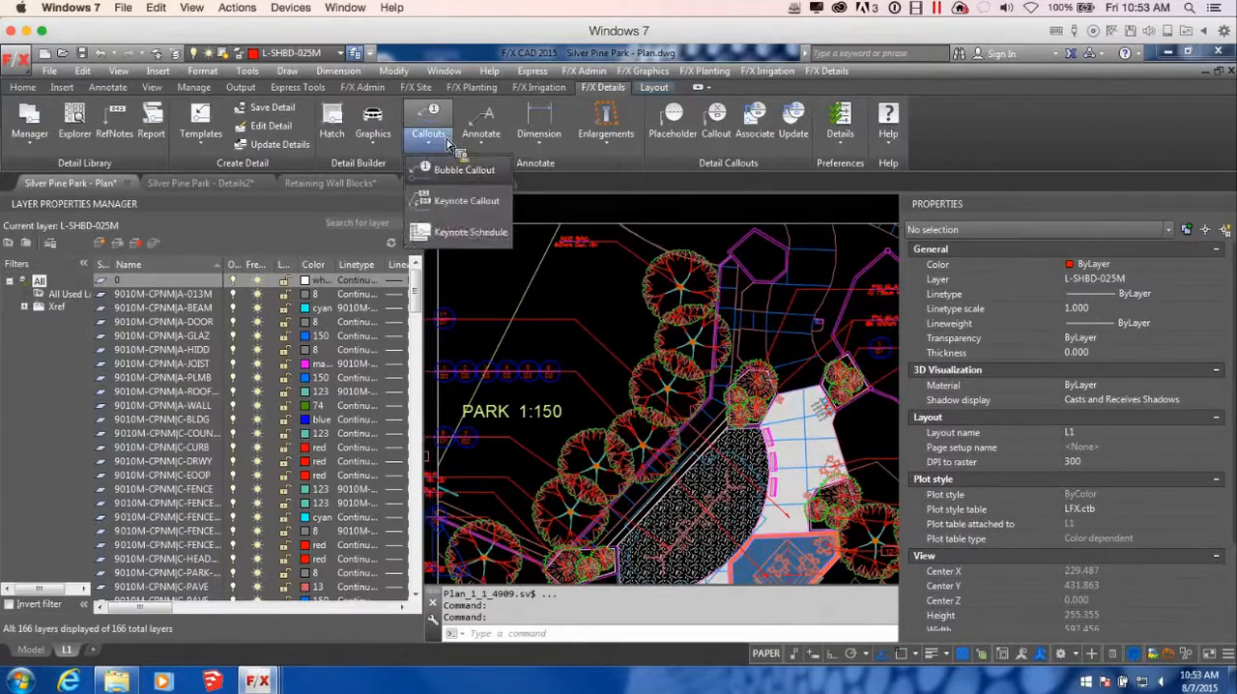
pyautogui.click(448, 143)
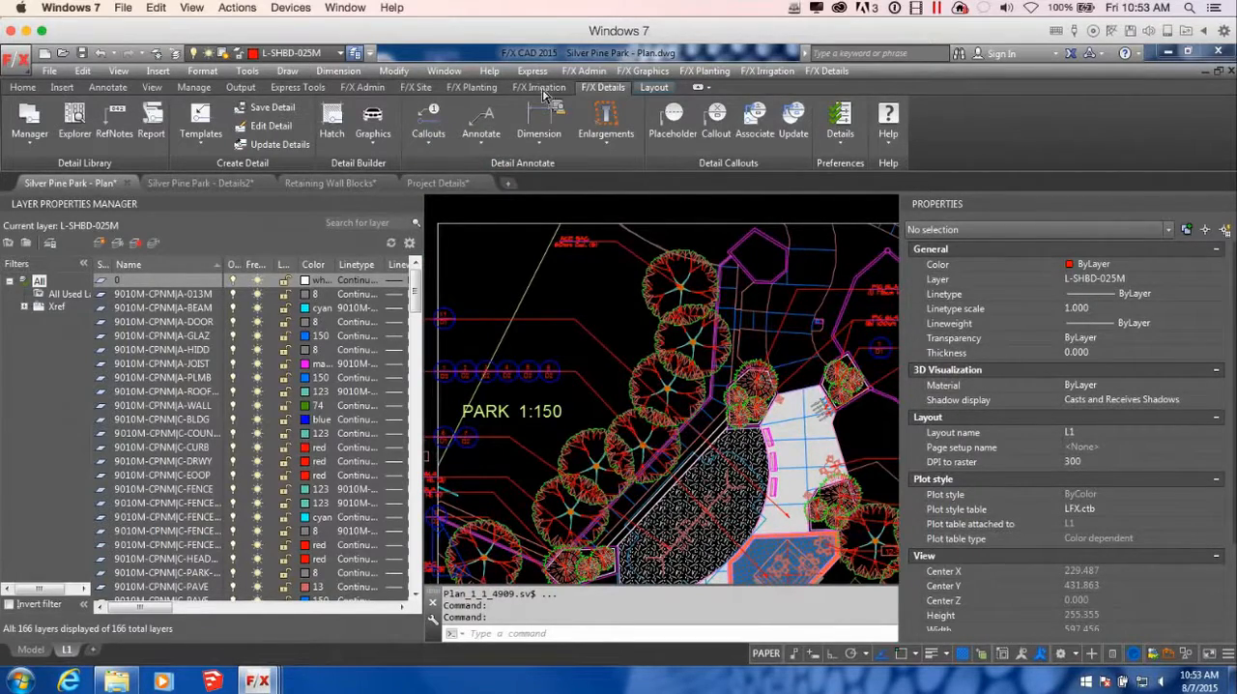
pyautogui.click(720, 124)
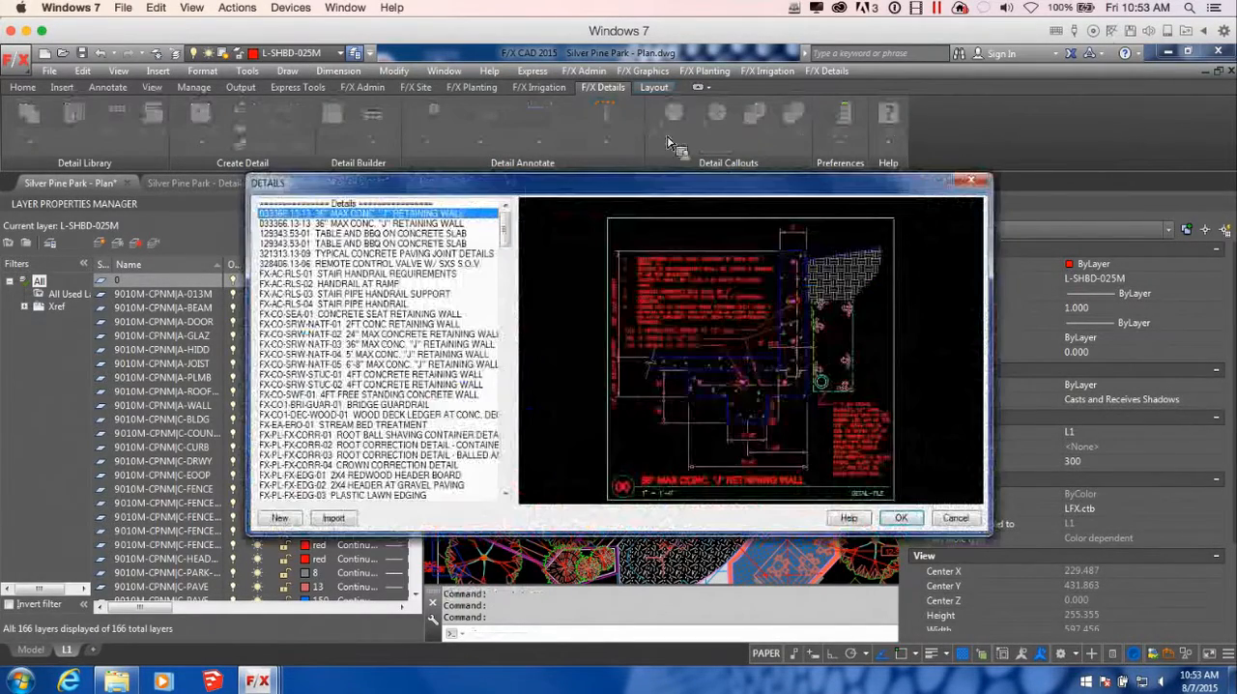
pyautogui.moveTo(504, 225); pyautogui.dragTo(515, 449)
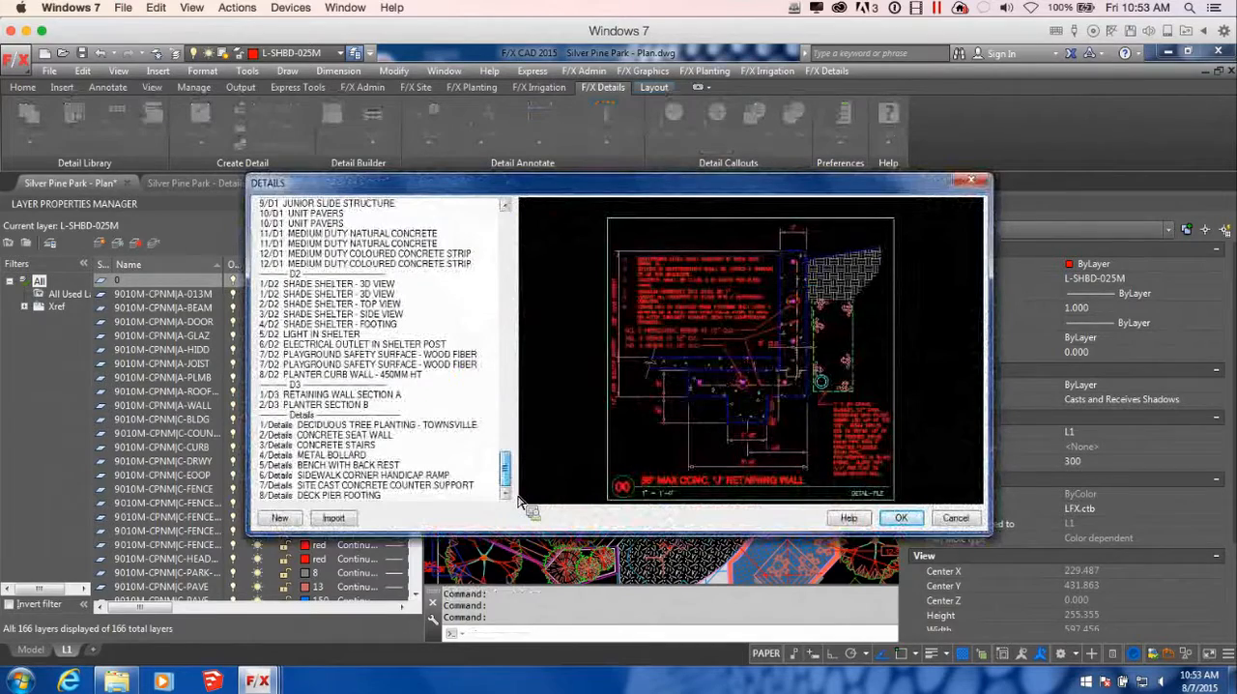
pyautogui.click(314, 395)
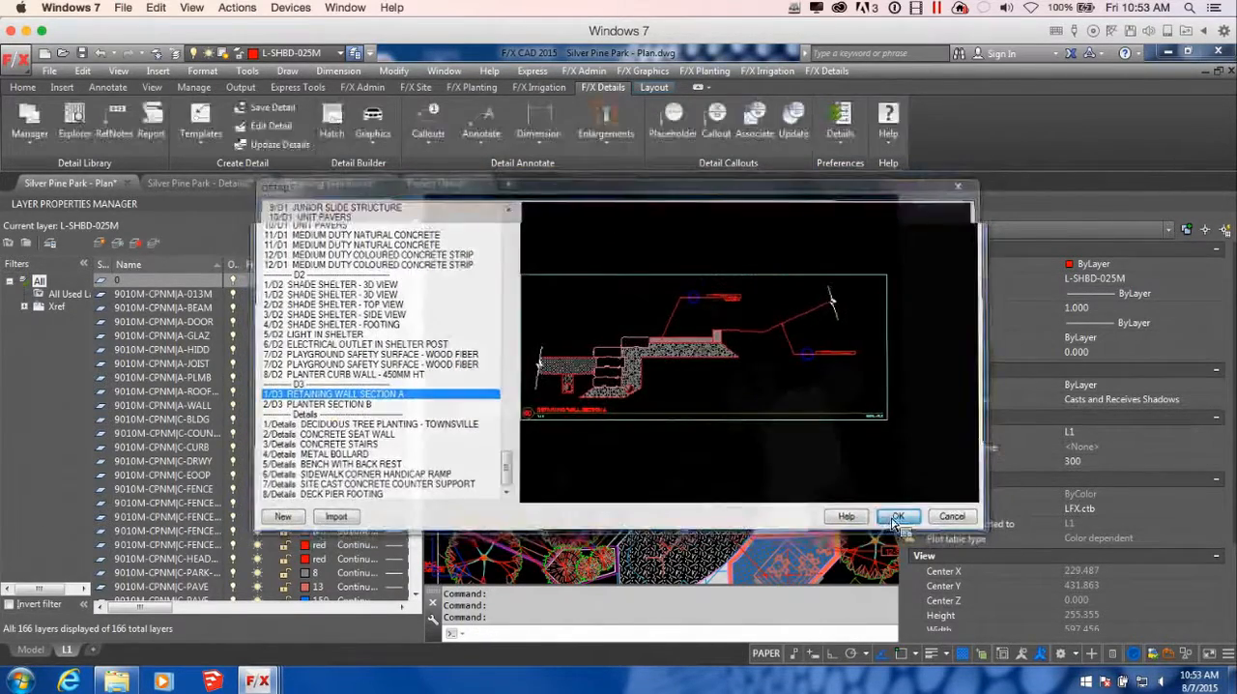
pyautogui.click(901, 518)
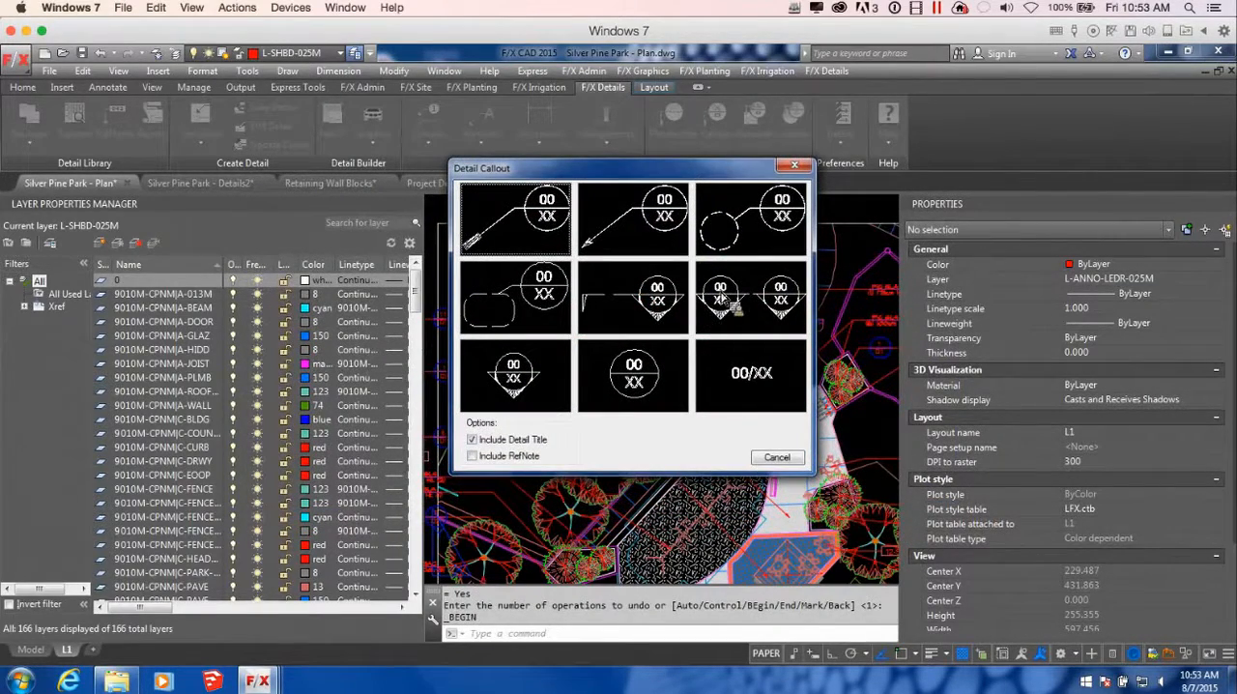
pyautogui.click(638, 308)
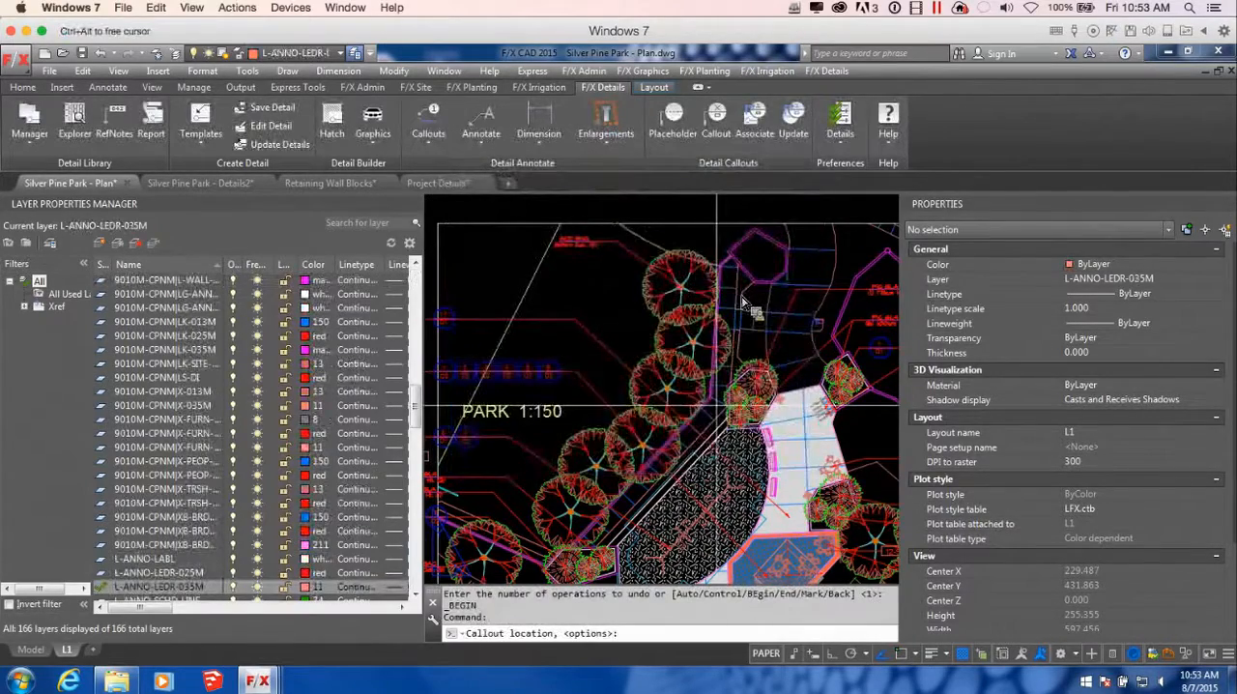
# Place the section bubbles in the hatched play area below the planter and beyond the row of trees, with the section direction facing upper right
pyautogui.moveTo(716, 405); pyautogui.dragTo(750, 417, button='middle')
pyautogui.scroll(4, 742, 303)
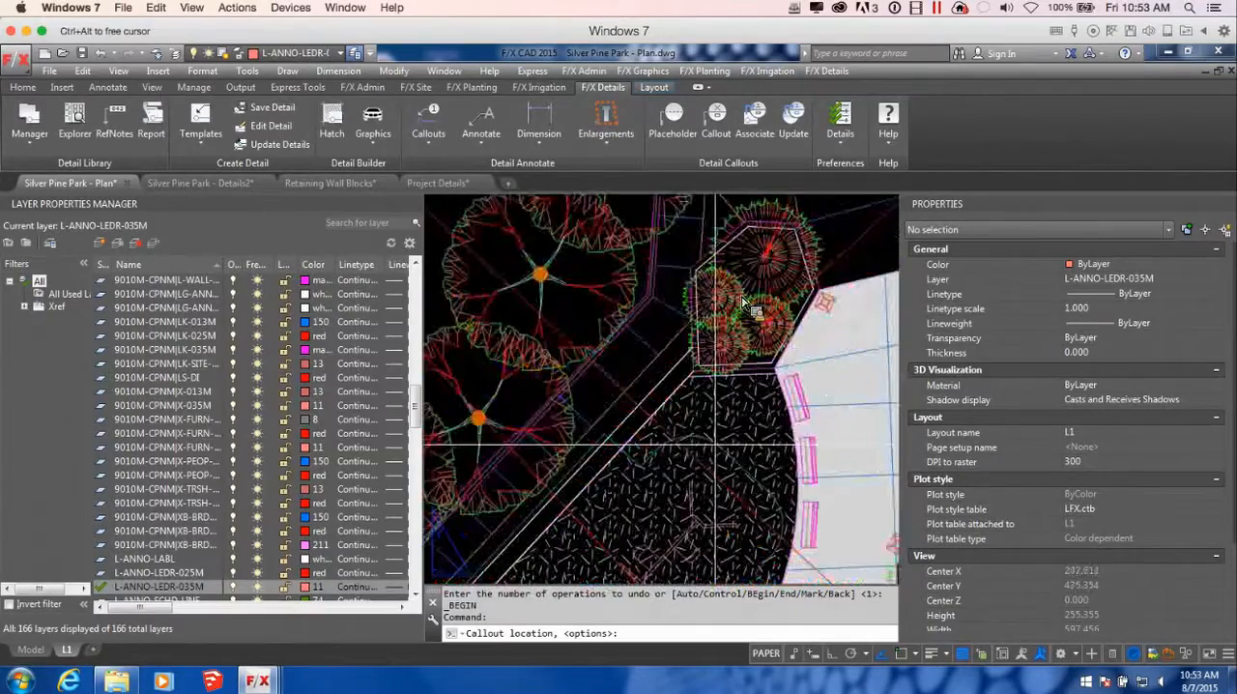
pyautogui.click(742, 300)
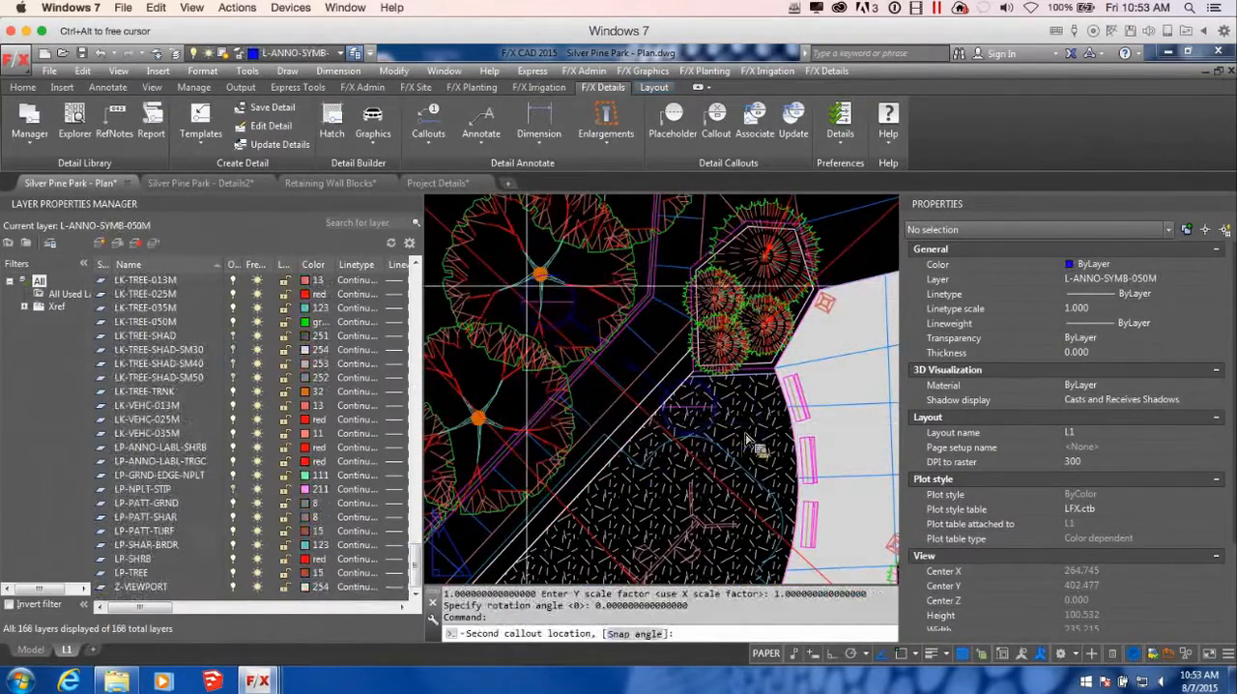
pyautogui.moveTo(558, 295); pyautogui.dragTo(701, 395, button='middle')
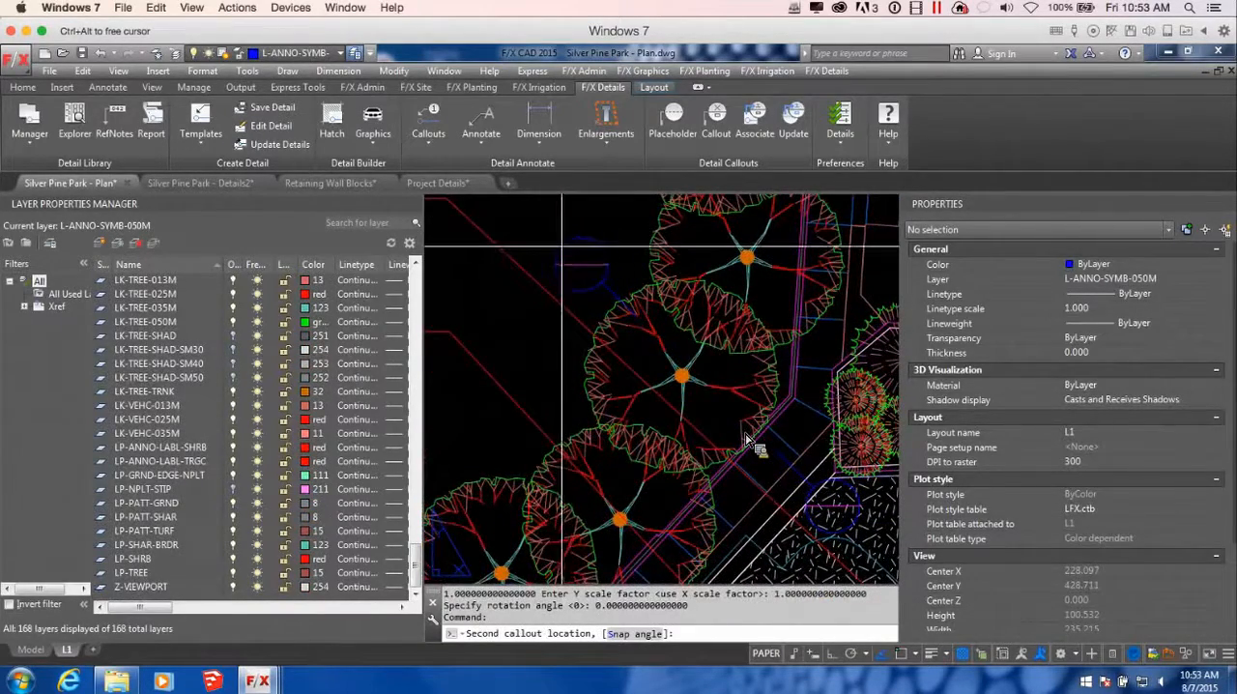
pyautogui.click(562, 246)
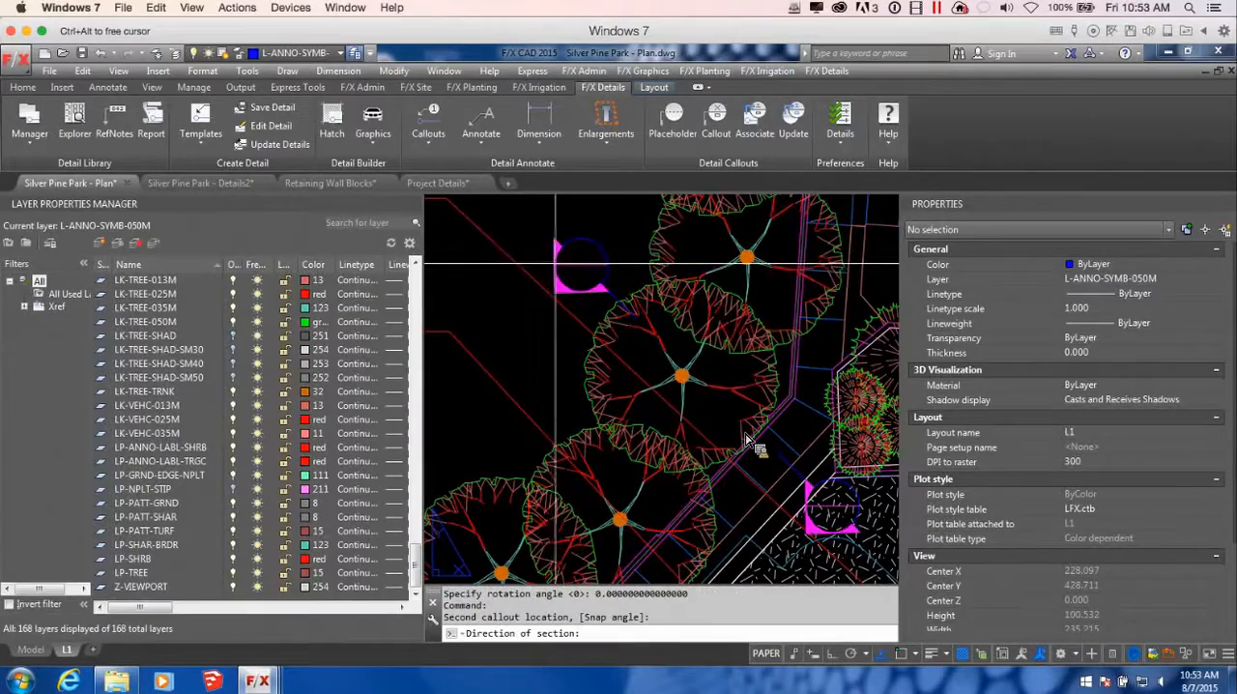
pyautogui.click(752, 442)
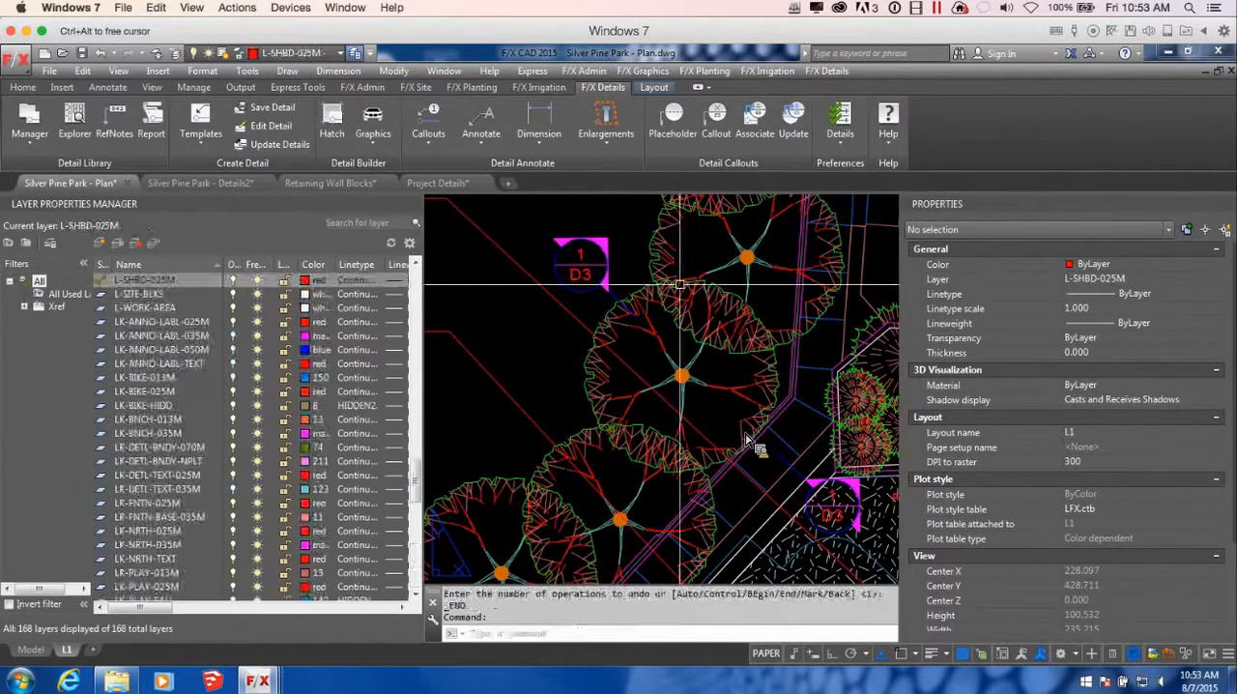
# Start another detail callout for 1/D3 Retaining Wall Section A near the section bubble beyond the trees
pyautogui.scroll(-2, 718, 362)
pyautogui.moveTo(711, 350); pyautogui.dragTo(775, 415, button='middle')
pyautogui.scroll(3, 729, 360)
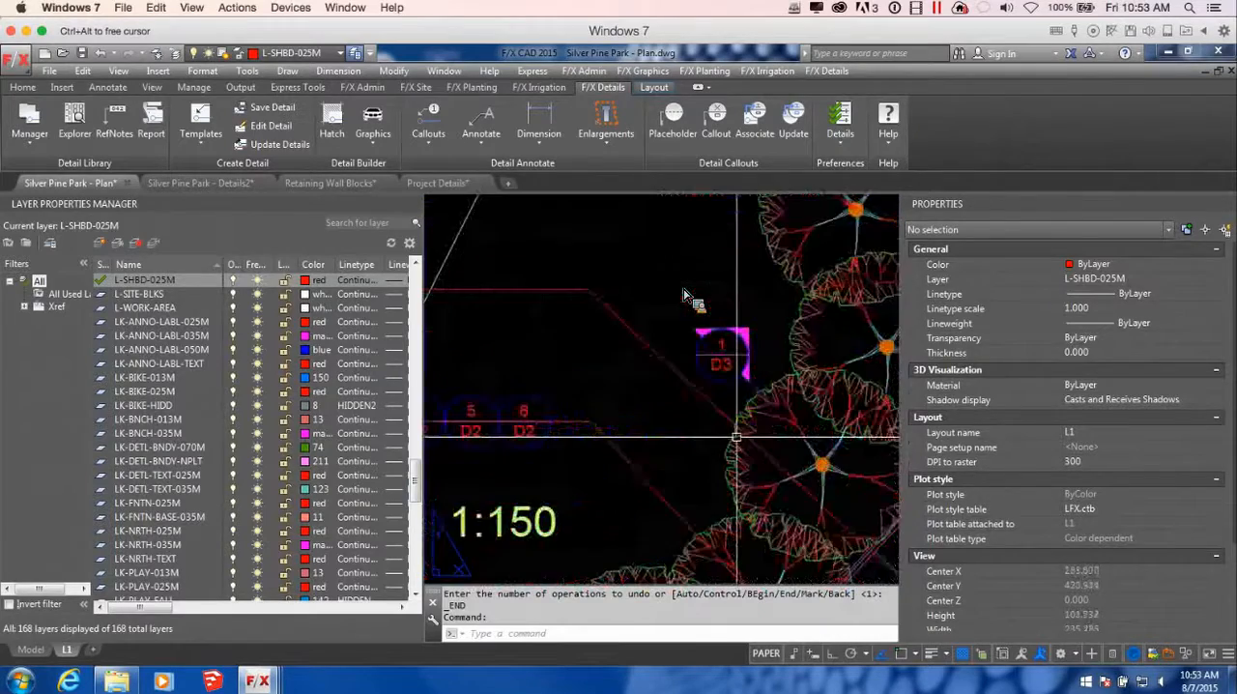
pyautogui.click(731, 122)
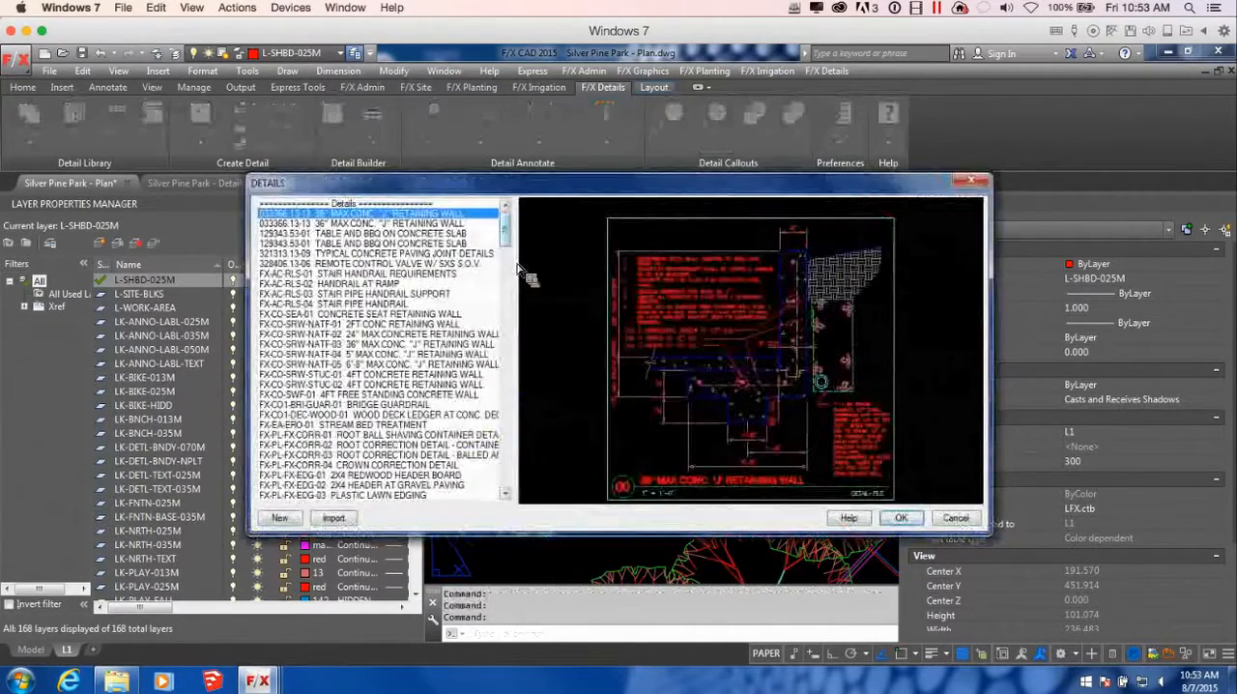
pyautogui.moveTo(511, 238); pyautogui.dragTo(511, 428)
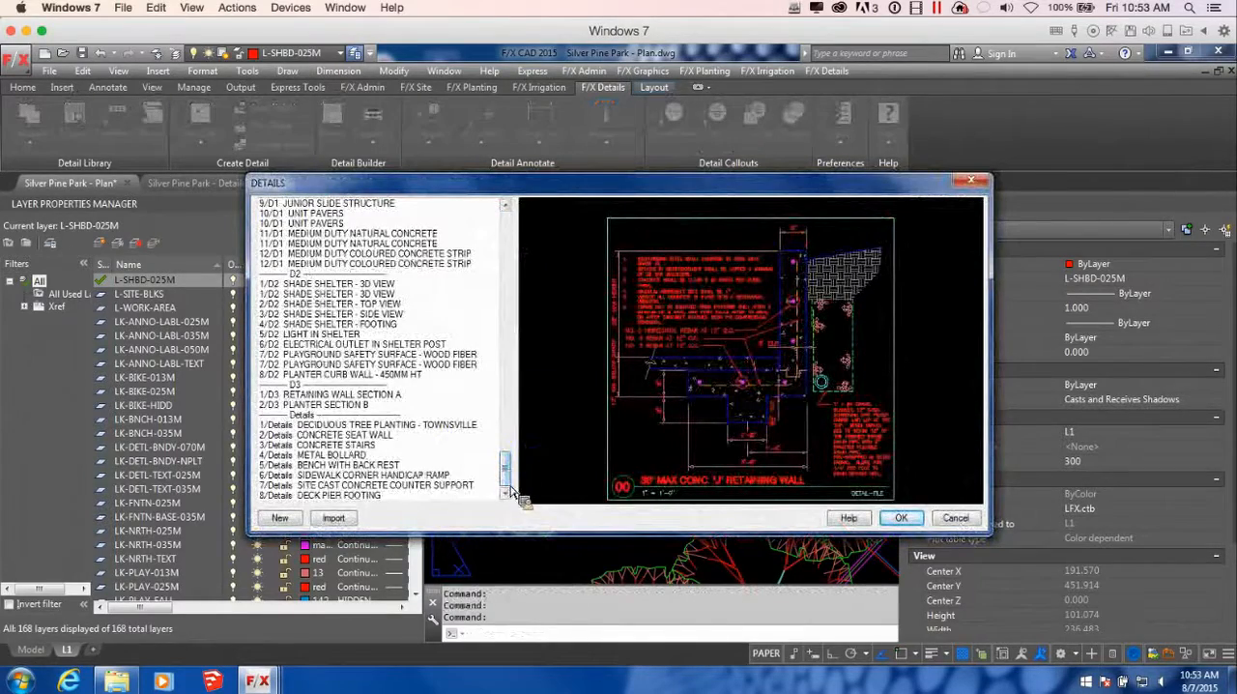
pyautogui.click(348, 395)
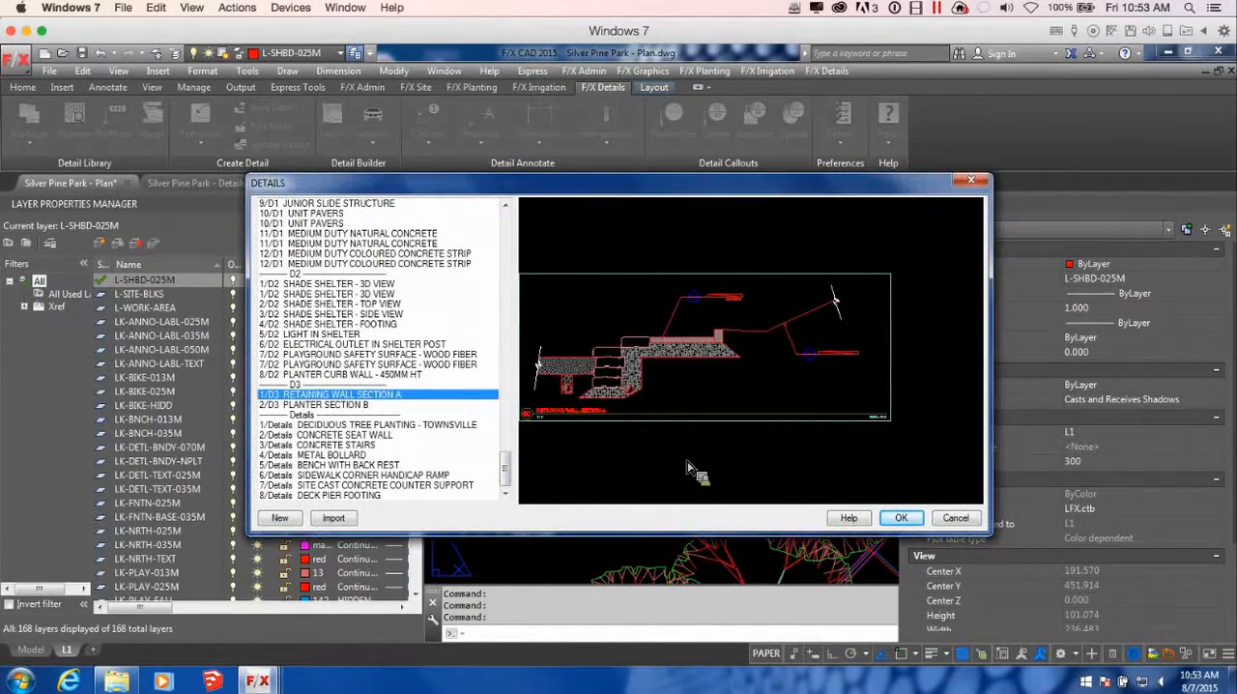
pyautogui.click(901, 519)
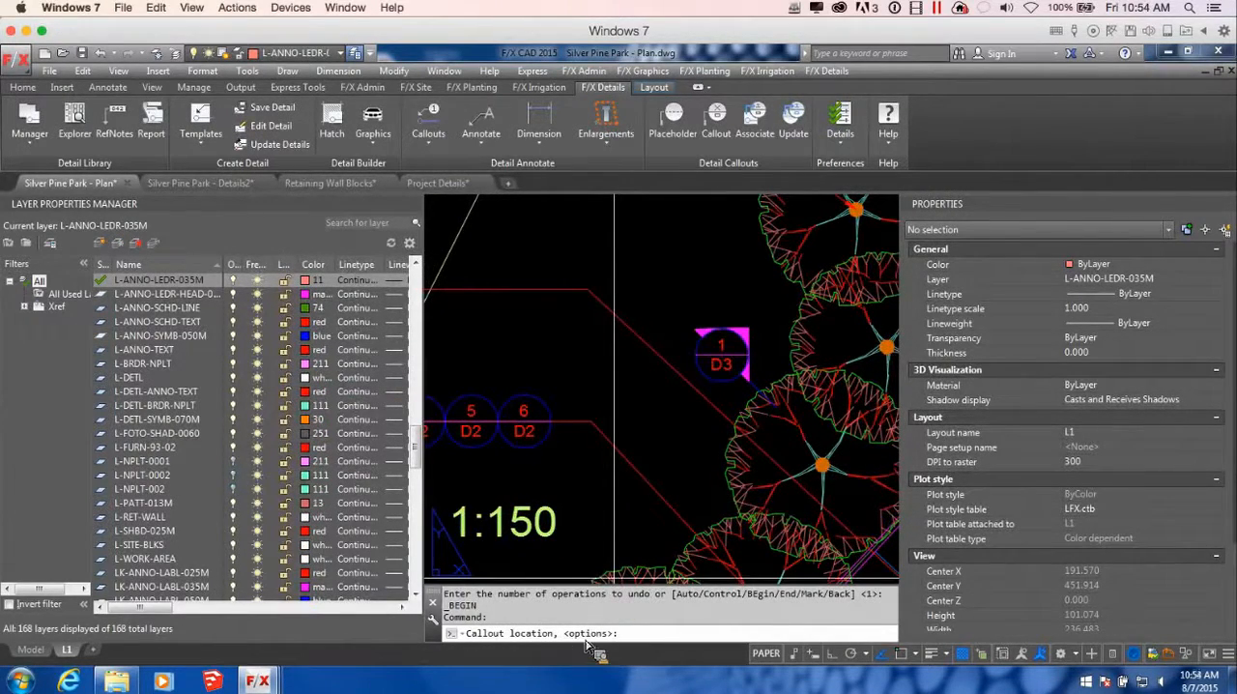
# Use the arrow-leader callout style with the detail title, set the arrow point at the section bubble, and cancel the leader
pyautogui.press('Return')
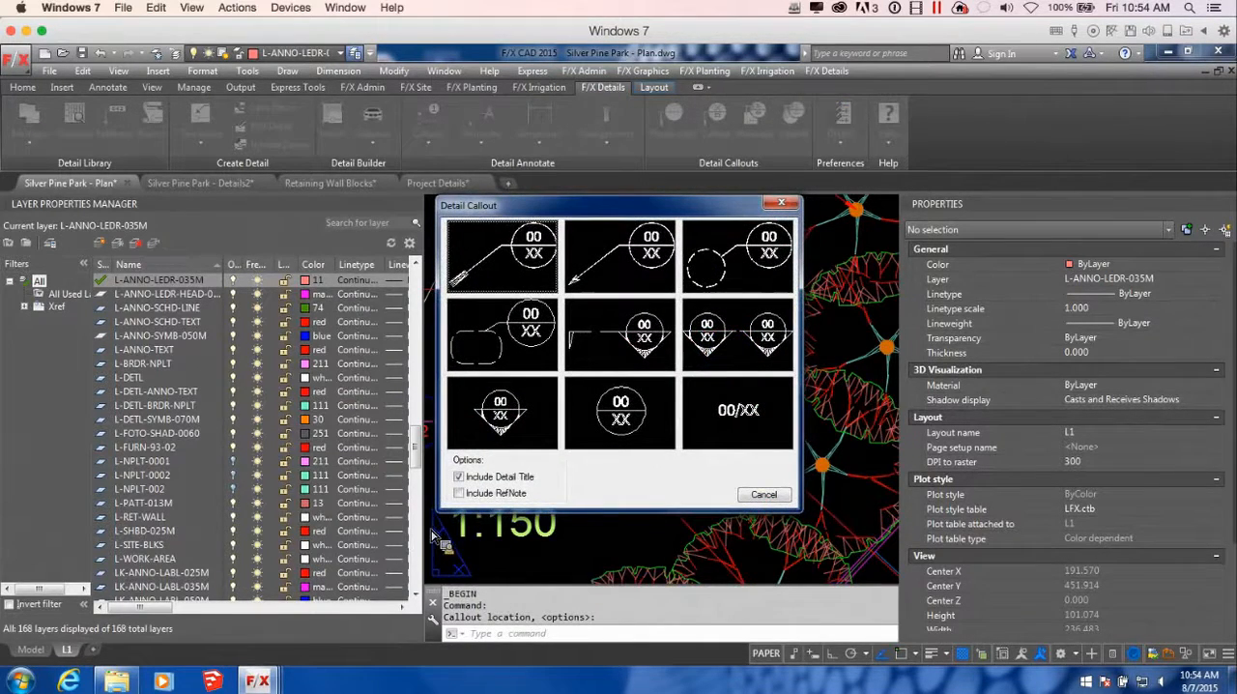
pyautogui.click(619, 243)
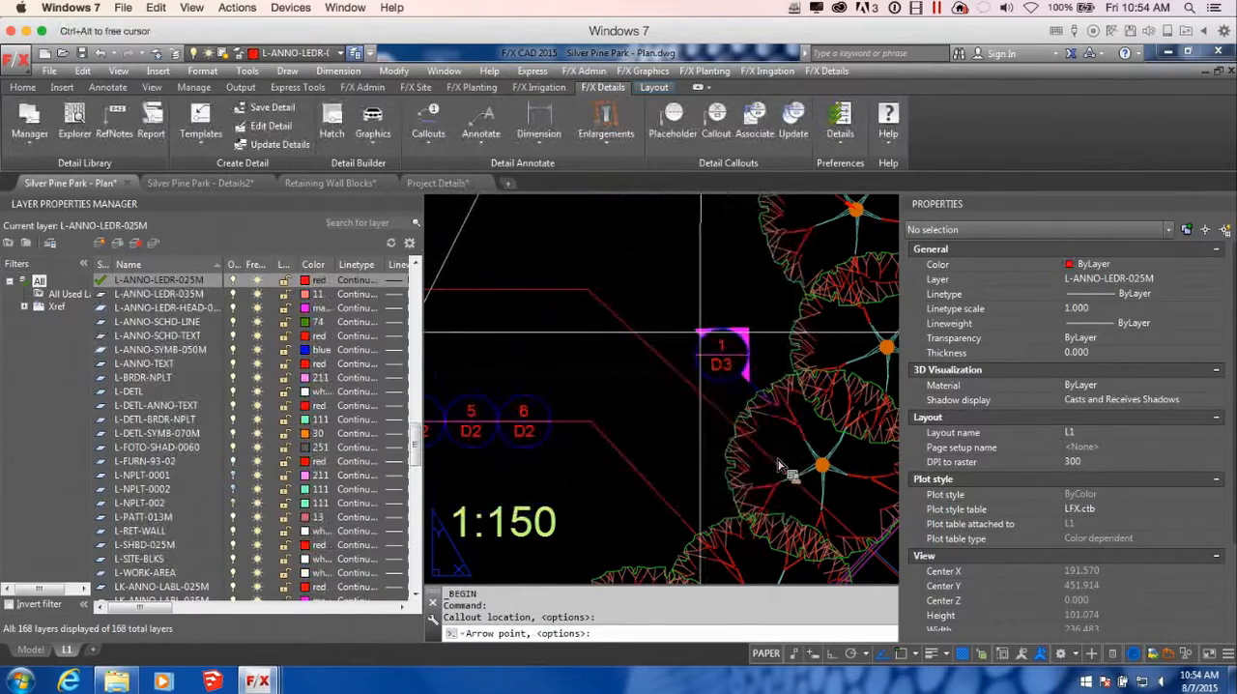
pyautogui.click(702, 333)
pyautogui.scroll(-3, 702, 334)
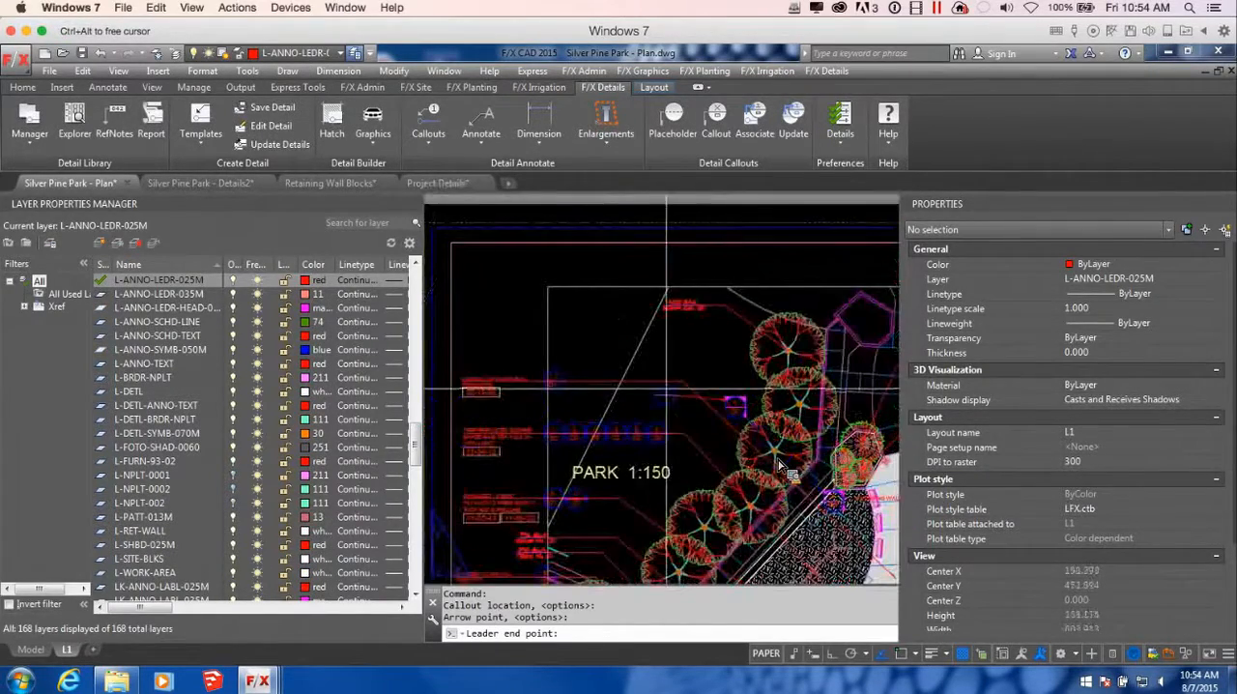
pyautogui.moveTo(667, 392); pyautogui.dragTo(559, 377, button='middle')
pyautogui.scroll(5, 783, 468)
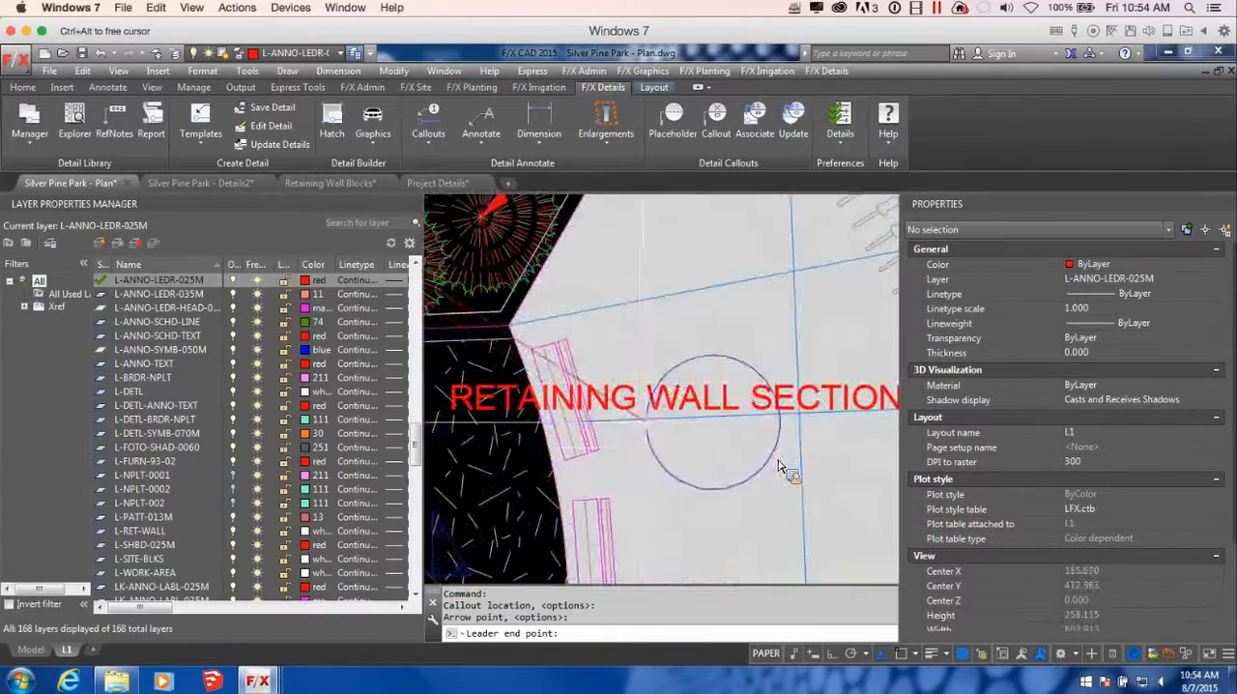
pyautogui.press('Escape')
# Move the Retaining Wall Section A title text to just above the 1/D3 section bubble beyond the row of trees
pyautogui.scroll(-3, 677, 458)
pyautogui.scroll(-5, 677, 458)
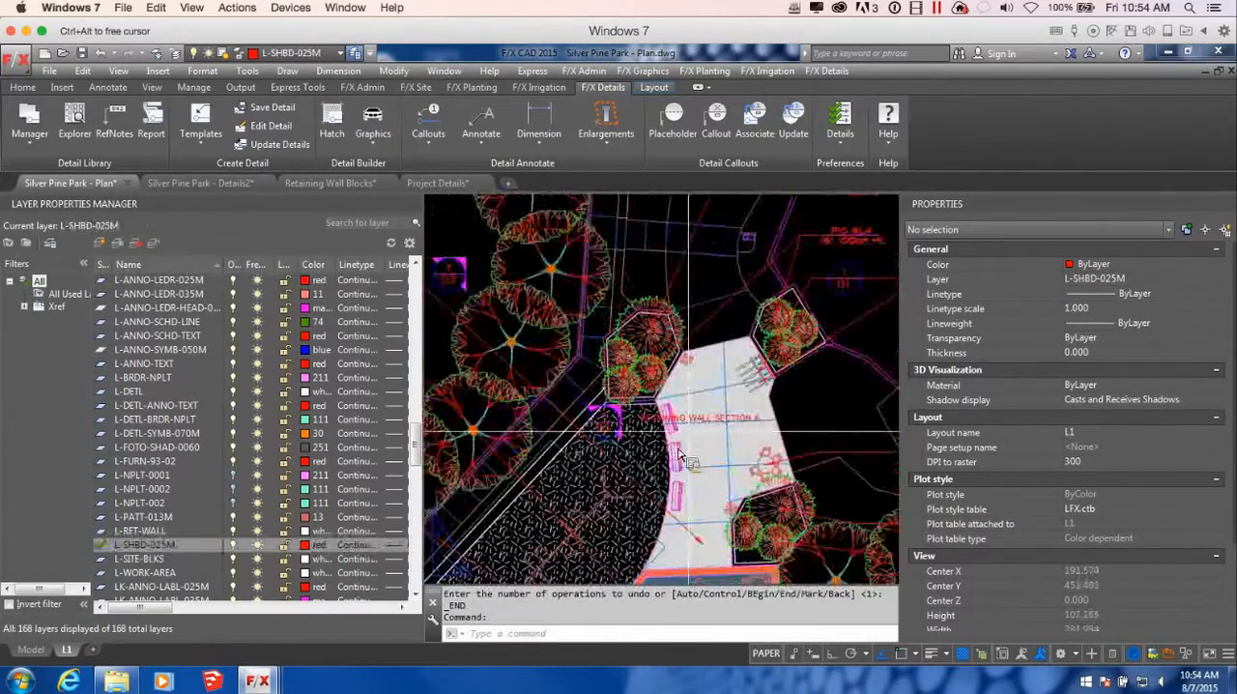
pyautogui.moveTo(789, 452); pyautogui.dragTo(685, 376, button='middle')
pyautogui.scroll(-2, 615, 372)
pyautogui.scroll(4, 645, 366)
pyautogui.click(649, 365)
pyautogui.click(683, 457)
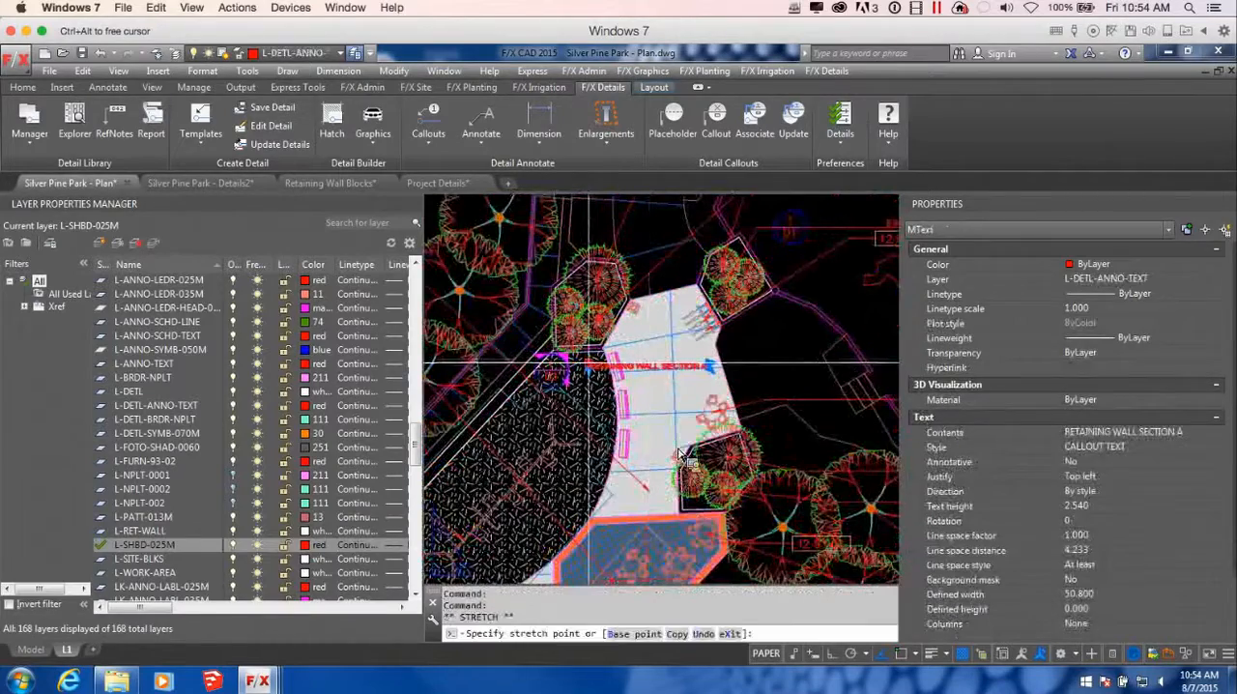
pyautogui.scroll(-3, 683, 457)
pyautogui.scroll(6, 680, 453)
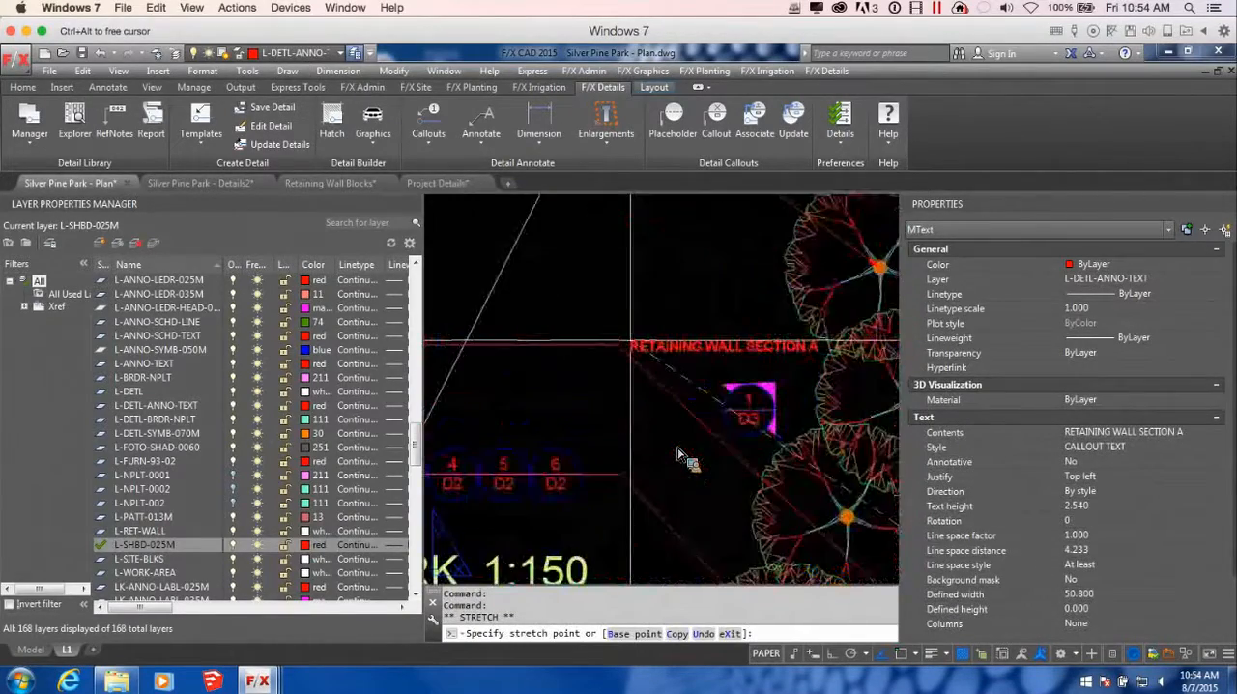
pyautogui.moveTo(659, 364); pyautogui.dragTo(616, 363, button='middle')
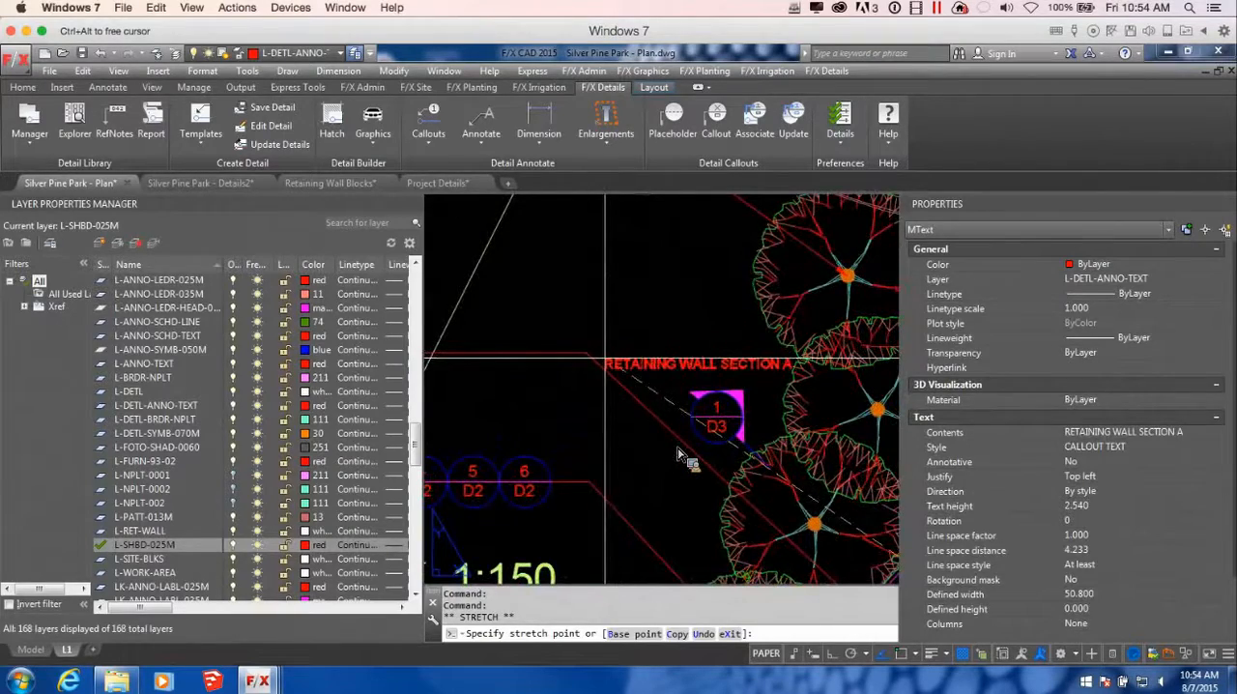
pyautogui.scroll(-5, 679, 457)
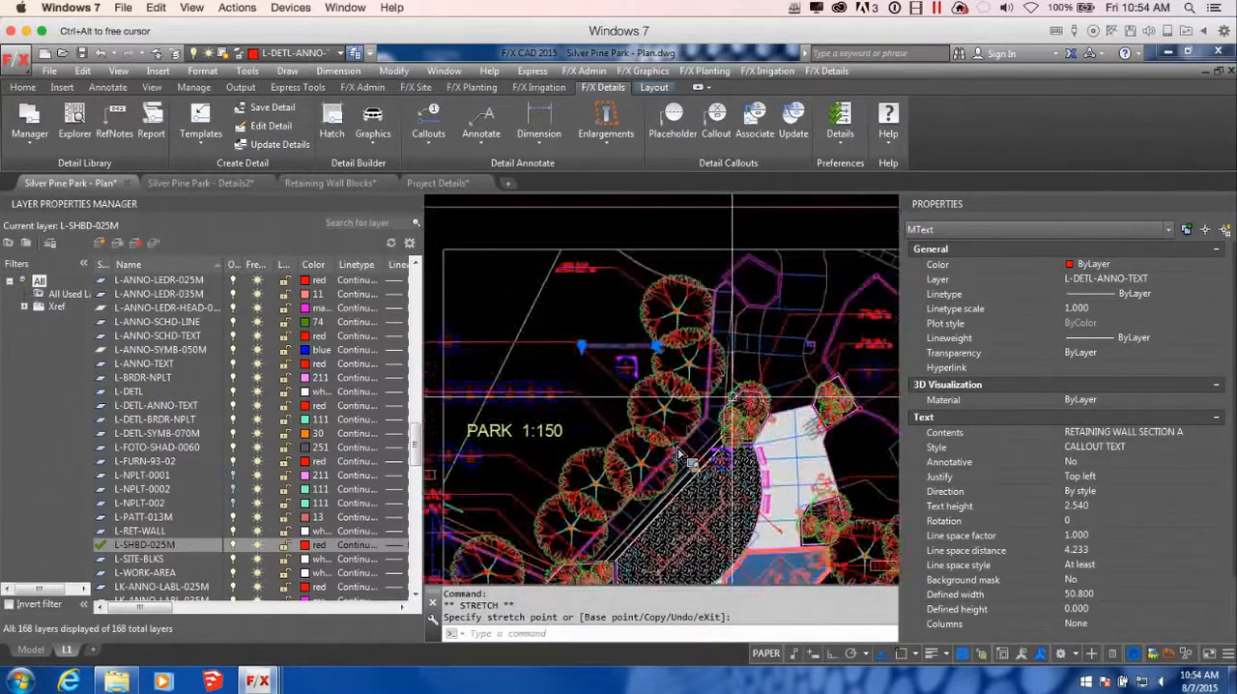
pyautogui.press('Escape')
pyautogui.scroll(-3, 680, 453)
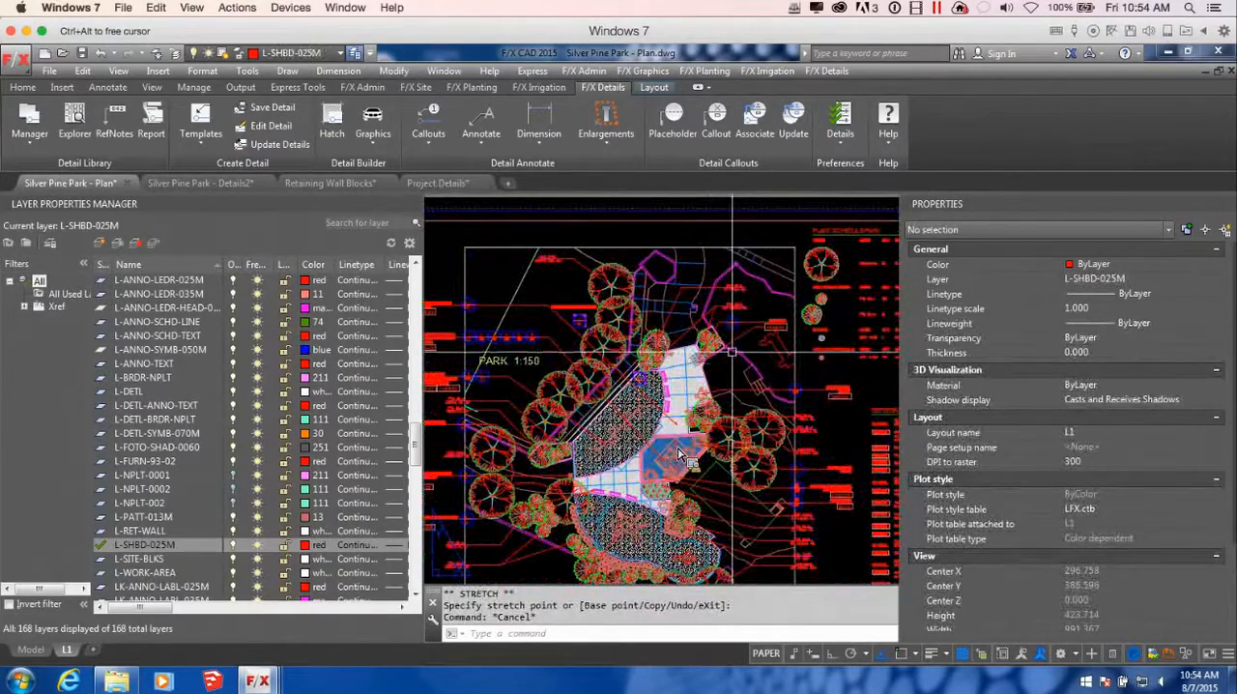
# Place an arrow-leader callout for detail 2/D3 Planter Section B at the plan border, below the plant labels beside the lower play area
pyautogui.moveTo(615, 457); pyautogui.dragTo(725, 357, button='middle')
pyautogui.moveTo(676, 249); pyautogui.dragTo(666, 398, button='middle')
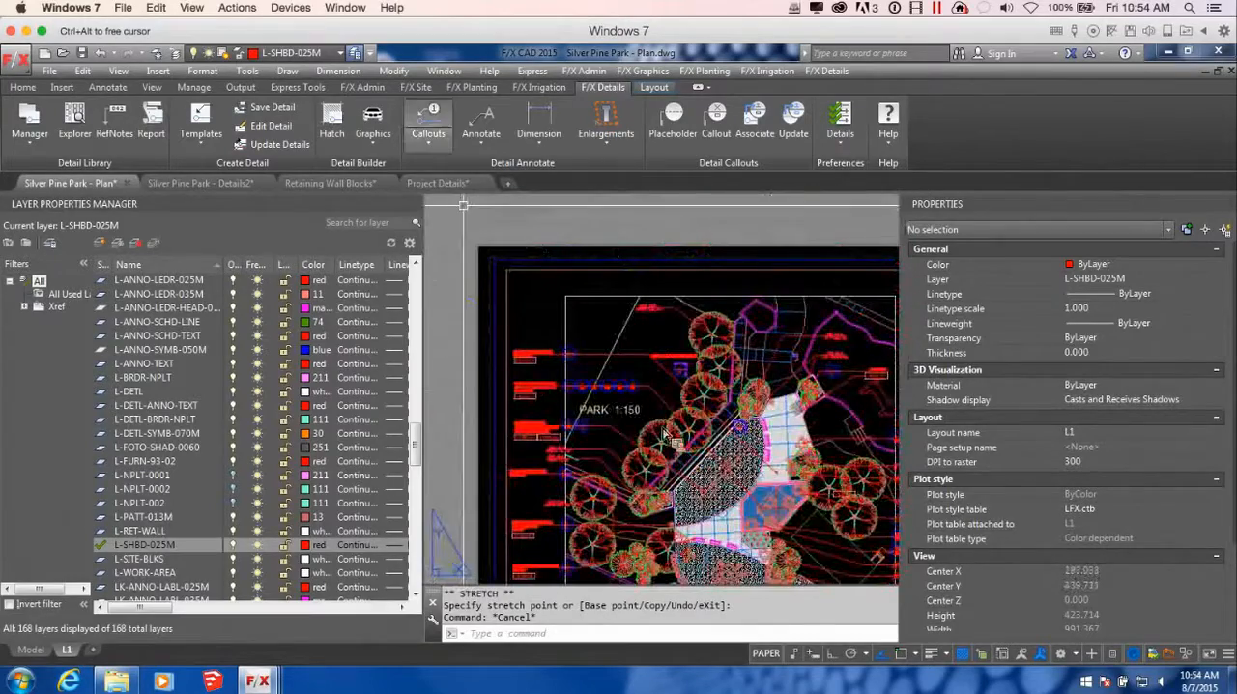
pyautogui.click(725, 128)
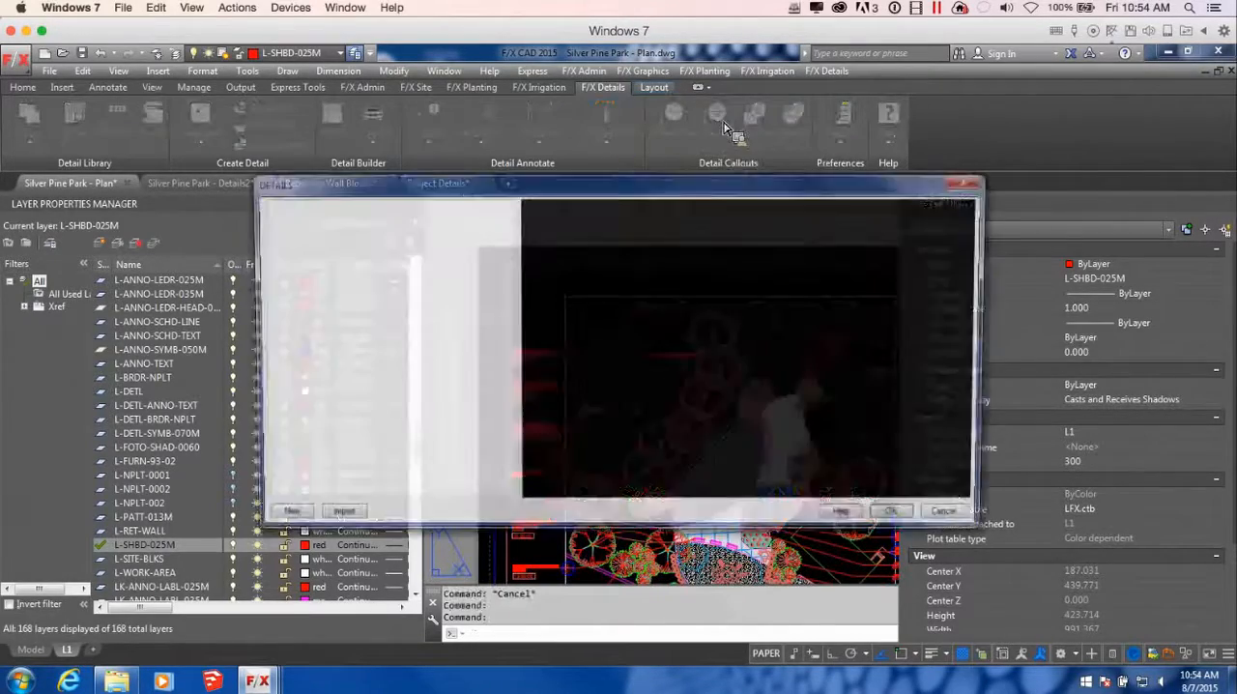
pyautogui.moveTo(510, 232); pyautogui.dragTo(512, 473)
pyautogui.click(350, 404)
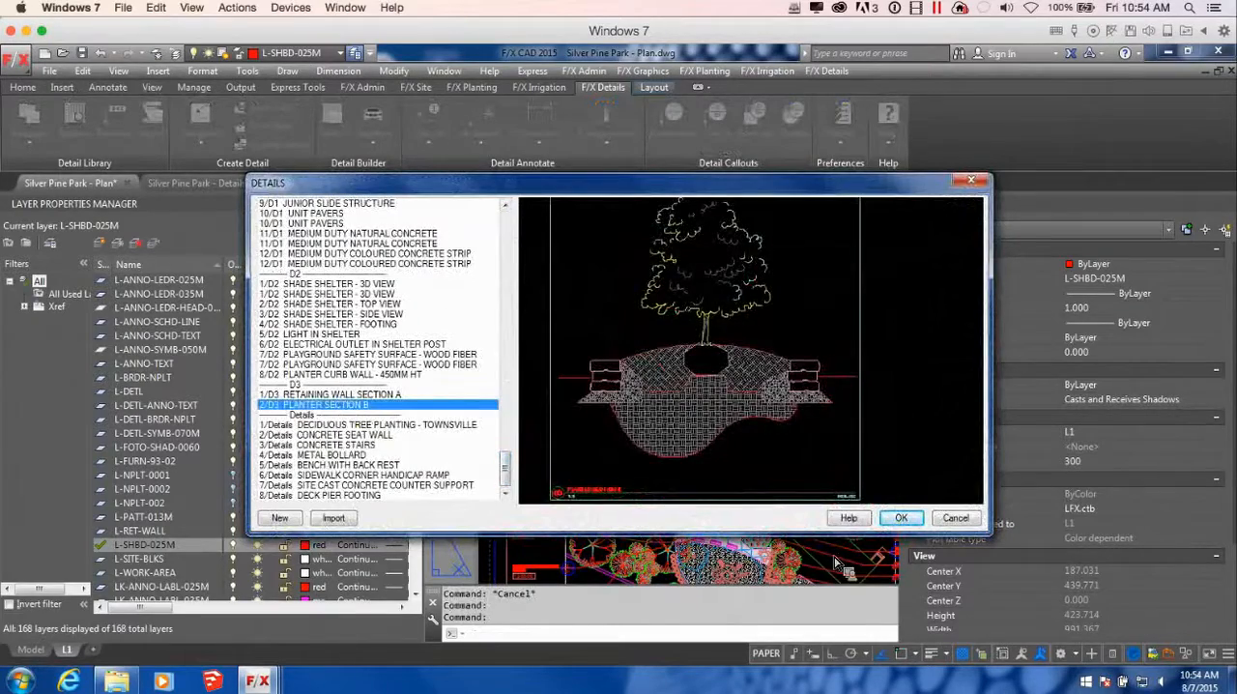
pyautogui.click(900, 518)
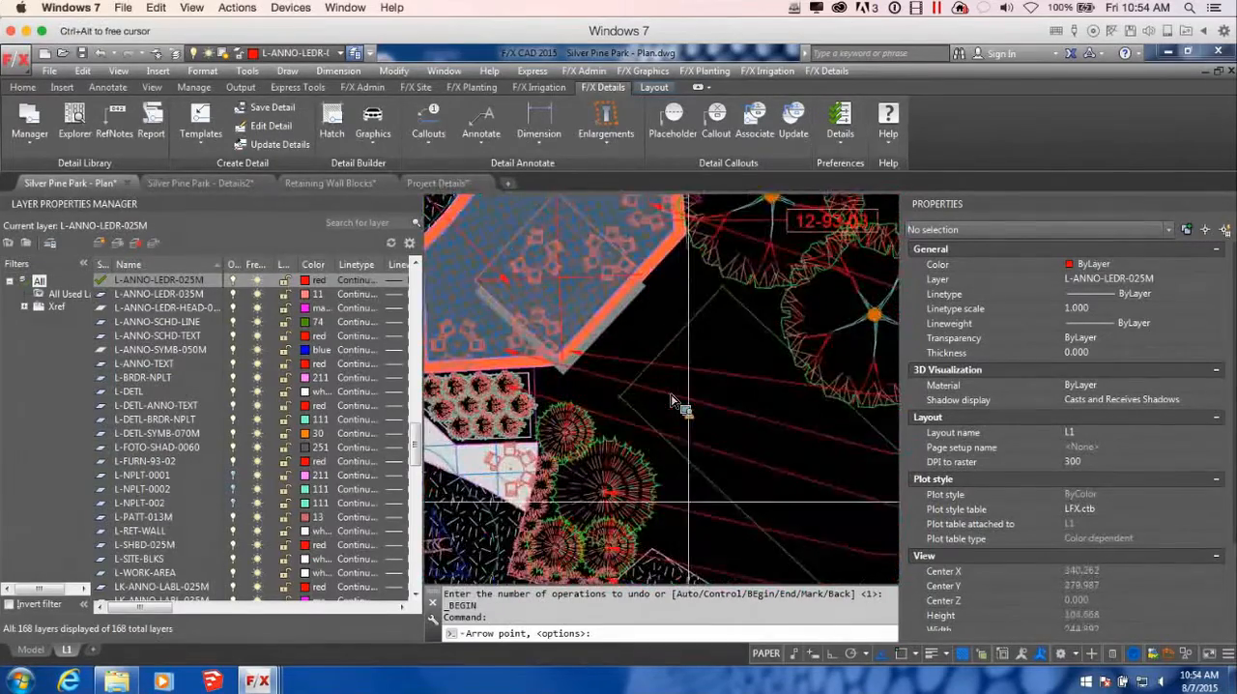
pyautogui.click(675, 400)
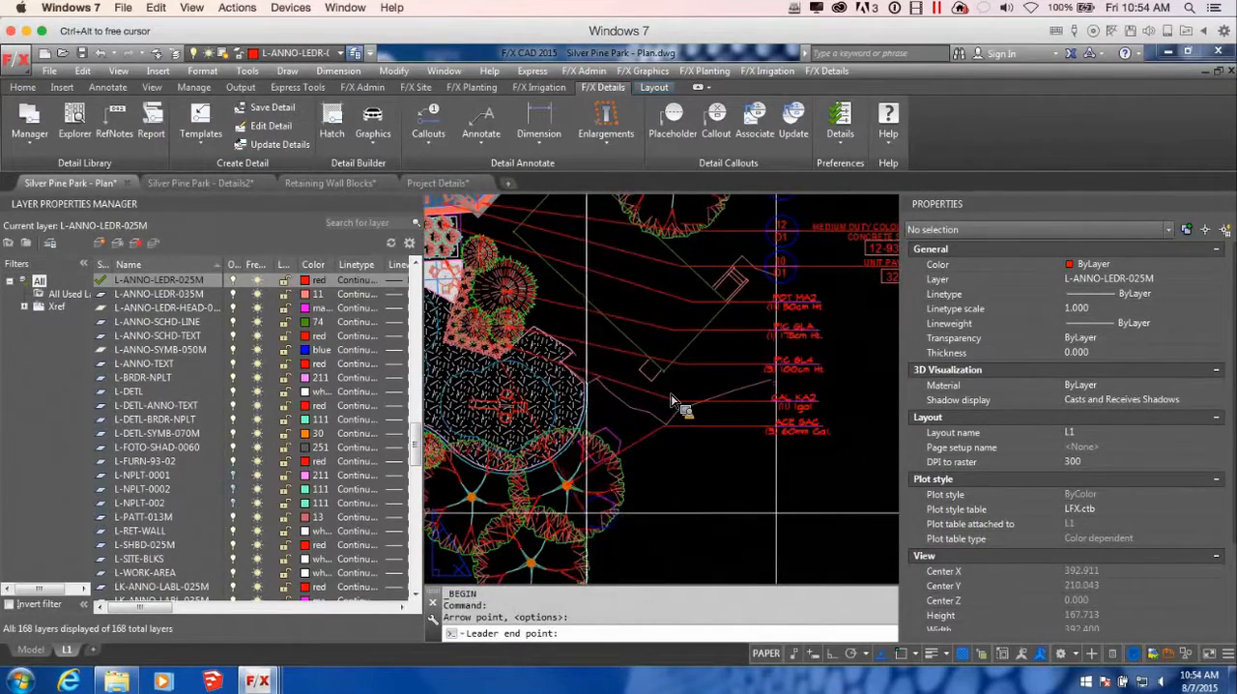
pyautogui.click(675, 399)
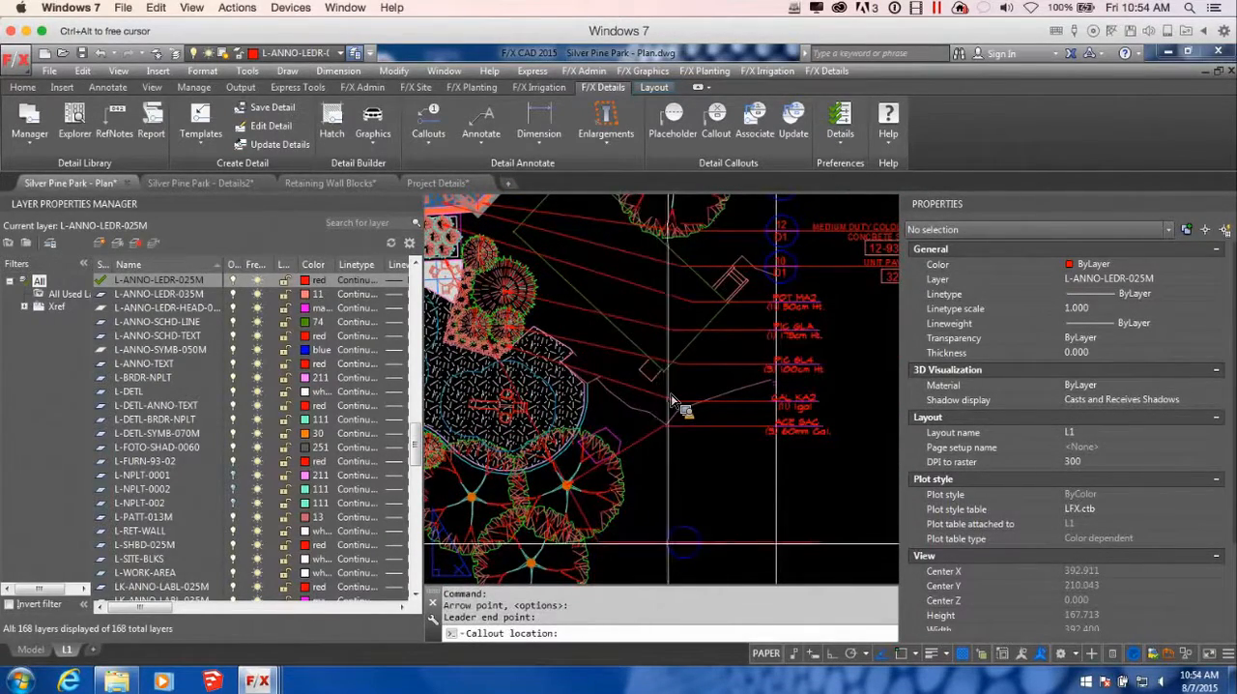
pyautogui.click(772, 546)
# Examine the new callout alongside the existing callouts that carry reference note numbers and the reference notes schedule
pyautogui.scroll(-3, 775, 530)
pyautogui.moveTo(776, 527)
pyautogui.mouseDown(button='middle')
pyautogui.moveTo(834, 496)
pyautogui.moveTo(693, 430)
pyautogui.mouseUp(button='middle')
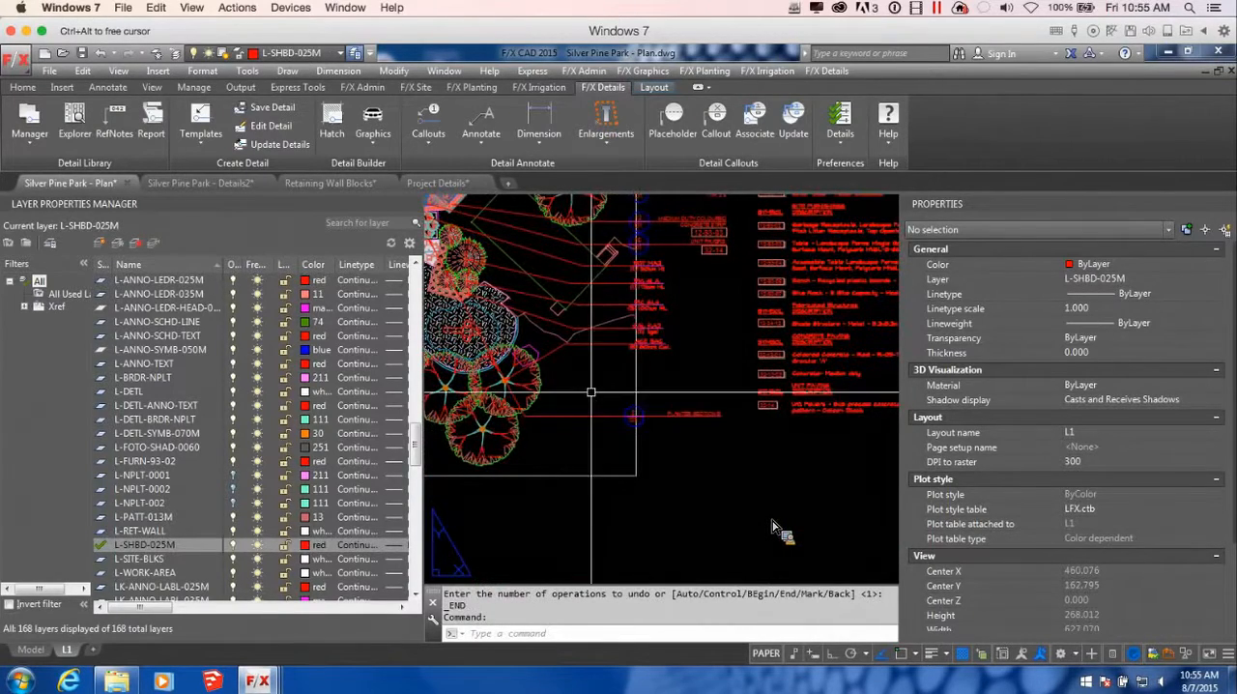
pyautogui.moveTo(560, 356); pyautogui.dragTo(624, 409, button='middle')
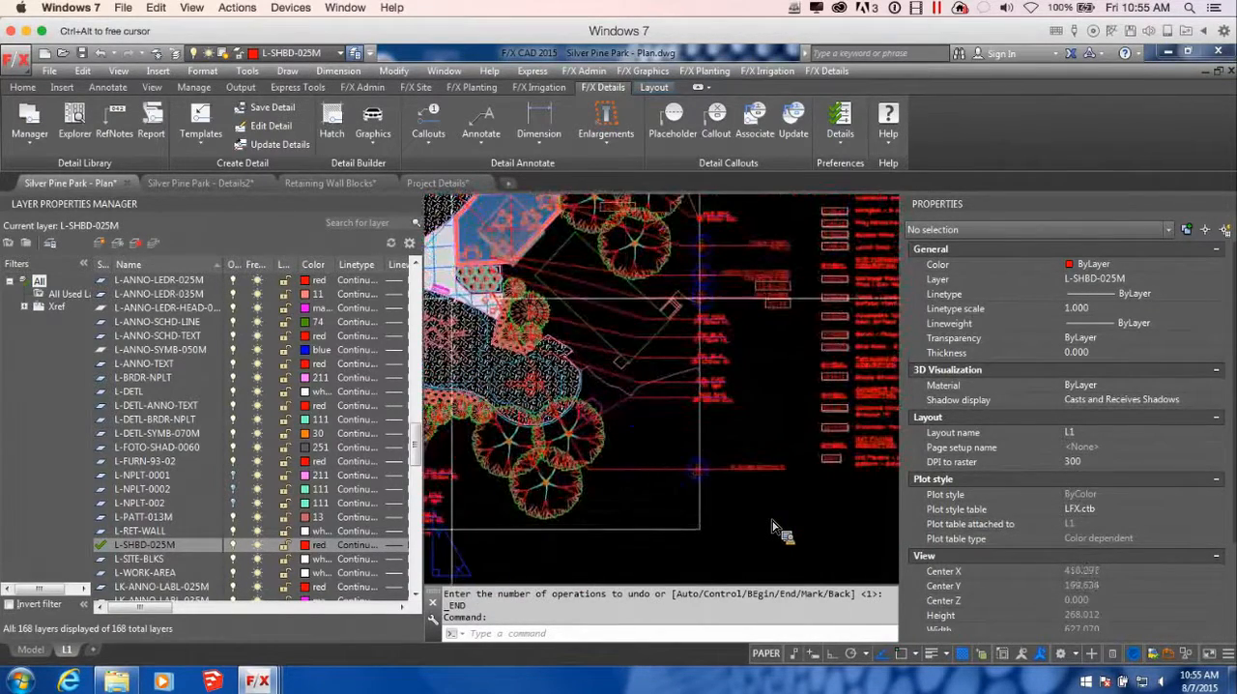
pyautogui.scroll(5, 759, 295)
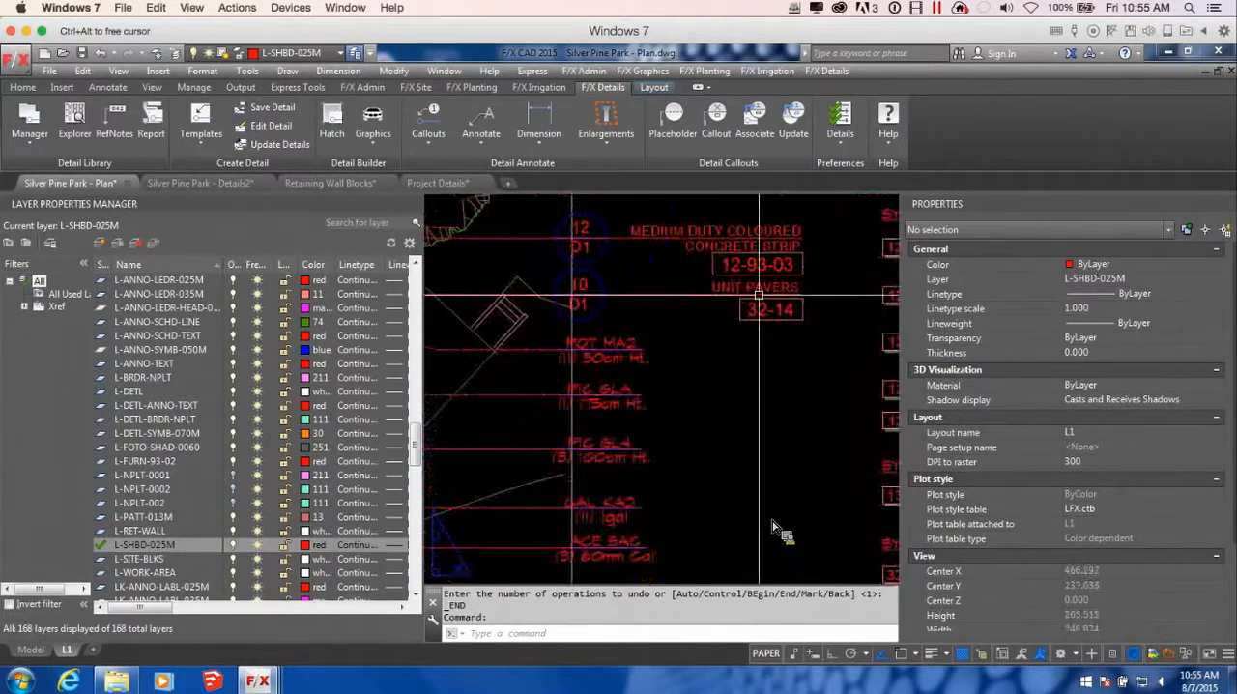
pyautogui.scroll(-4, 822, 332)
pyautogui.moveTo(822, 332); pyautogui.dragTo(686, 329, button='middle')
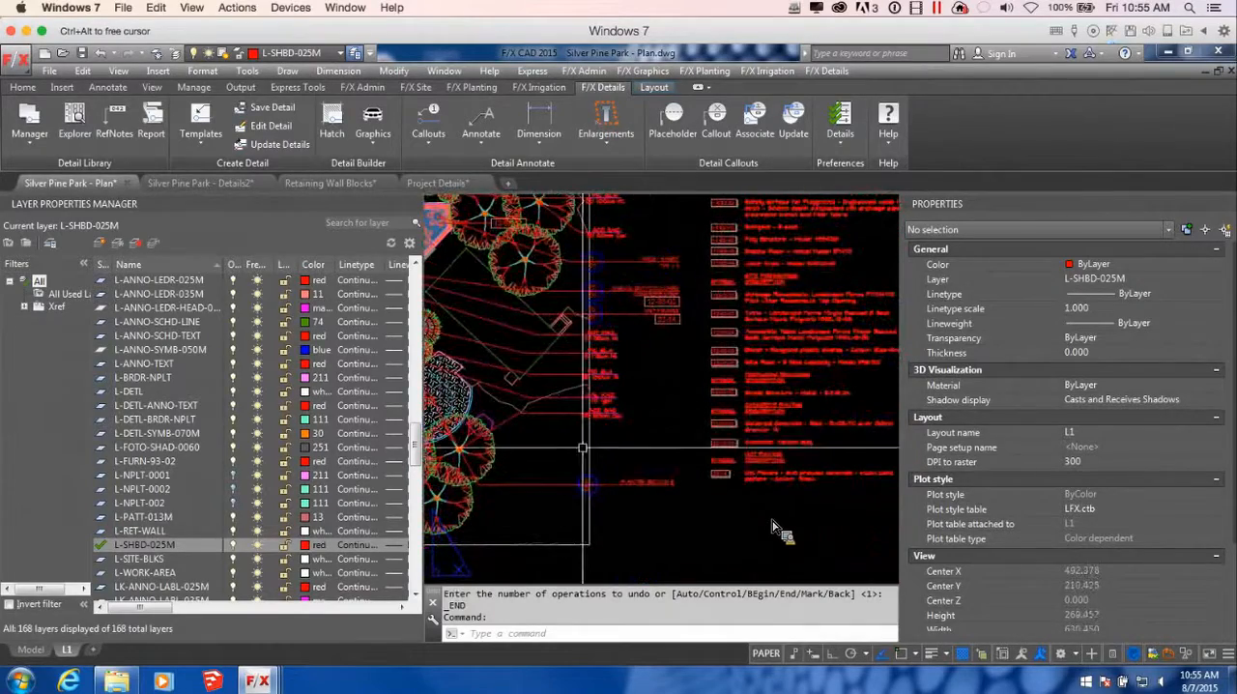
pyautogui.scroll(-3, 776, 318)
pyautogui.moveTo(847, 322); pyautogui.dragTo(696, 340, button='middle')
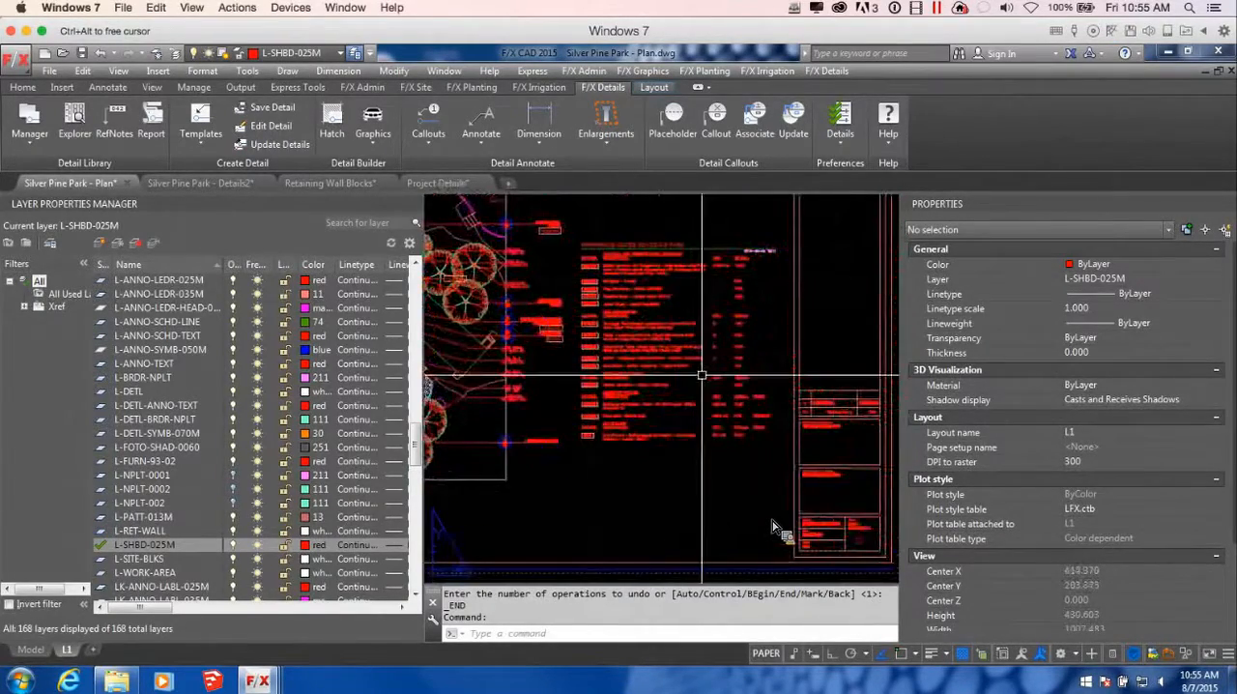
pyautogui.moveTo(561, 429); pyautogui.dragTo(721, 381, button='middle')
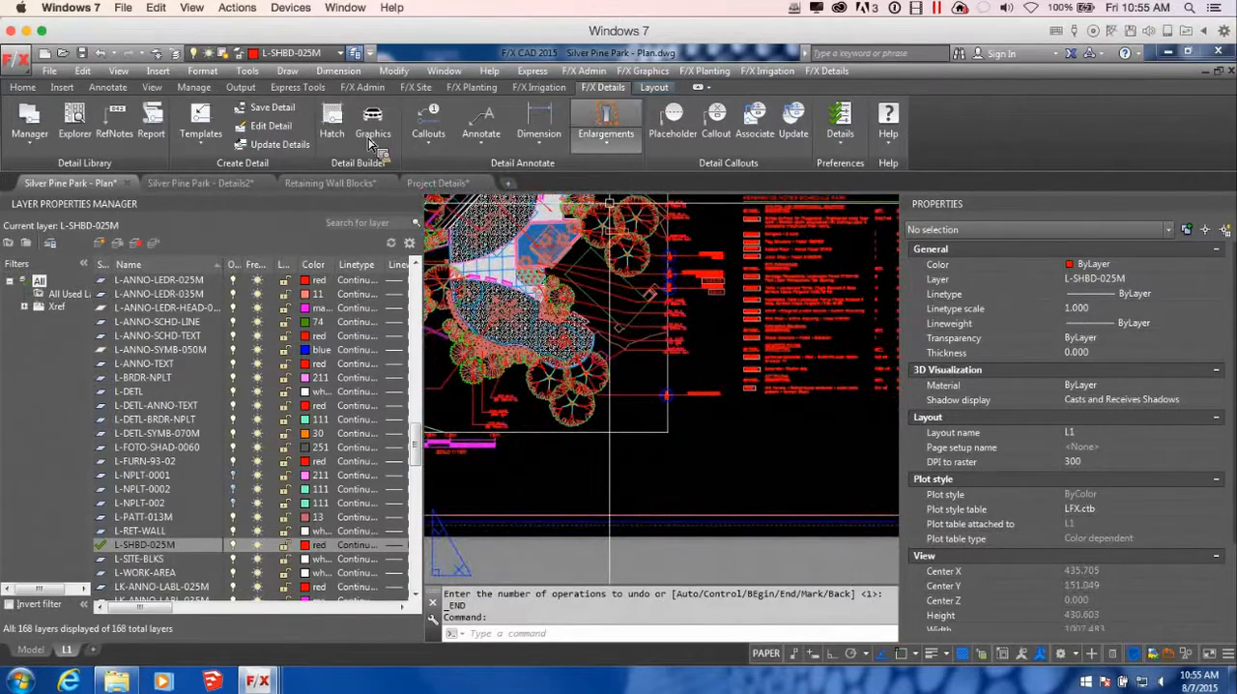
# Open reference note 32-32-01, Landstone Retaining Wall, for editing in the Reference Notes manager
pyautogui.click(416, 87)
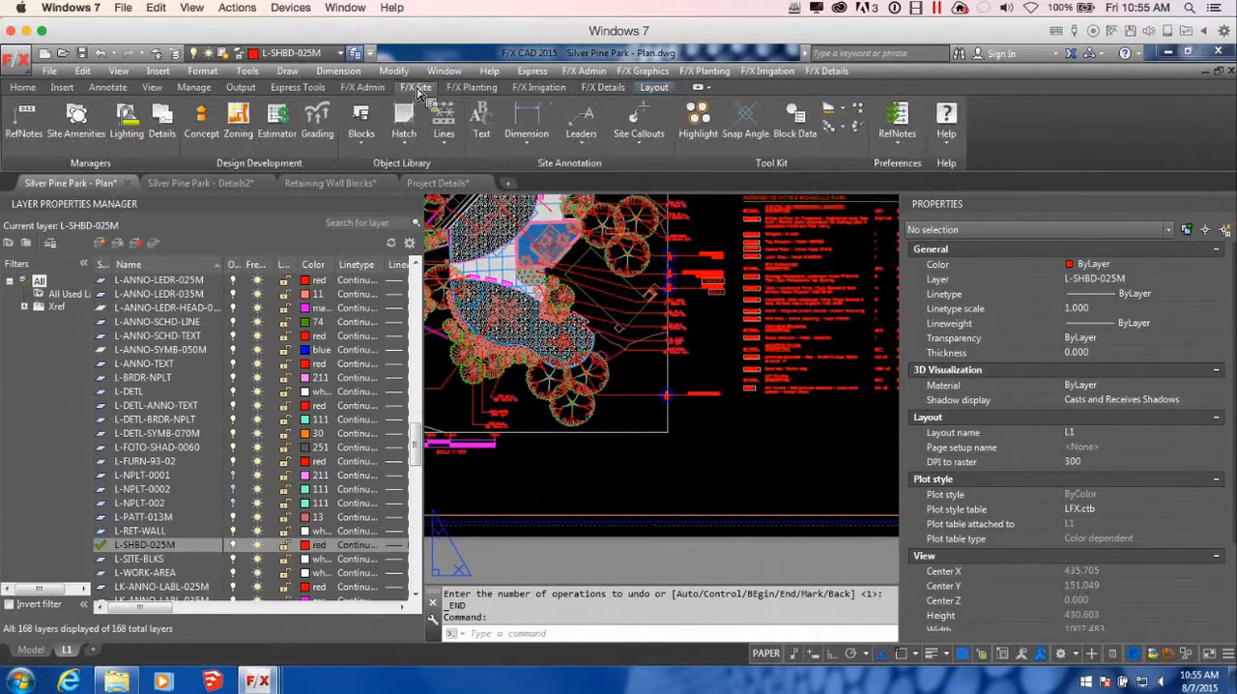
pyautogui.click(8, 136)
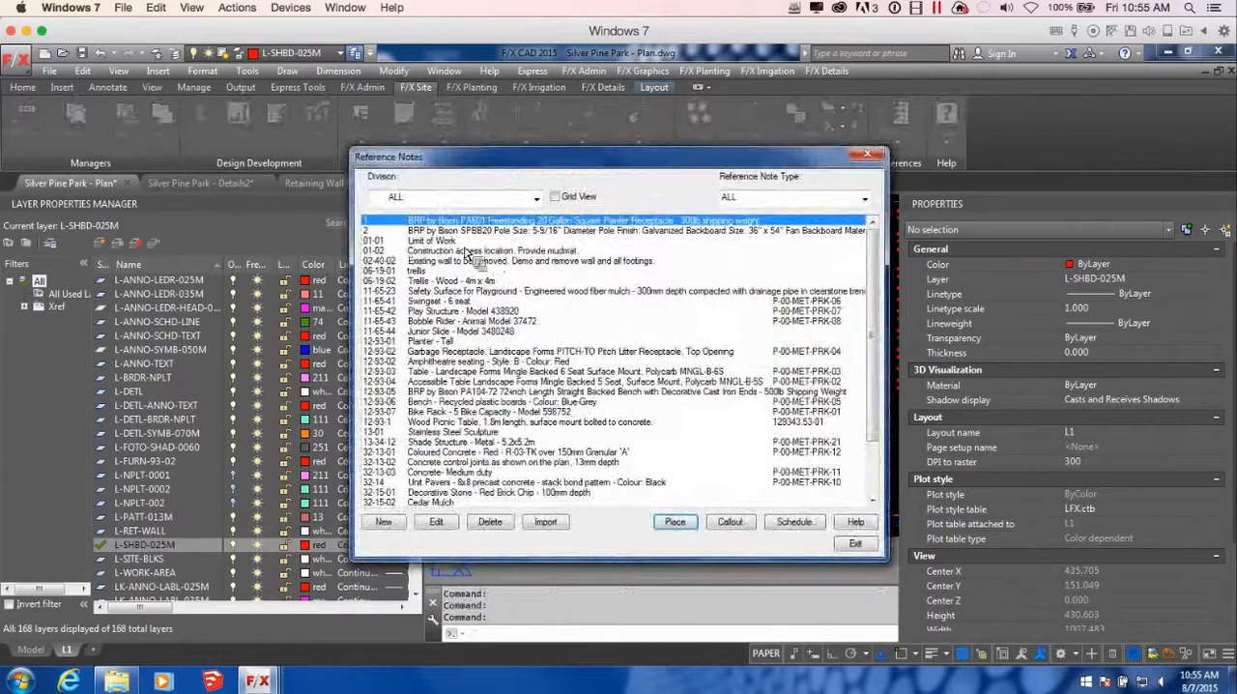
pyautogui.scroll(-2, 876, 263)
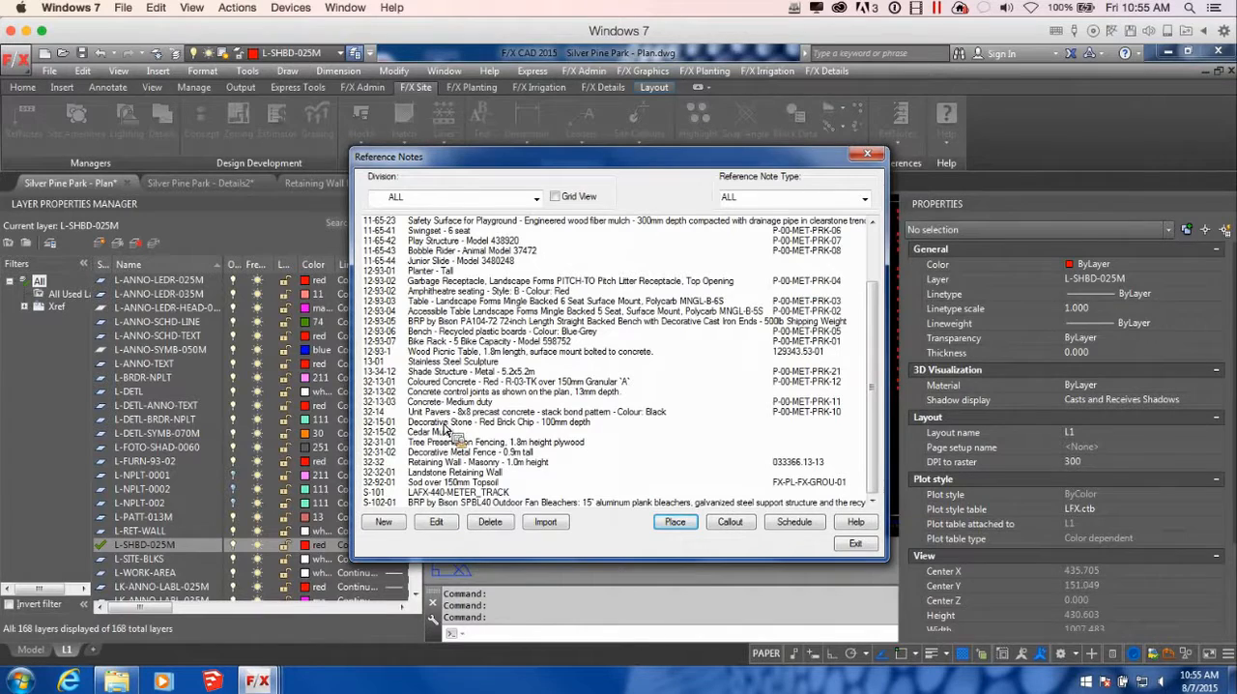
pyautogui.click(446, 462)
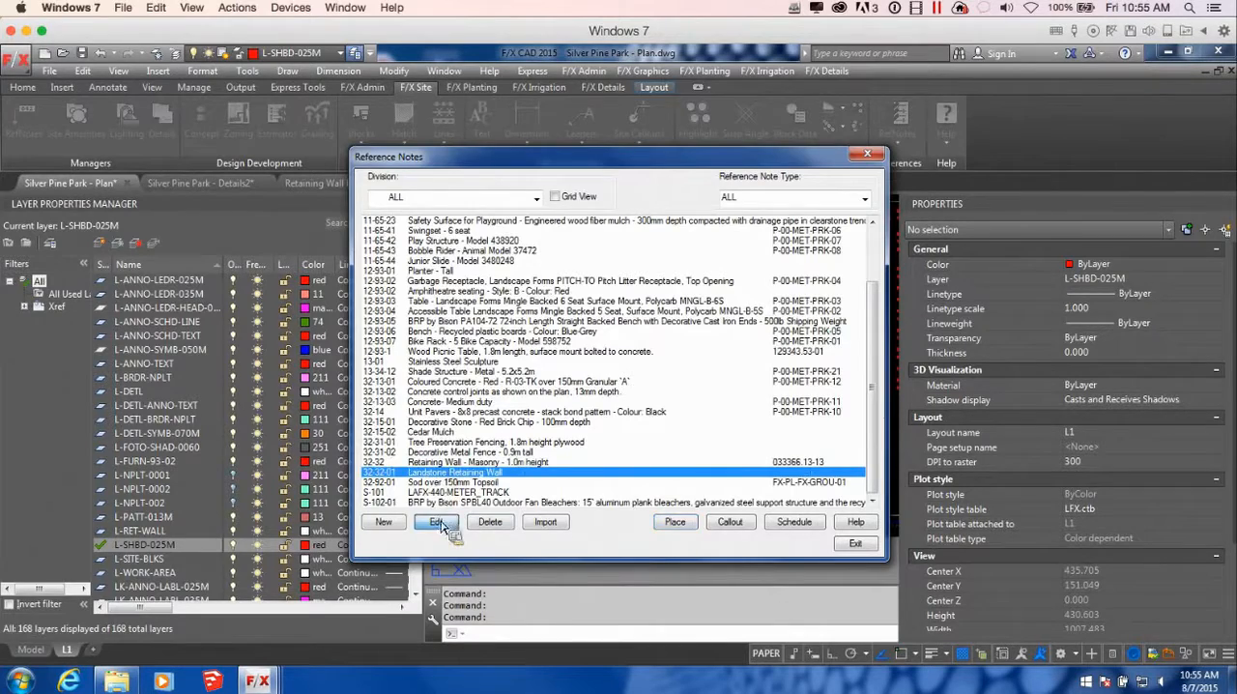
pyautogui.click(438, 523)
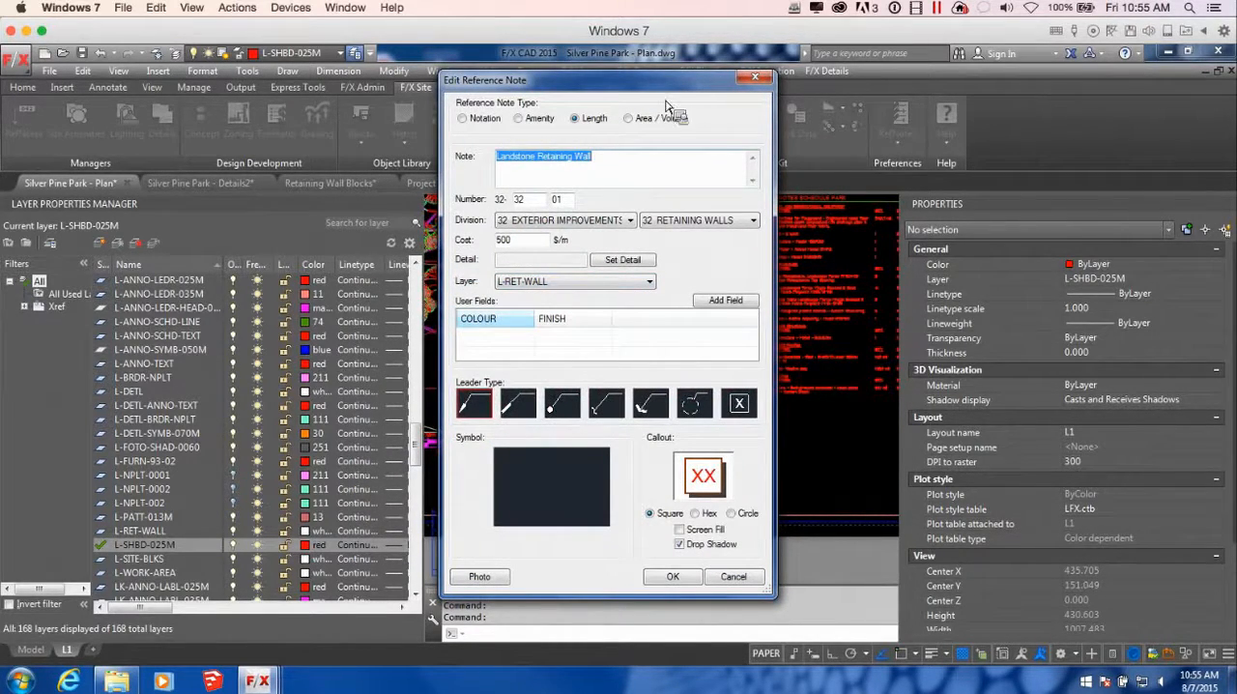
pyautogui.moveTo(624, 85); pyautogui.dragTo(620, 52)
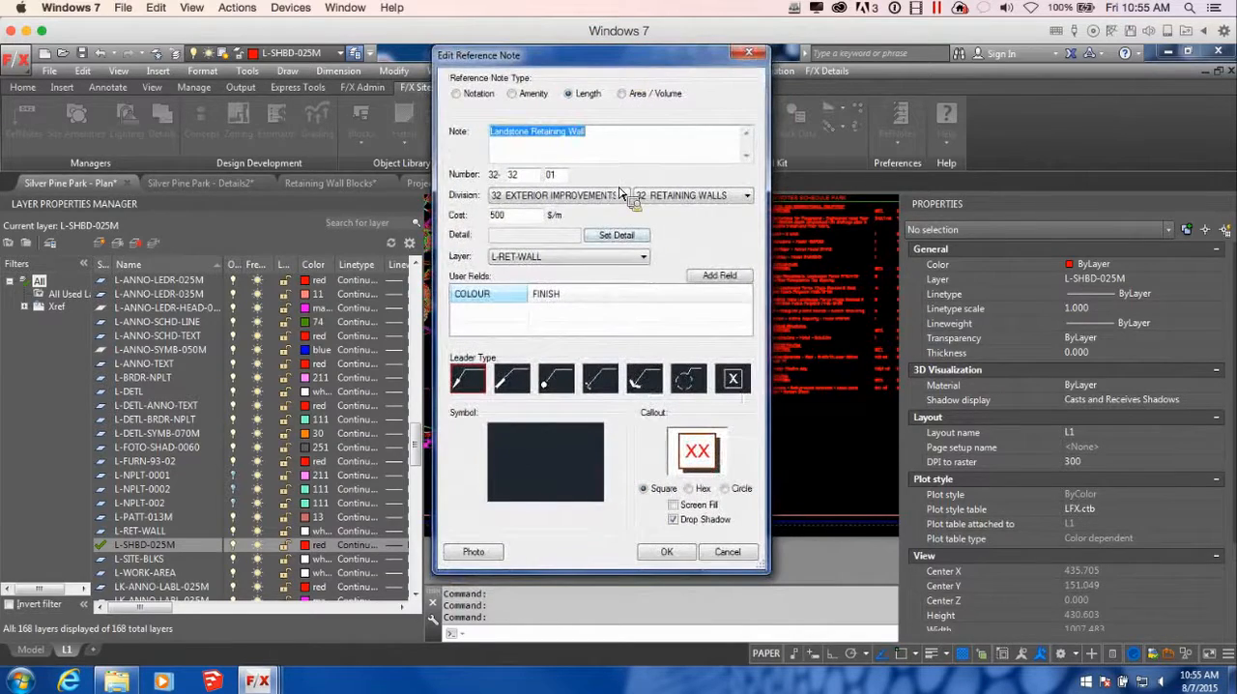
# Assign detail 2/D3 Planter Section B to the Landstone Retaining Wall note, save it, and close the Reference Notes manager
pyautogui.click(623, 233)
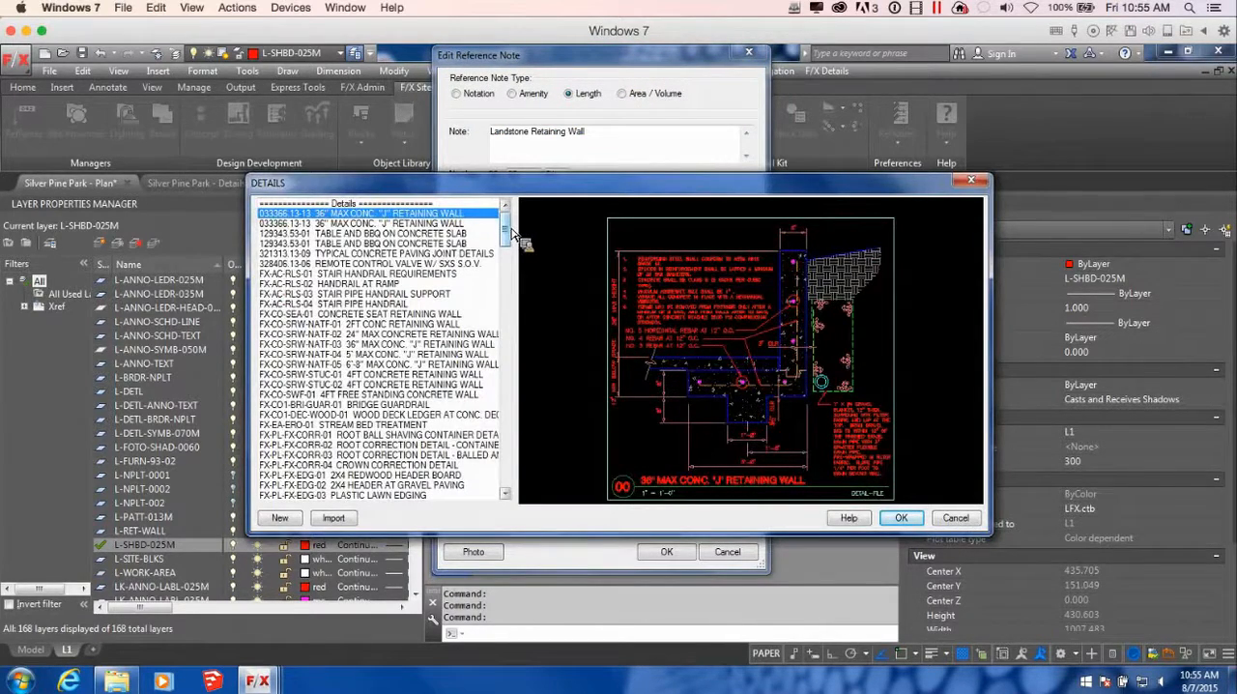
pyautogui.moveTo(509, 234); pyautogui.dragTo(516, 503)
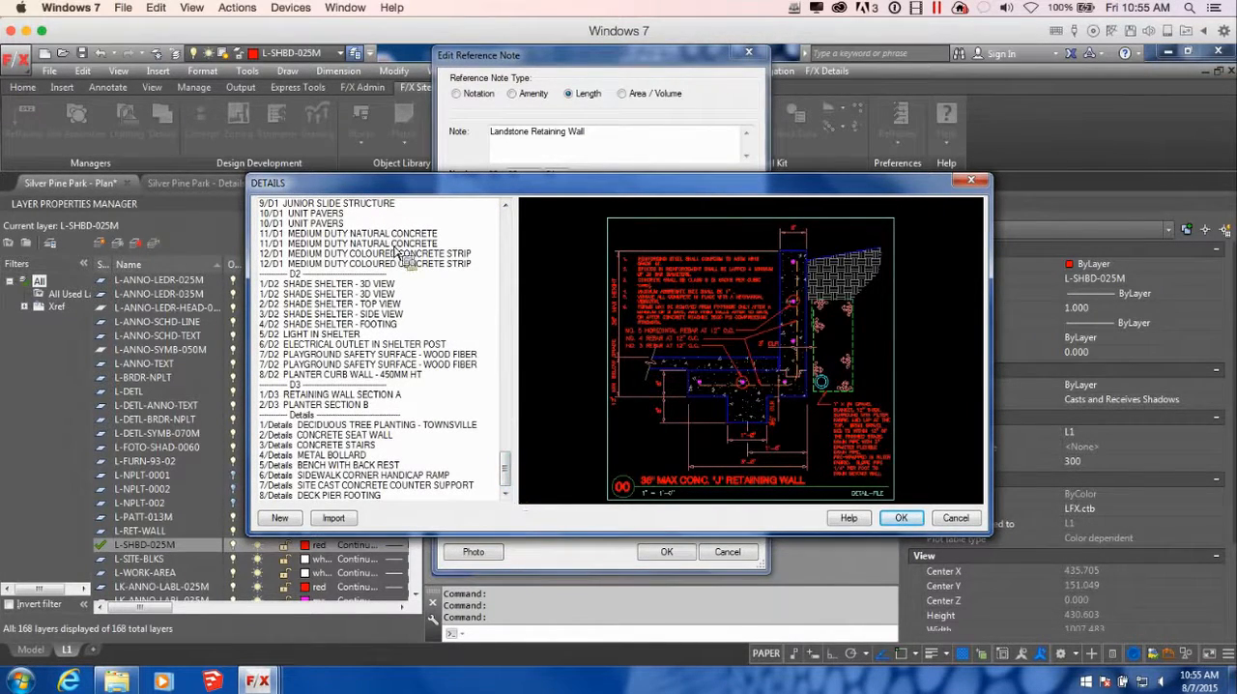
pyautogui.moveTo(511, 482); pyautogui.dragTo(515, 472)
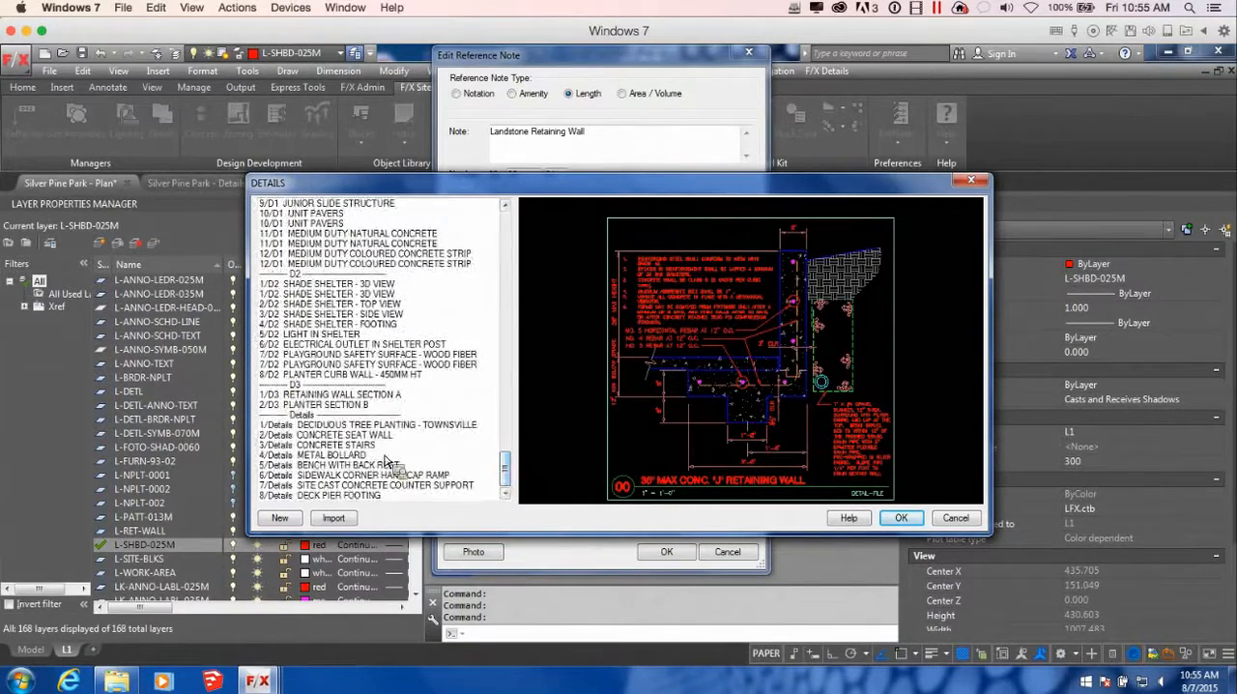
pyautogui.click(377, 405)
pyautogui.click(914, 519)
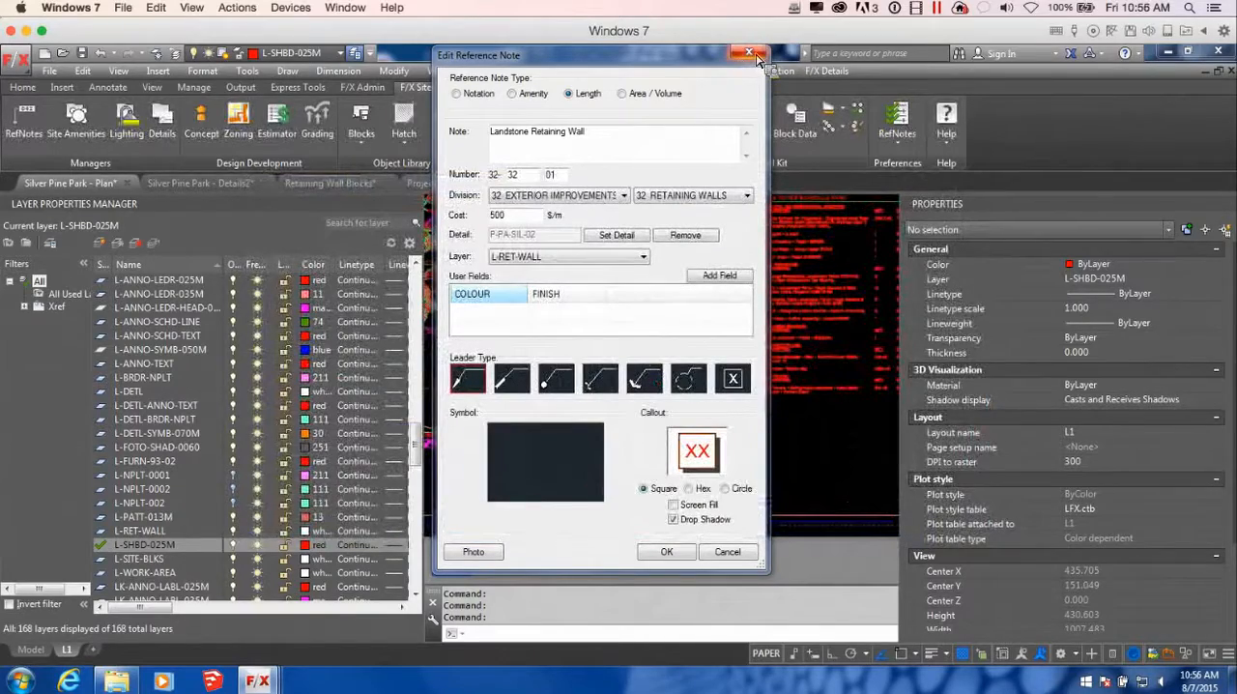
pyautogui.click(666, 551)
pyautogui.click(874, 156)
# Erase the 2/D3 Planter Section B callout with its leader and title at the plan border
pyautogui.scroll(-2, 761, 255)
pyautogui.scroll(5, 806, 362)
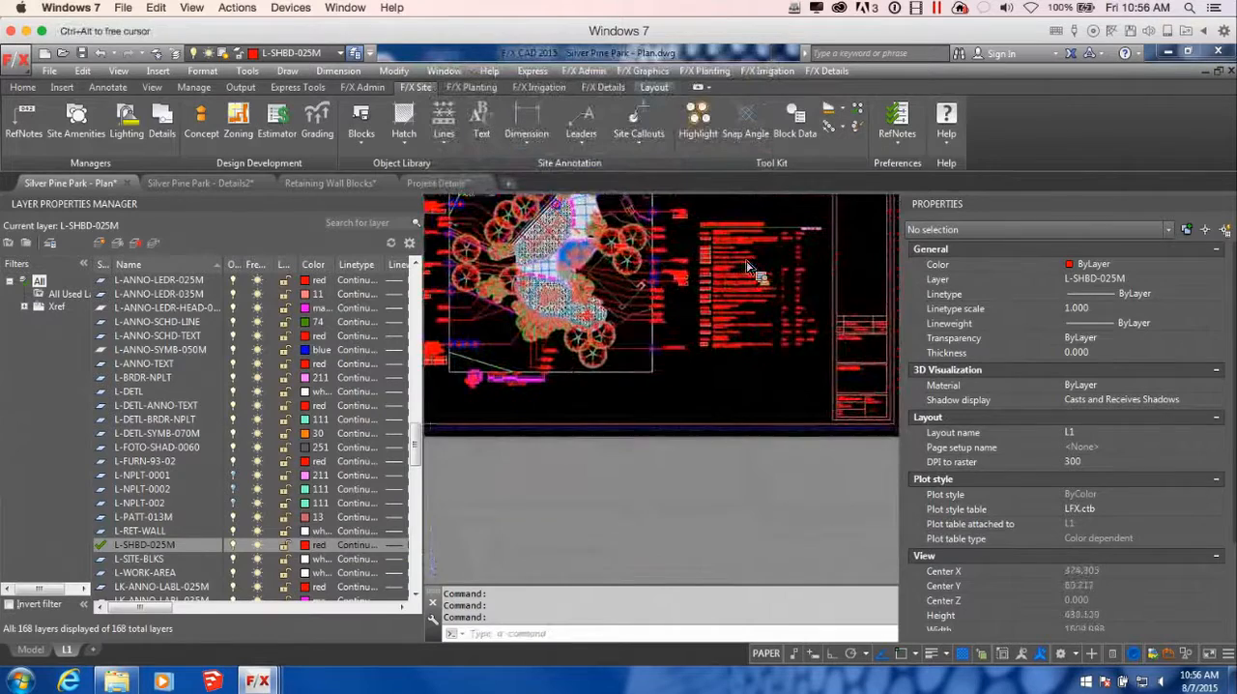
pyautogui.click(717, 383)
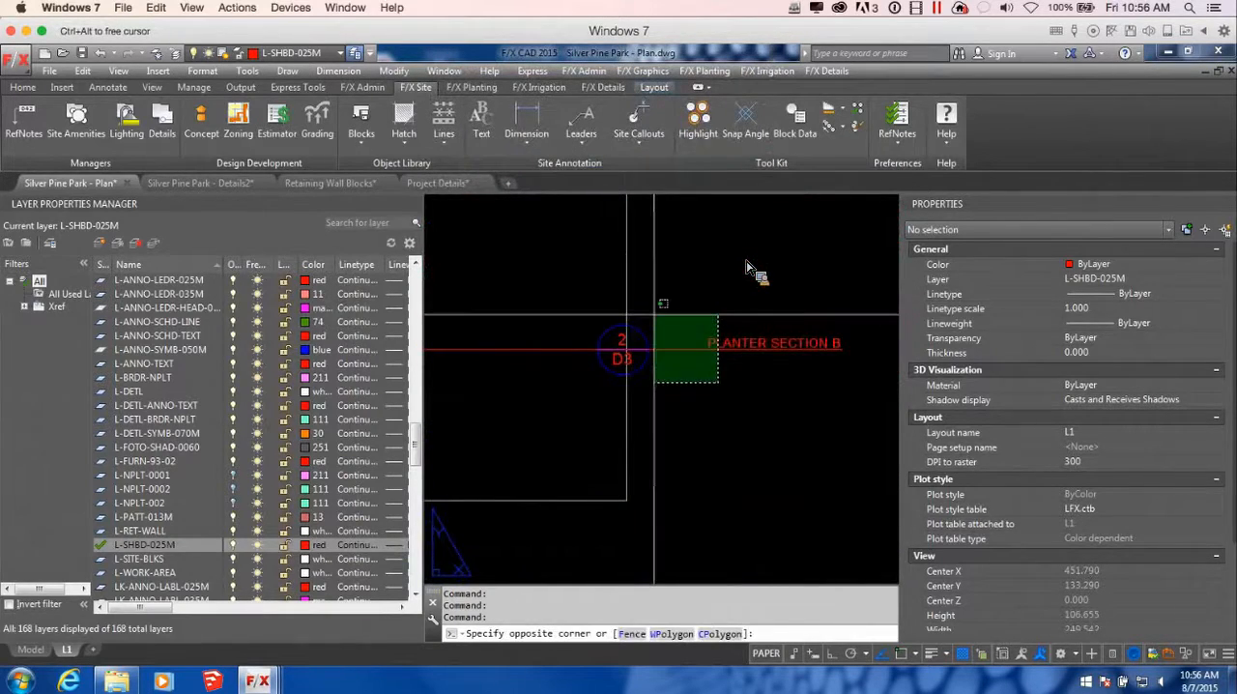
pyautogui.click(629, 317)
pyautogui.press('Delete')
pyautogui.scroll(-4, 748, 268)
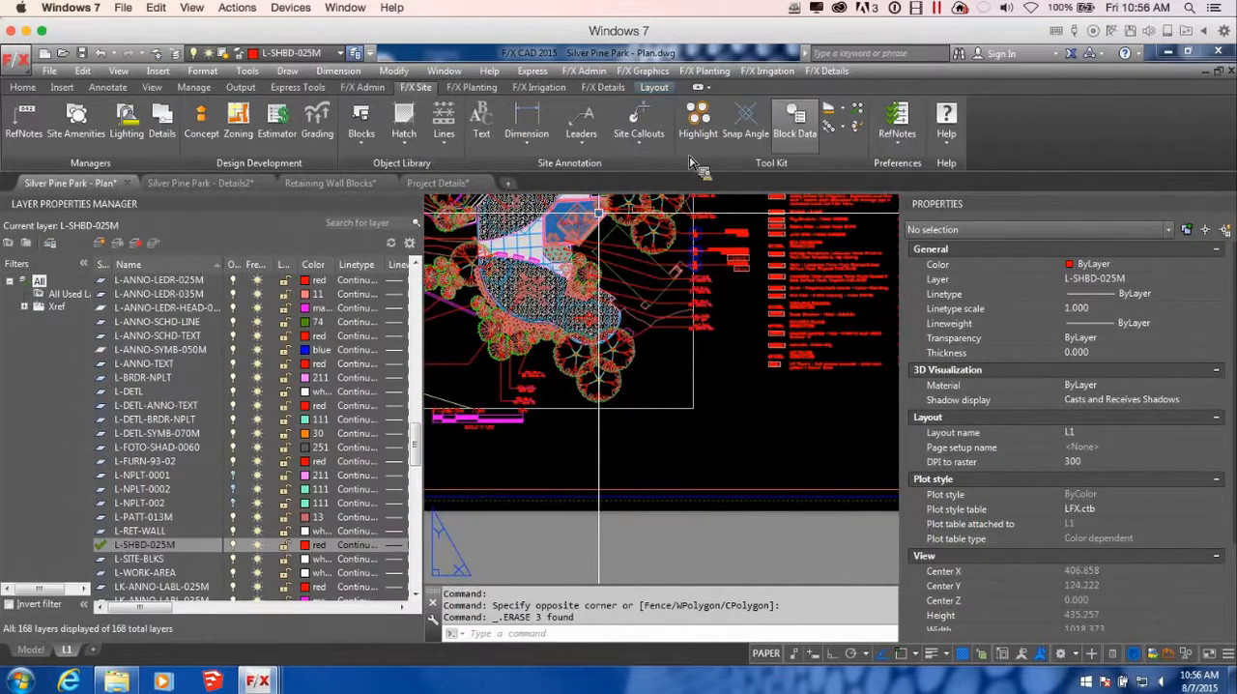
# Start a new detail callout for 2/D3 Planter Section B
pyautogui.click(602, 87)
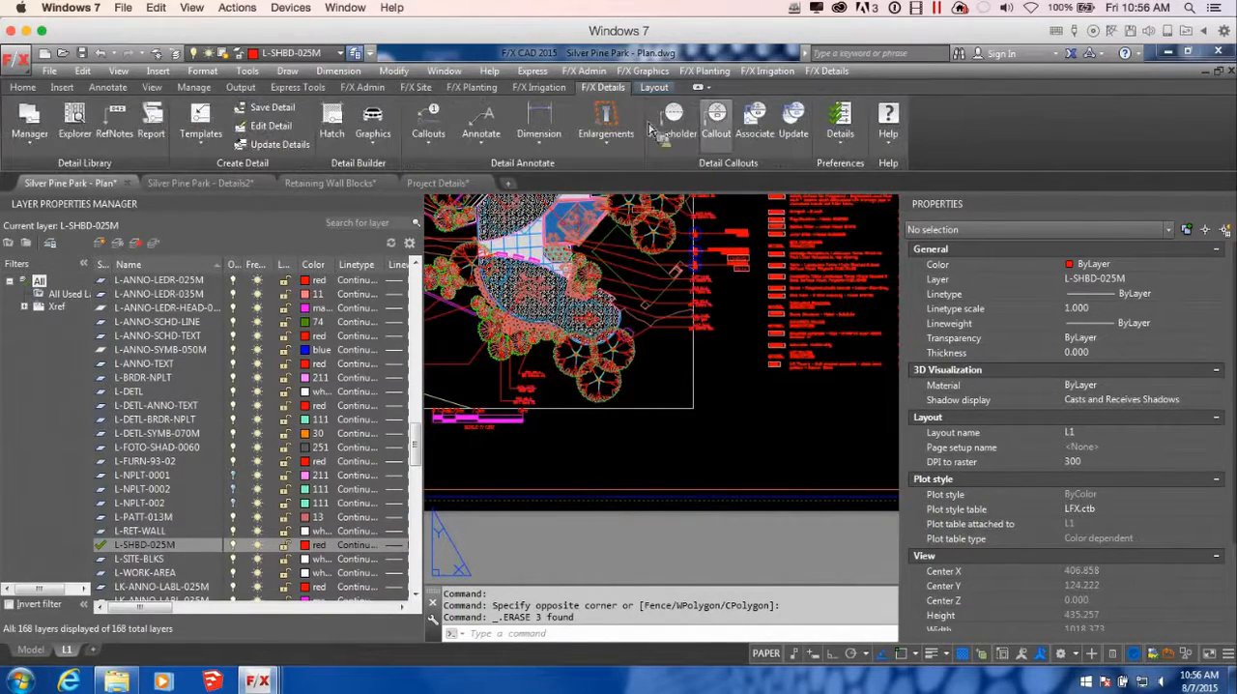
pyautogui.click(720, 121)
pyautogui.scroll(-15, 509, 247)
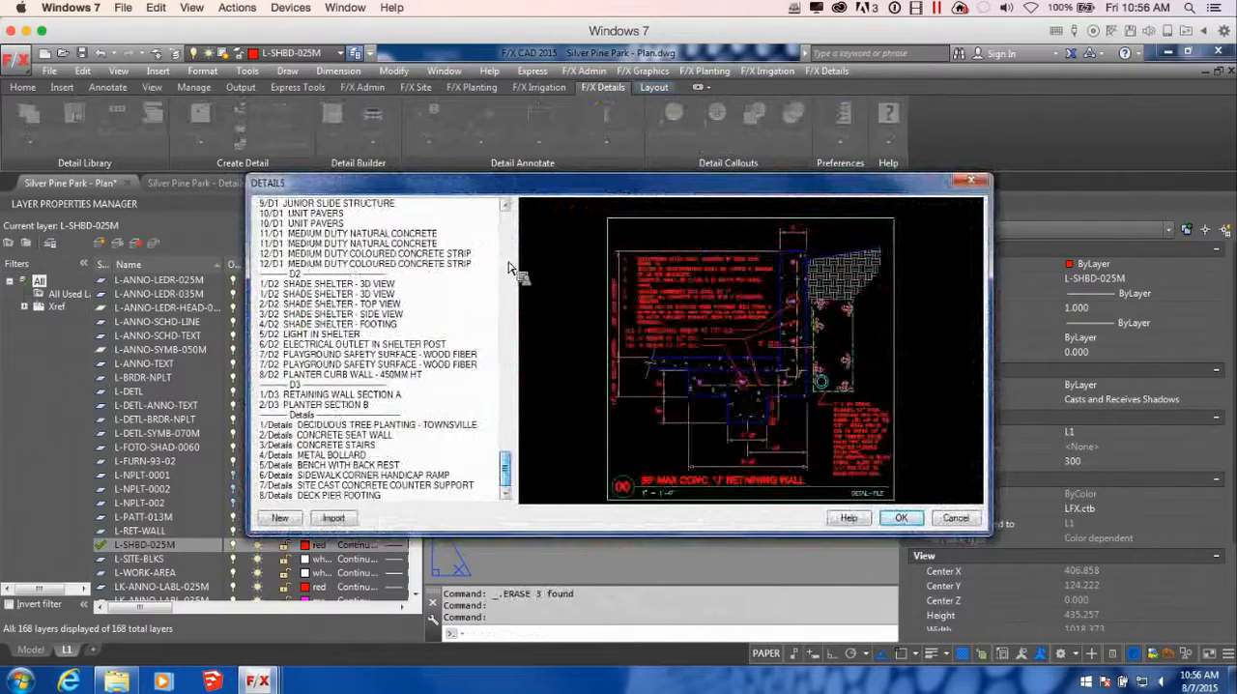
pyautogui.click(350, 405)
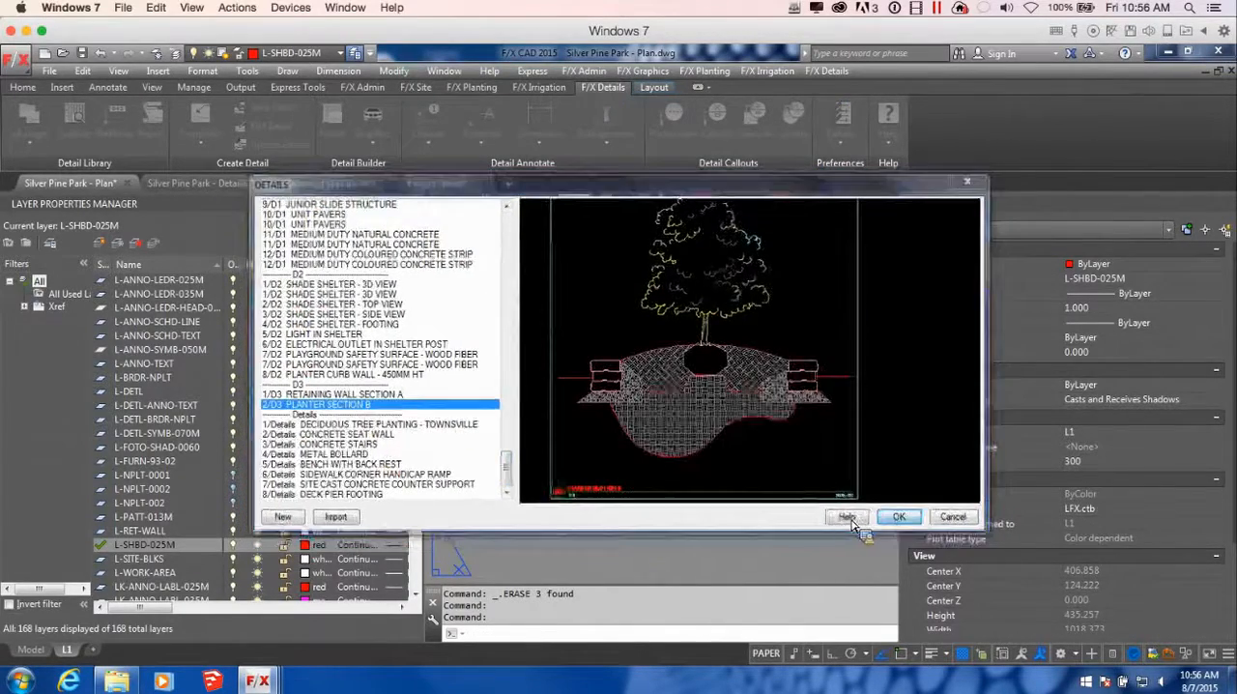
pyautogui.click(901, 518)
# Include the detail title and reference note in the callout, and use the style with a plain arrow leader
pyautogui.click(474, 309)
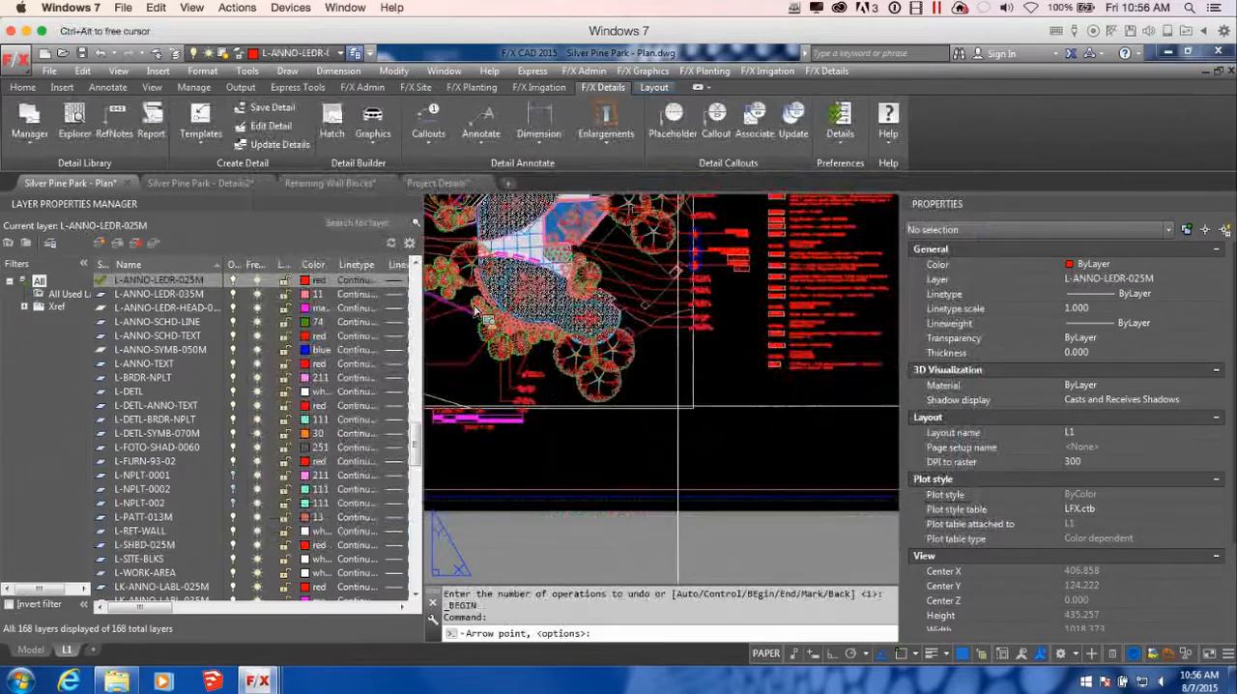
pyautogui.click(460, 494)
pyautogui.click(620, 256)
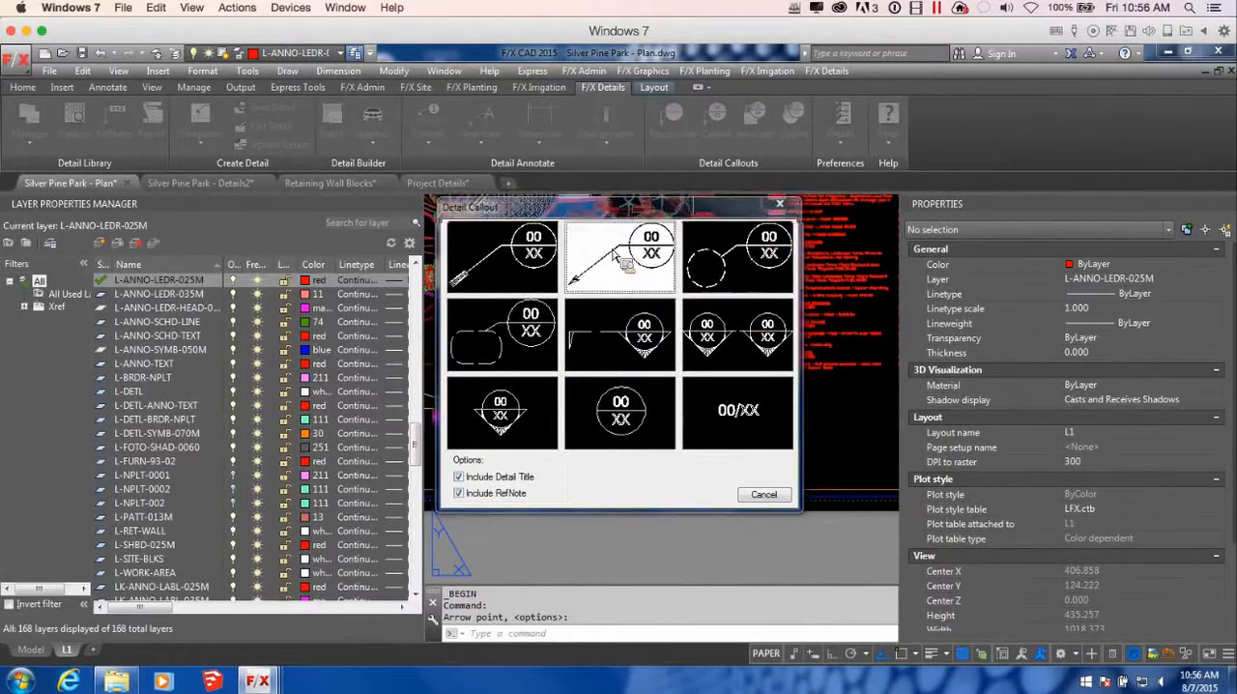
# Set the arrow point and leader end, and place the 2/D3 callout at the plan border below the plant labels
pyautogui.scroll(5, 743, 322)
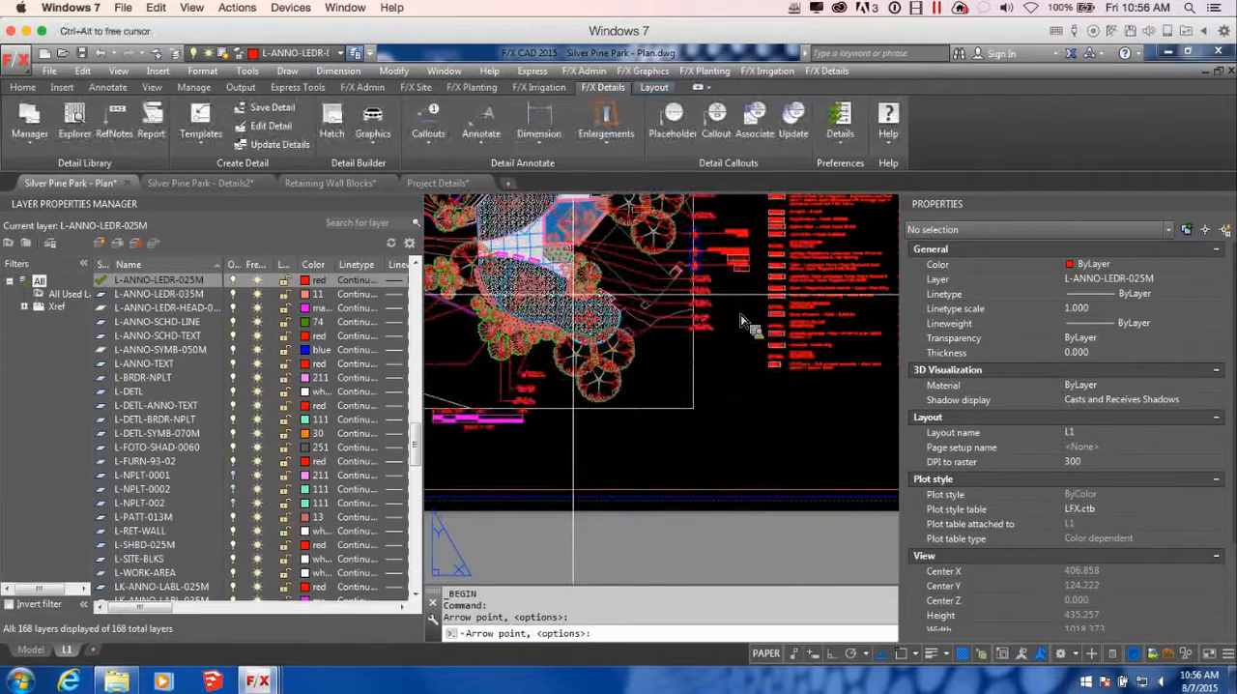
pyautogui.click(544, 259)
pyautogui.click(667, 453)
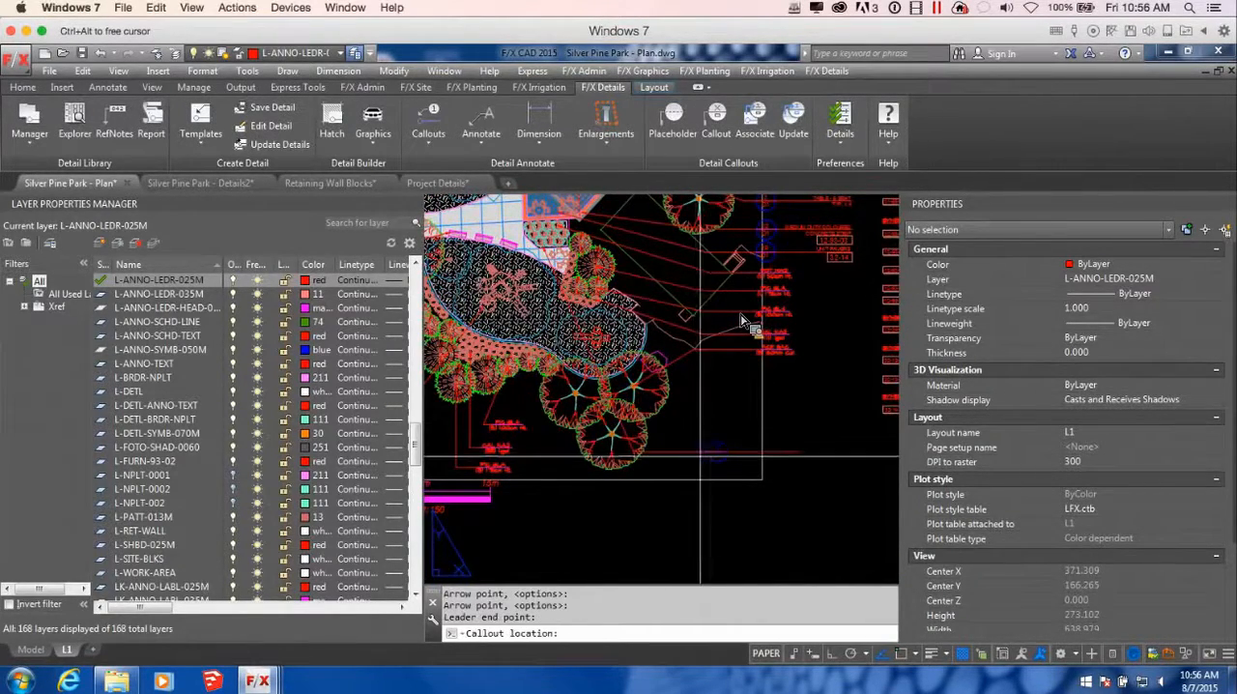
pyautogui.click(764, 468)
pyautogui.scroll(5, 783, 482)
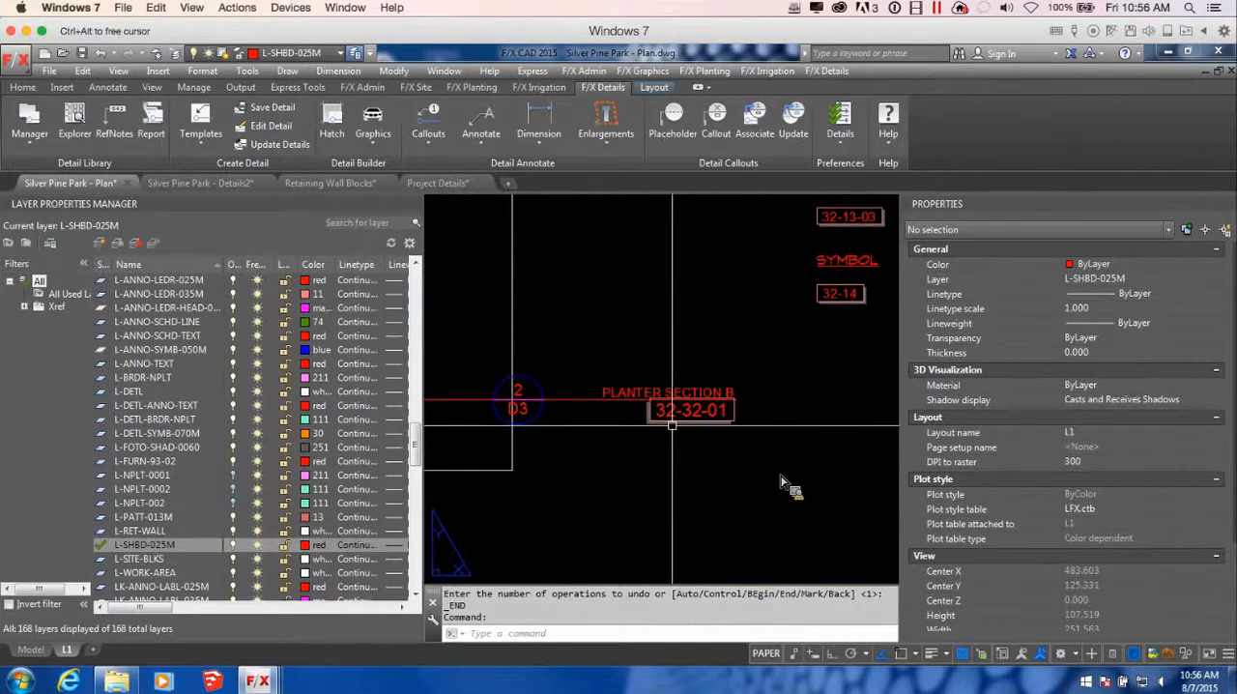
pyautogui.scroll(-6, 783, 481)
pyautogui.moveTo(727, 463); pyautogui.dragTo(724, 453, button='middle')
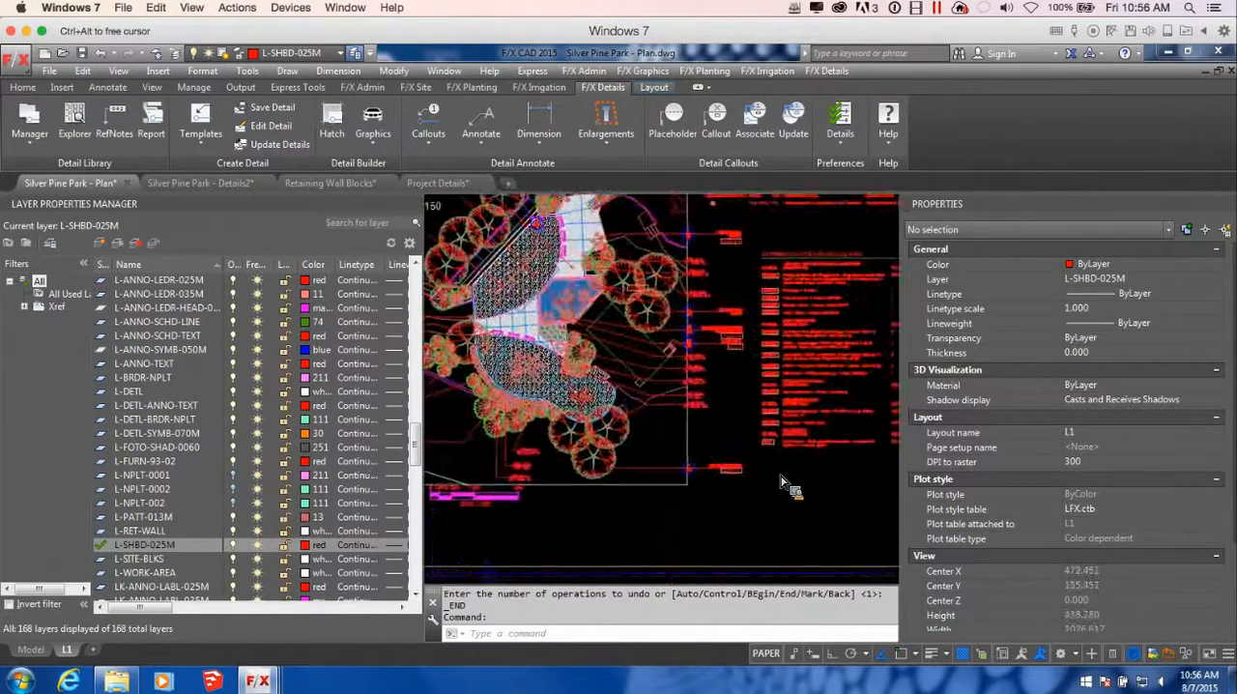